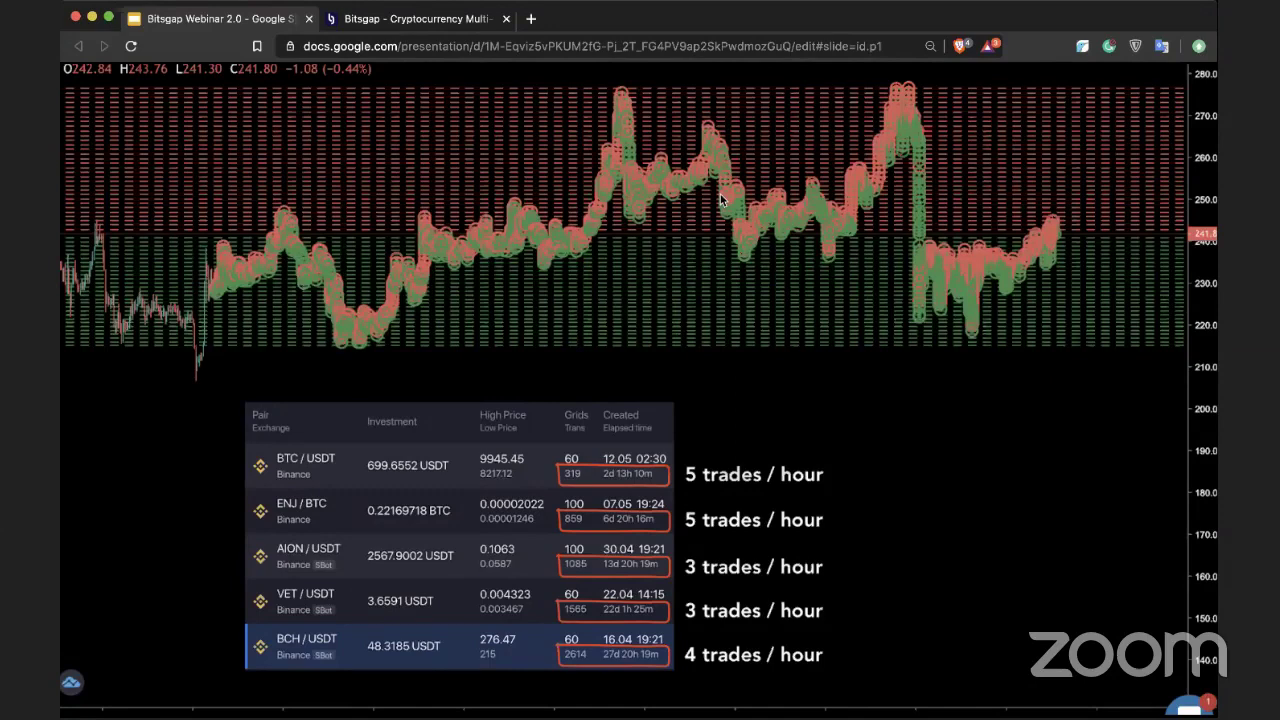
key("Left")
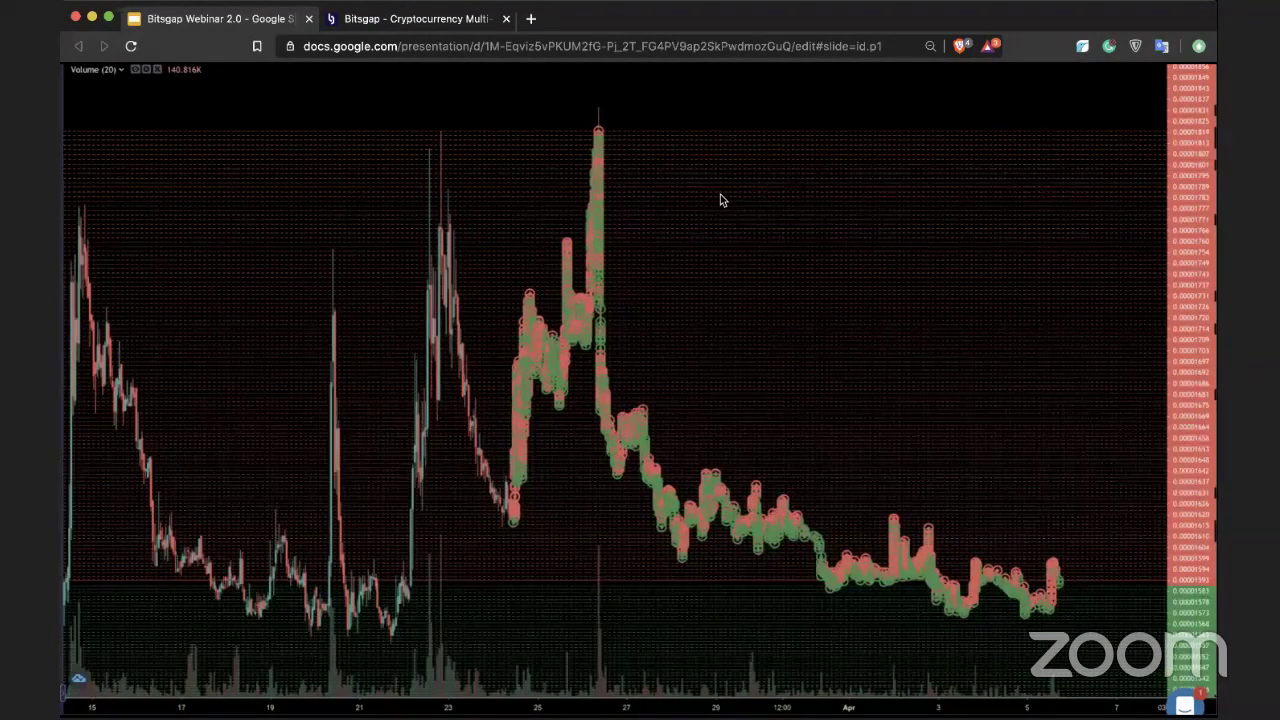
key("Right")
key("Right")
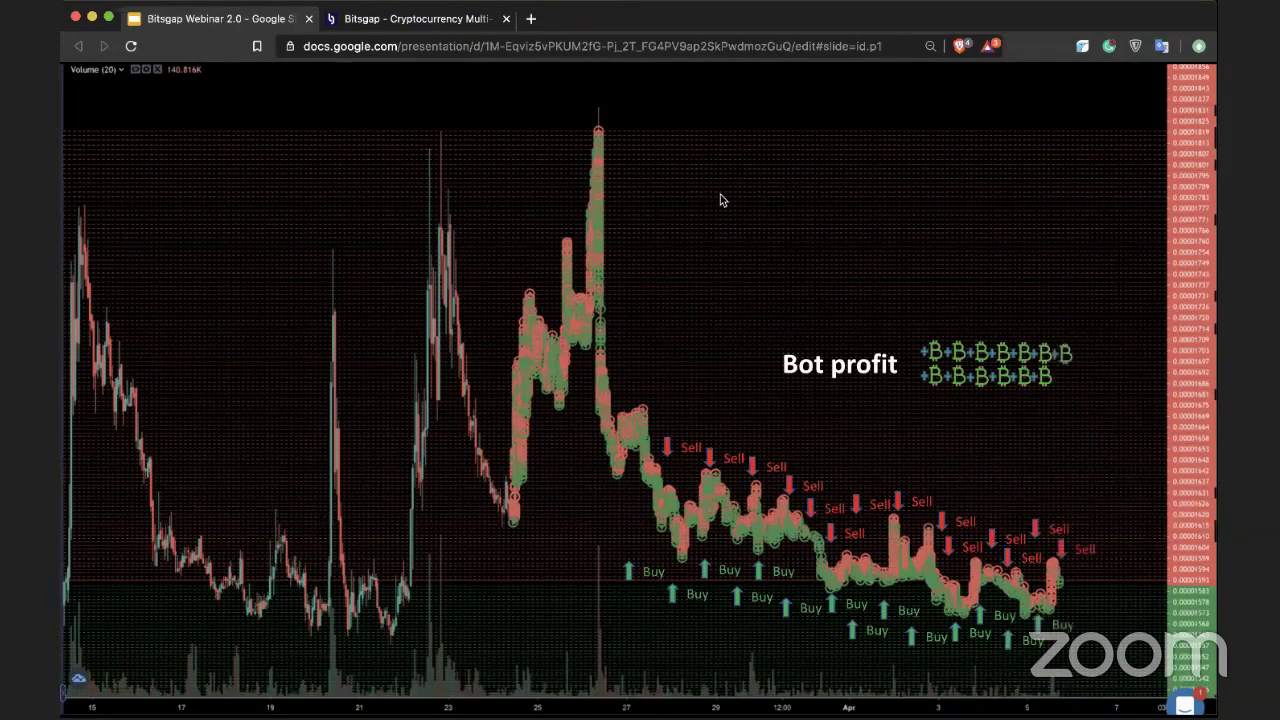
key("Right")
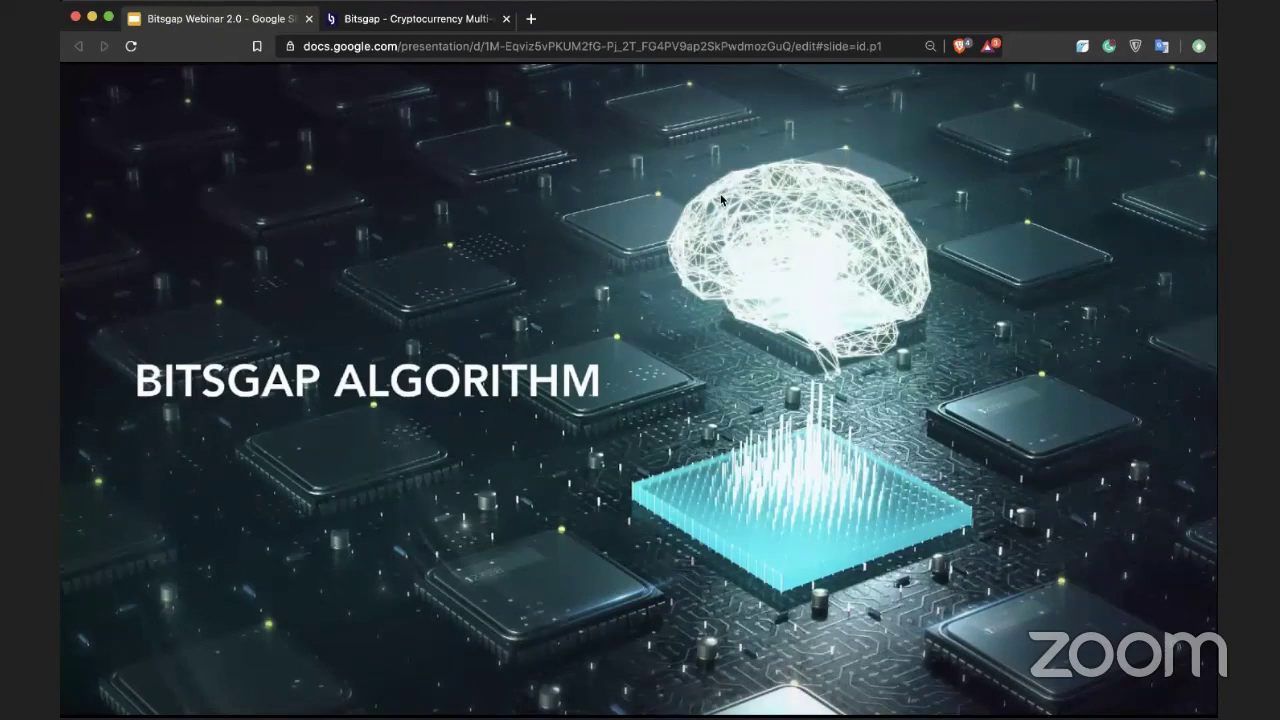
key("Right")
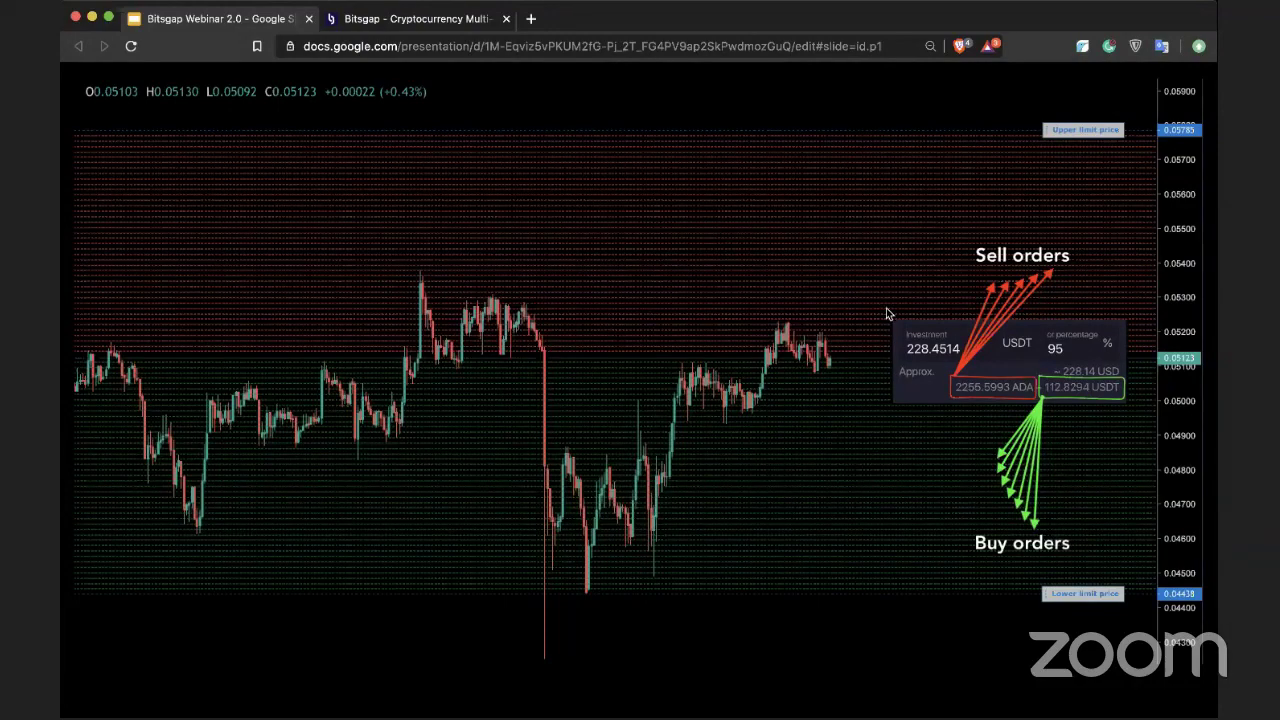
key("Right")
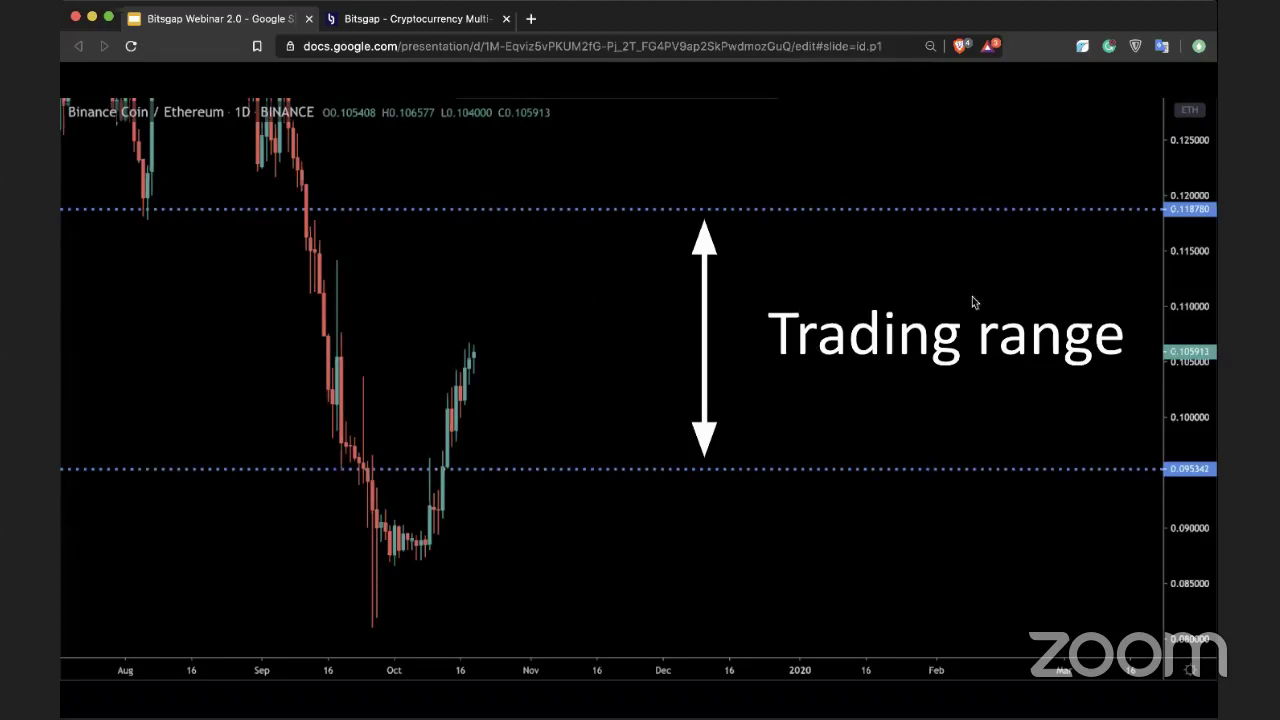
key("Right")
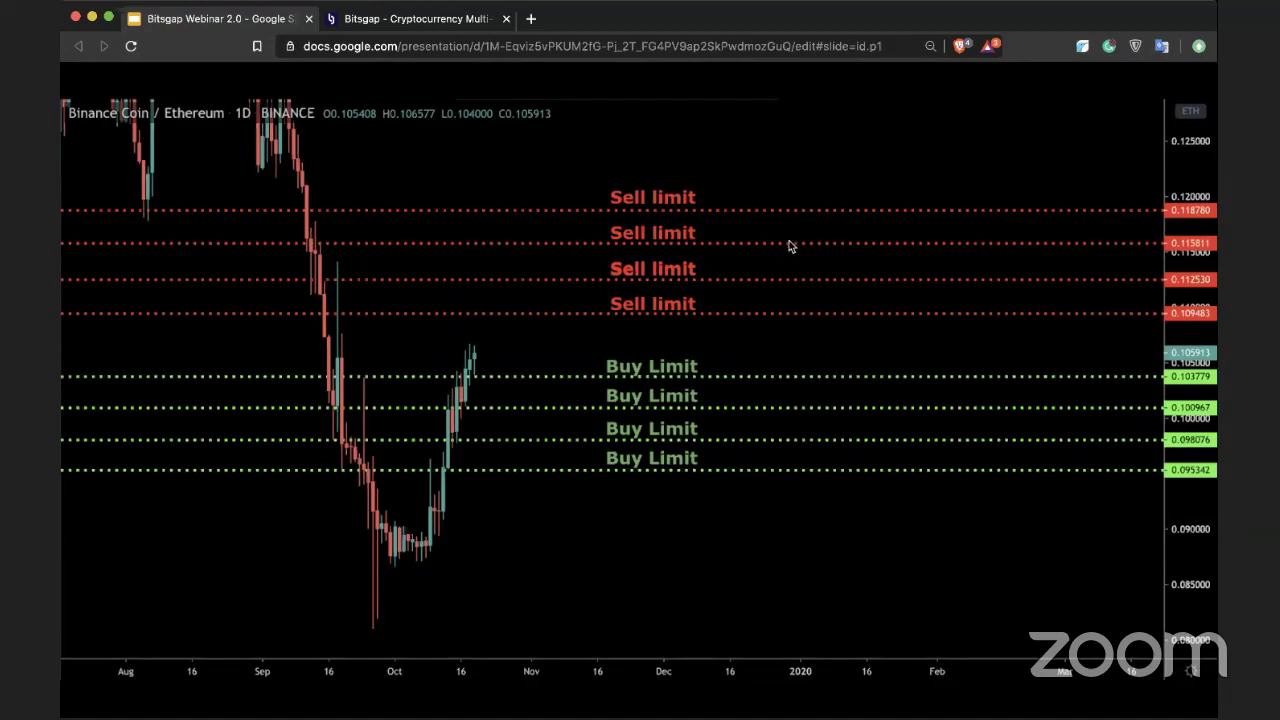
key("Right")
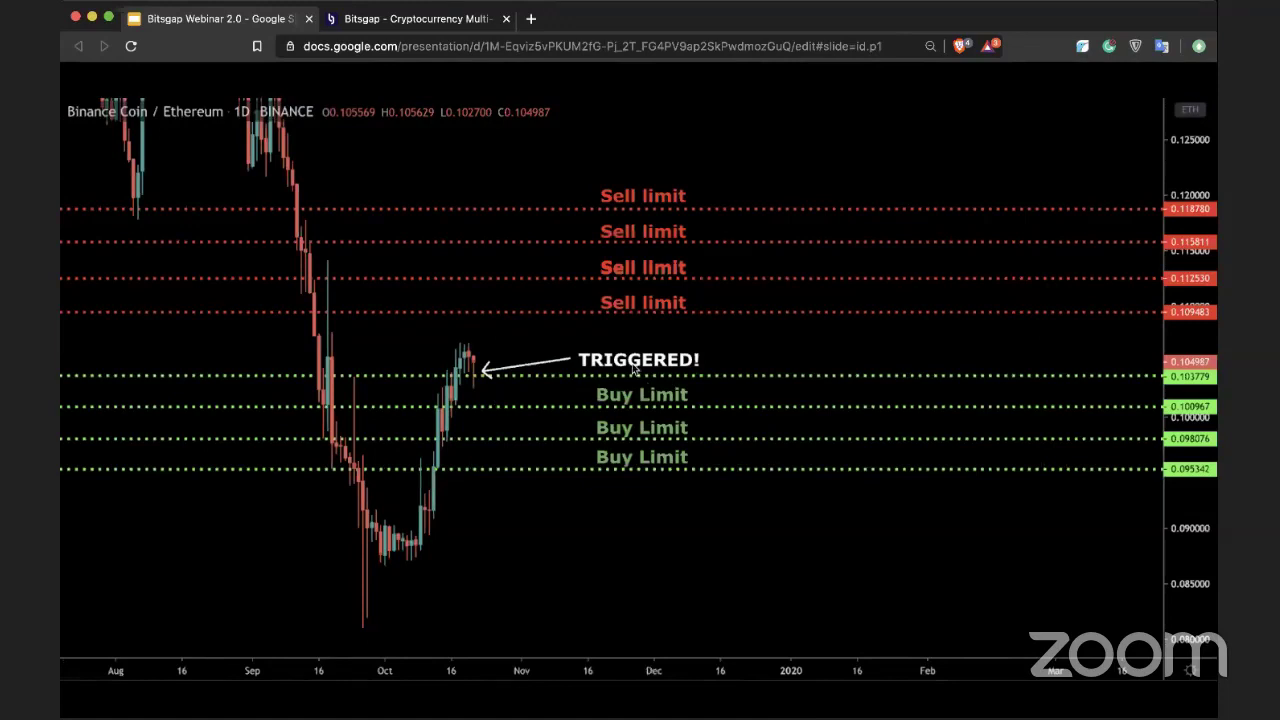
key("Right")
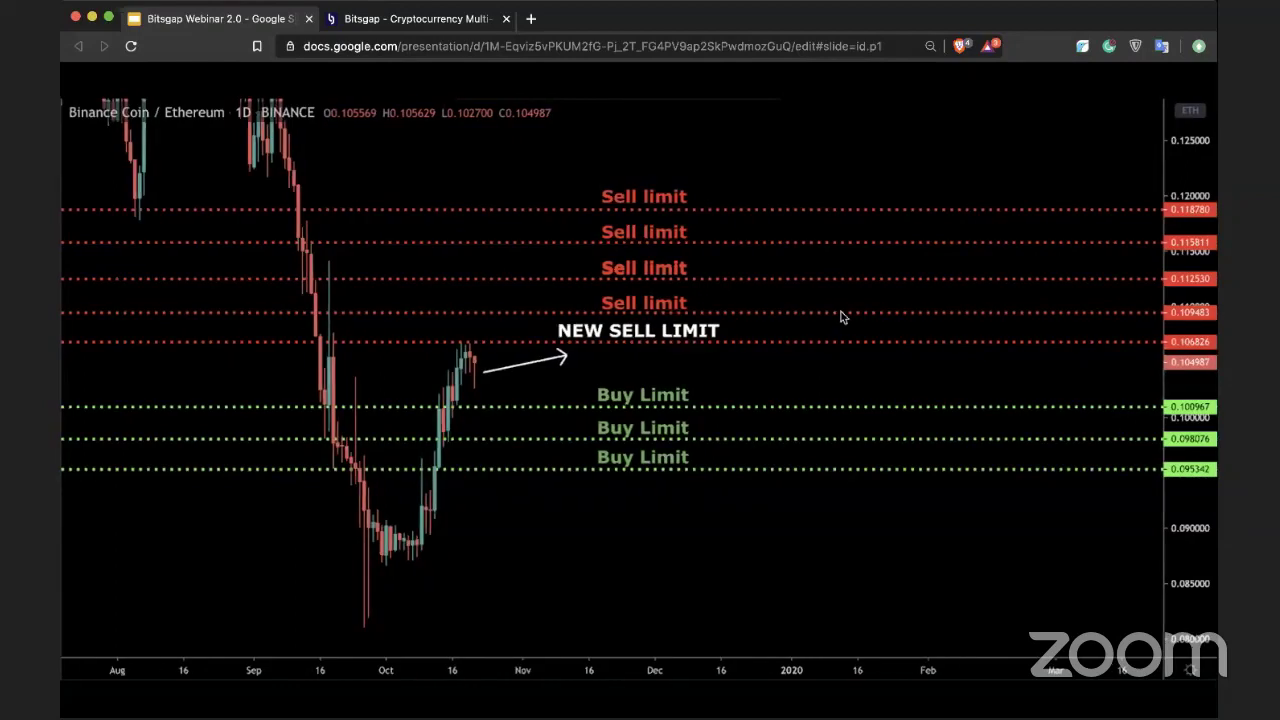
key("Left")
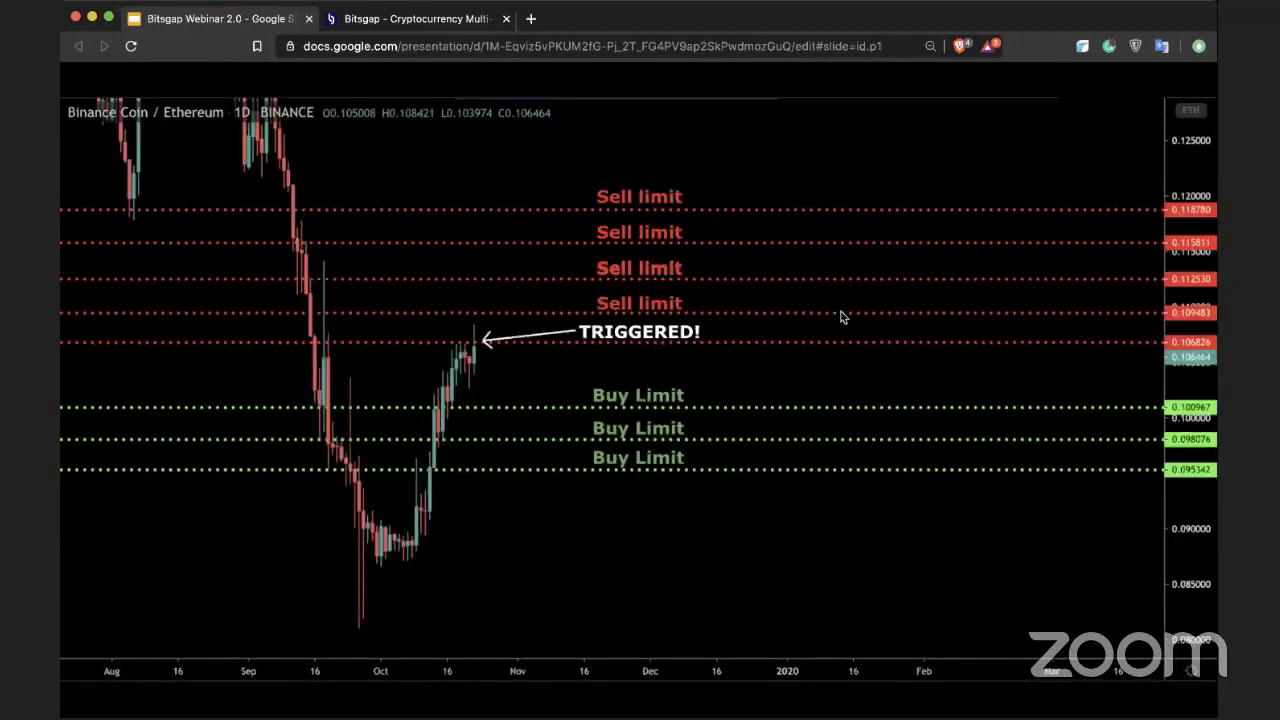
key("Right")
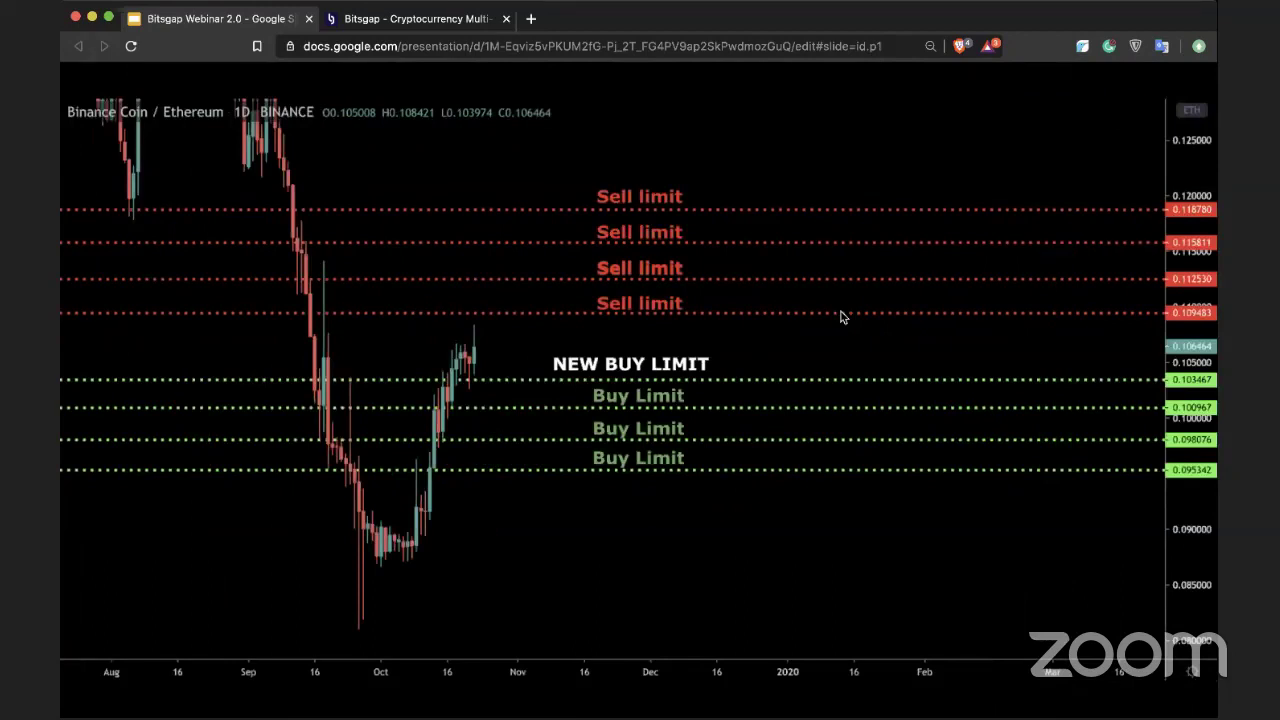
key("Left")
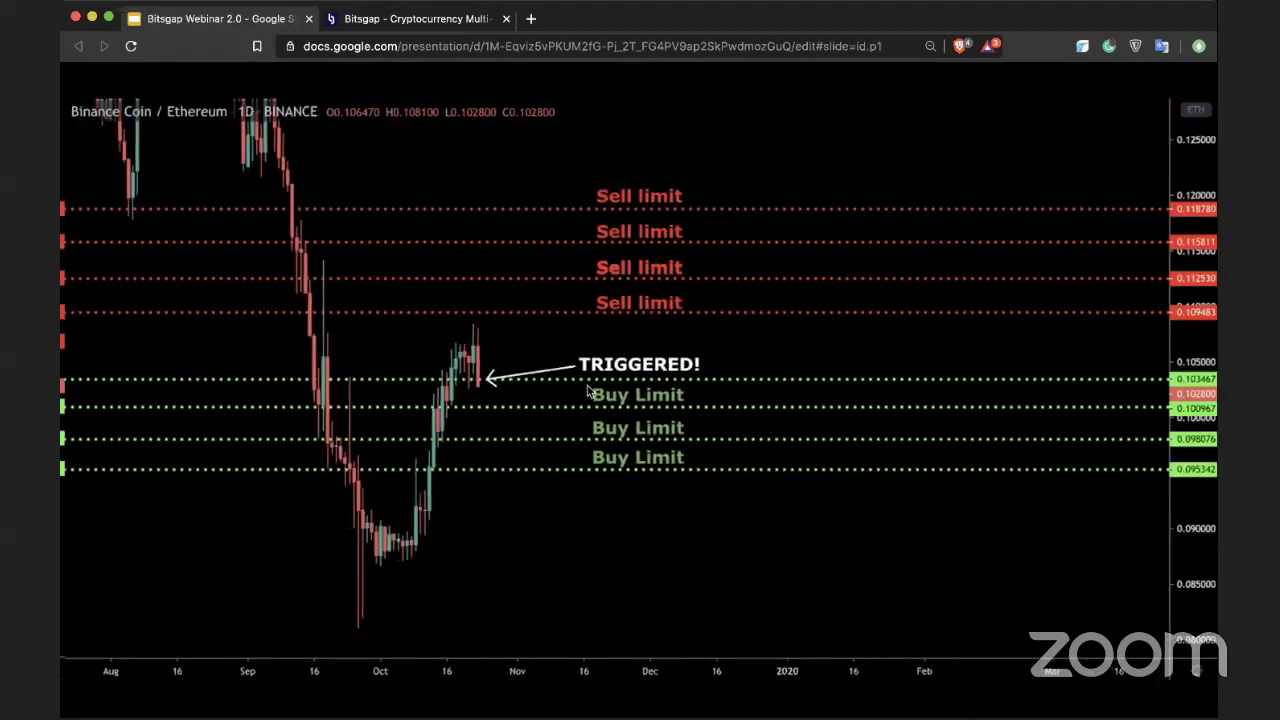
key("Right")
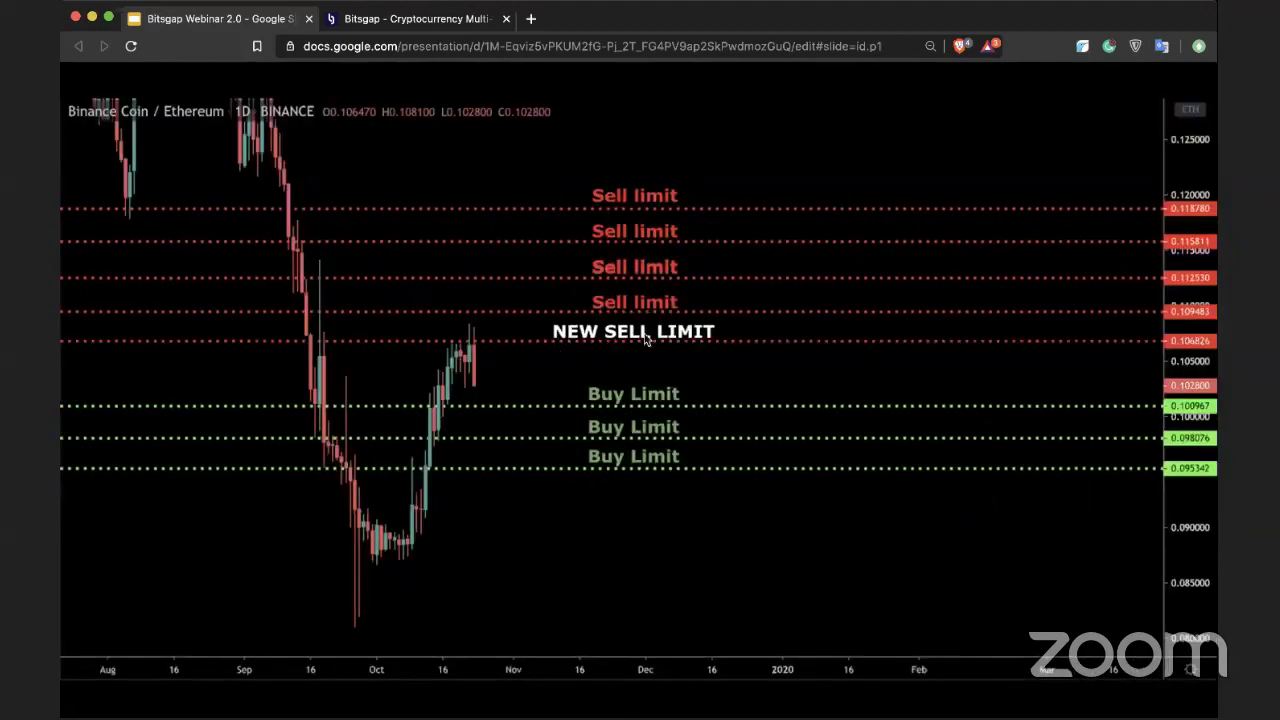
key("Left")
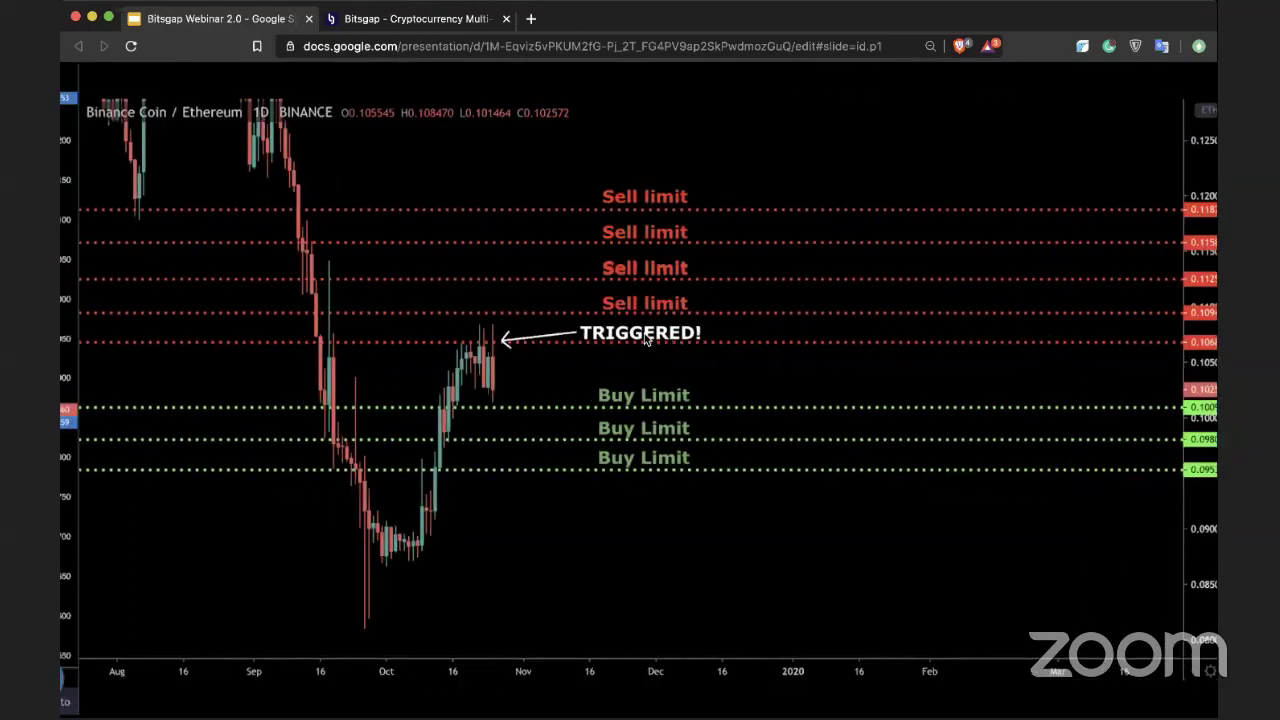
key("Right")
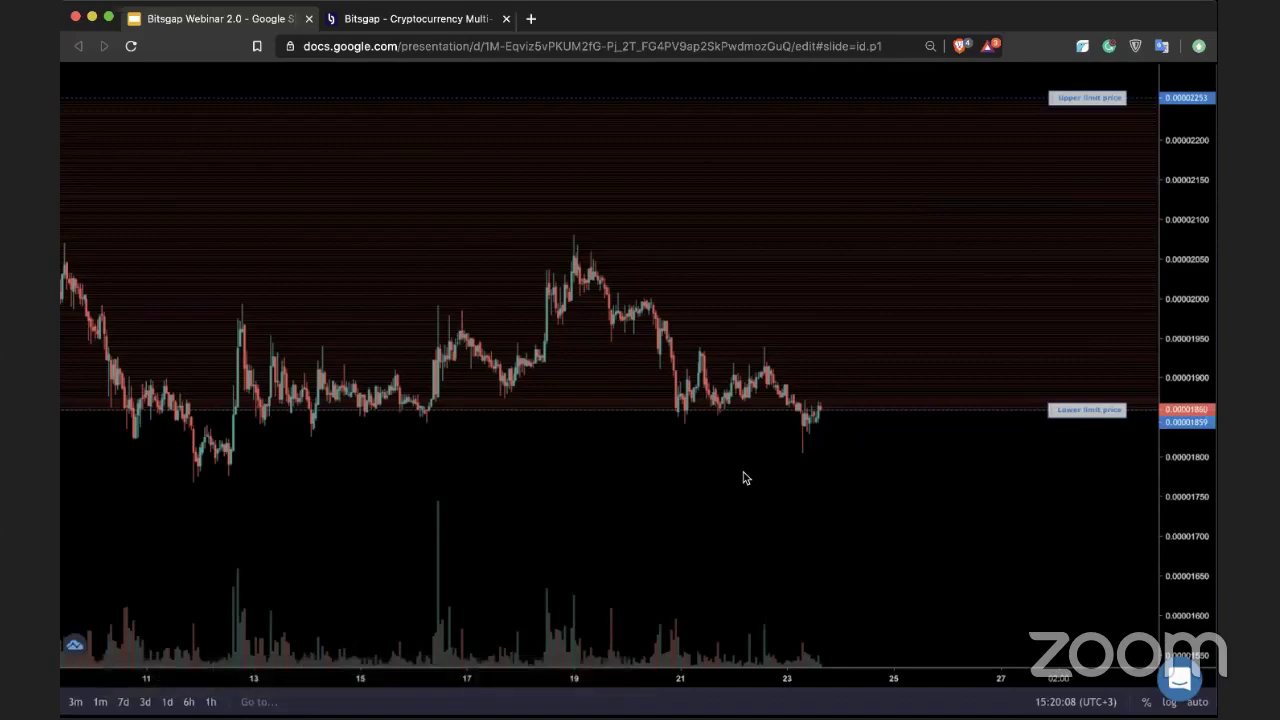
key("Right")
key("Right")
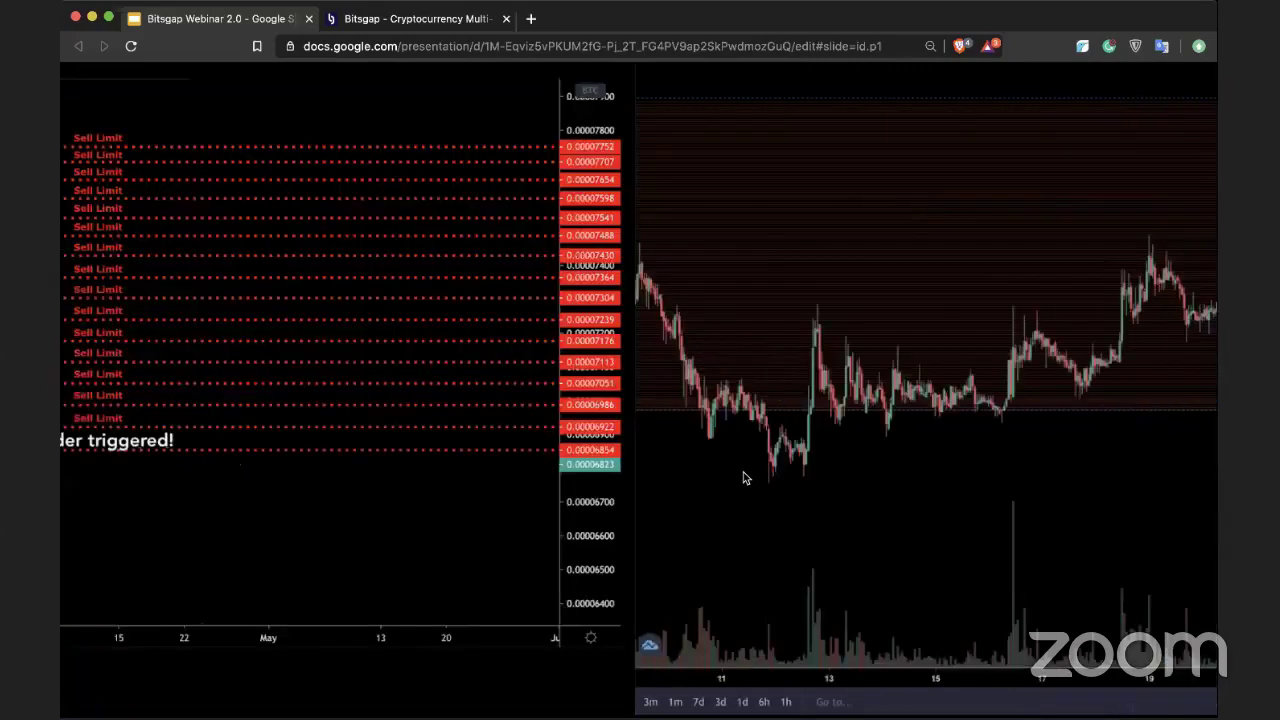
key("Right")
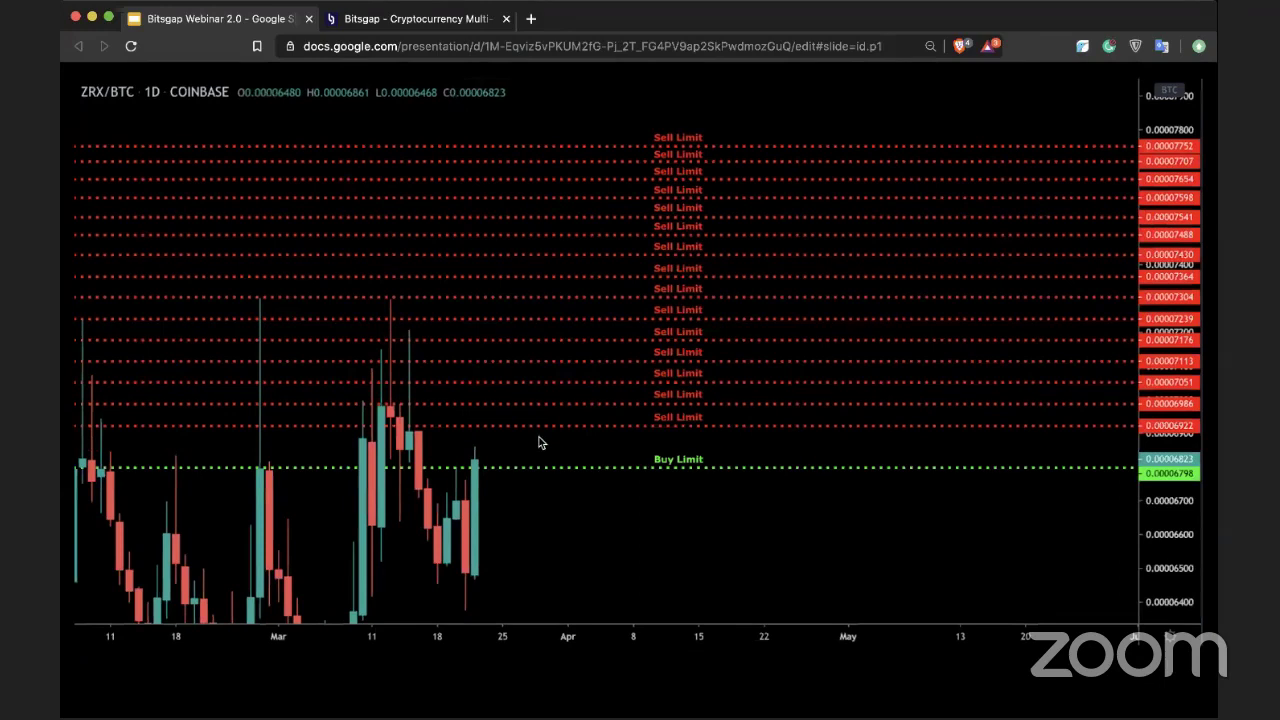
key("Right")
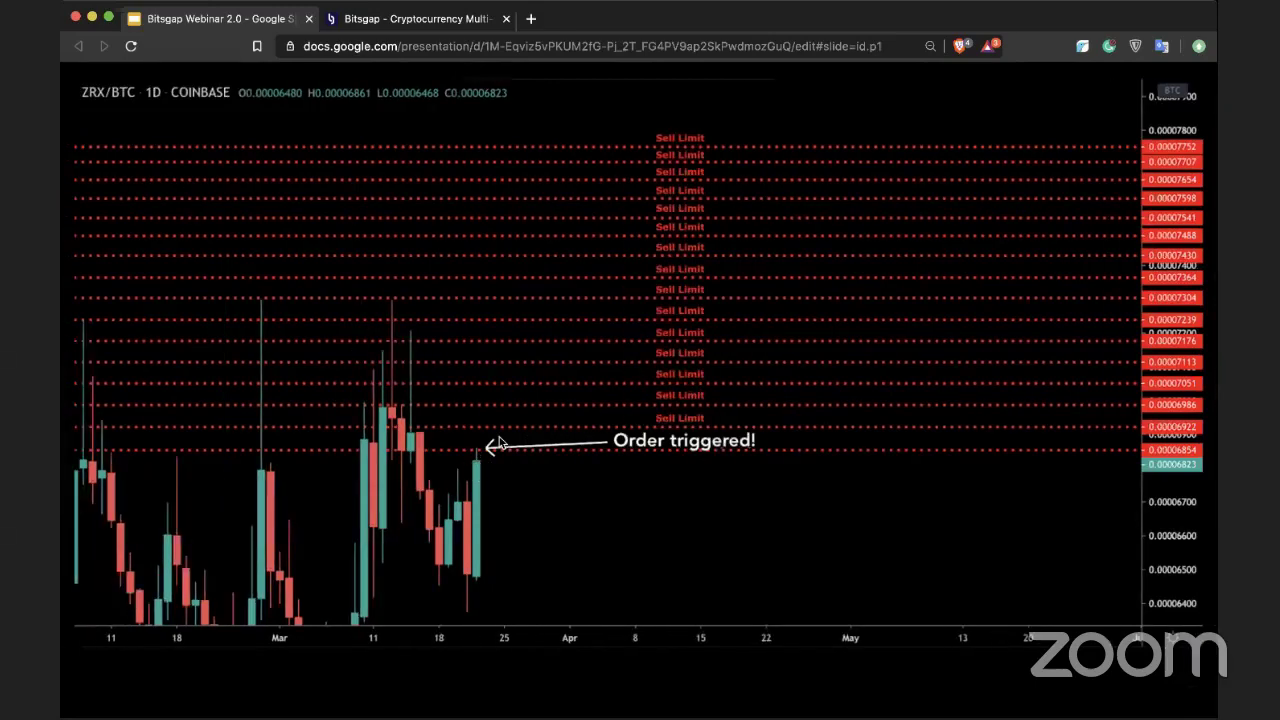
key("Right")
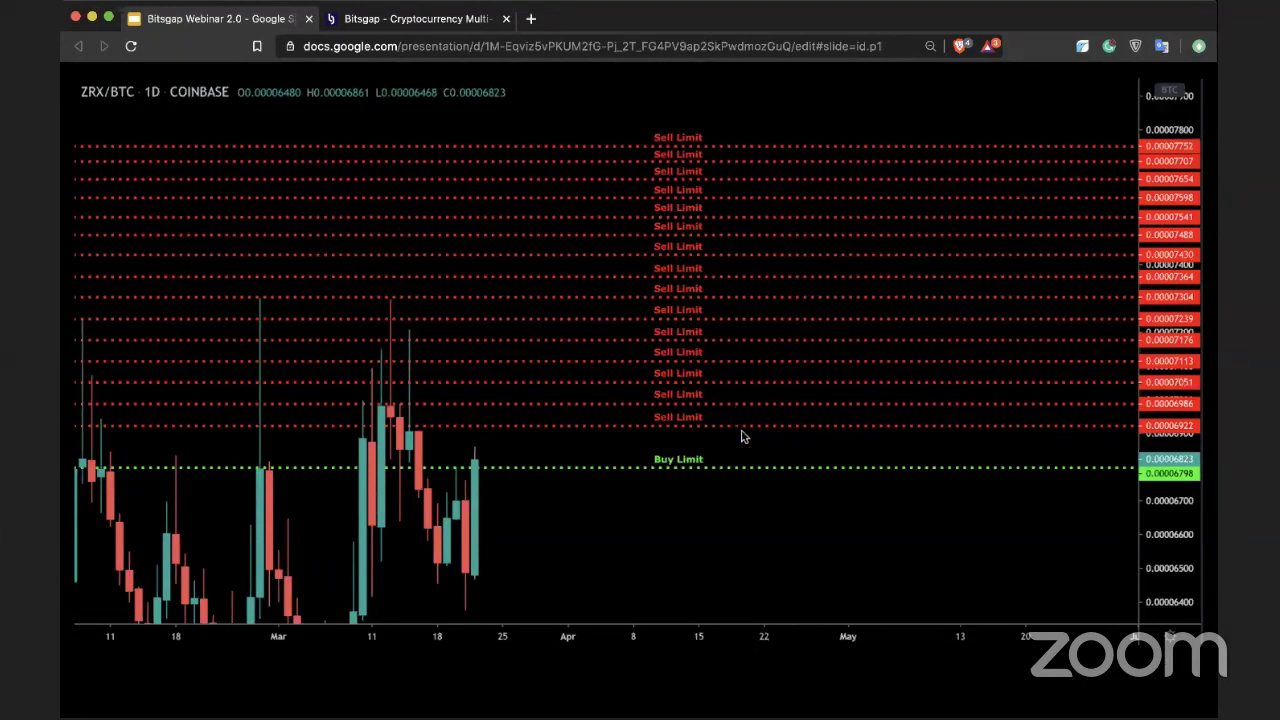
key("Right")
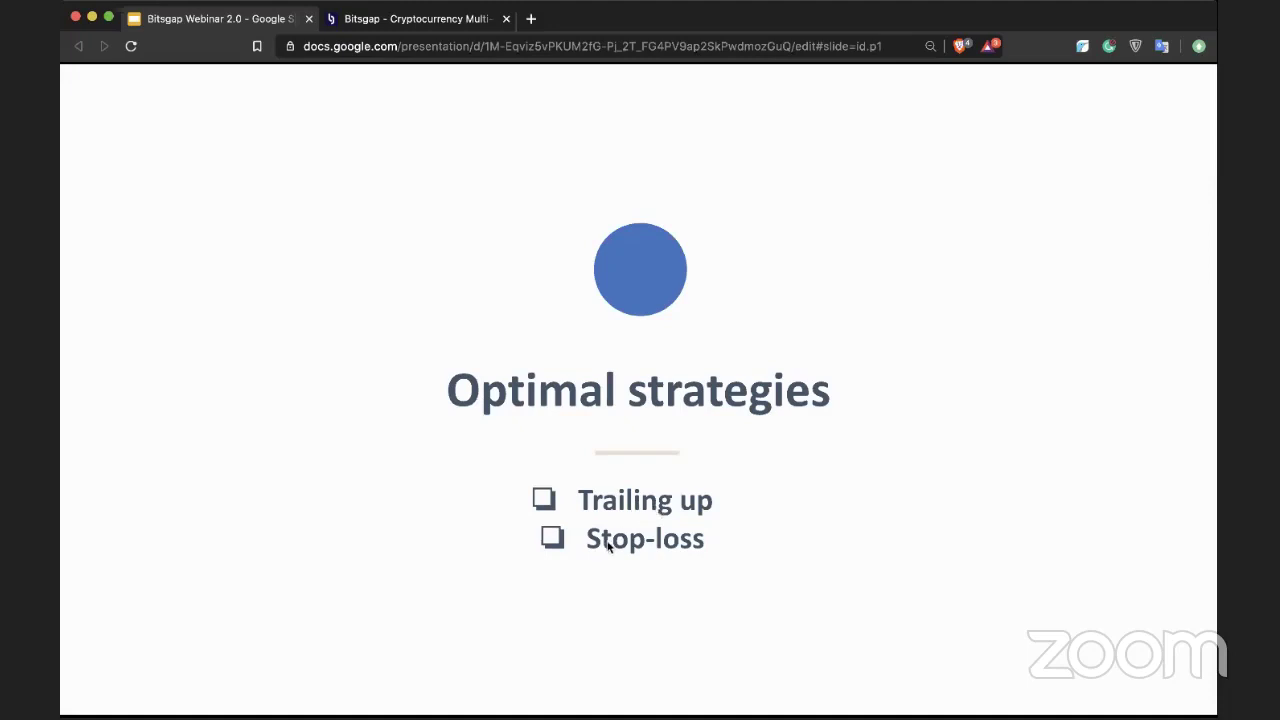
Switch to the Bitsgap bots page and rescale the BTC/USDT chart around the bot's grid
left_click(393, 20)
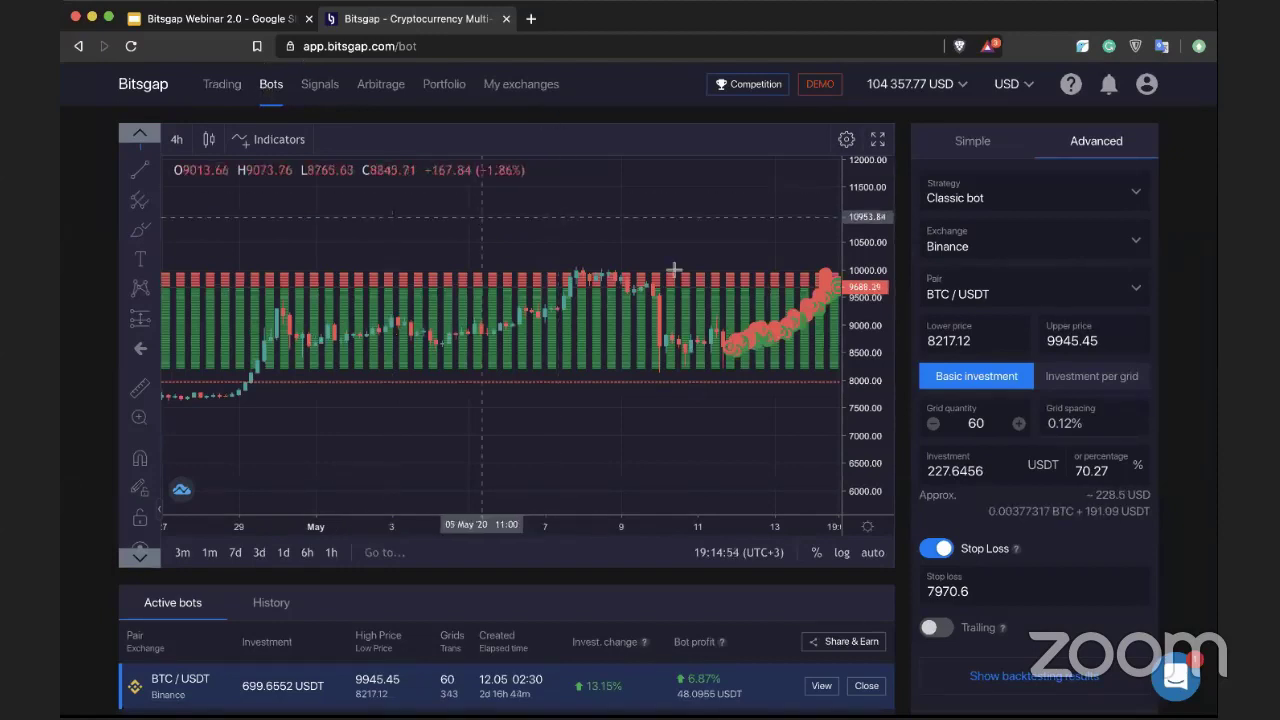
left_click_drag(843, 325, 846, 270)
left_click_drag(292, 526, 308, 575)
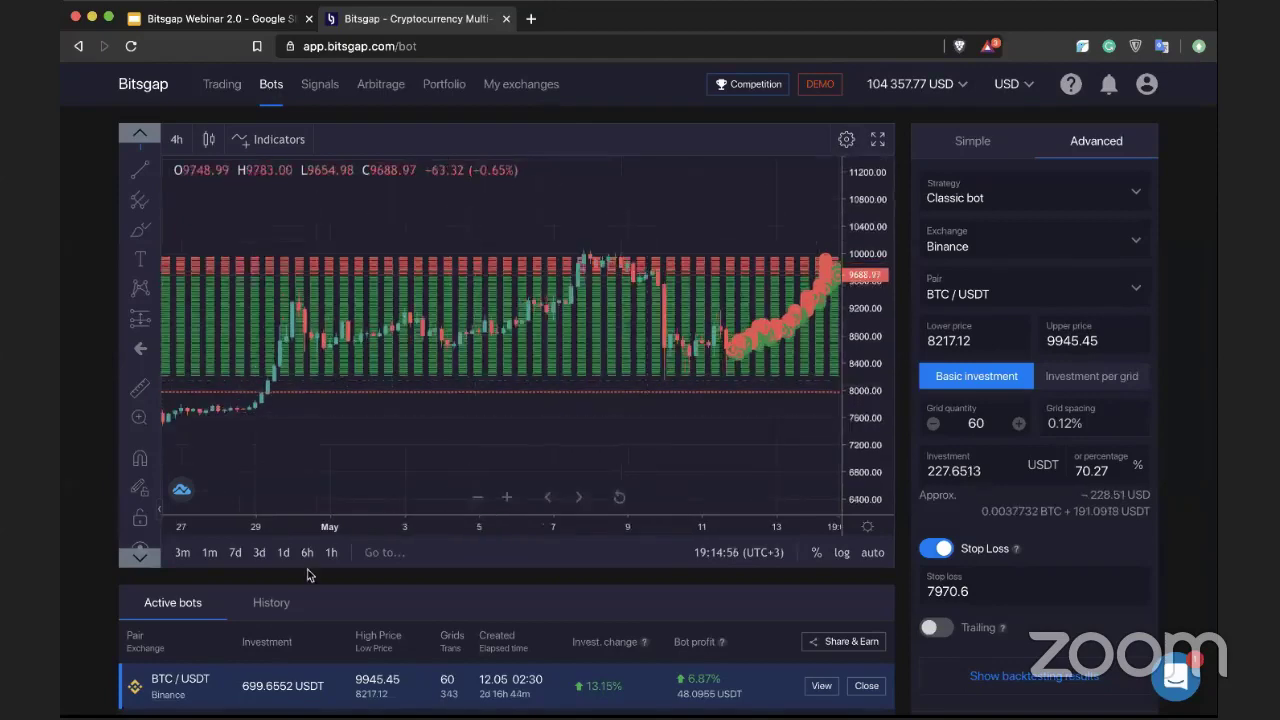
Examine the active bots list, comparing each pair's investment, price range, grids and bot profit
scroll(307, 575, "down", 3)
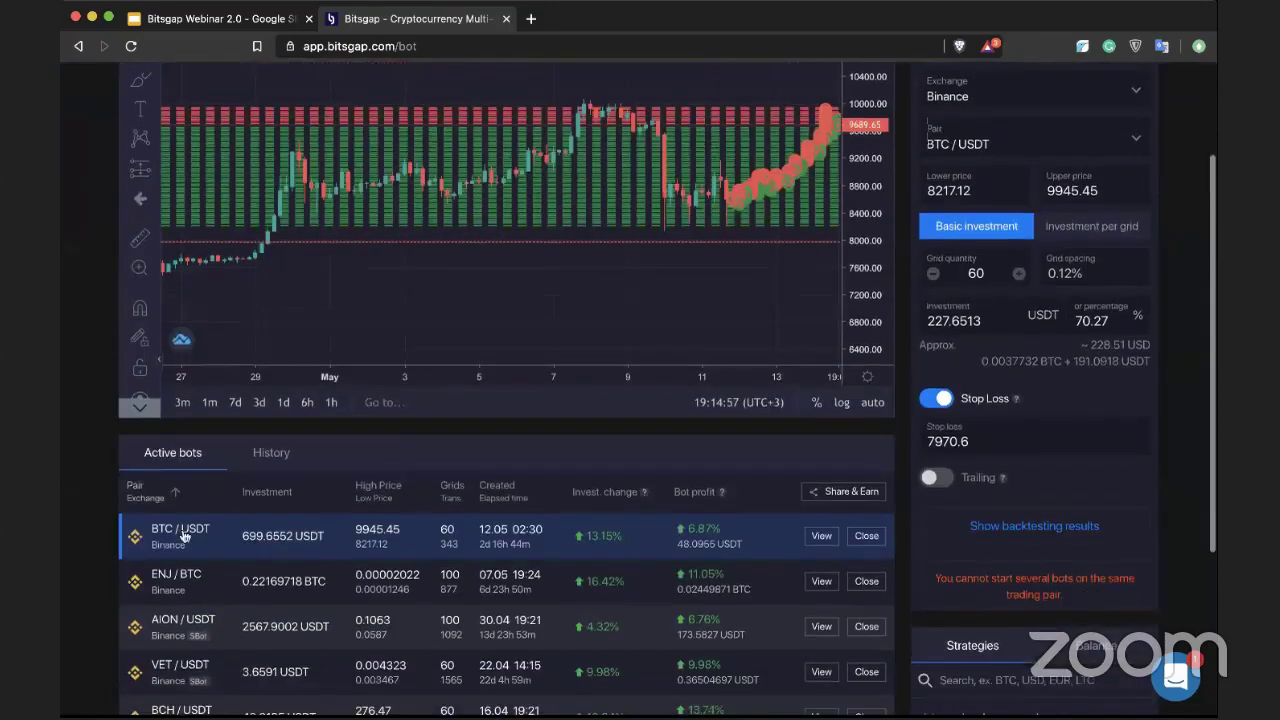
scroll(220, 563, "down", 2)
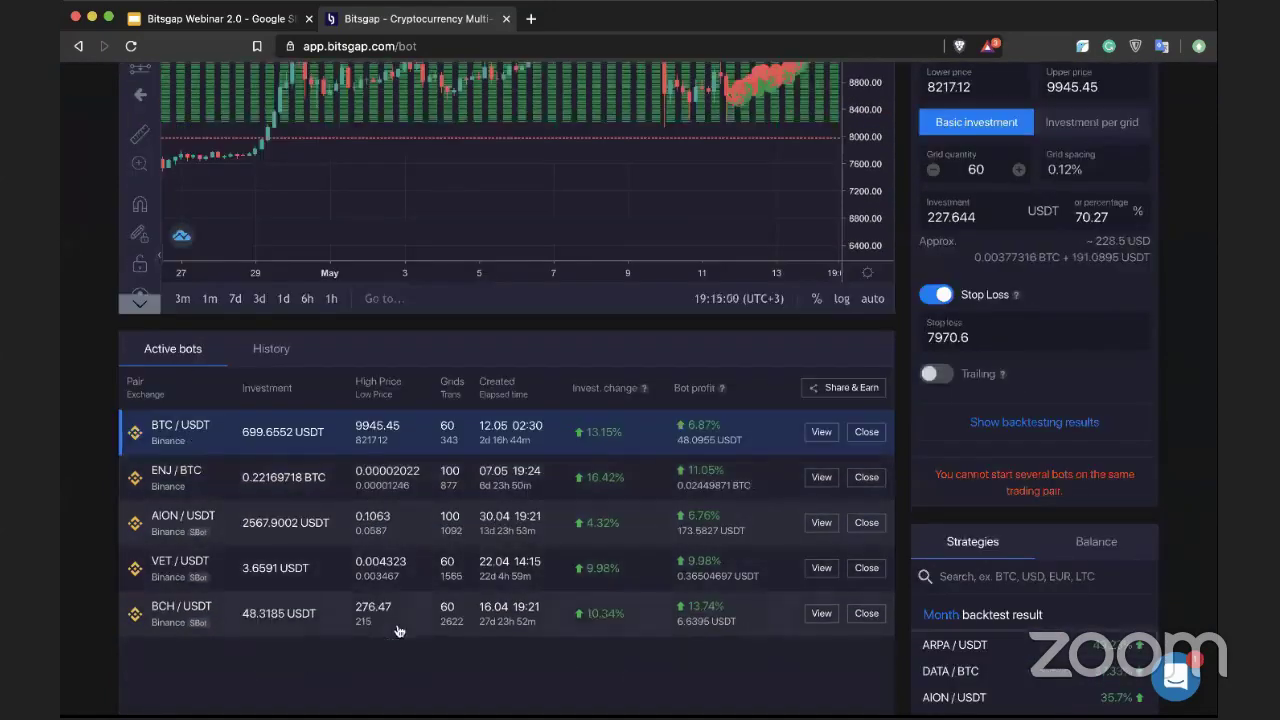
scroll(614, 371, "up", 2)
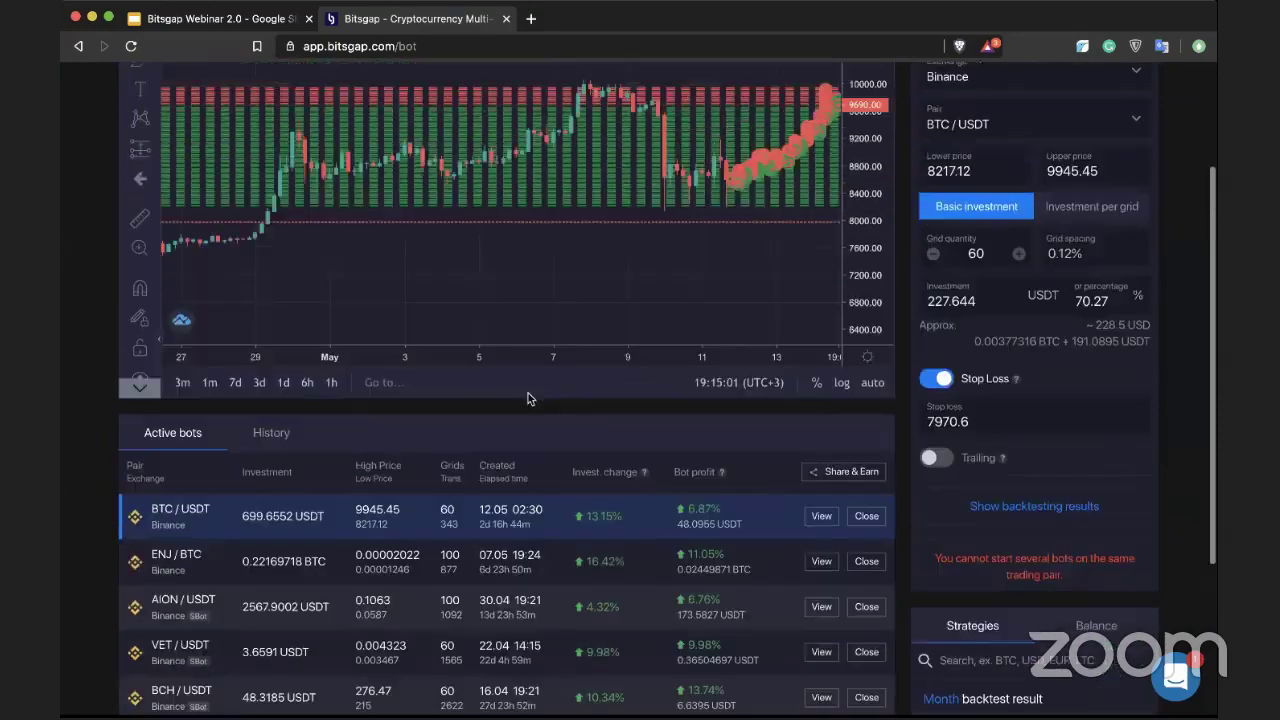
scroll(528, 393, "down", 3)
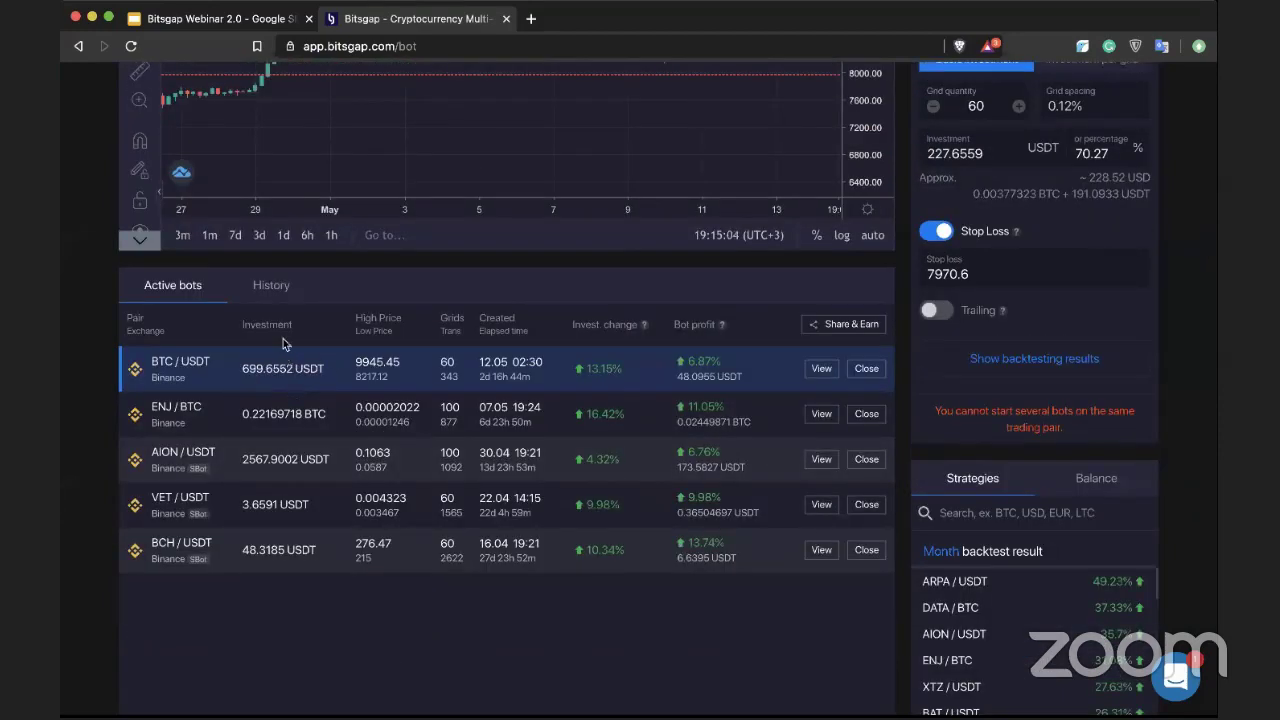
scroll(370, 408, "up", 1)
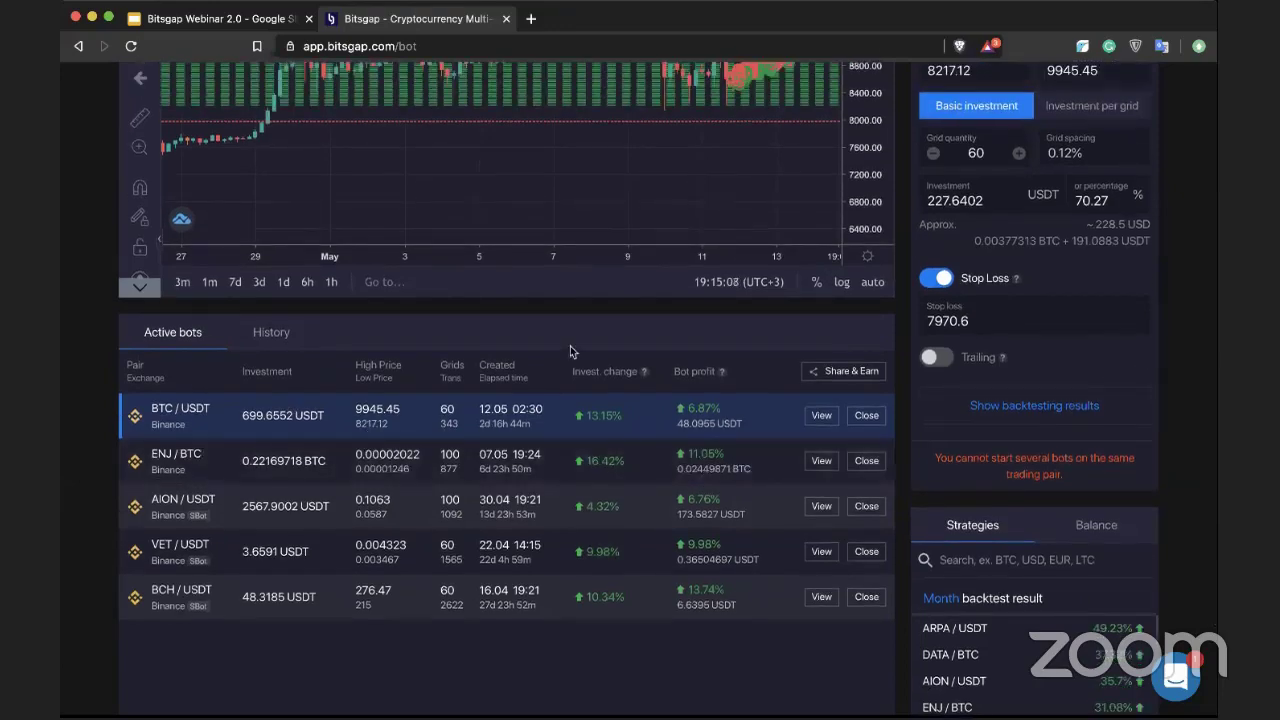
scroll(570, 351, "up", 1)
scroll(570, 353, "up", 5)
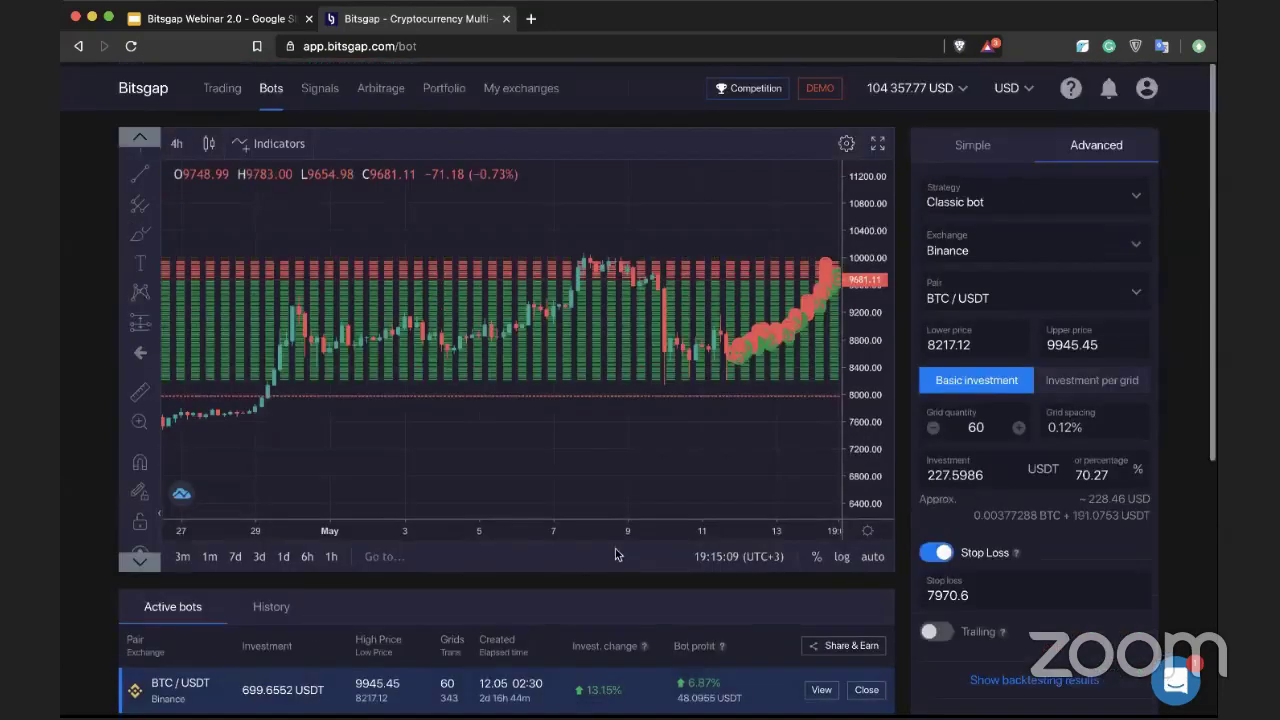
Inspect the BTC/USDT bot's grid on the chart closely and examine its approximate investment amount in the bot settings
left_click_drag(877, 387, 877, 338)
left_click_drag(749, 203, 723, 218)
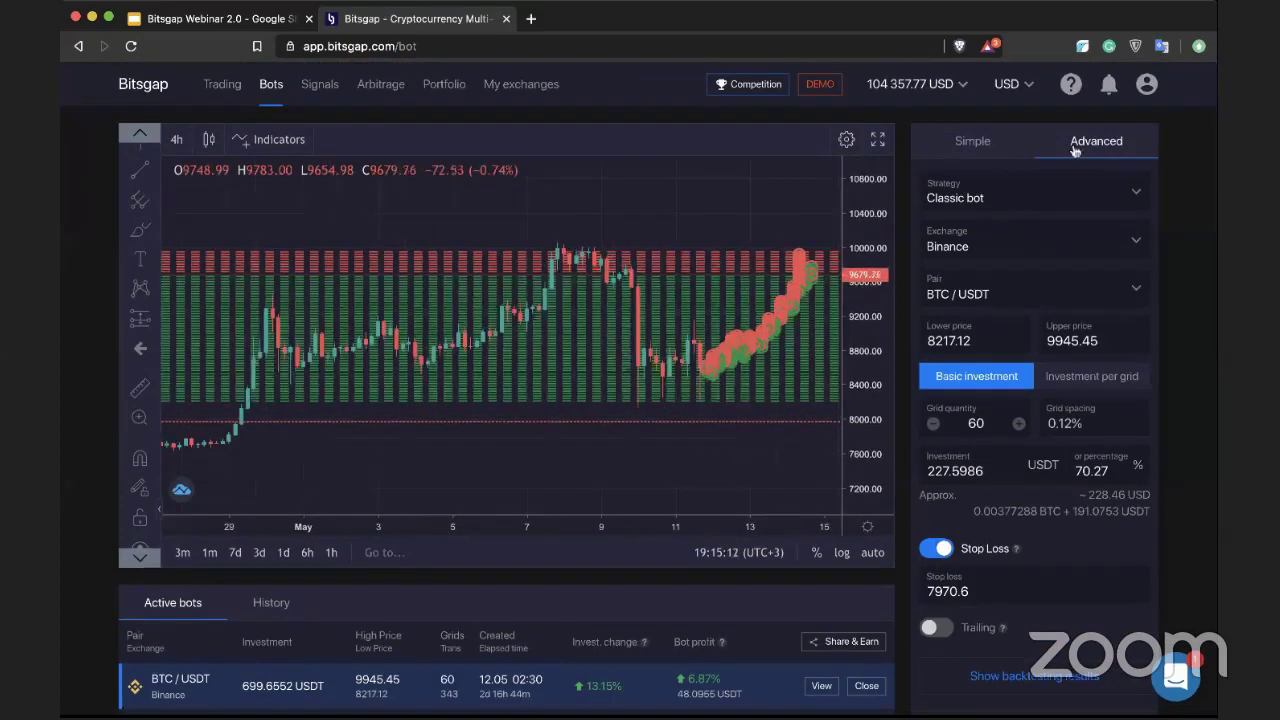
scroll(969, 162, "down", 1)
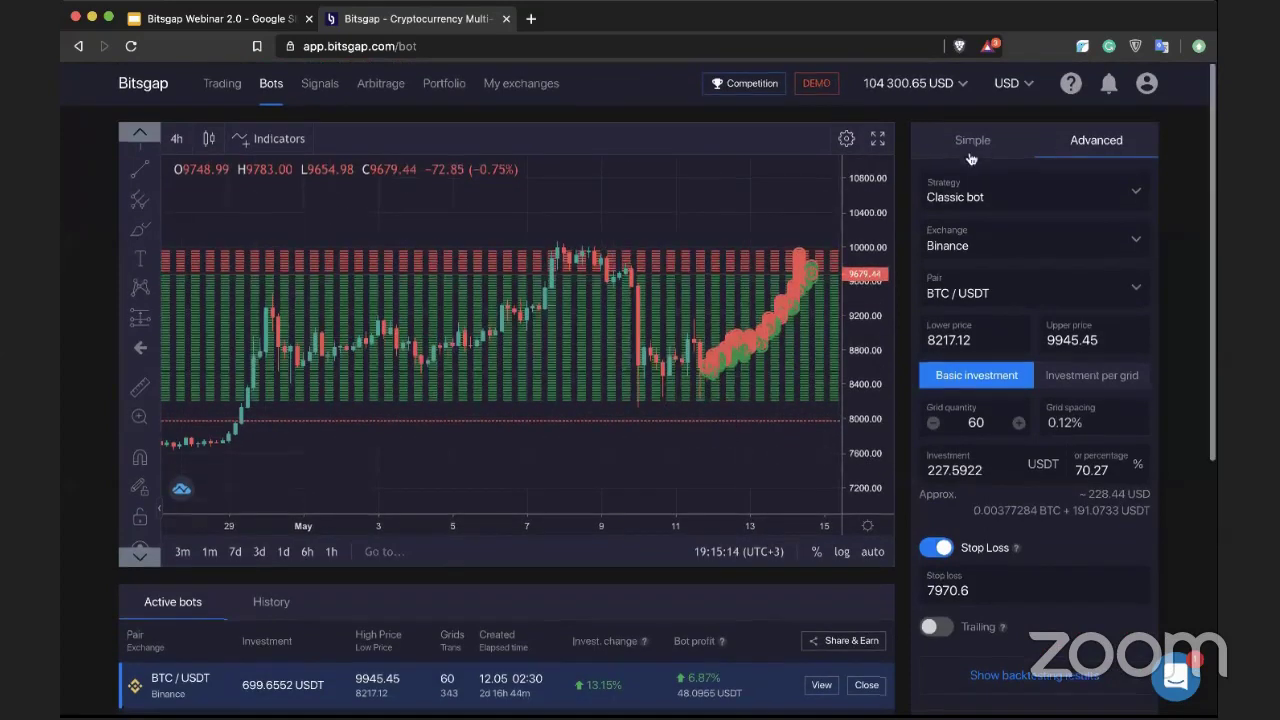
left_click(979, 147)
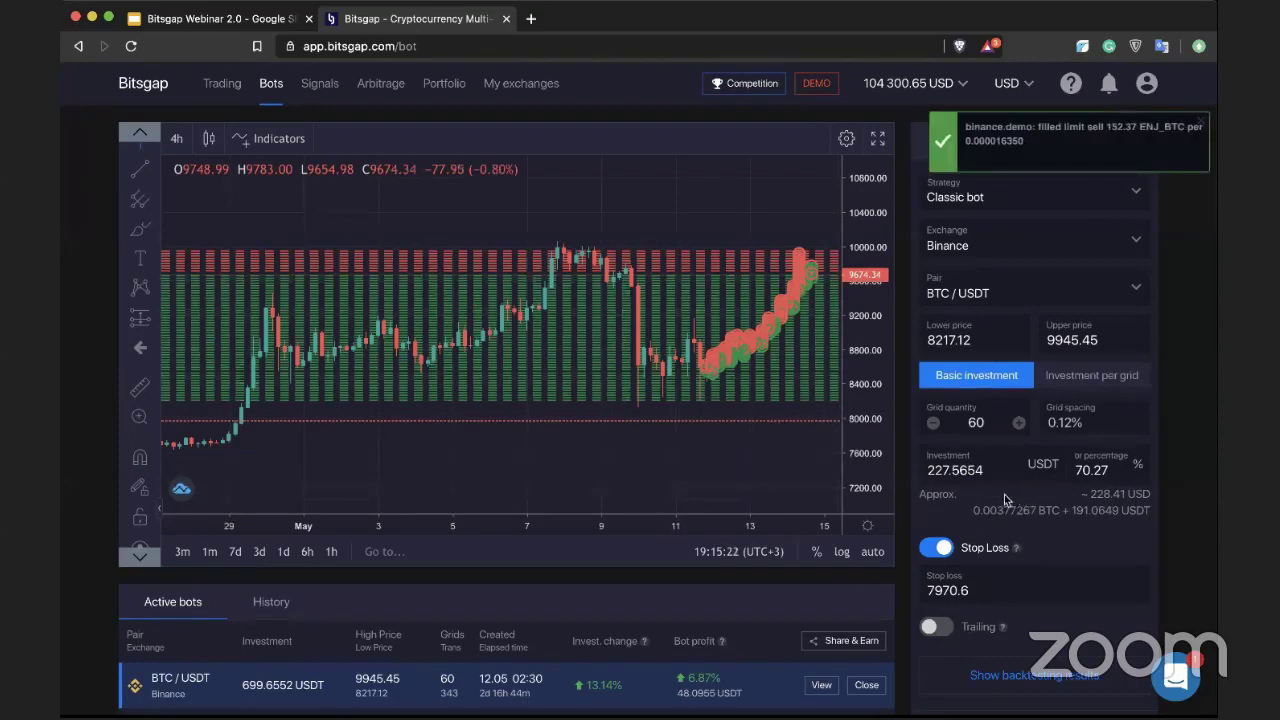
left_click_drag(1070, 490, 1150, 509)
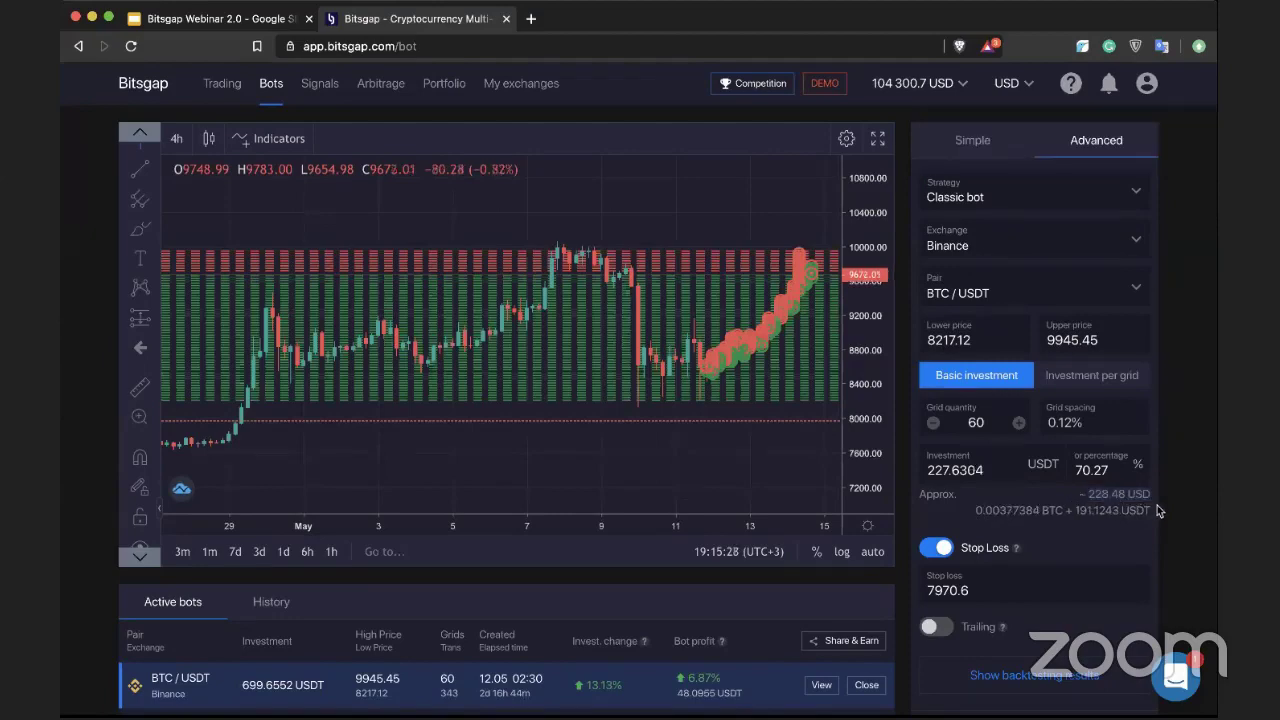
Load the AION/USDT strategy from the month backtest results and replace it with the ICX/USDT strategy
scroll(967, 420, "down", 5)
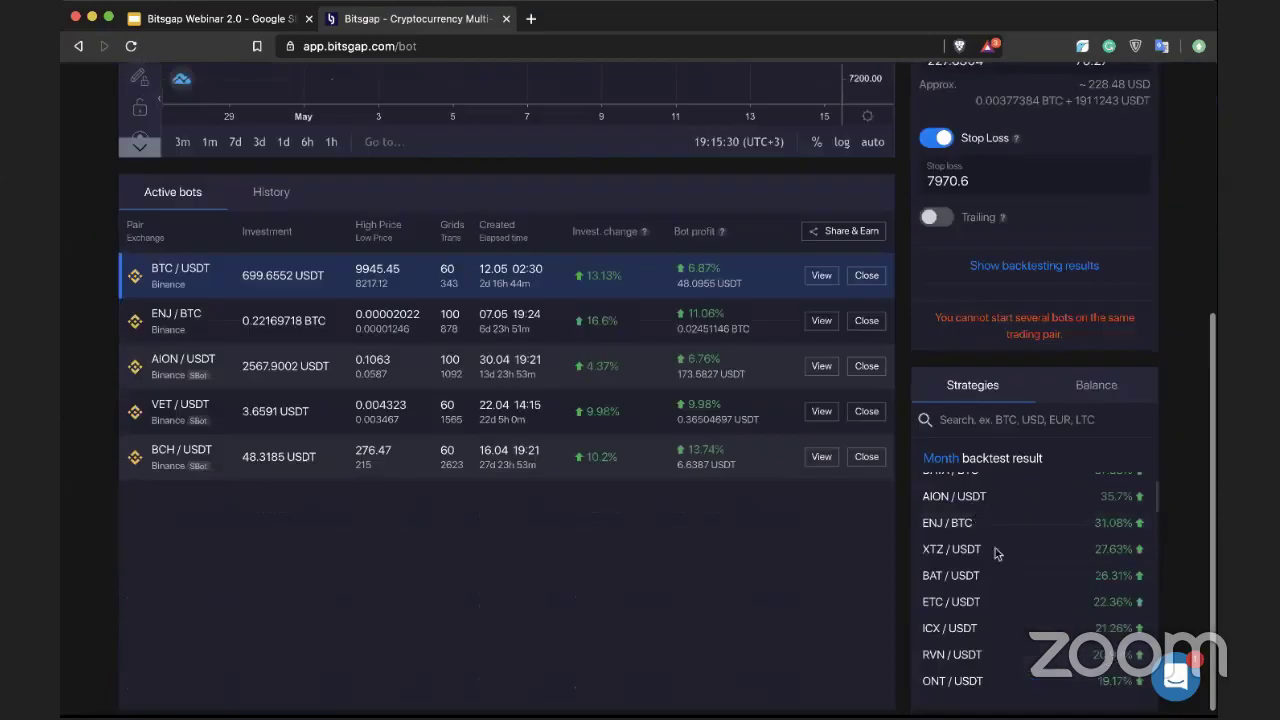
scroll(965, 509, "down", 1)
left_click(965, 509)
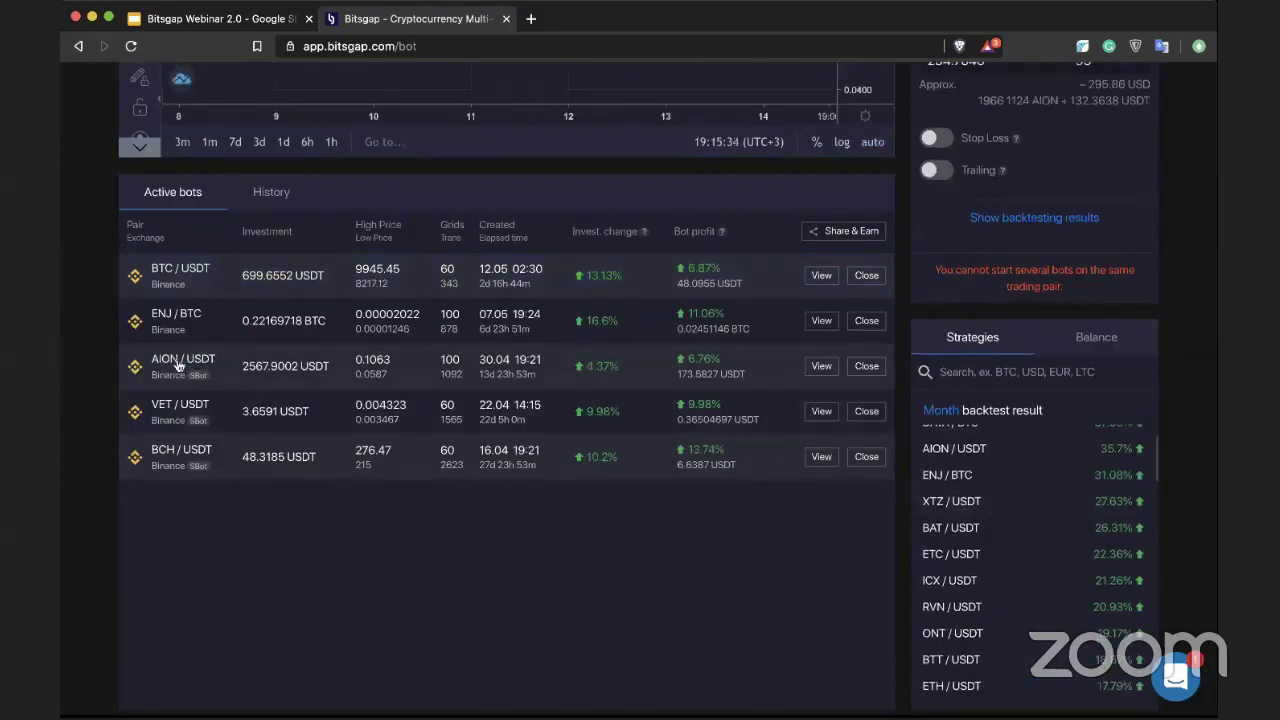
scroll(983, 563, "down", 1)
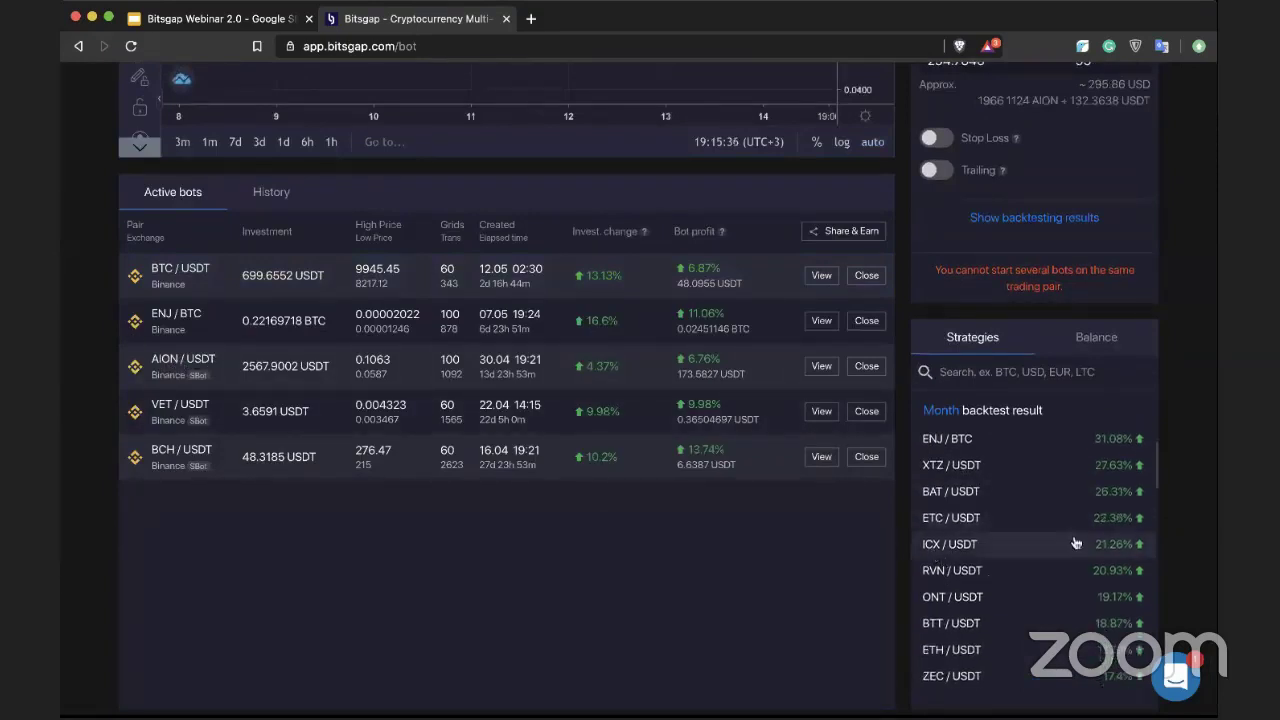
left_click(971, 551)
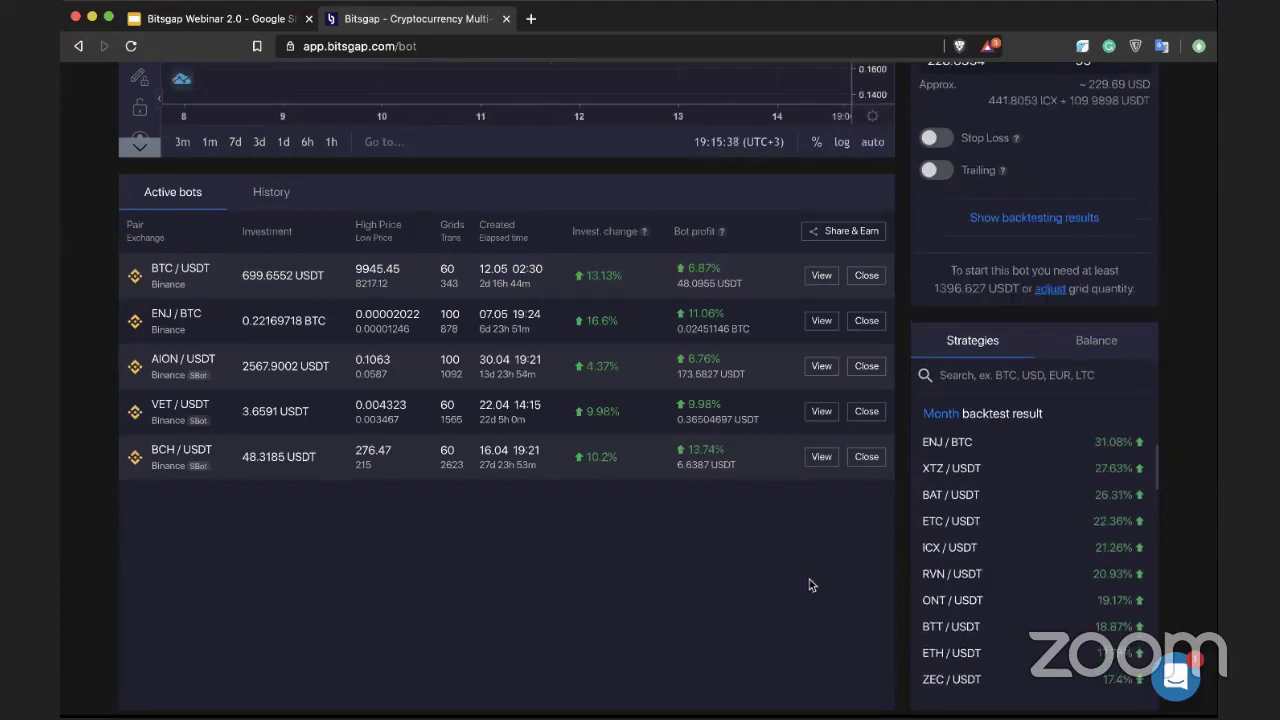
Look through the month backtest strategies and the Binance balance, then return to the bot settings
scroll(809, 579, "up", 2)
scroll(810, 578, "down", 2)
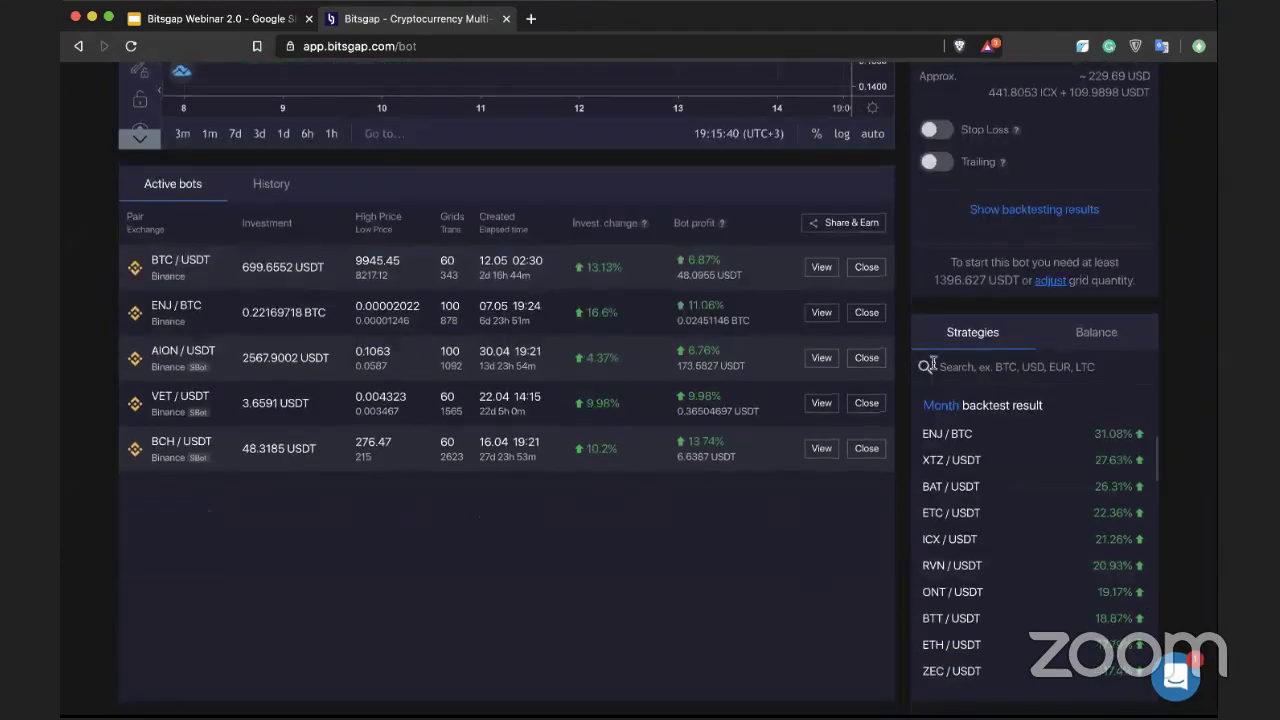
scroll(900, 420, "up", 1)
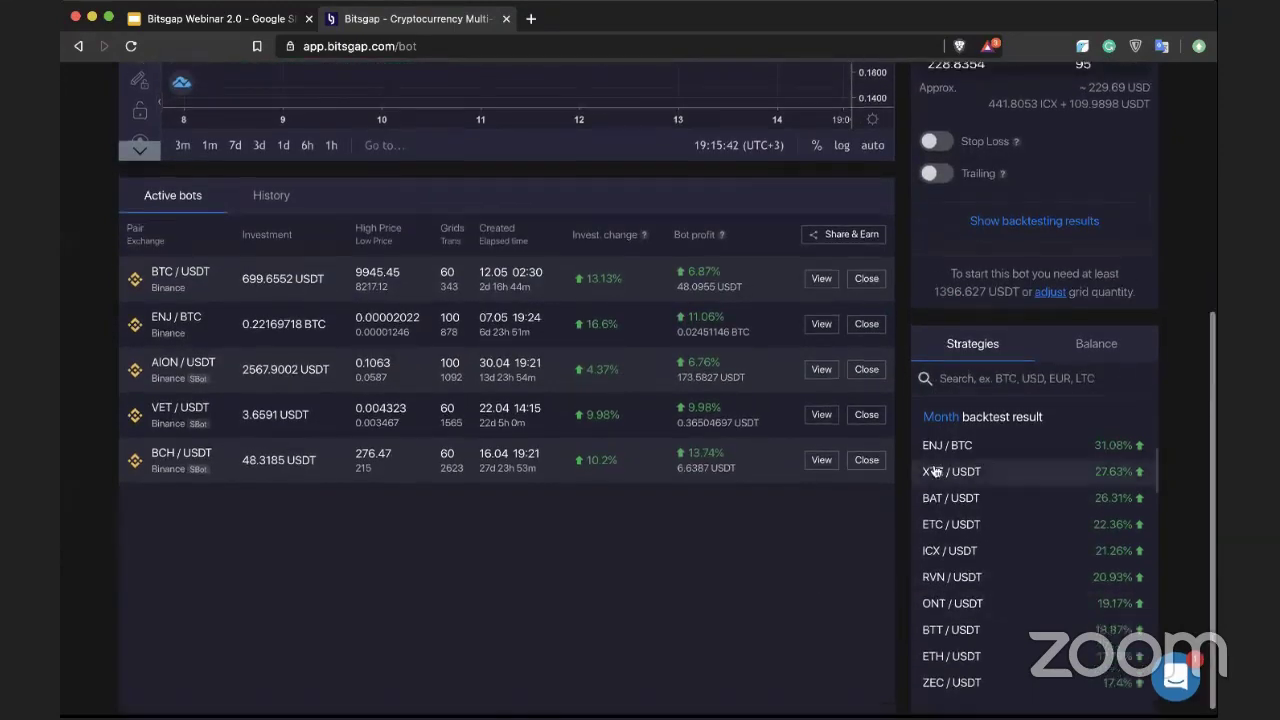
scroll(905, 432, "up", 1)
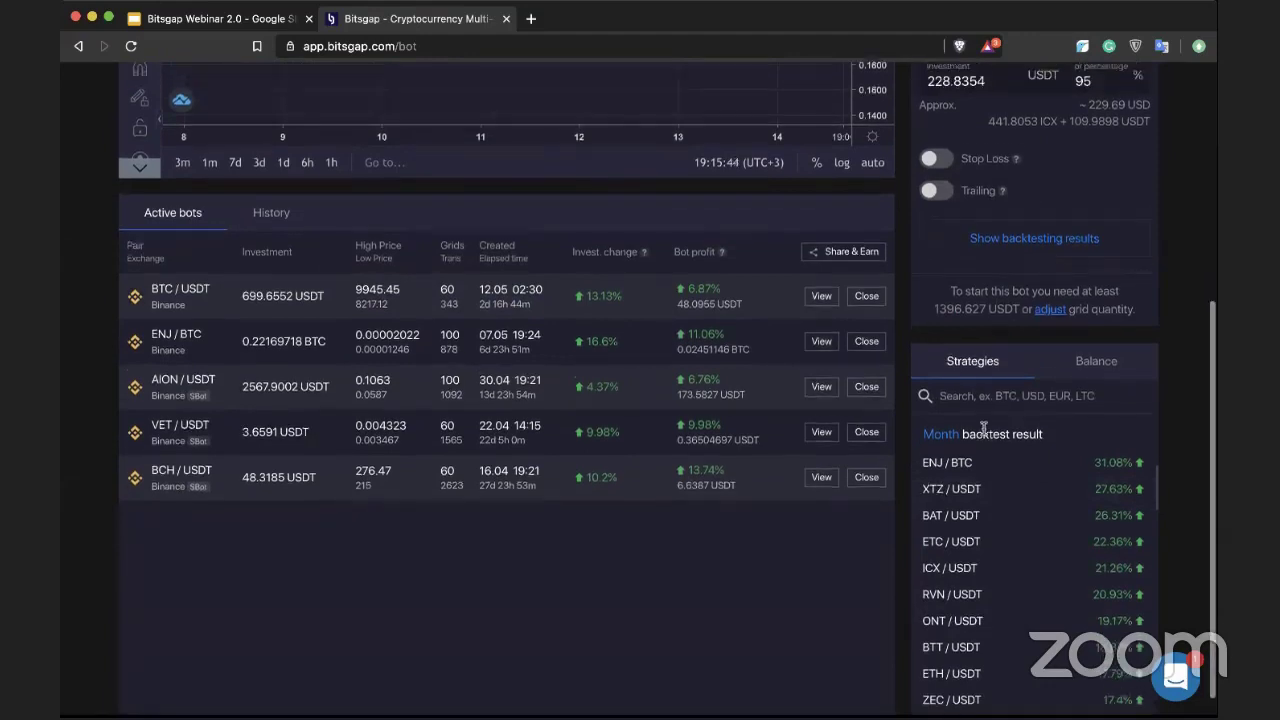
scroll(960, 380, "down", 1)
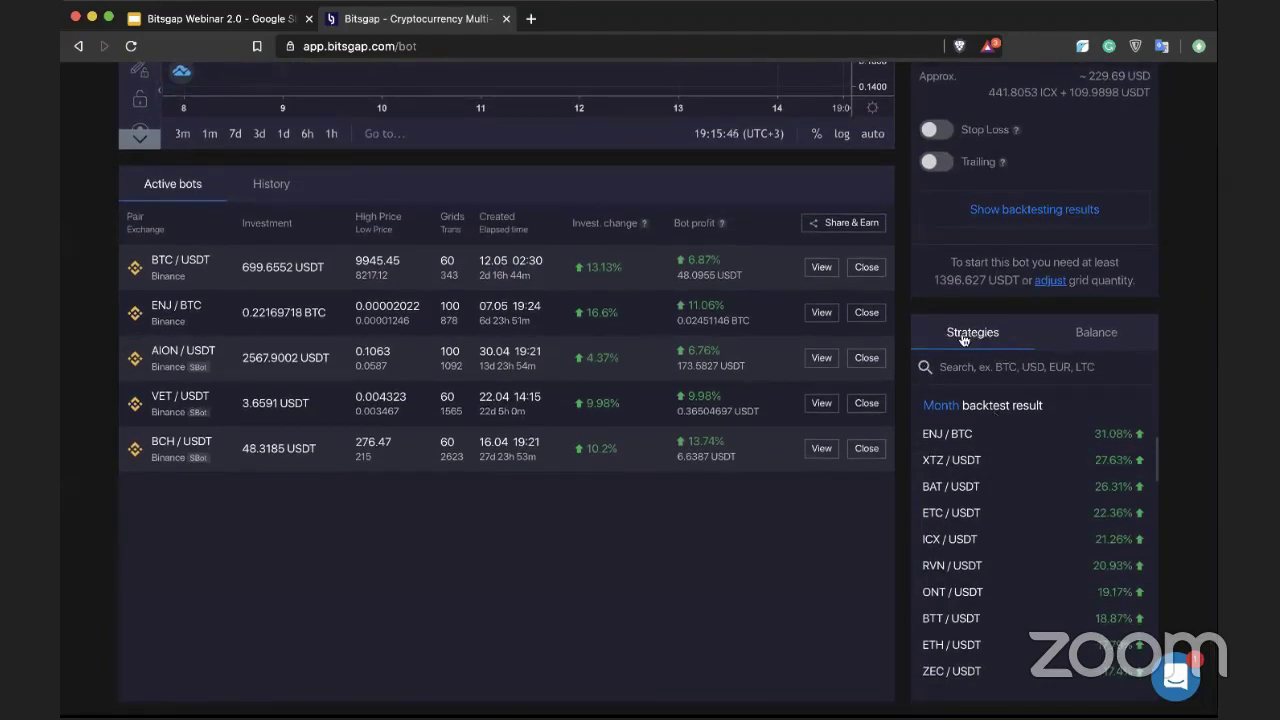
scroll(999, 455, "up", 3)
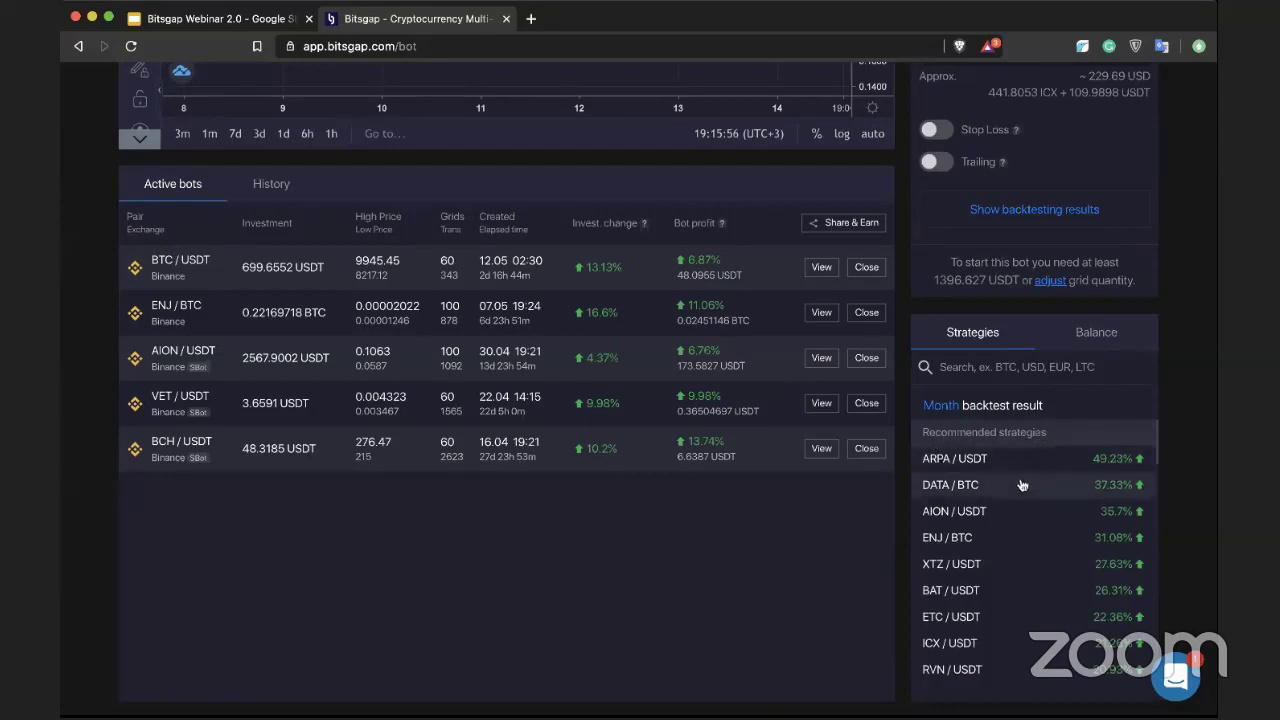
left_click(1097, 347)
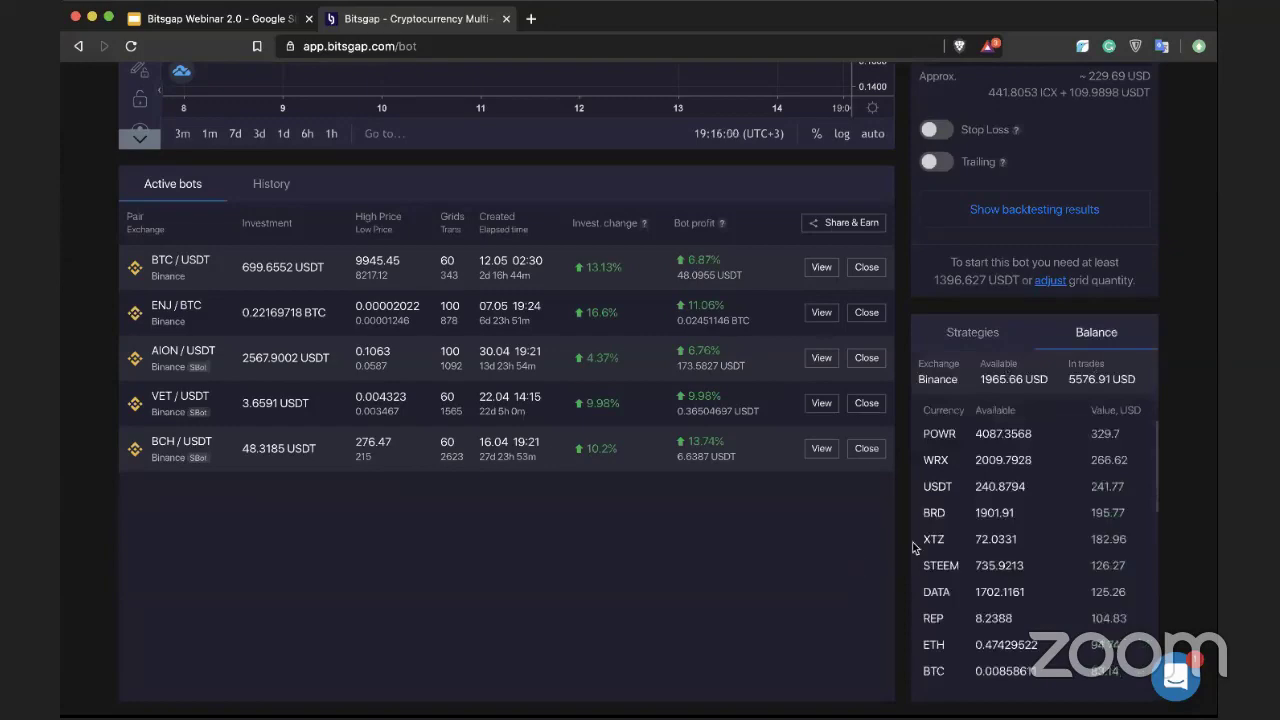
scroll(913, 547, "up", 5)
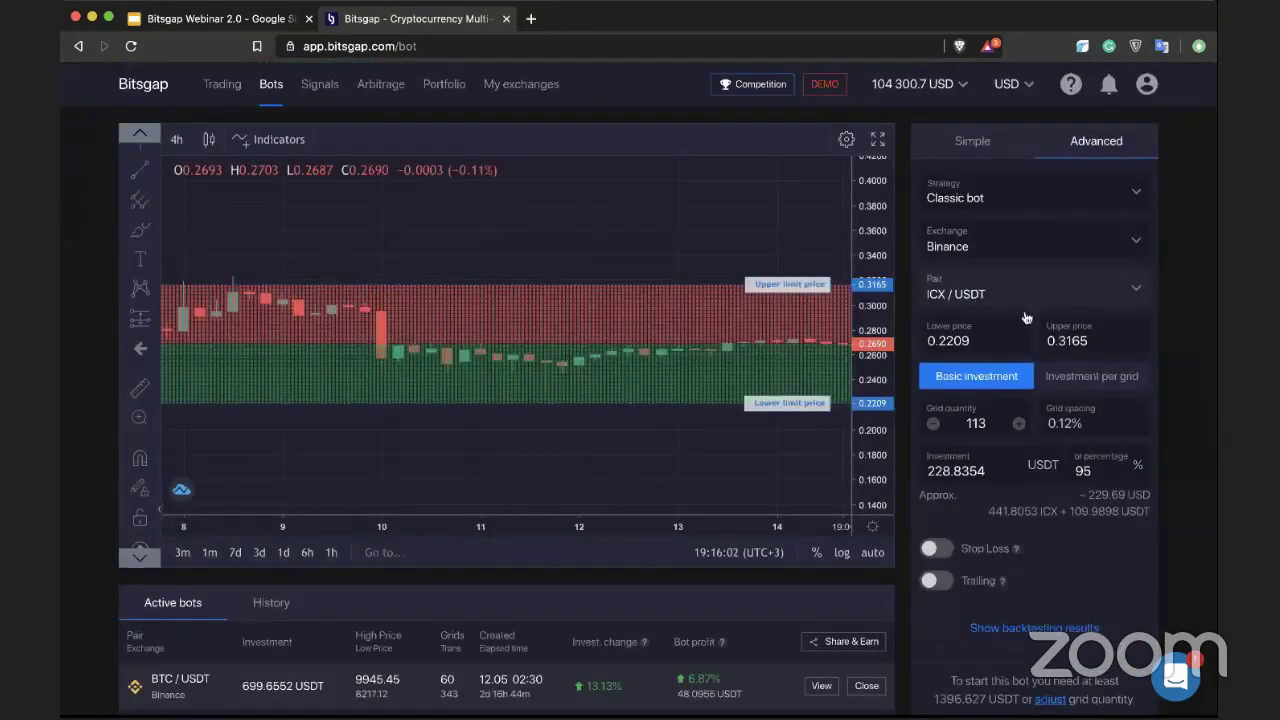
Examine the ICX/USDT bot's lower and upper prices in the settings and their limit lines on the chart
left_click_drag(975, 342, 927, 342)
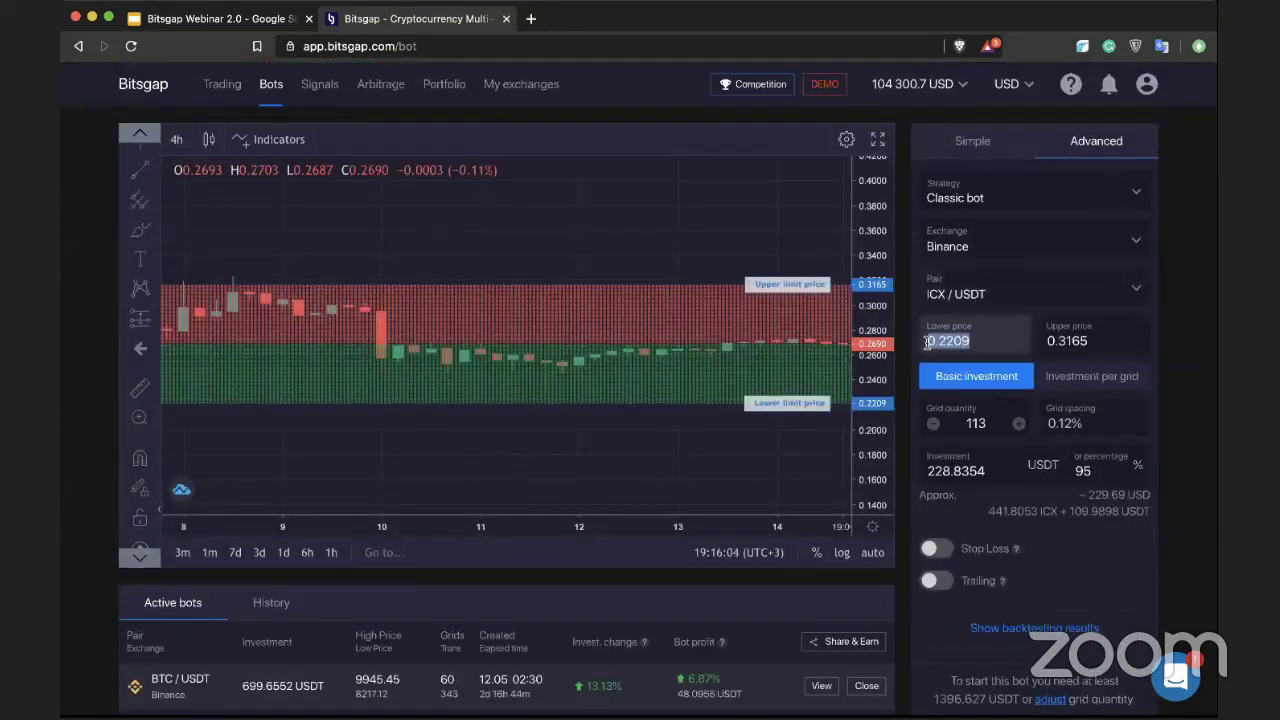
left_click(978, 343)
left_click_drag(888, 448, 880, 374)
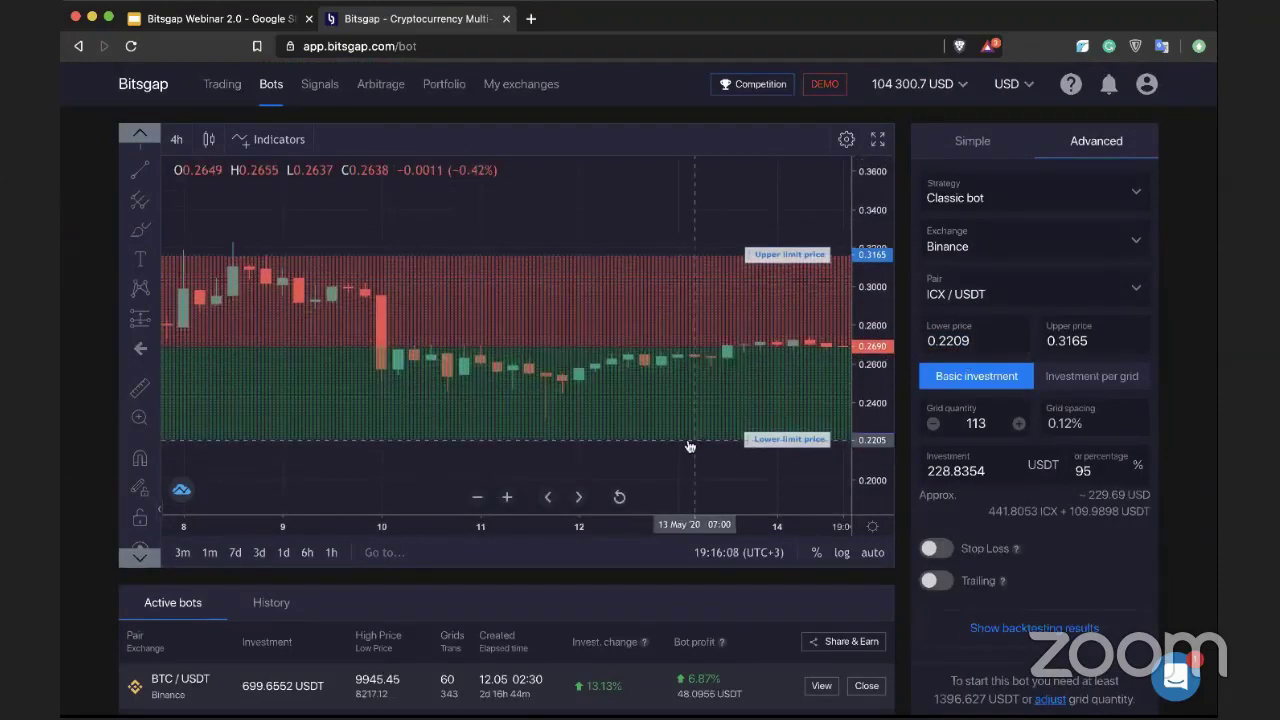
left_click_drag(1040, 345, 1096, 345)
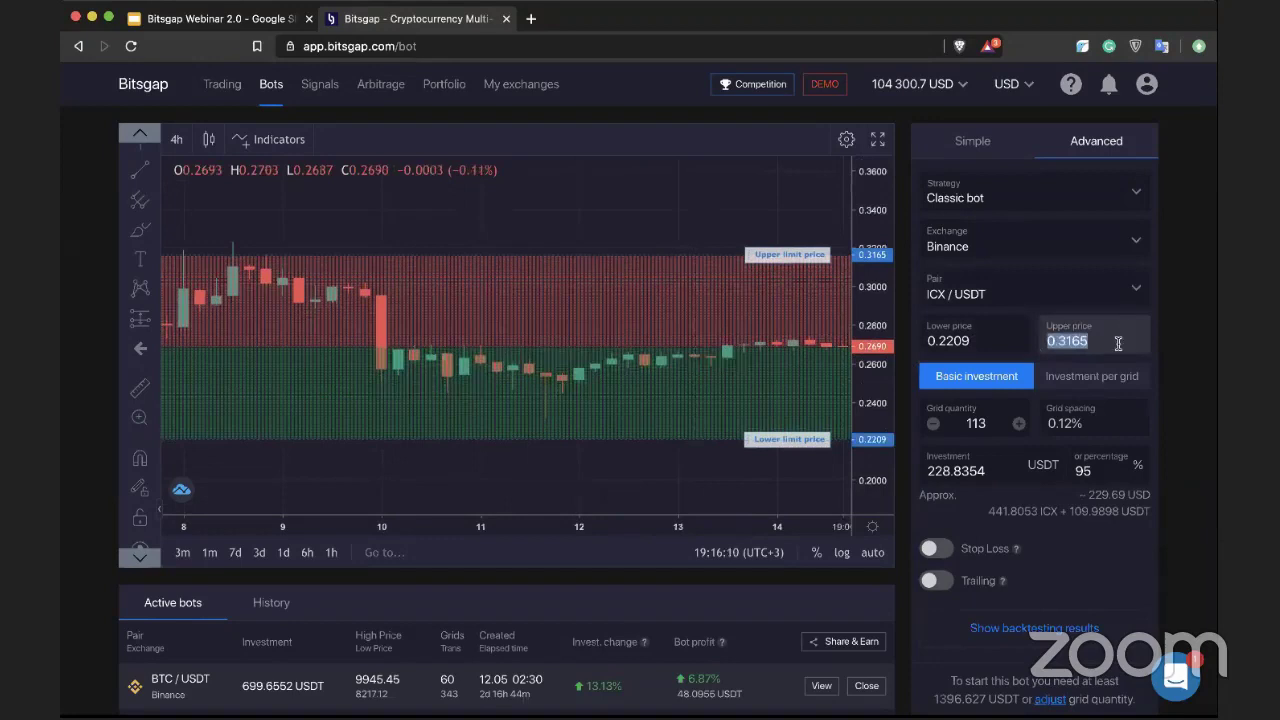
left_click(1112, 343)
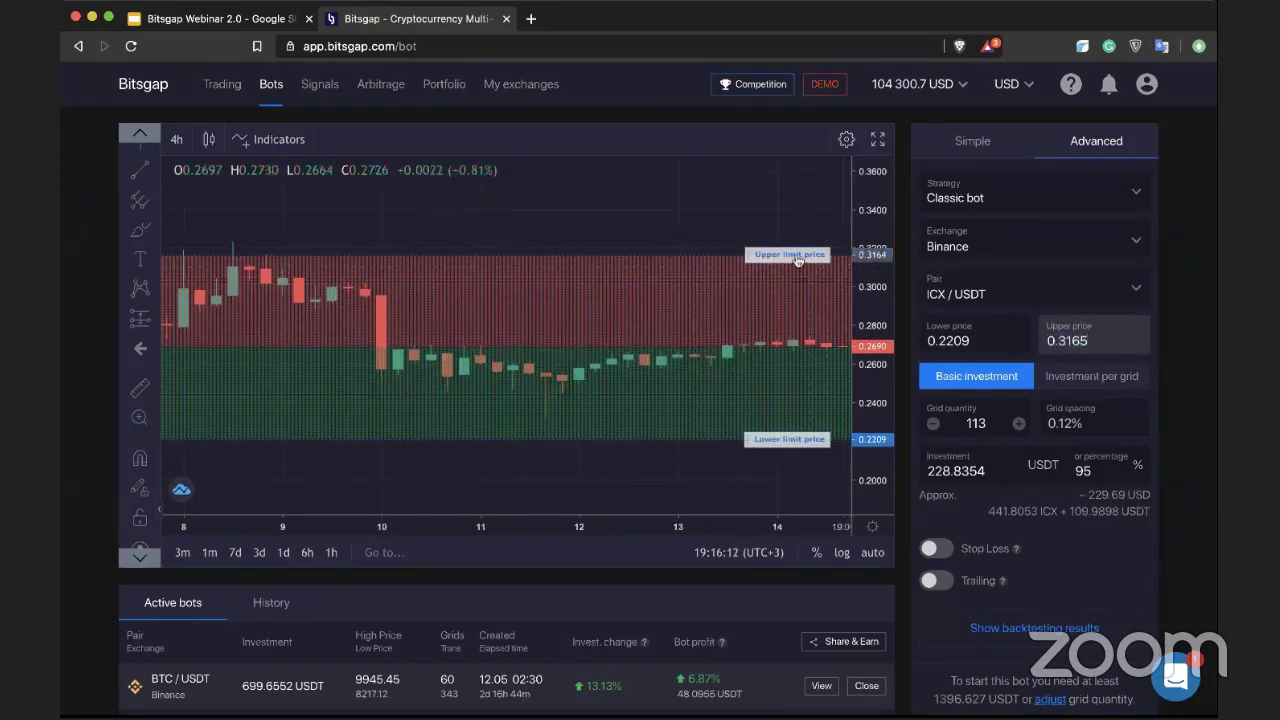
left_click_drag(876, 299, 873, 284)
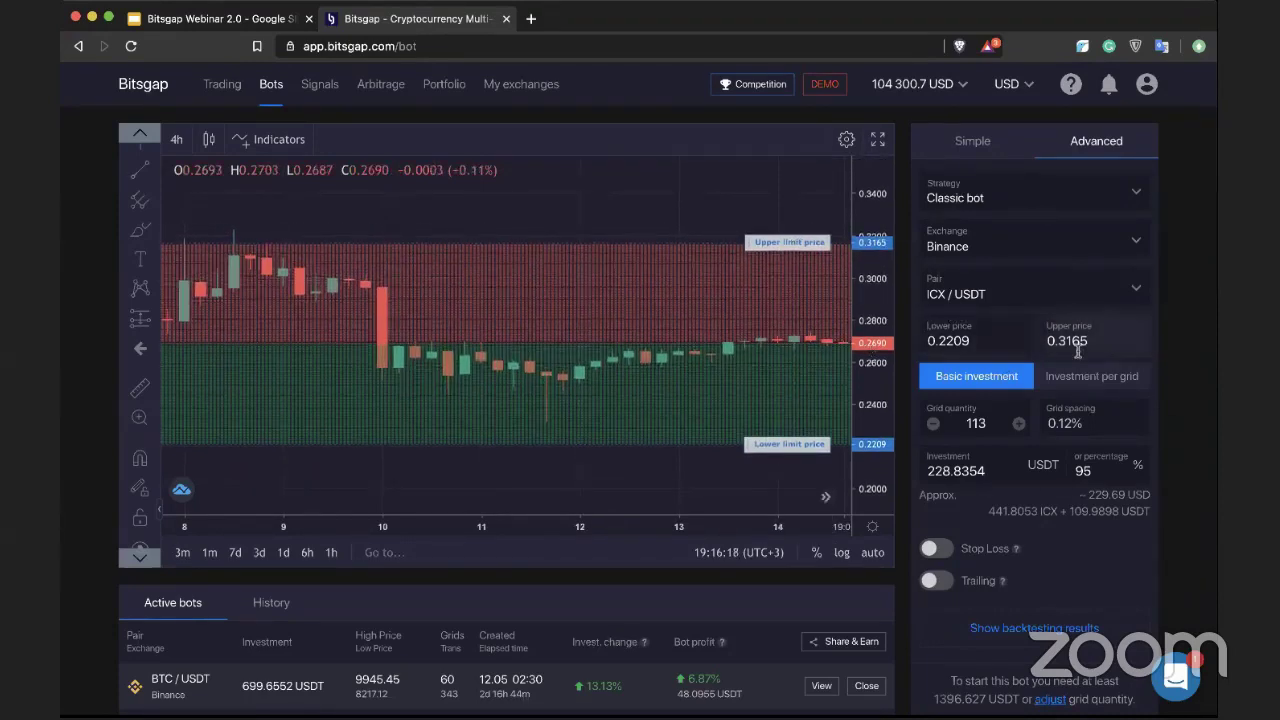
Set the ICX/USDT bot's upper price to 0.34 and its lower price to 0.24
left_click_drag(1095, 344, 1021, 344)
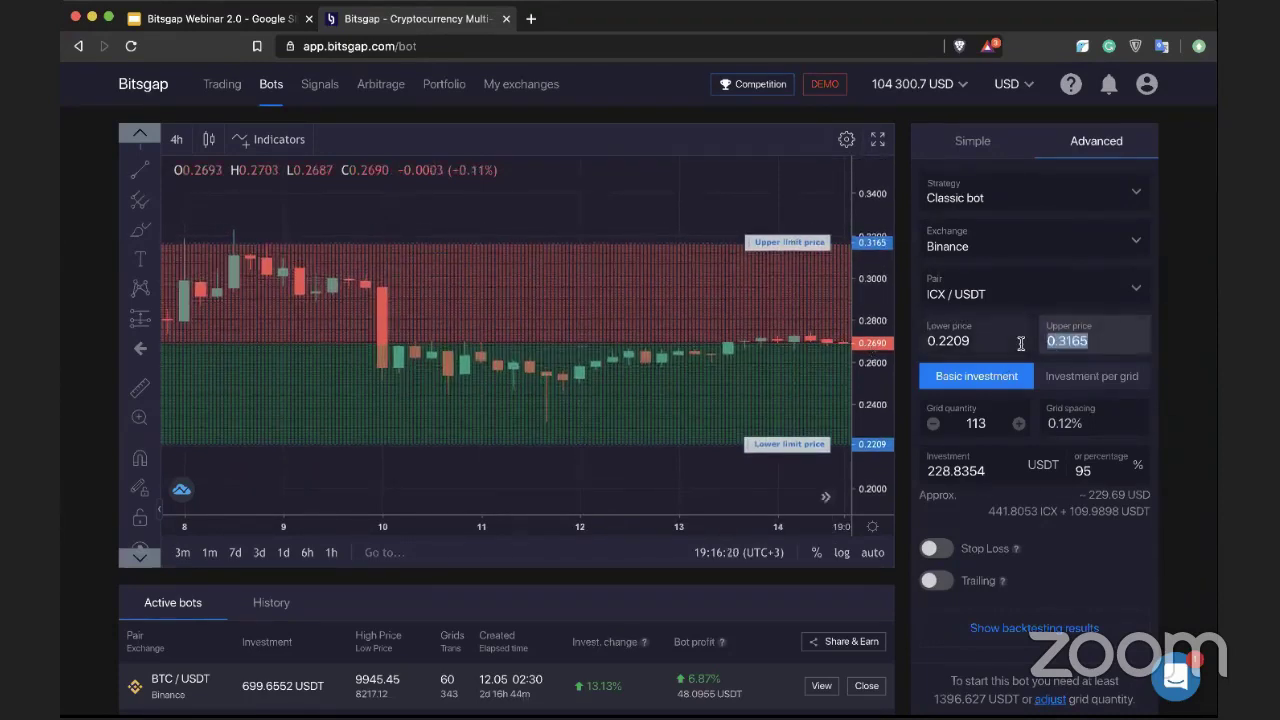
type("0.")
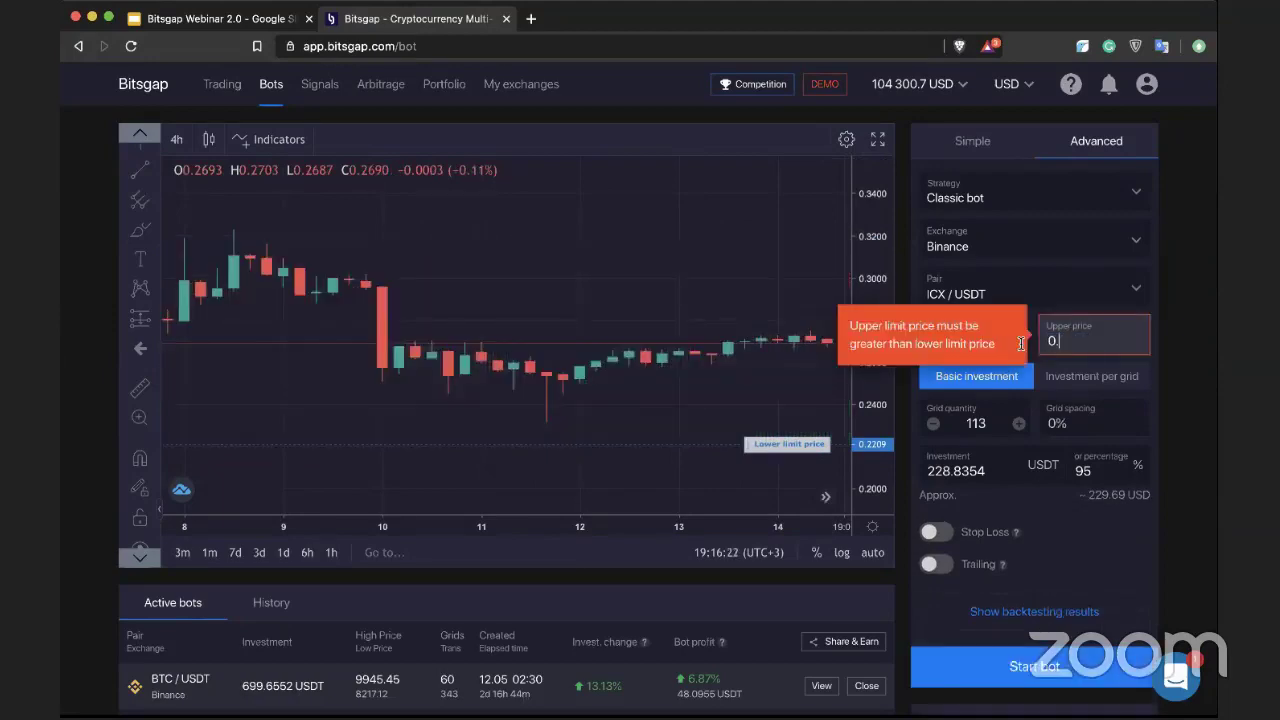
type("34")
left_click_drag(1002, 340, 874, 341)
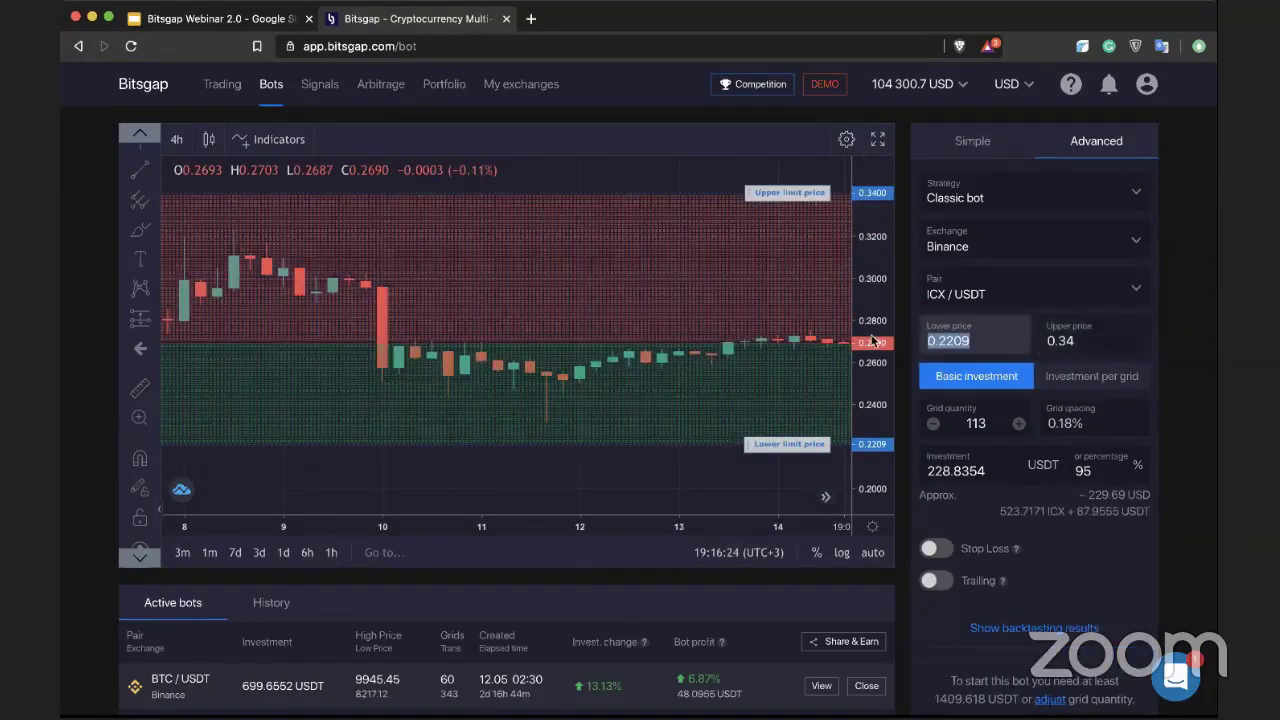
type("0")
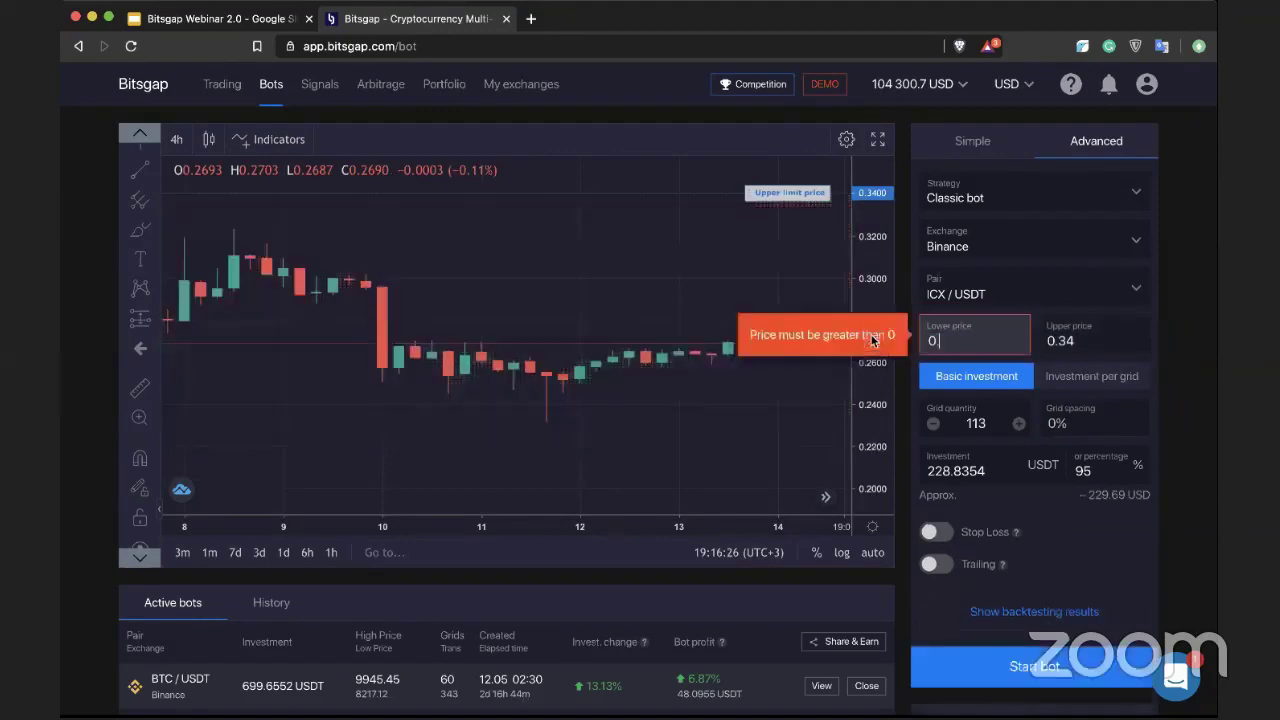
type(".24")
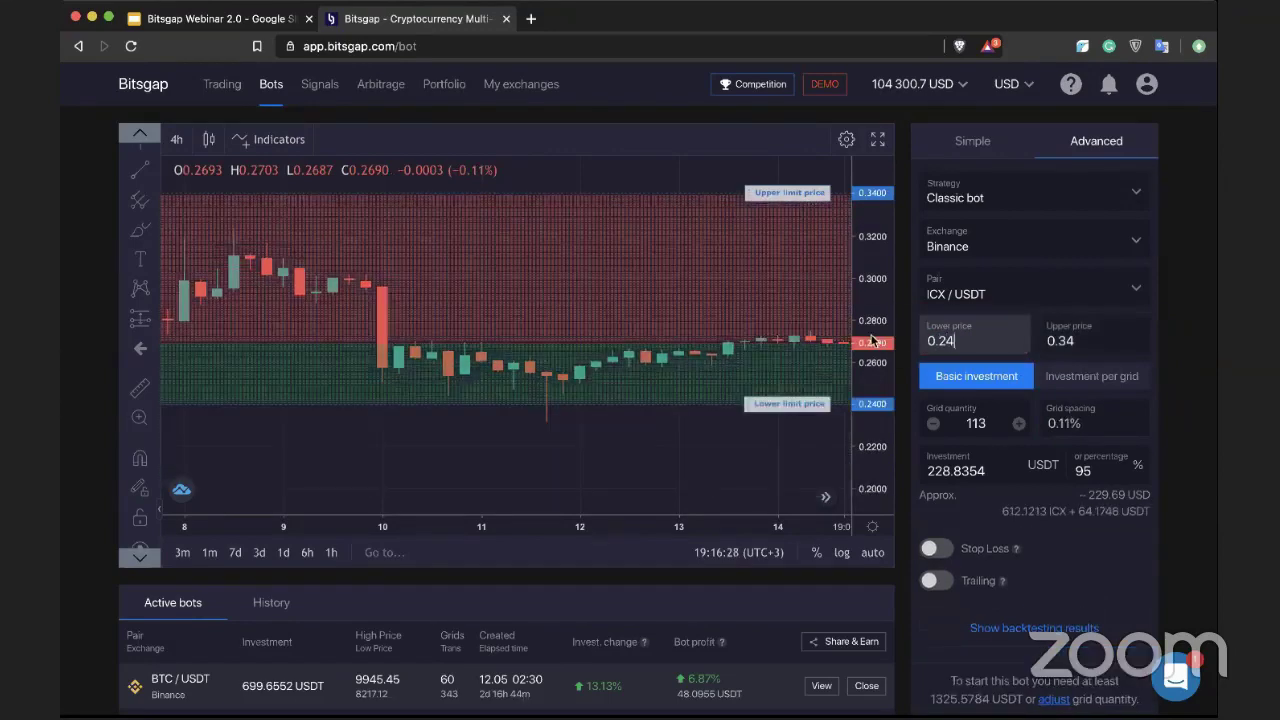
Try a lower price of 0.27 for the ICX/USDT bot and replace it with 0.19
key("BackSpace")
type("7")
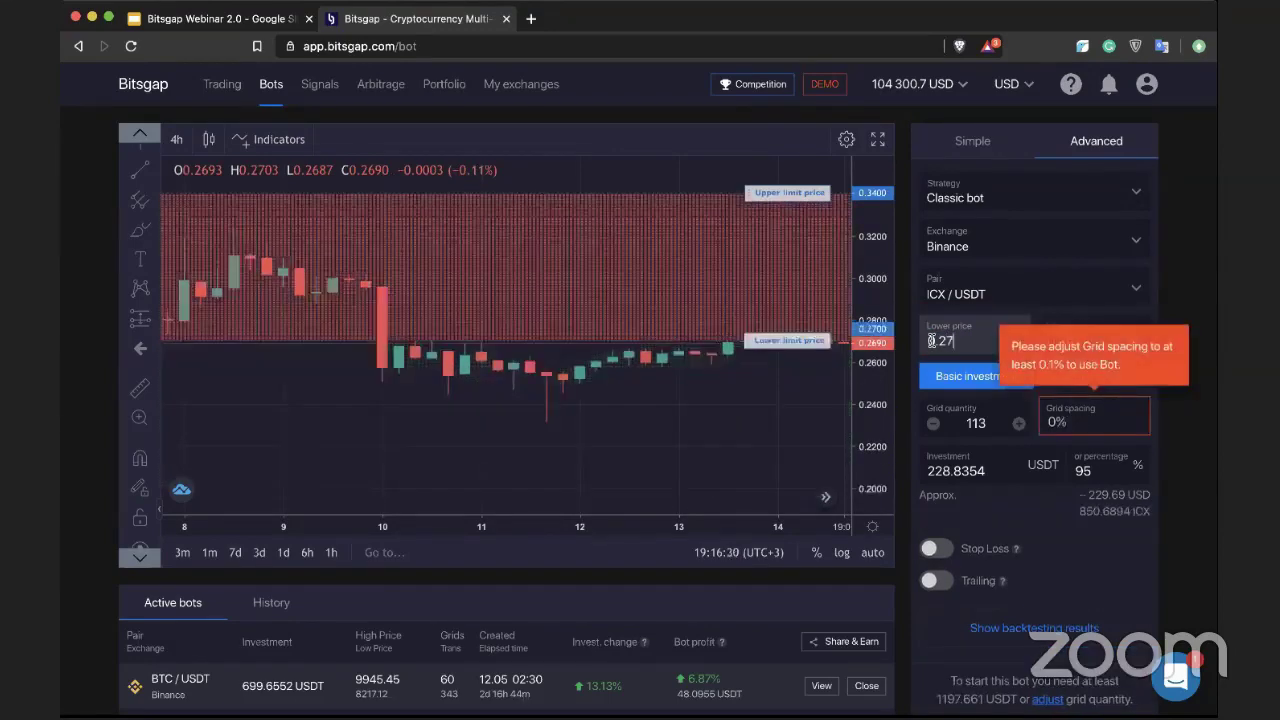
key("BackSpace")
key("BackSpace")
key("BackSpace")
key("BackSpace")
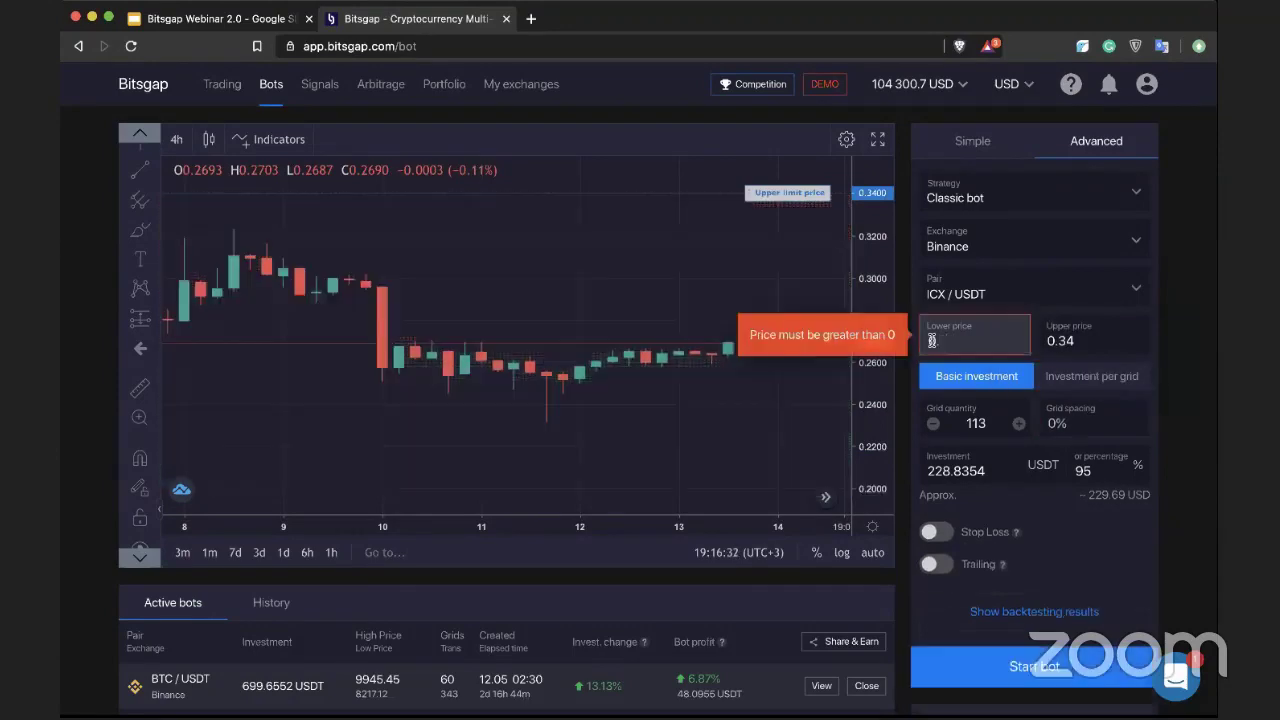
type("0.1")
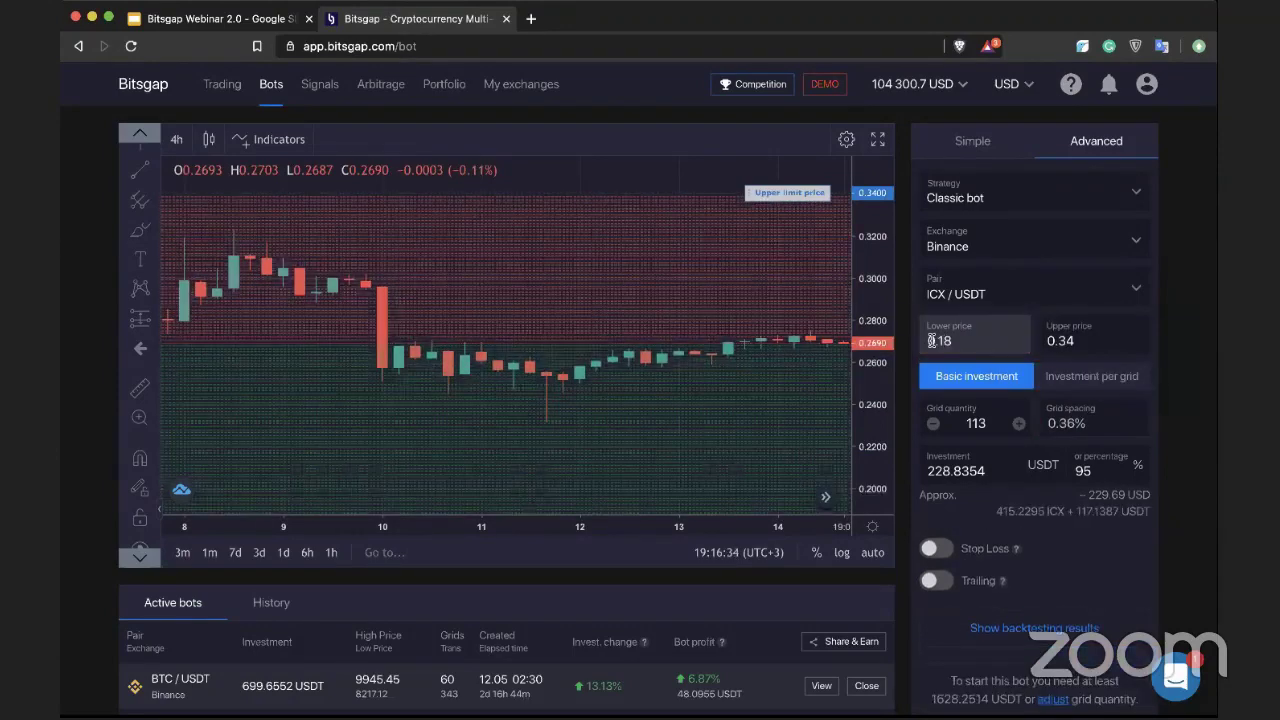
type("9")
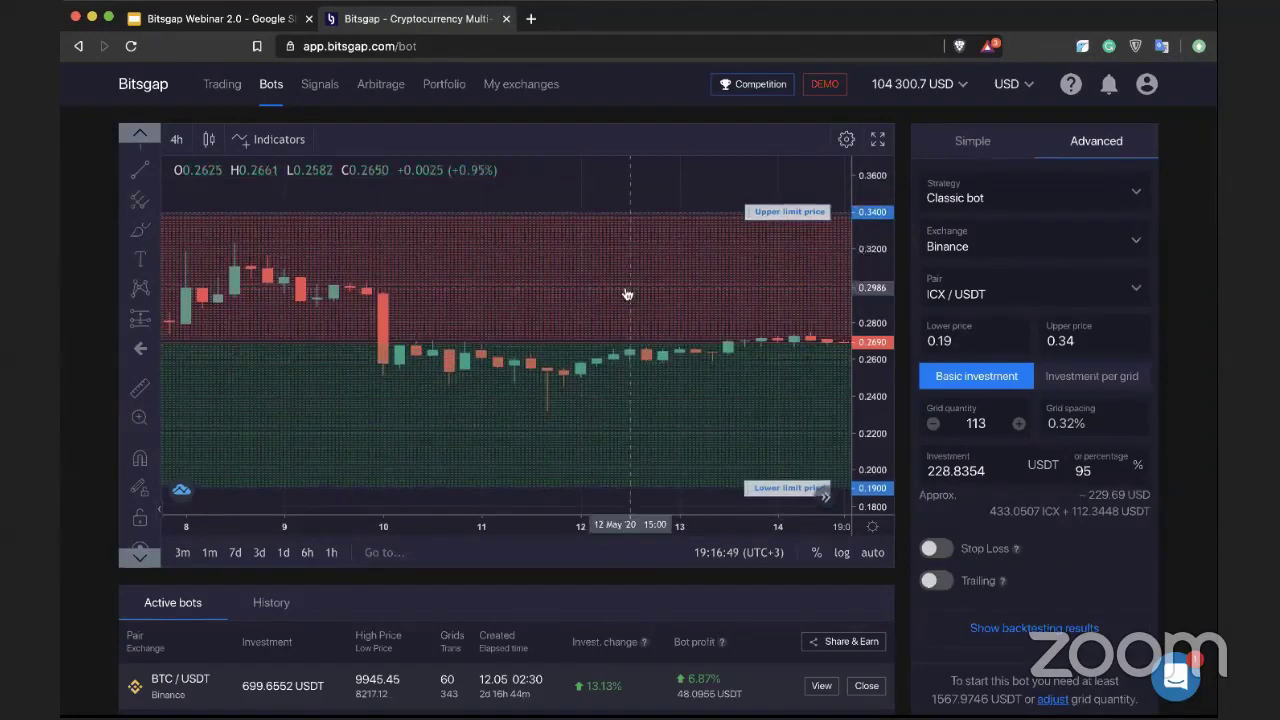
Examine more of the ICX/USDT price history against the bot's grid on the chart
scroll(651, 217, "down", 4)
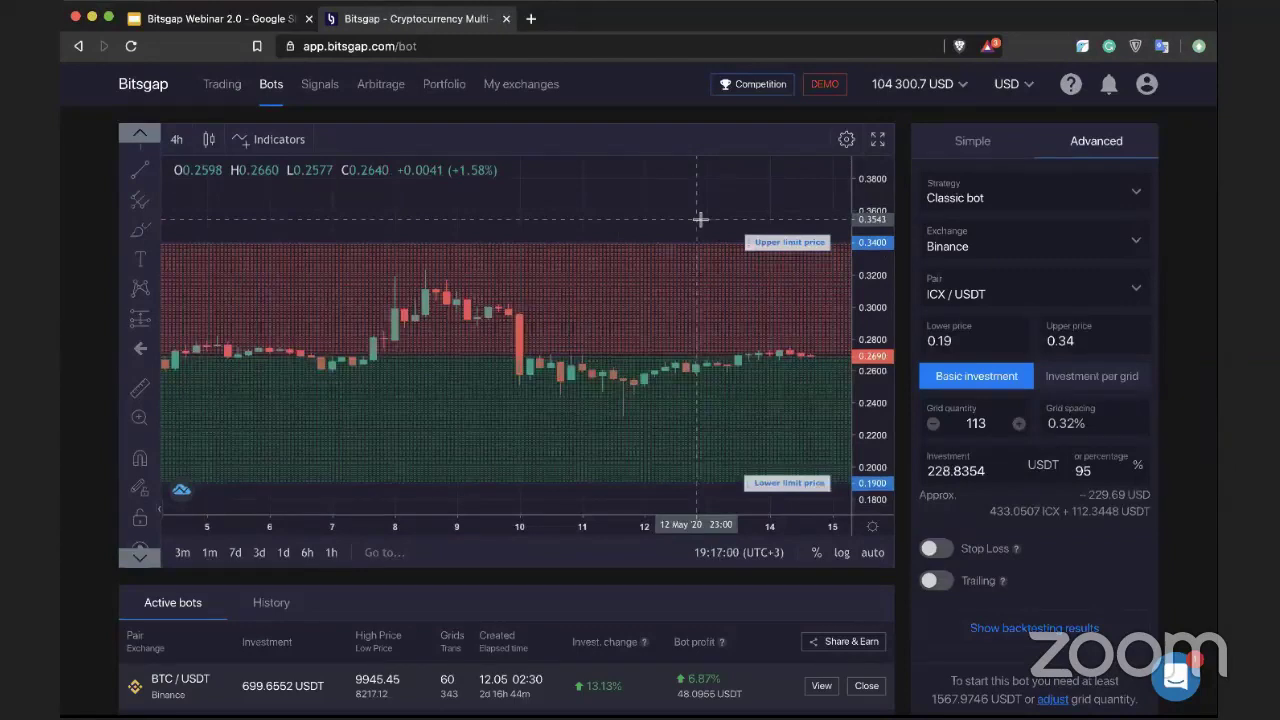
left_click_drag(760, 209, 720, 214)
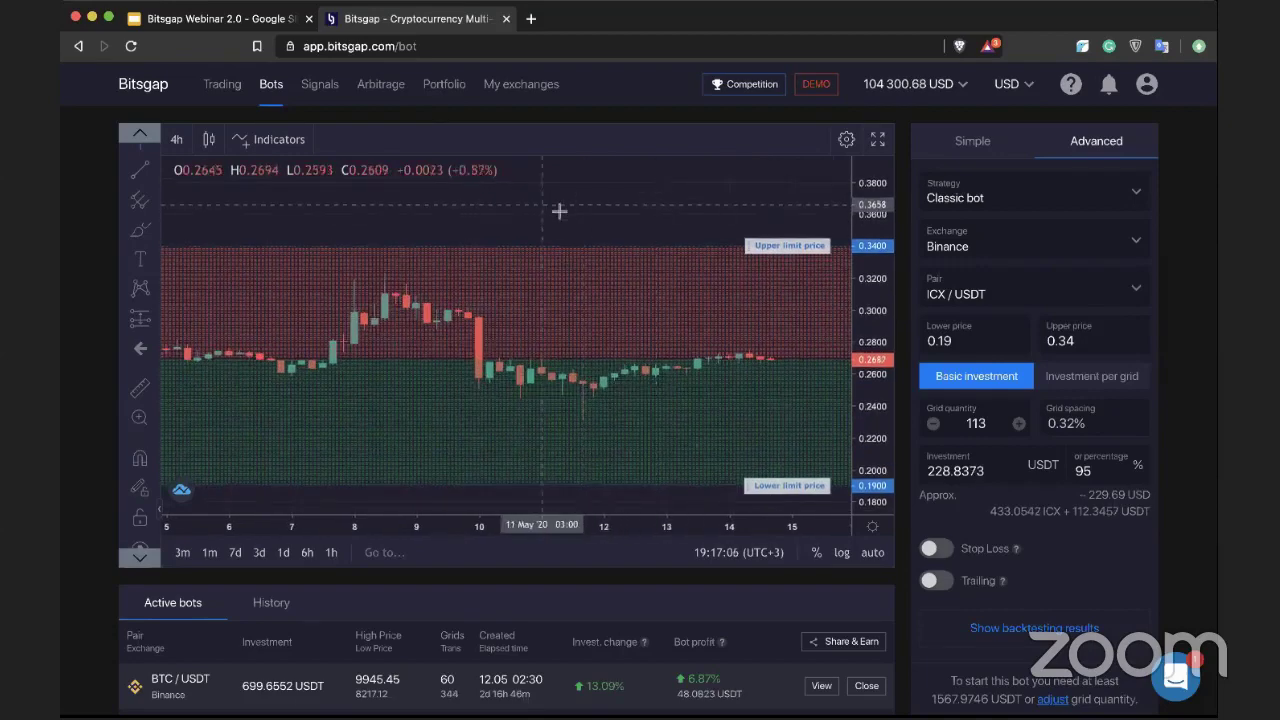
scroll(555, 205, "down", 3)
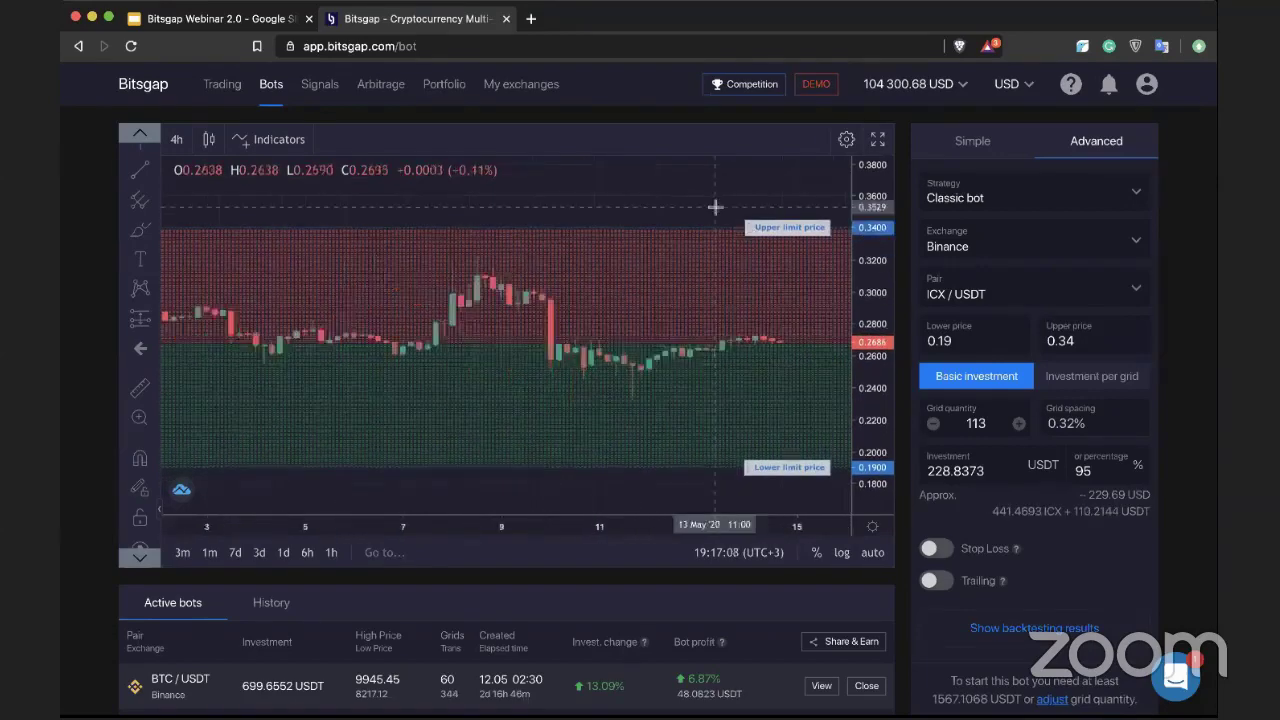
scroll(881, 226, "down", 1)
Move the limit lines on the ICX/USDT chart to an upper price of about 0.3529 and a lower price of about 0.1972
left_click(991, 339)
left_click(1004, 338)
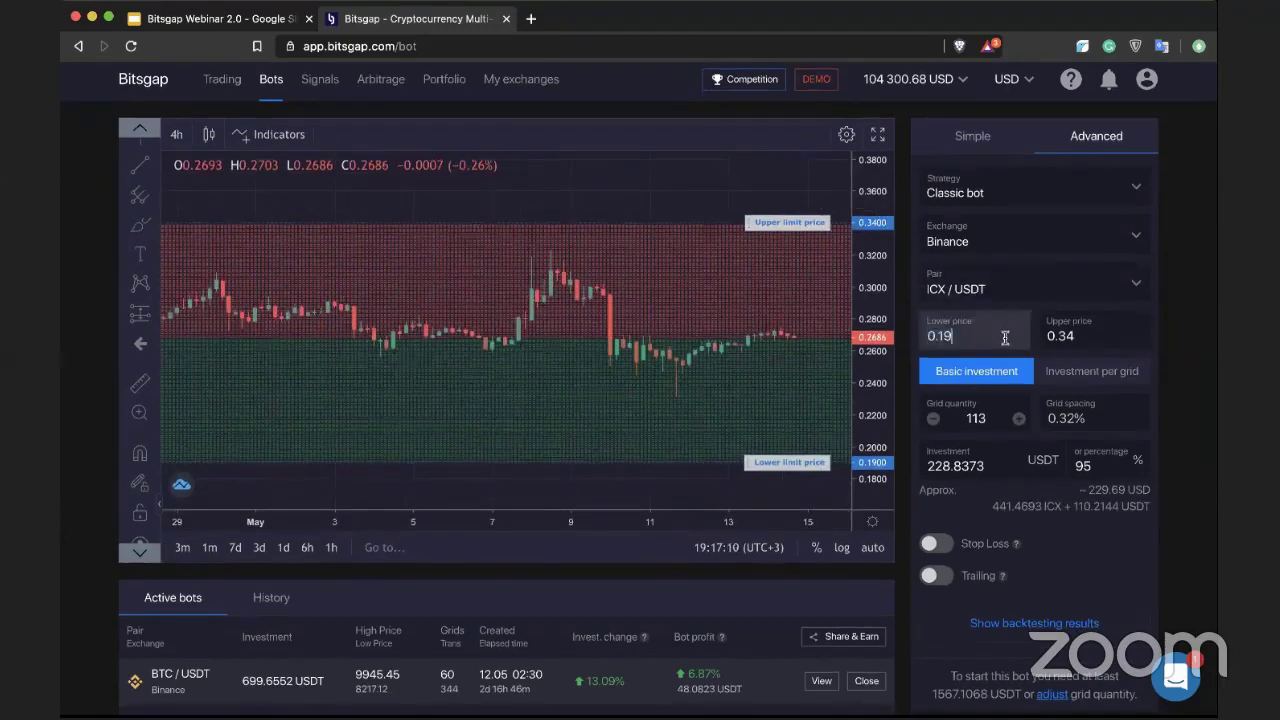
left_click_drag(967, 337, 926, 336)
left_click_drag(676, 200, 671, 205)
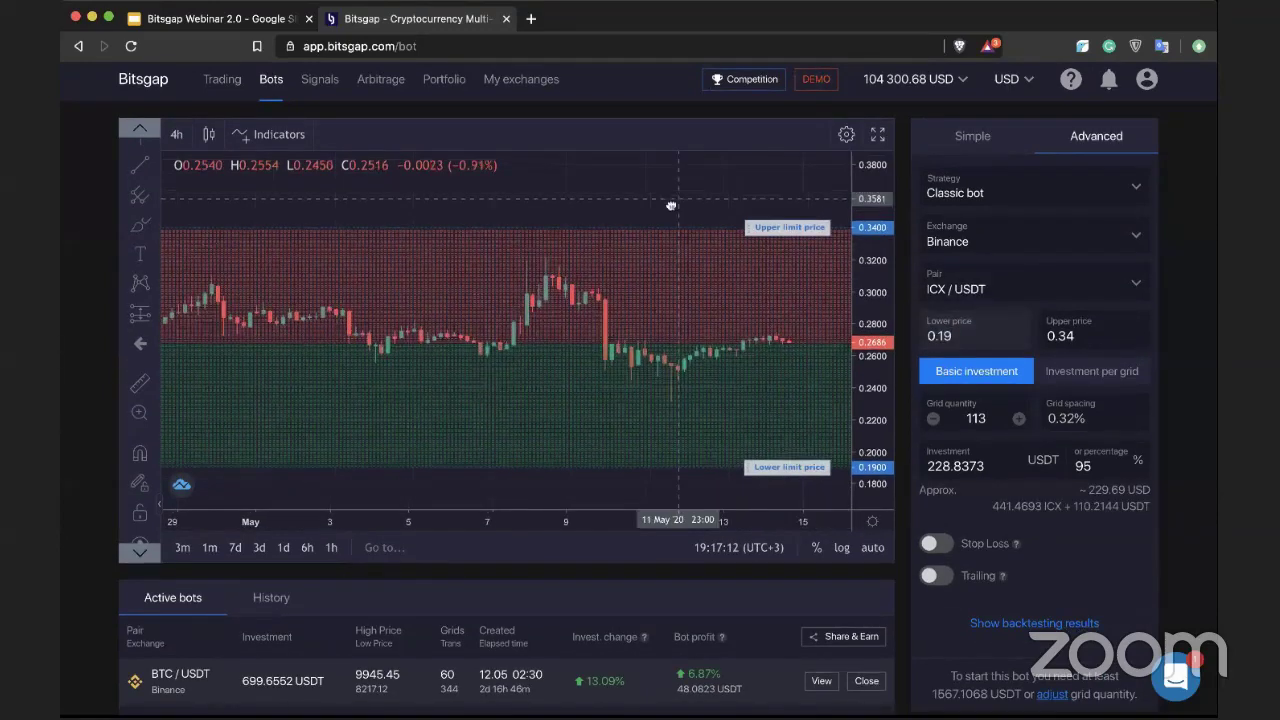
mouse_move(793, 231)
left_mouse_down()
mouse_move(796, 264)
mouse_move(786, 213)
left_mouse_up()
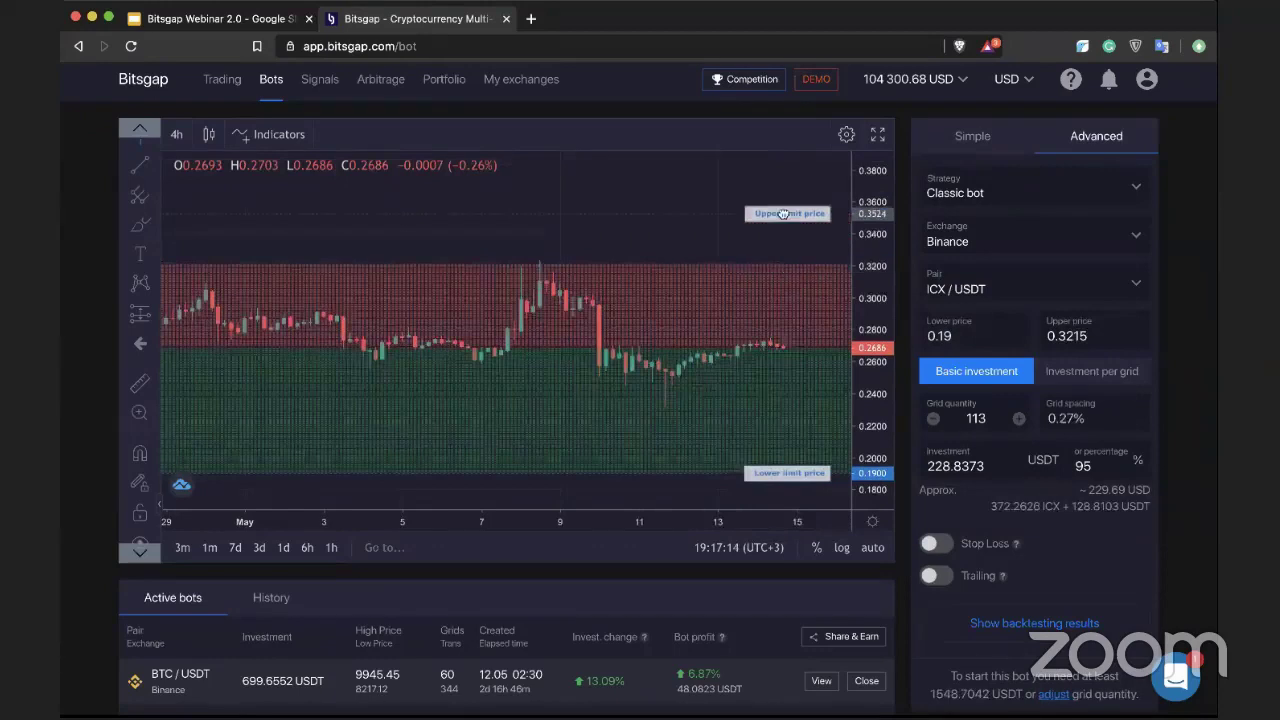
mouse_move(799, 474)
left_mouse_down()
mouse_move(800, 424)
mouse_move(780, 461)
left_mouse_up()
Raise the lower limit line to about 0.2687, at the current ICX price, and check the approximate ICX investment
scroll(729, 438, "down", 1)
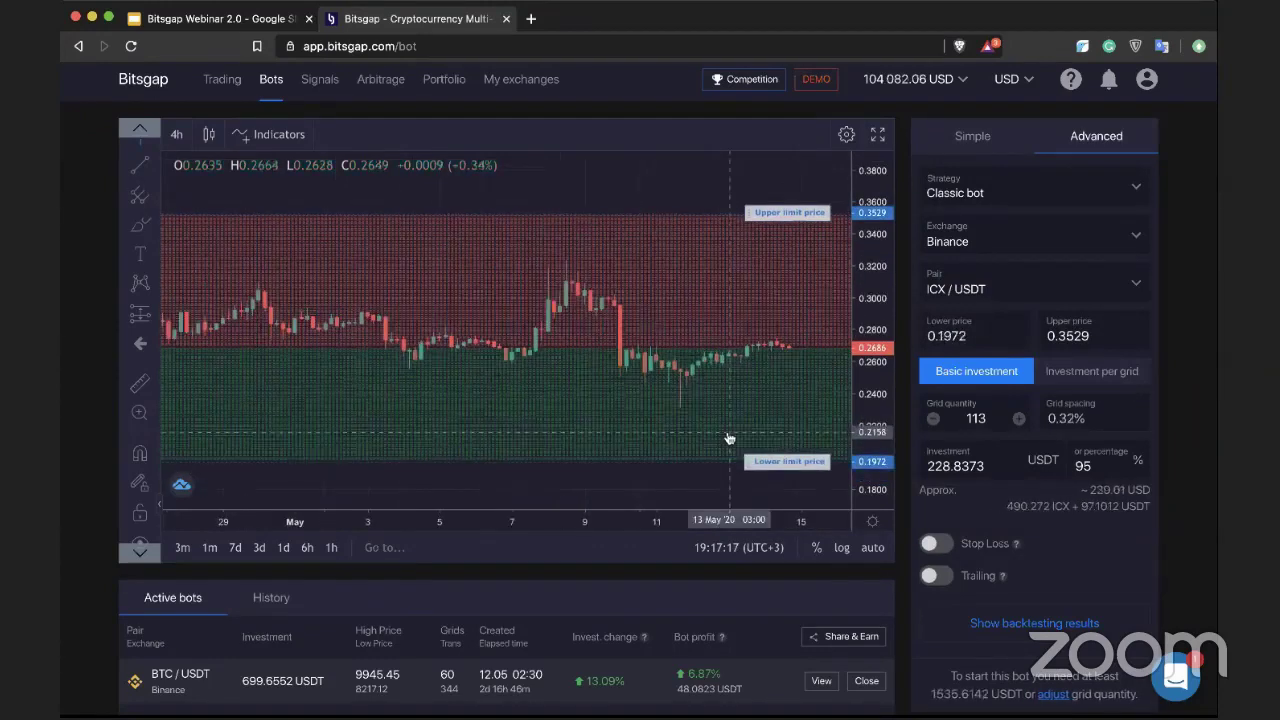
scroll(729, 438, "down", 2)
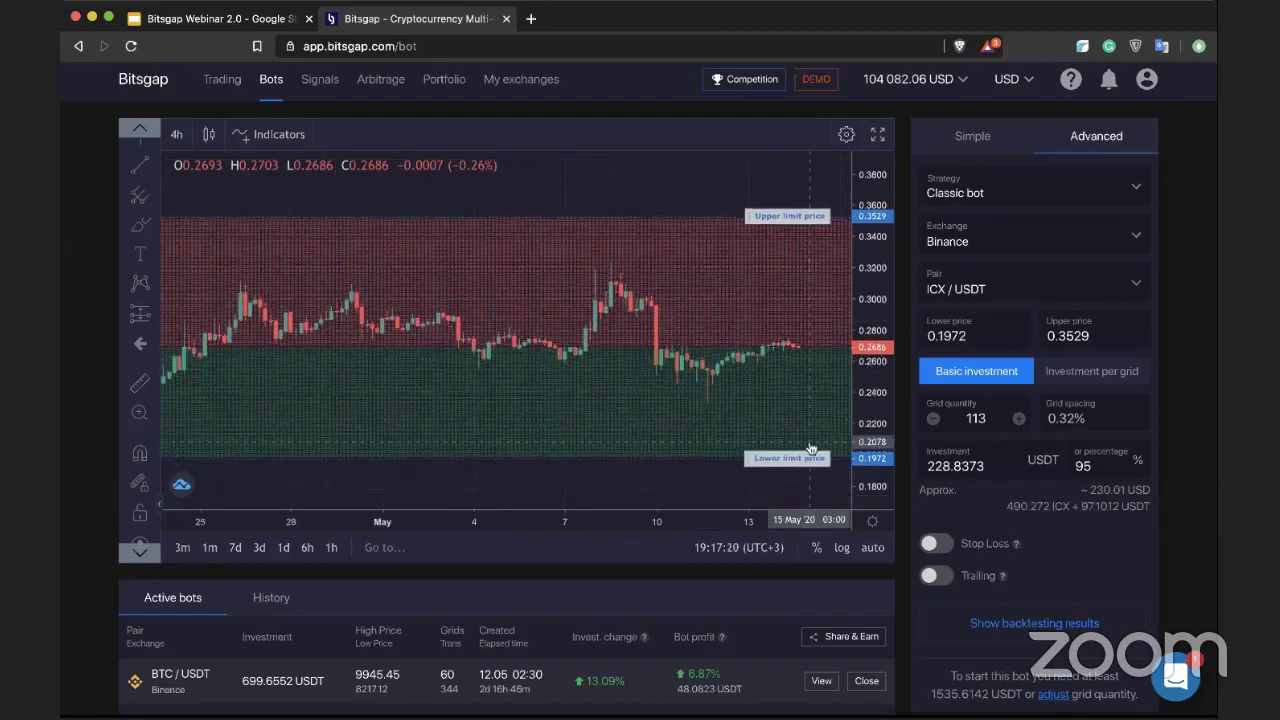
scroll(735, 390, "down", 3)
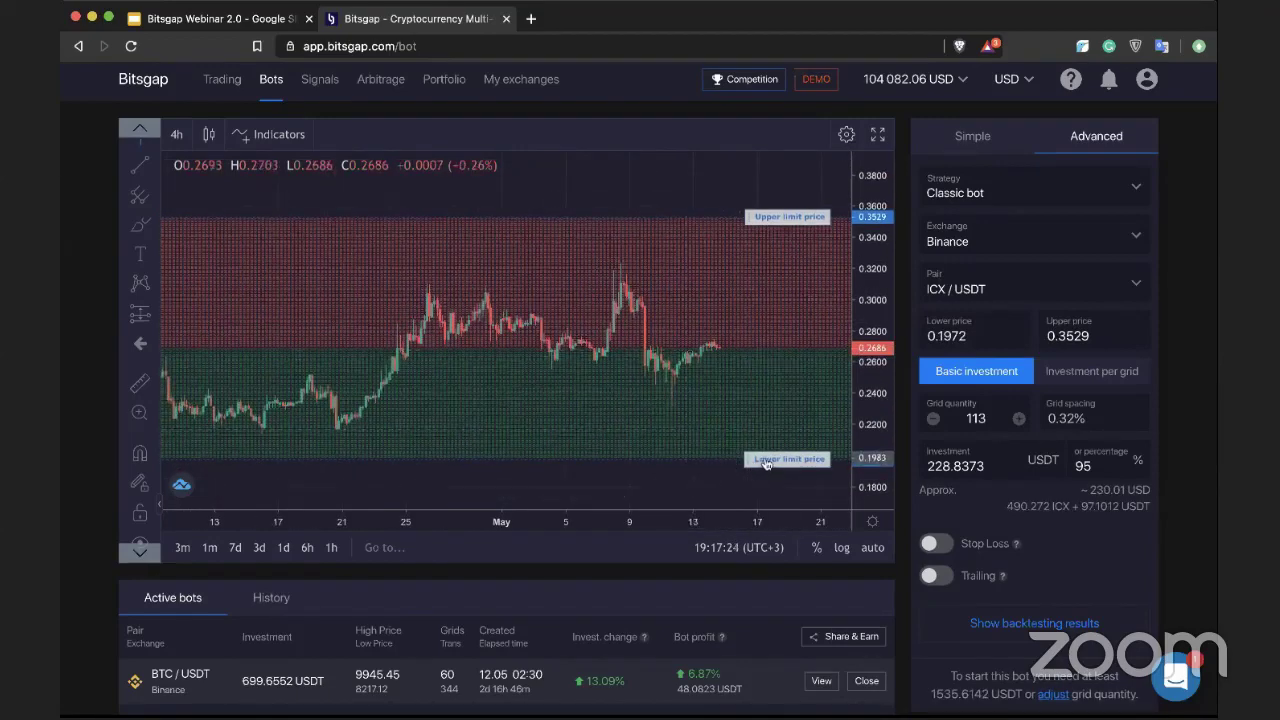
left_click_drag(765, 463, 775, 349)
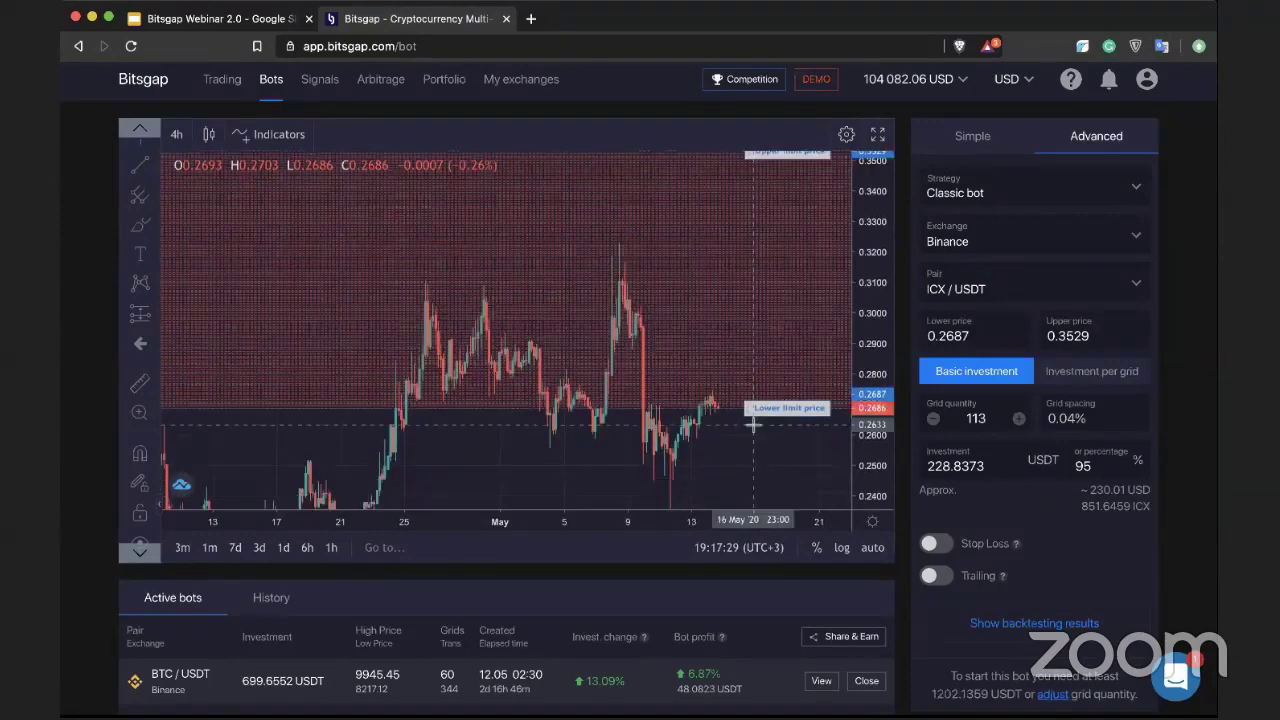
left_click_drag(1081, 506, 1149, 507)
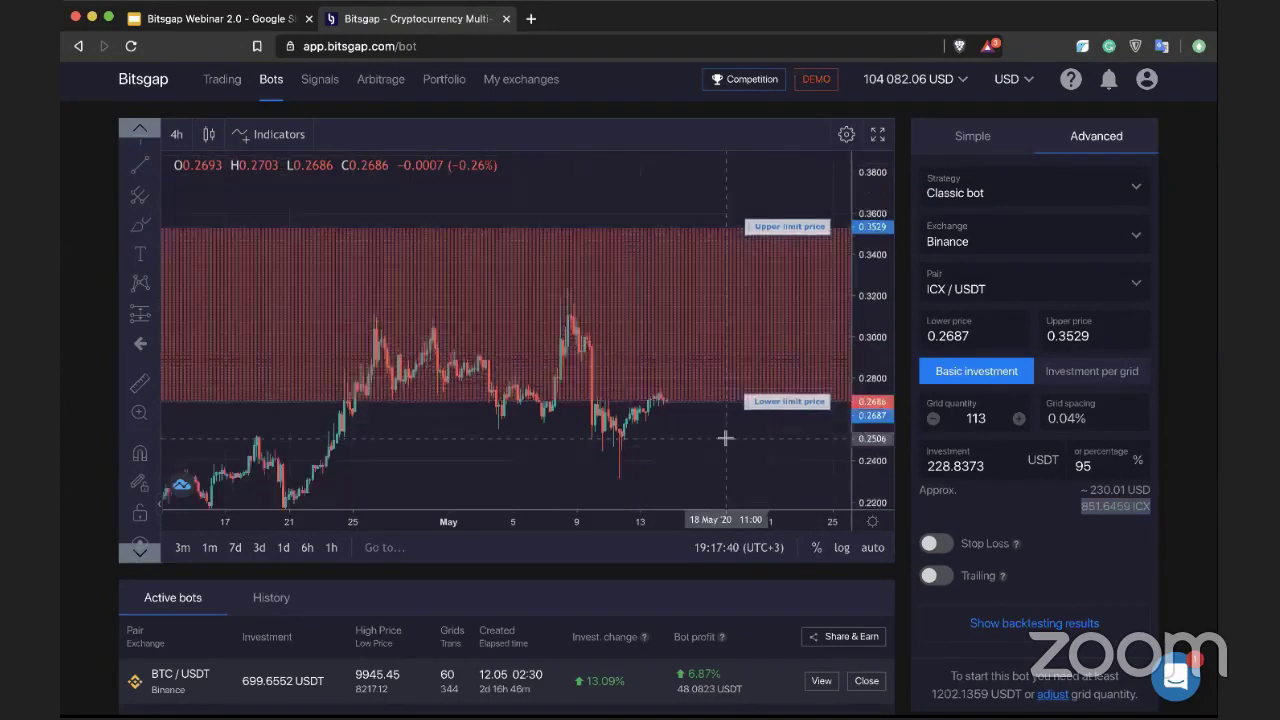
Adjust the limit lines on the ICX/USDT chart to a lower price of about 0.2206 and an upper price of about 0.3363
scroll(726, 438, "down", 2)
left_click_drag(779, 402, 779, 471)
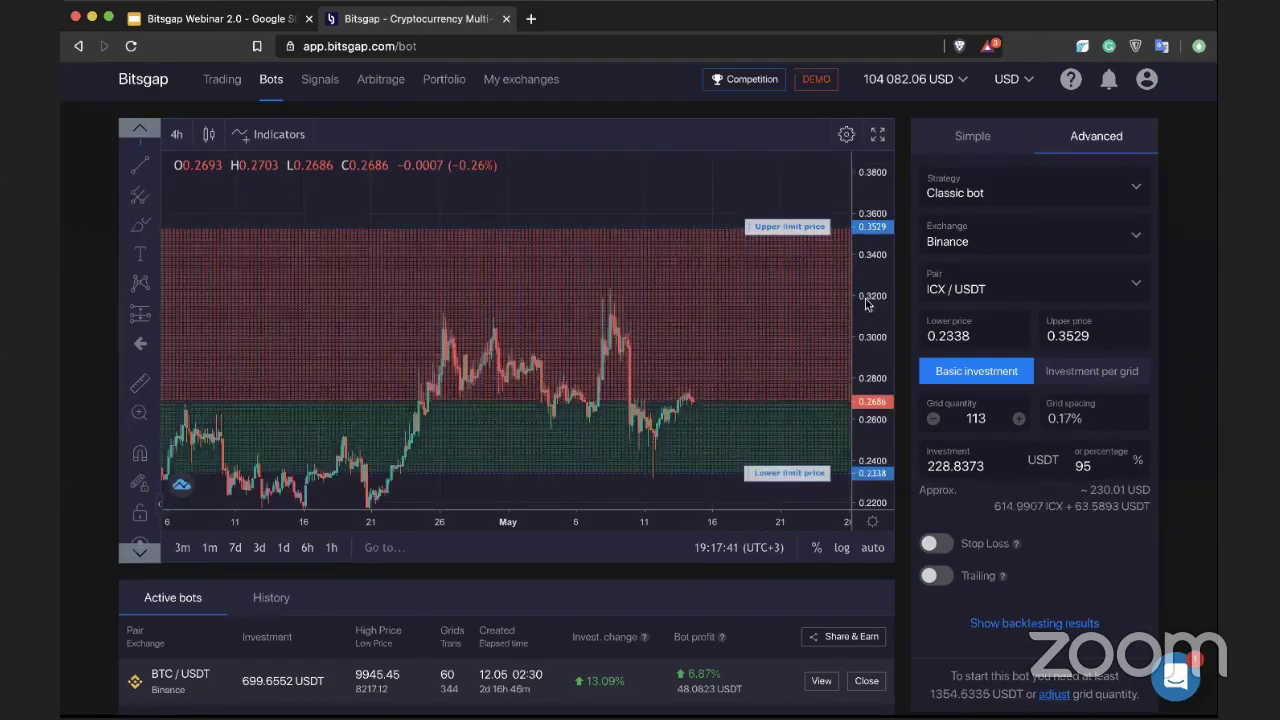
left_click_drag(868, 300, 868, 309)
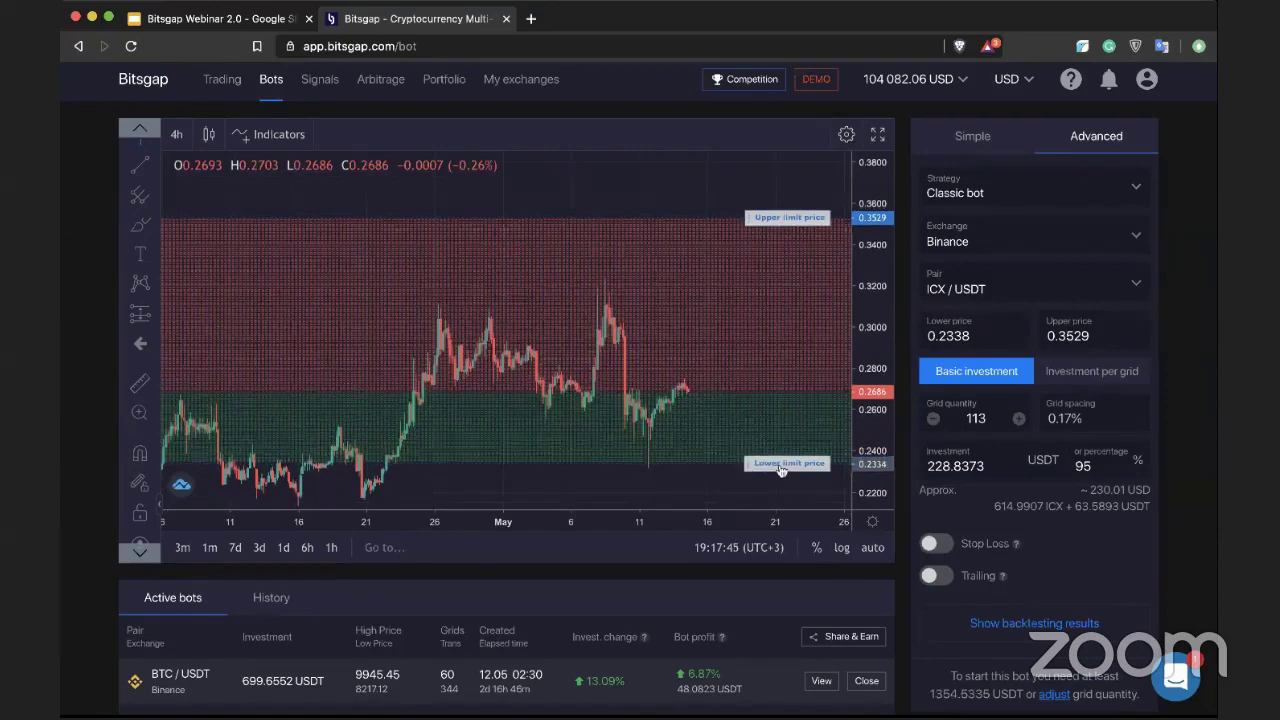
left_click_drag(785, 466, 785, 490)
left_click_drag(772, 222, 770, 251)
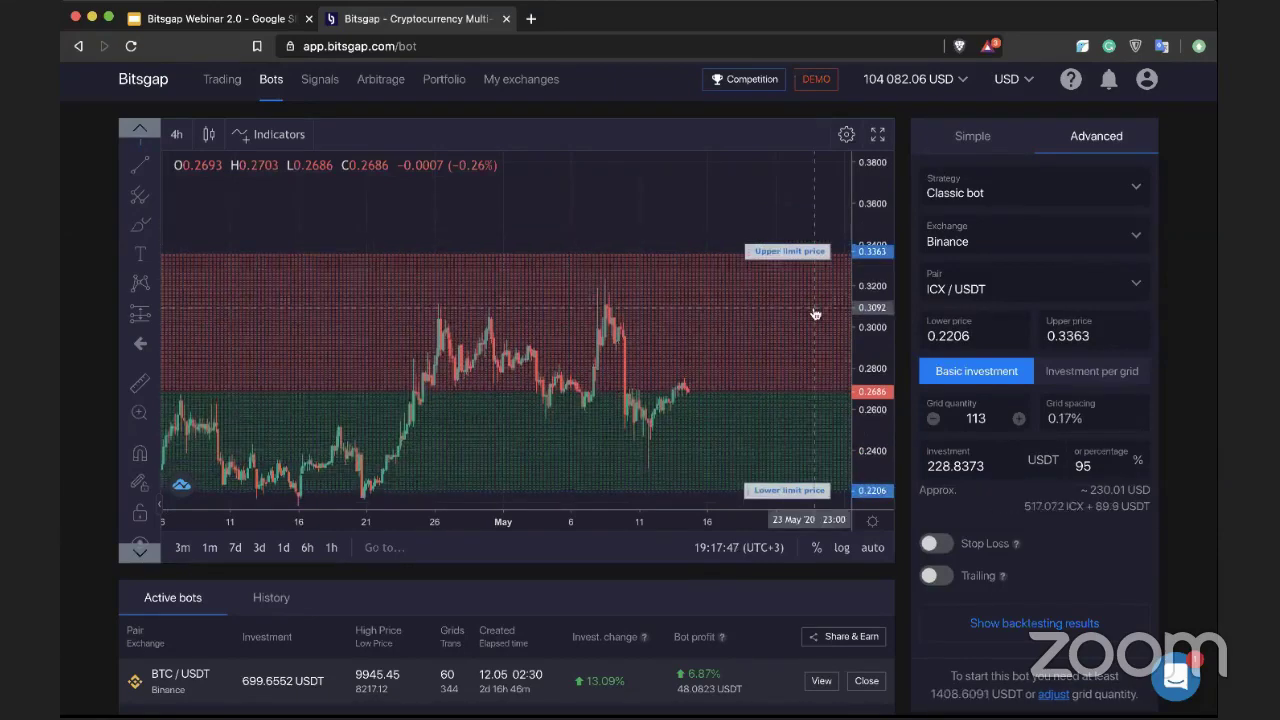
Examine the bot's grid quantity and the spacing between its individual grid lines around the current ICX price on the chart
double_click(979, 418)
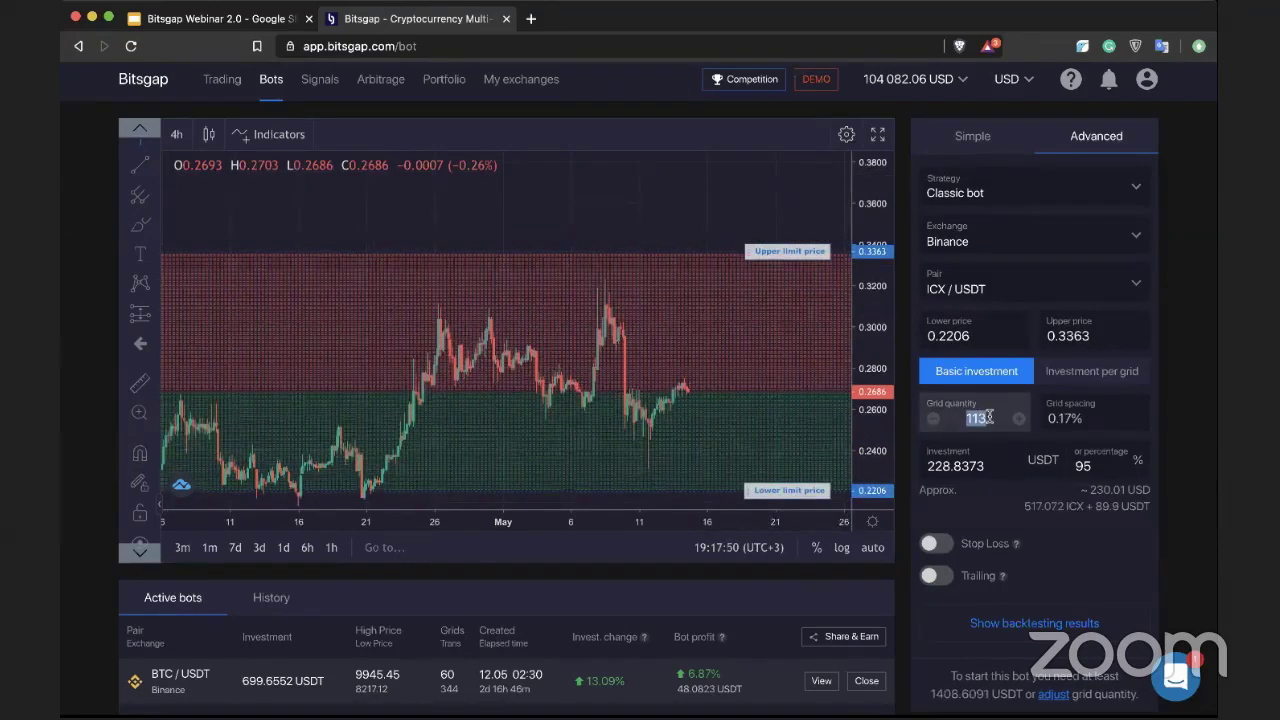
left_click_drag(664, 217, 633, 189)
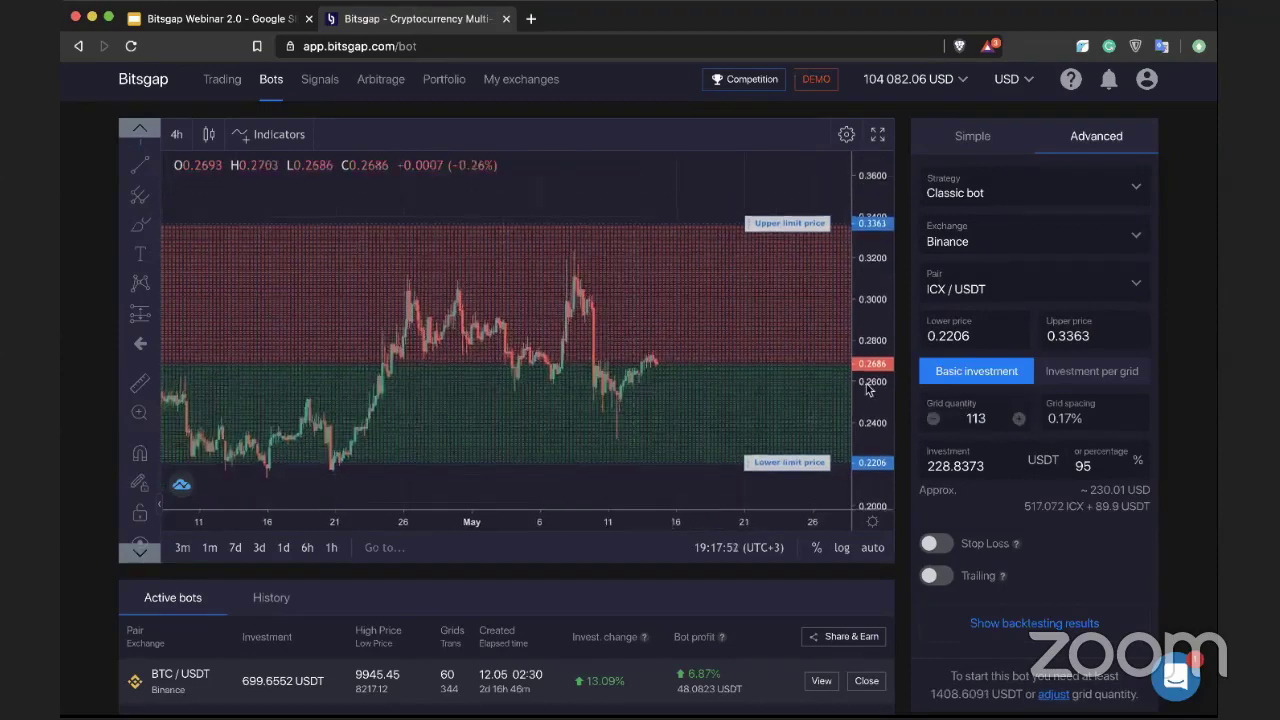
double_click(977, 418)
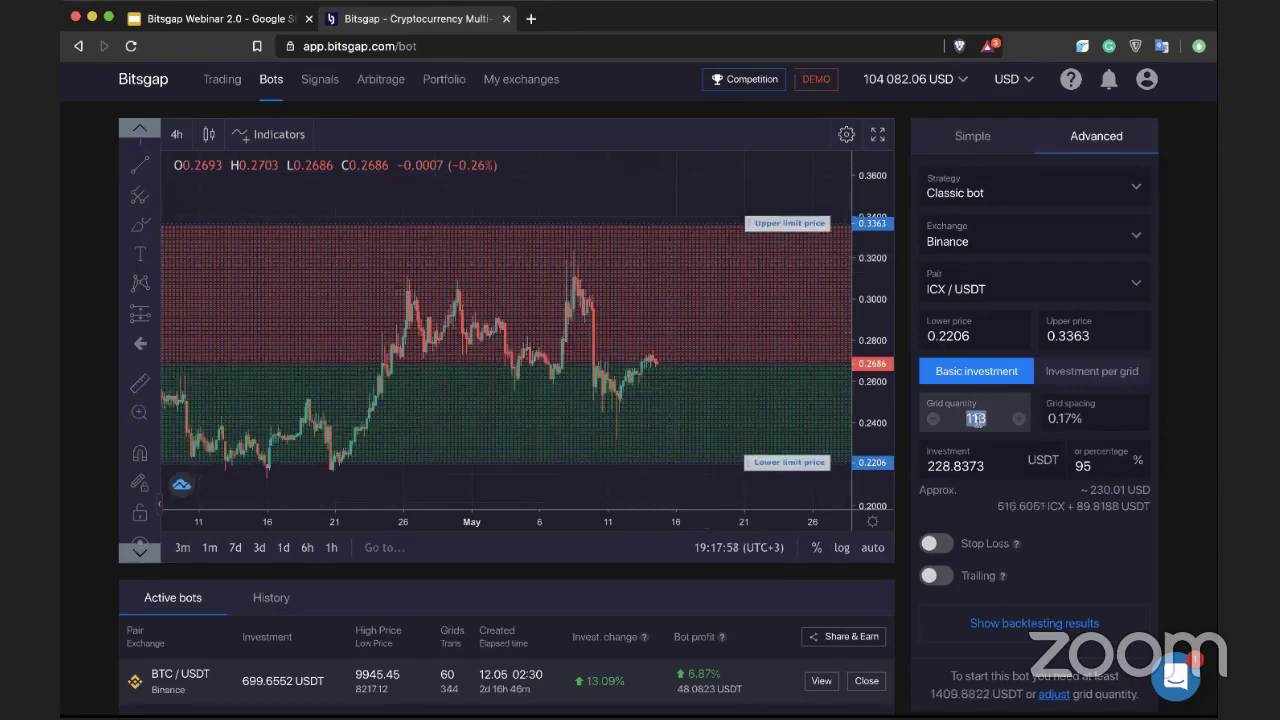
left_click(989, 414)
double_click(990, 419)
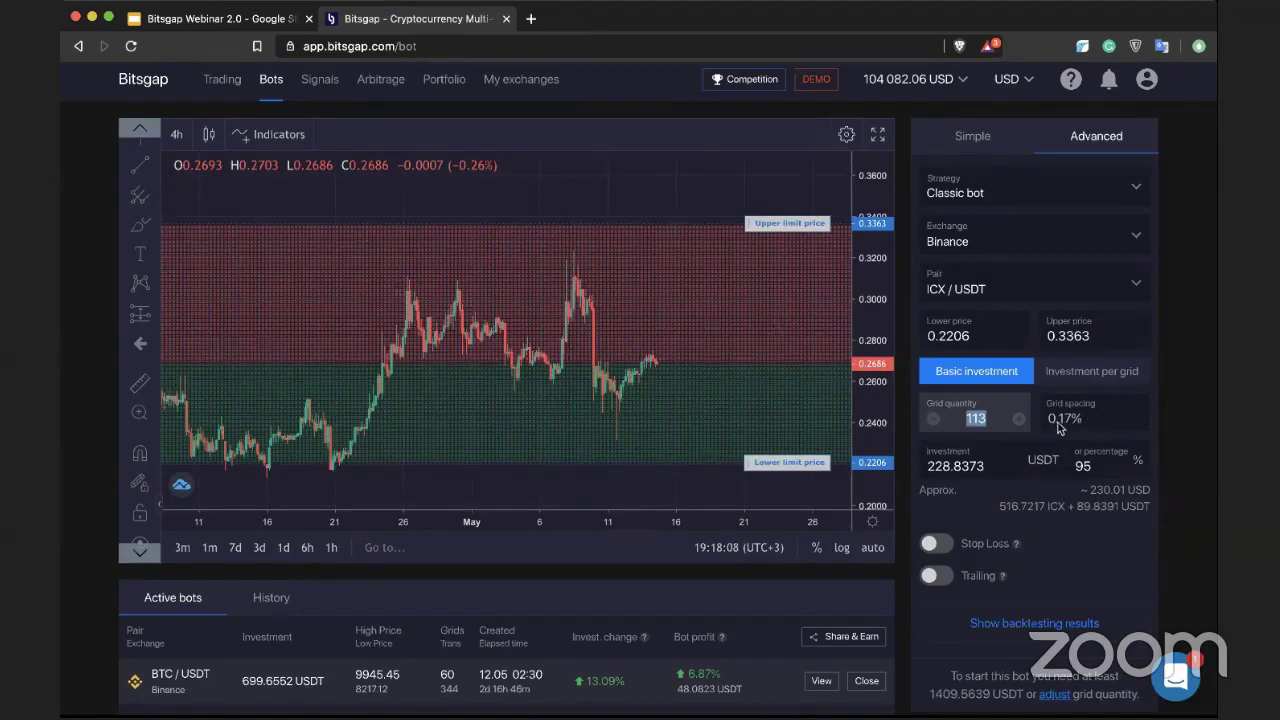
left_click_drag(872, 415, 865, 283)
left_click_drag(790, 340, 683, 291)
left_click_drag(869, 405, 848, 170)
scroll(780, 346, "down", 6)
left_click_drag(780, 346, 561, 363)
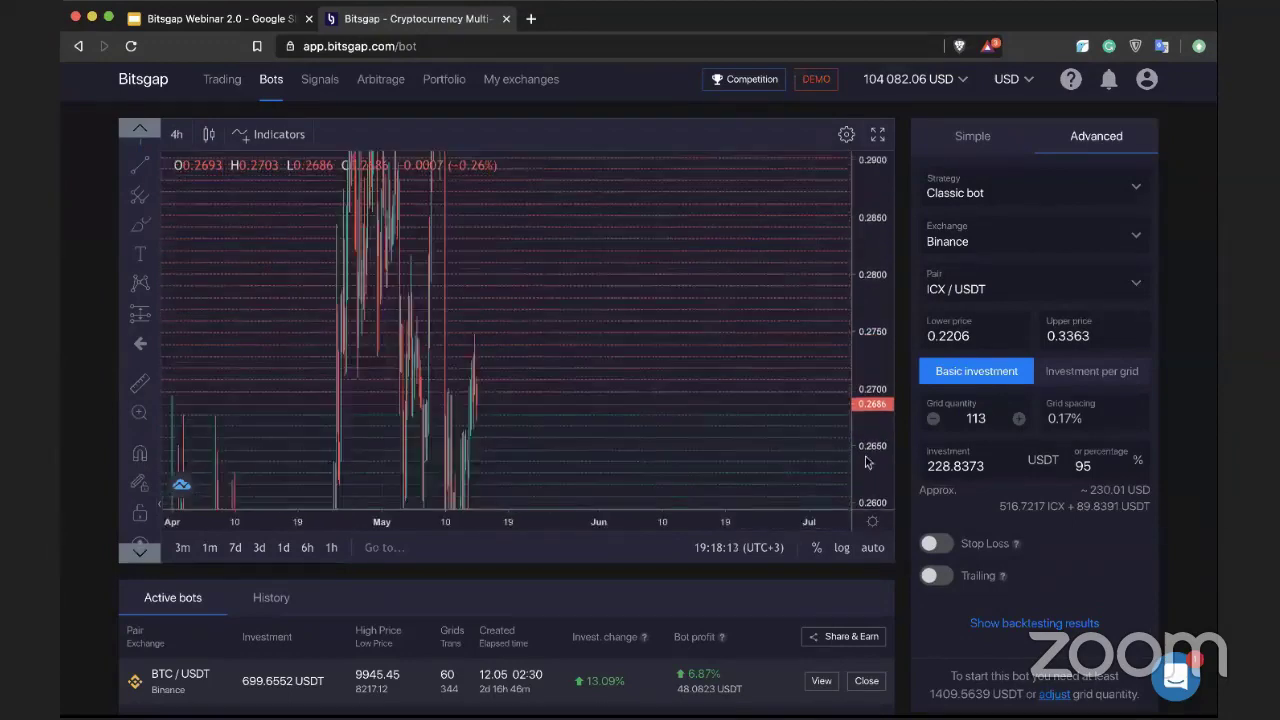
left_click_drag(865, 456, 855, 348)
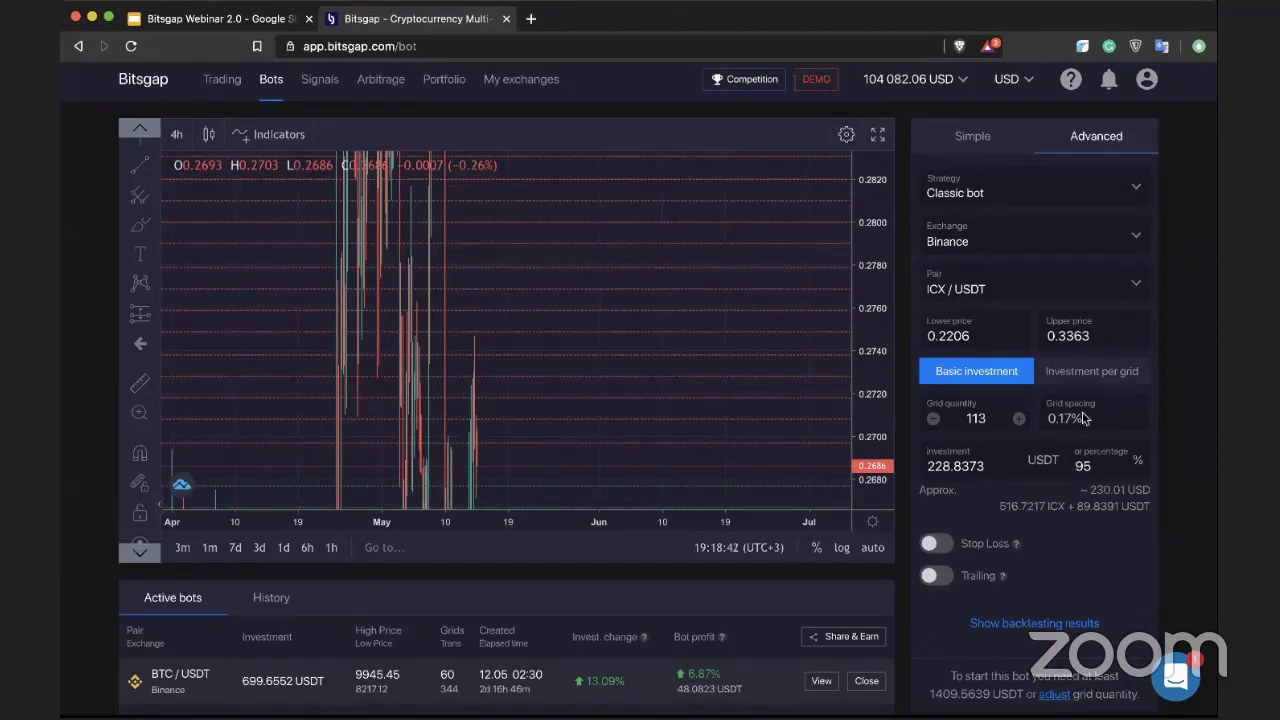
left_click_drag(857, 247, 869, 290)
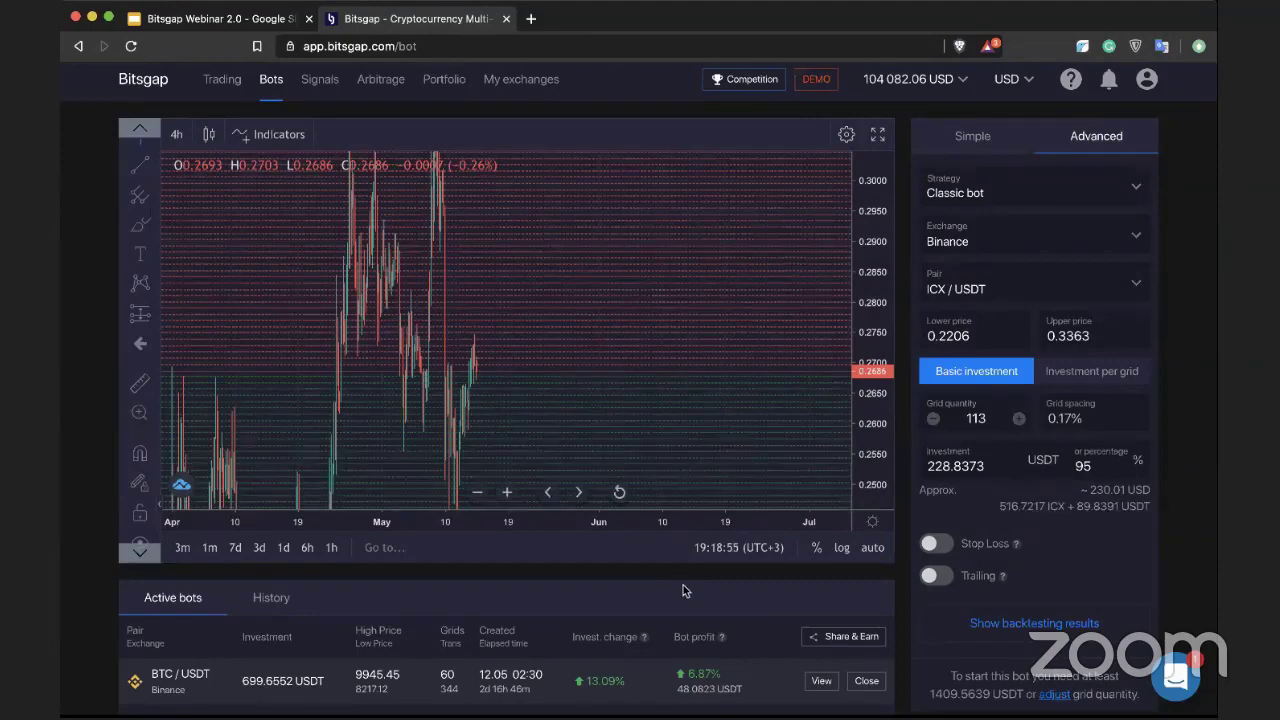
Review the grids, investment change and bot profit of the active bots, and return to the ICX/USDT bot settings
scroll(683, 591, "down", 2)
scroll(680, 550, "down", 1)
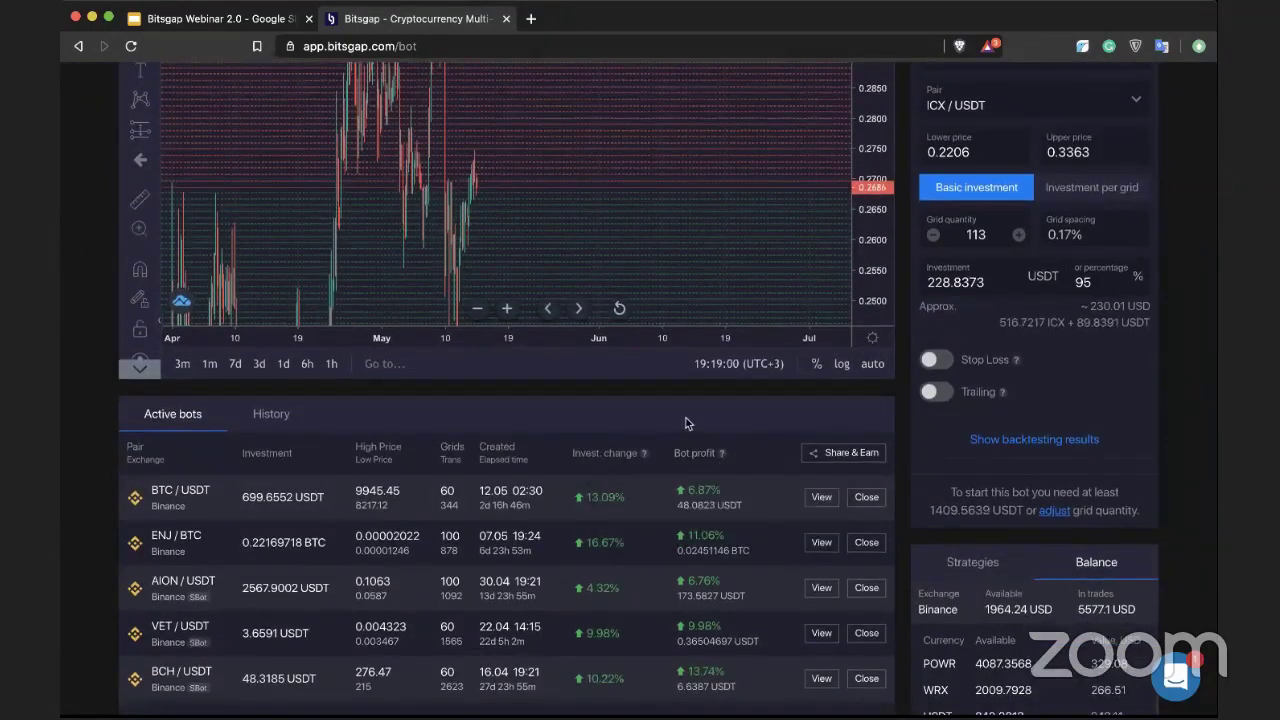
scroll(686, 423, "down", 1)
mouse_move(720, 425)
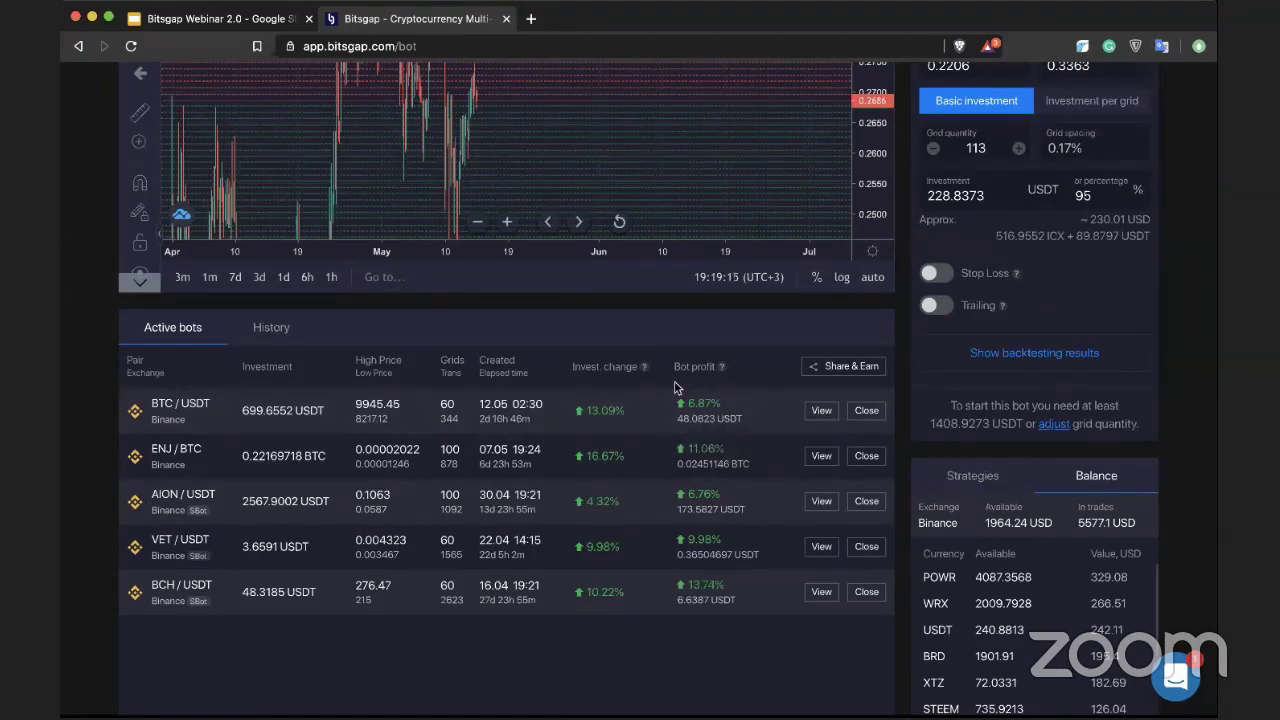
scroll(675, 388, "up", 1)
scroll(675, 388, "up", 3)
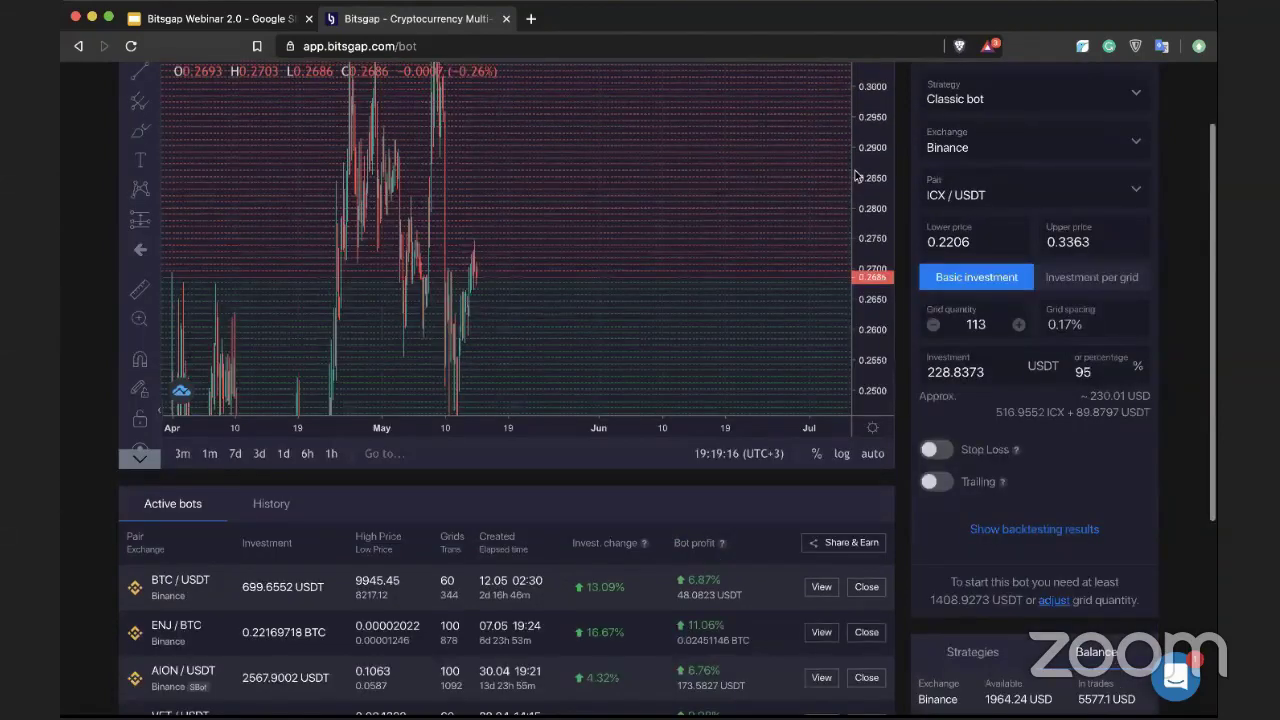
scroll(726, 514, "up", 2)
scroll(726, 514, "up", 1)
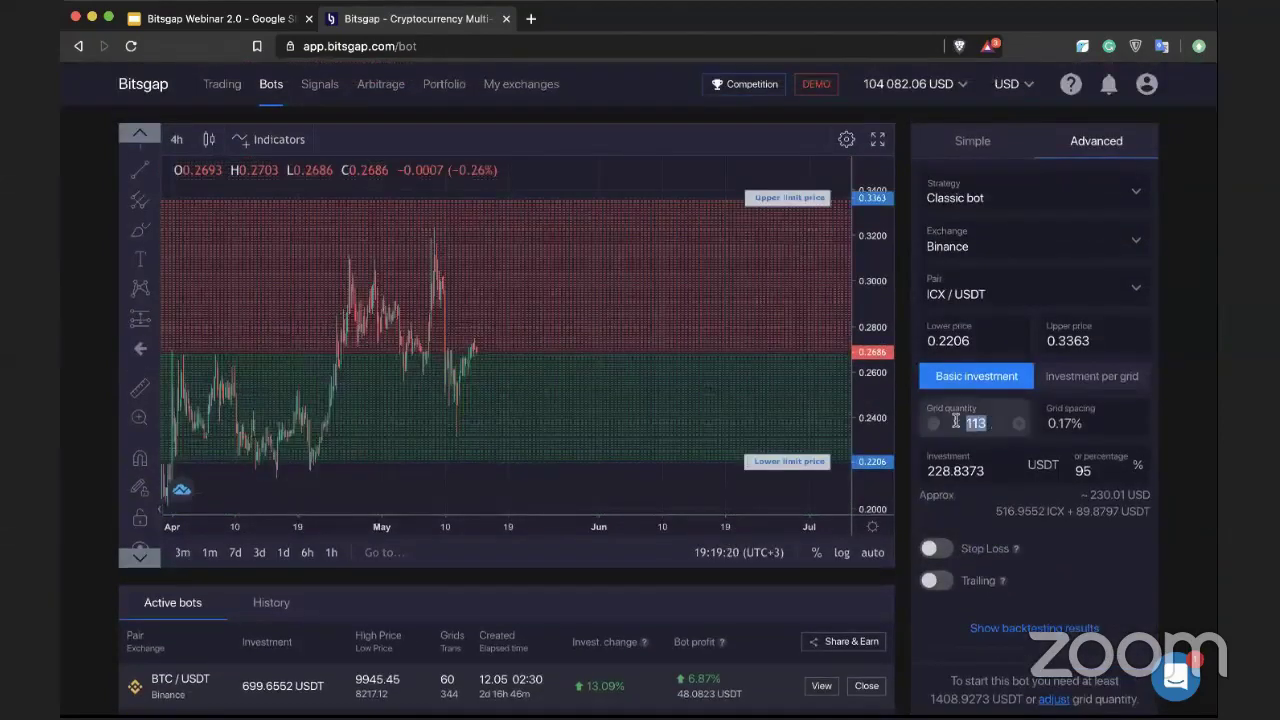
Decrease the ICX/USDT bot's grid quantity in single steps to 103
double_click(987, 423)
scroll(931, 429, "down", 1)
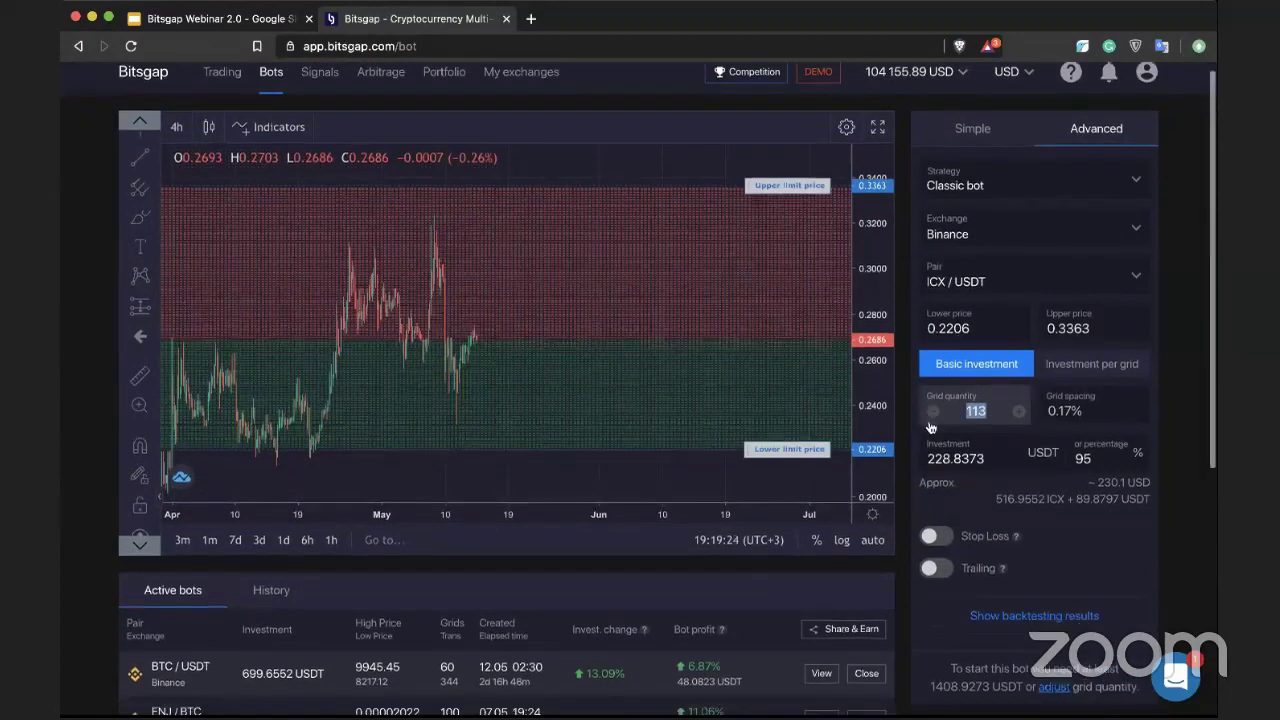
left_click(935, 418)
left_click(934, 414)
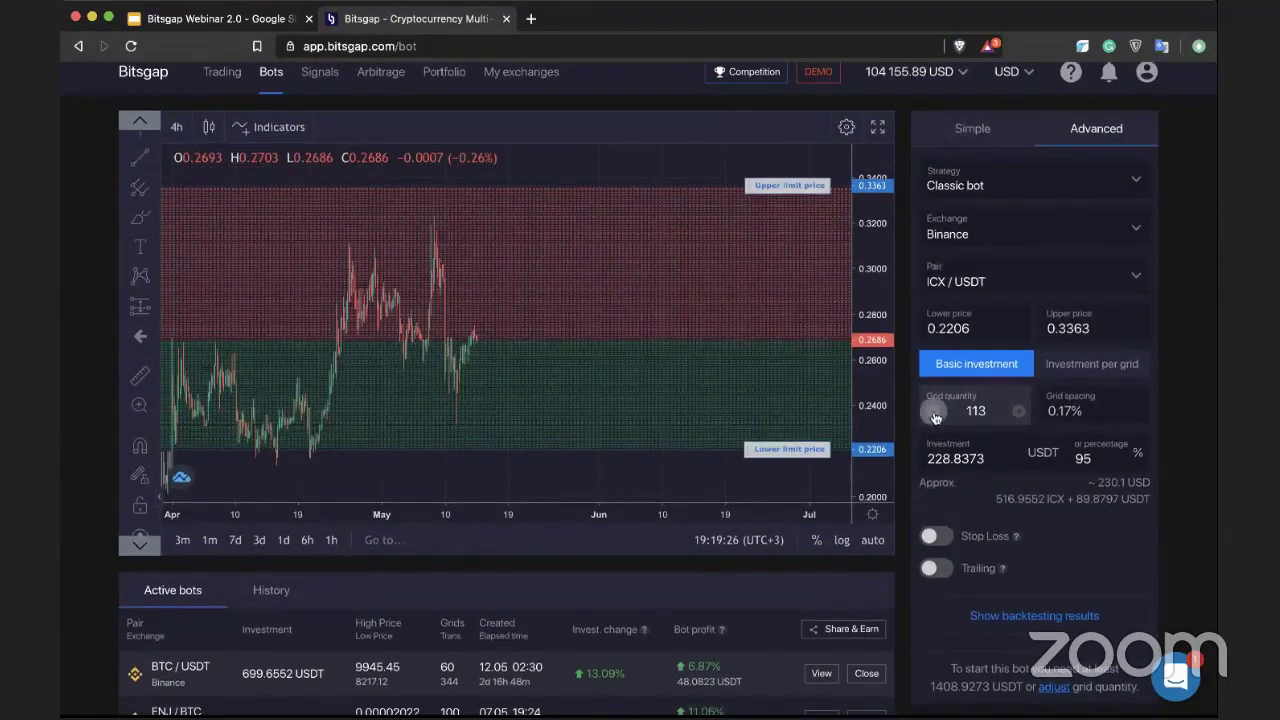
left_click(934, 414)
left_click(934, 413)
left_click(934, 413)
left_click(935, 413)
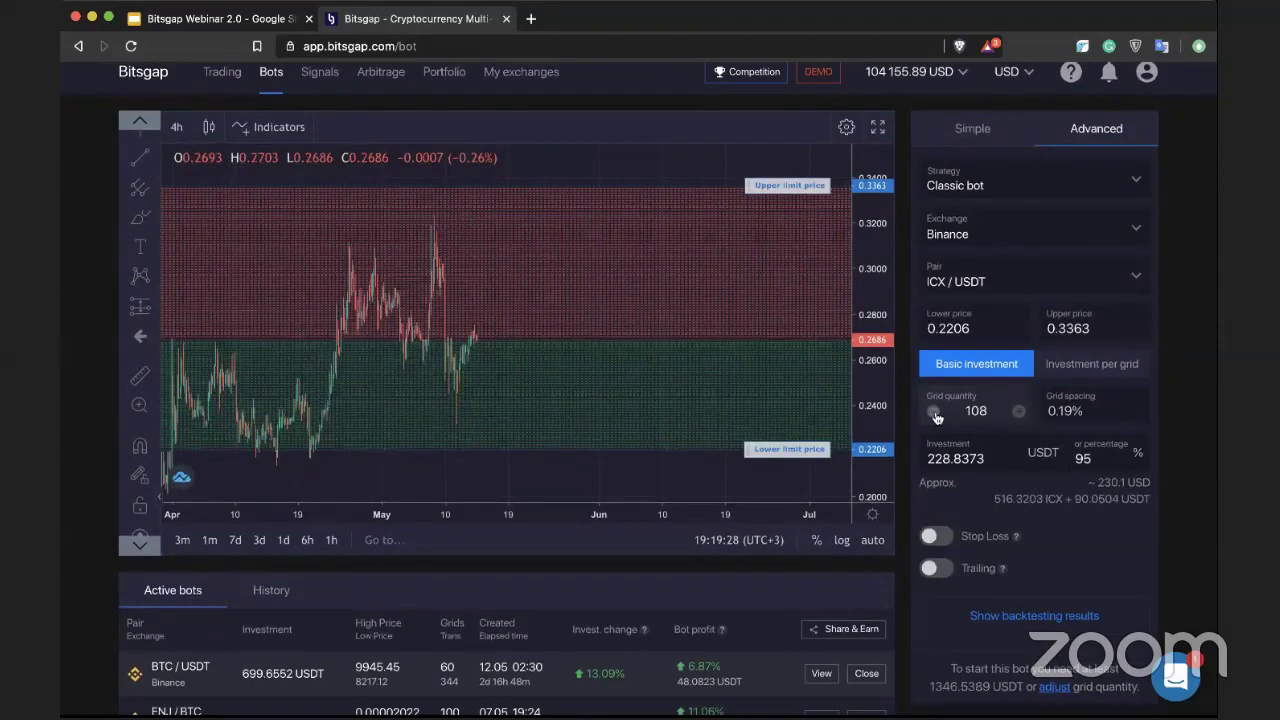
left_click(934, 413)
left_click(934, 413)
left_click(936, 413)
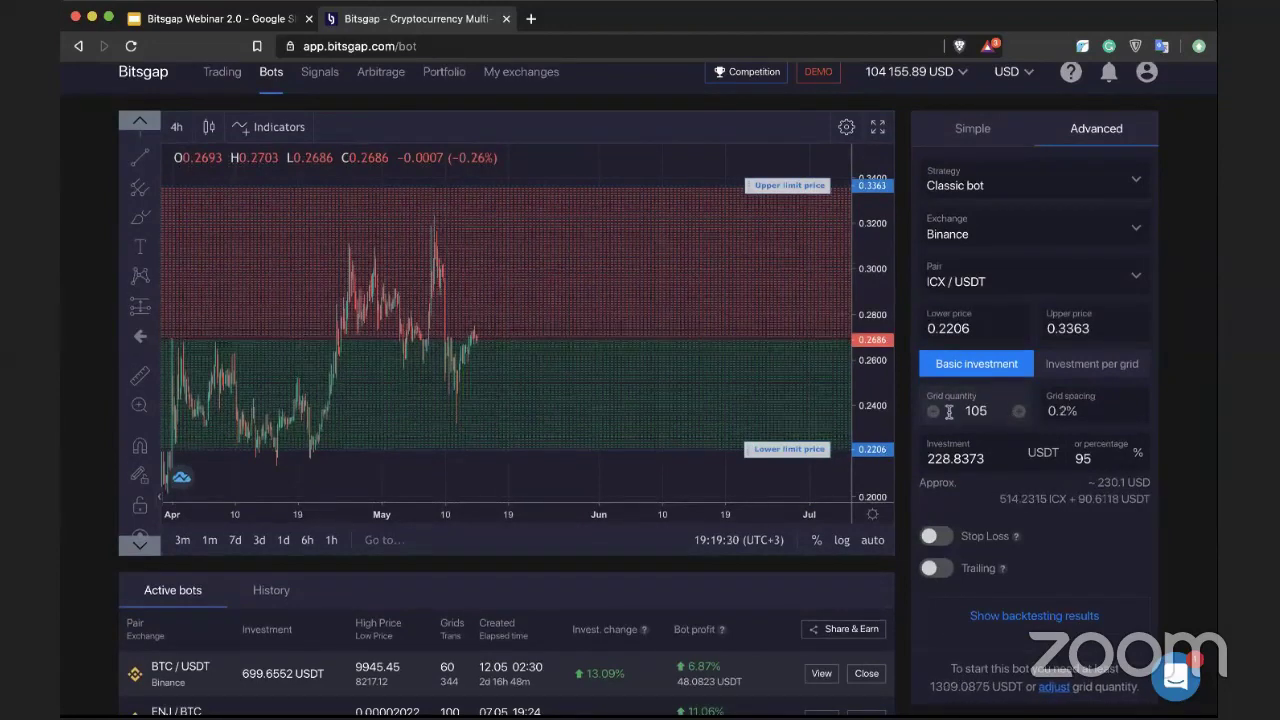
left_click(934, 413)
left_click(934, 413)
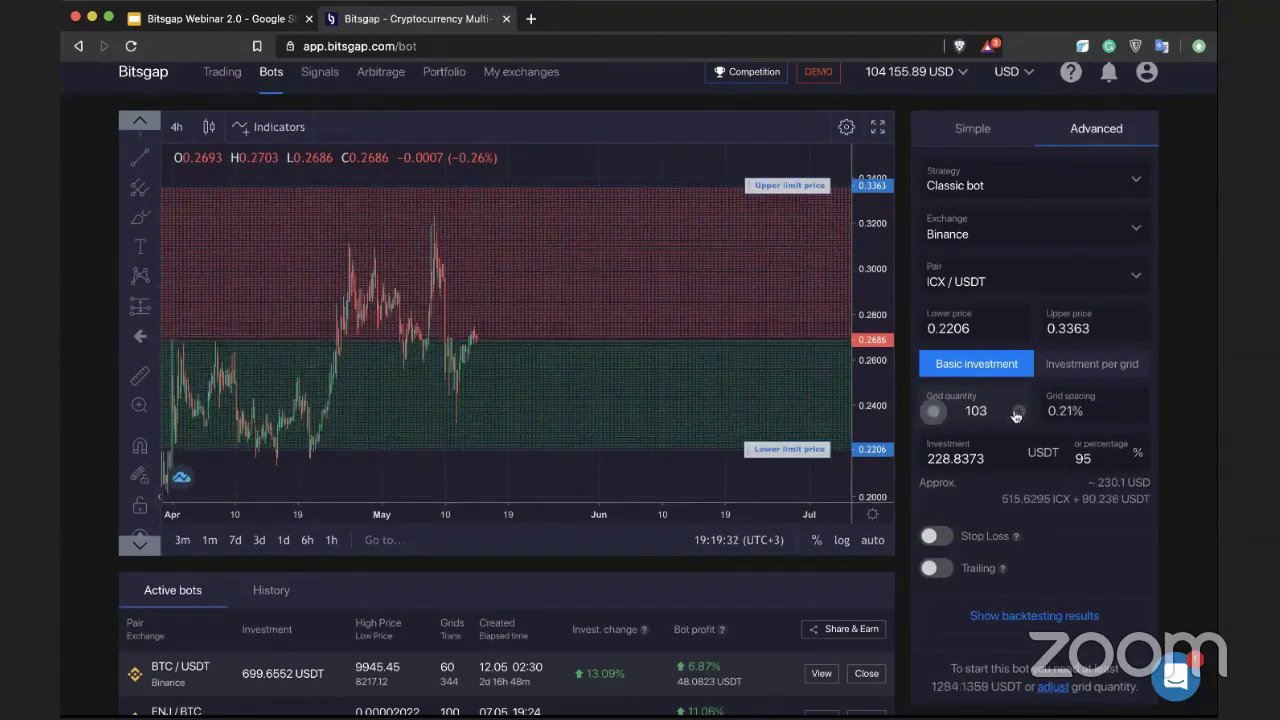
left_click(934, 413)
Raise the grid quantity to 106, reduce it to 101, and check the minimum USDT needed to start the bot
left_click(1019, 413)
left_click(1019, 413)
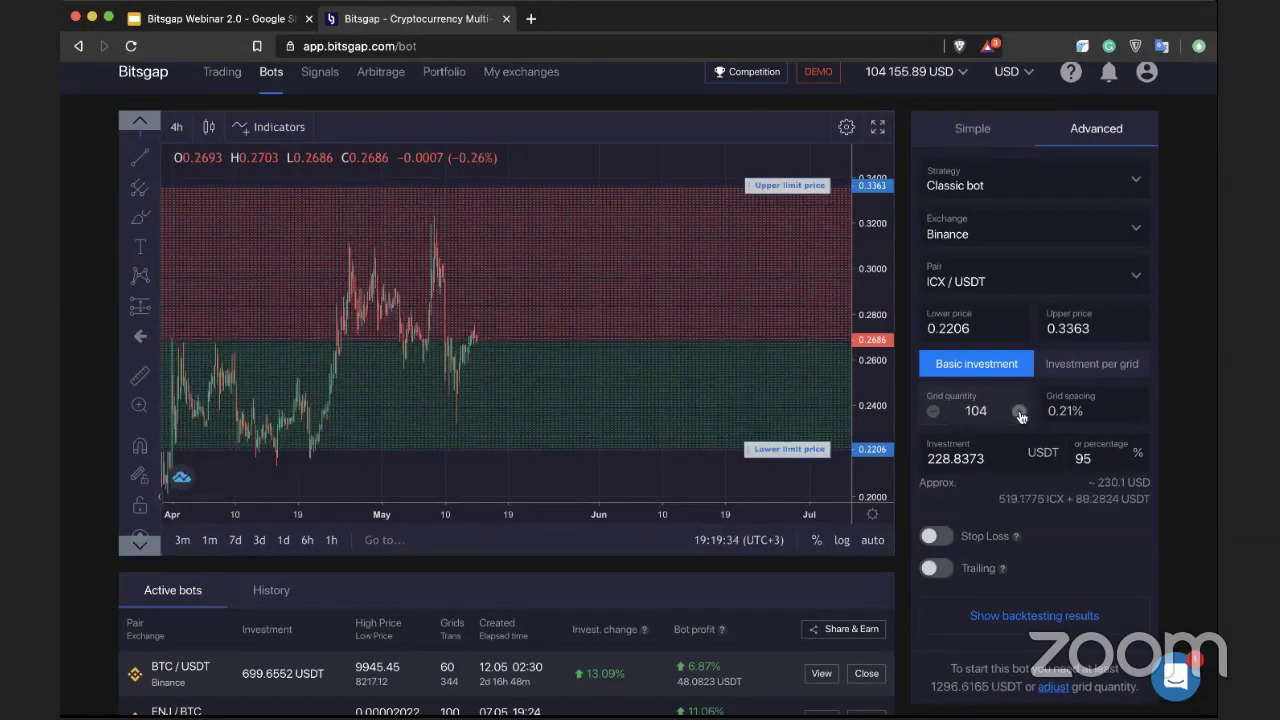
left_click(1019, 413)
left_click(1019, 413)
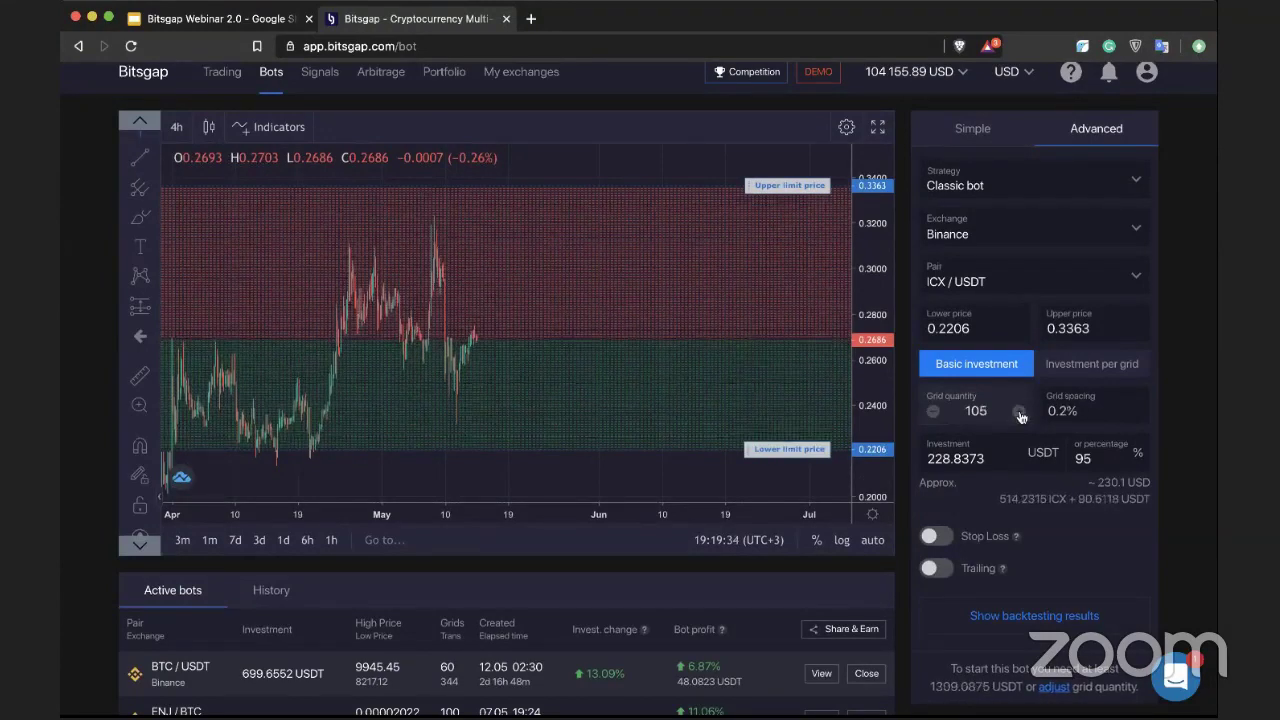
left_click(934, 413)
left_click(934, 413)
left_click(934, 413)
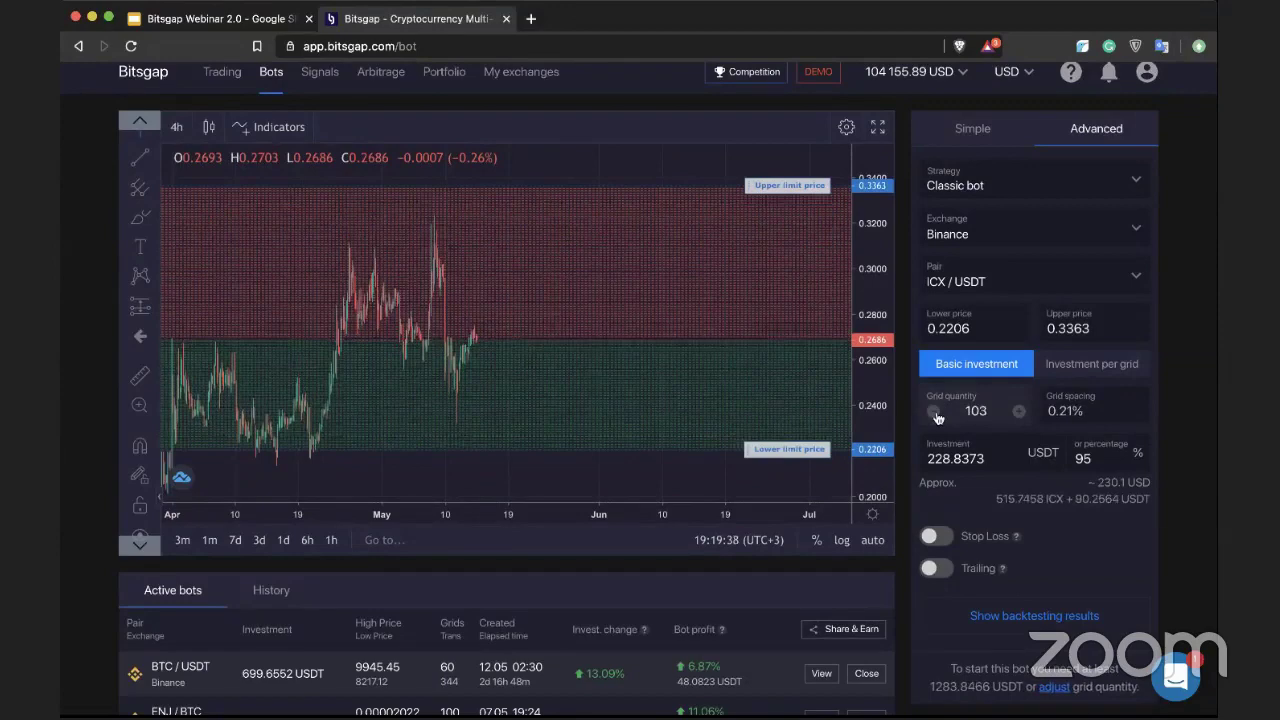
left_click(934, 413)
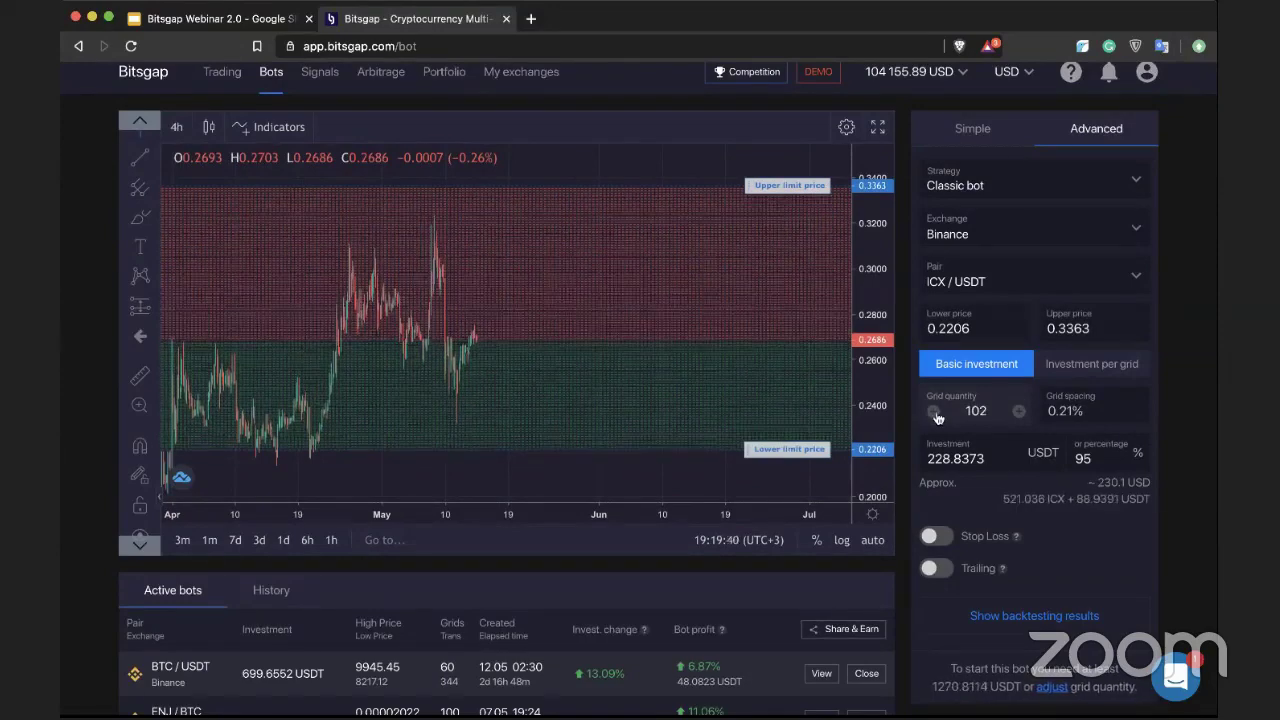
left_click(934, 413)
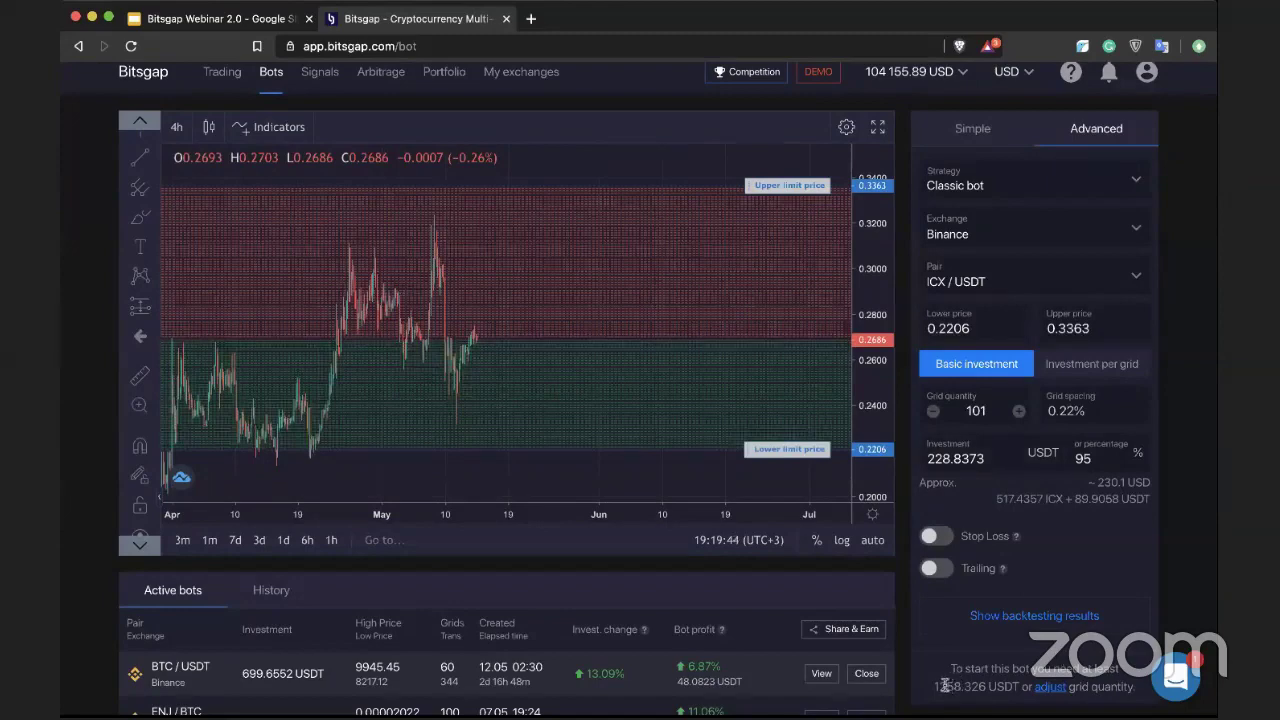
left_click_drag(936, 686, 1016, 686)
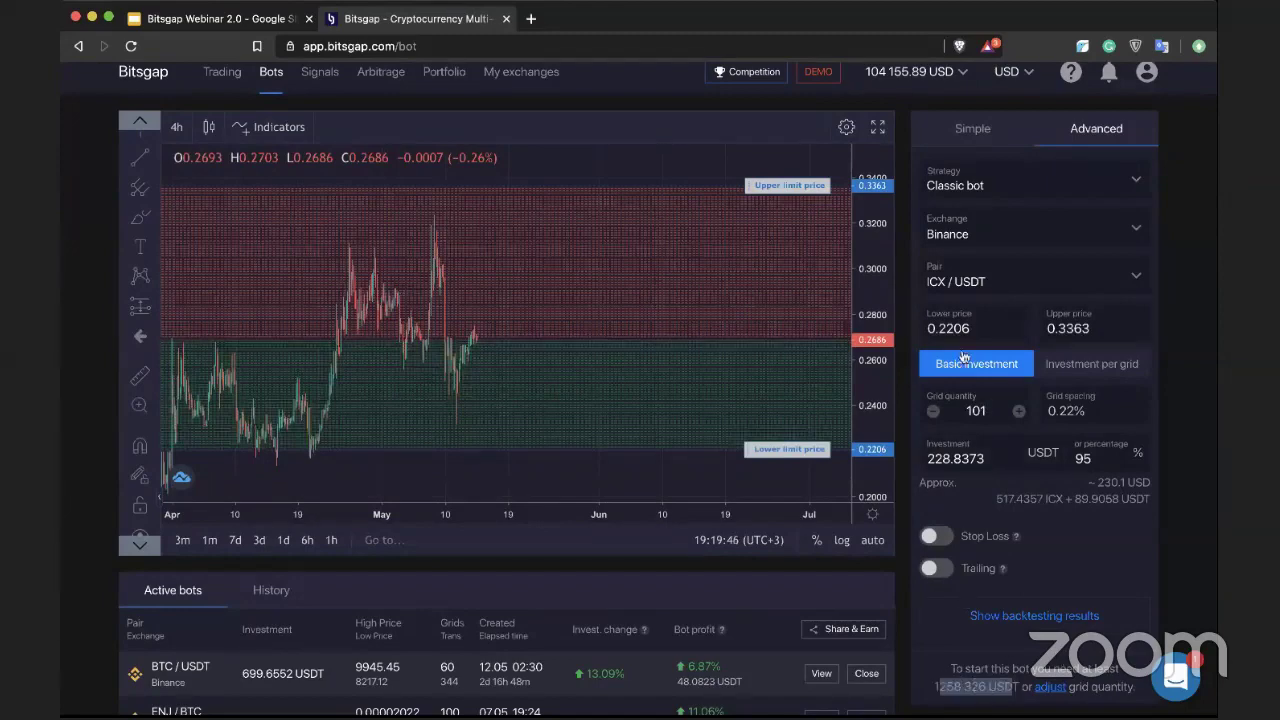
Reduce the grid quantity in single steps to 83 and examine the wider grid lines on the chart
left_click(937, 414)
left_click(937, 414)
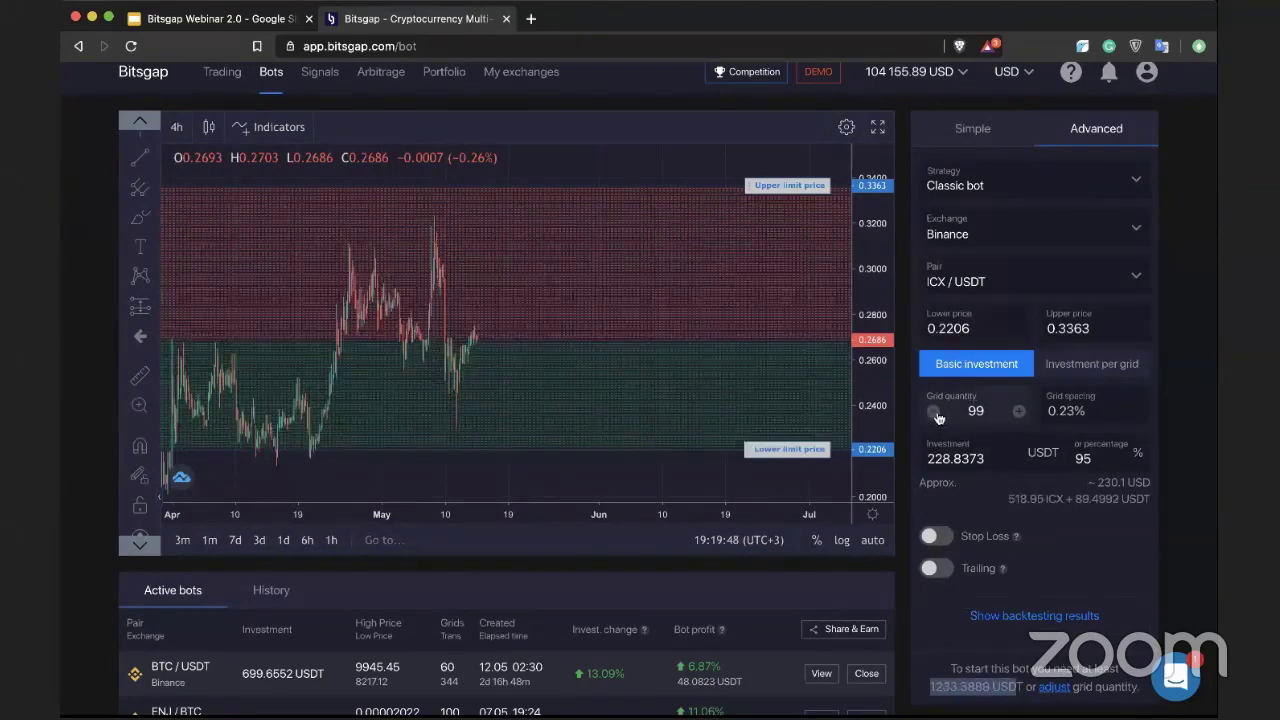
left_click(937, 414)
left_click(937, 414)
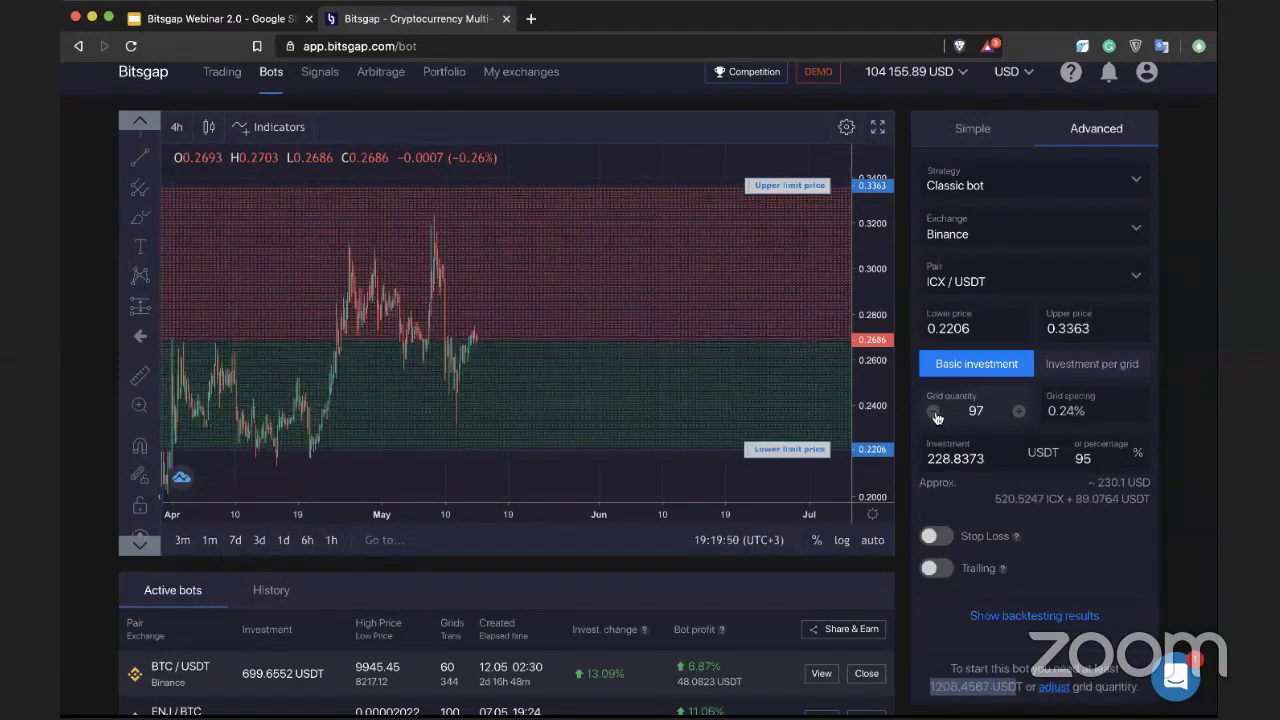
left_click(937, 414)
left_click(937, 414)
left_click(937, 414)
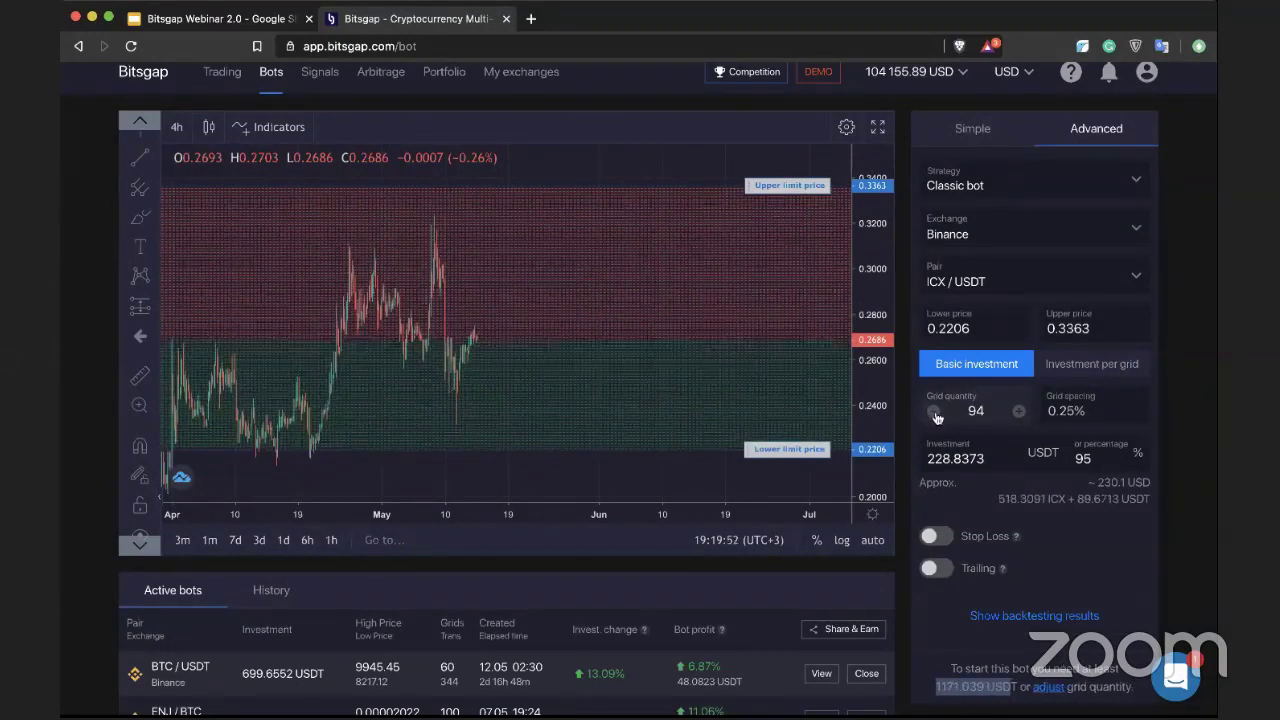
left_click(937, 414)
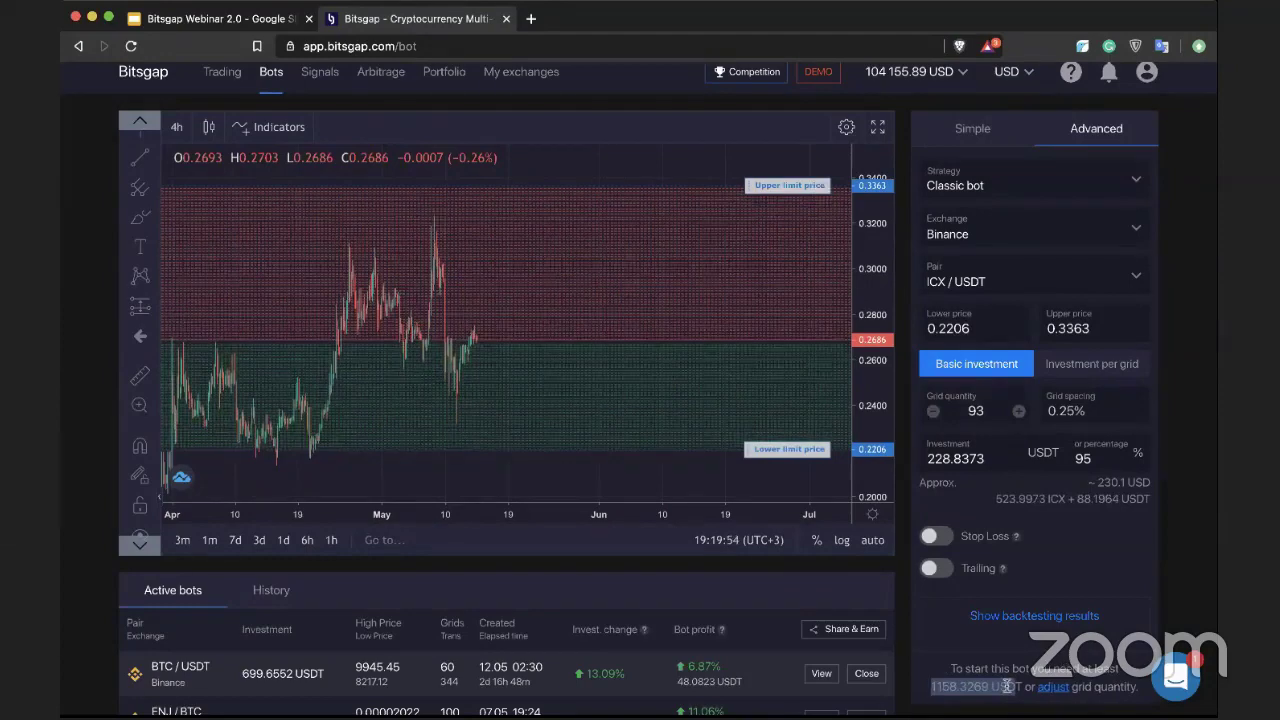
left_click(932, 412)
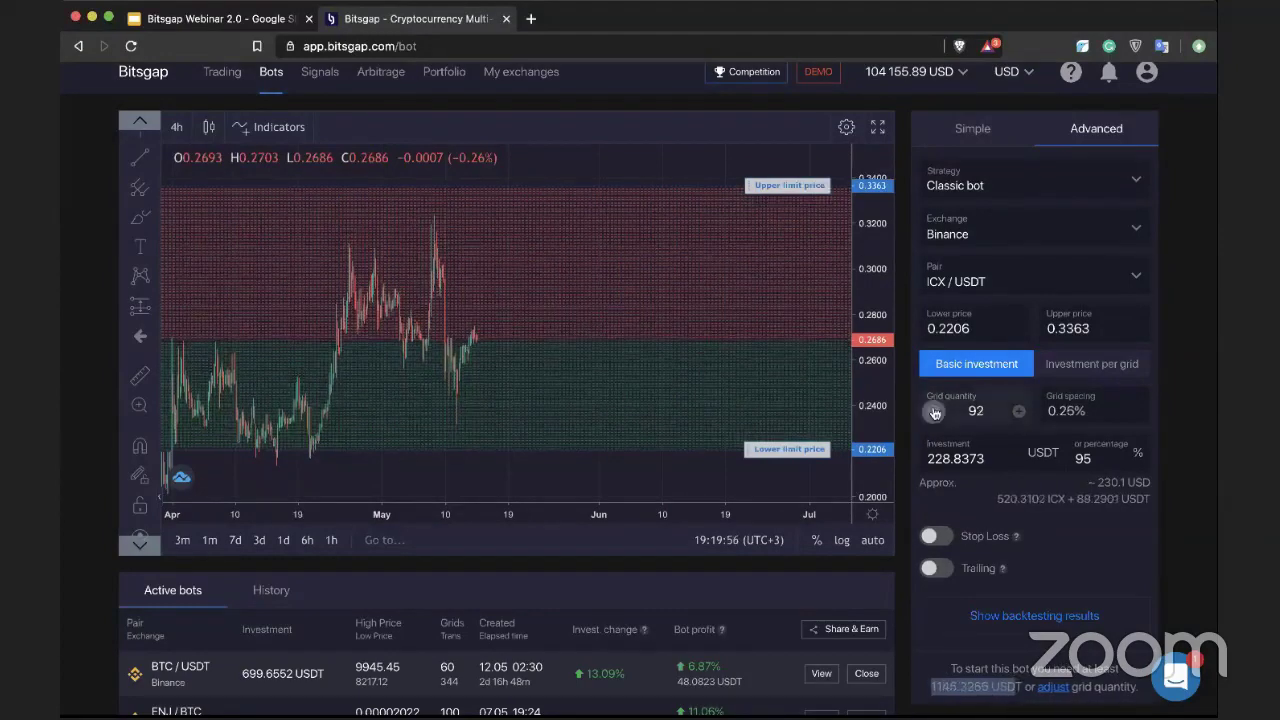
left_click(934, 412)
left_click(935, 413)
left_click(934, 412)
left_click(934, 412)
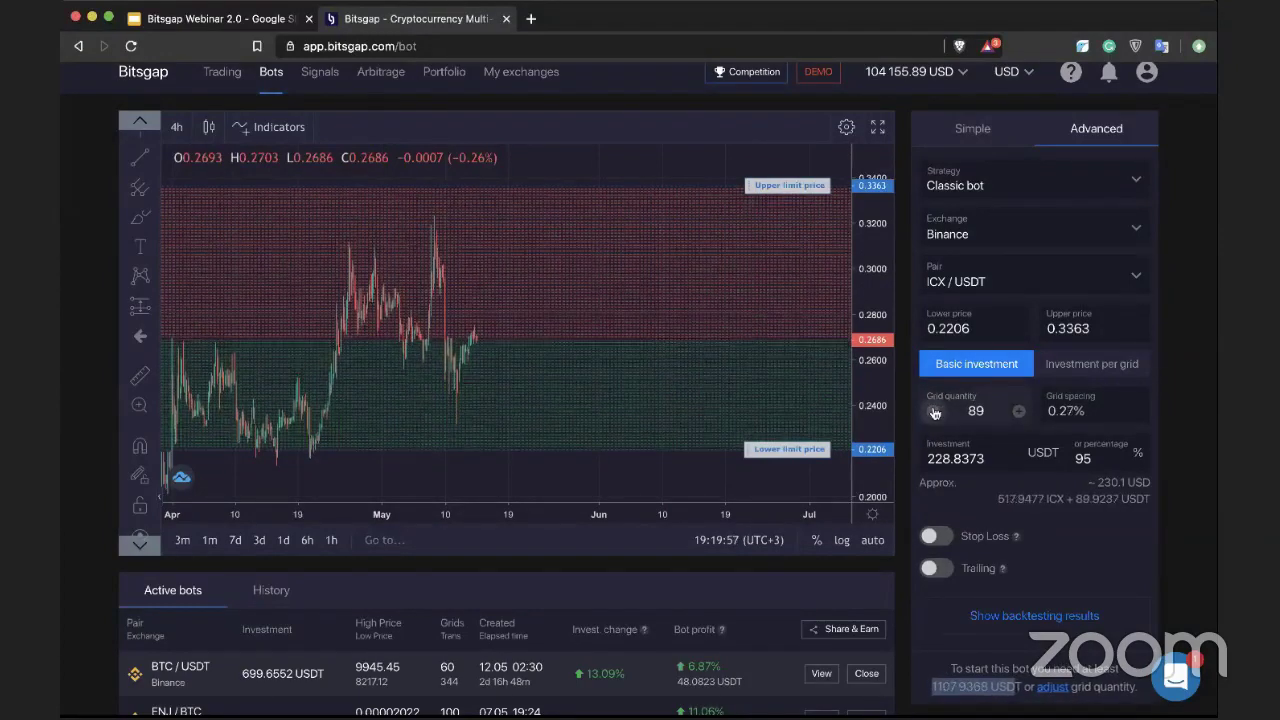
left_click(934, 412)
left_click(934, 412)
left_click(934, 412)
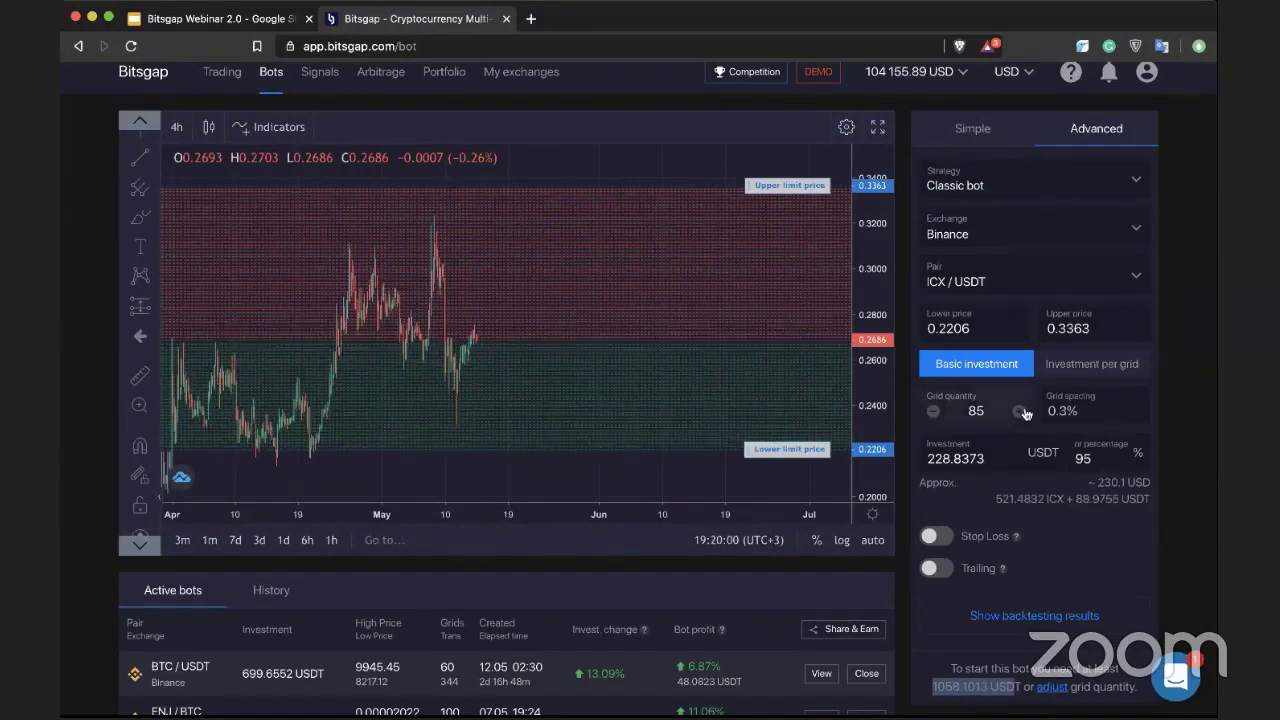
left_click(933, 413)
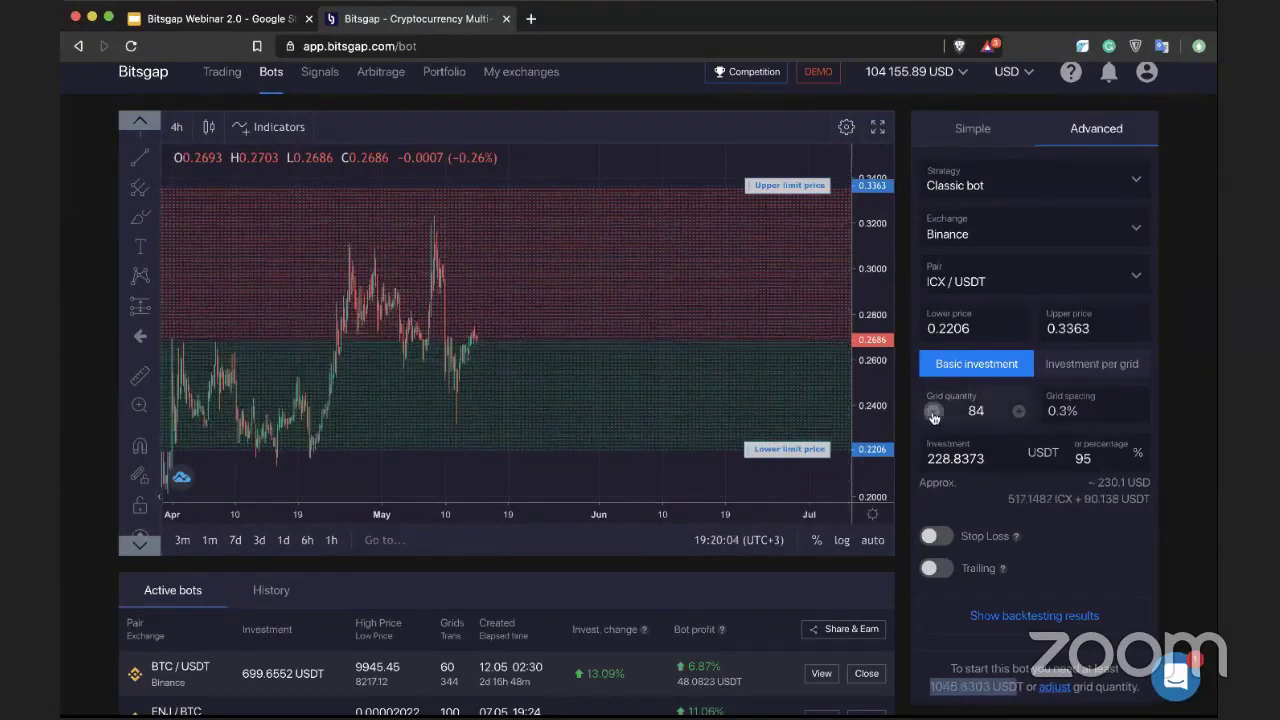
left_click(933, 413)
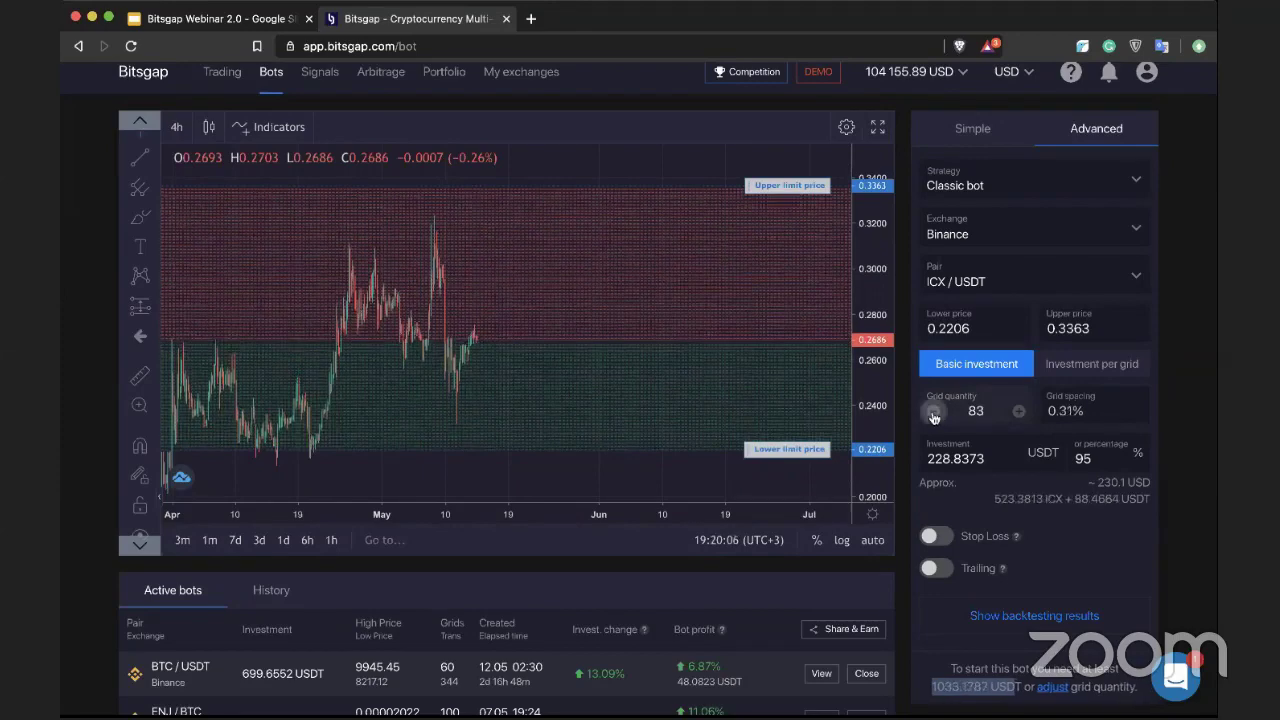
left_click_drag(870, 406, 868, 379)
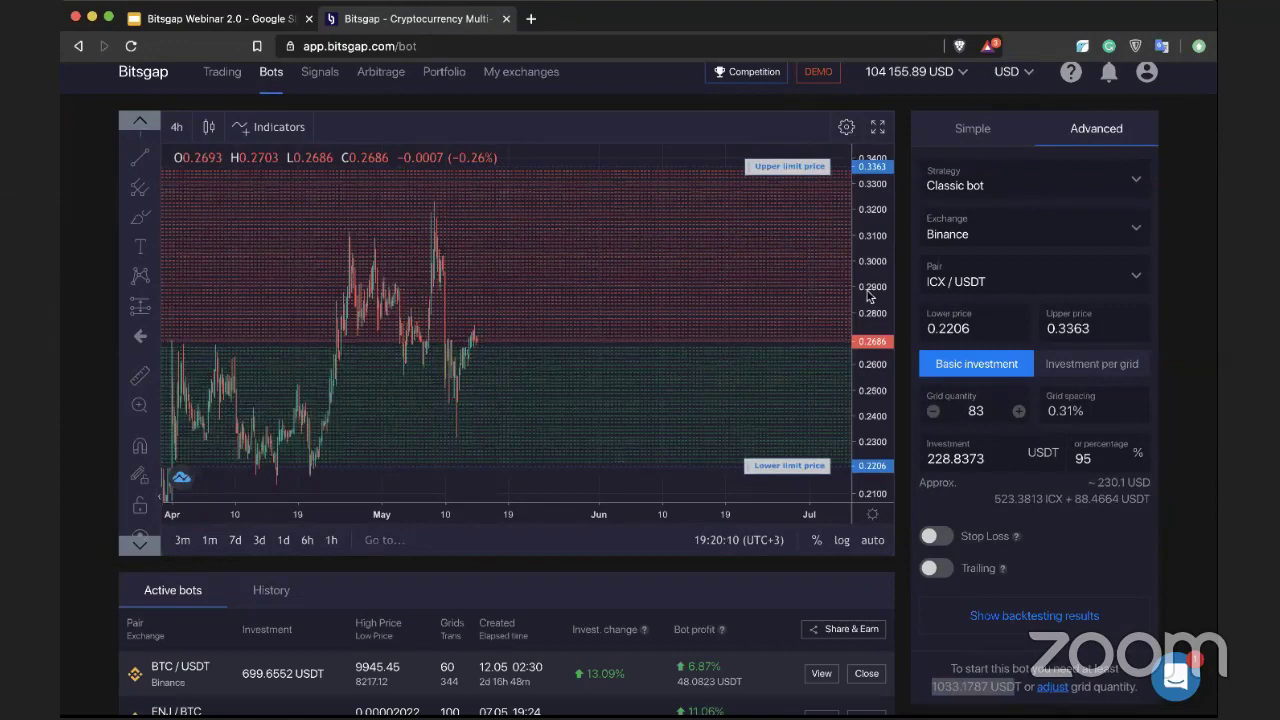
left_click_drag(870, 295, 874, 251)
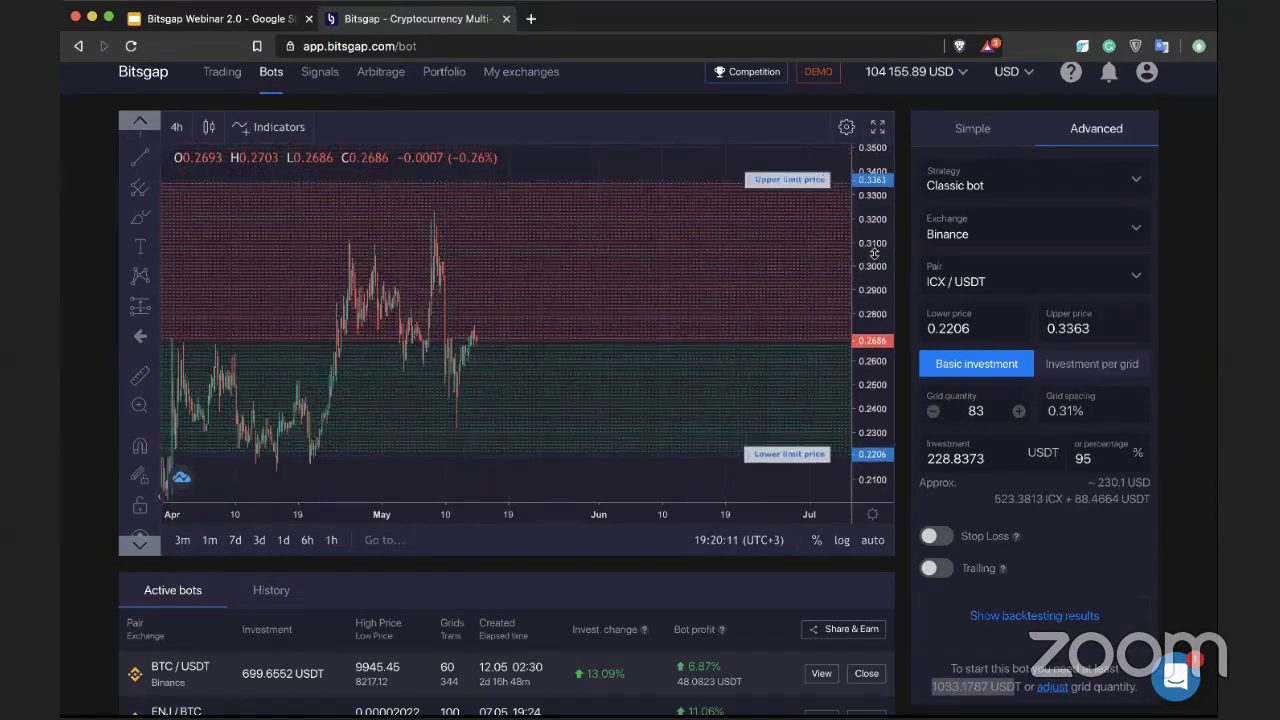
Set the grid quantity to 120 and lower the upper limit line to a price of about 0.3279
left_click_drag(990, 412, 942, 416)
type("120")
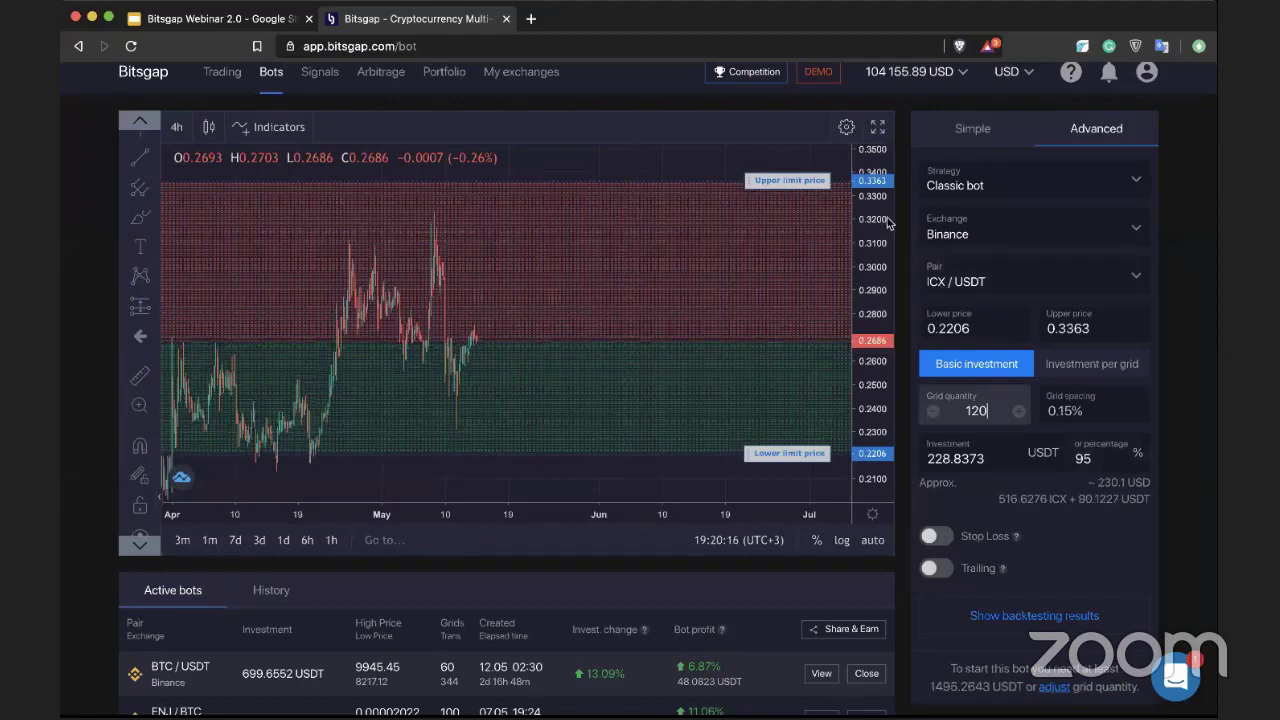
left_click_drag(806, 189, 805, 201)
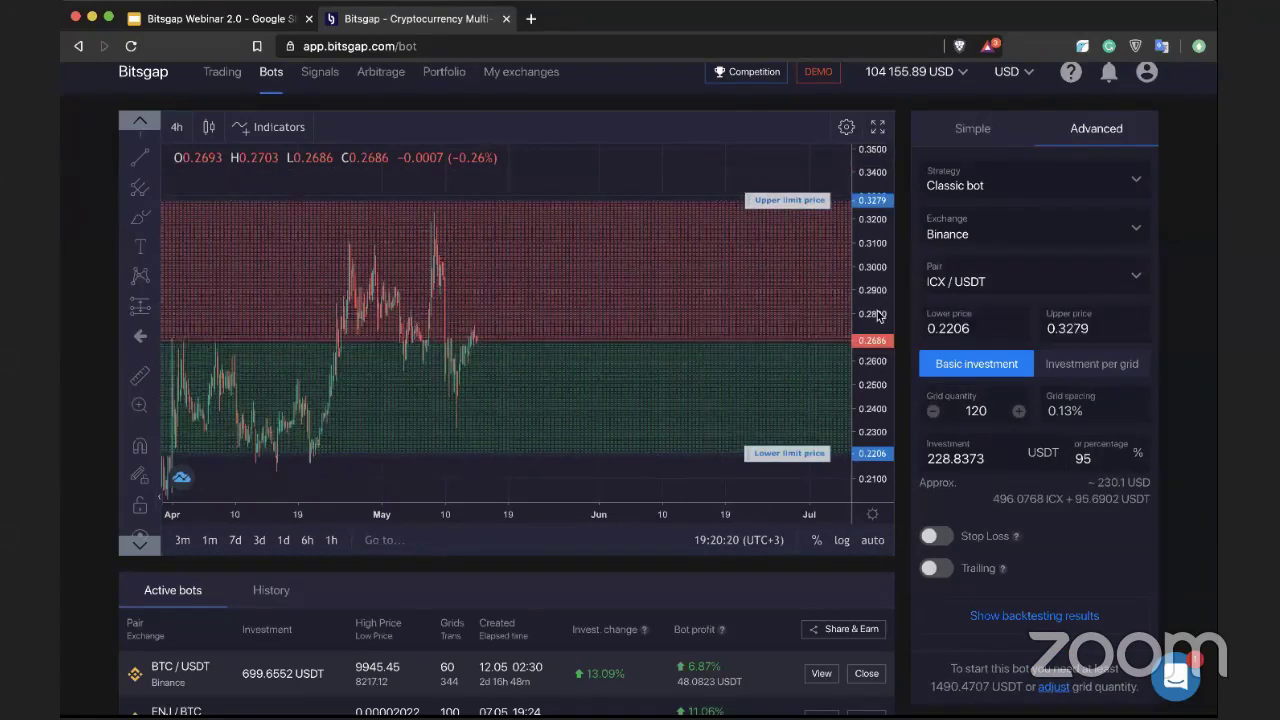
Examine the ICX/USDT price history and recent candles against the grid lines between the upper and lower limit prices
scroll(879, 316, "up", 2)
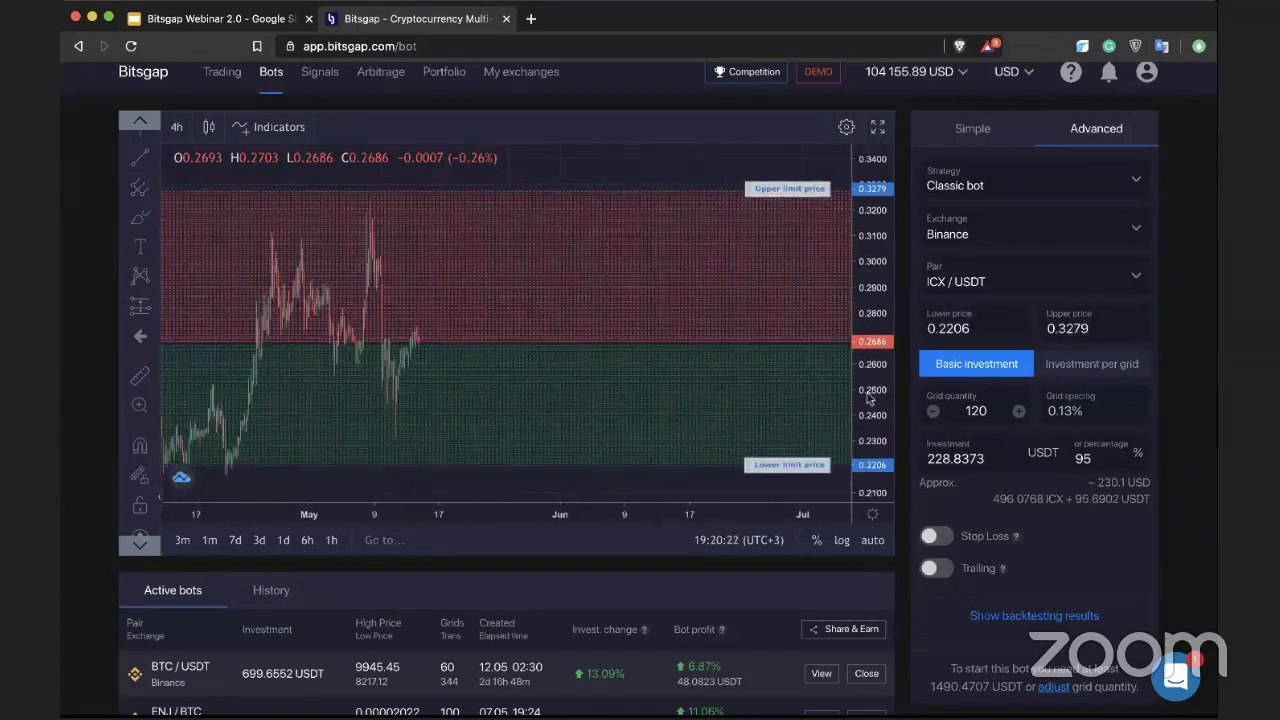
scroll(868, 398, "up", 2)
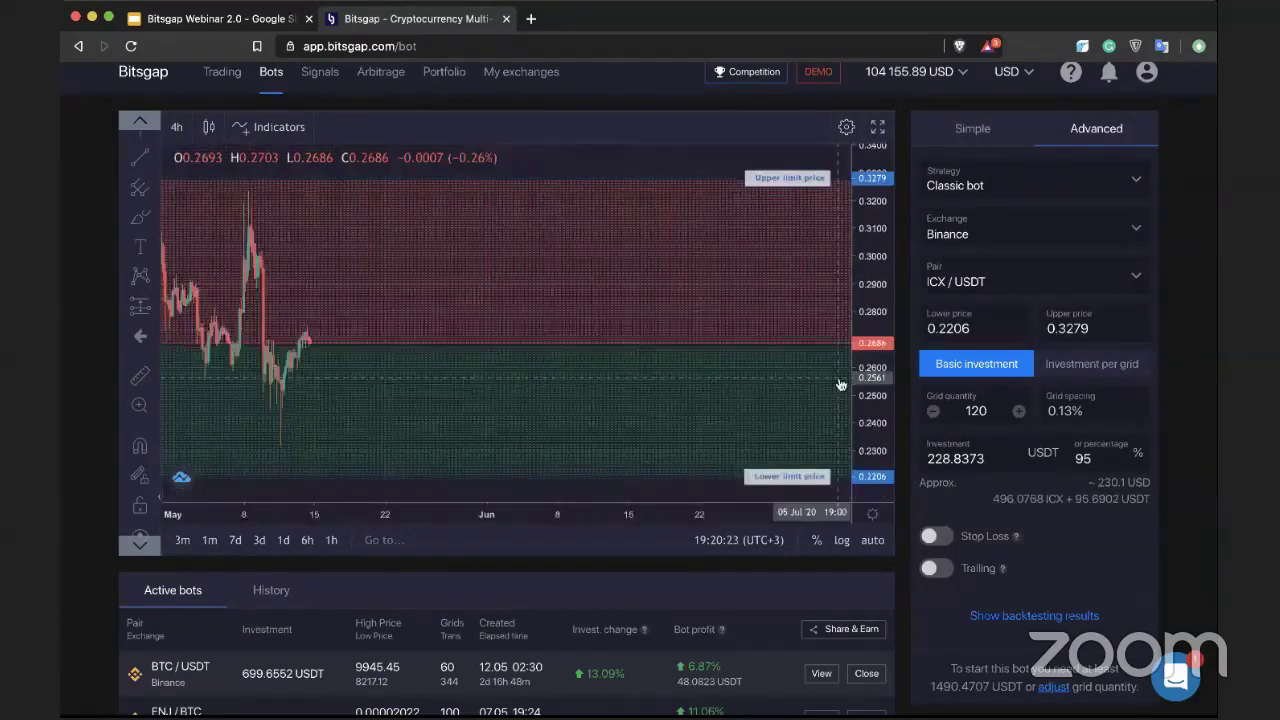
left_click_drag(862, 384, 858, 206)
left_click_drag(698, 309, 771, 337)
left_click_drag(868, 425, 870, 456)
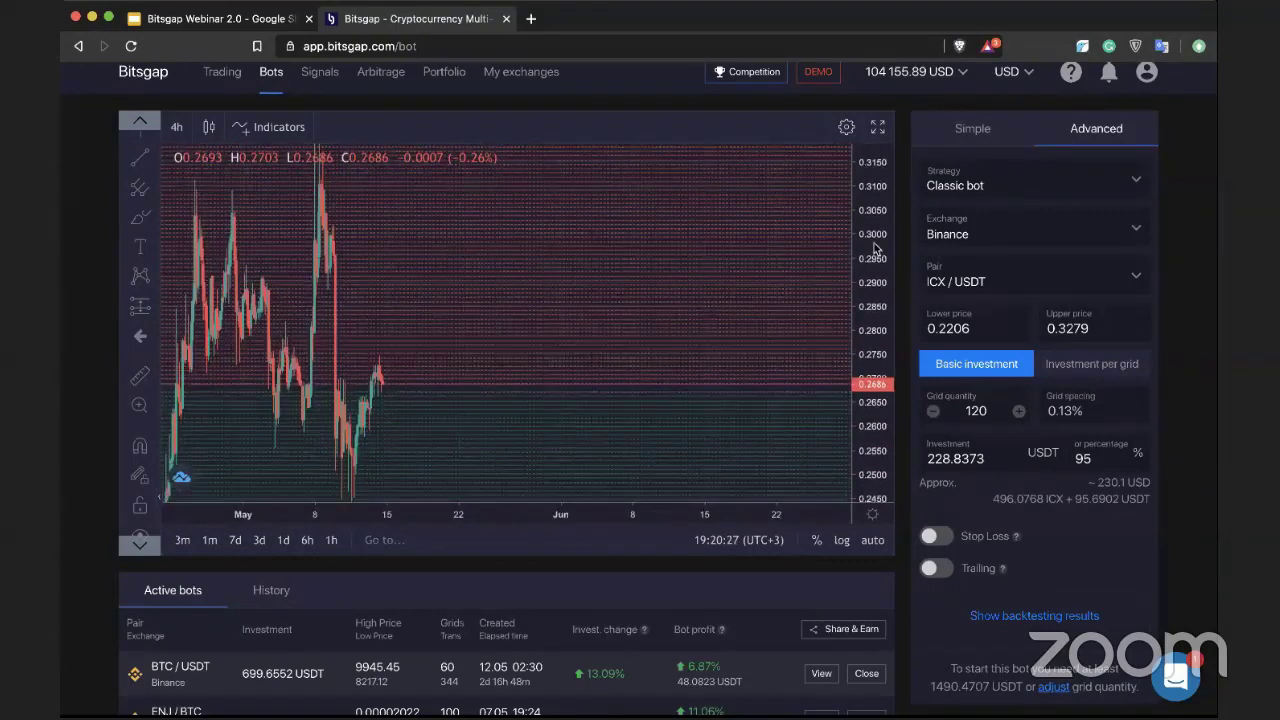
left_click_drag(875, 249, 873, 370)
left_click_drag(482, 273, 611, 284)
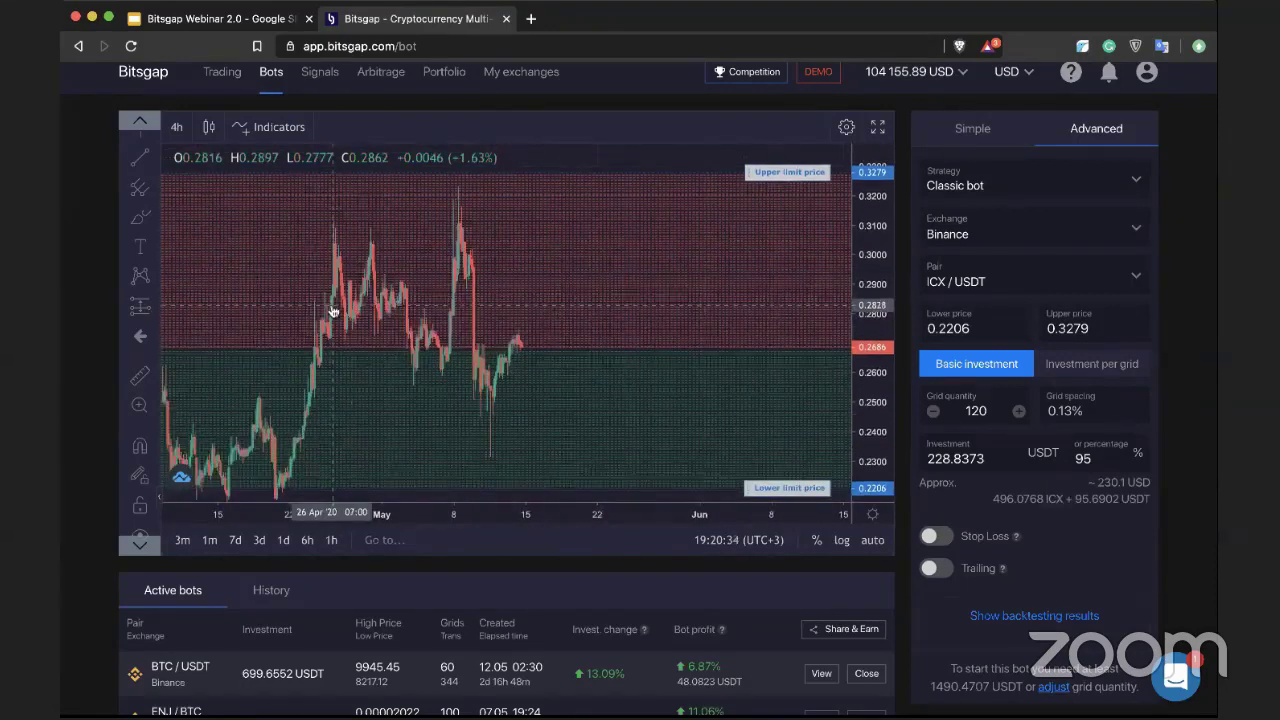
left_click_drag(534, 274, 675, 246)
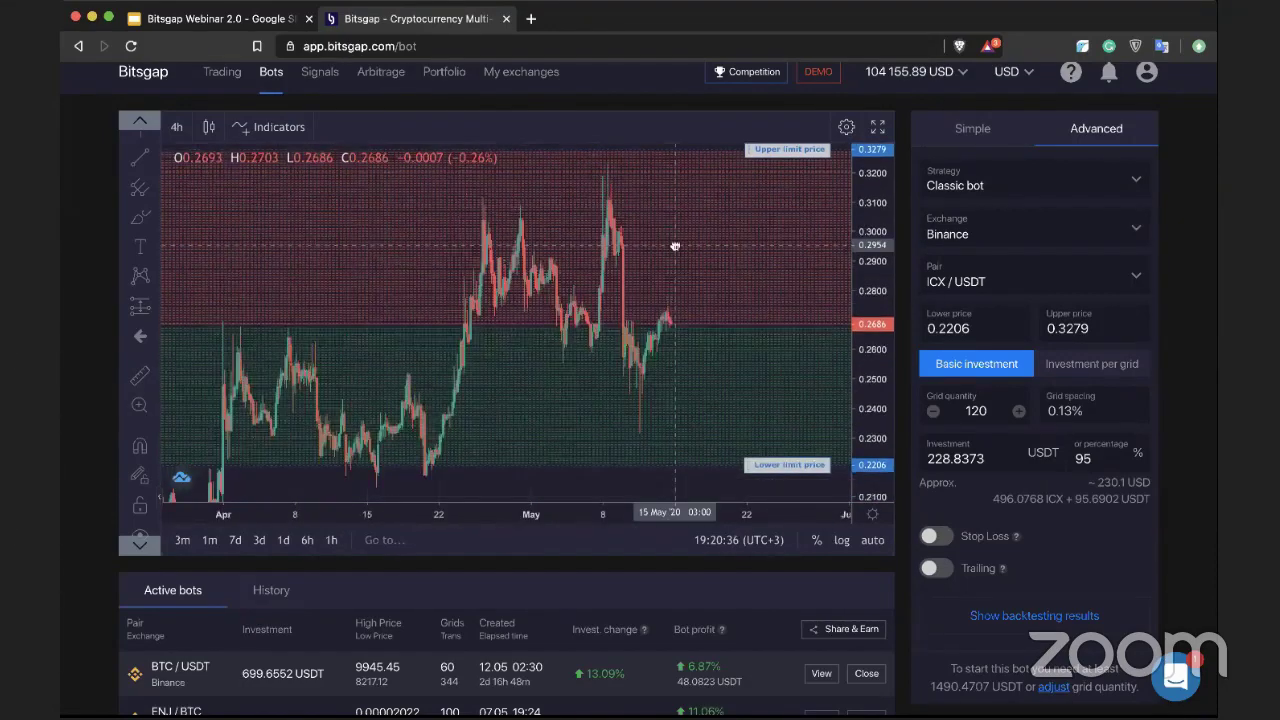
scroll(483, 250, "up", 5)
left_click_drag(483, 251, 613, 256)
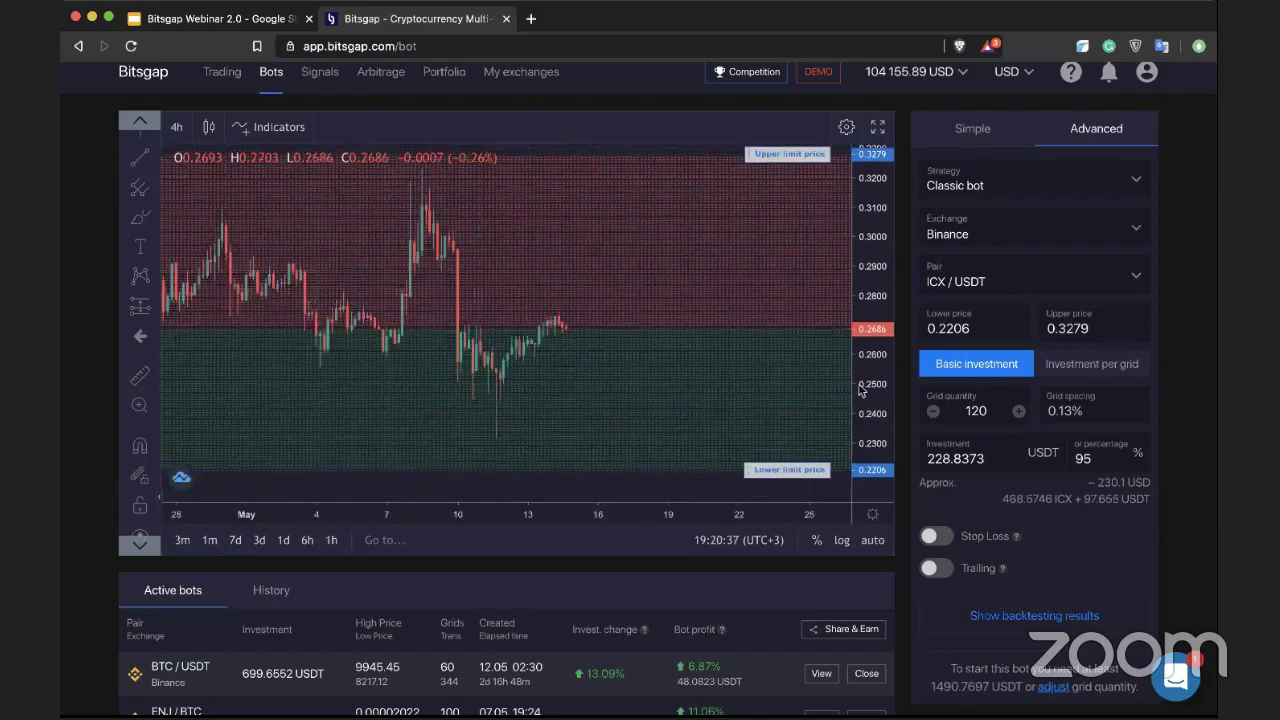
left_click_drag(861, 390, 861, 200)
left_click_drag(651, 275, 657, 246)
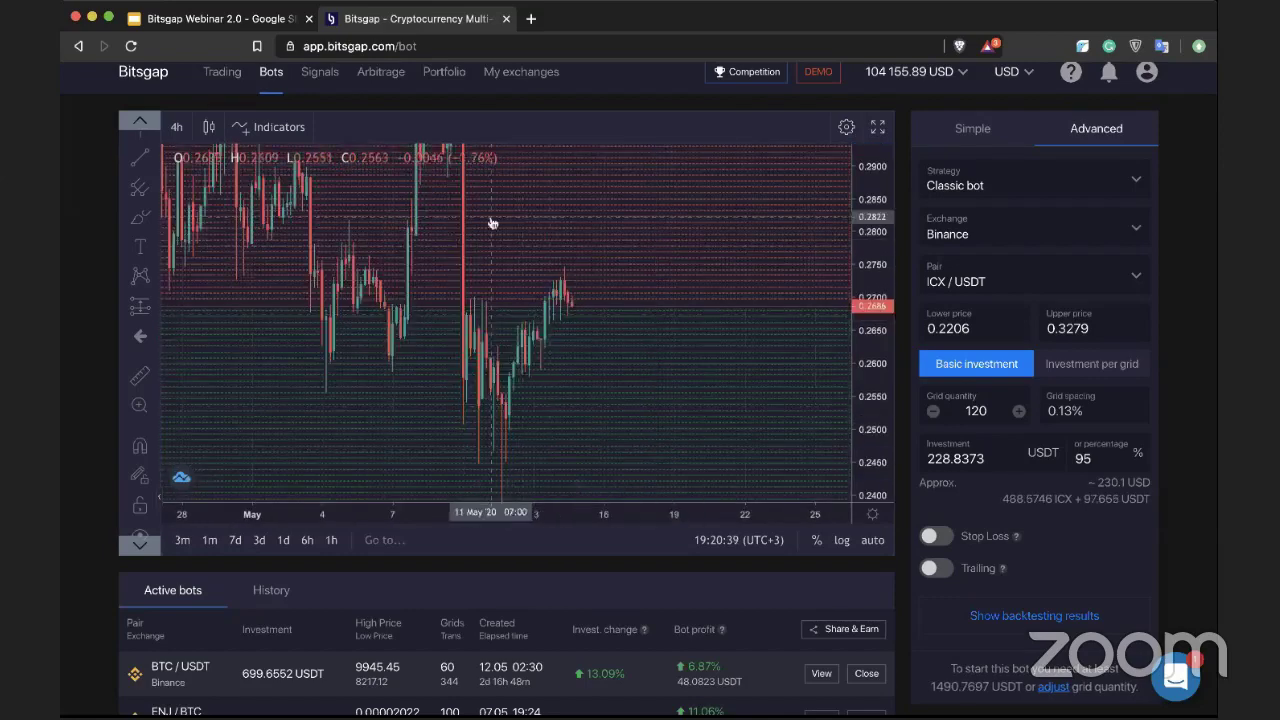
left_click_drag(491, 222, 464, 240)
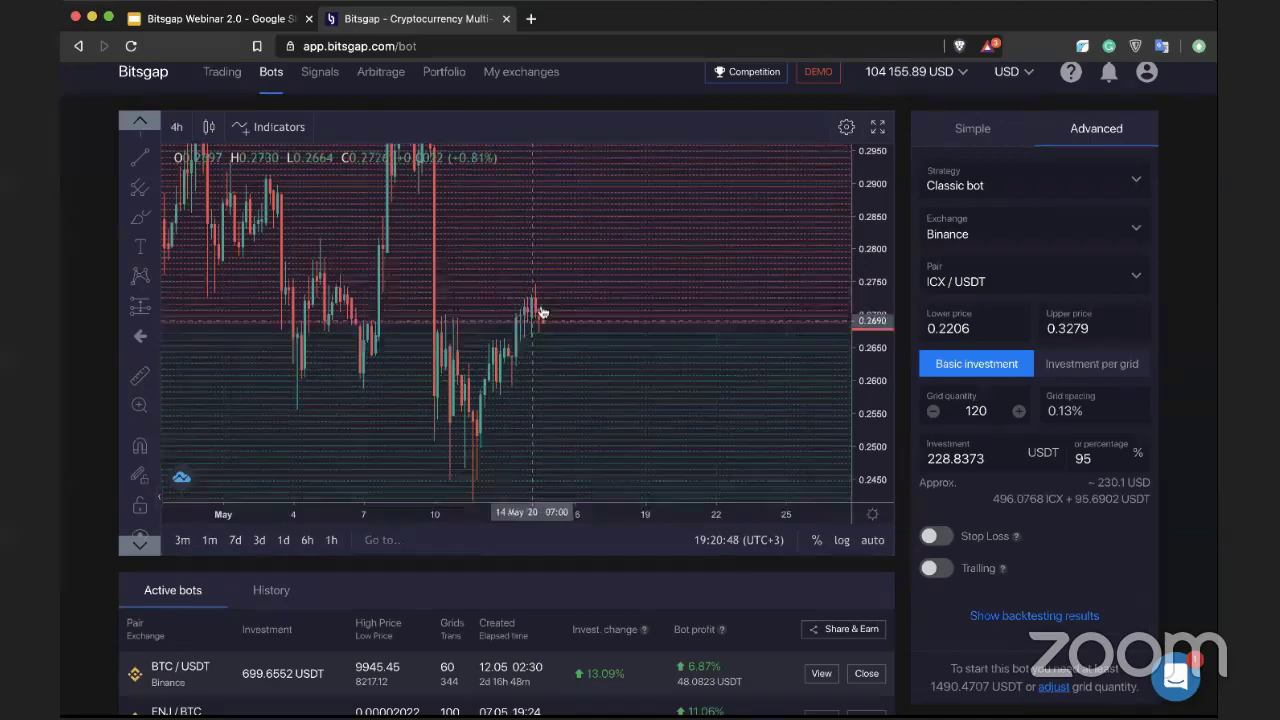
Try to set the ICX/USDT bot's investment to 2000 USDT
left_click(940, 460)
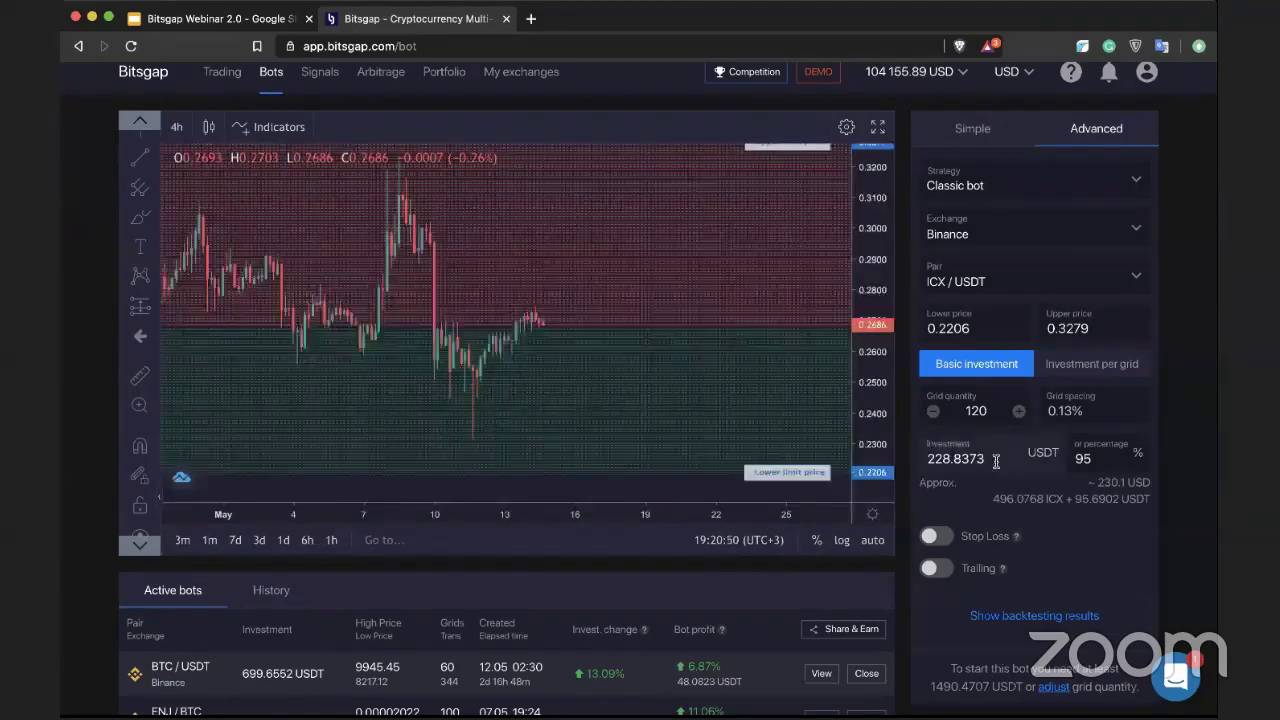
double_click(940, 460)
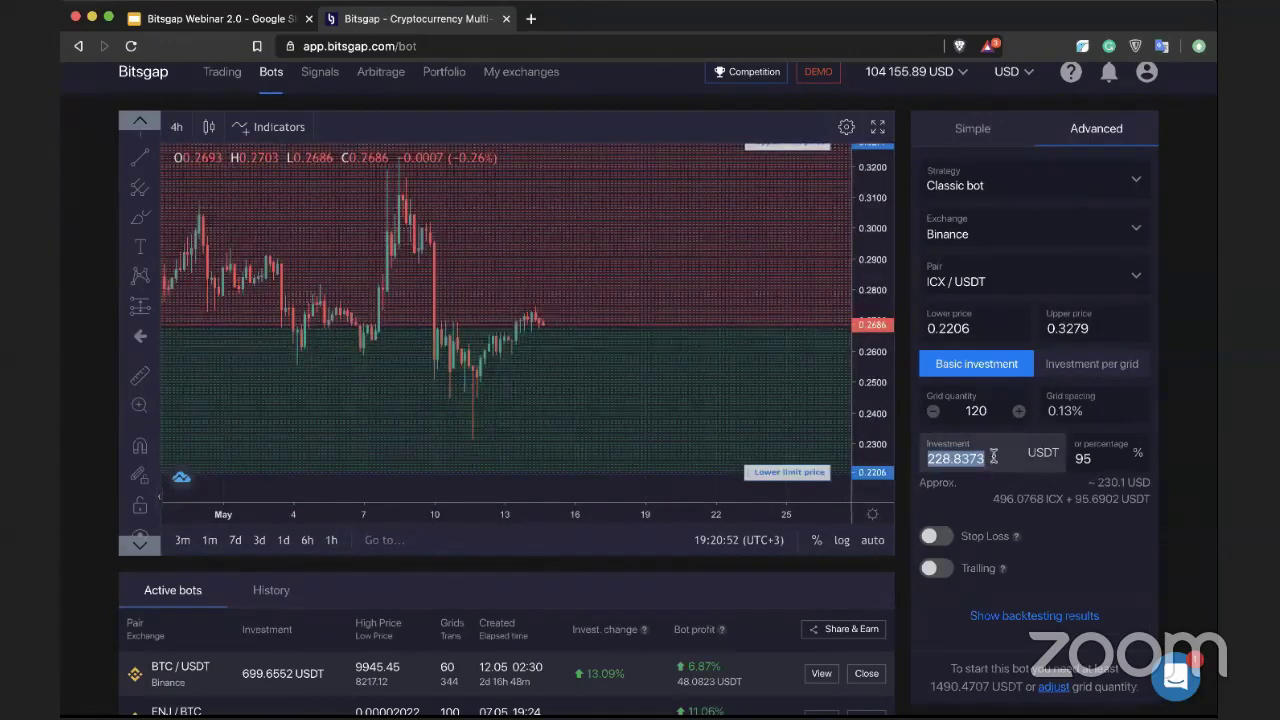
scroll(977, 498, "down", 1)
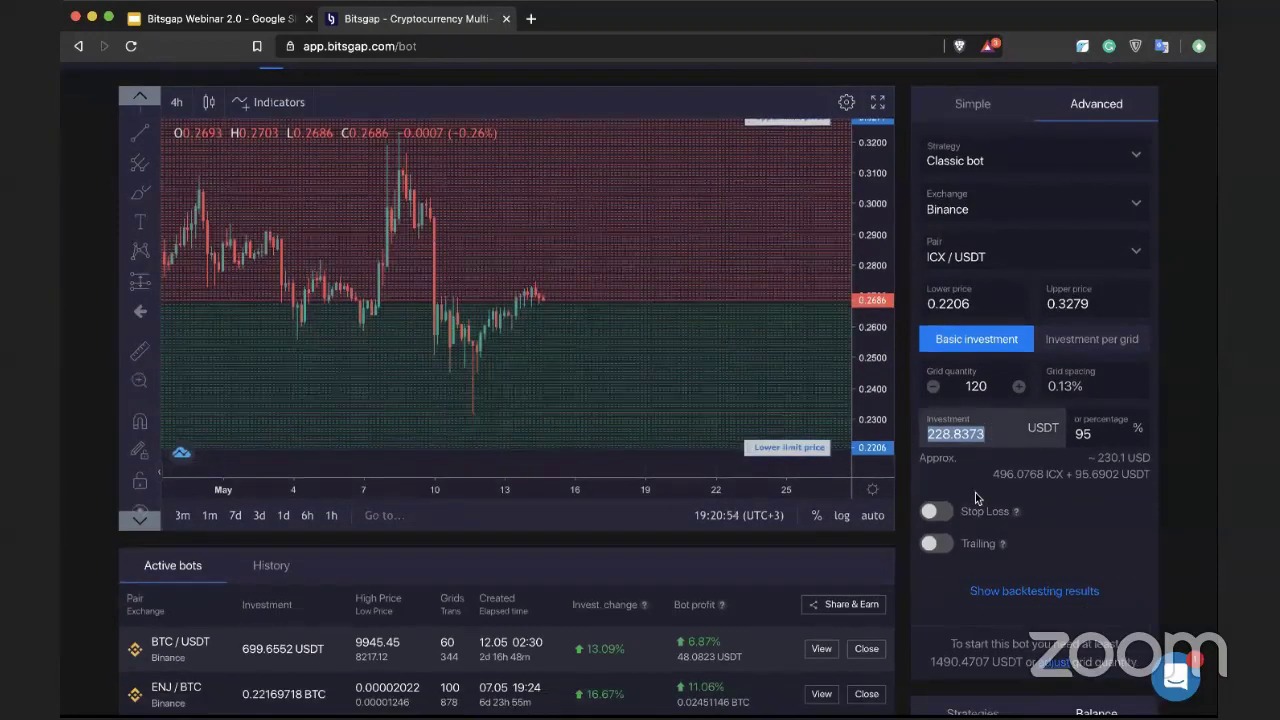
type("1")
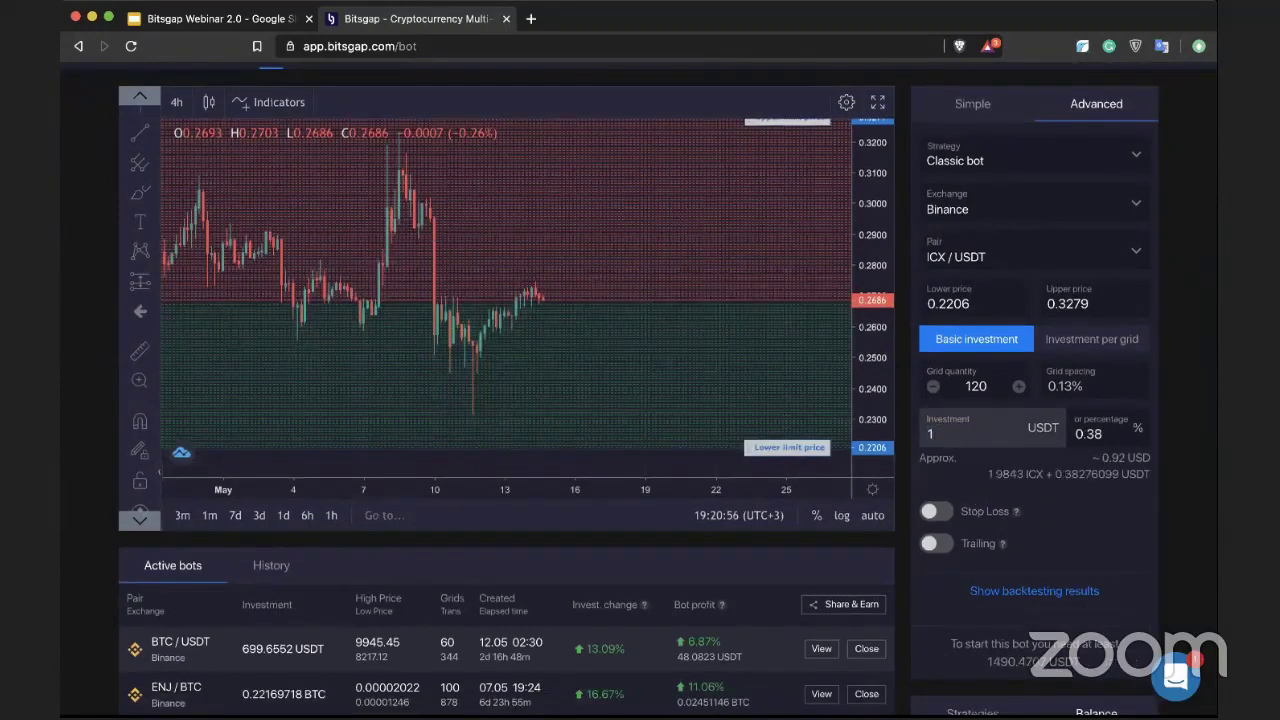
key("BackSpace")
type("20")
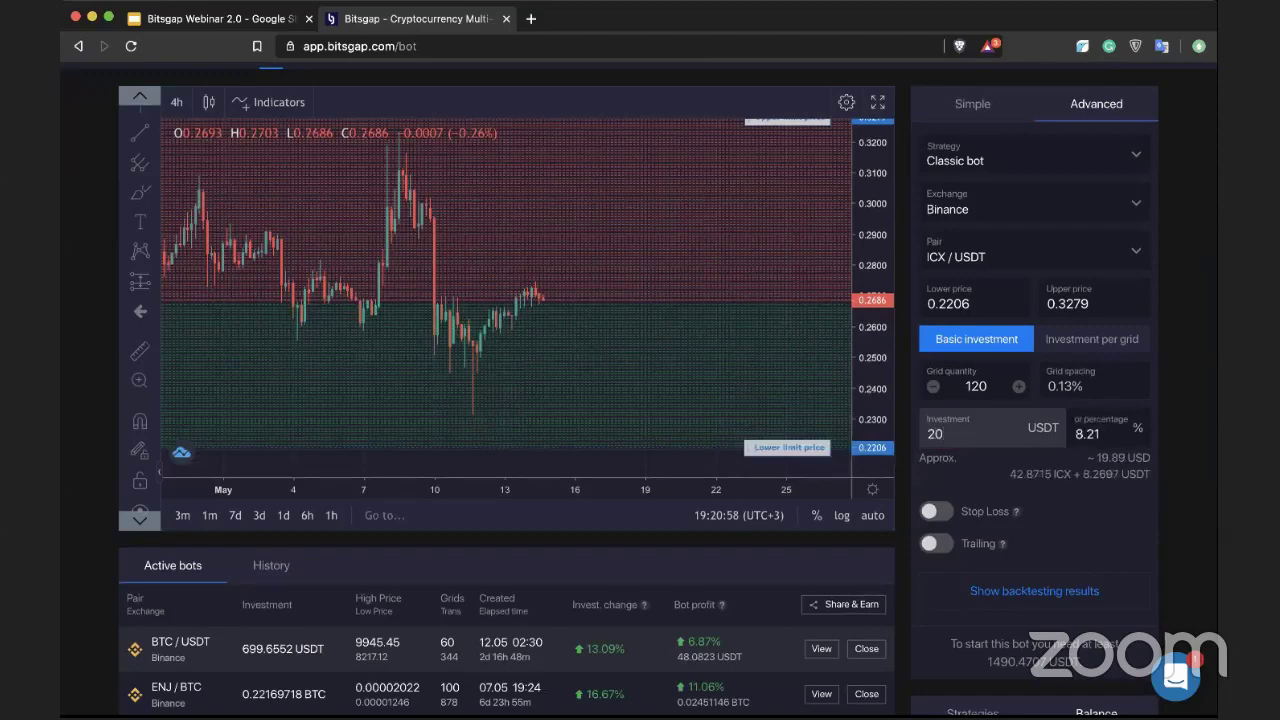
type("00")
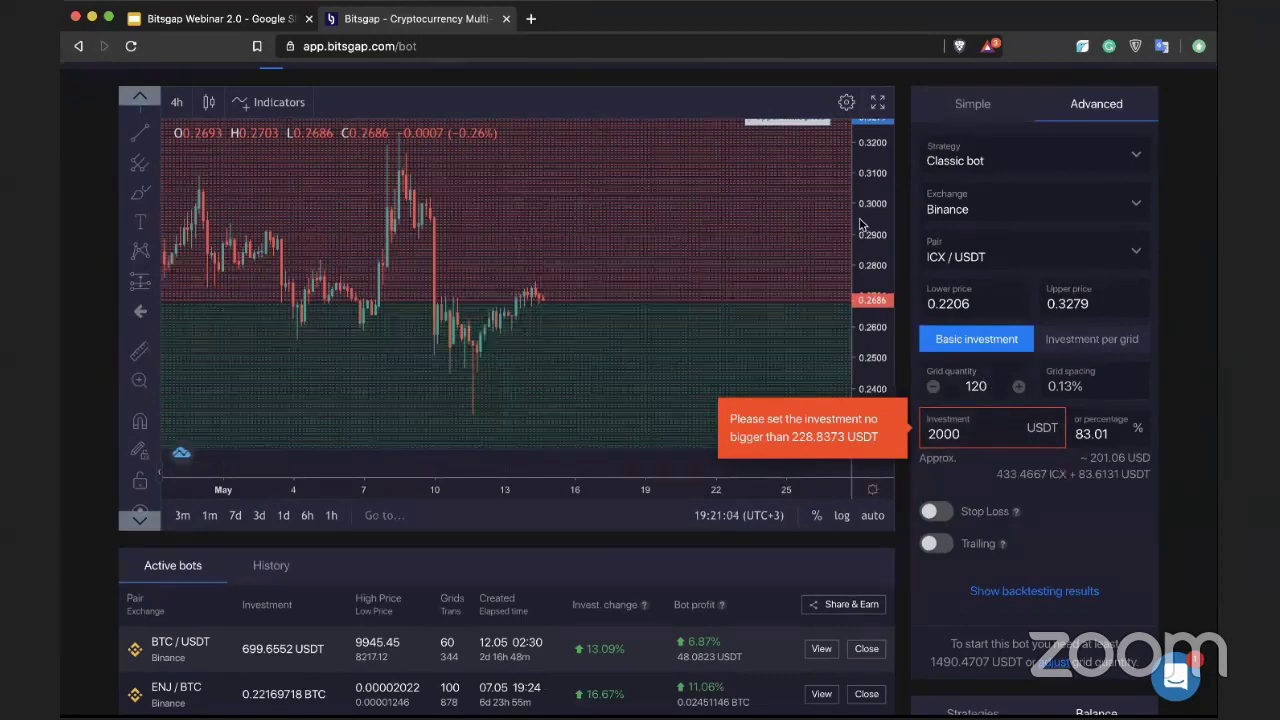
Lower the upper limit line to a price of about 0.3213 and clear the investment amount
left_click_drag(862, 225, 878, 480)
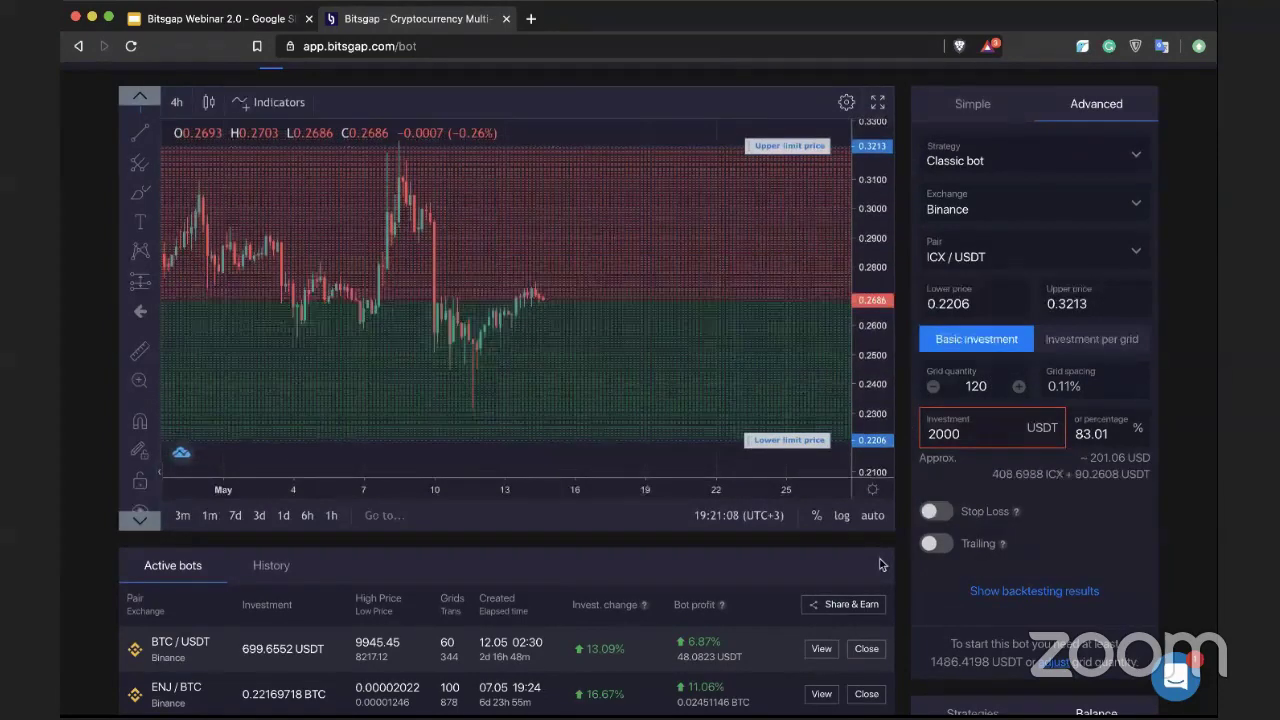
scroll(881, 565, "down", 1)
scroll(881, 565, "up", 2)
double_click(945, 456)
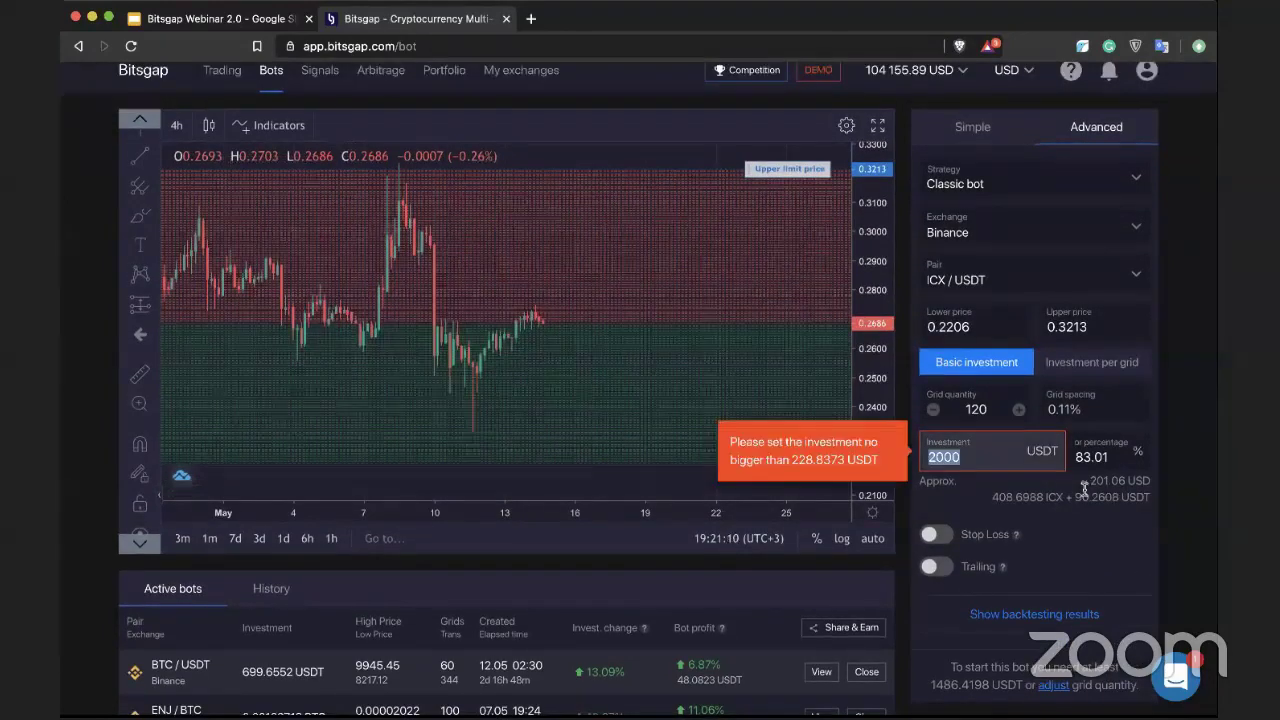
key("BackSpace")
Examine the available Binance balances per currency, the minimum USDT required for the bot and the list of active bots
scroll(971, 593, "down", 5)
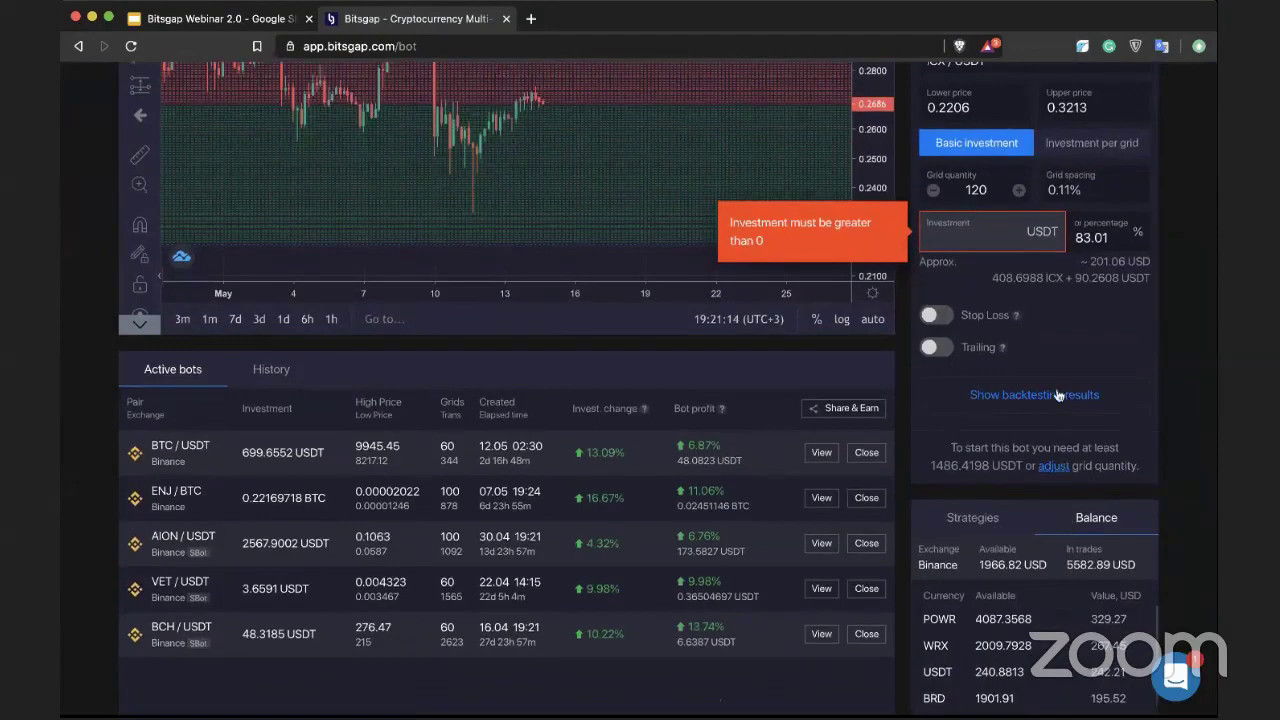
scroll(1058, 388, "down", 1)
left_click(1071, 316)
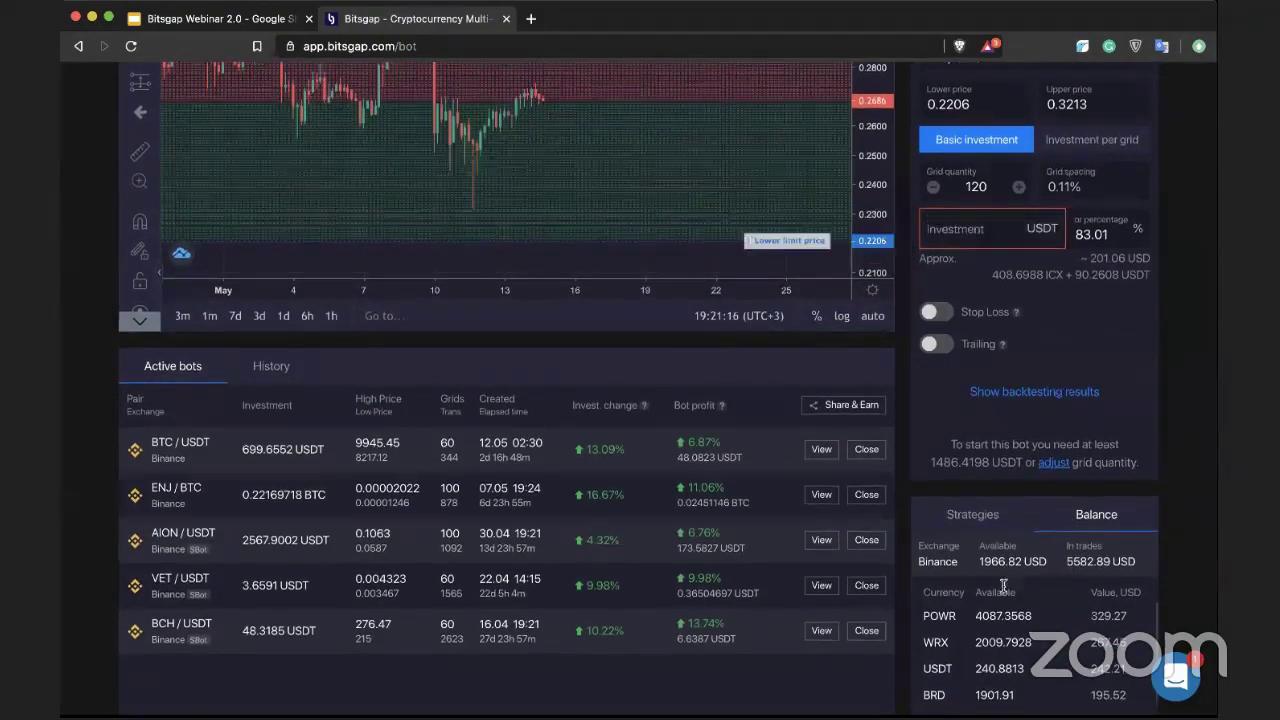
scroll(1017, 674, "down", 2)
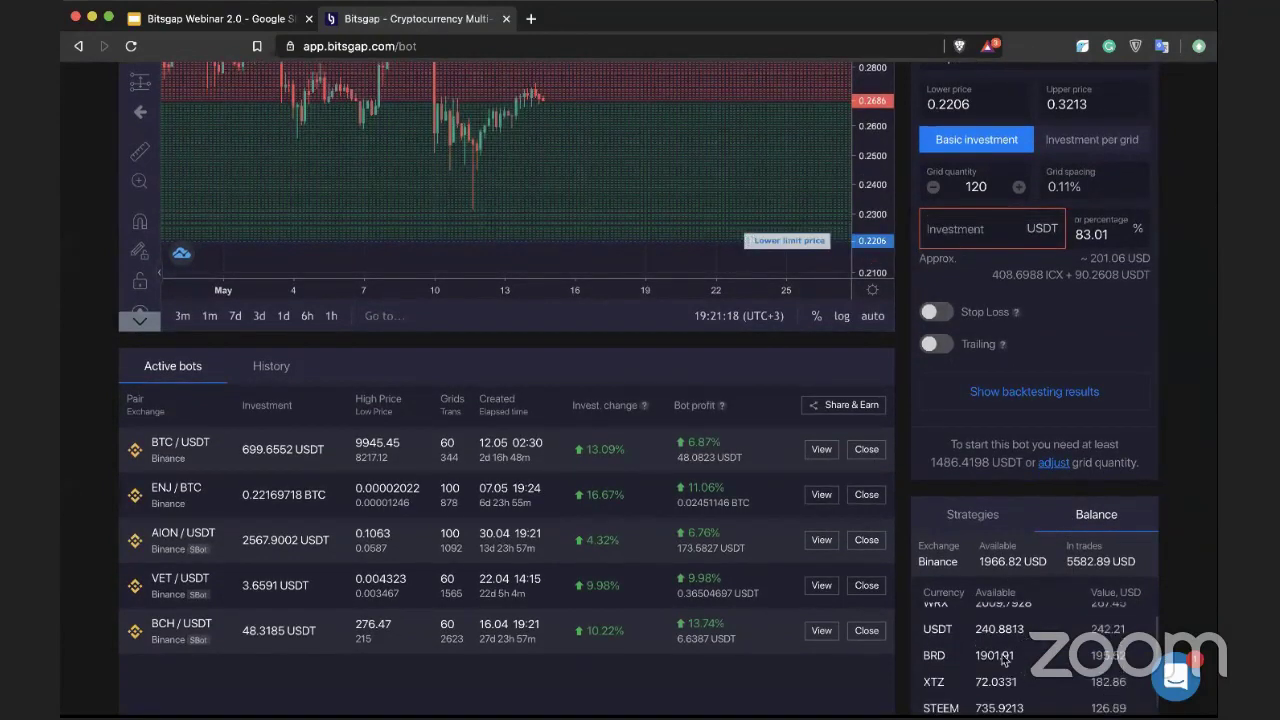
scroll(1017, 674, "up", 2)
scroll(905, 458, "down", 1)
scroll(905, 458, "down", 1)
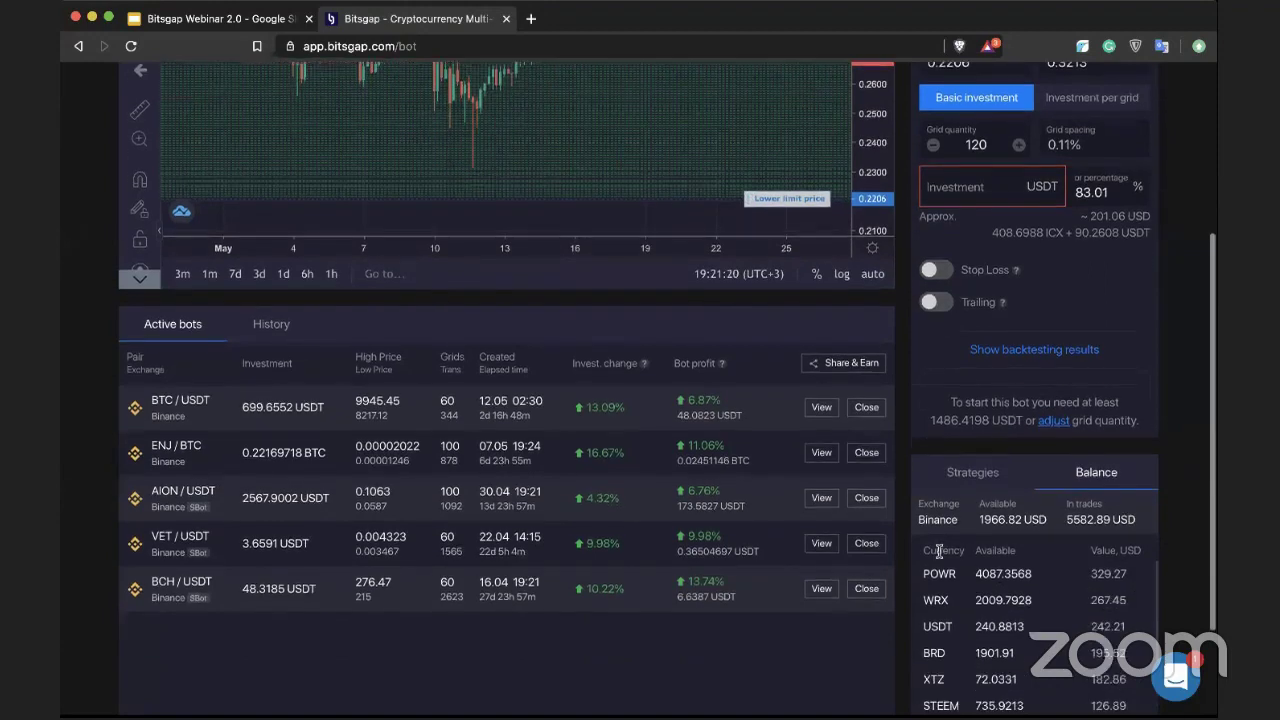
scroll(1081, 620, "down", 1)
scroll(1081, 620, "up", 1)
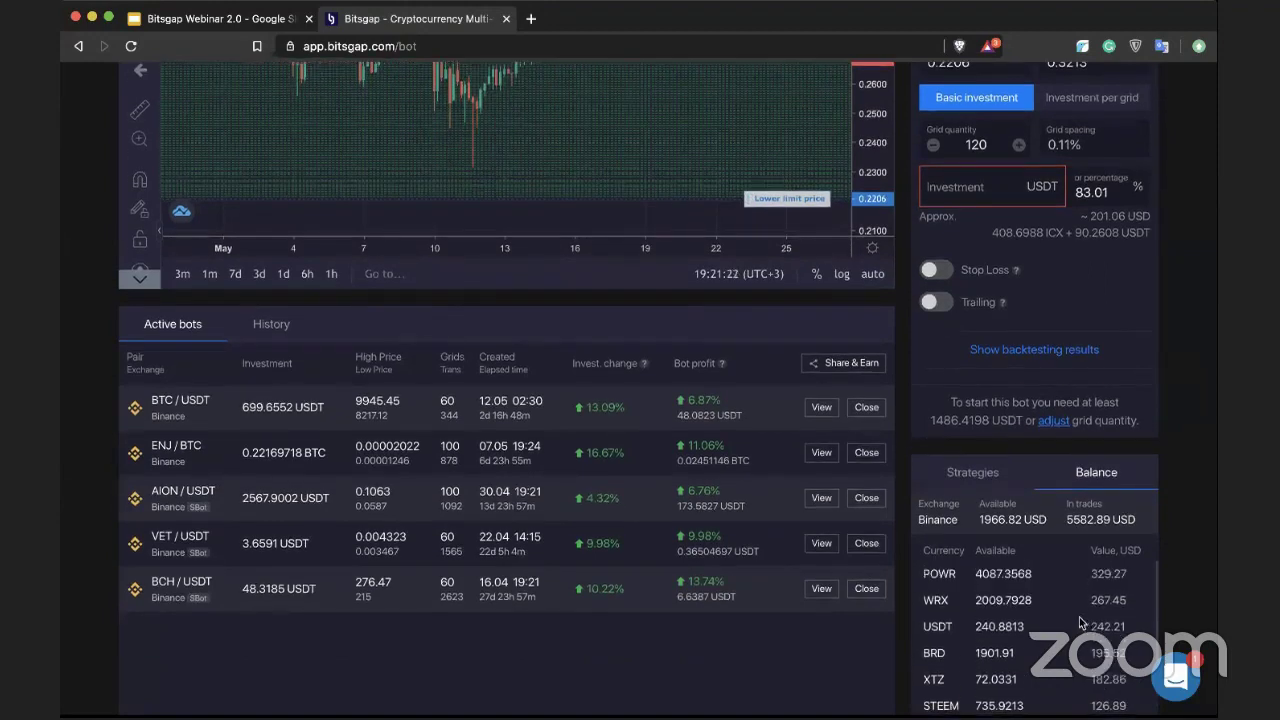
scroll(909, 304, "up", 5)
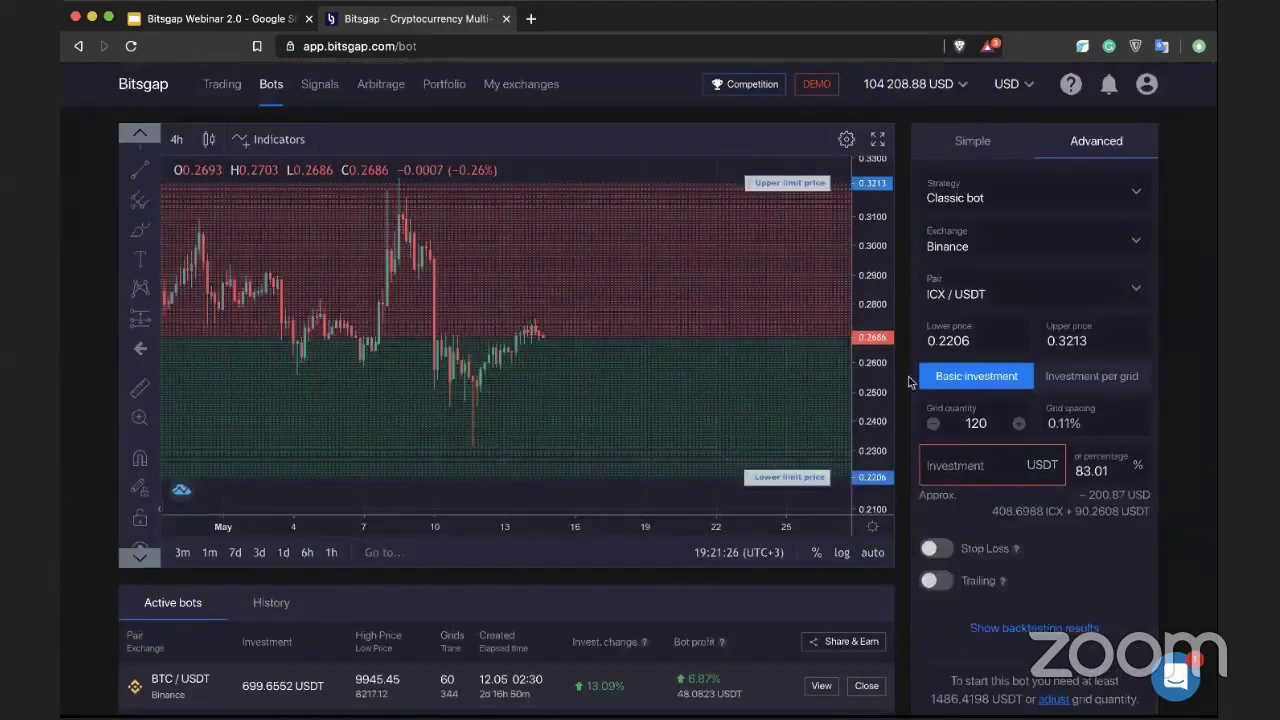
scroll(903, 376, "down", 4)
scroll(908, 381, "up", 2)
scroll(908, 383, "up", 1)
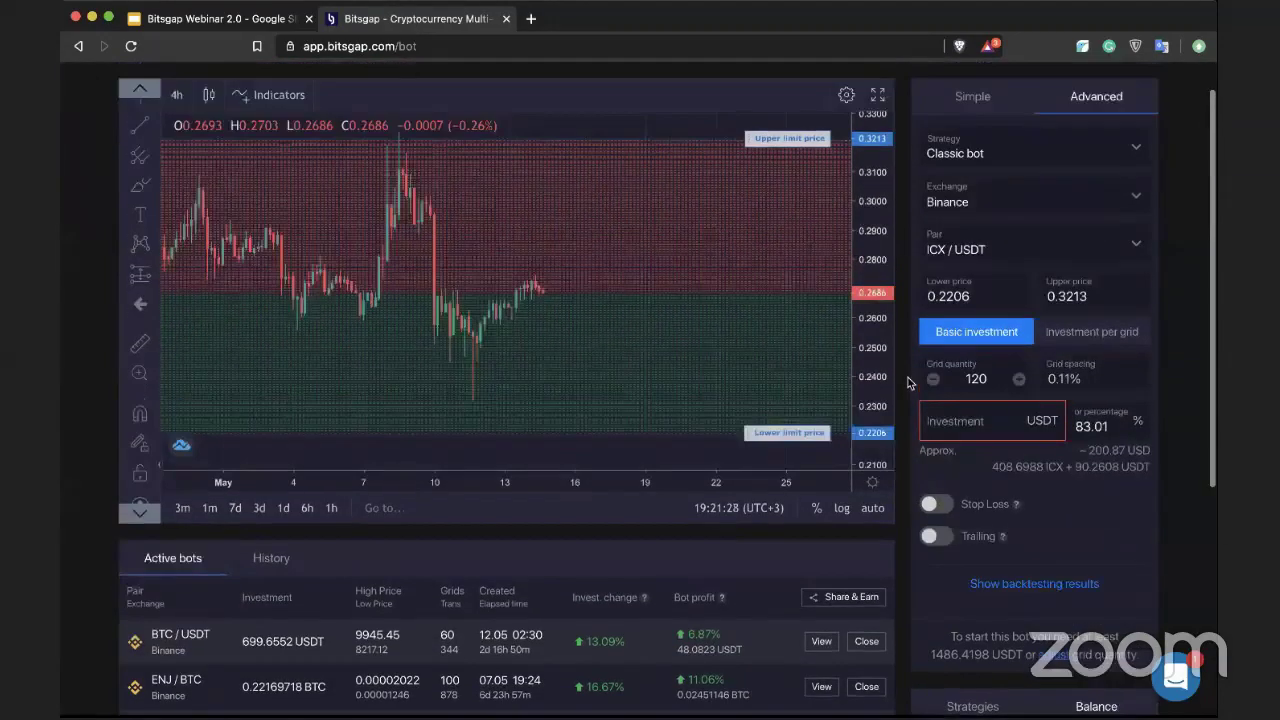
scroll(905, 384, "down", 2)
scroll(905, 383, "down", 4)
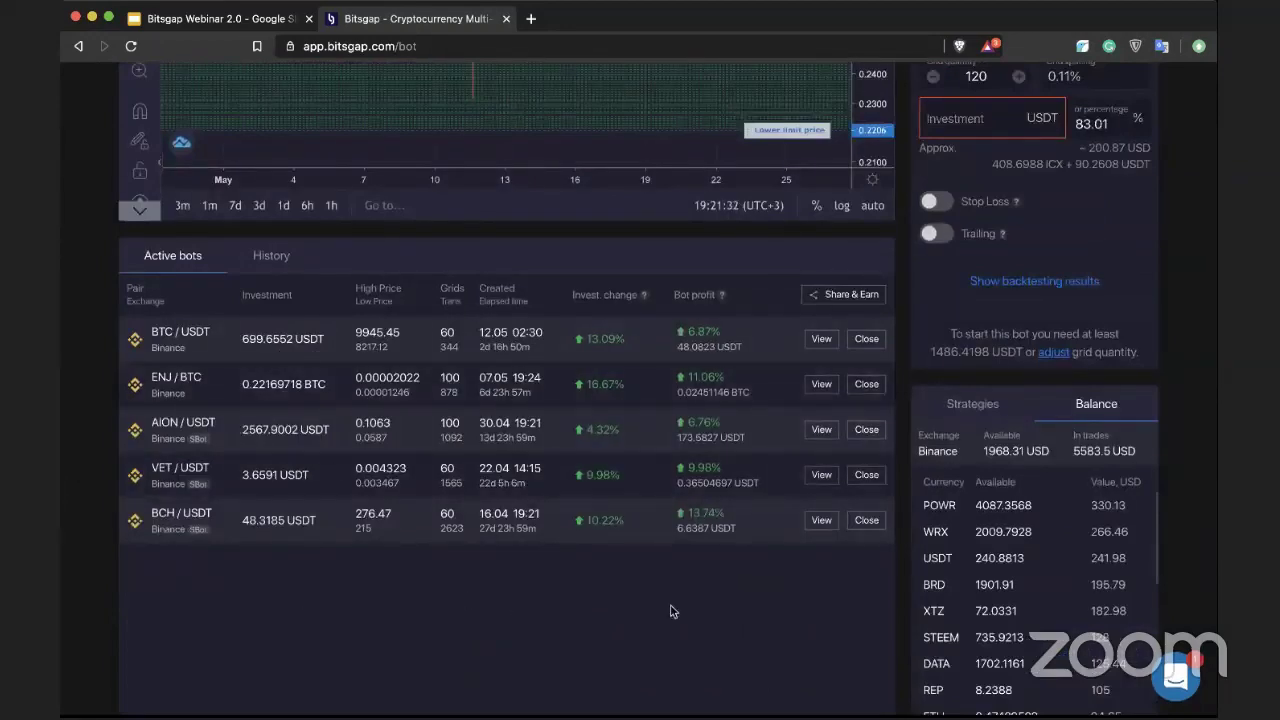
Open the Trading page to view the bots' open orders and return to the Bots page
scroll(670, 611, "up", 1)
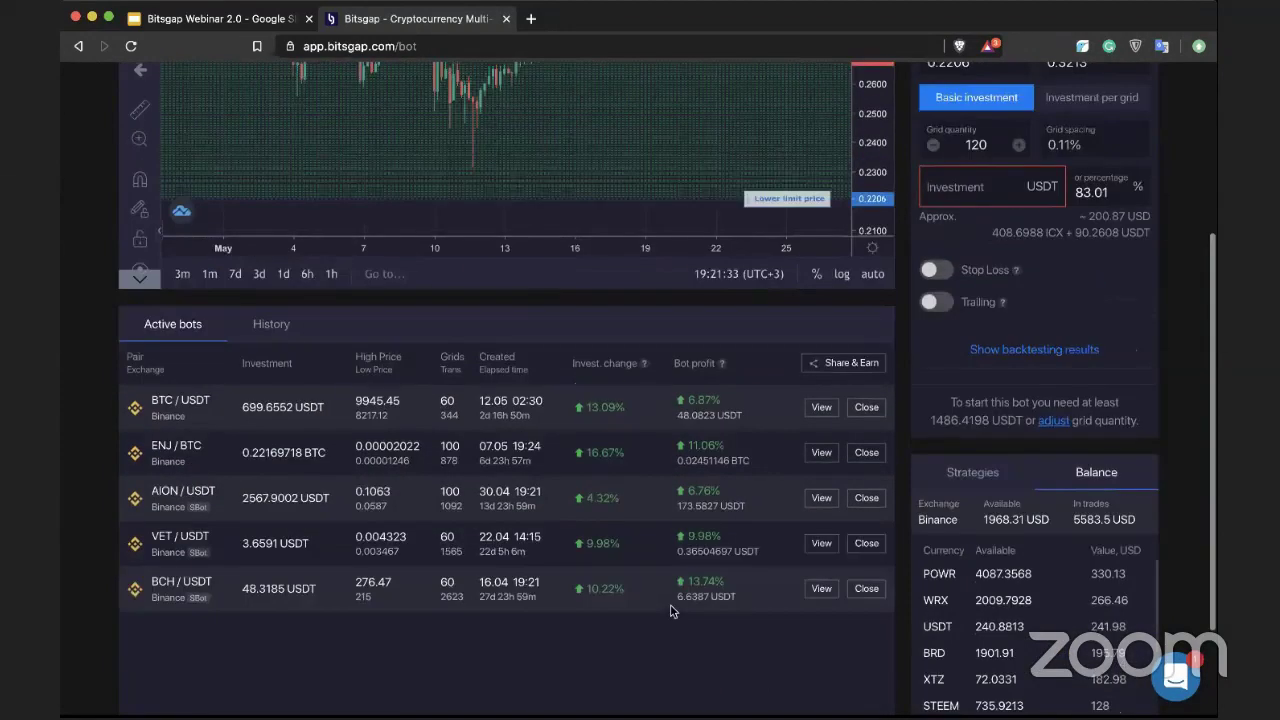
scroll(670, 611, "up", 5)
left_click(217, 90)
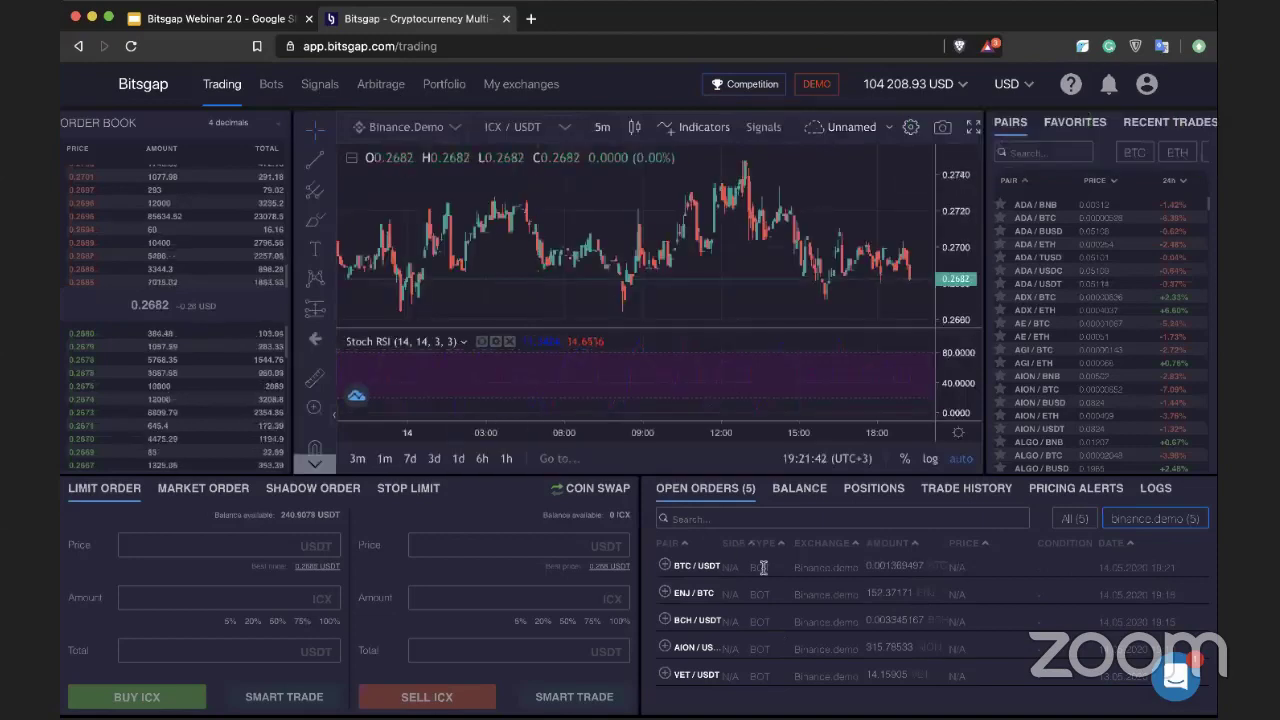
left_click(268, 90)
Review the active bots, the recommended strategies and the running BTC/USDT bot's chart and settings
scroll(899, 497, "down", 3)
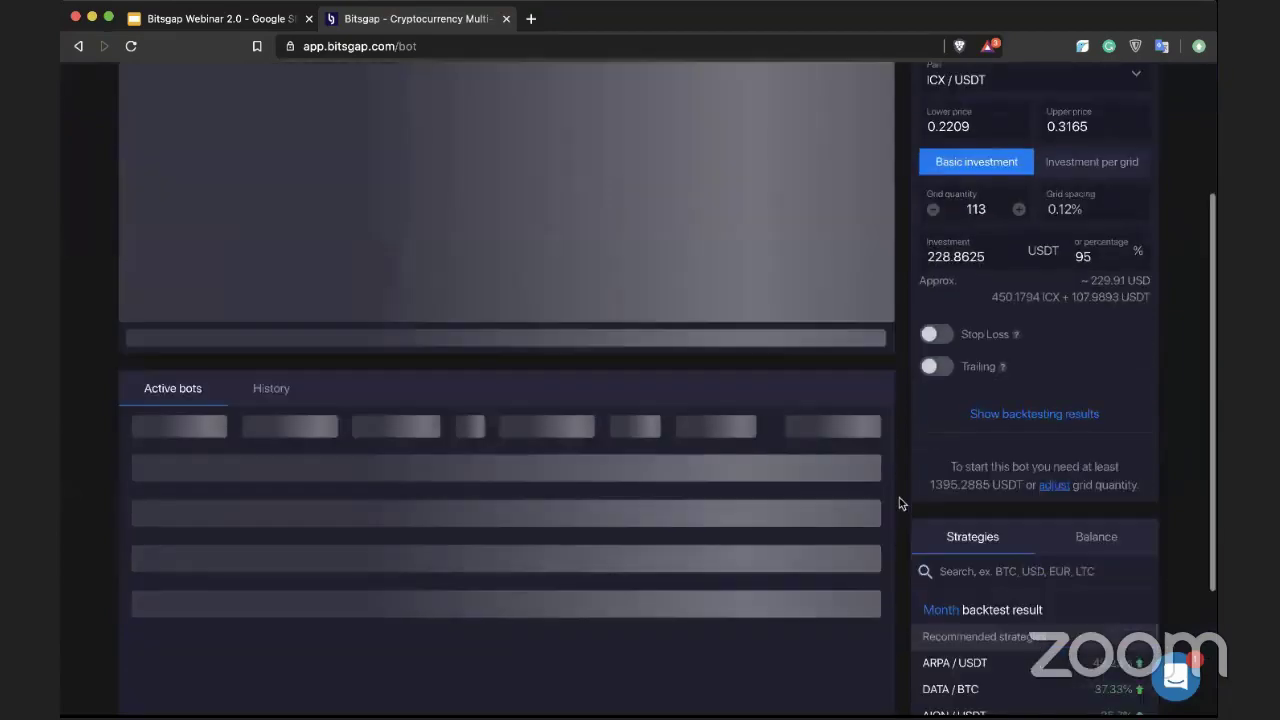
scroll(905, 389, "up", 2)
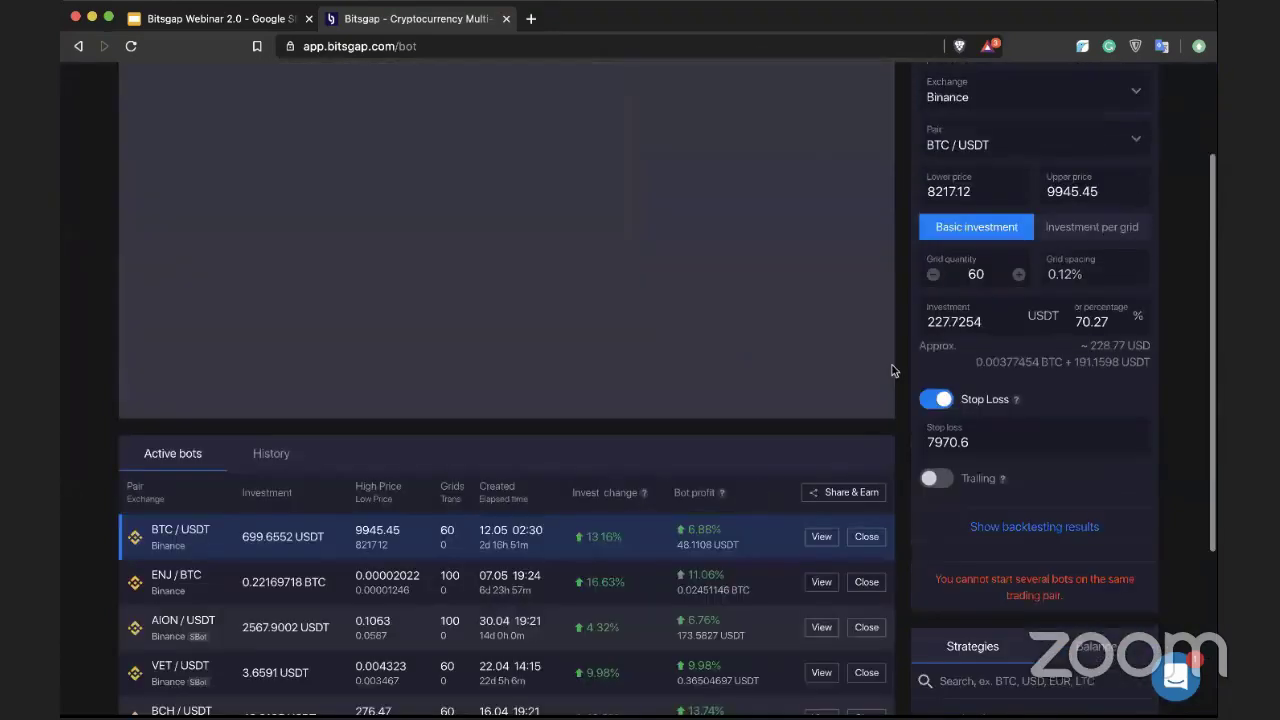
scroll(898, 373, "down", 3)
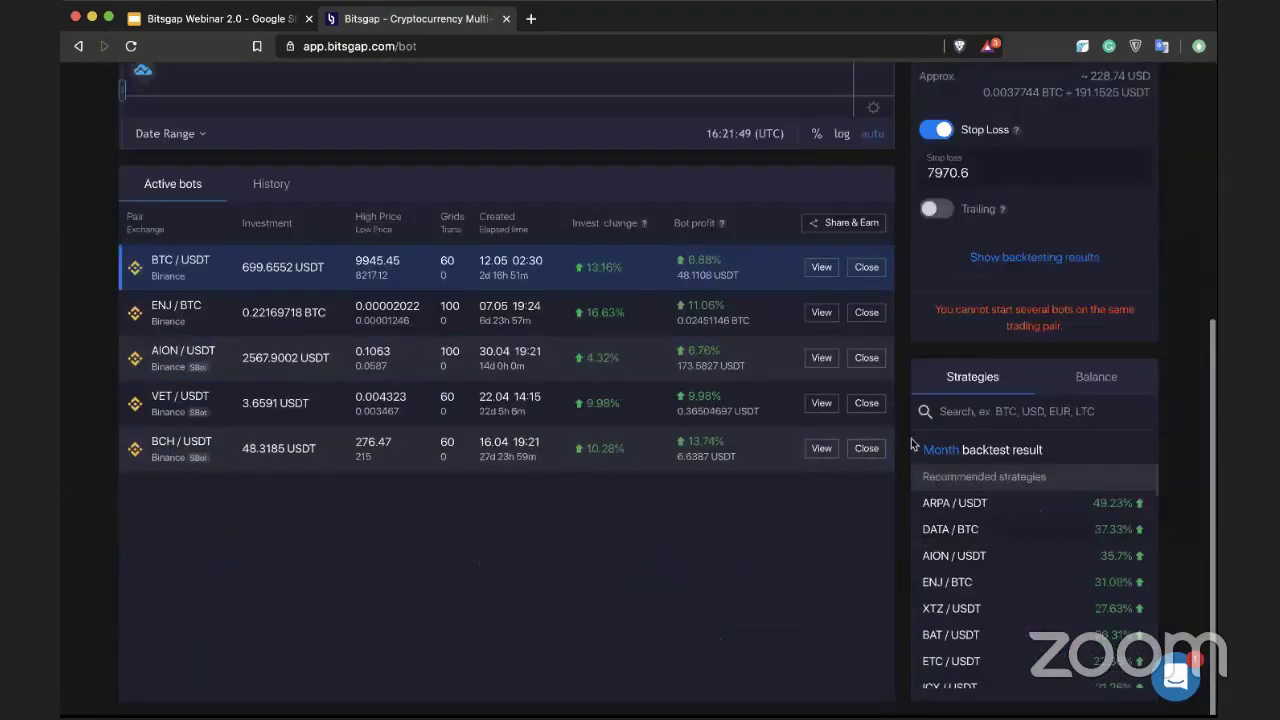
scroll(911, 443, "up", 1)
scroll(907, 432, "up", 4)
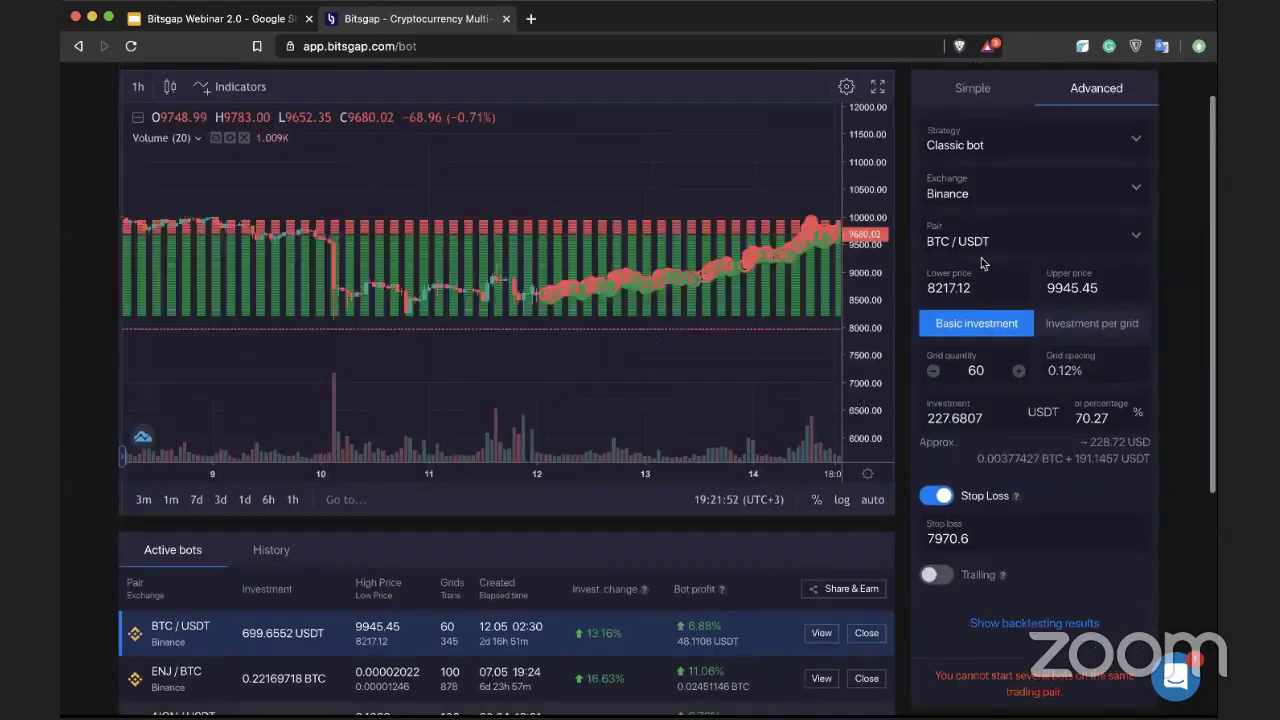
scroll(983, 263, "up", 1)
Review the available bot strategies and the BTC/USDT grid spacing, and switch the strategy from Classic bot to SBot
left_click(1003, 200)
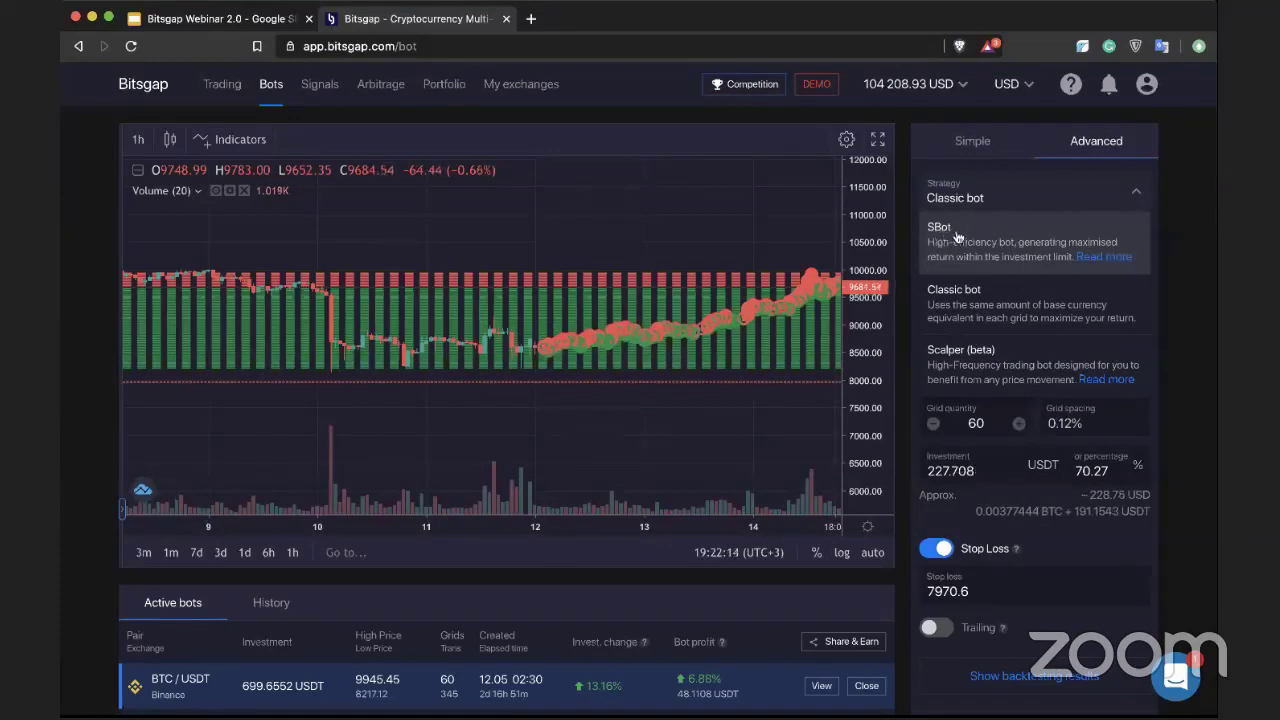
left_click(1180, 265)
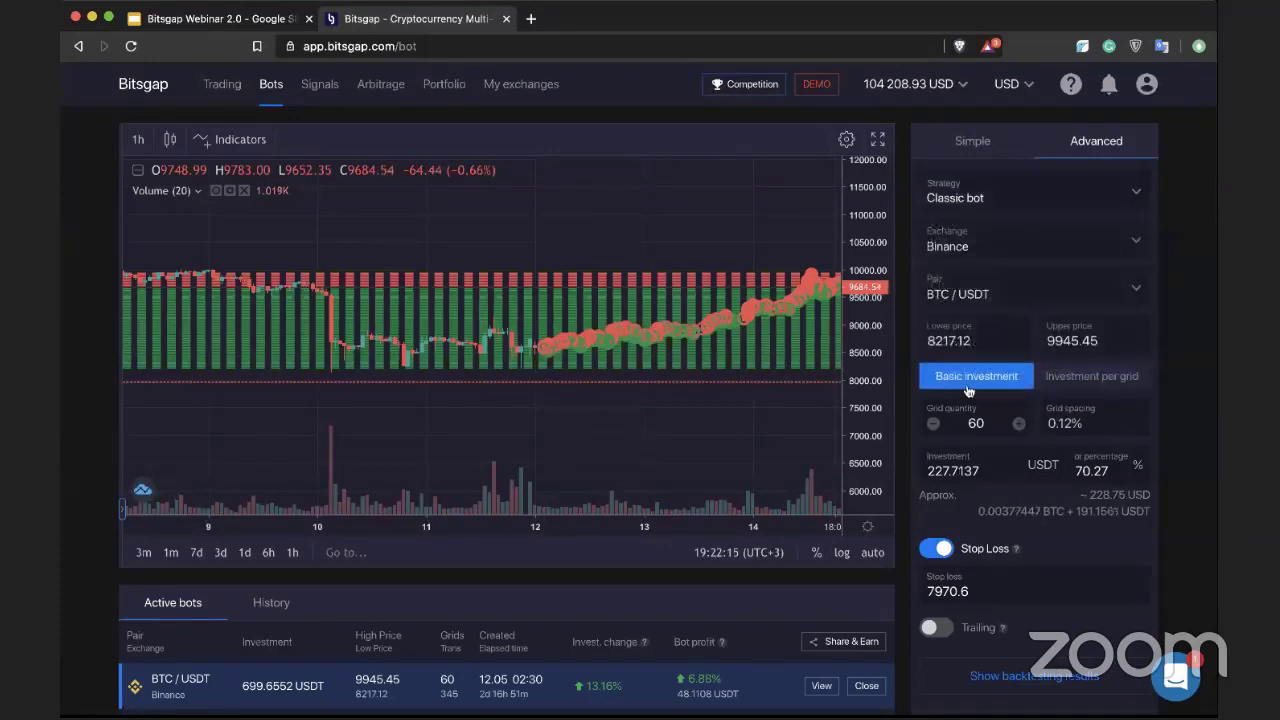
double_click(1068, 425)
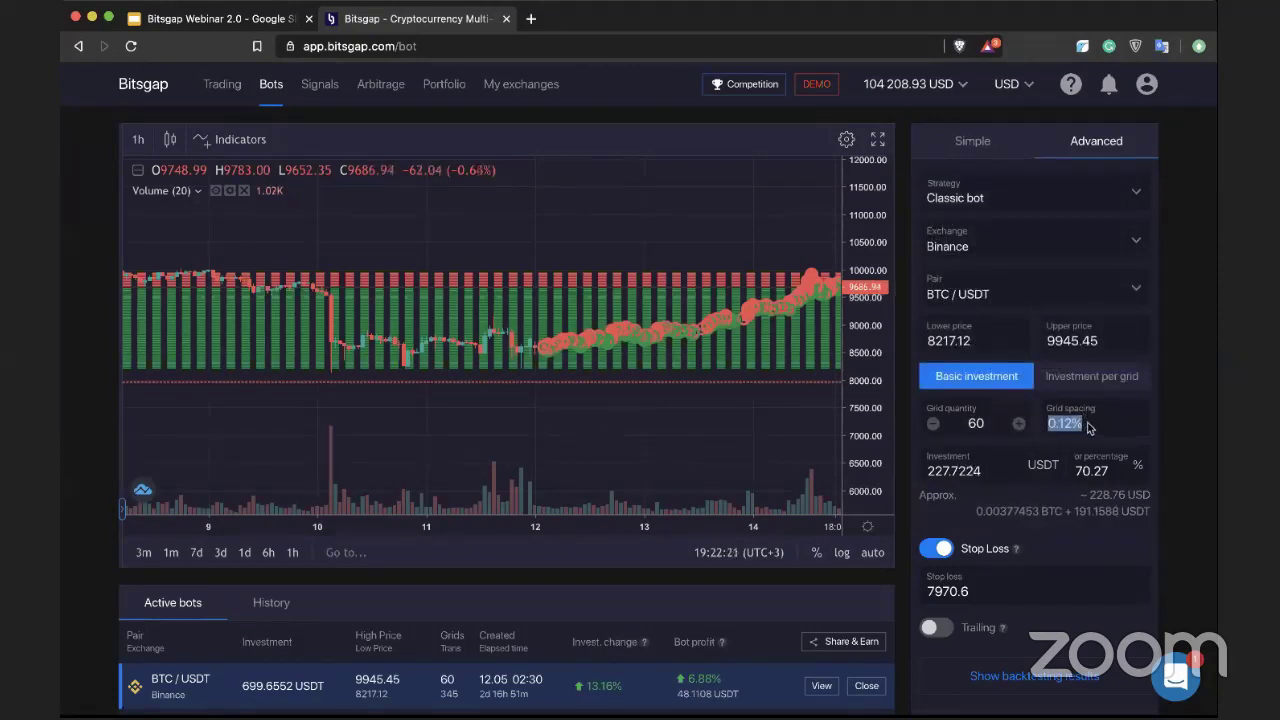
left_click(977, 199)
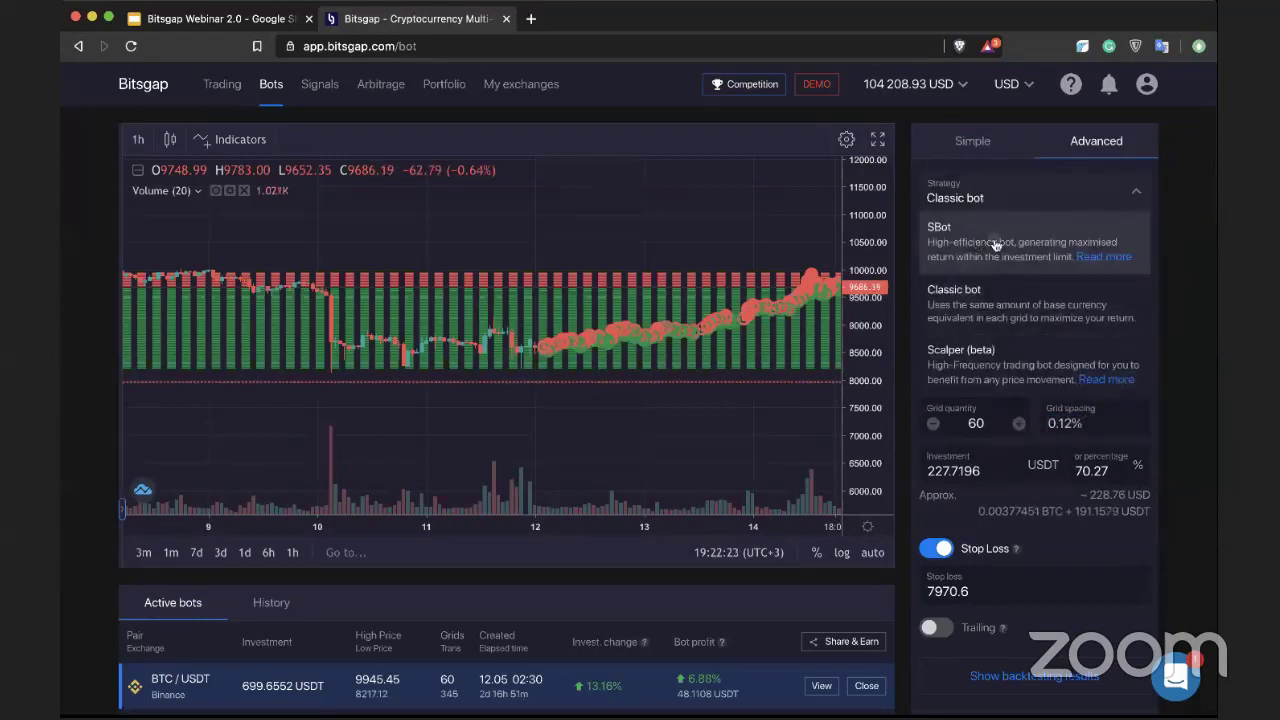
left_click(994, 240)
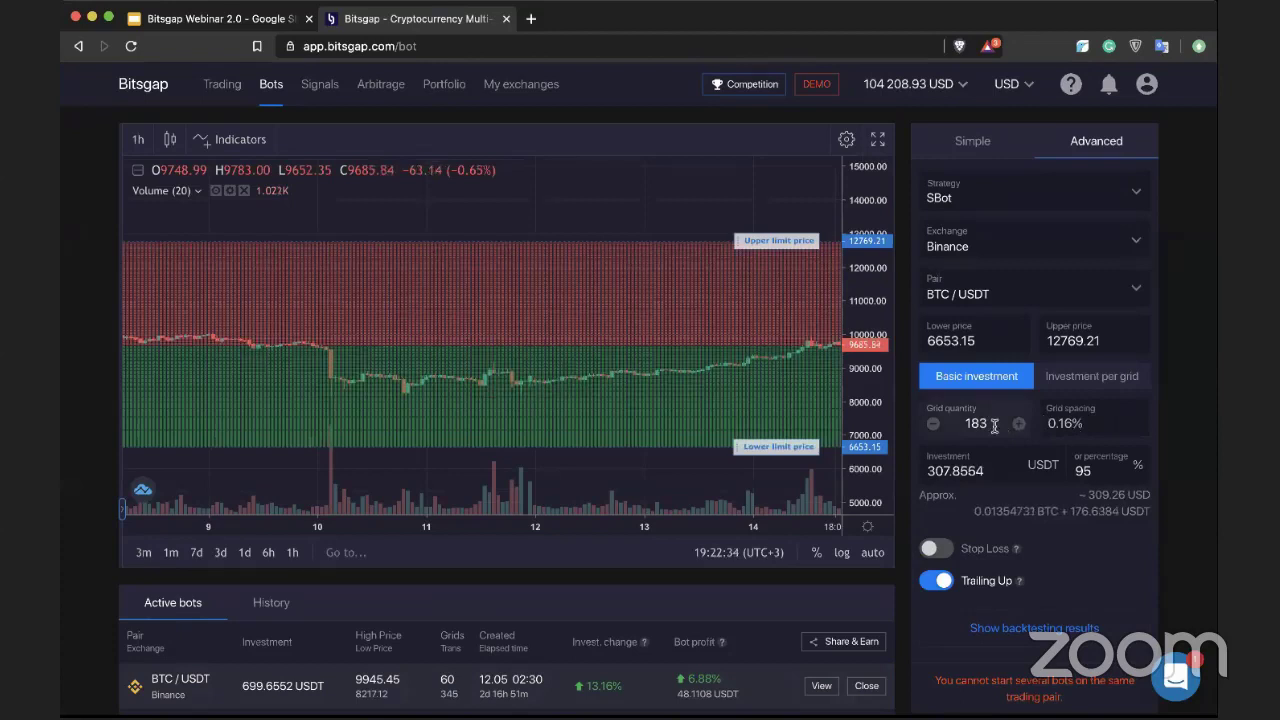
Set the SBot grid quantity to 200, and switch the strategy first to Classic bot and finally to Scalper (beta)
left_click_drag(995, 424, 950, 424)
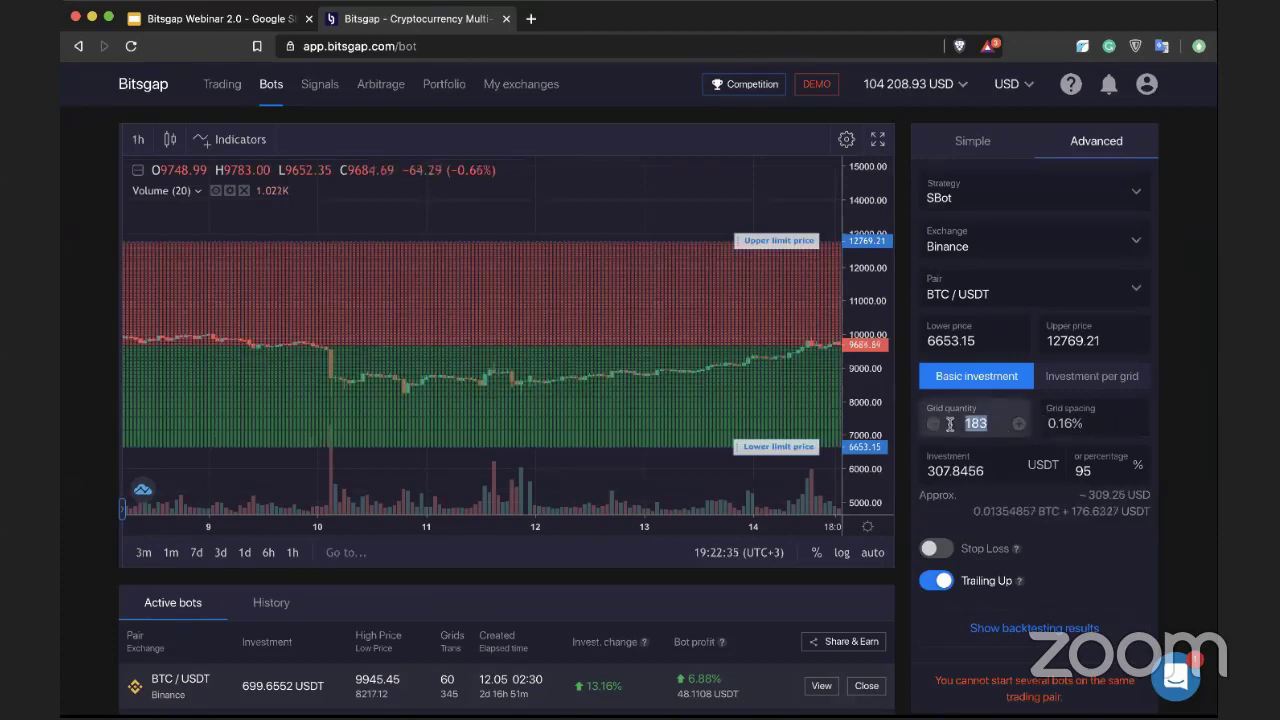
type("200")
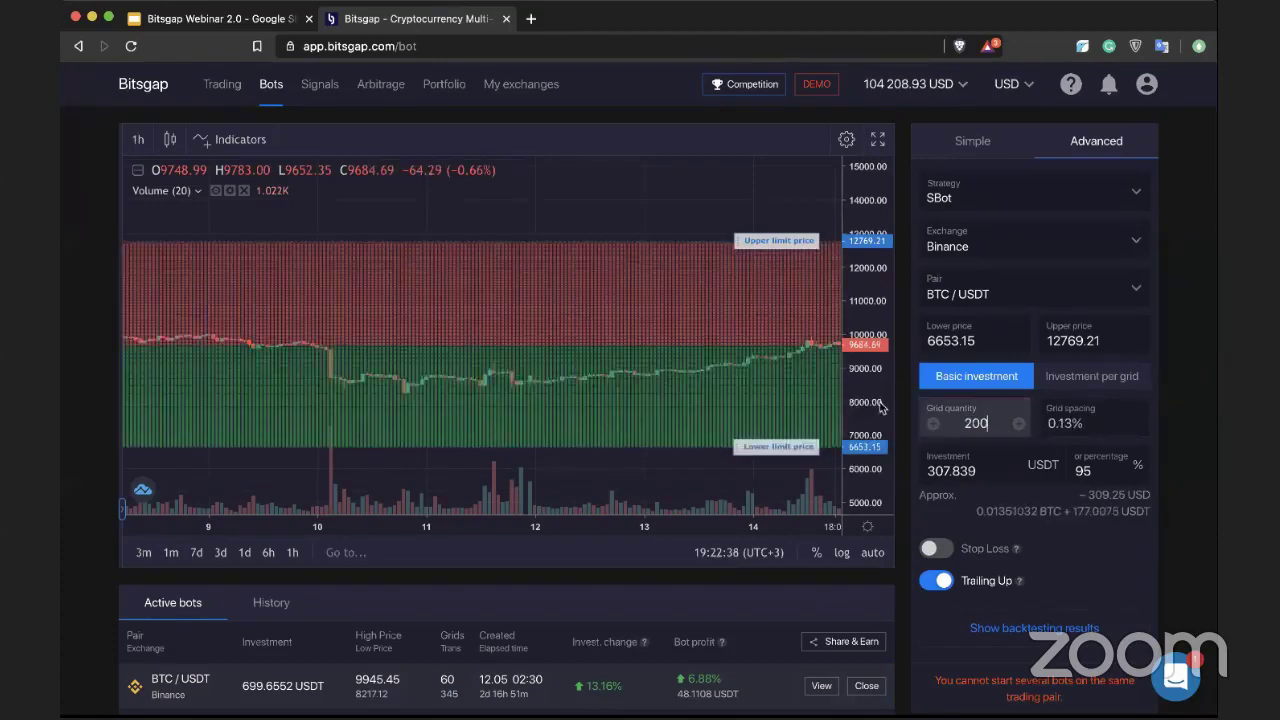
left_click(1020, 196)
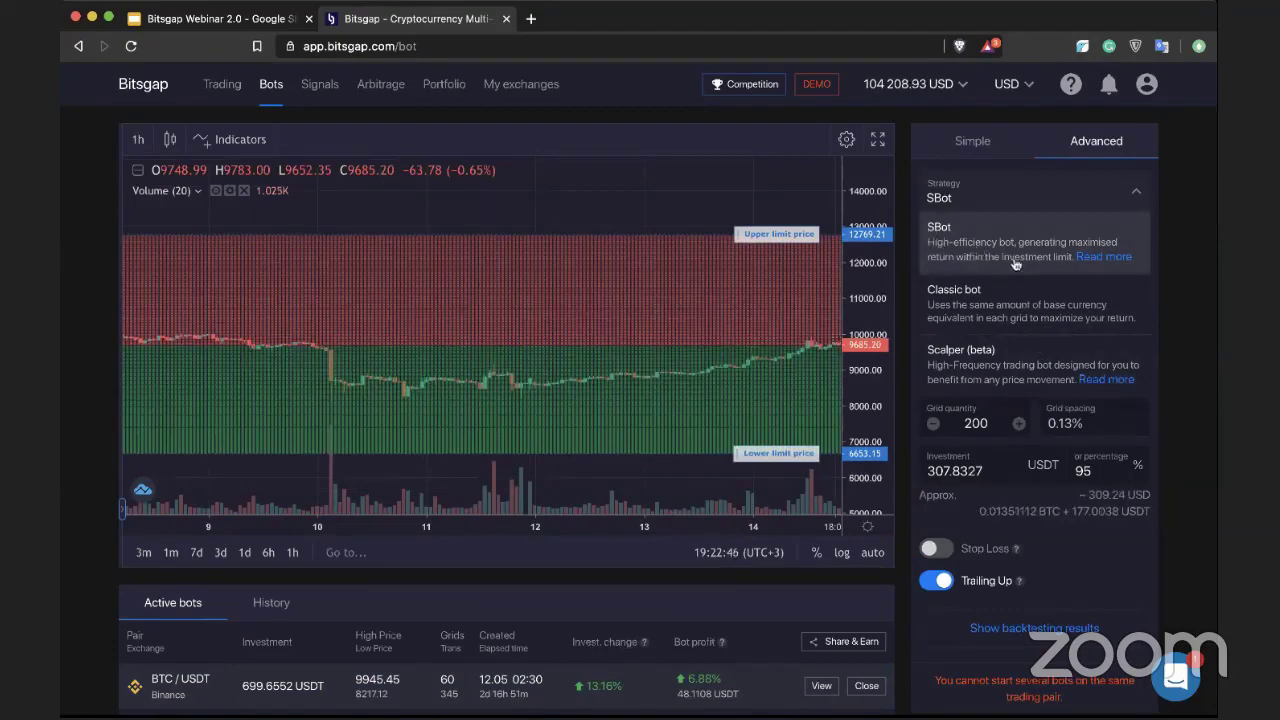
left_click(986, 305)
left_click(970, 197)
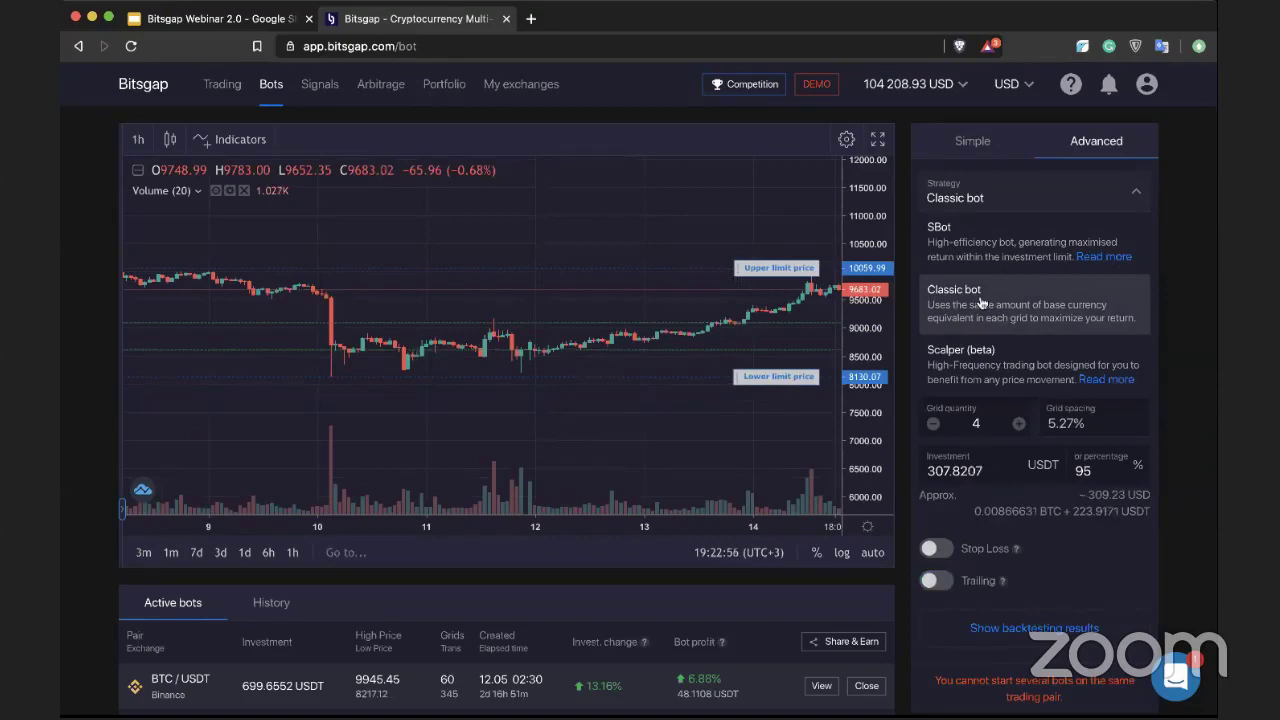
left_click(969, 358)
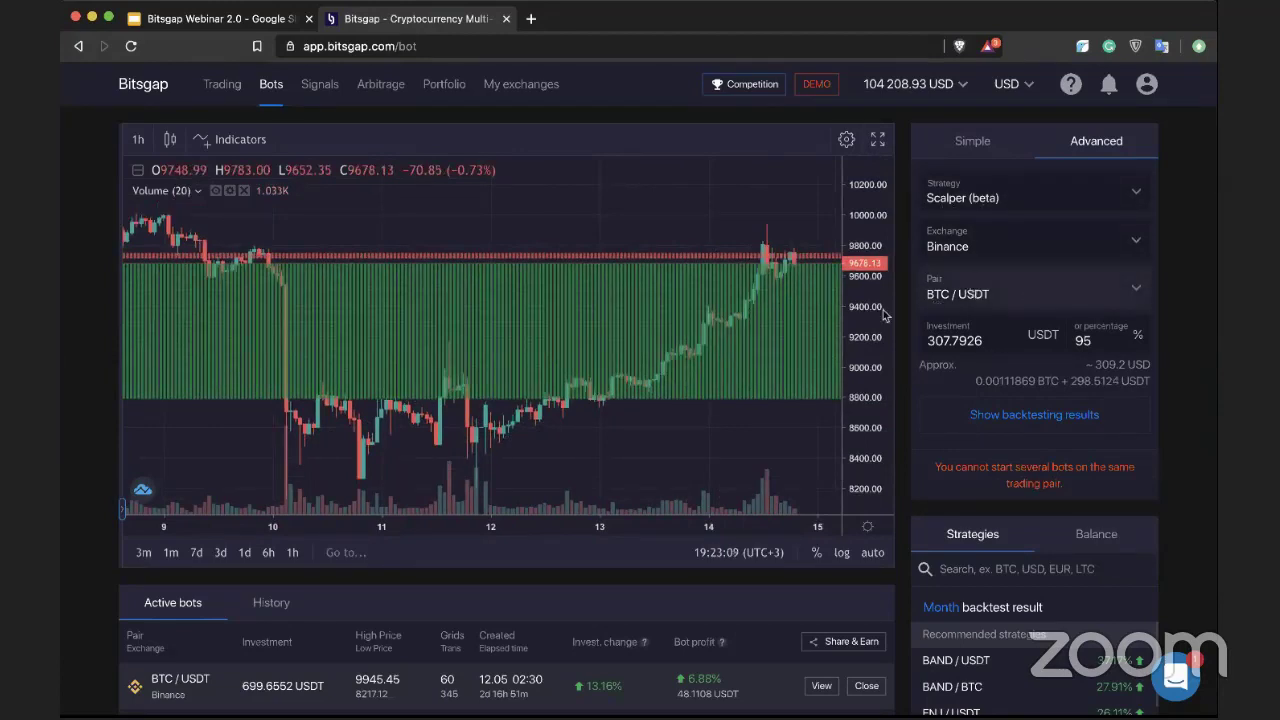
Switch to the Google Slides presentation and present the BNB/USDT SBot example with its grid quantity, investment, strategy, Trailing Up and minimum trade amounts
left_click(191, 22)
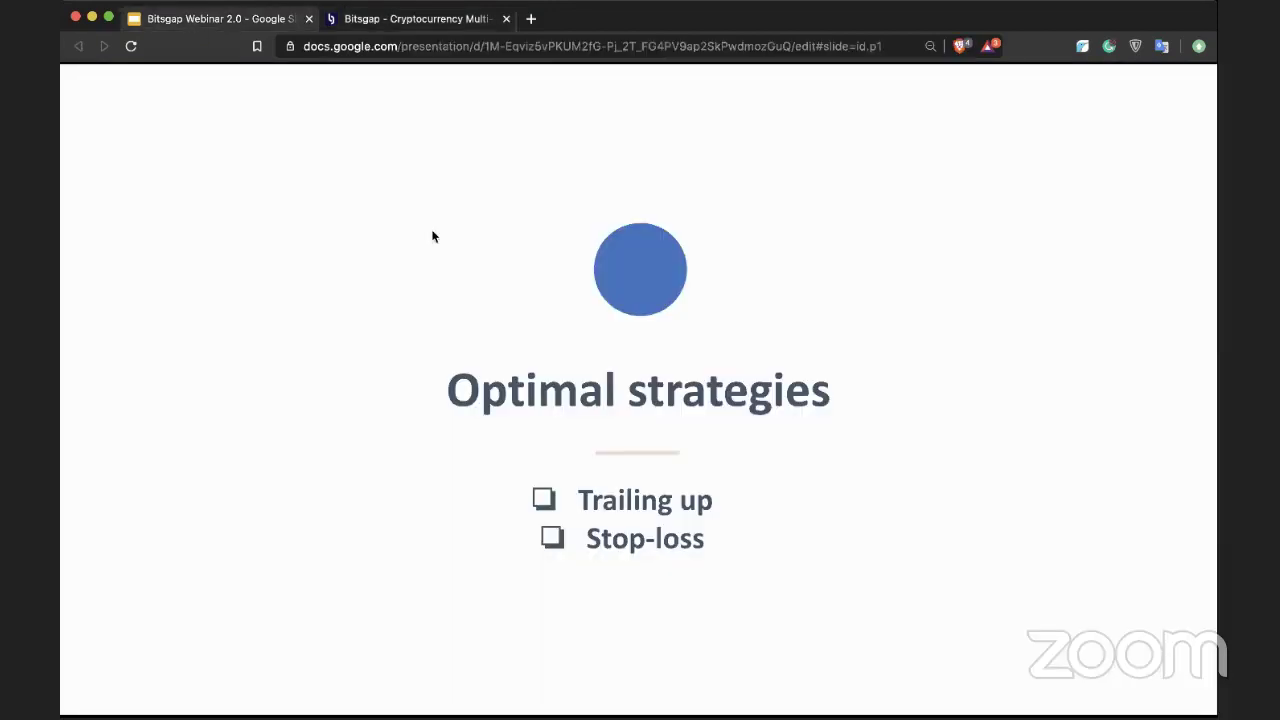
key("Right")
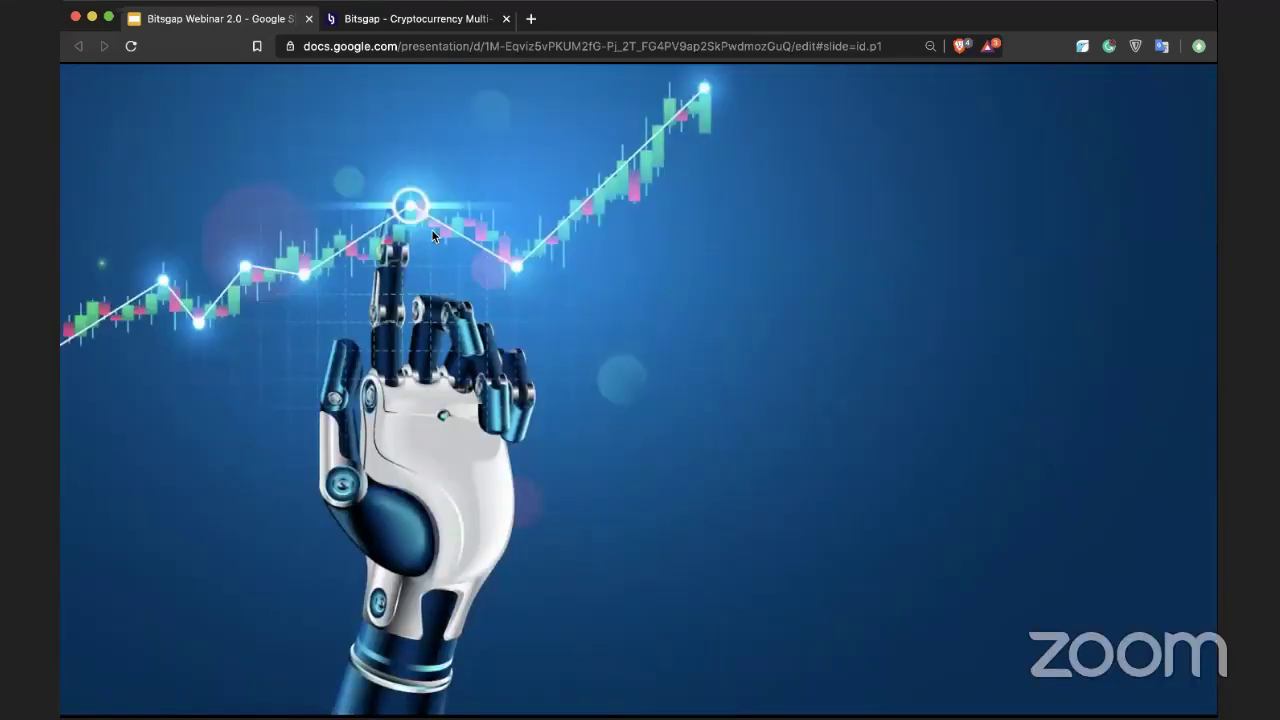
key("Right")
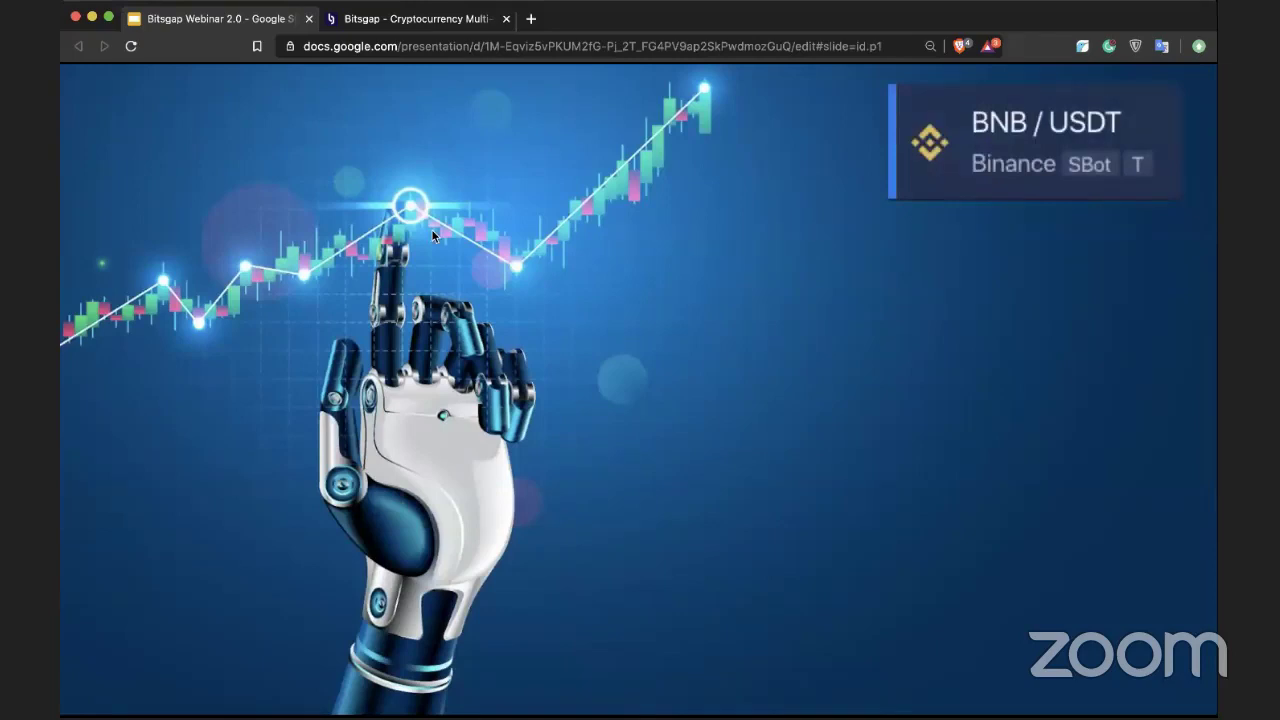
key("Right")
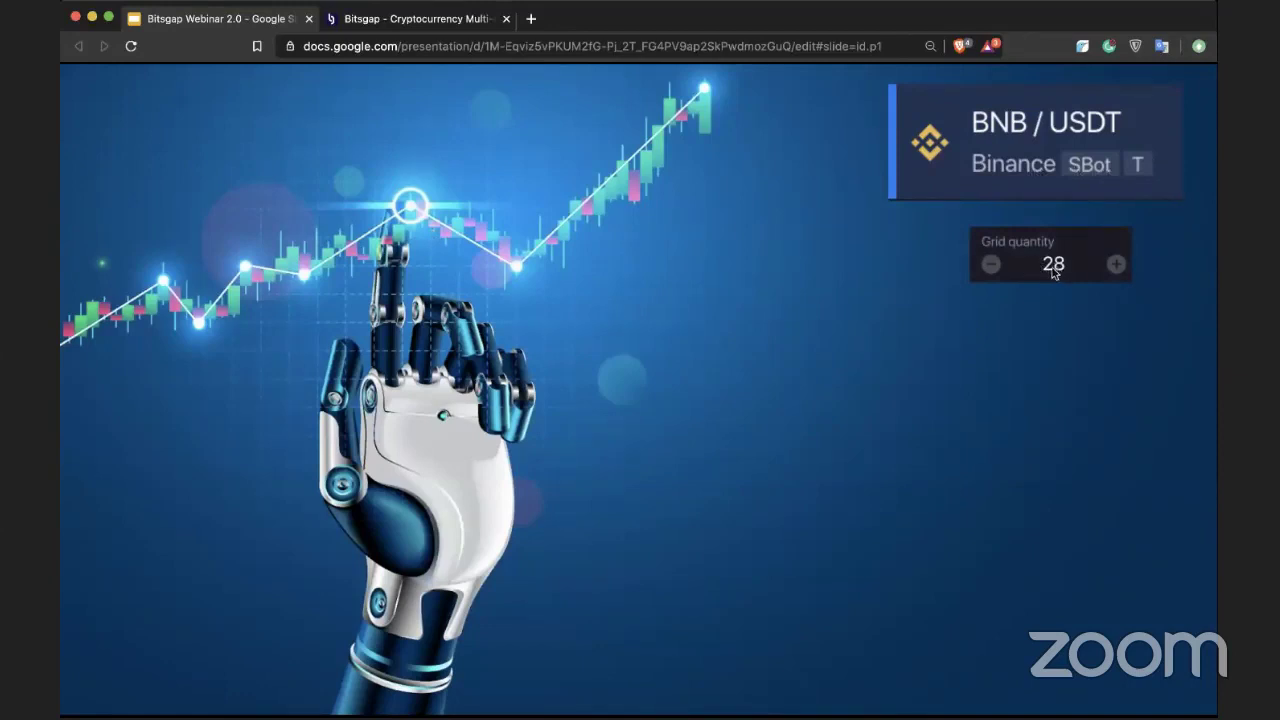
key("Right")
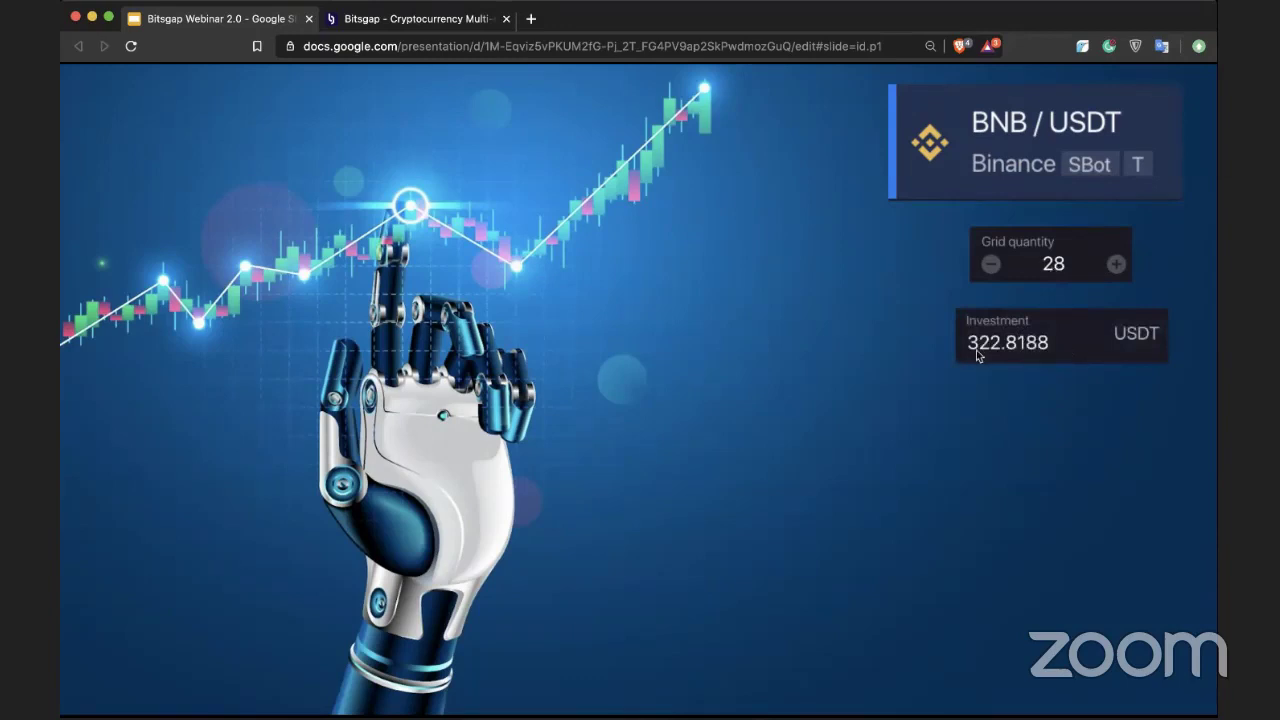
key("Right")
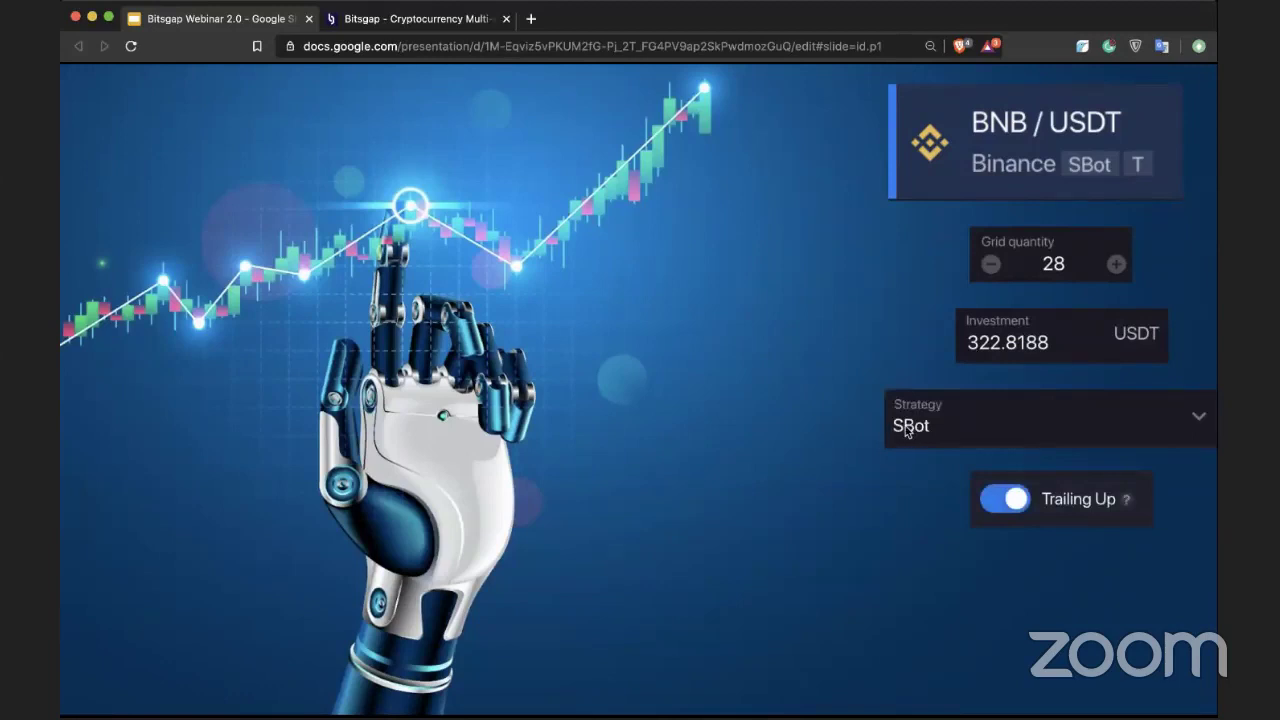
key("Left")
key("Right")
key("Right")
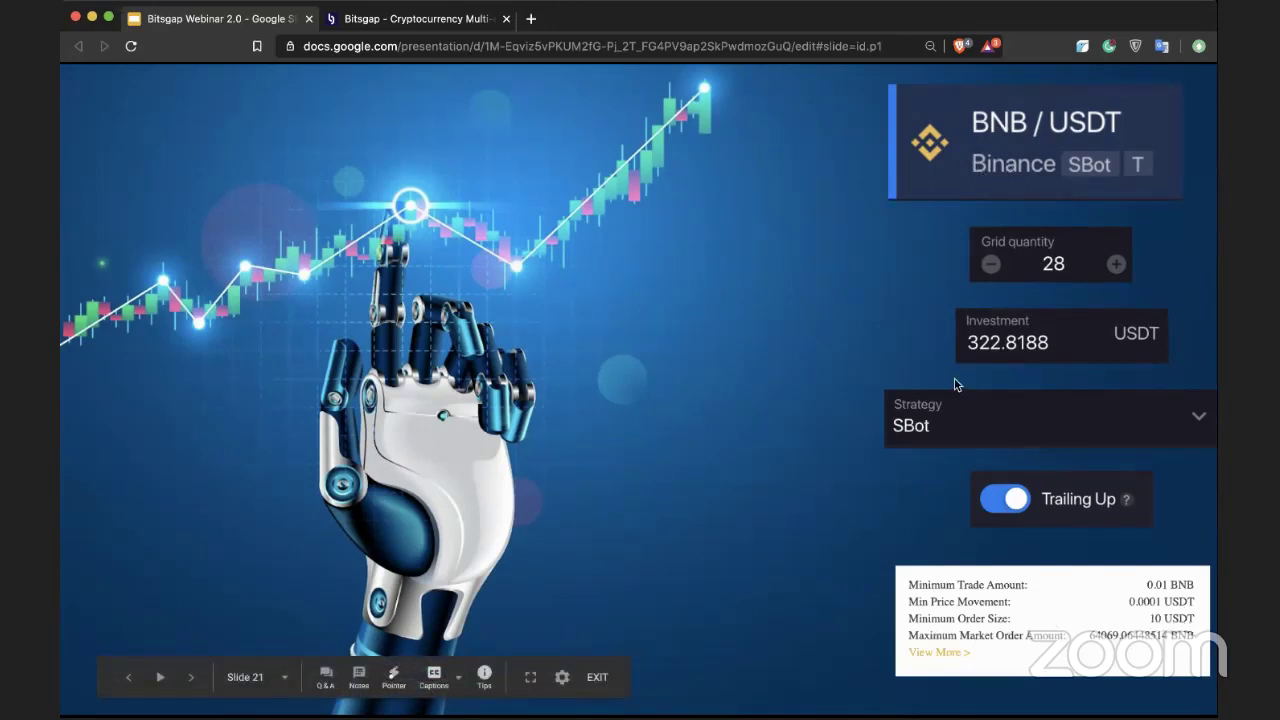
Glance at the Bitsgap bot page, return to the slides and advance to the BNB/USDT bot's trade chart
left_click(420, 18)
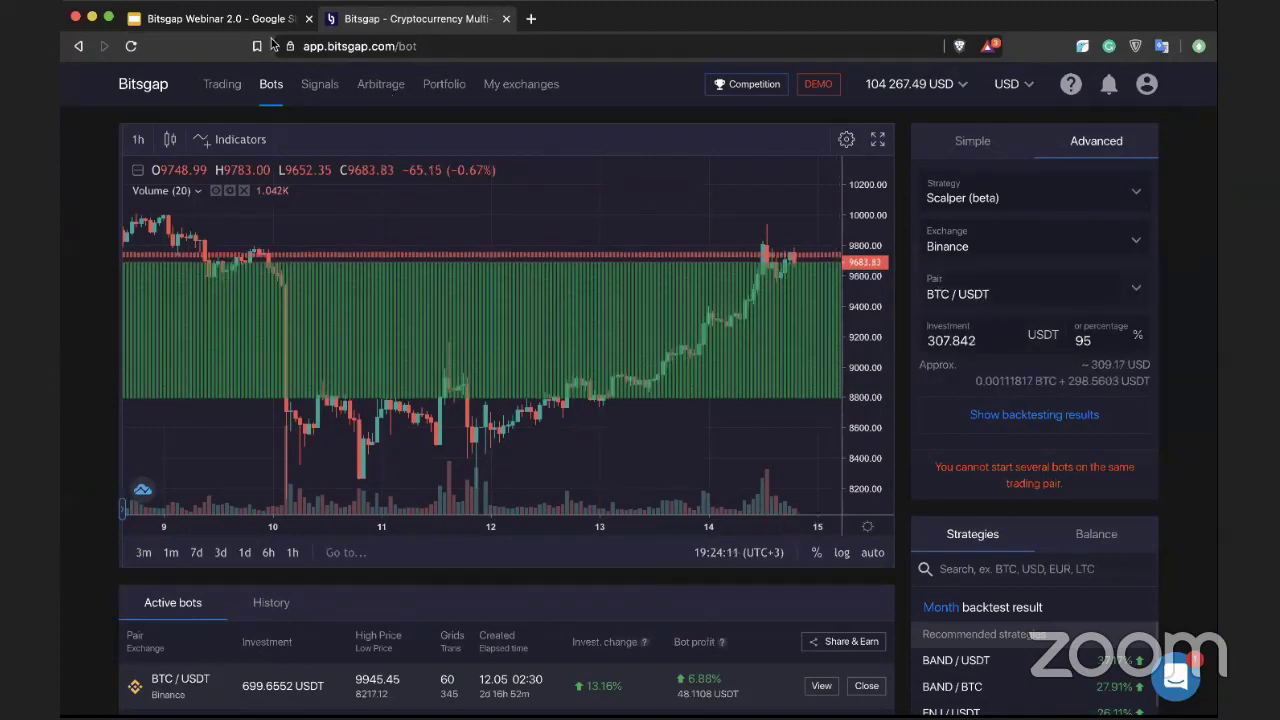
left_click(236, 22)
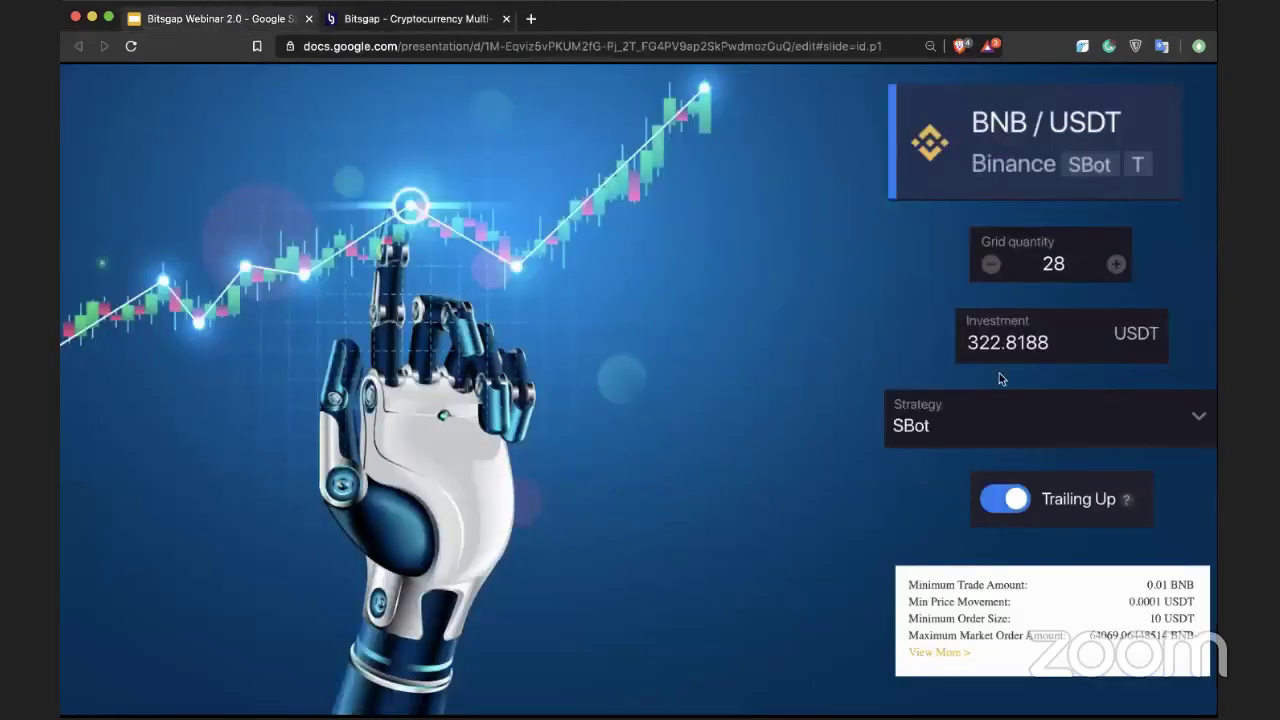
key("Right")
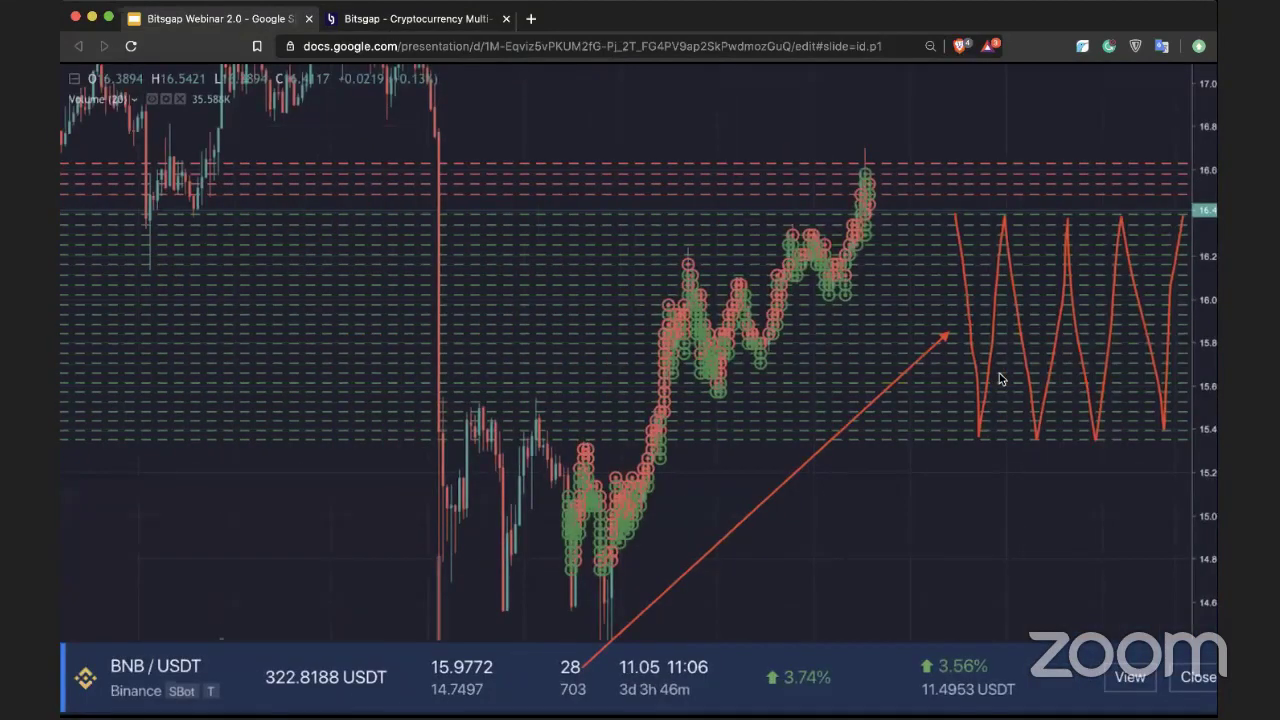
Switch to Bitsgap and turn off the account's demo mode
left_click(405, 20)
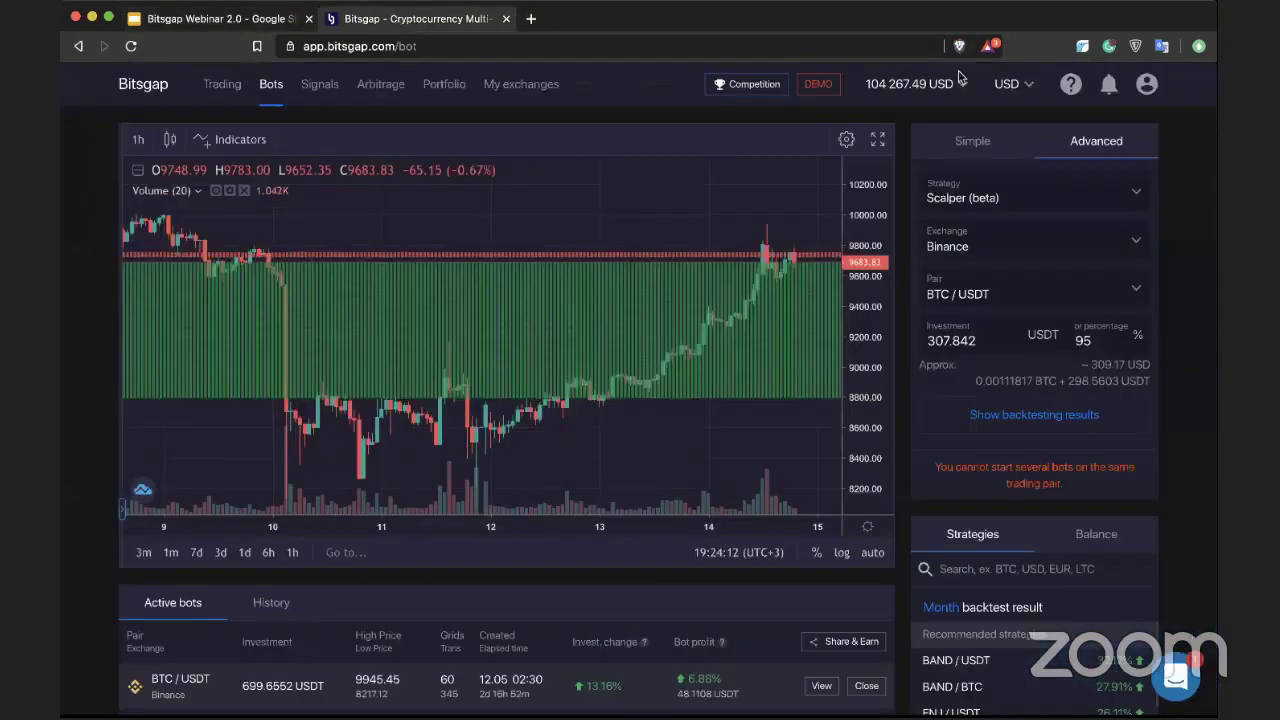
left_click(1147, 85)
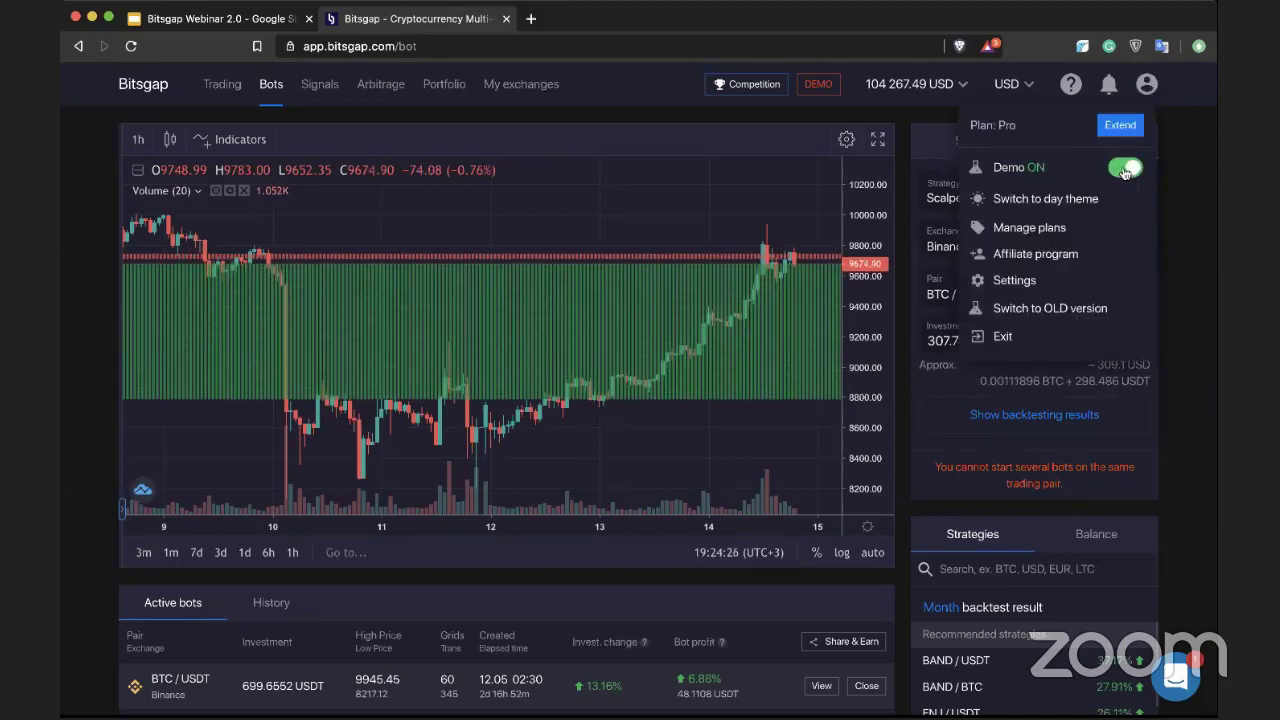
left_click(1124, 172)
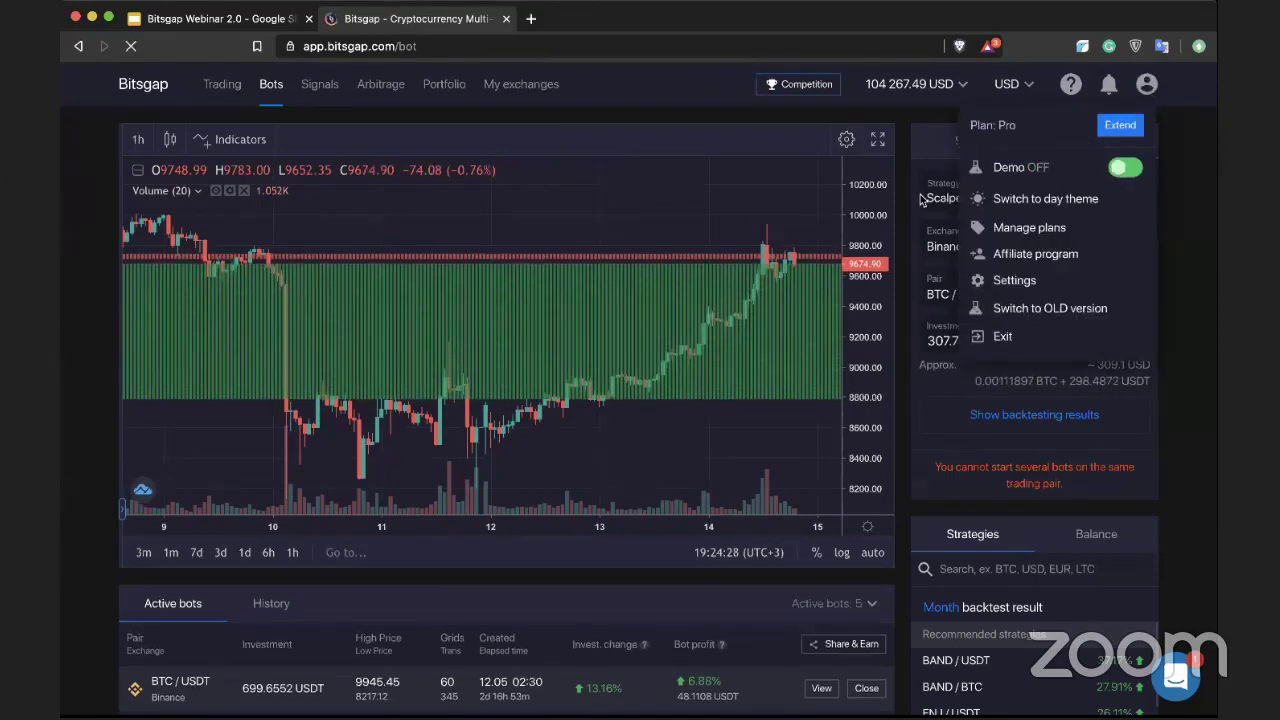
left_click(1125, 169)
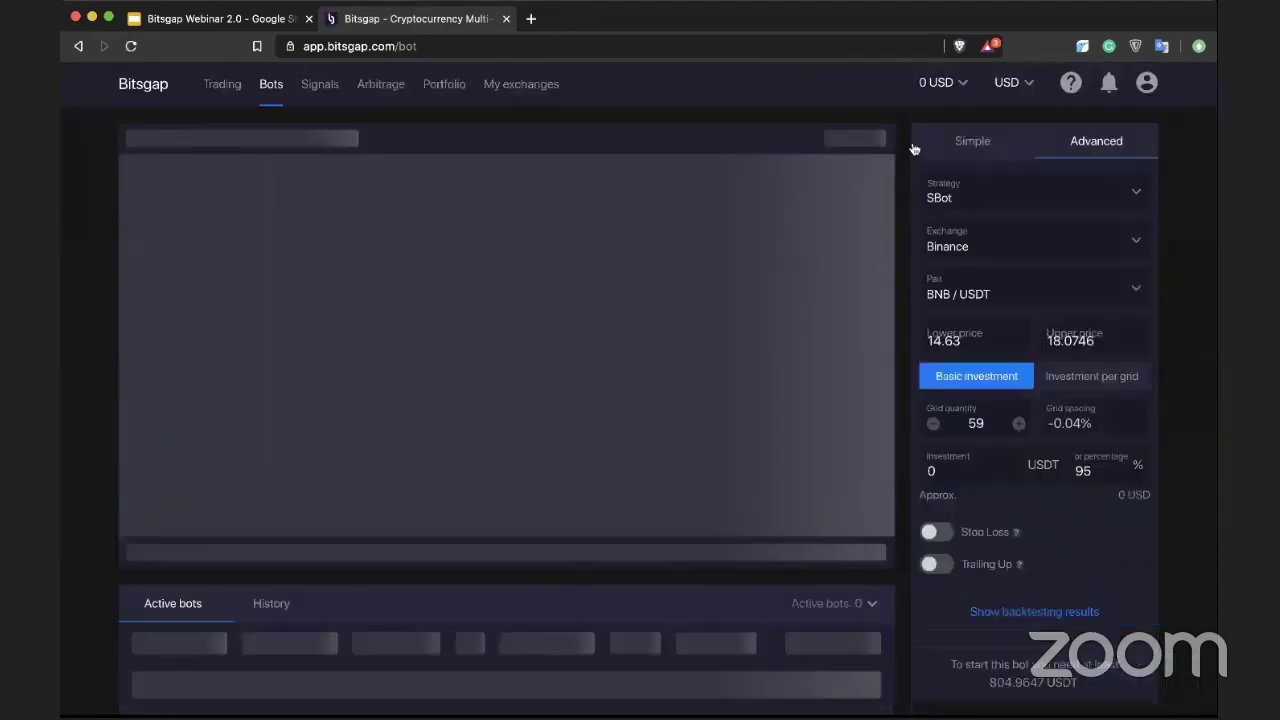
Examine the live active bots and the BNB/USDT bot's order chart, and compare it with the presentation slide
scroll(421, 430, "down", 2)
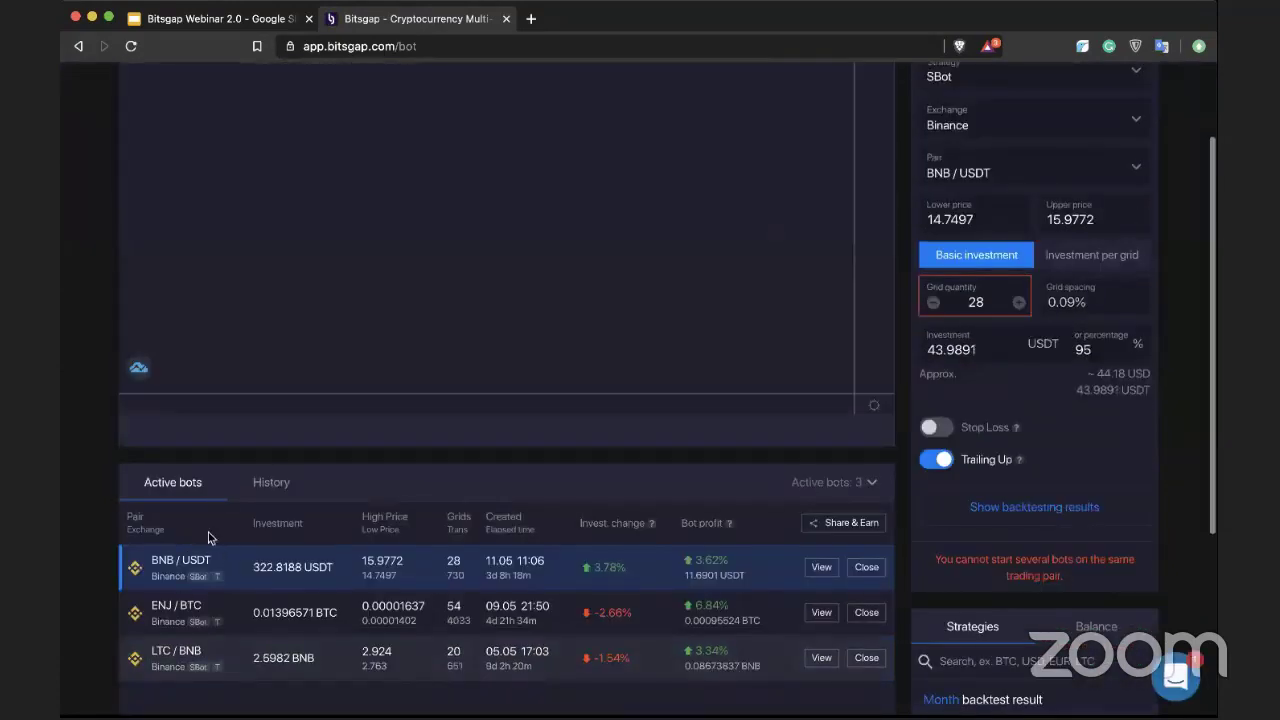
scroll(197, 555, "up", 1)
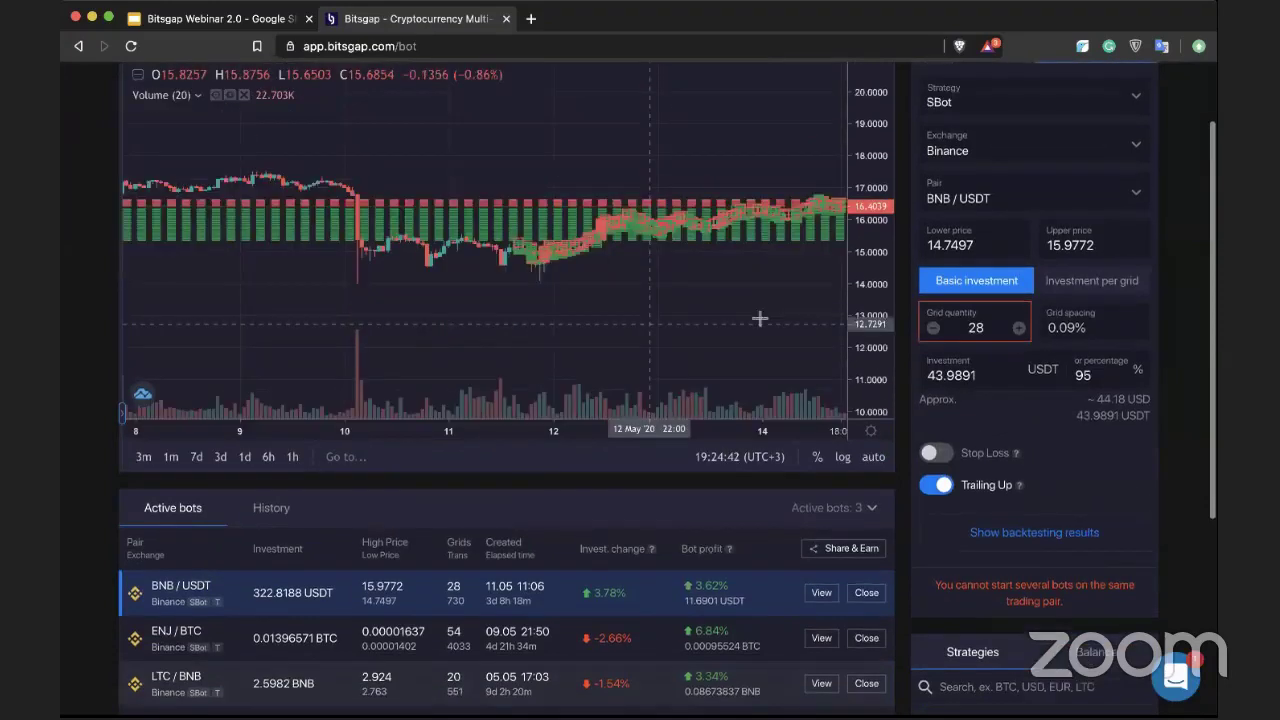
left_click_drag(735, 262, 614, 289)
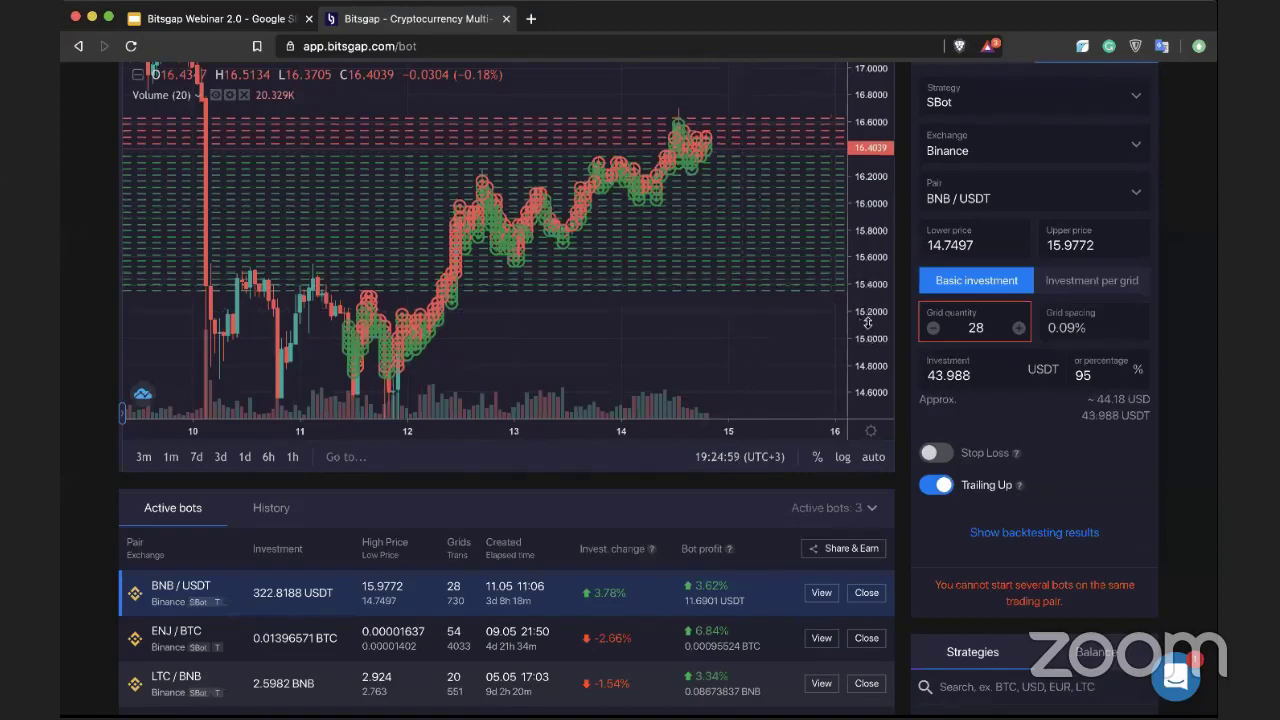
left_click(250, 18)
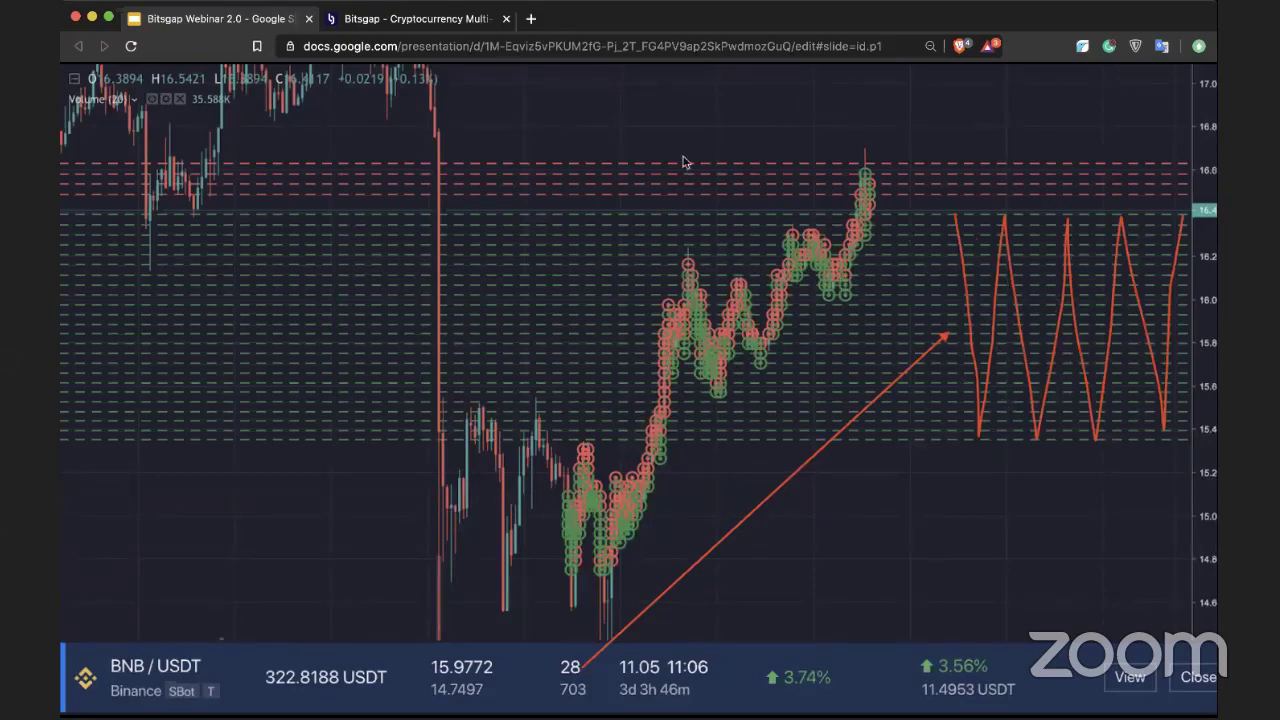
Return to Bitsgap, view the BNB/USDT bot's details, examine the BNB and USDT amounts held in open orders, and close the details
left_click(448, 18)
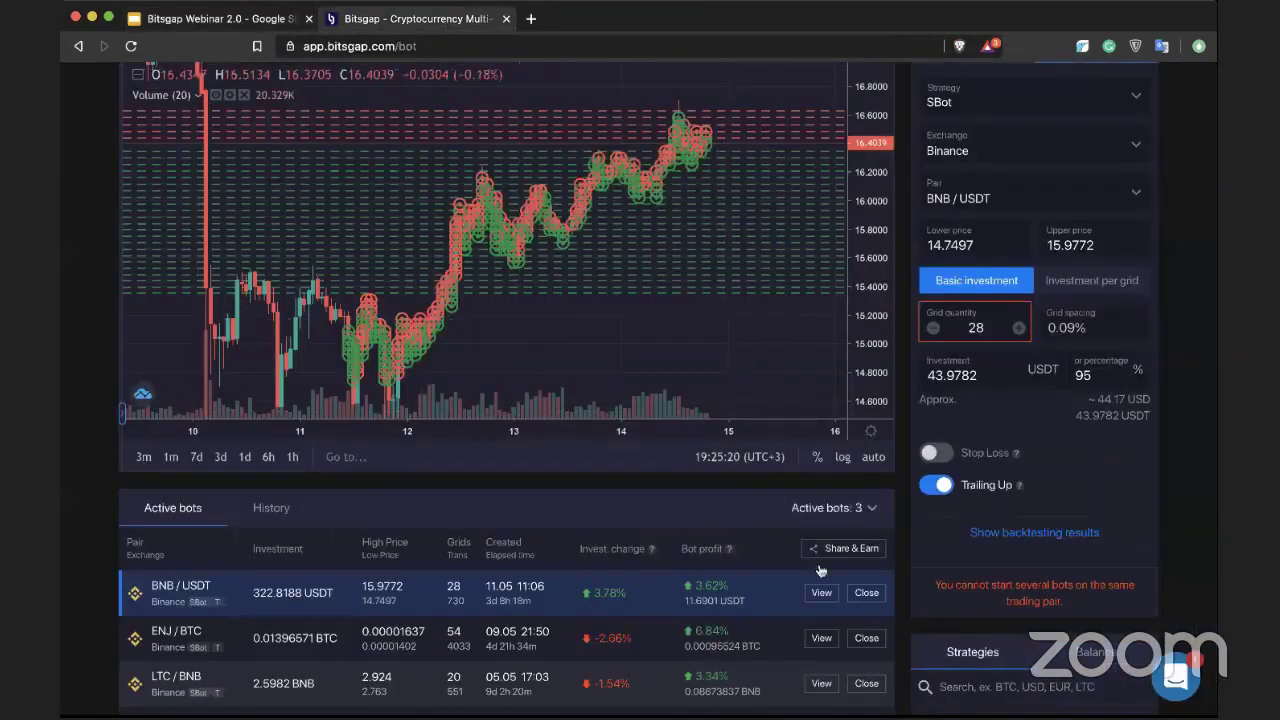
scroll(813, 580, "up", 1)
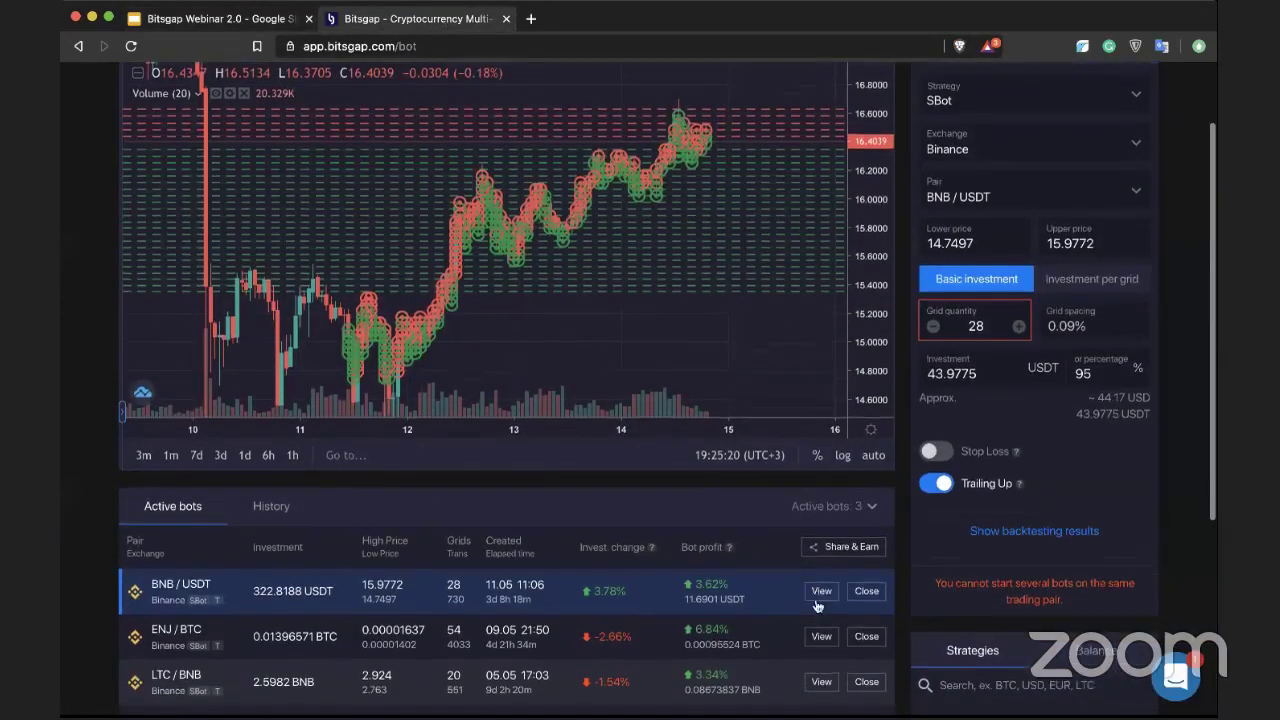
left_click(818, 599)
left_click_drag(659, 177, 701, 172)
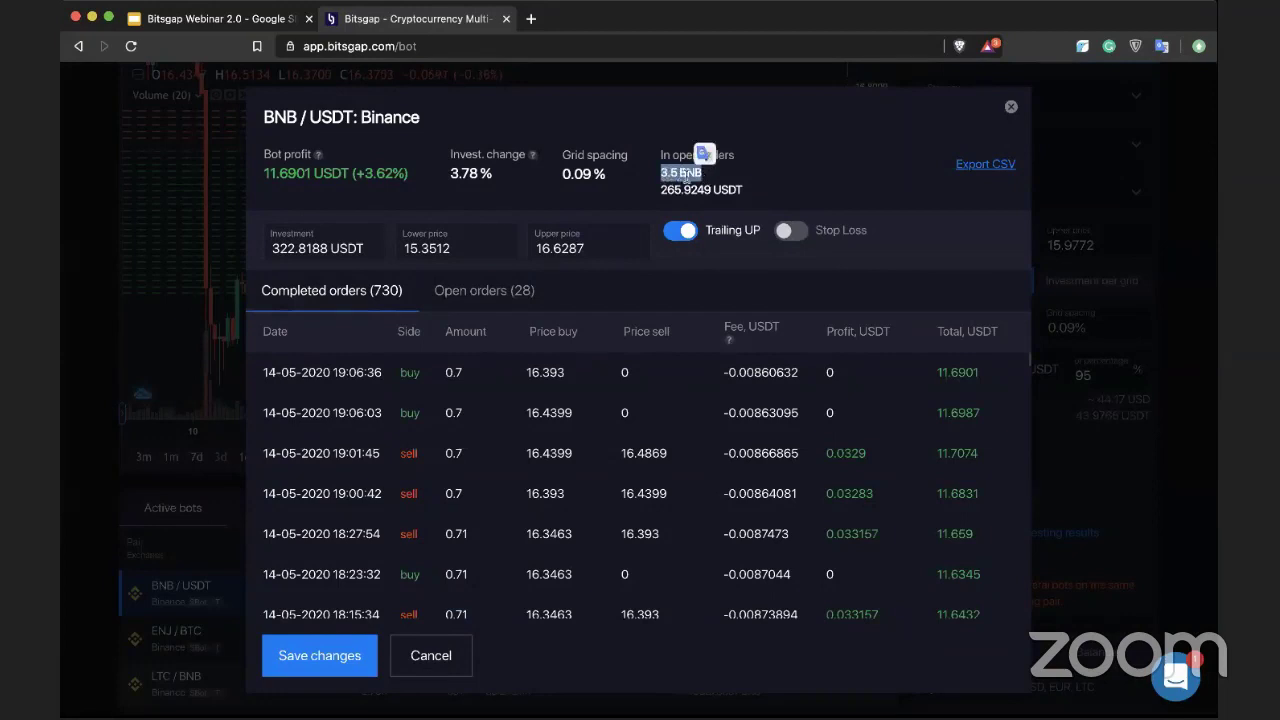
left_click(748, 175)
left_click_drag(659, 189, 763, 187)
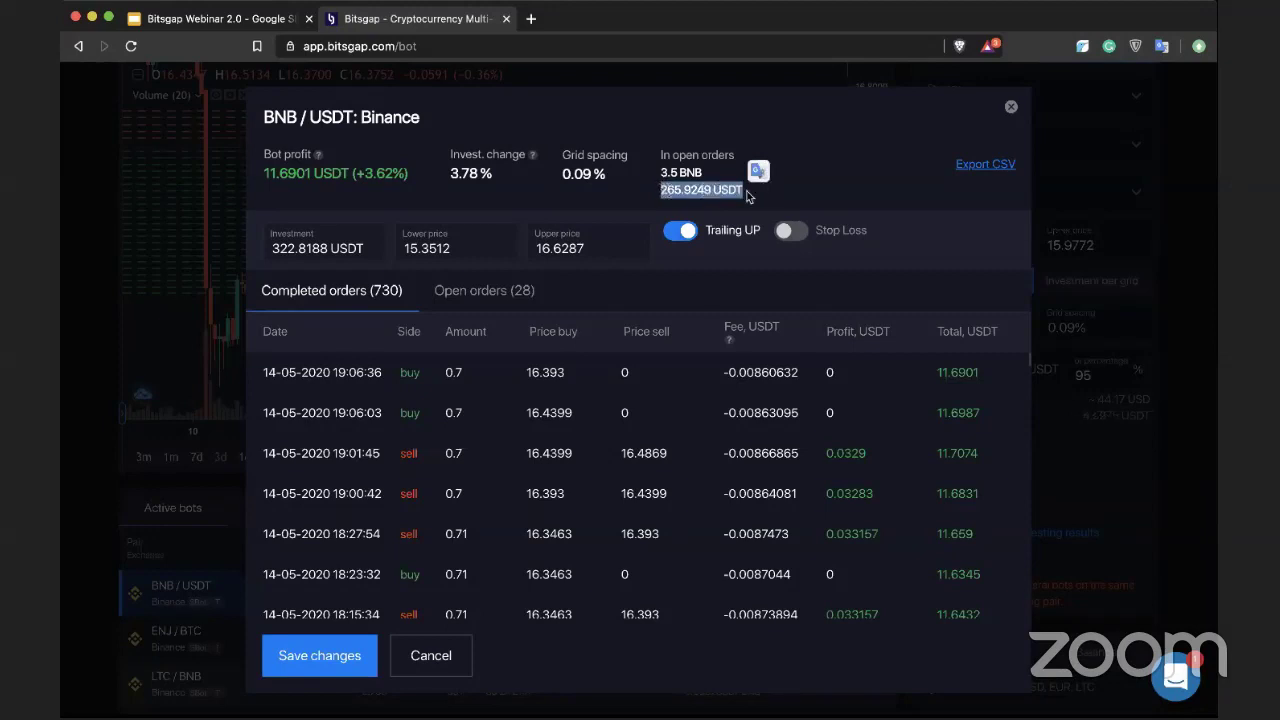
left_click(824, 189)
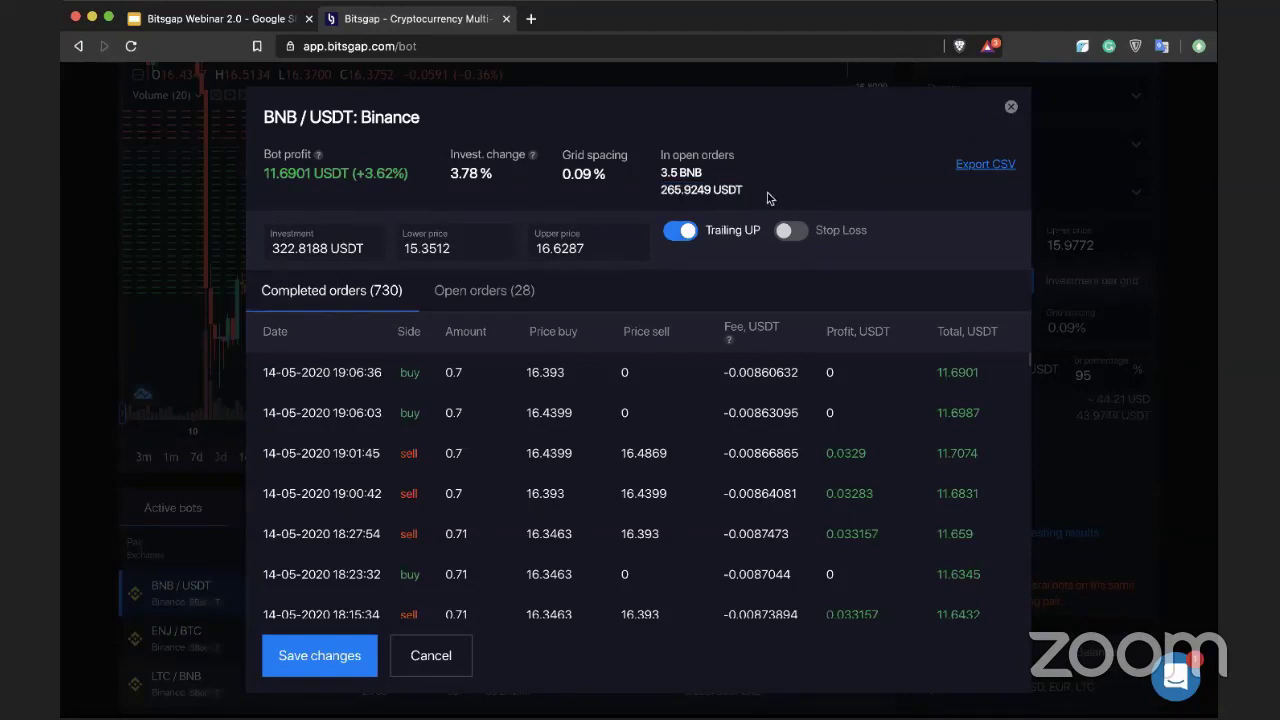
left_click_drag(660, 189, 744, 190)
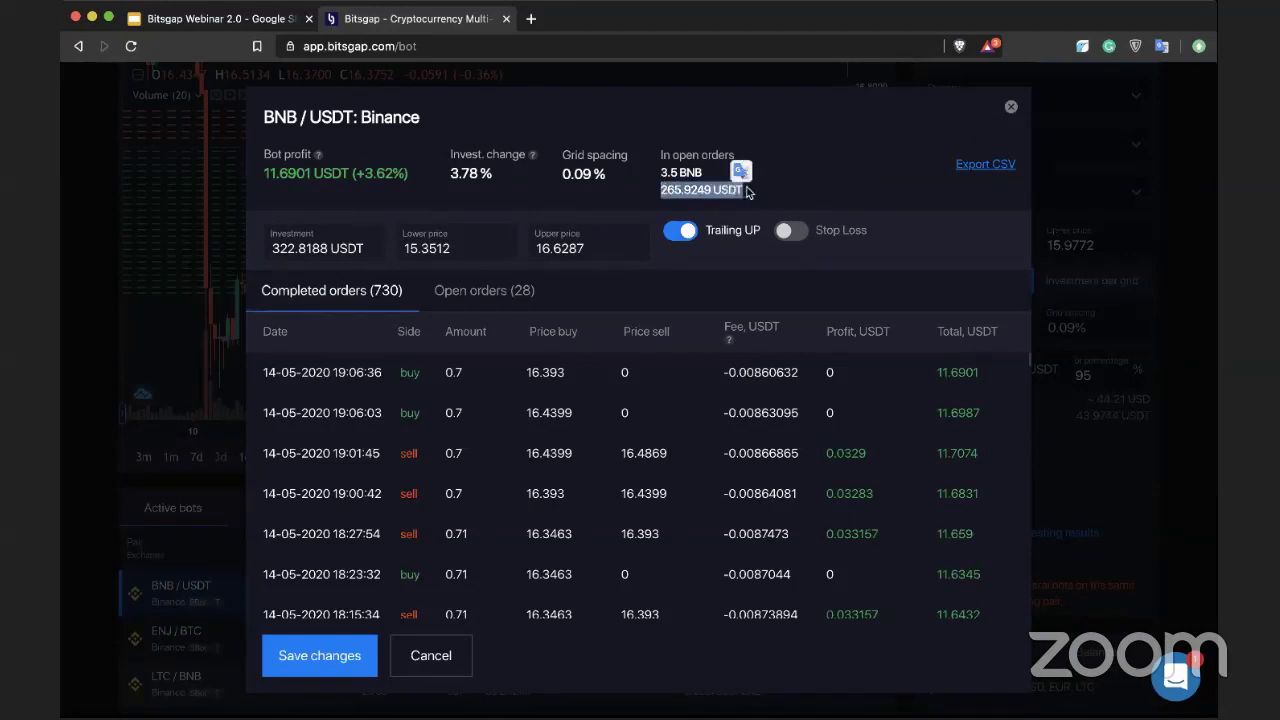
left_click(1011, 108)
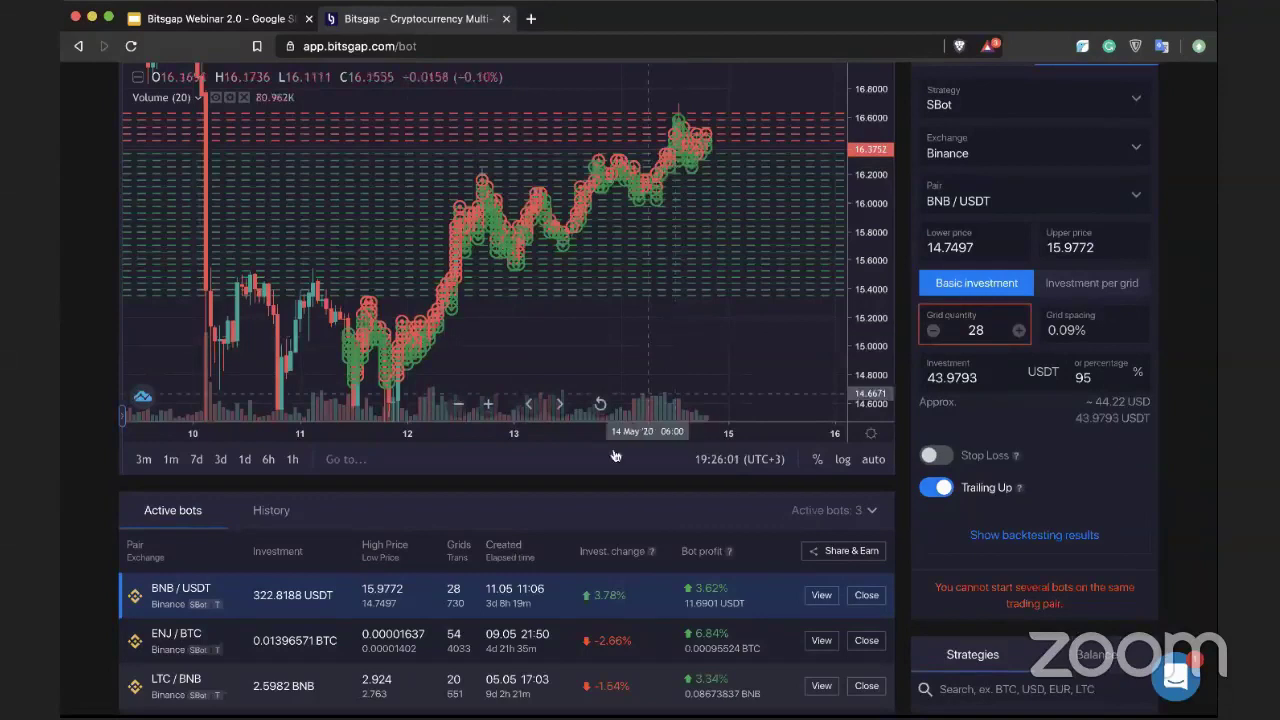
Set the grid quantity for BNB/USDT to 70 to examine its grid spacing, and return to the slides
scroll(540, 512, "down", 1)
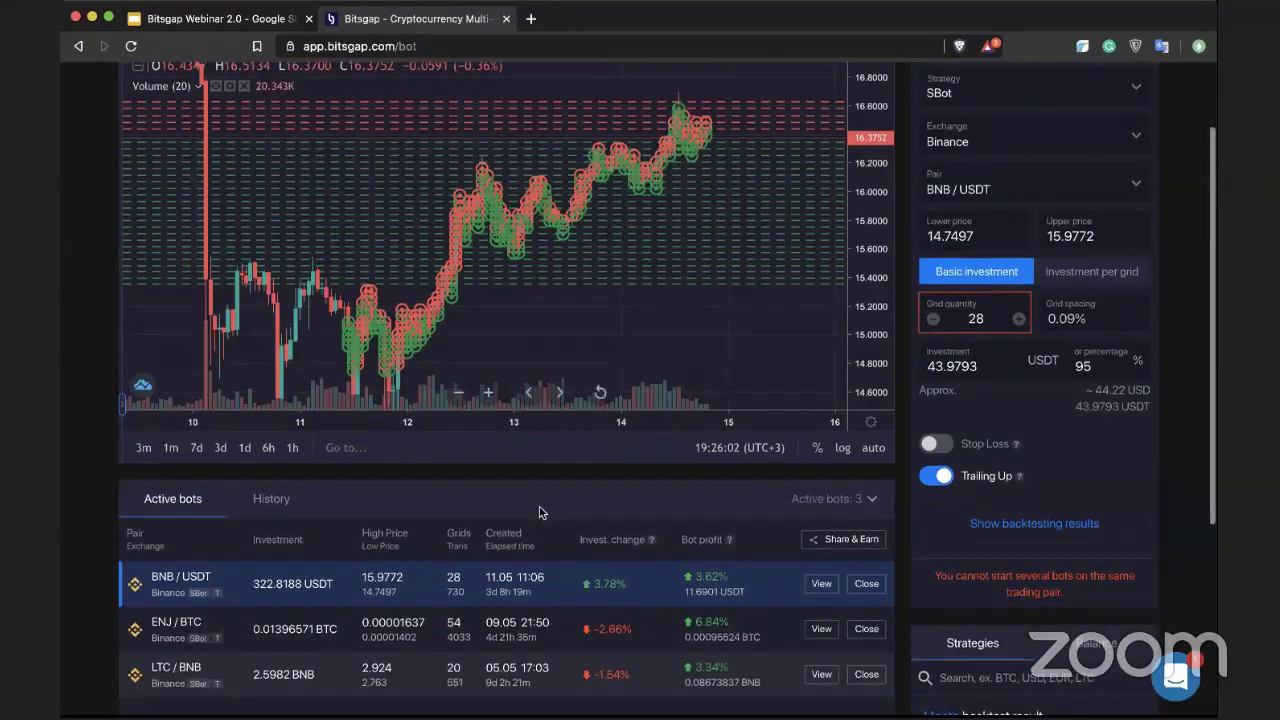
scroll(520, 480, "down", 2)
scroll(513, 464, "up", 4)
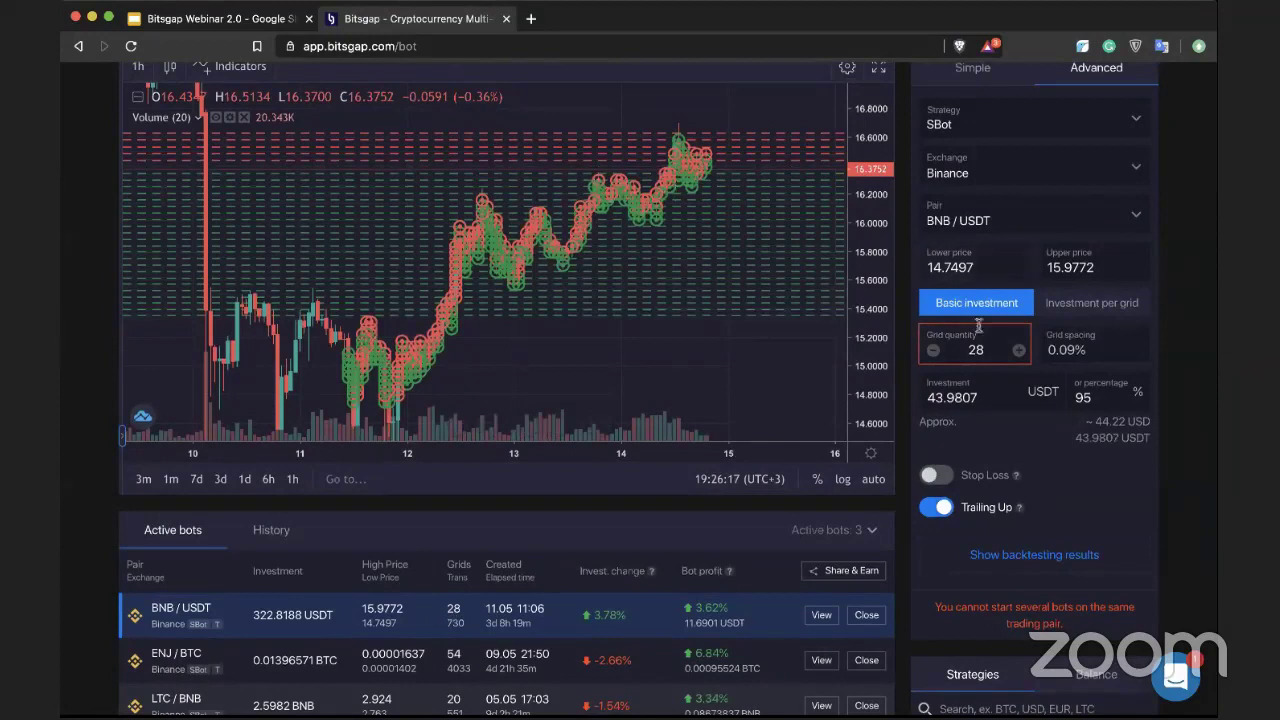
double_click(1003, 349)
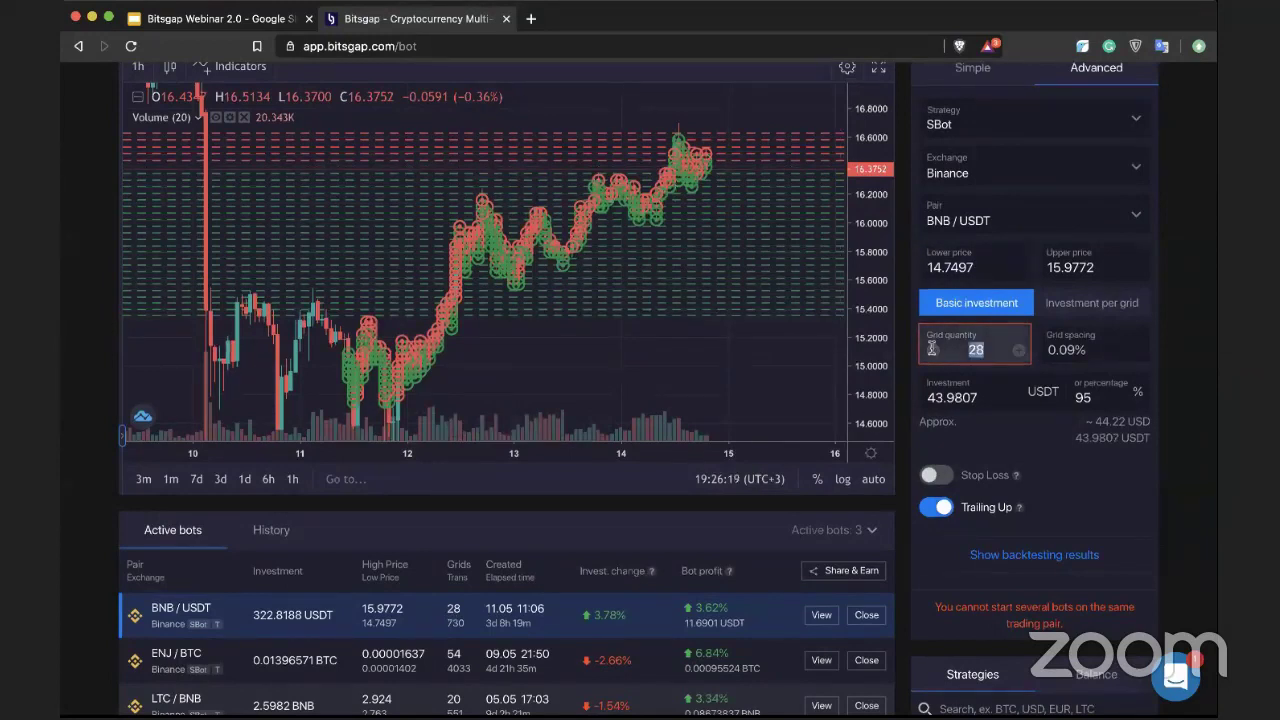
type("70")
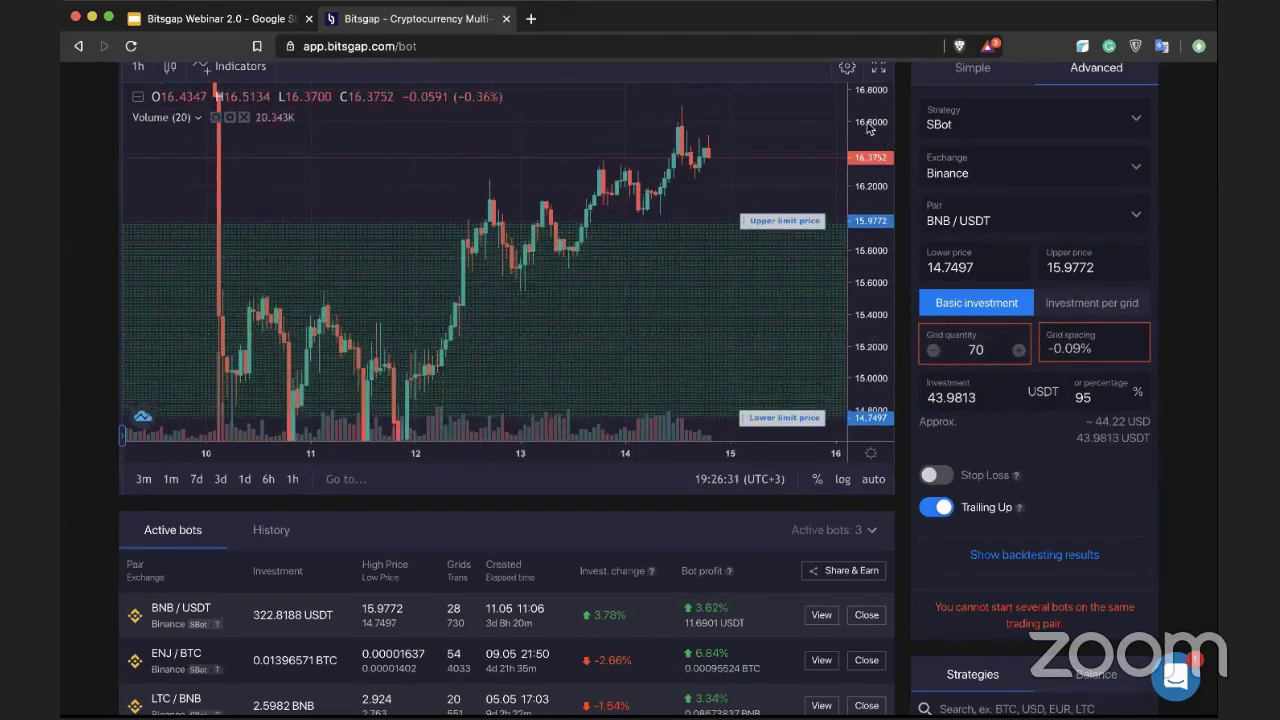
left_click(202, 22)
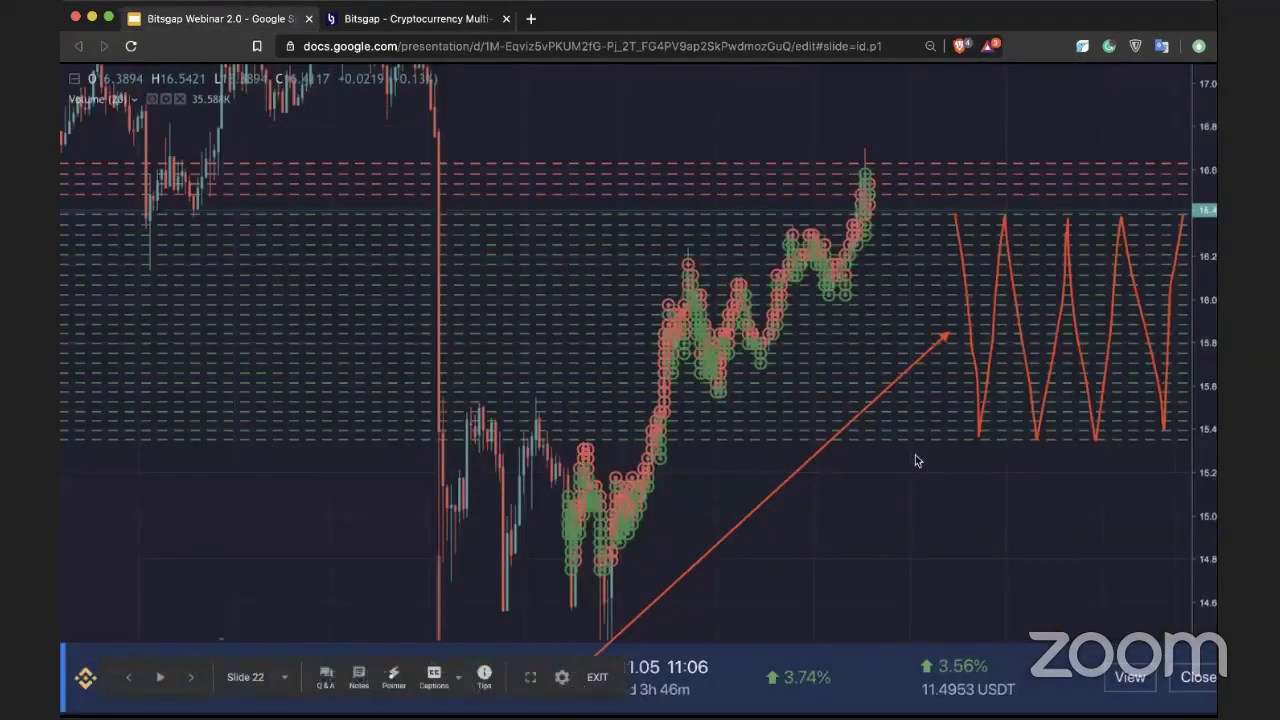
Switch to Bitsgap and examine the BNB/USDT bot's upper and lower price limits and its Trailing Up option
left_click(393, 20)
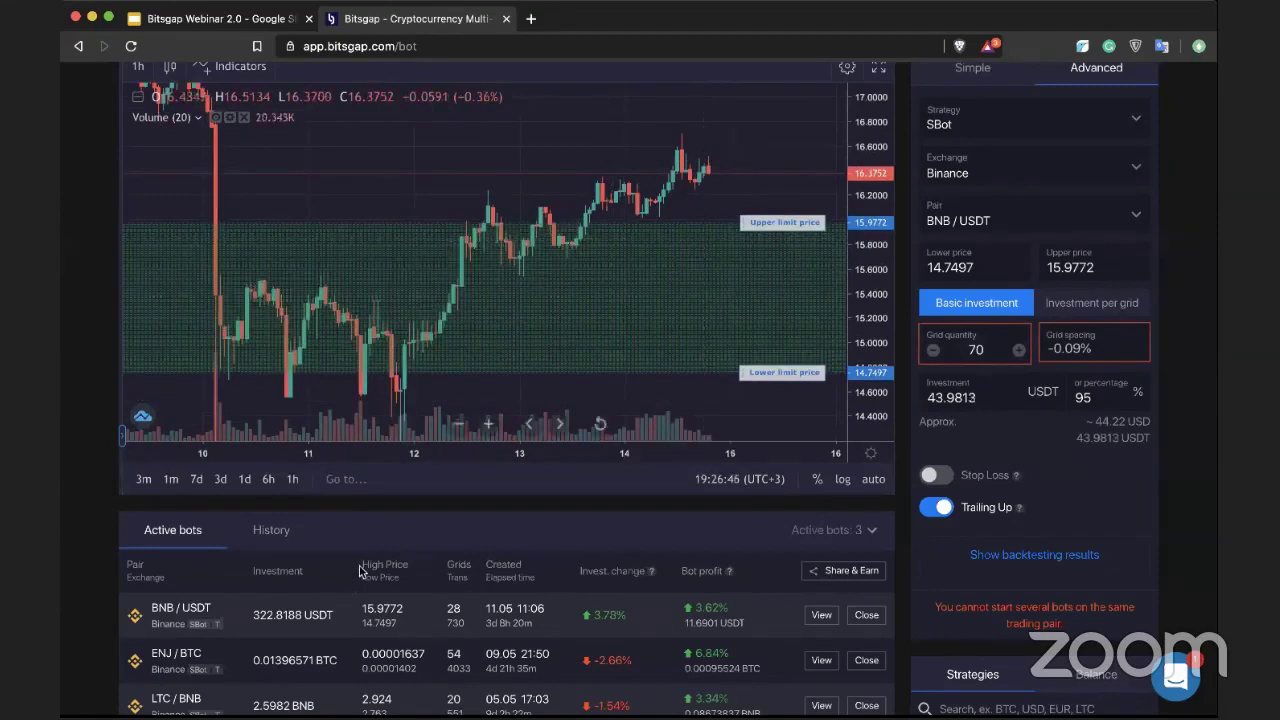
left_click_drag(362, 567, 410, 567)
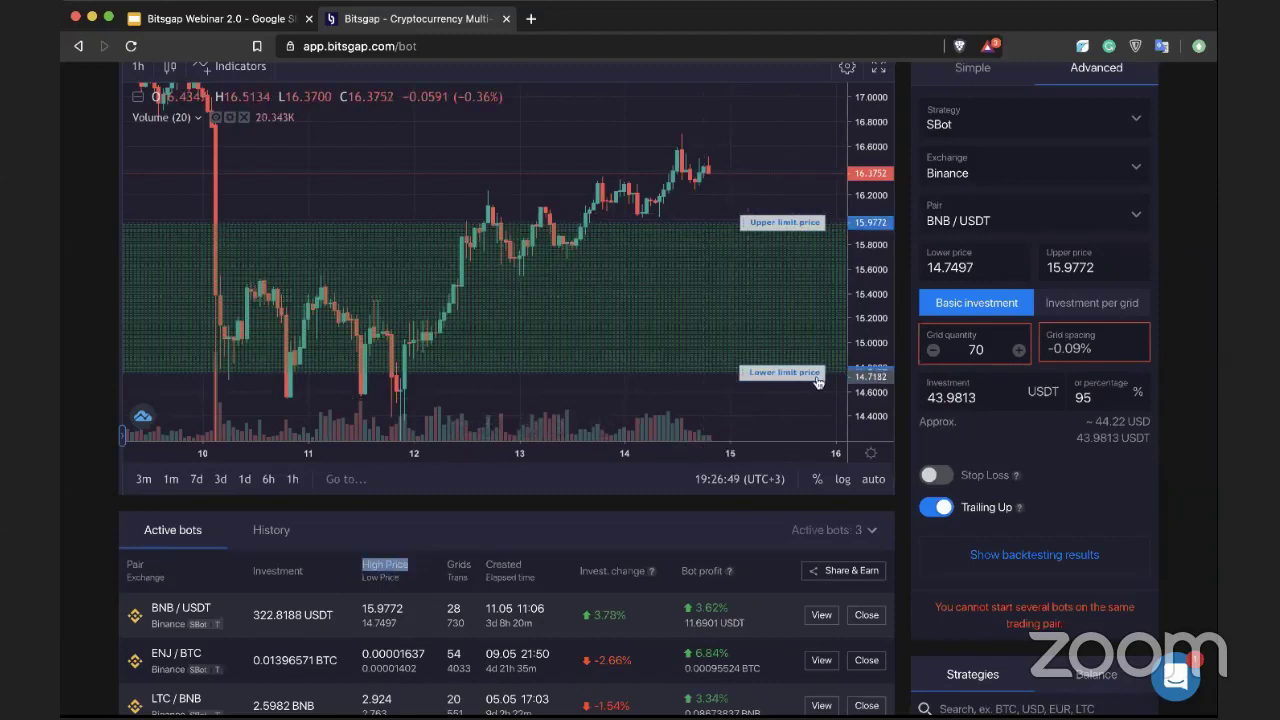
left_click_drag(530, 390, 531, 380)
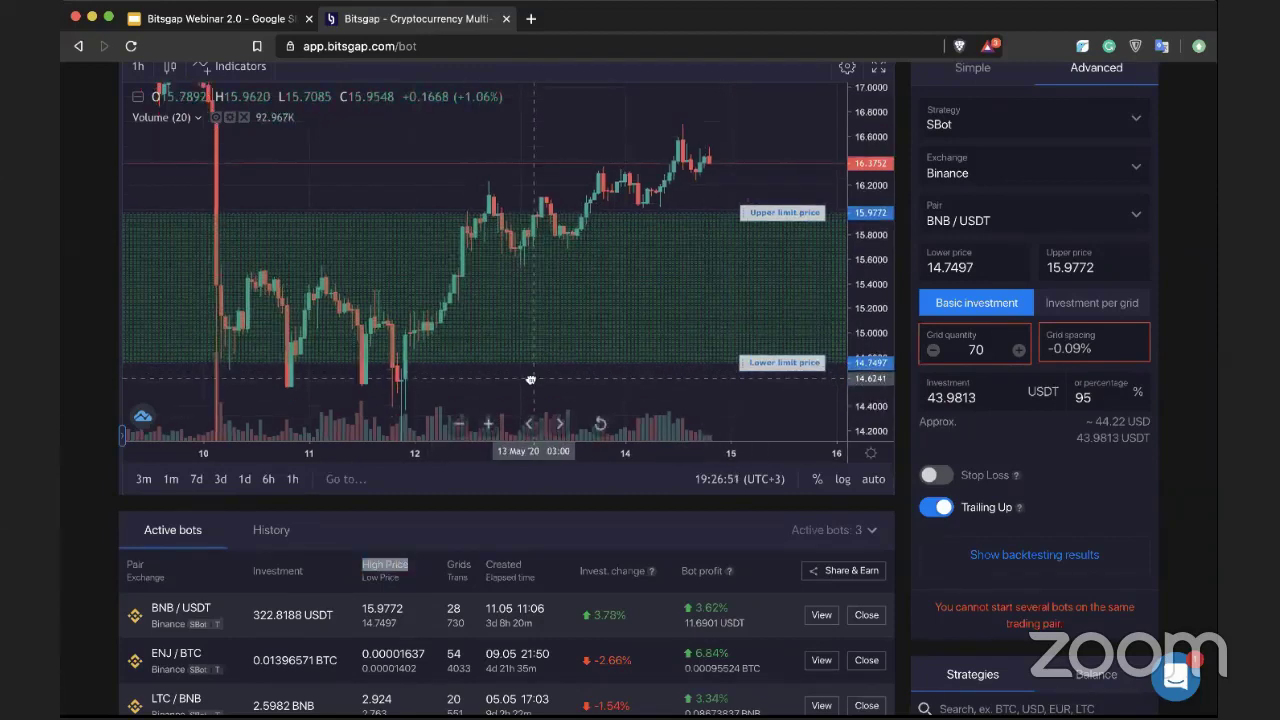
left_click(945, 510)
left_click(945, 510)
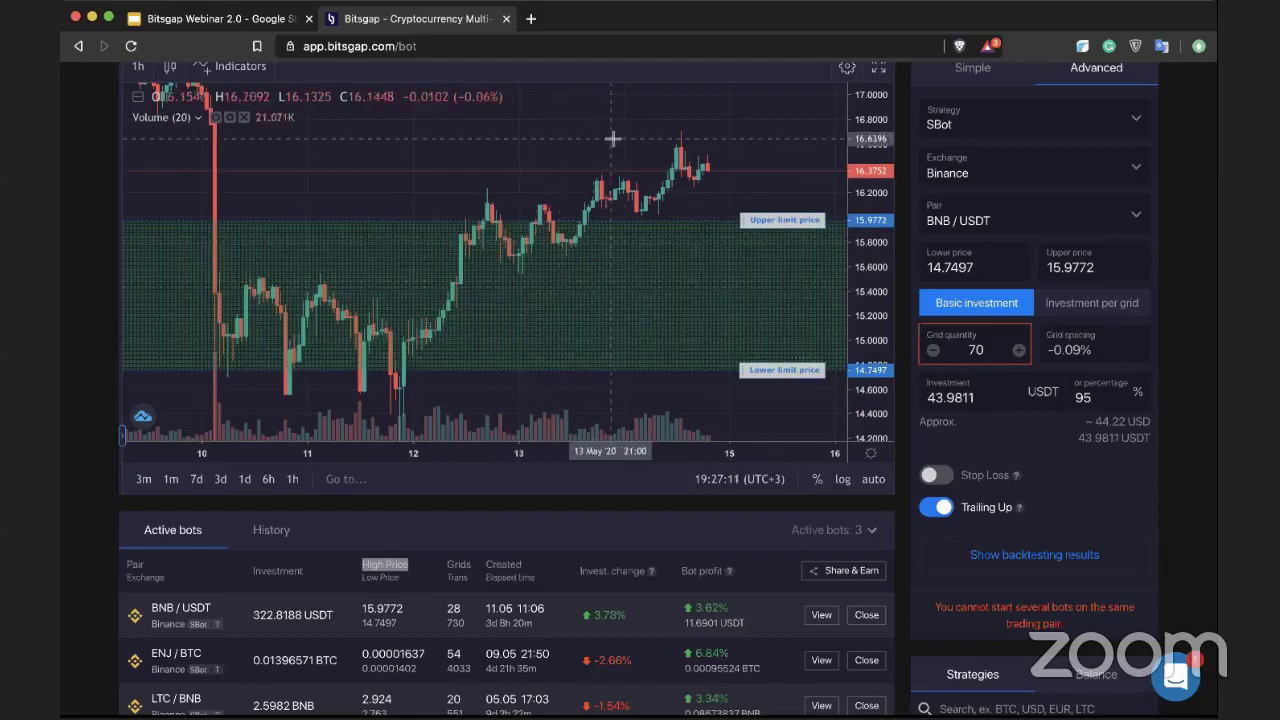
left_click_drag(613, 139, 599, 133)
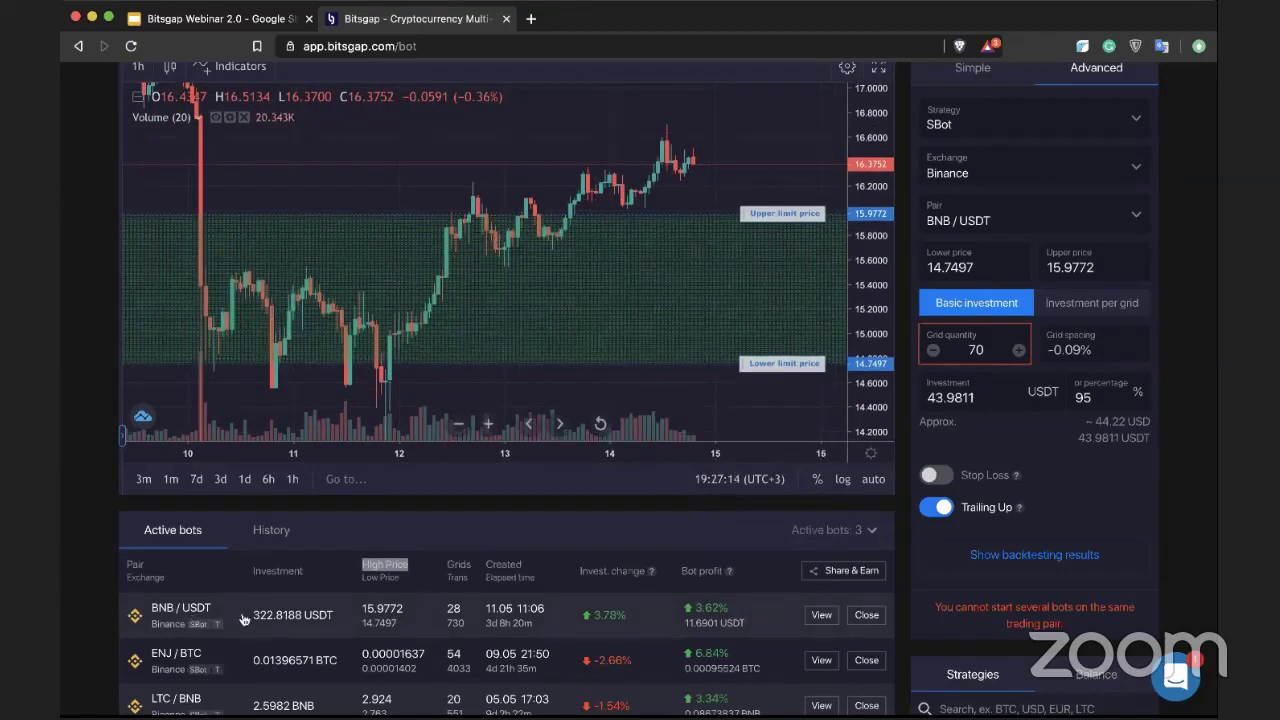
Show the active BNB/USDT bot's orders on the price chart and compare them with its original high price
left_click_drag(364, 611, 393, 617)
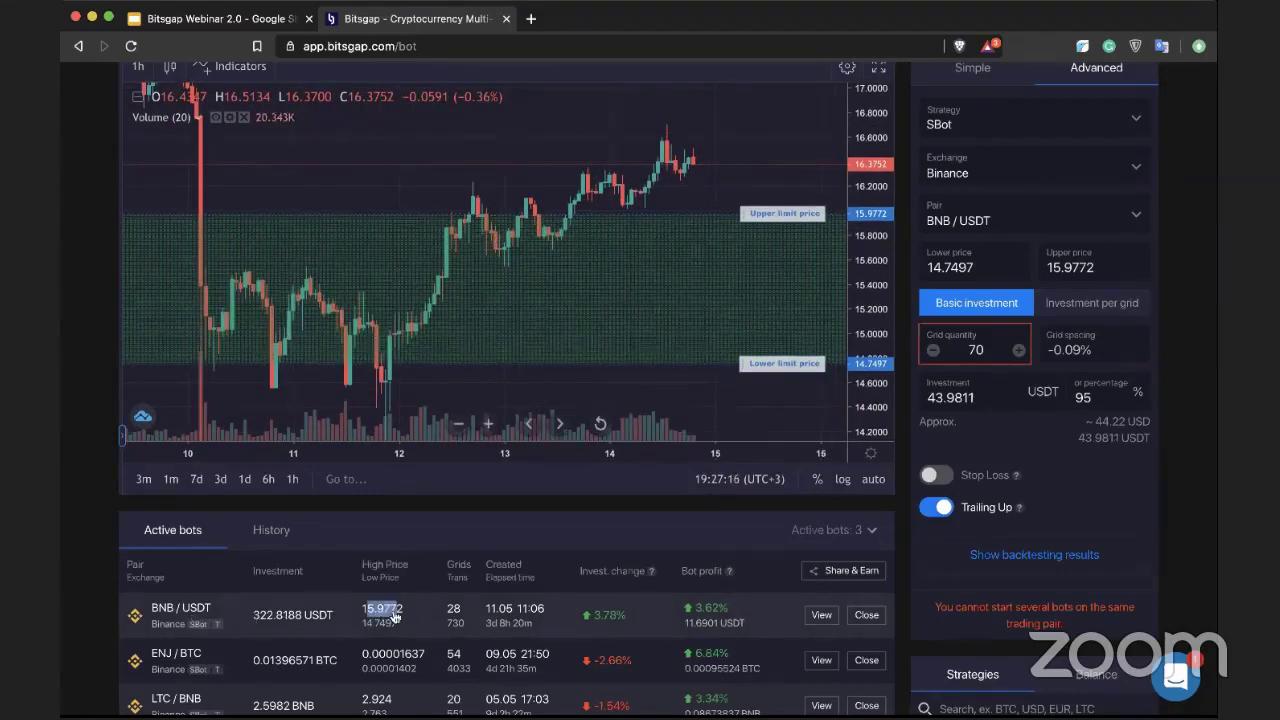
left_click(368, 617)
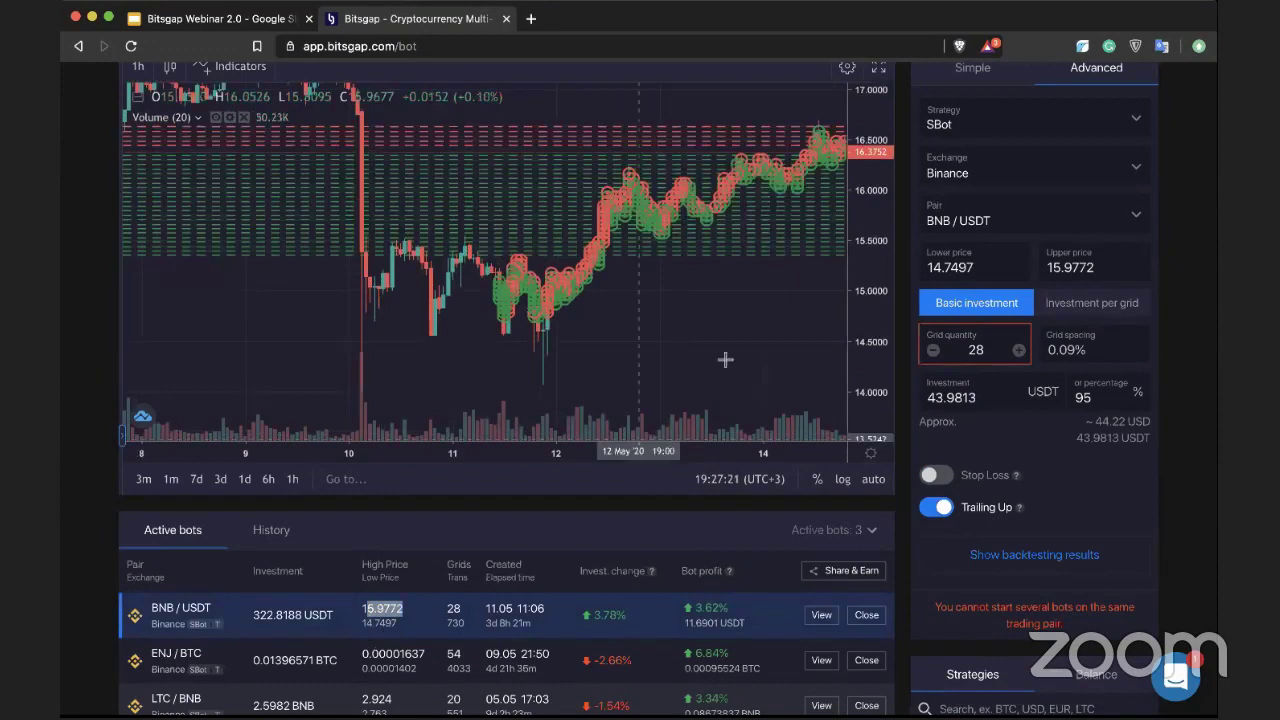
left_click_drag(745, 286, 644, 334)
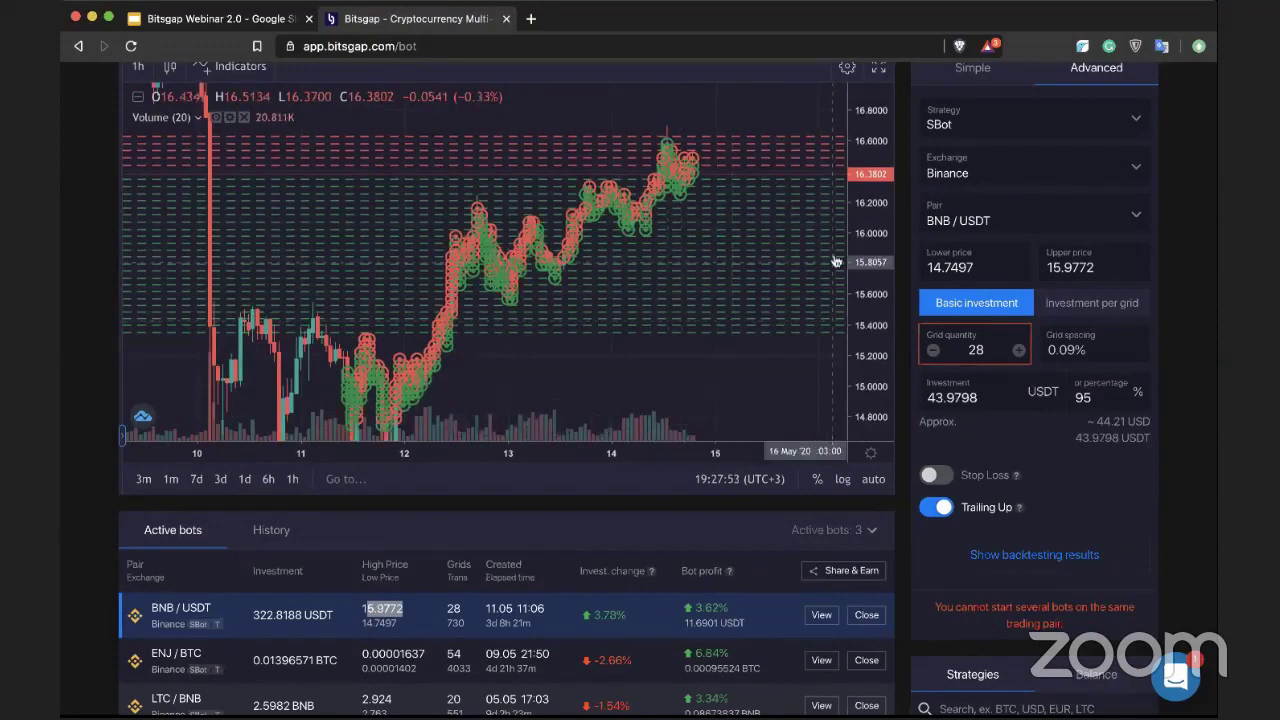
Return to the slides and advance through the BTC/USDT example's settings and minimum trade limits to its order chart
left_click(182, 22)
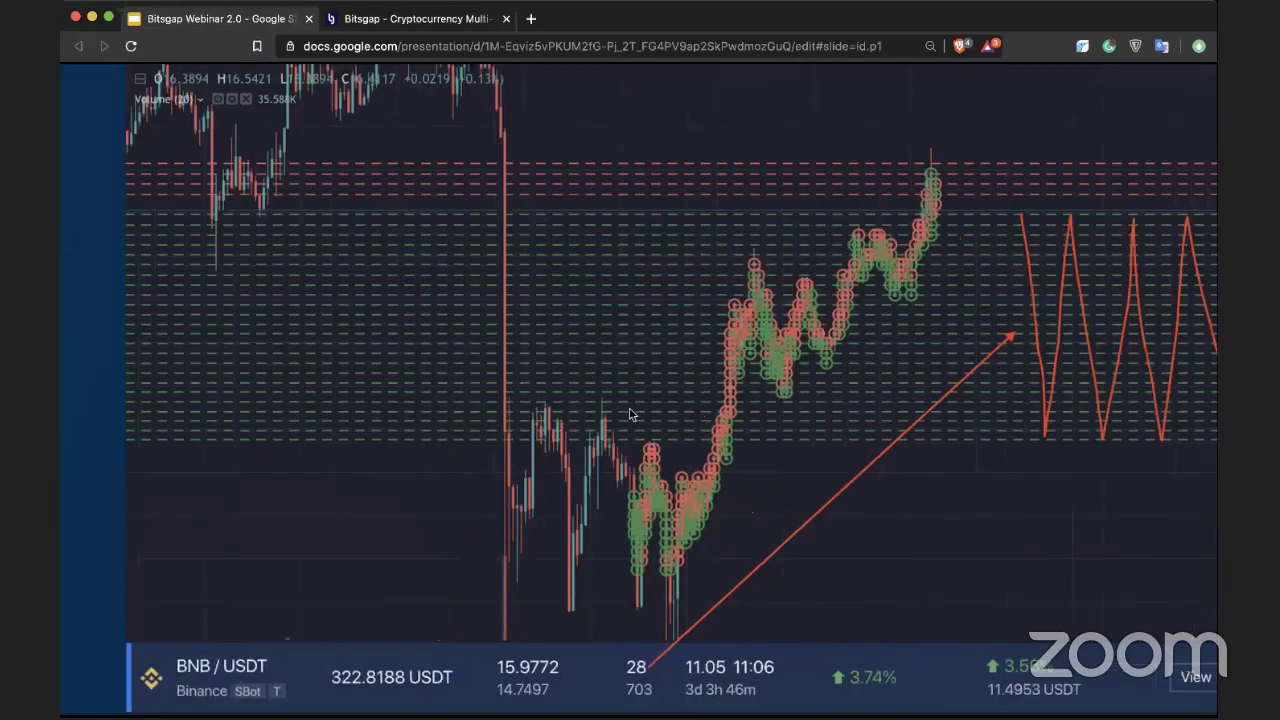
key("Right")
key("Right")
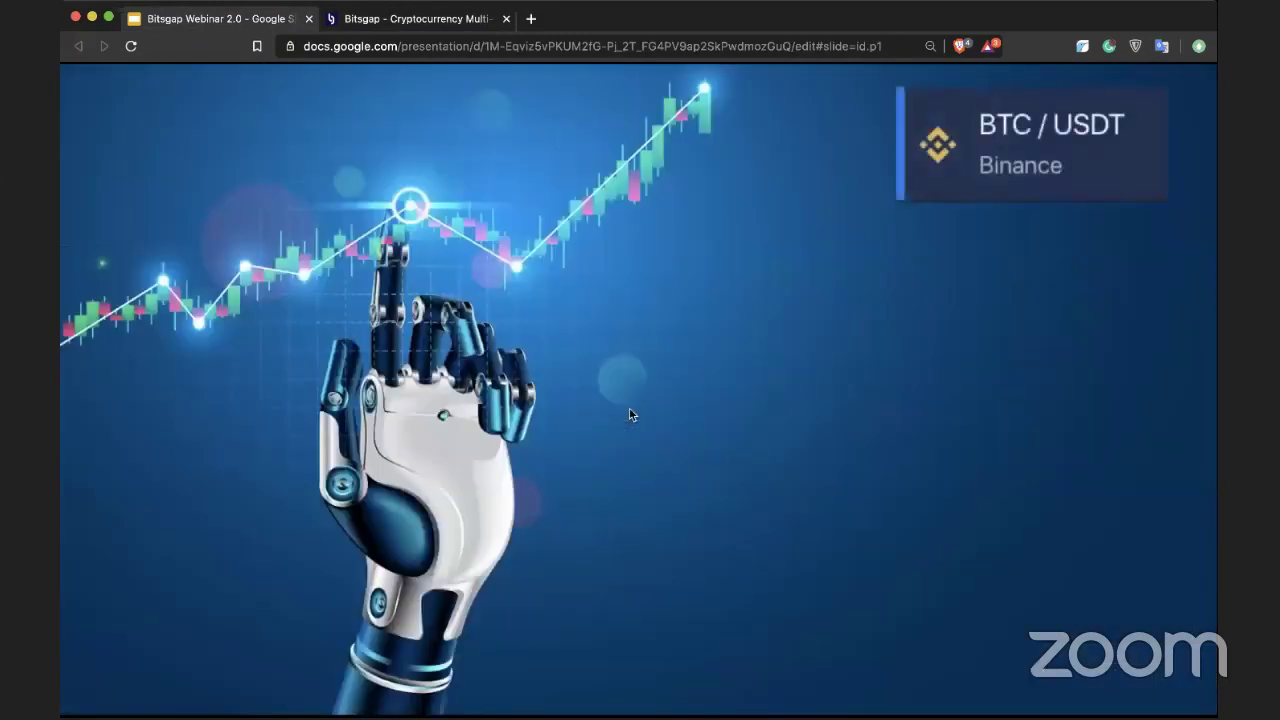
key("Right")
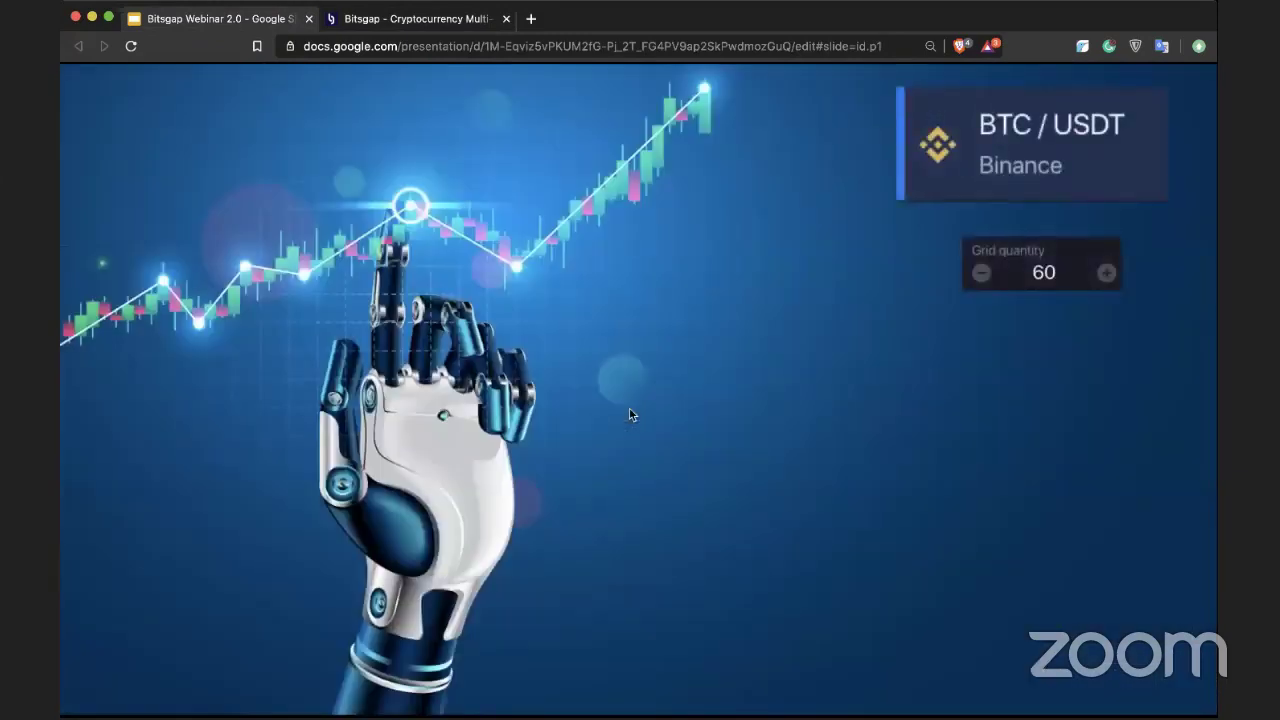
key("Right")
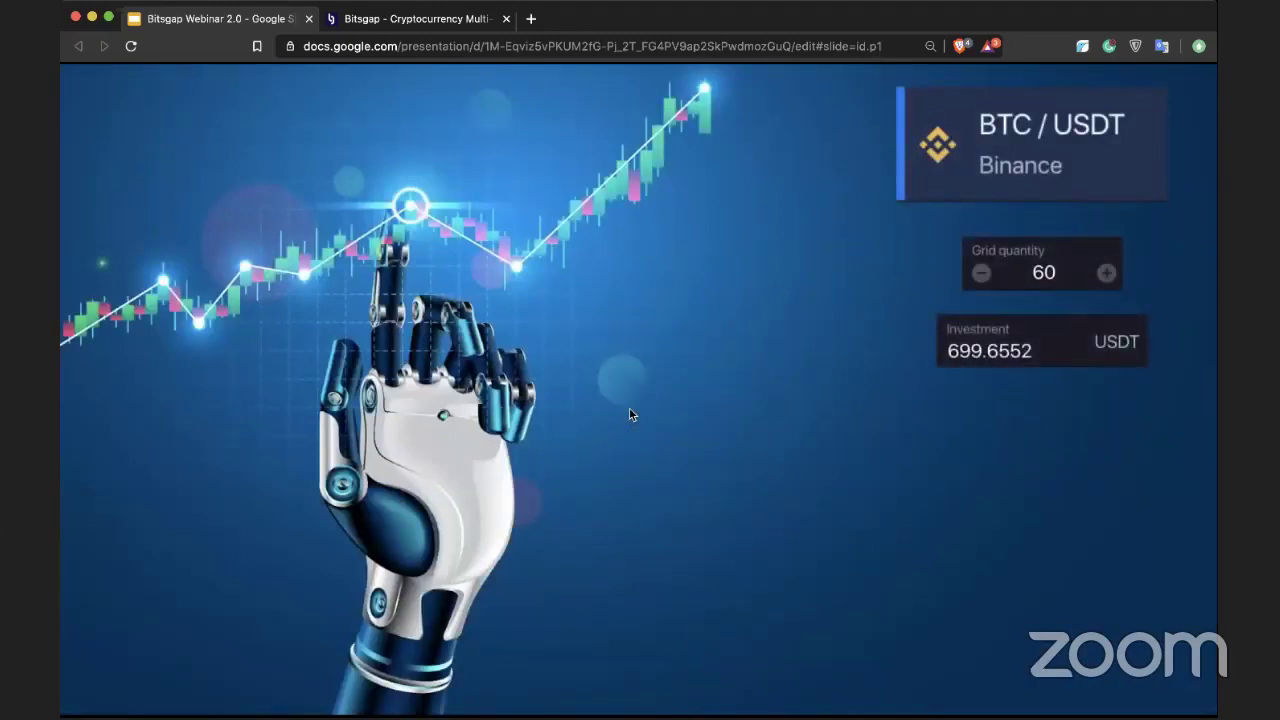
key("Right")
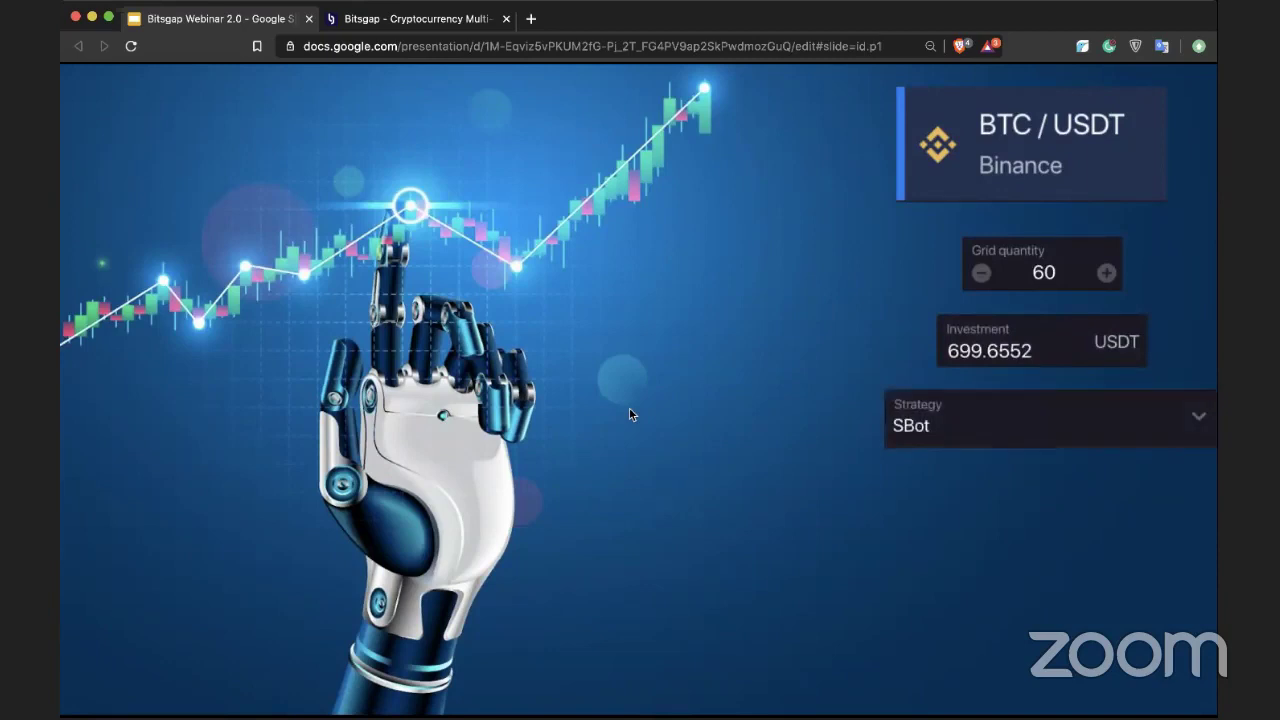
key("Right")
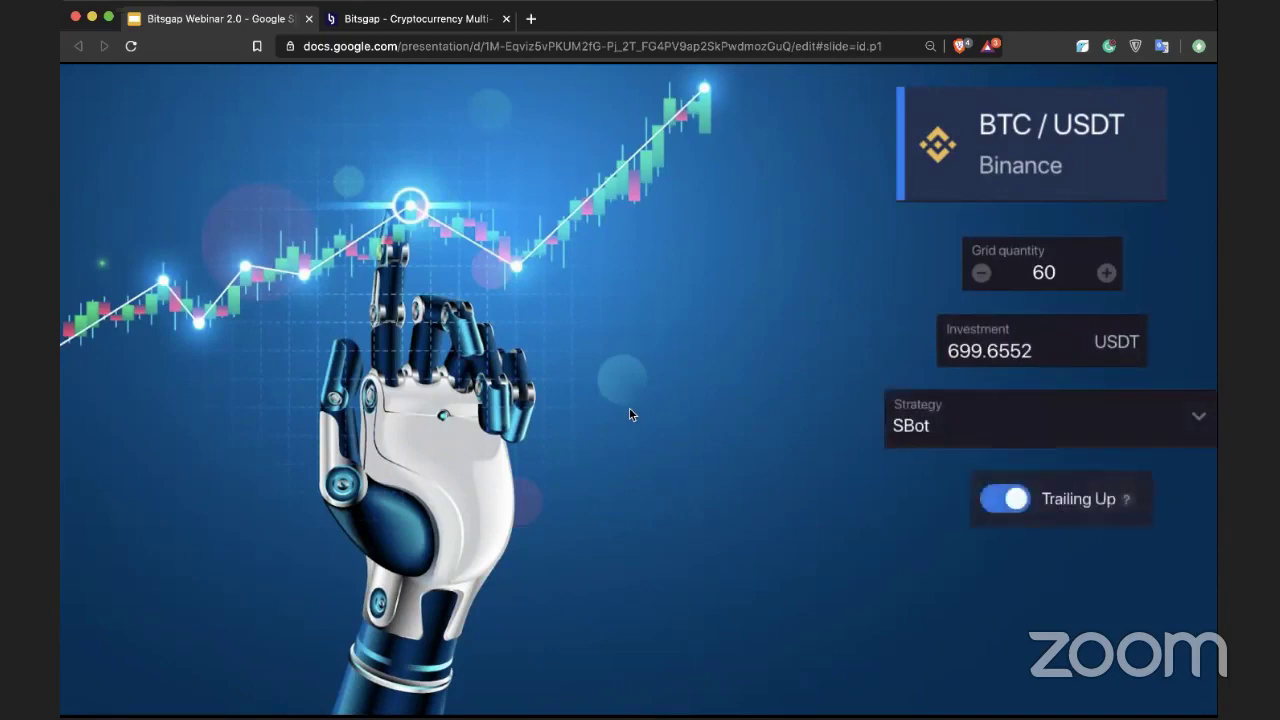
key("Right")
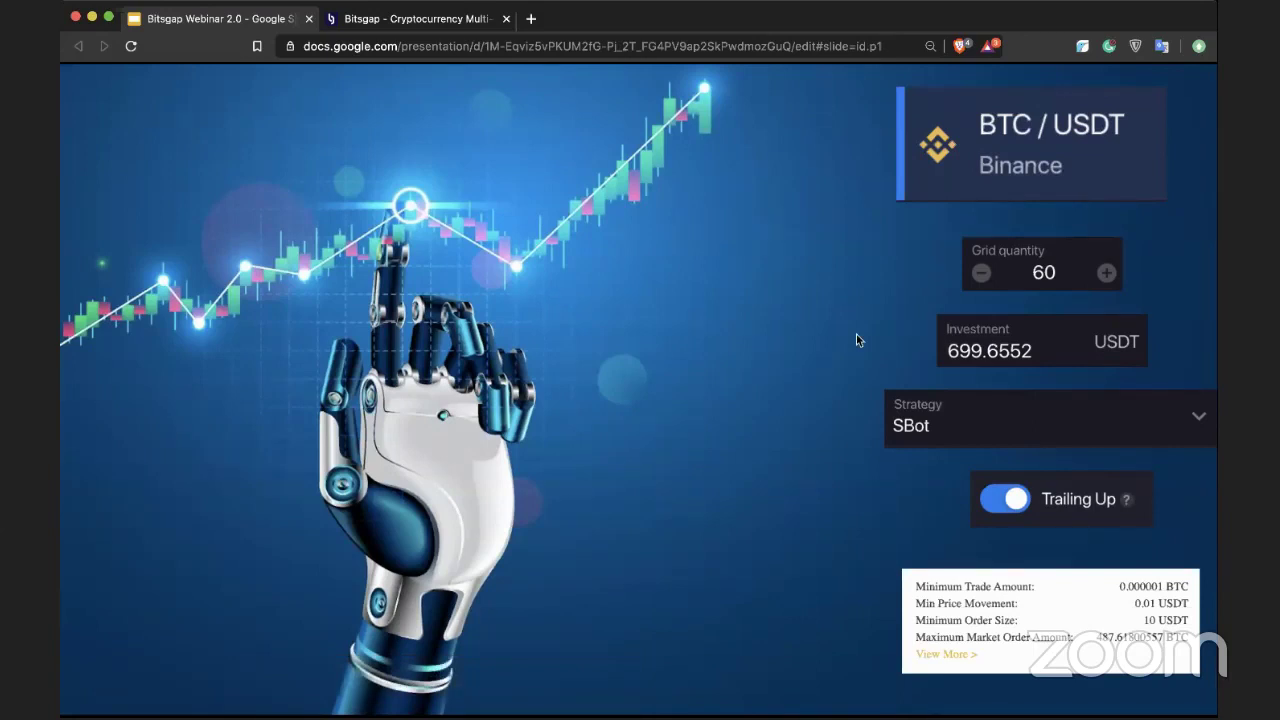
mouse_move(800, 425)
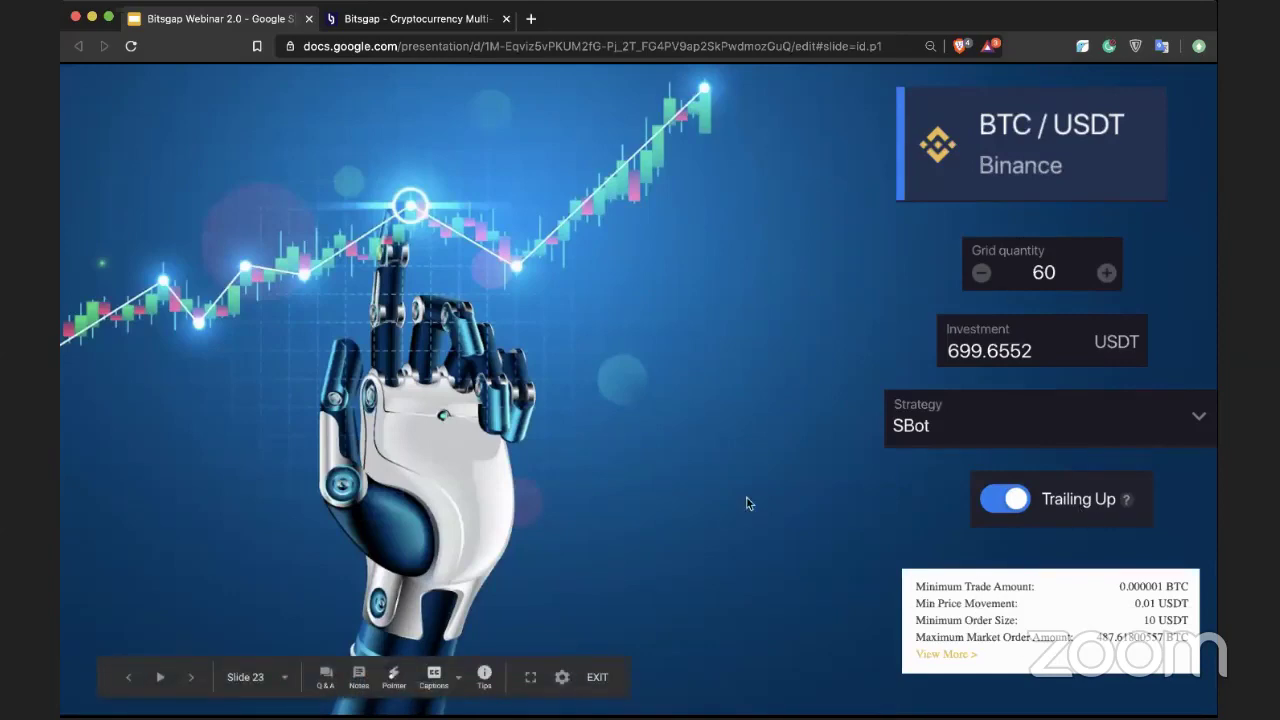
key("Right")
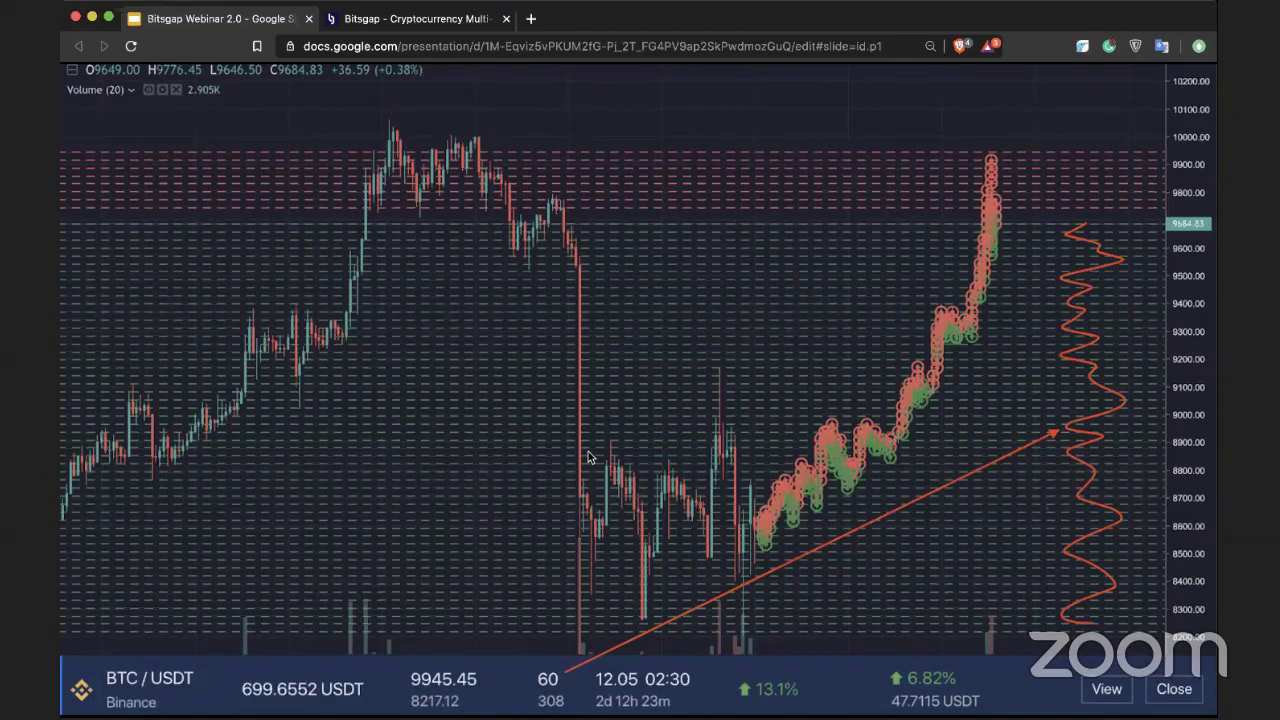
Switch to Bitsgap and try a grid quantity of 110 for BNB/USDT to examine the grid spacing
left_click(425, 30)
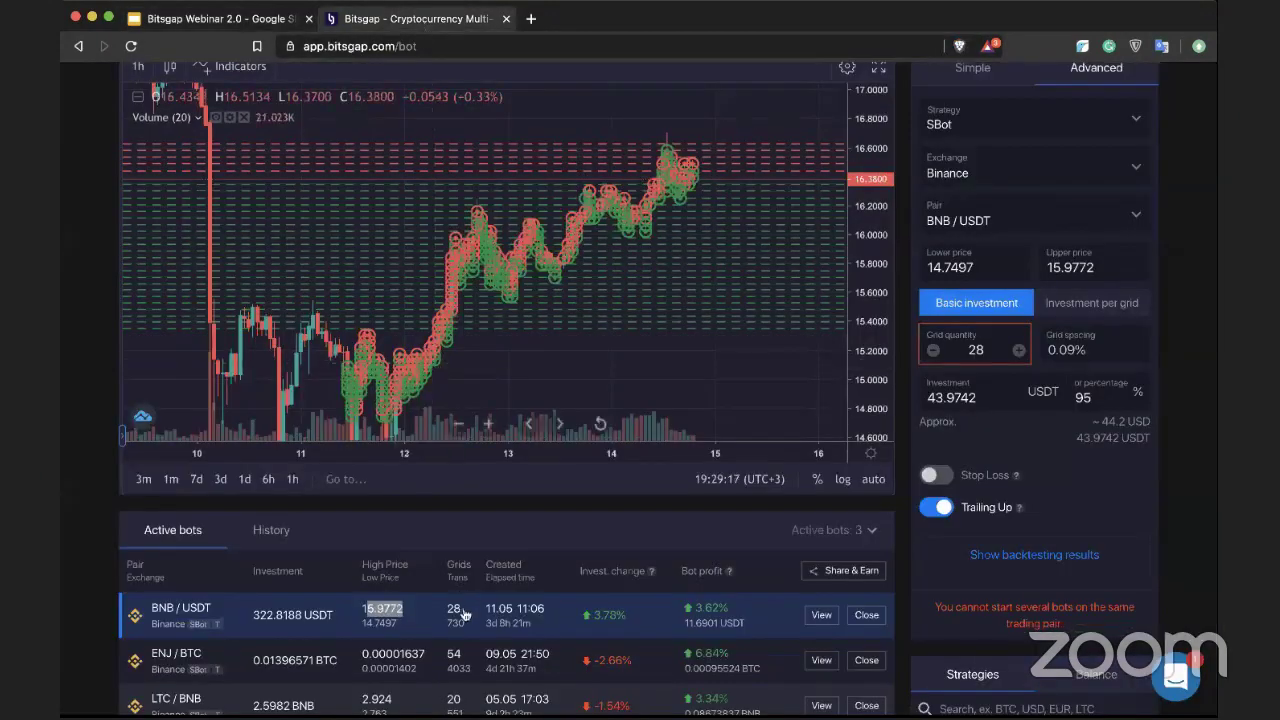
scroll(463, 640, "down", 1)
scroll(463, 640, "down", 1)
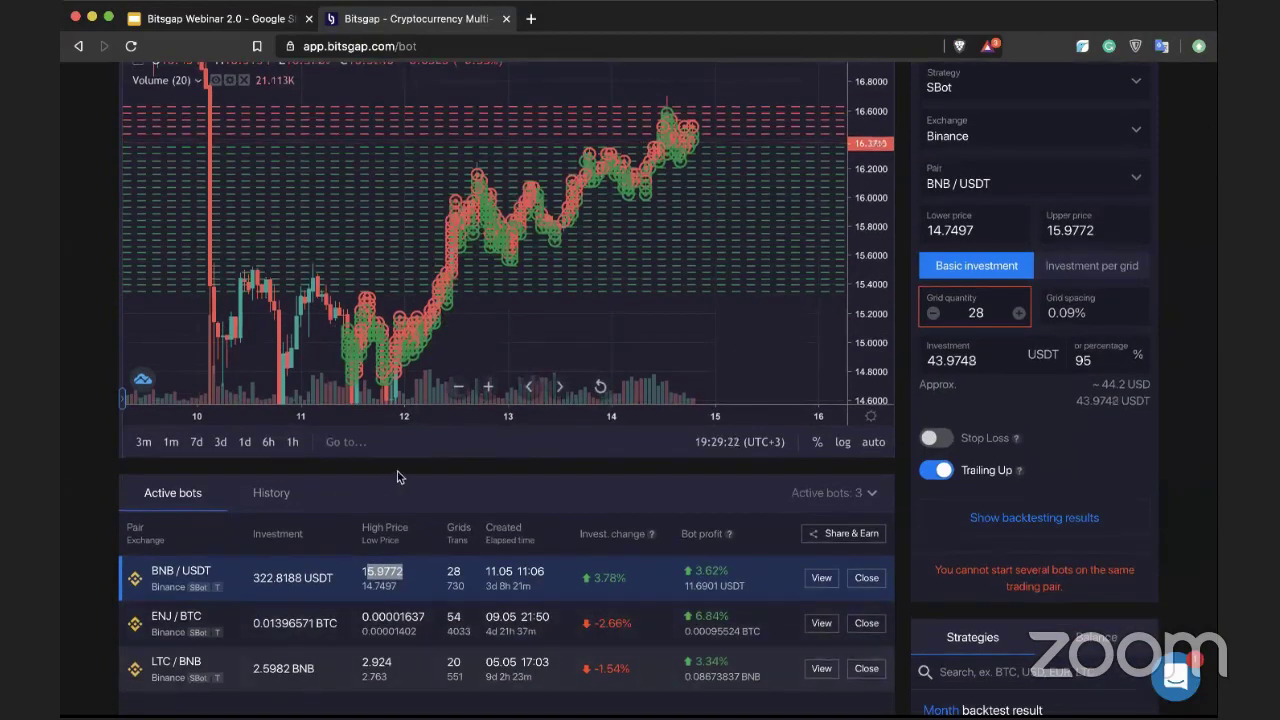
scroll(468, 477, "up", 1)
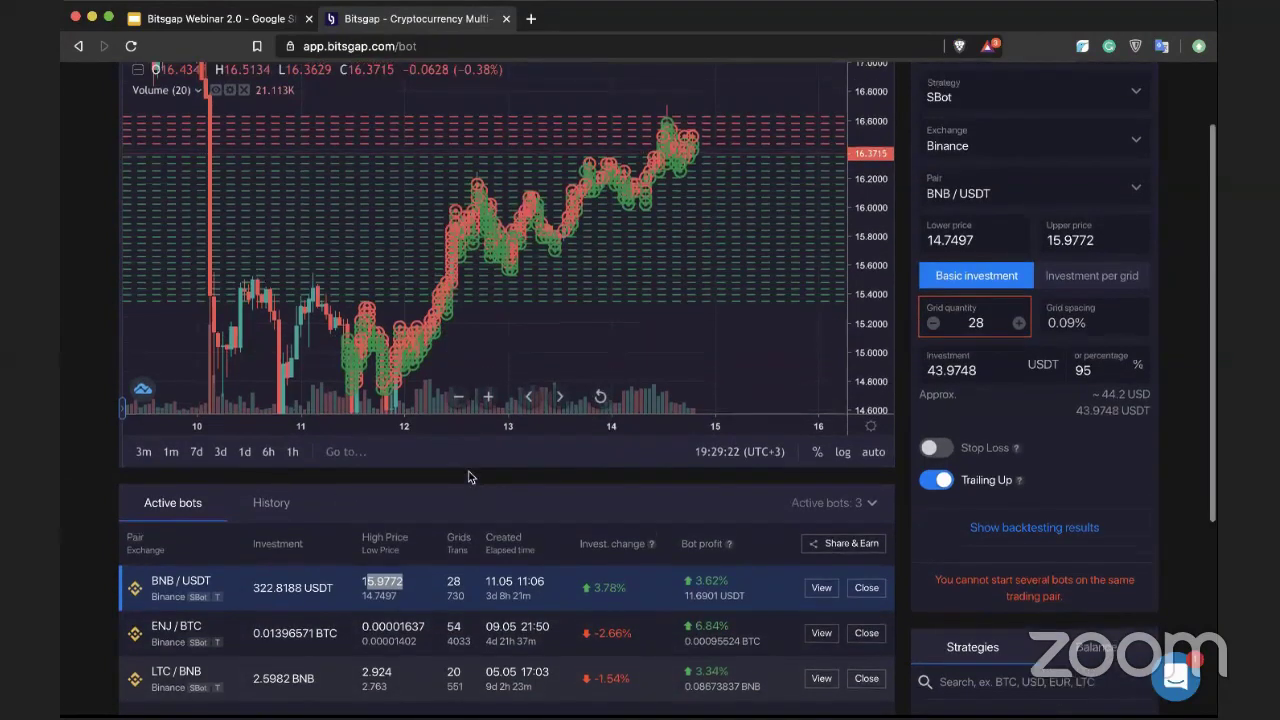
scroll(469, 474, "up", 3)
double_click(960, 365)
type("1")
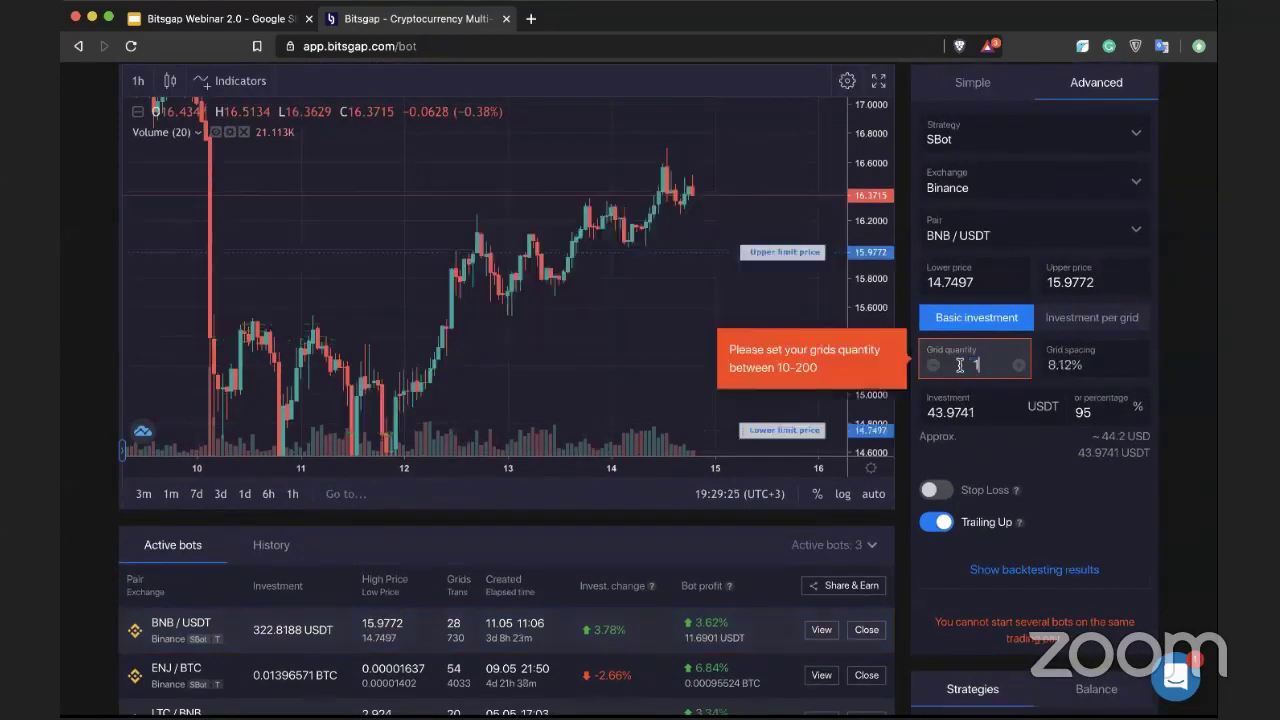
type("10")
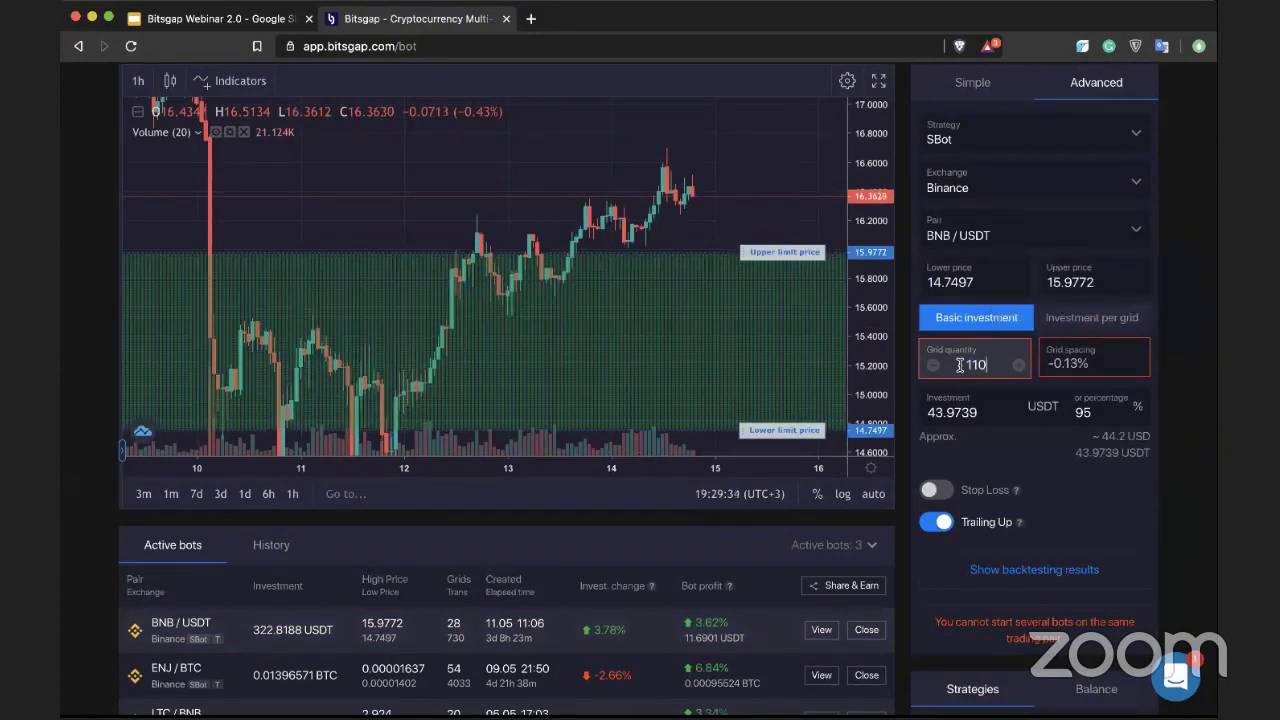
Change the BNB/USDT grid quantity to 150 and examine the grid density and spacing
key("BackSpace")
key("BackSpace")
type("5")
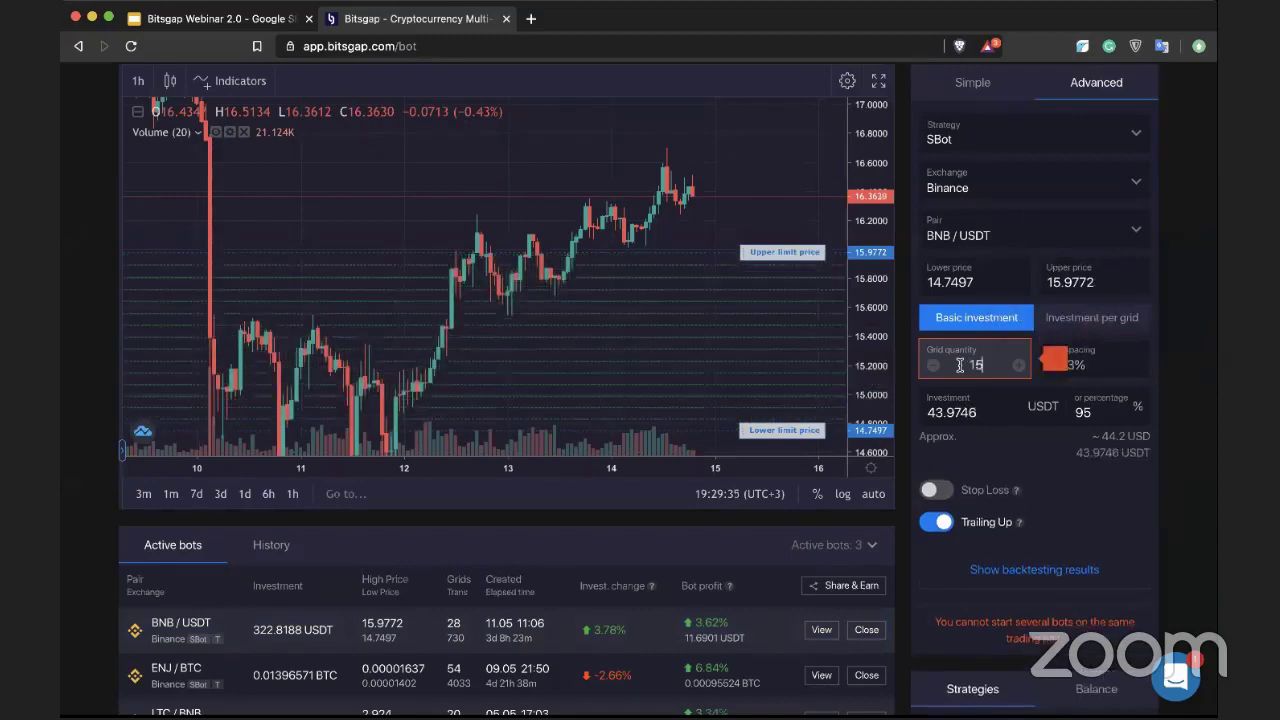
type("0")
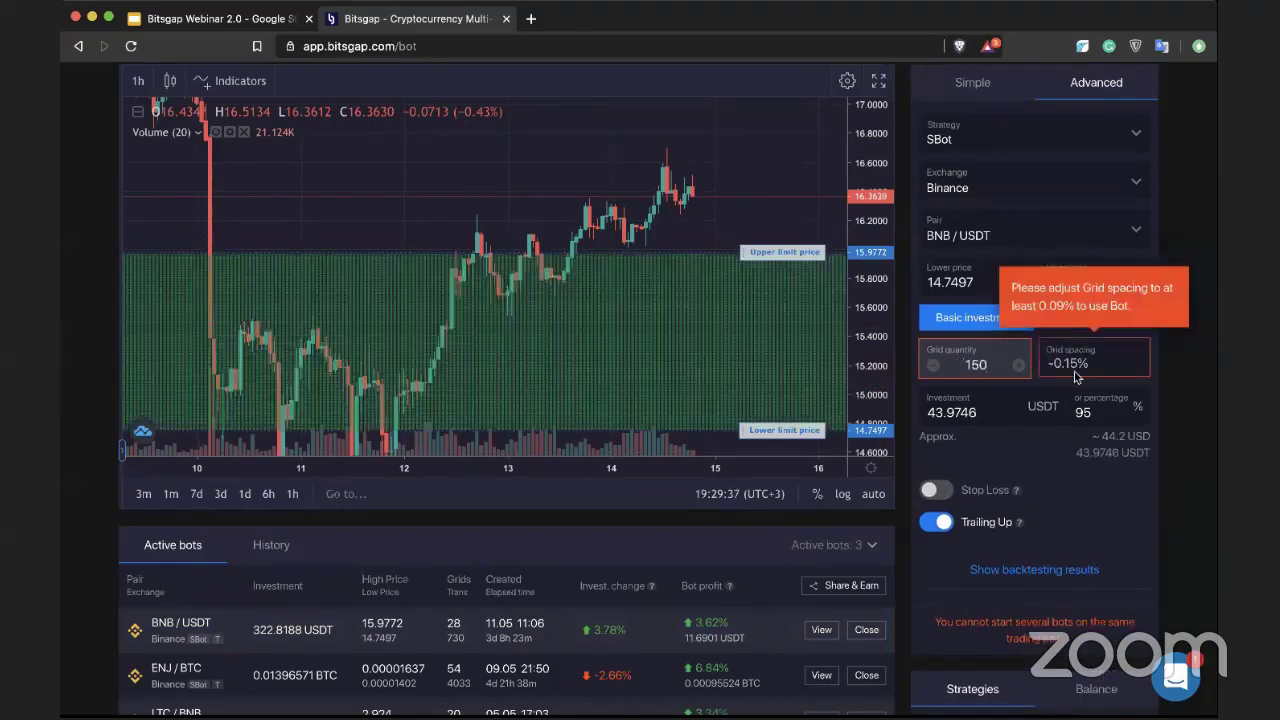
double_click(985, 365)
scroll(1005, 535, "down", 1)
scroll(1020, 520, "up", 2)
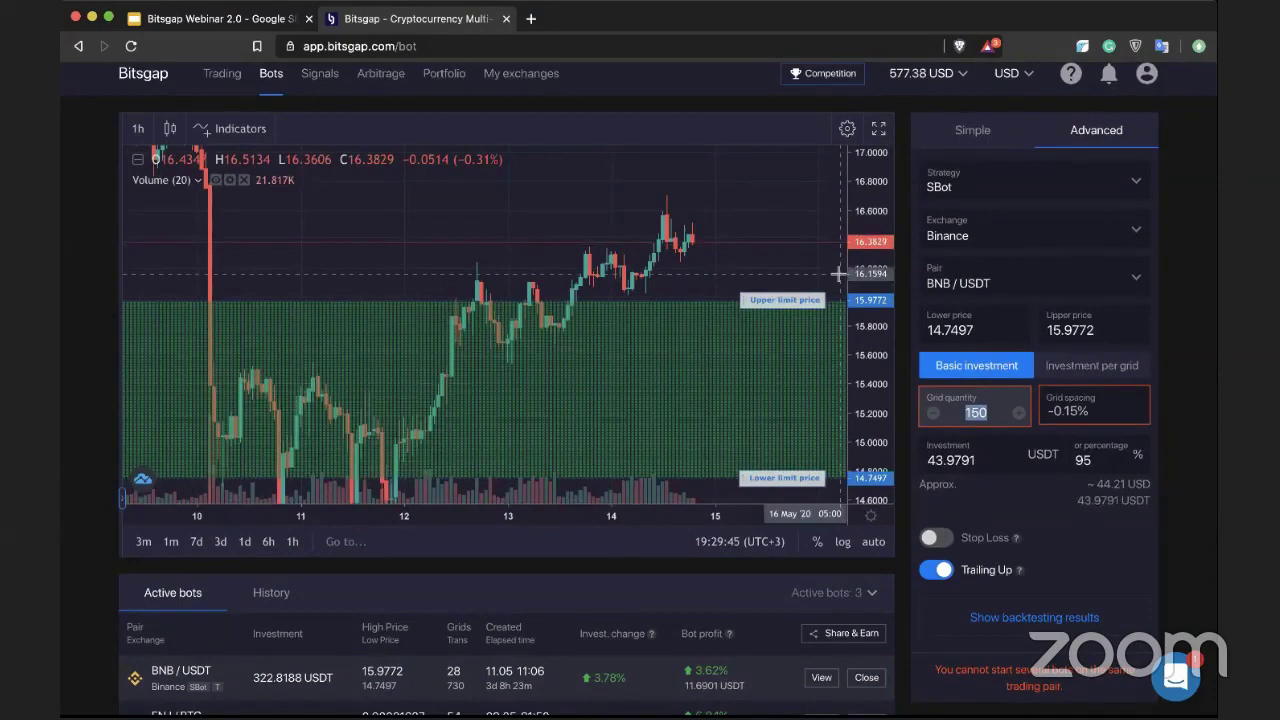
Return to the slides, advance through the ENJ/BTC example and its order chart, and continue to the recommended strategies slide
left_click(216, 20)
key("Right")
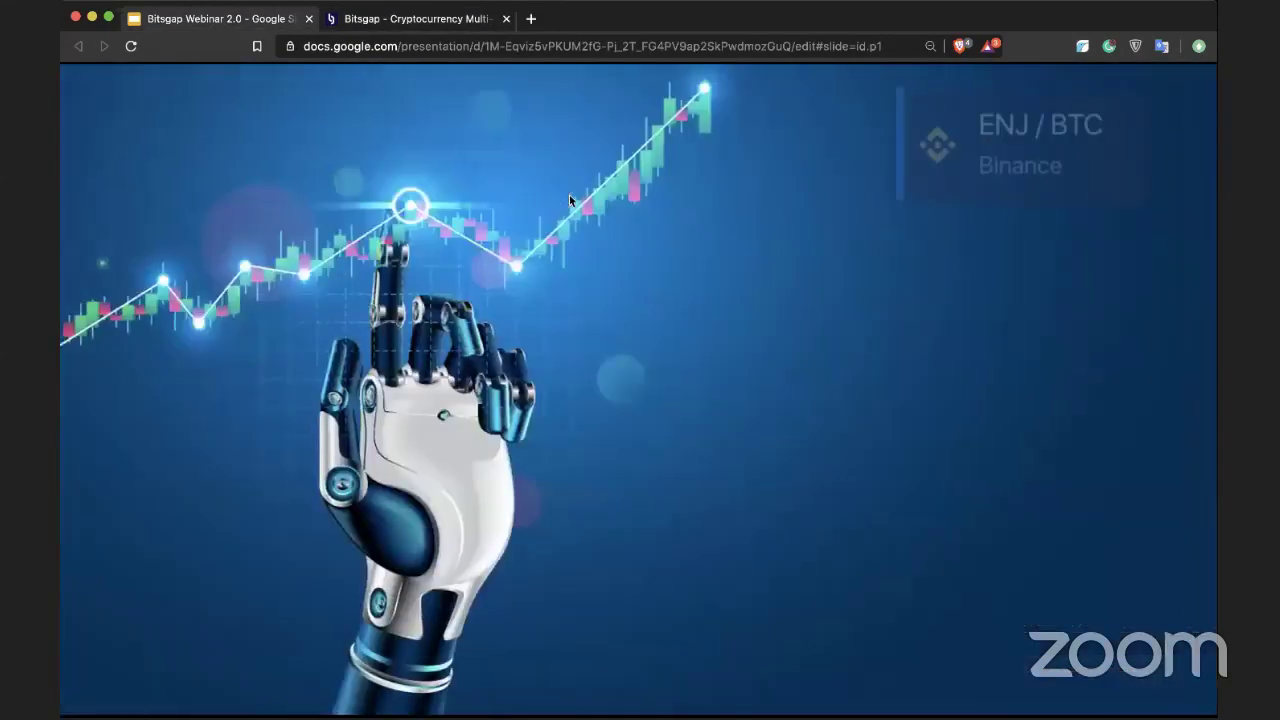
key("Right")
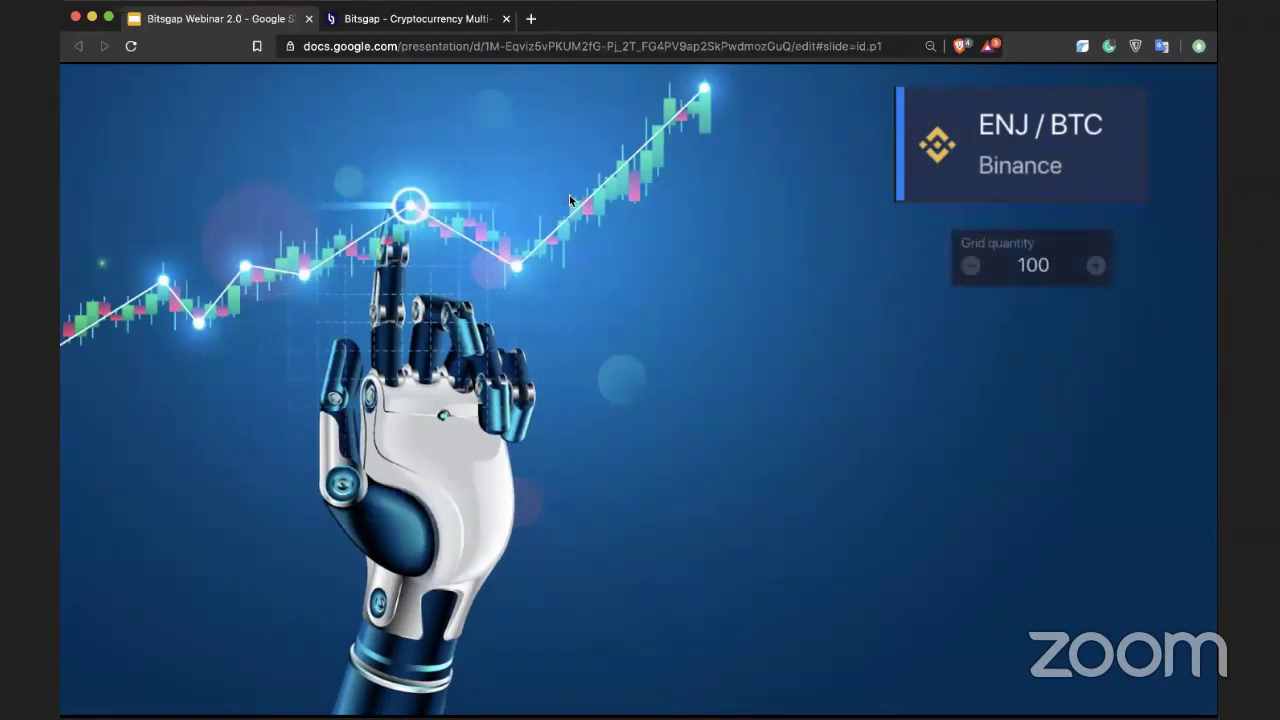
key("Right")
key("Right")
key("Right")
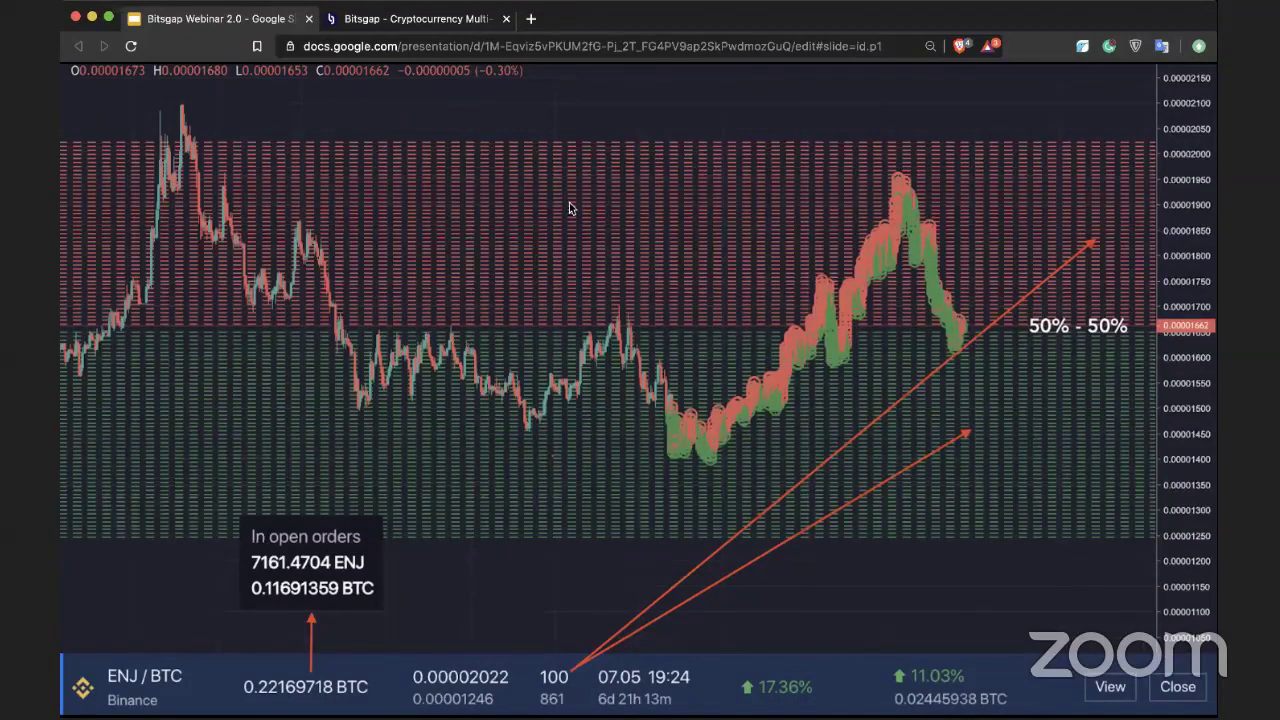
mouse_move(580, 545)
mouse_move(968, 684)
mouse_move(738, 621)
key("Right")
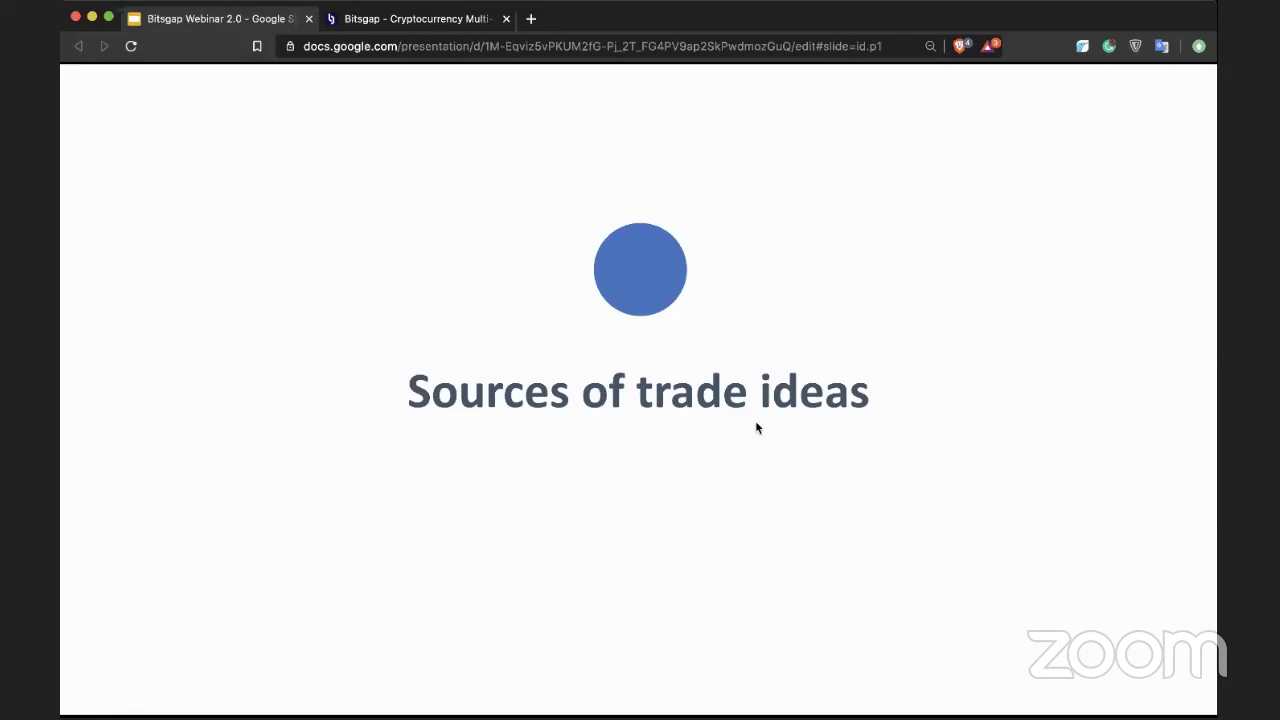
key("Right")
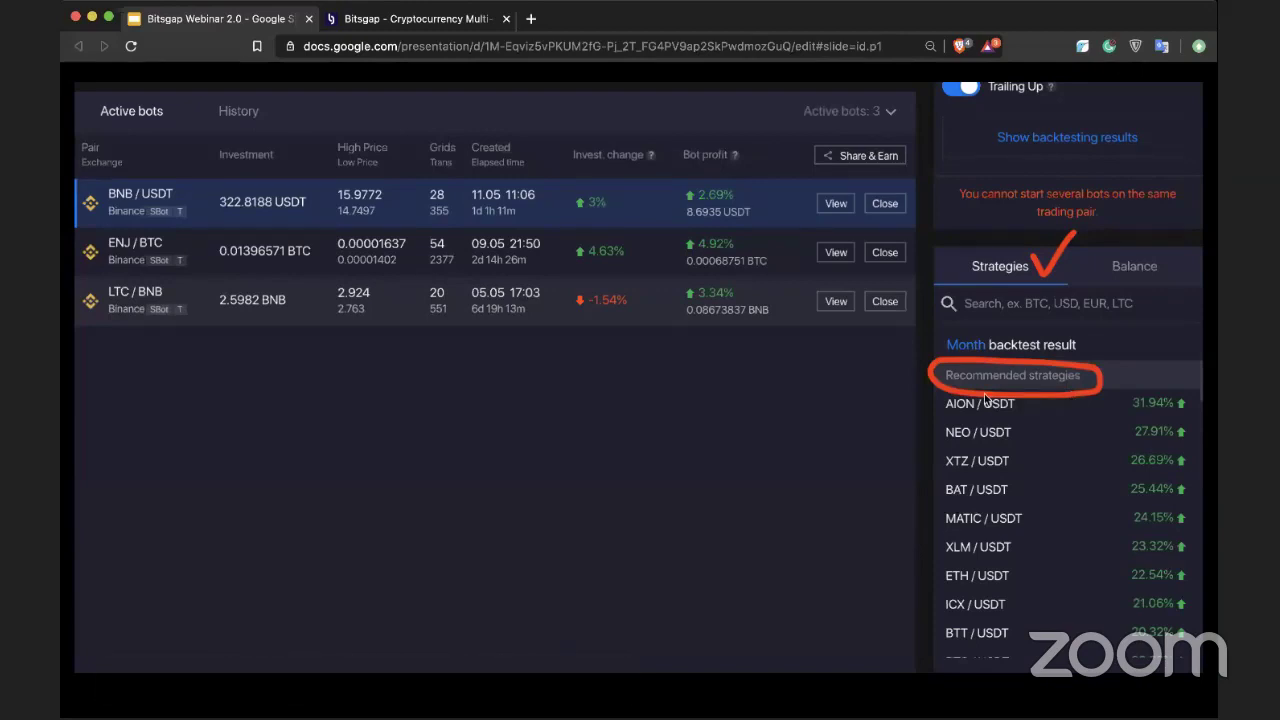
Switch to Bitsgap, find the recommended strategies with month backtest results, and load the ARPA/USDT strategy
left_click(345, 18)
scroll(710, 540, "down", 3)
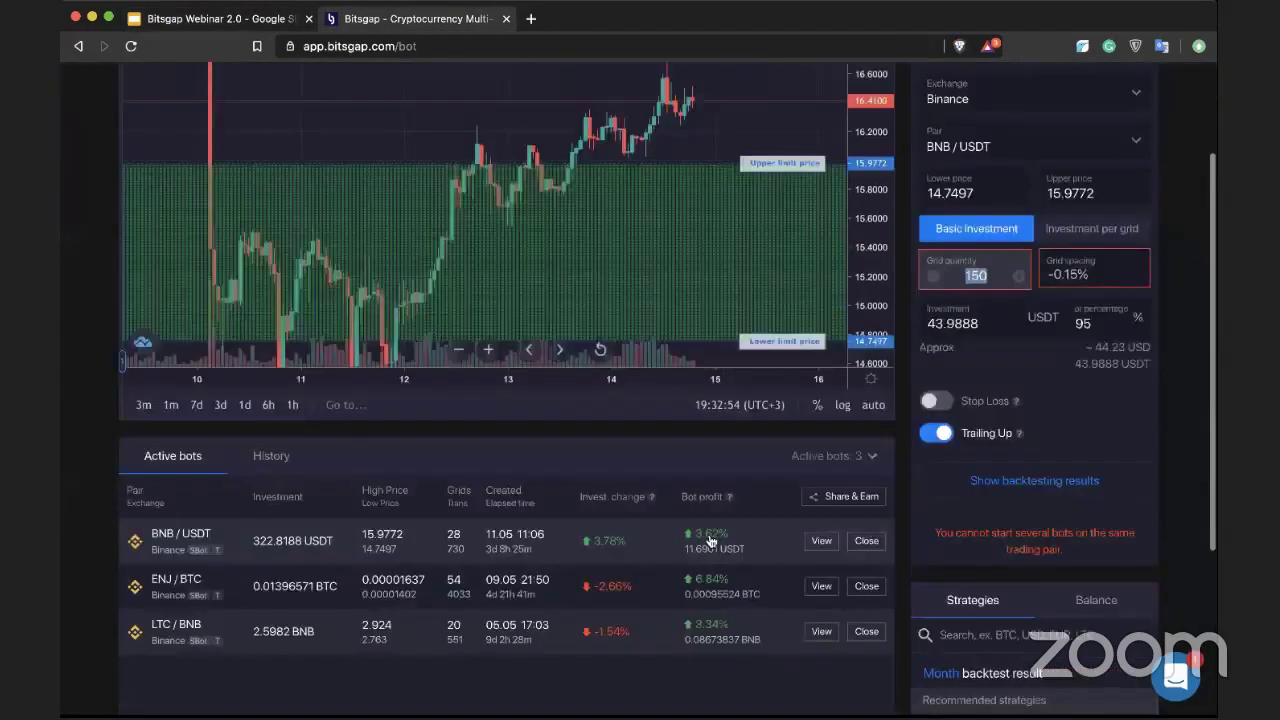
scroll(710, 540, "down", 4)
scroll(703, 430, "down", 2)
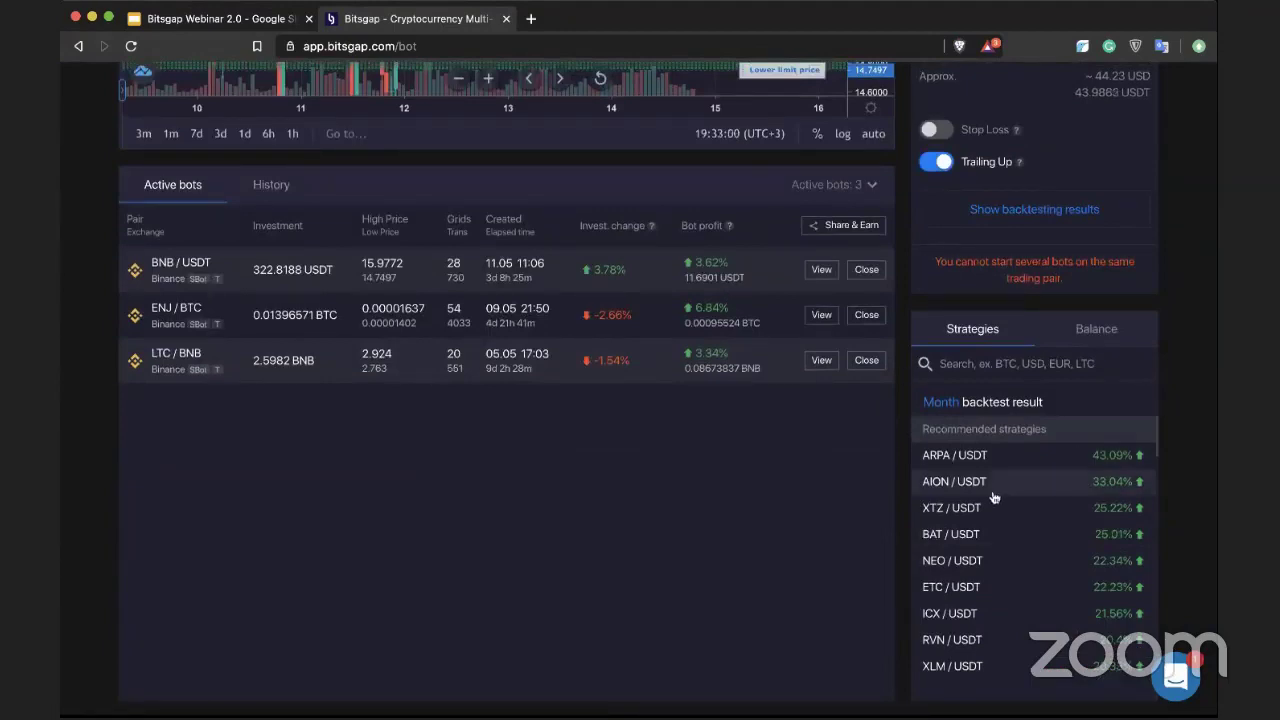
scroll(962, 531, "up", 1)
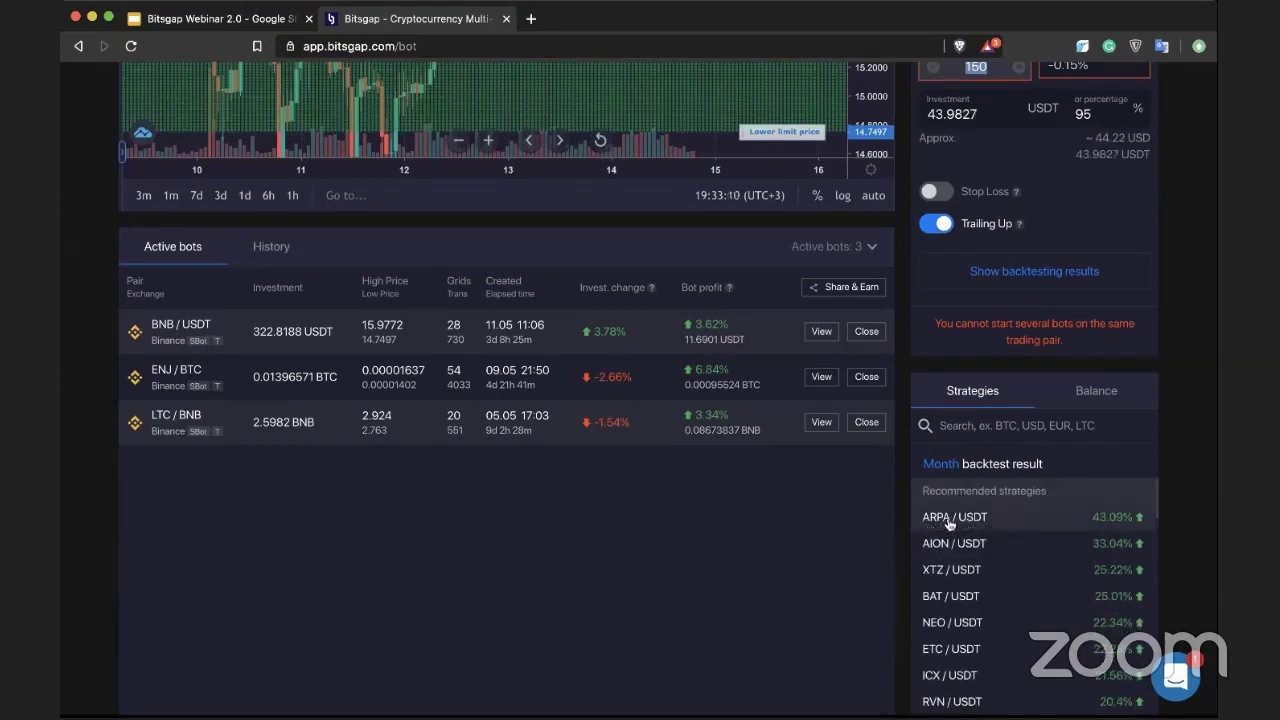
left_click(968, 527)
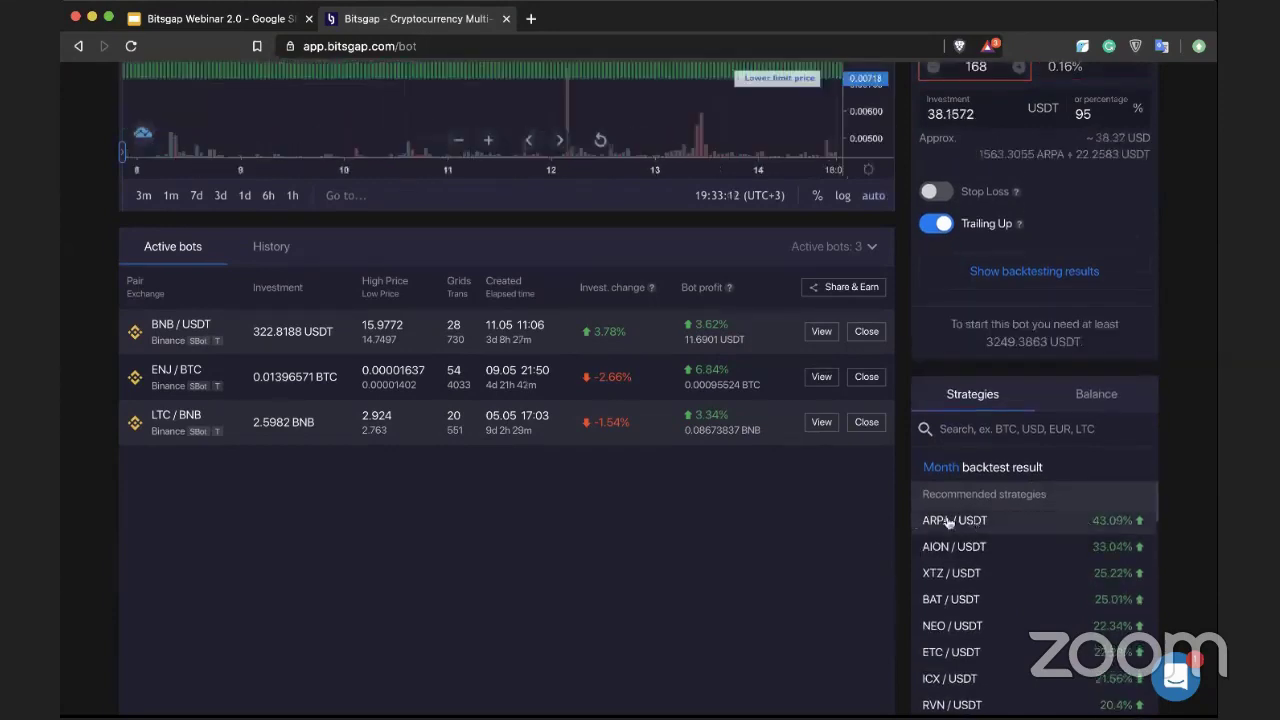
scroll(732, 523, "up", 2)
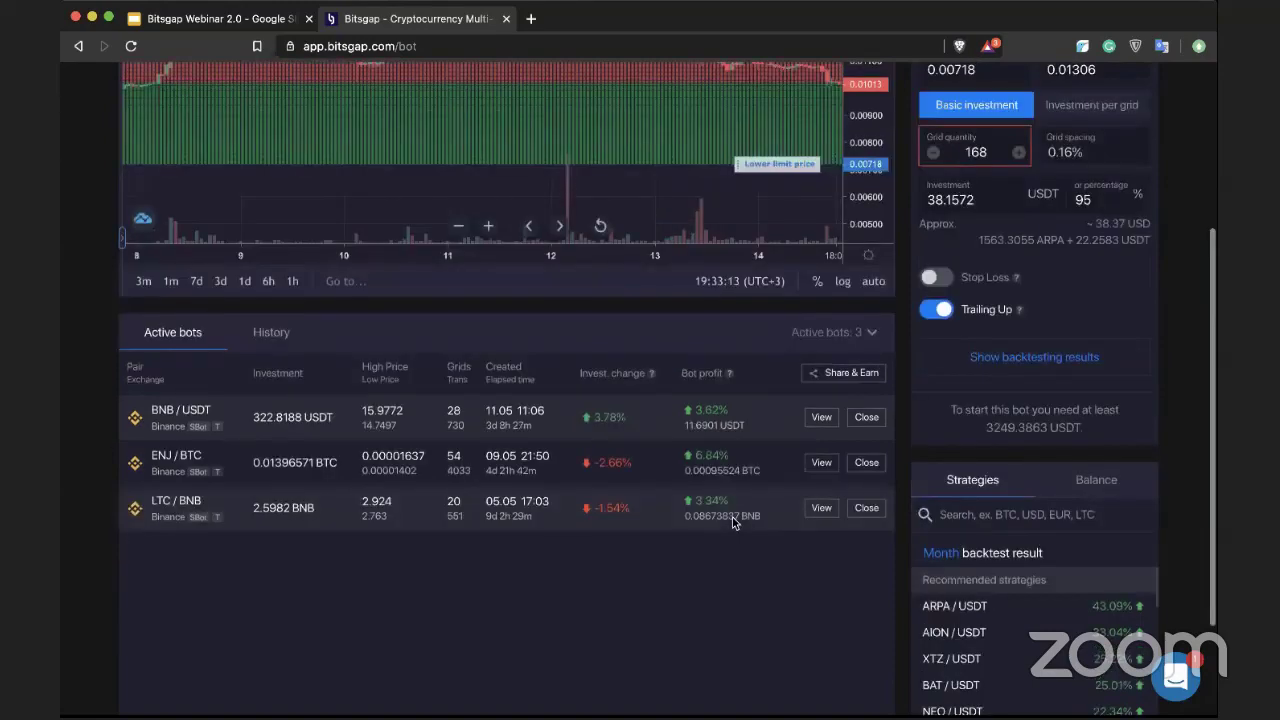
Examine the active bots and compare the ARPA/USDT price history back to March with the recommended strategy's grid range
scroll(586, 577, "up", 4)
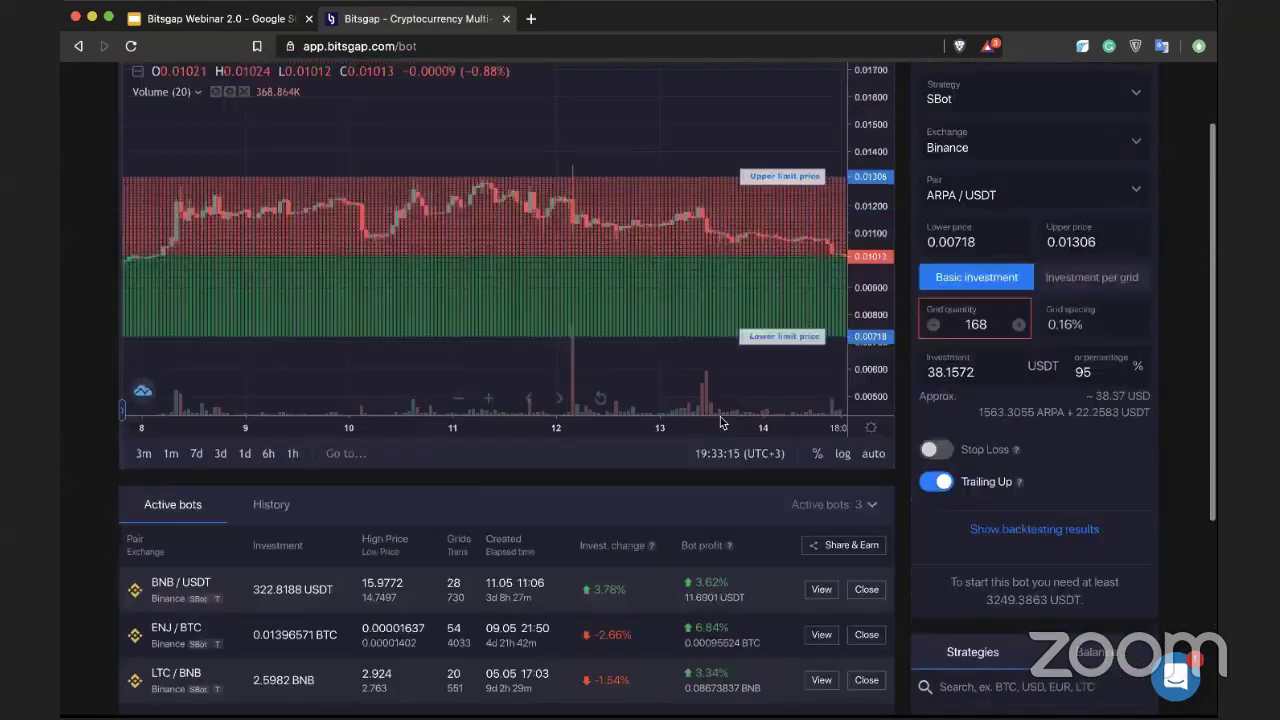
scroll(725, 477, "down", 2)
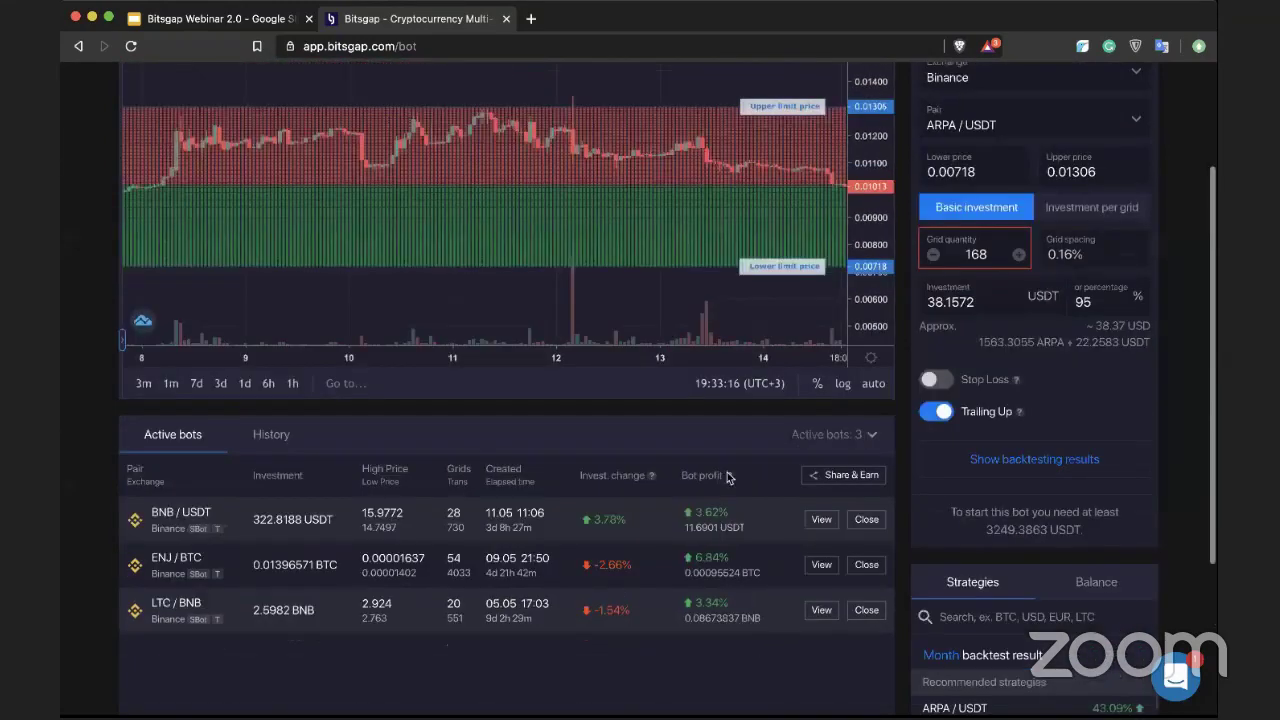
scroll(729, 477, "down", 1)
scroll(936, 381, "up", 2)
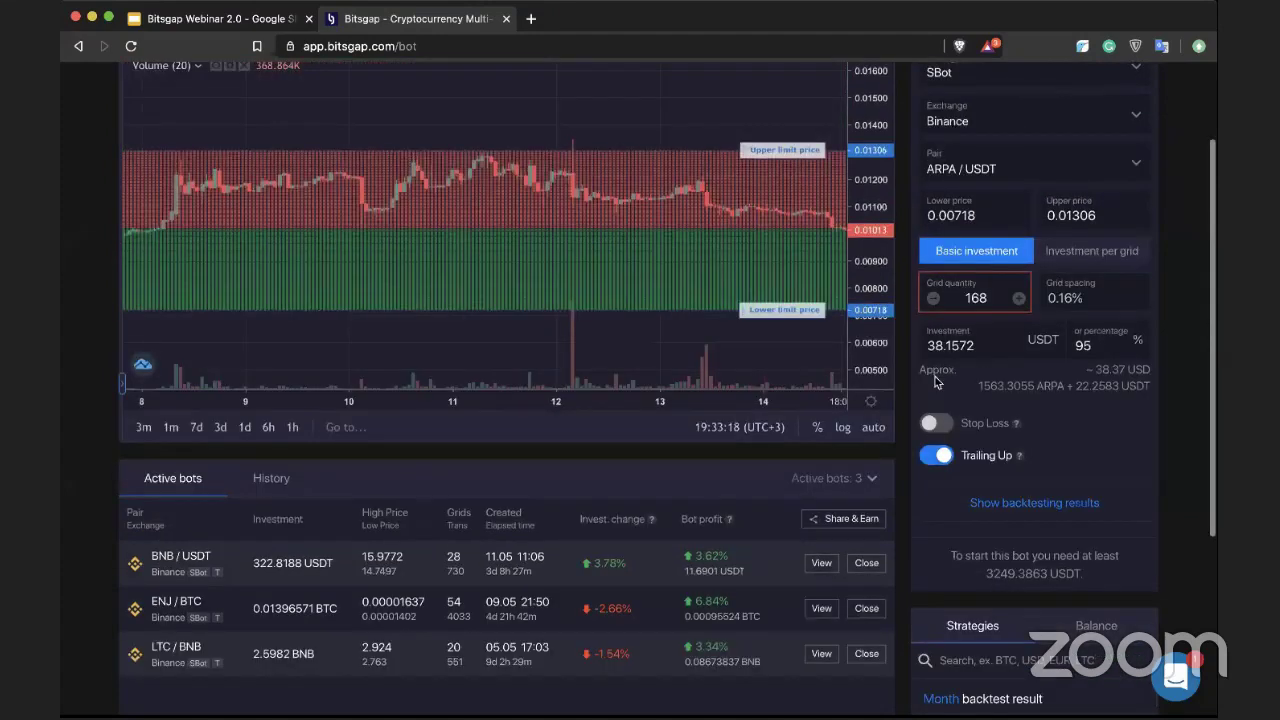
scroll(936, 381, "up", 1)
double_click(990, 340)
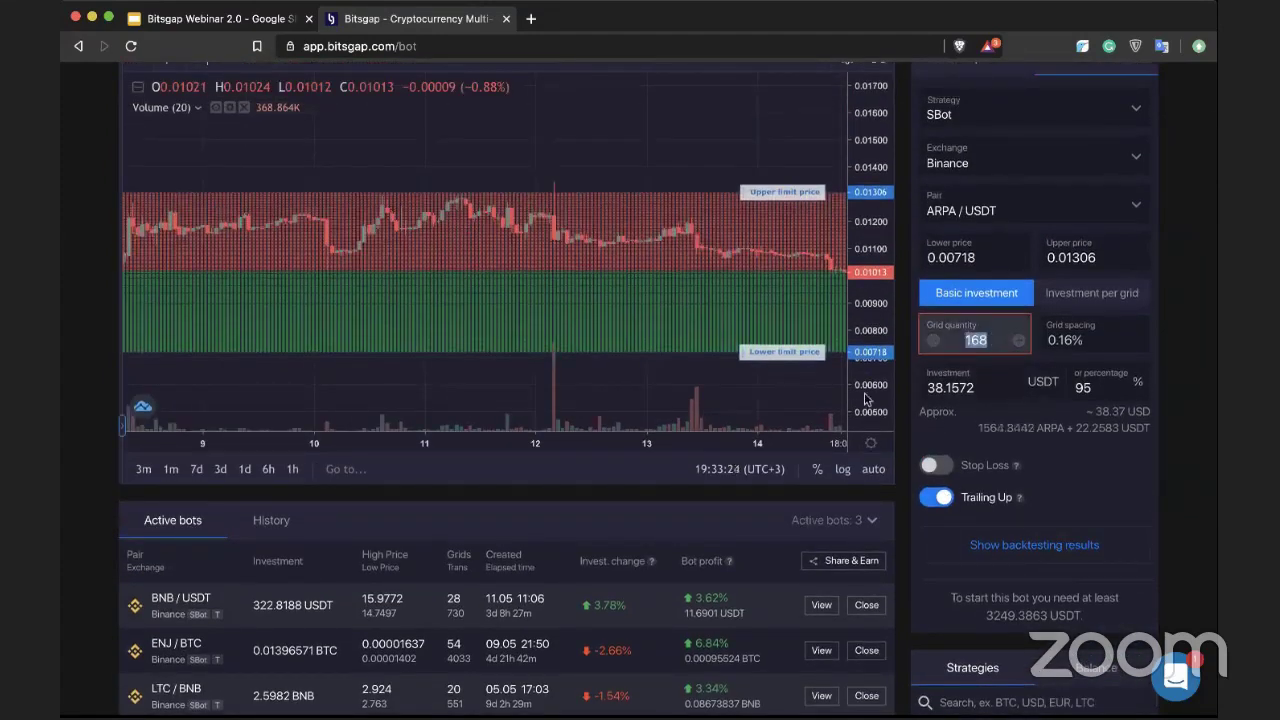
scroll(571, 345, "down", 3)
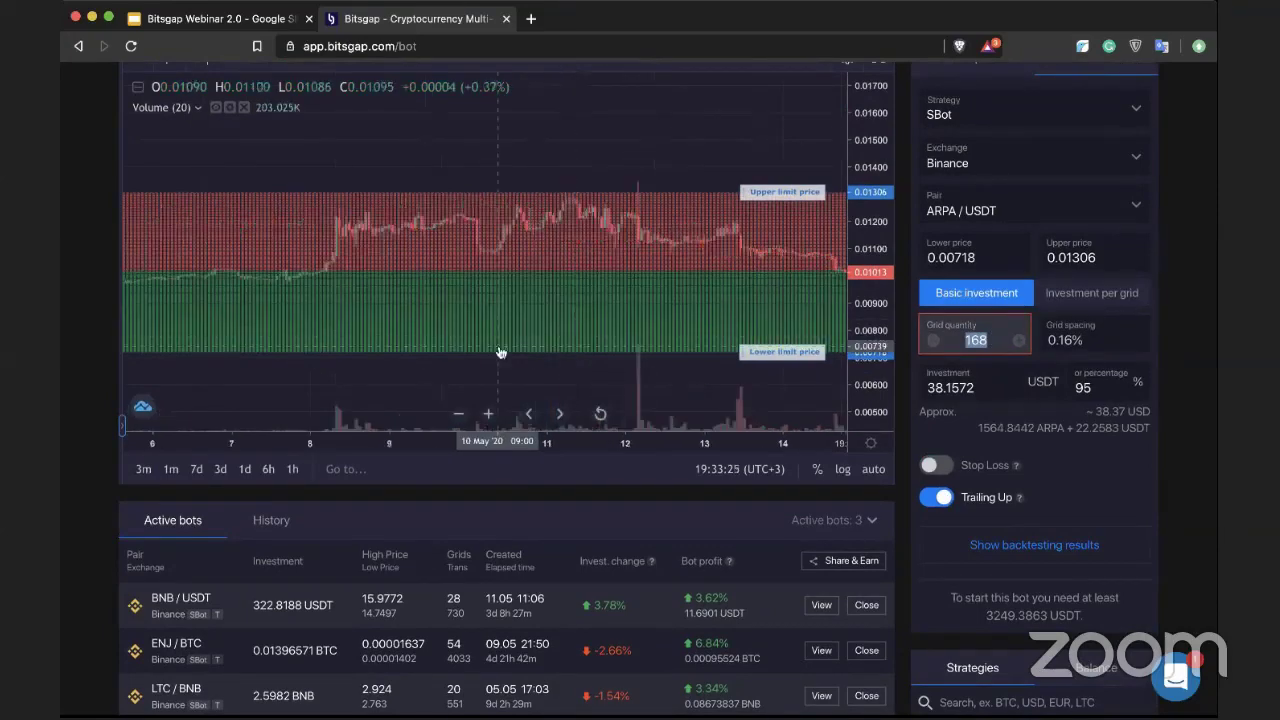
scroll(500, 352, "down", 5)
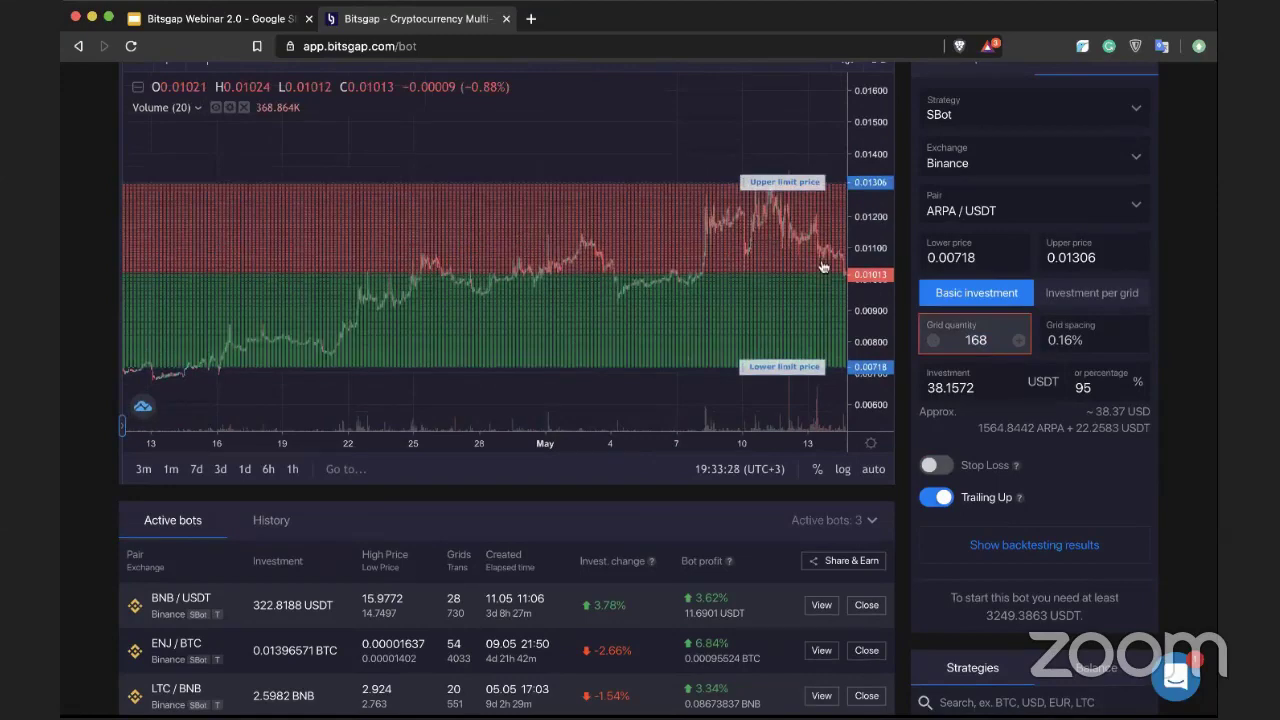
scroll(690, 300, "down", 5)
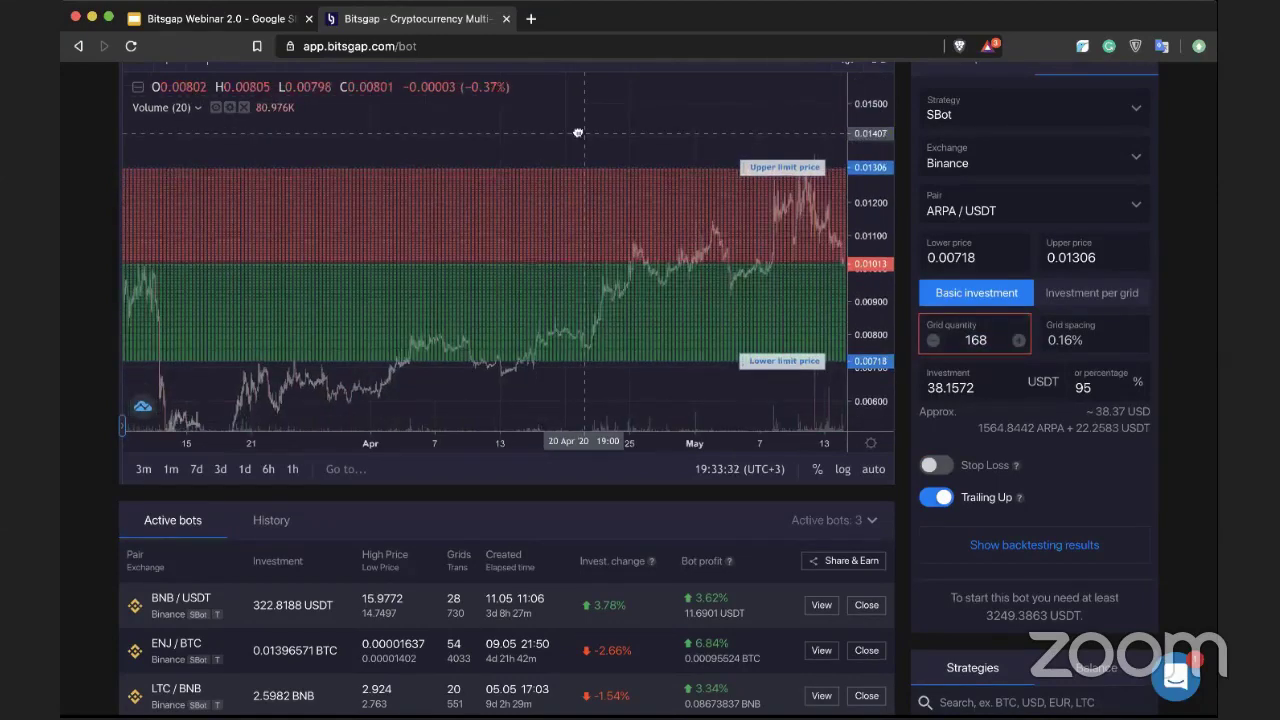
left_click_drag(578, 132, 524, 117)
scroll(882, 100, "down", 2)
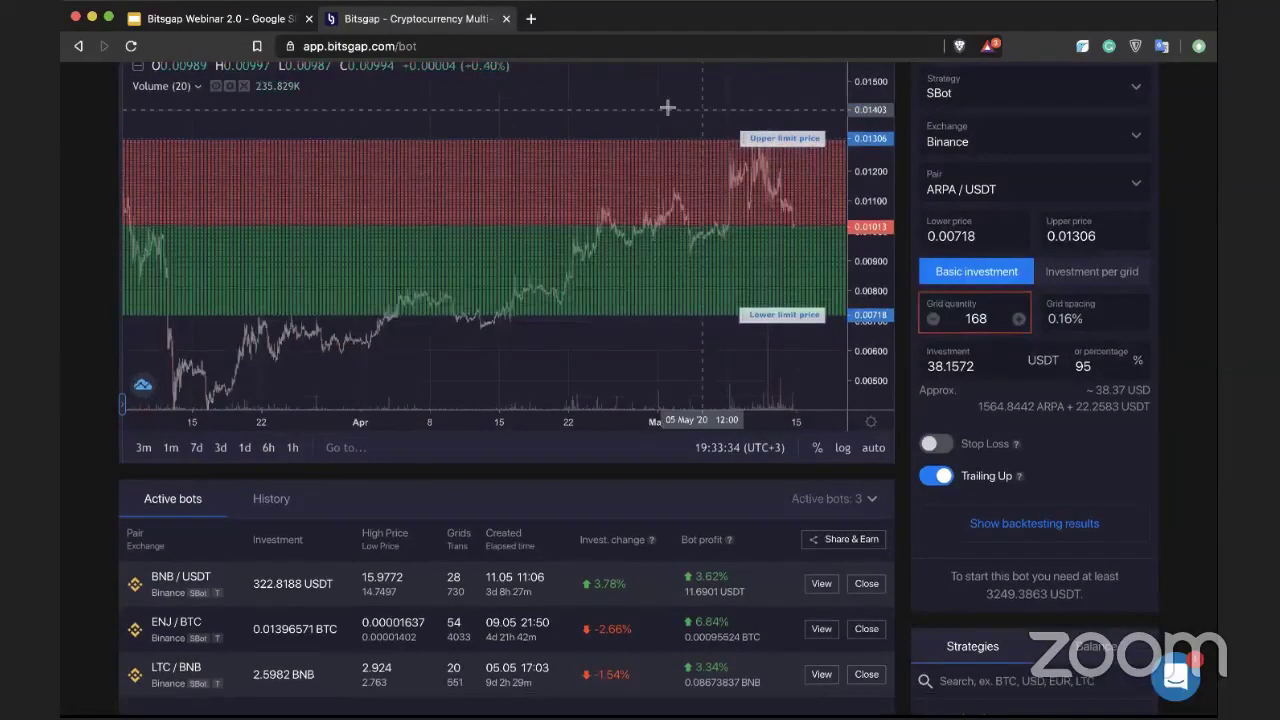
scroll(620, 320, "down", 2)
Clear the ARPA/USDT grid quantity and draw a rising trend line from about 0.00371 in mid-March to about 0.0105 in mid-May
double_click(949, 320)
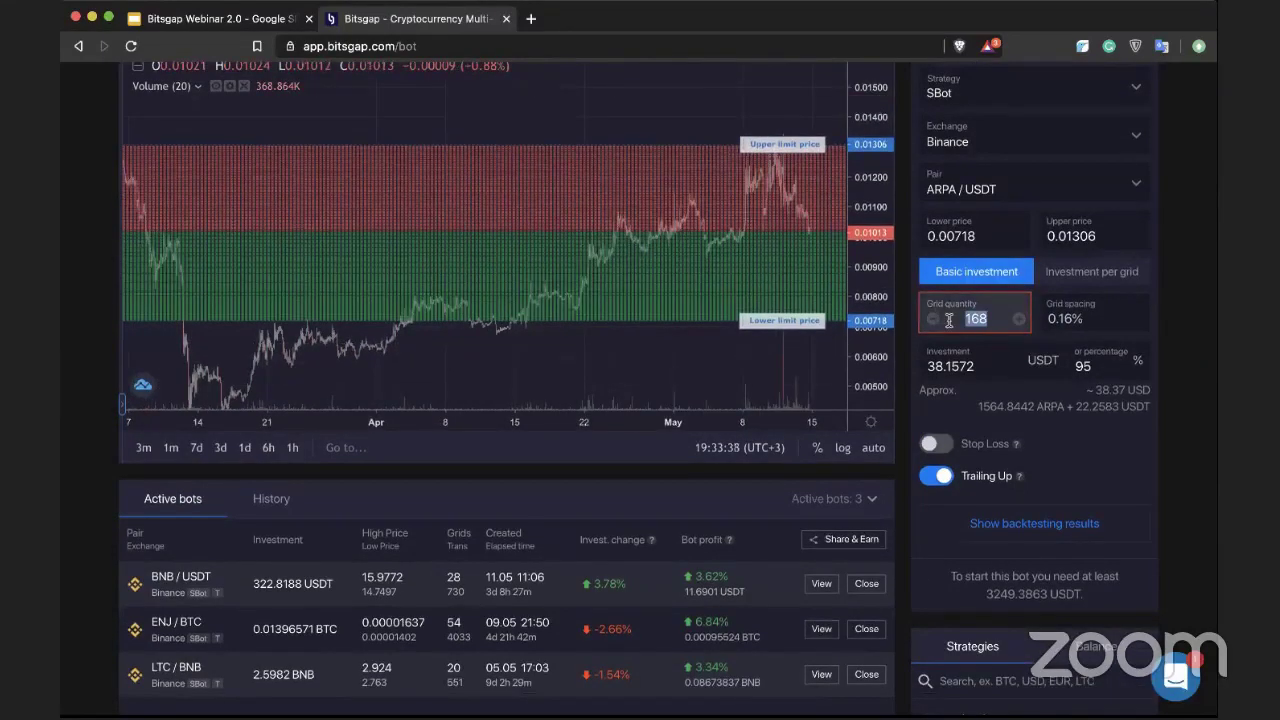
key("BackSpace")
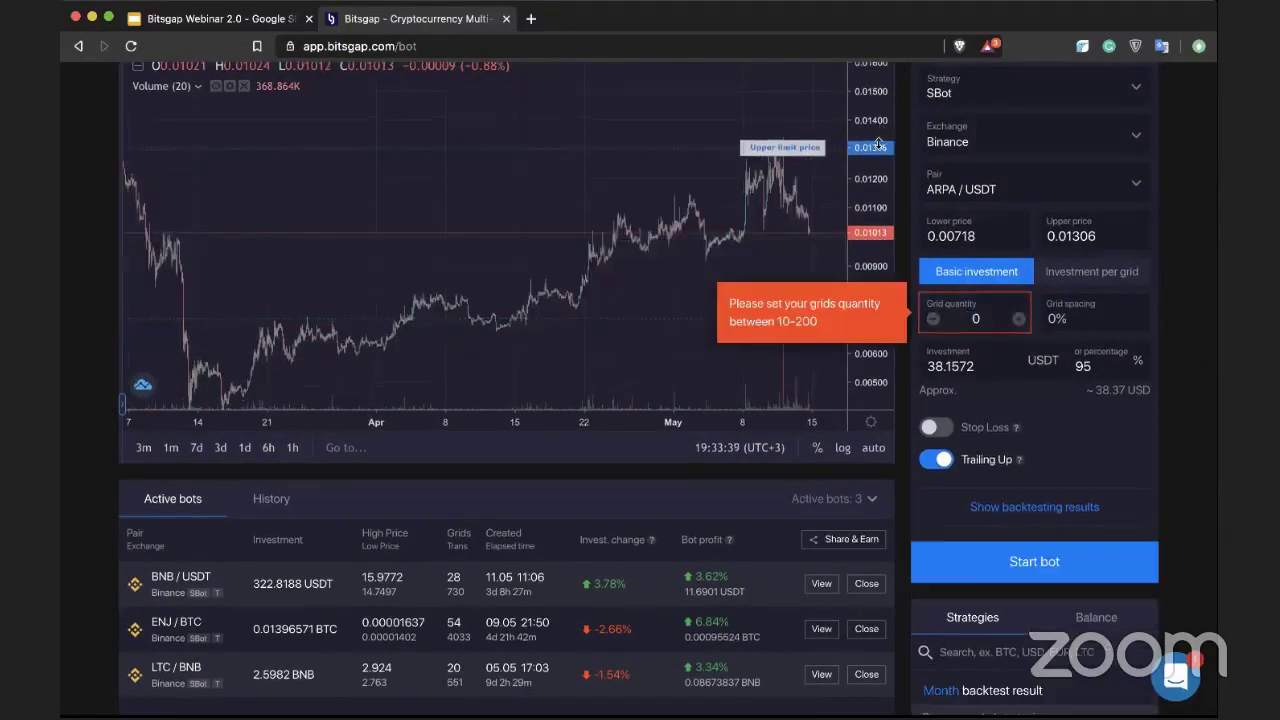
left_click_drag(606, 131, 567, 118)
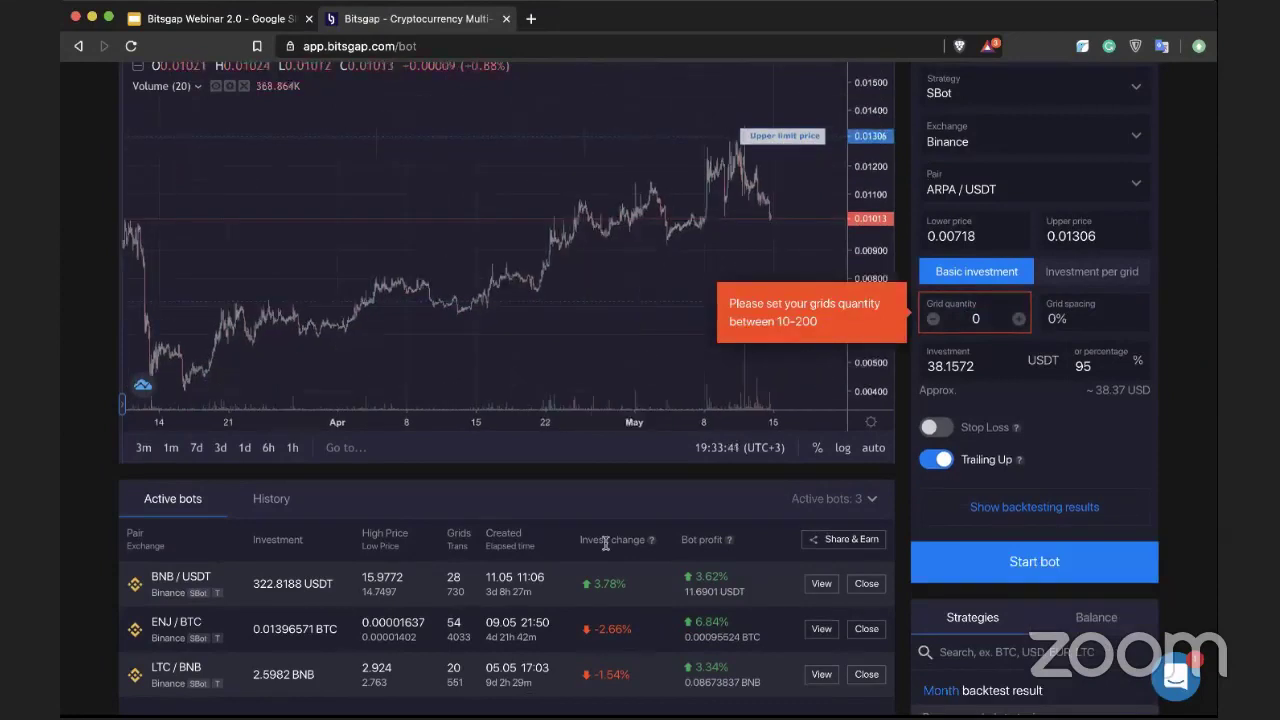
scroll(606, 543, "up", 2)
left_click_drag(882, 243, 882, 264)
left_click_drag(565, 384, 563, 346)
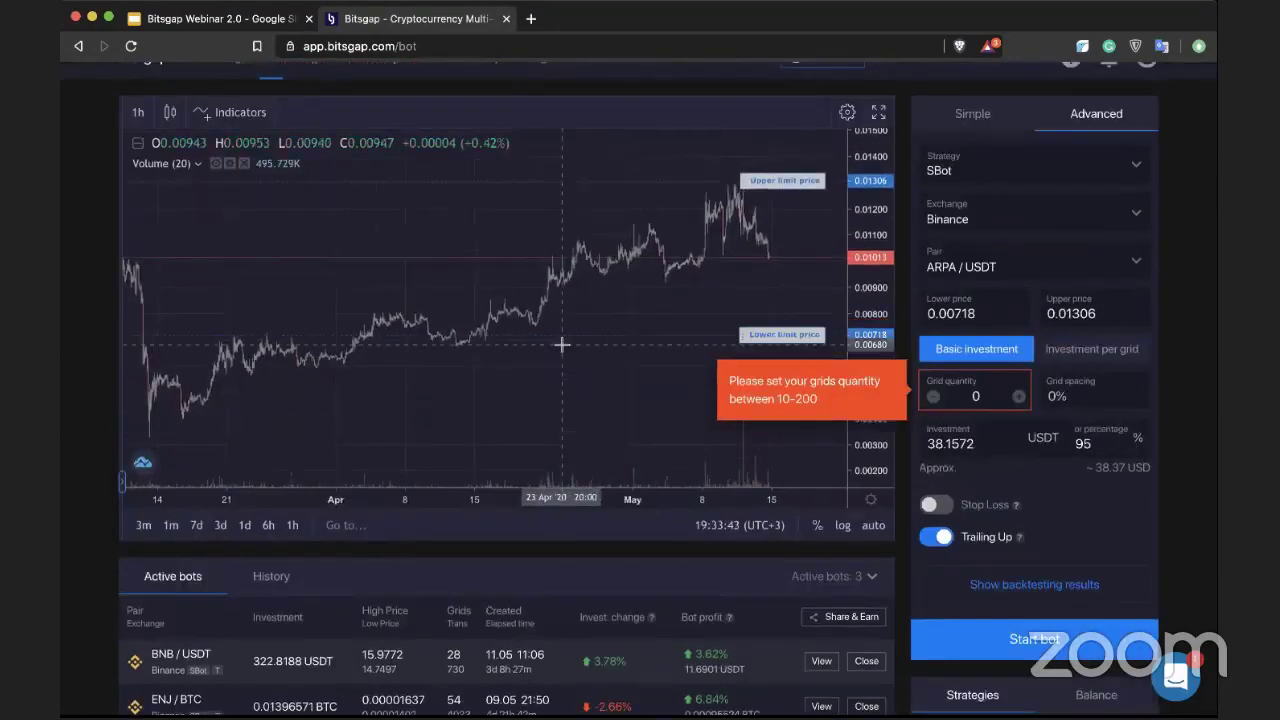
left_click(121, 483)
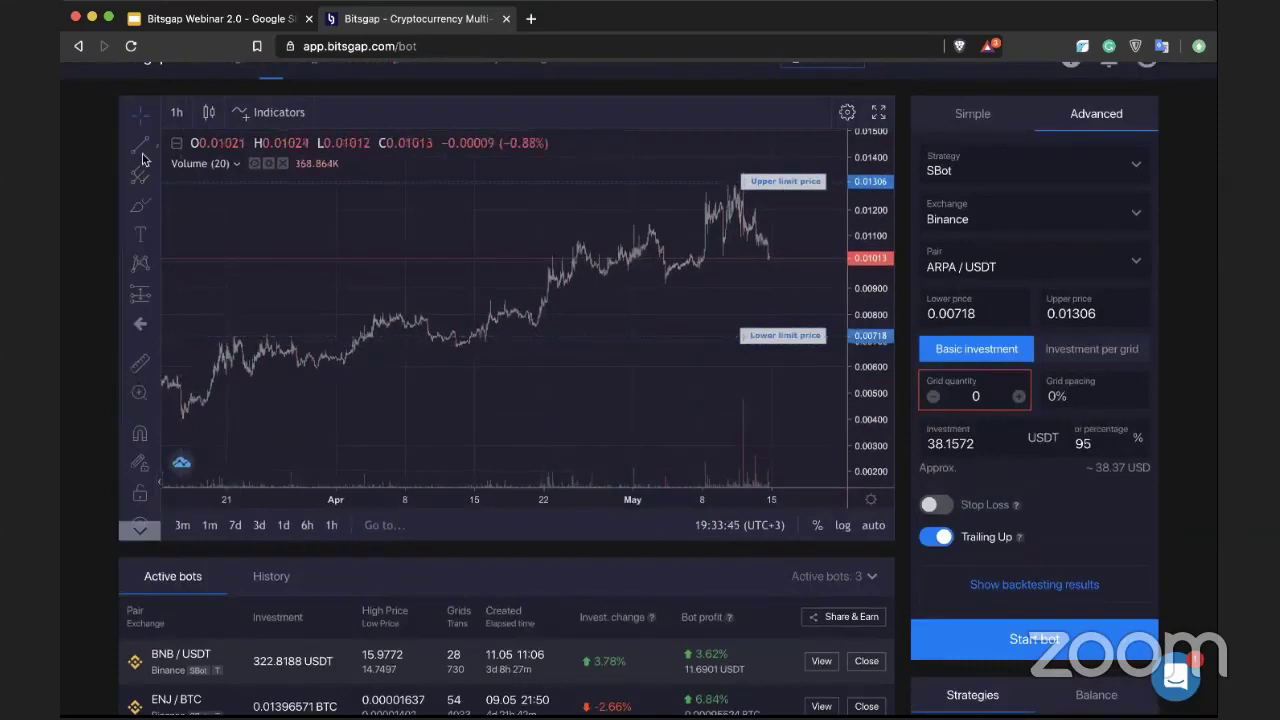
left_click(177, 426)
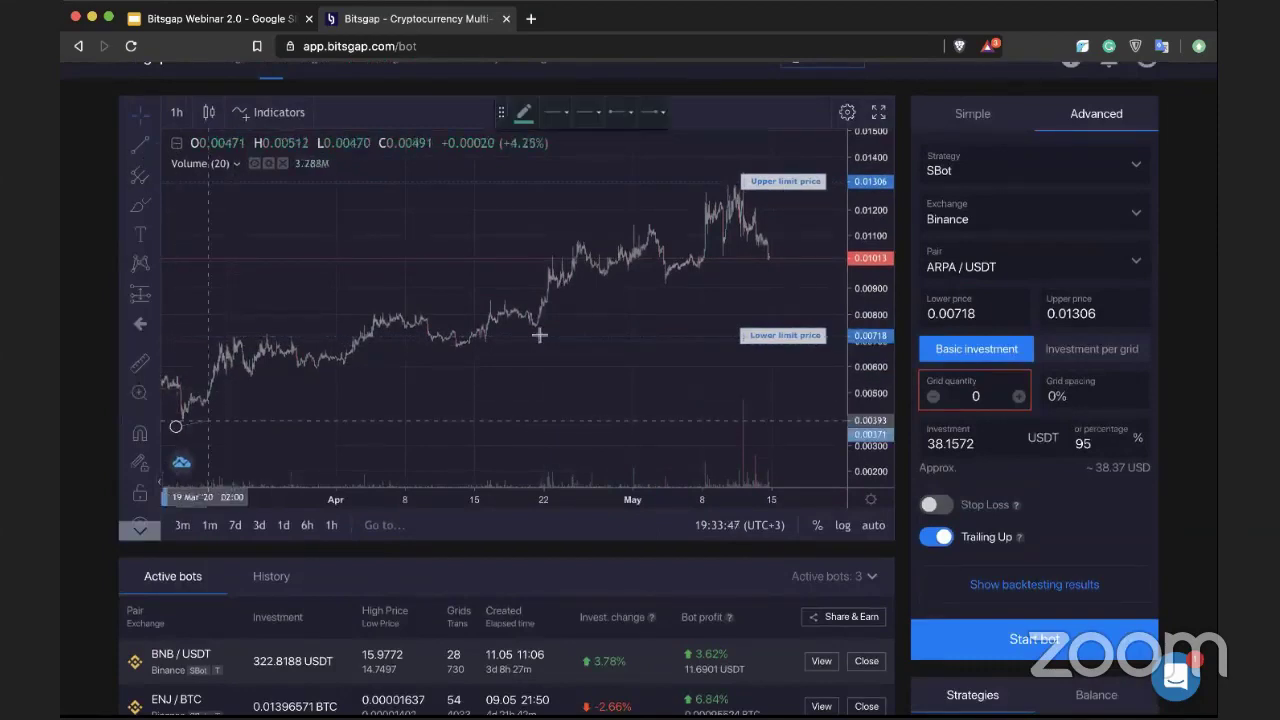
left_click(811, 248)
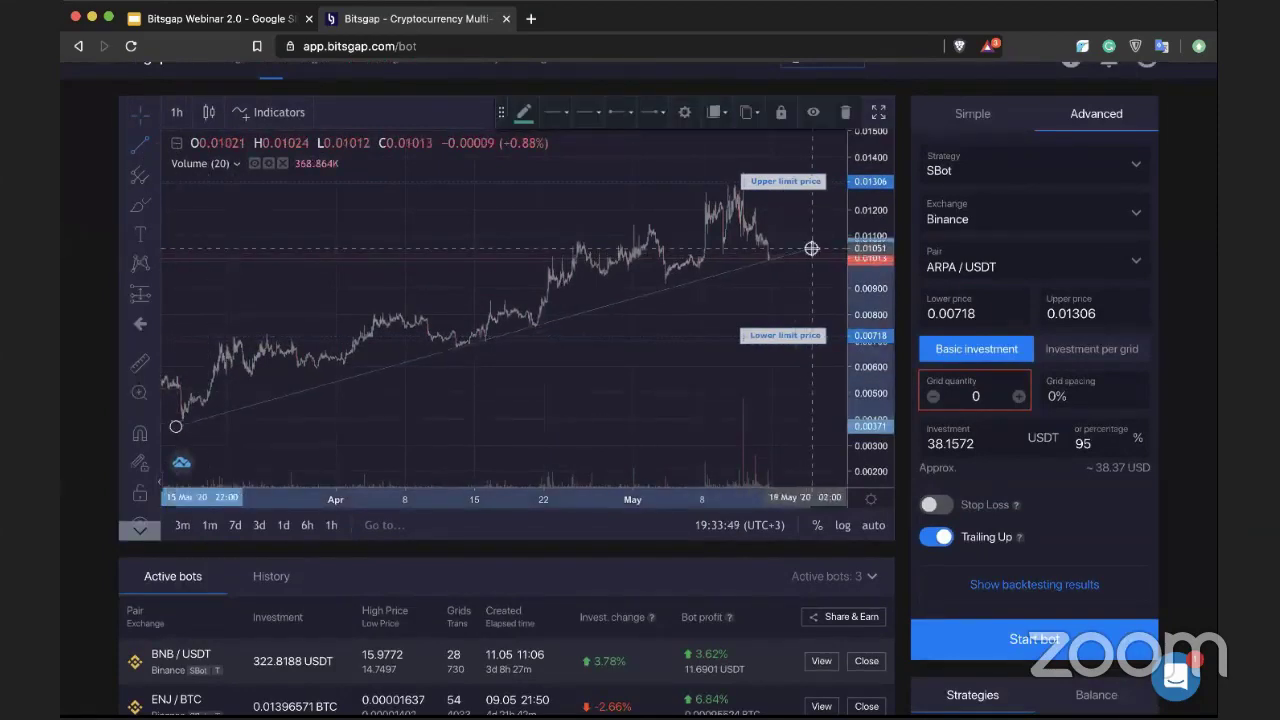
Compare the trend line with the ARPA/USDT price lows and change the chart interval to 2 hours
left_click_drag(663, 357, 685, 326)
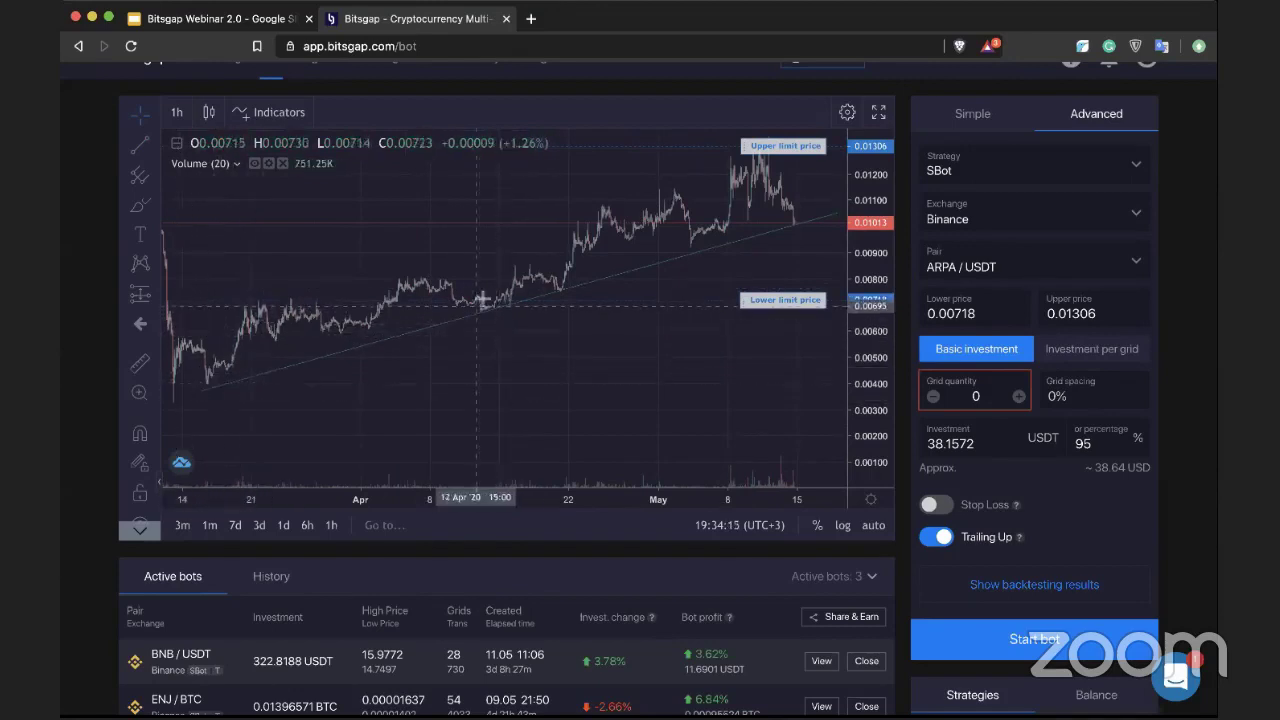
left_click(556, 290)
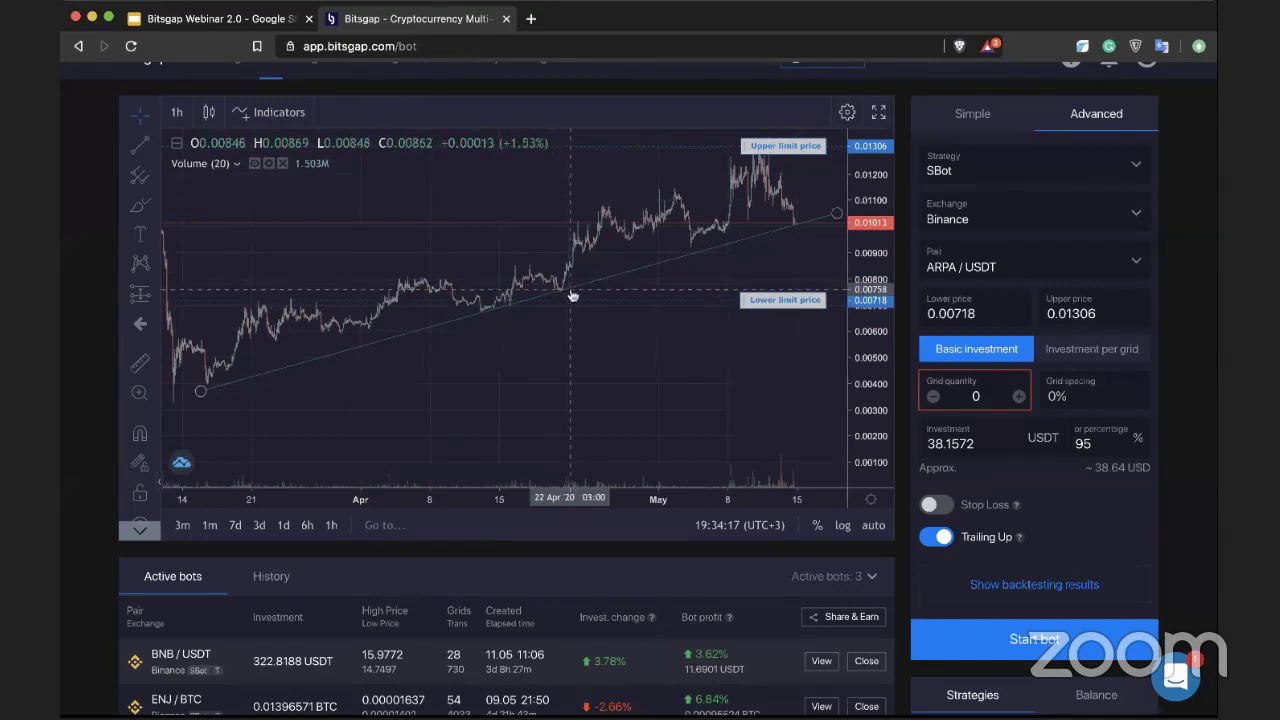
left_click_drag(778, 227, 750, 251)
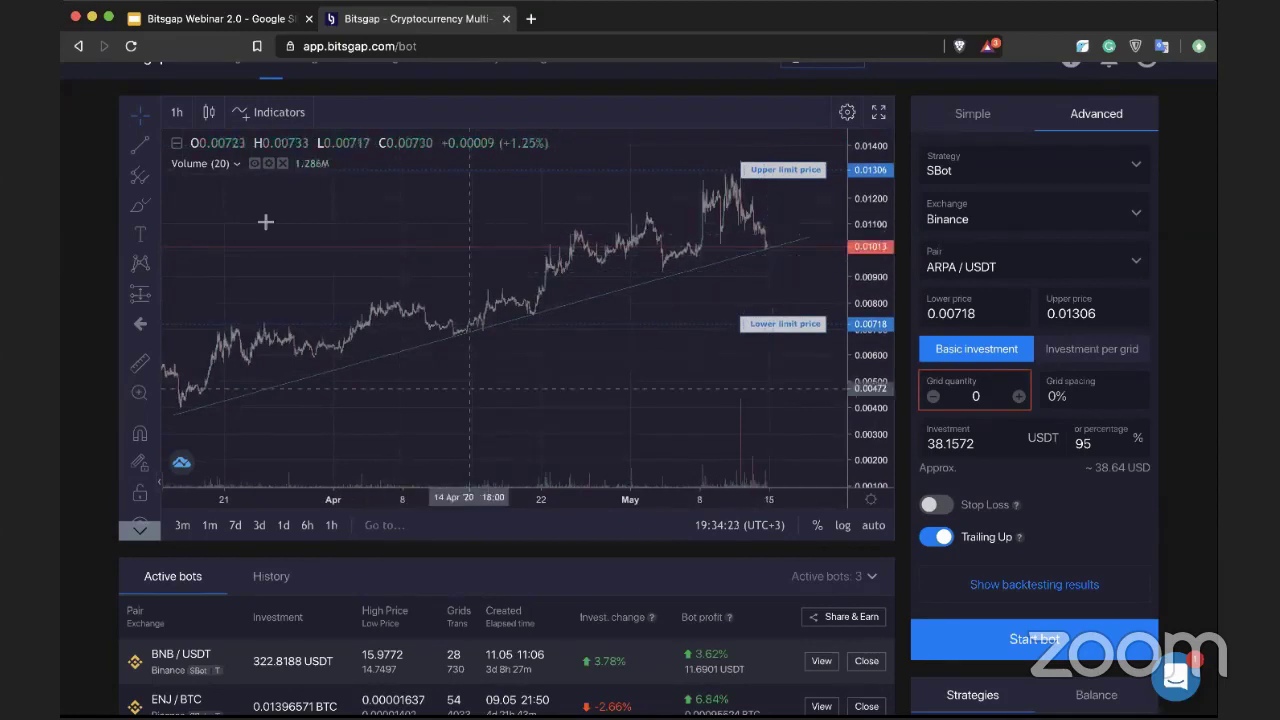
left_click(177, 112)
left_click(207, 300)
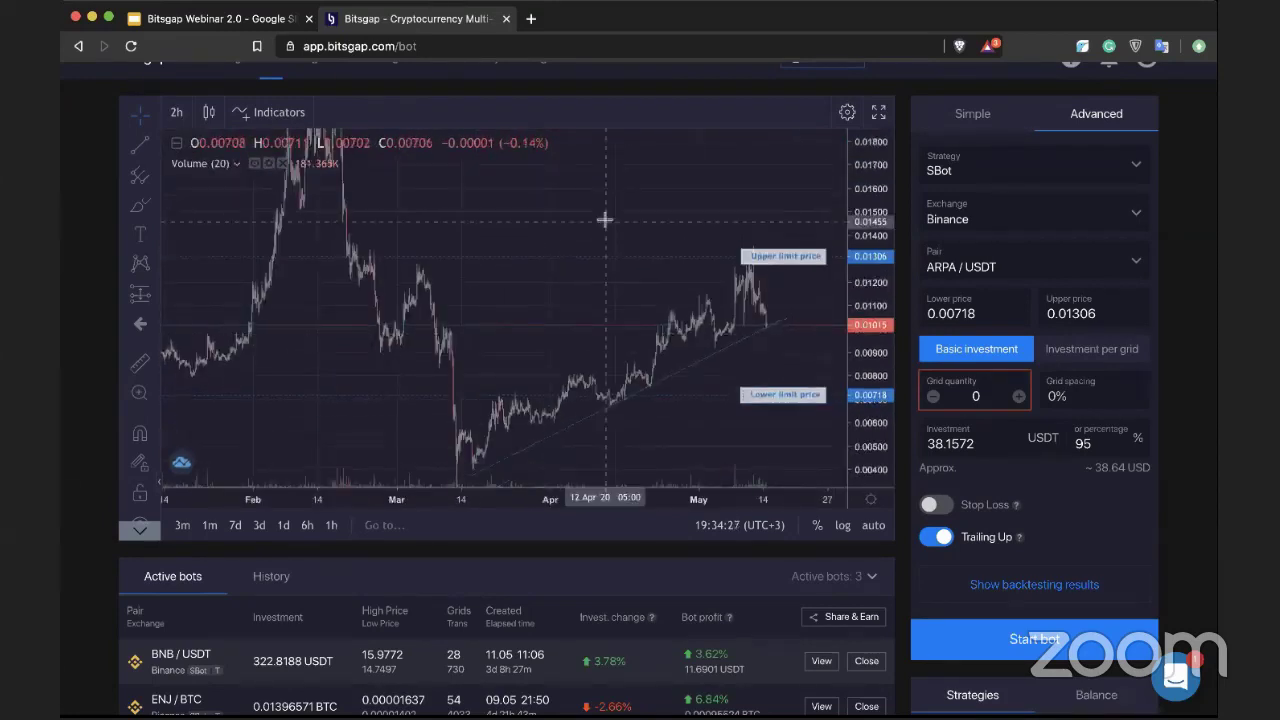
Set the ARPA/USDT grid quantity to 150 and raise the lower limit price to 0.00959 near the trend line
left_click(940, 398)
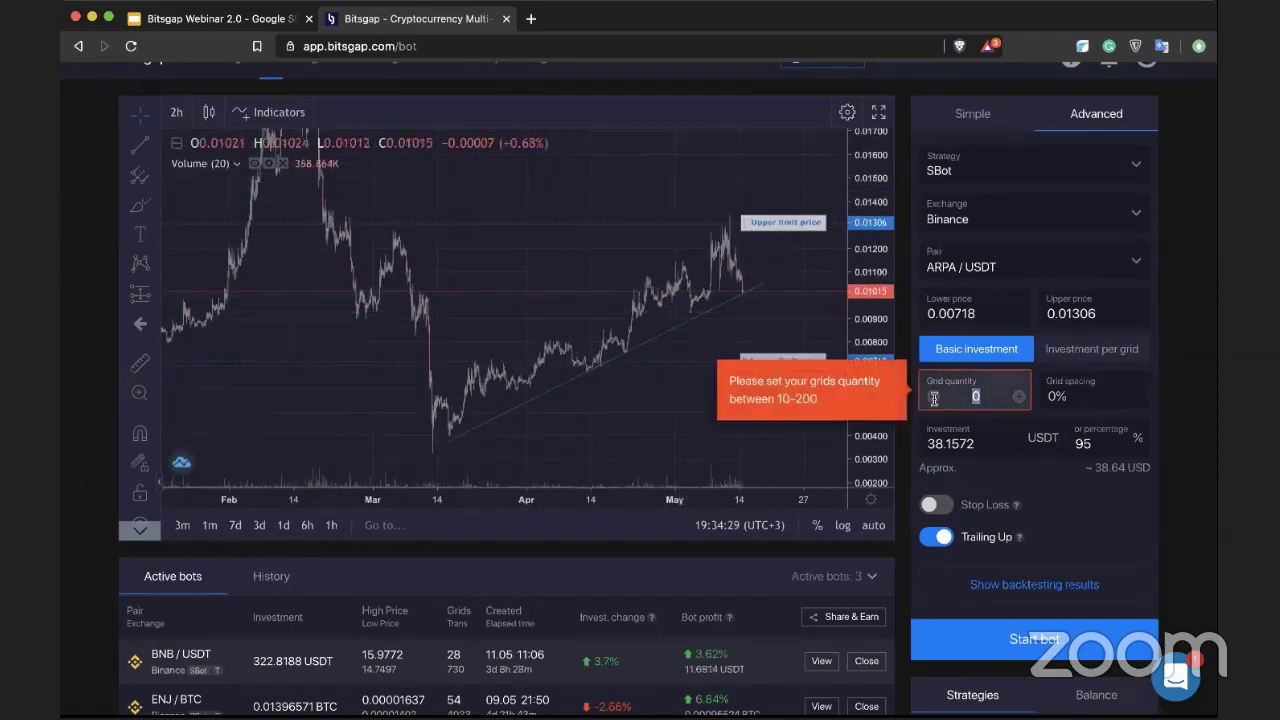
type("150")
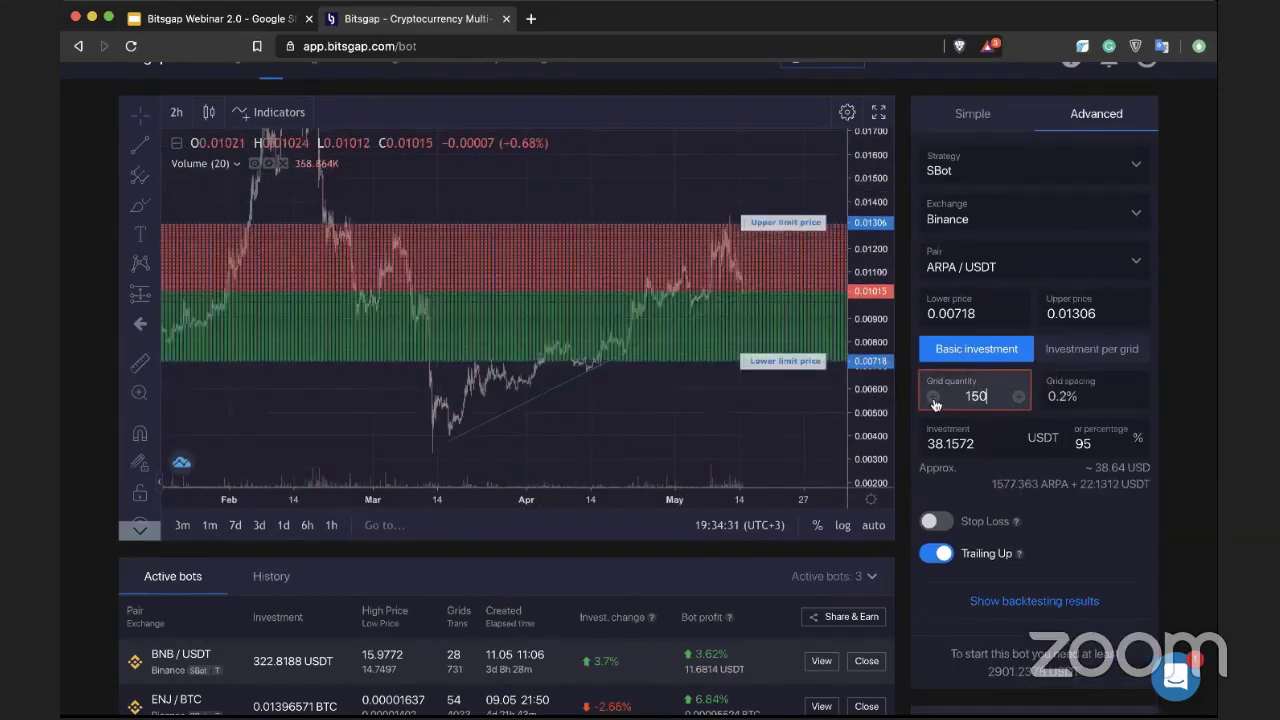
left_click_drag(785, 361, 767, 305)
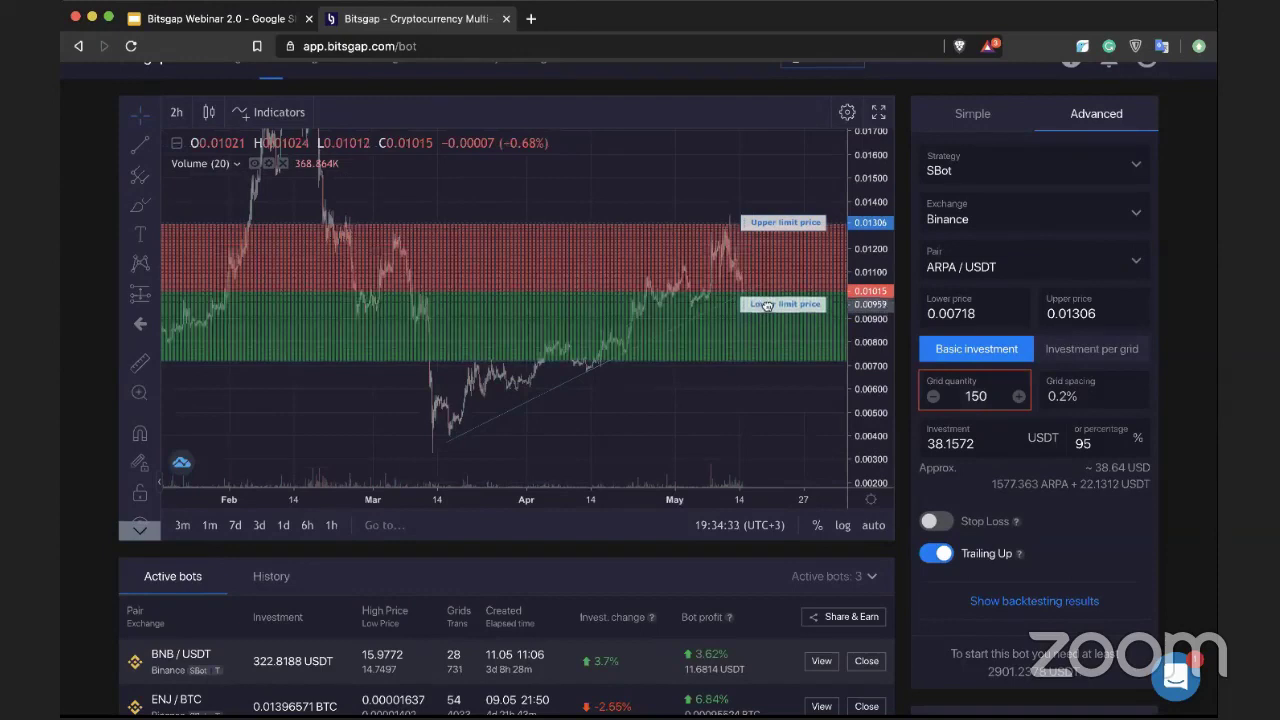
left_click_drag(878, 426, 857, 322)
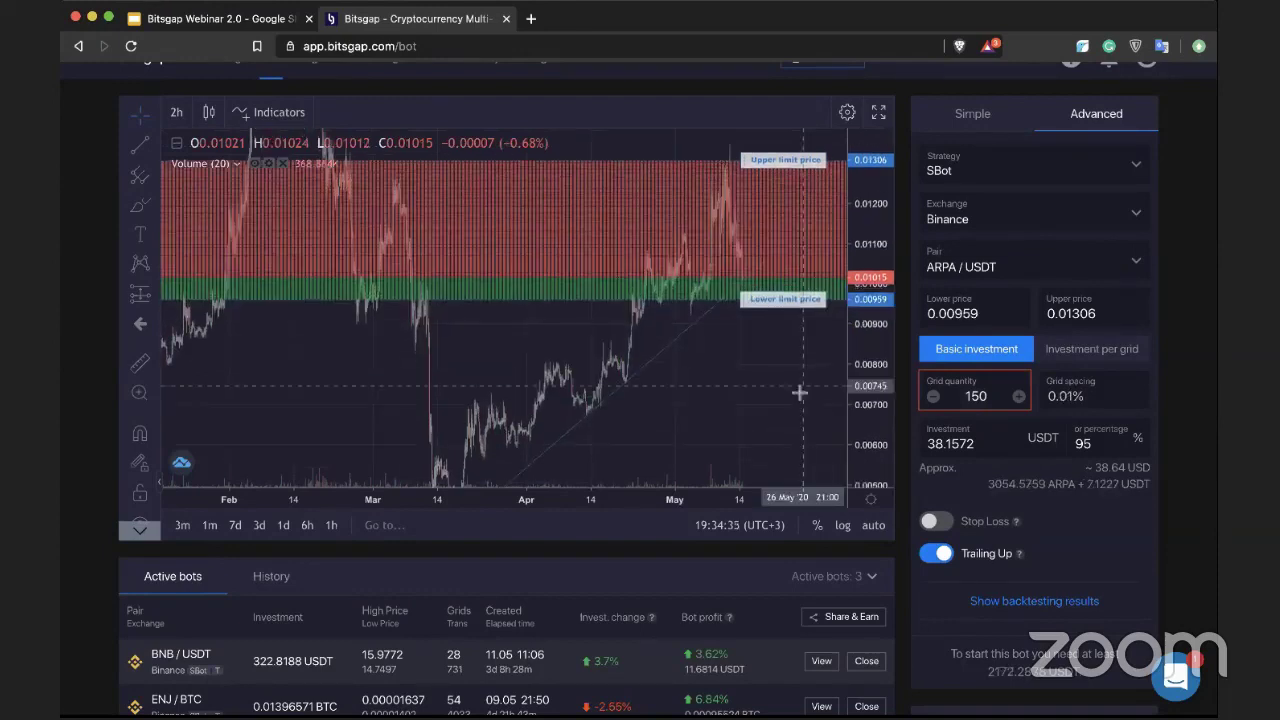
left_click_drag(765, 132, 686, 171)
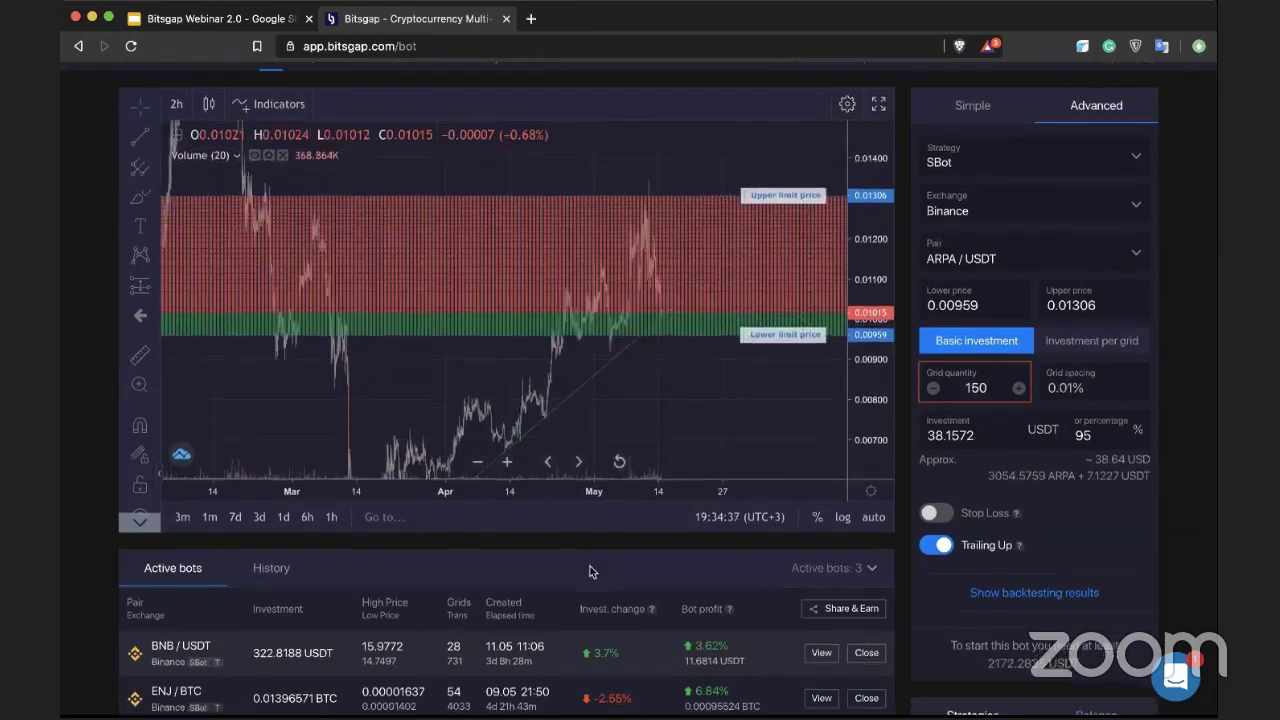
scroll(590, 566, "down", 1)
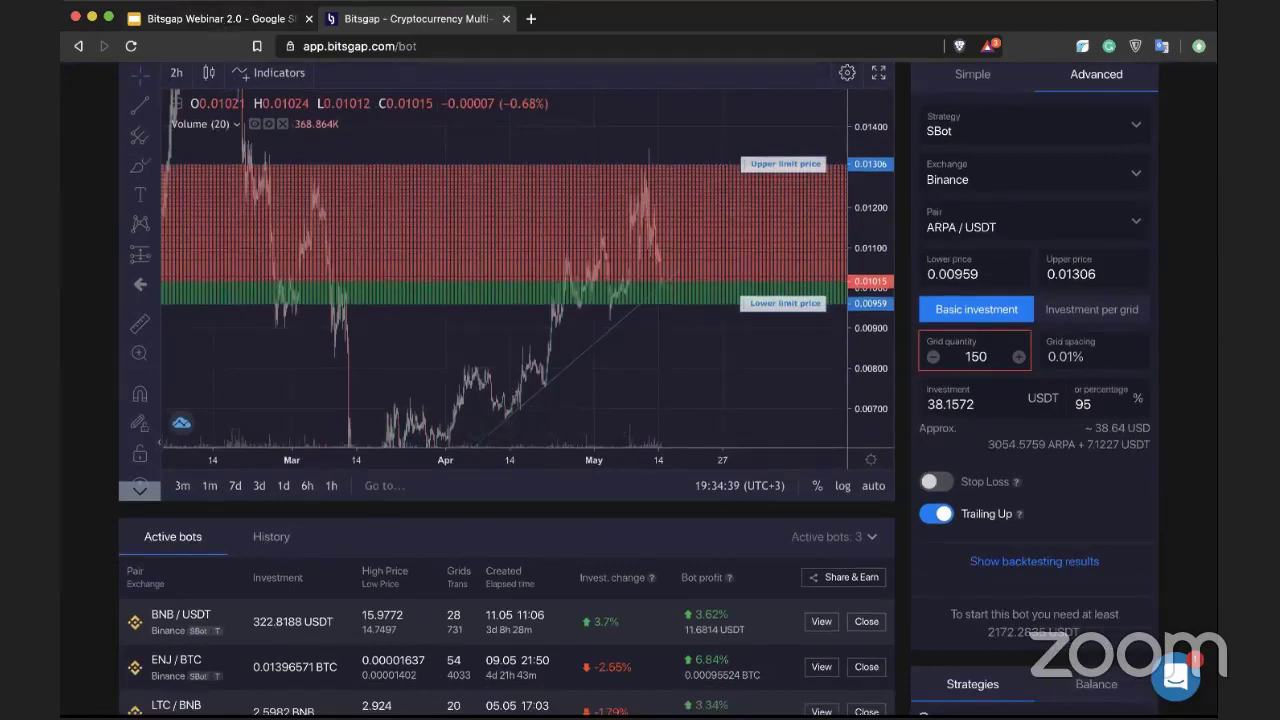
Return to the slides and advance past the Backtesting title slide to the ENJ/BTC price chart with its backtest
left_click(187, 20)
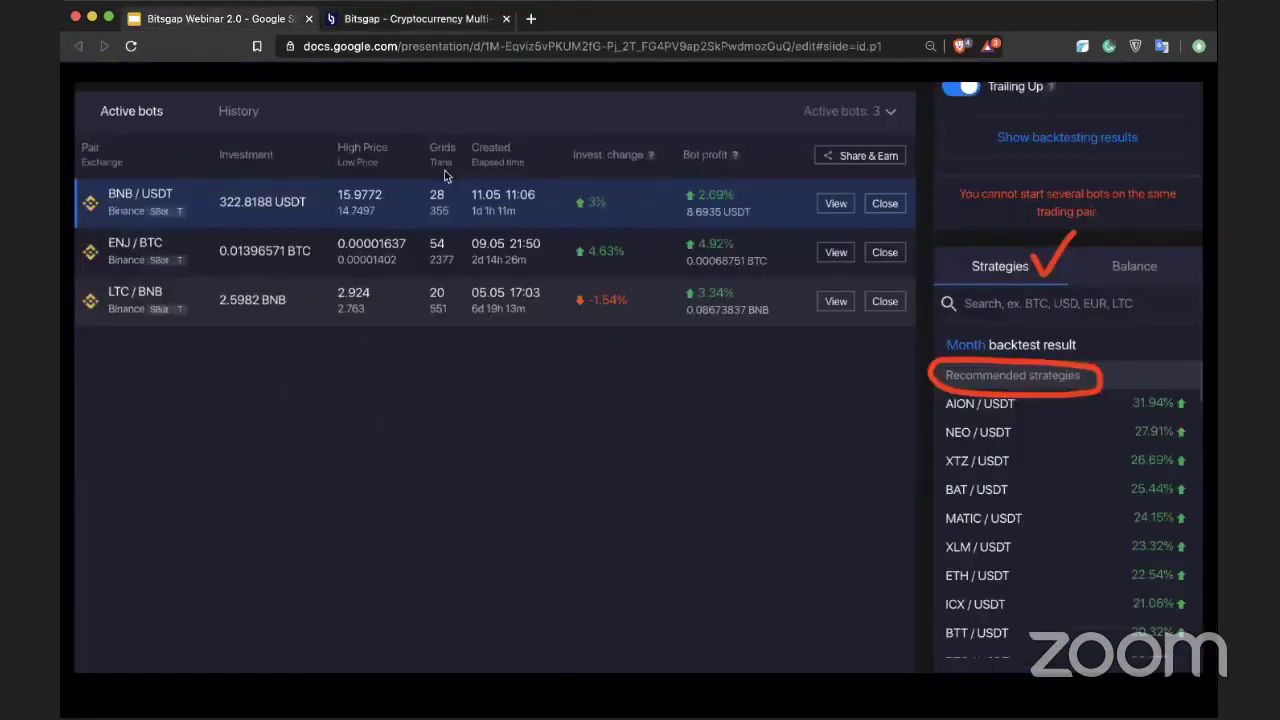
key("Right")
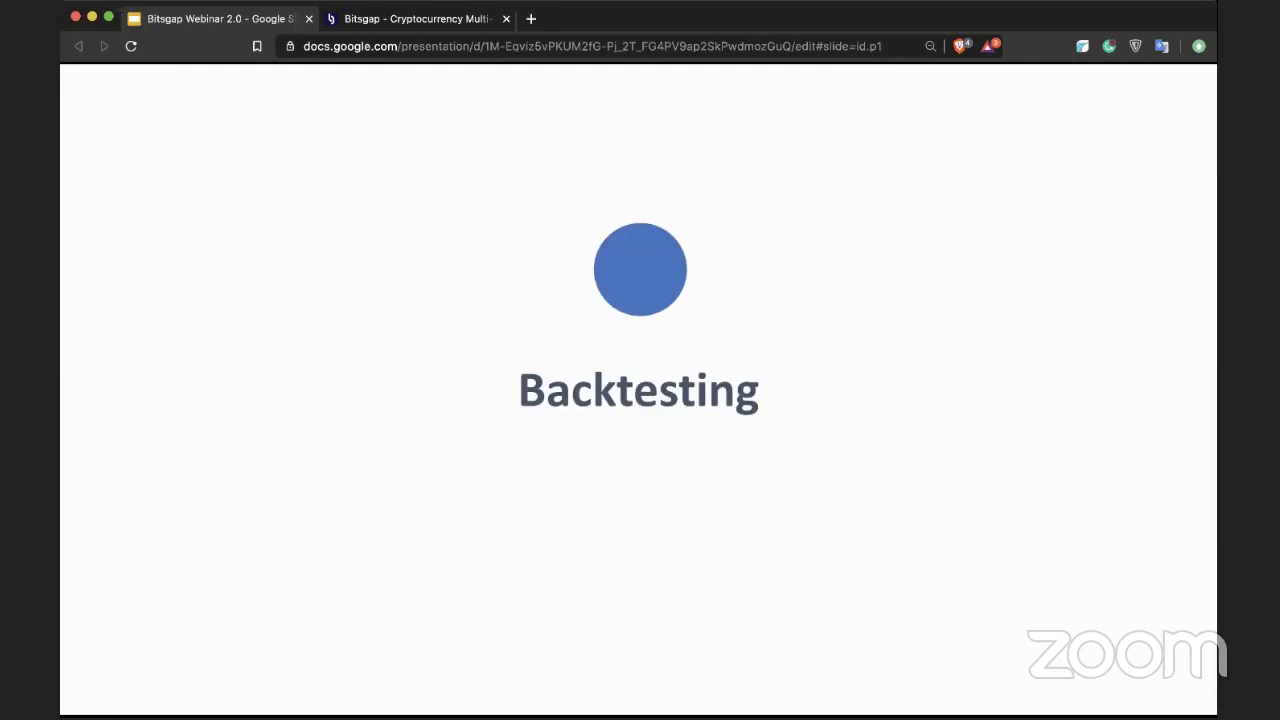
key("super+Tab")
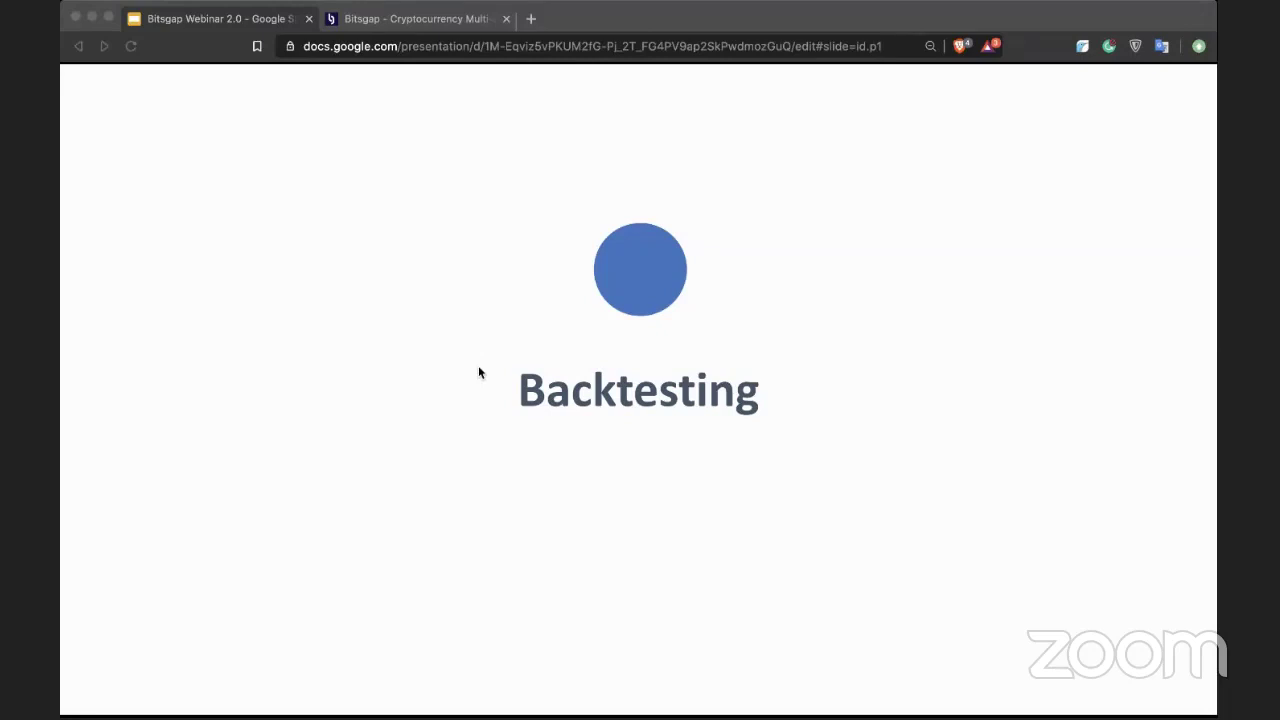
left_click(478, 365)
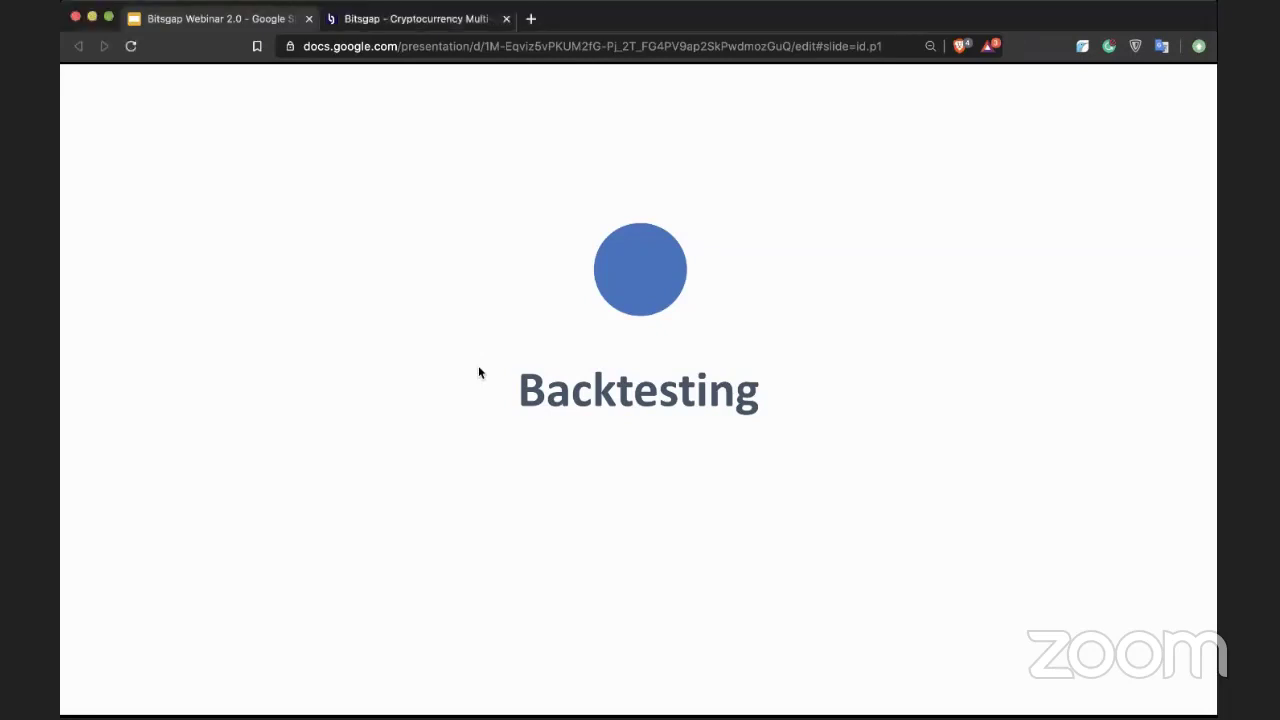
left_click(478, 365)
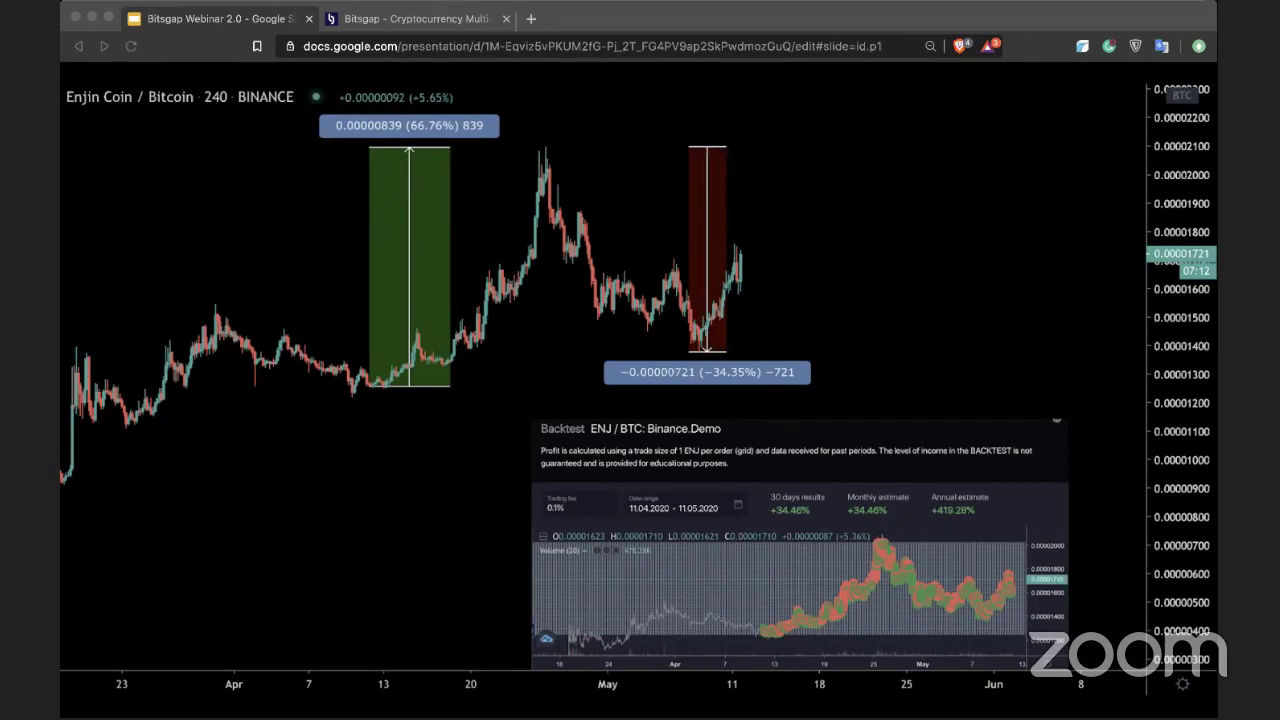
left_click(280, 533)
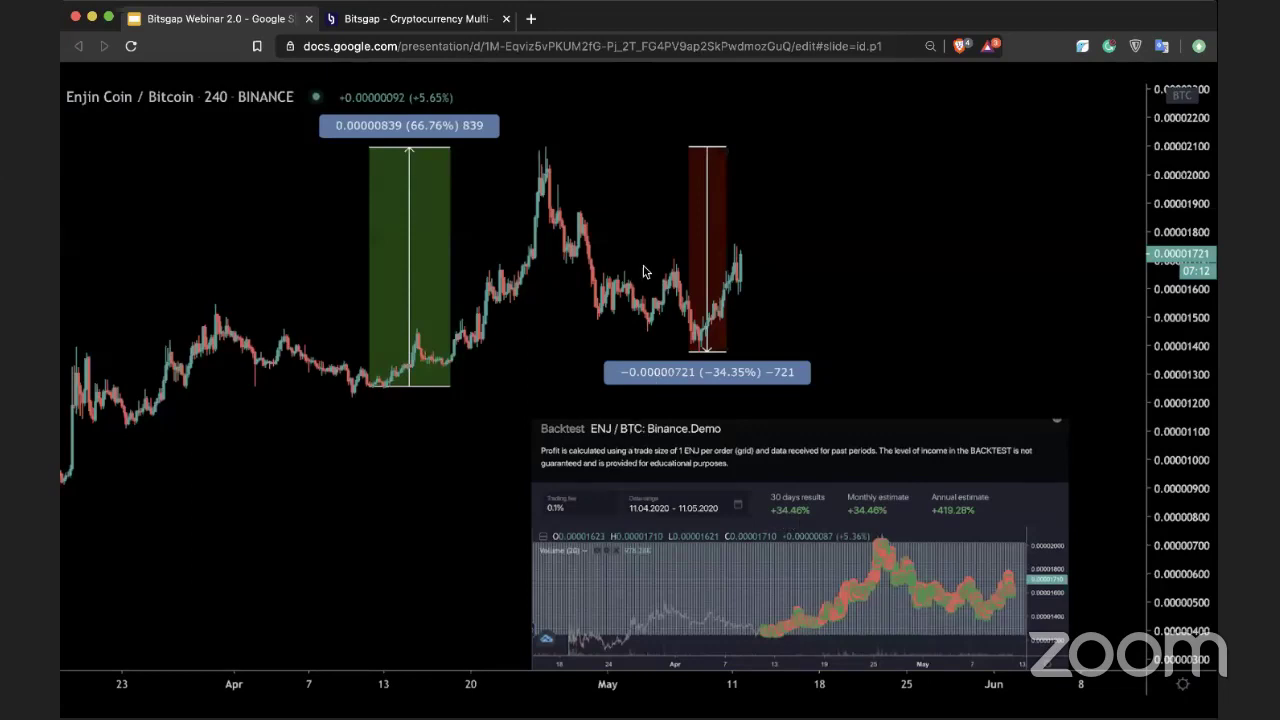
Advance past the BNB/BUSD backtest slide to the table comparing ENJ/BTC and BNB/BUSD bot profit, downside risk and upside momentum
key("Right")
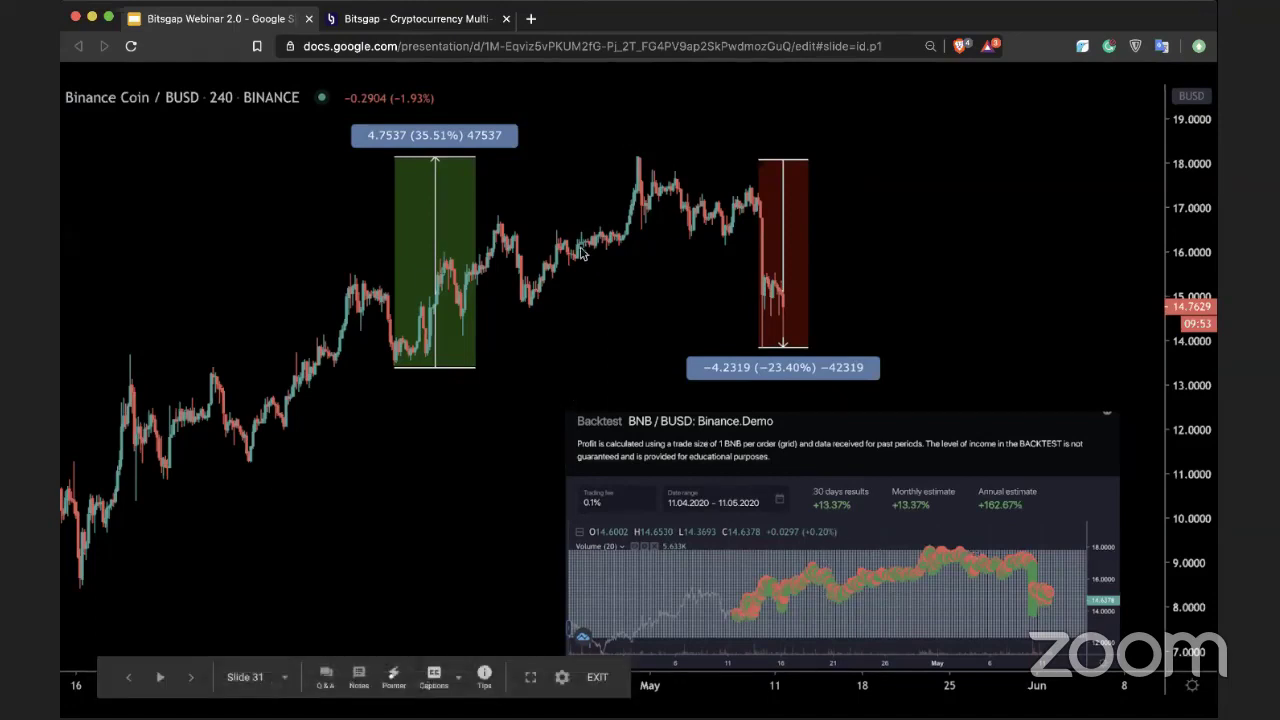
key("Right")
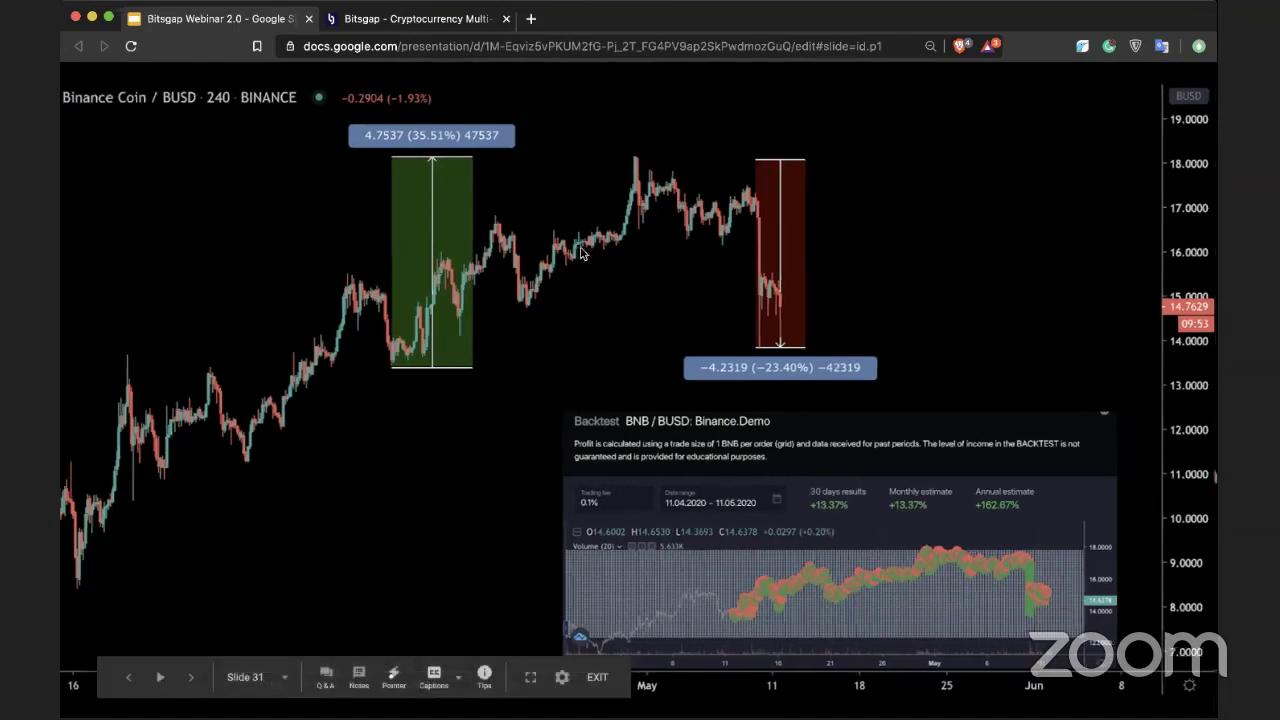
key("Right")
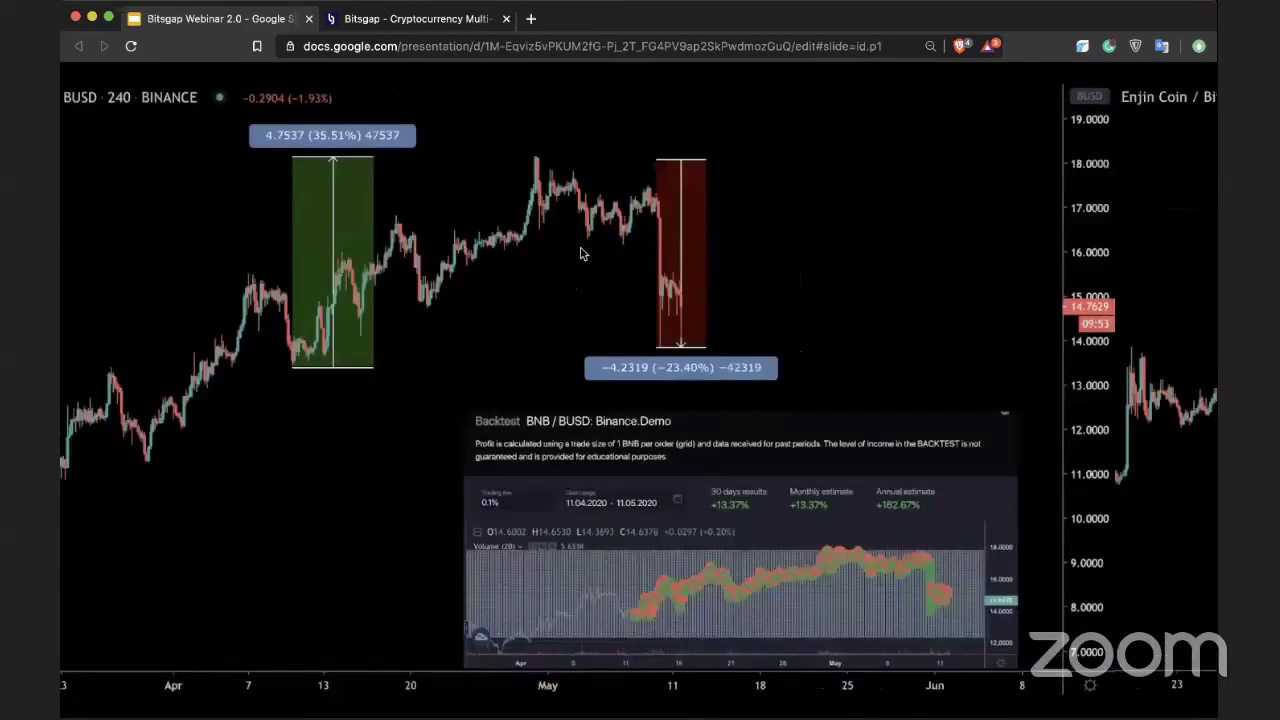
key("Right")
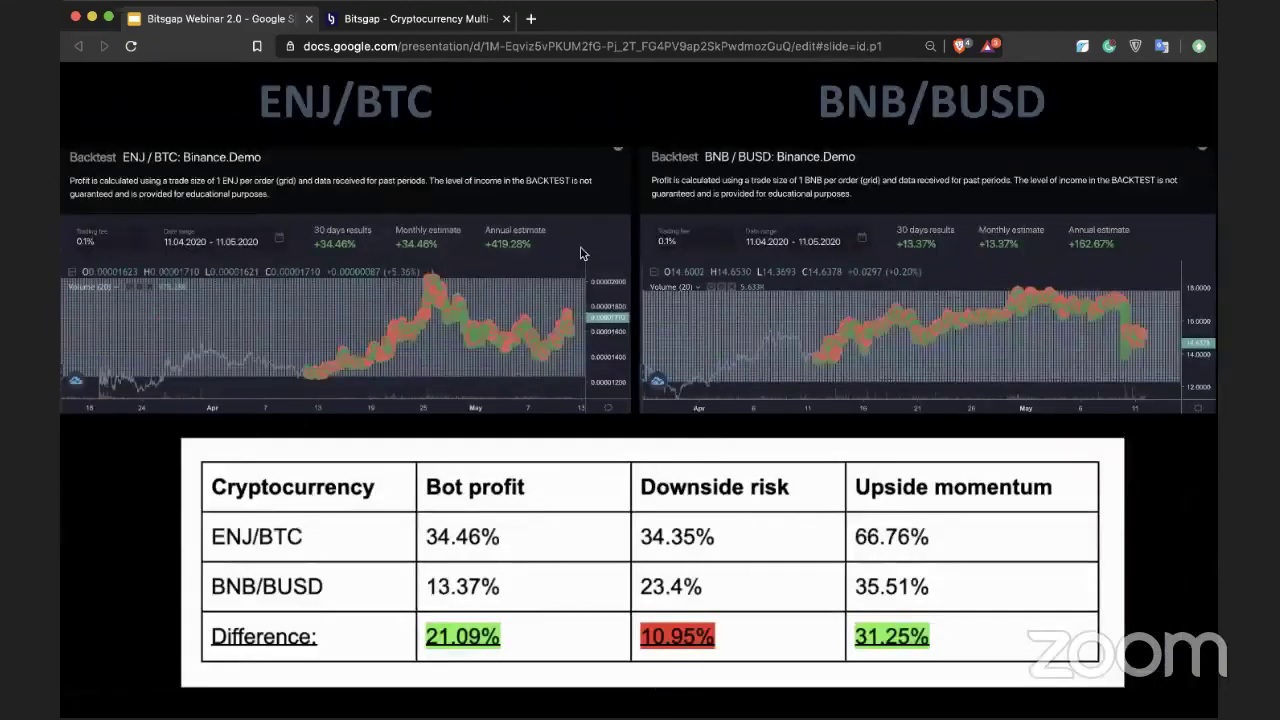
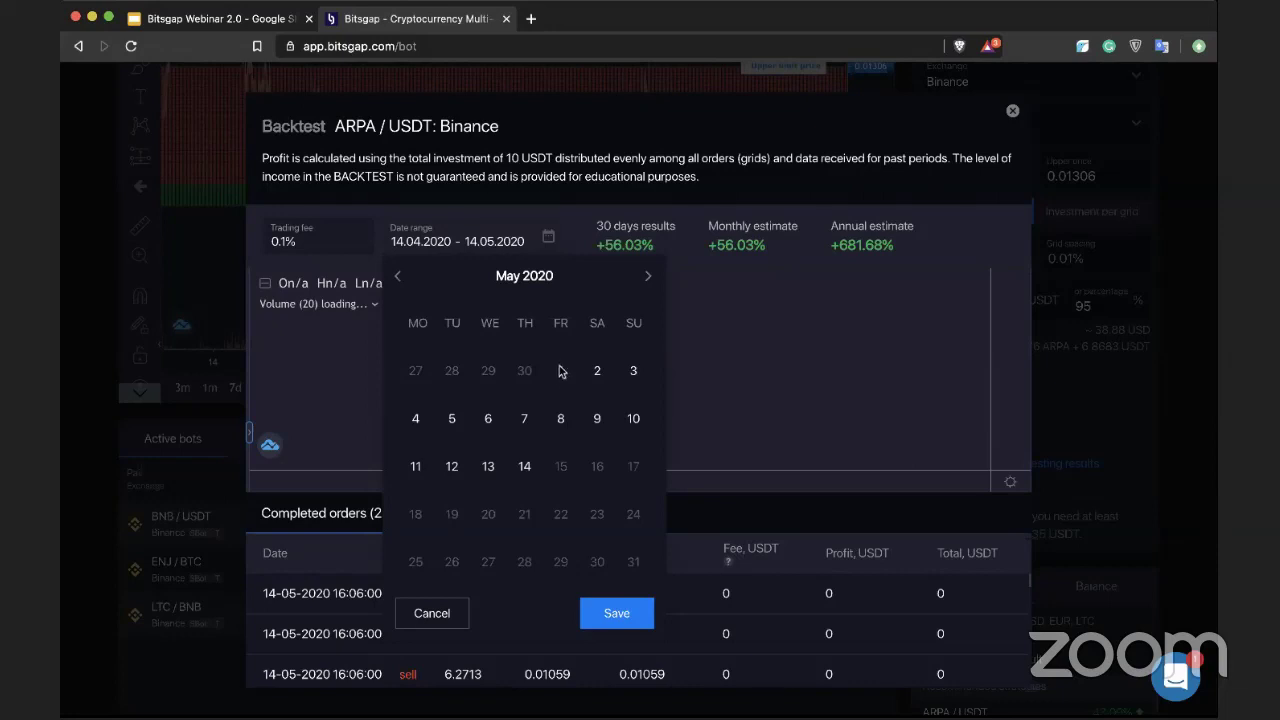
Set the ARPA/USDT backtest date range to 01.05.2020 - 14.05.2020
left_click(561, 372)
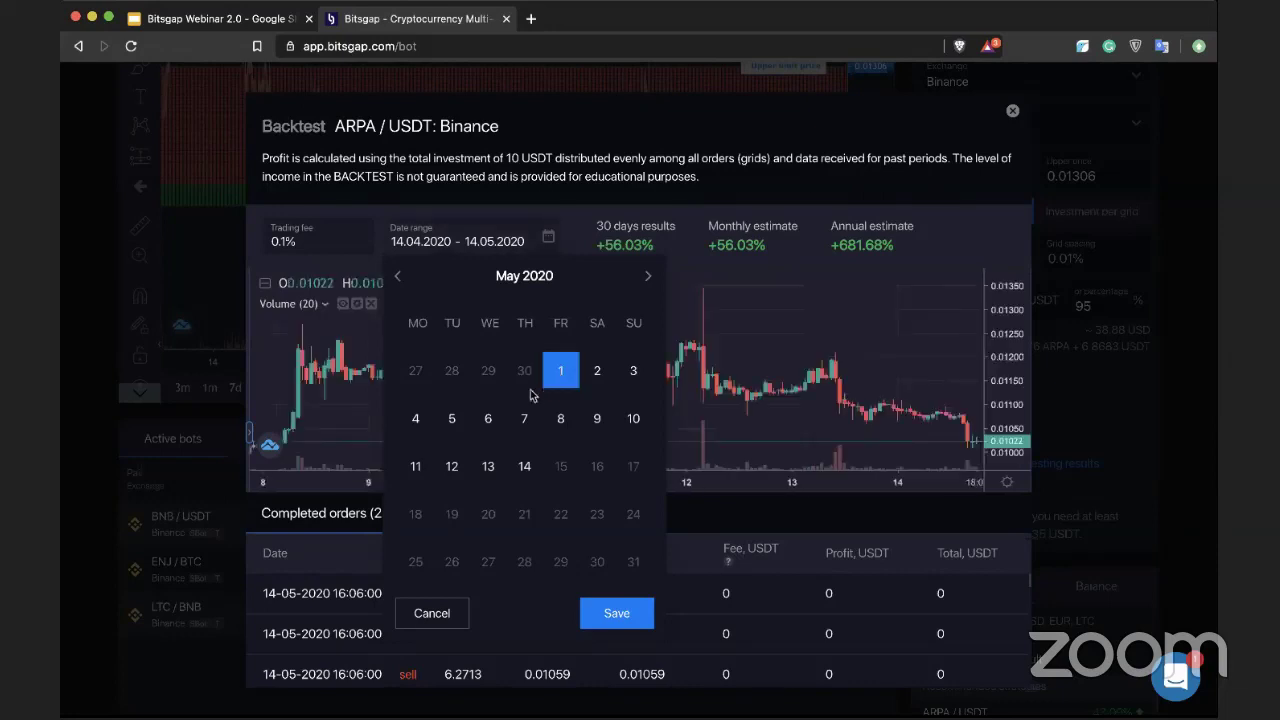
left_click(526, 464)
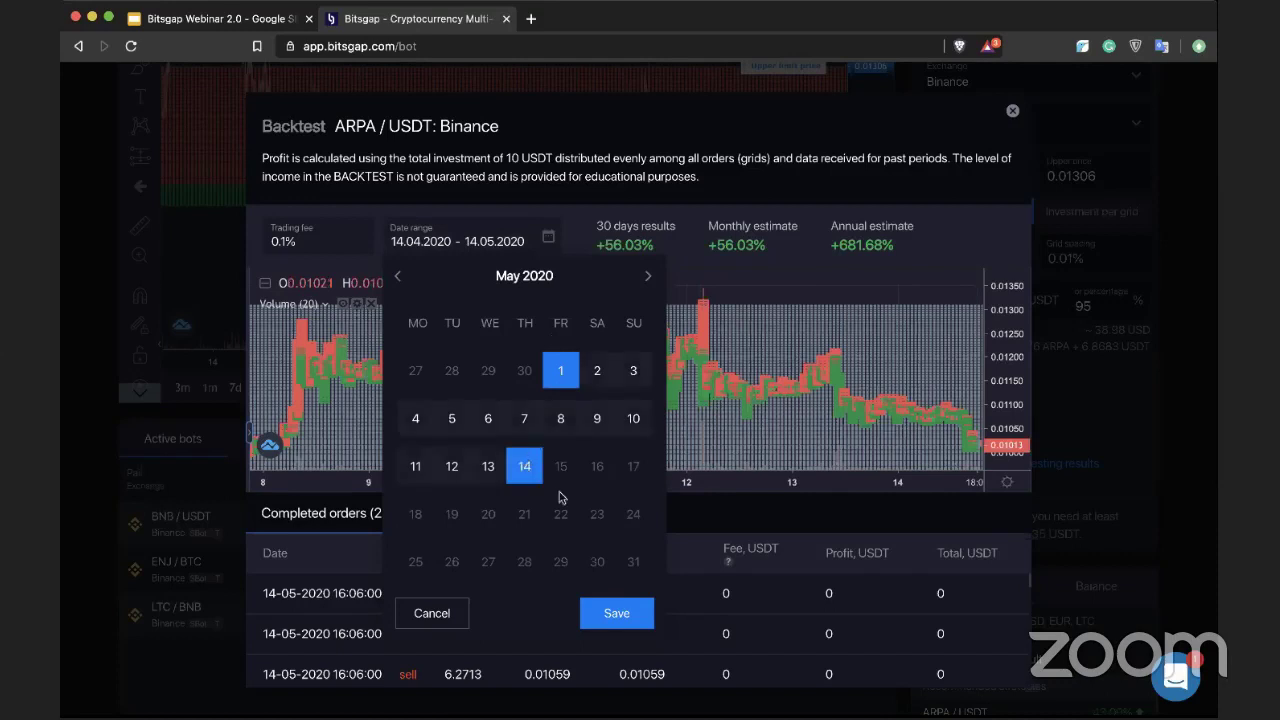
left_click(609, 612)
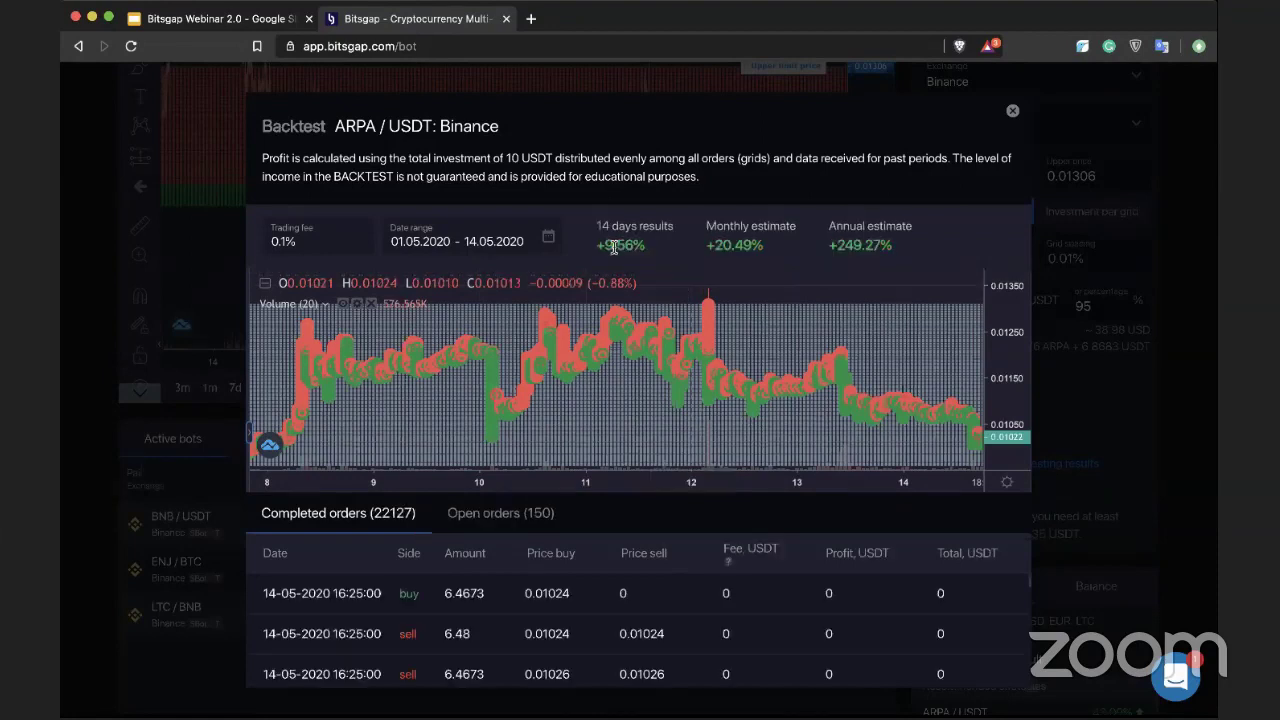
Examine the 14-day result, the monthly estimate and the completed orders of the ARPA/USDT backtest
left_click_drag(598, 244, 686, 252)
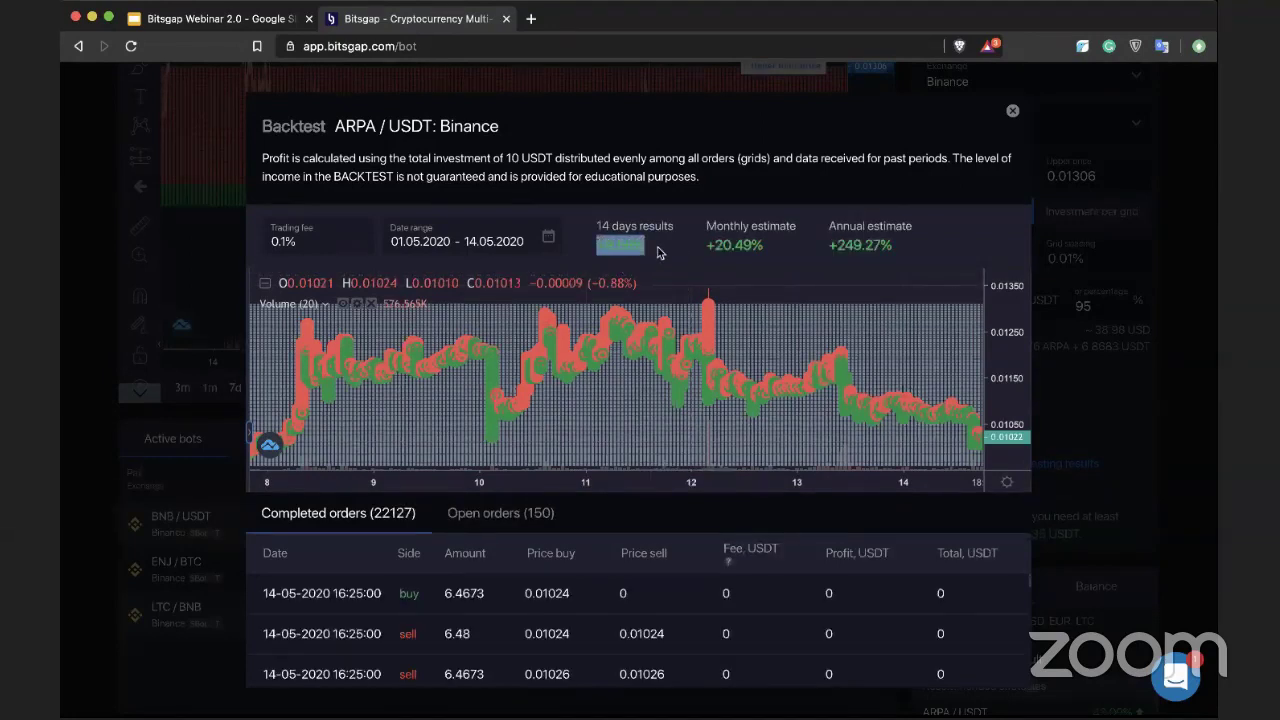
left_click(657, 252)
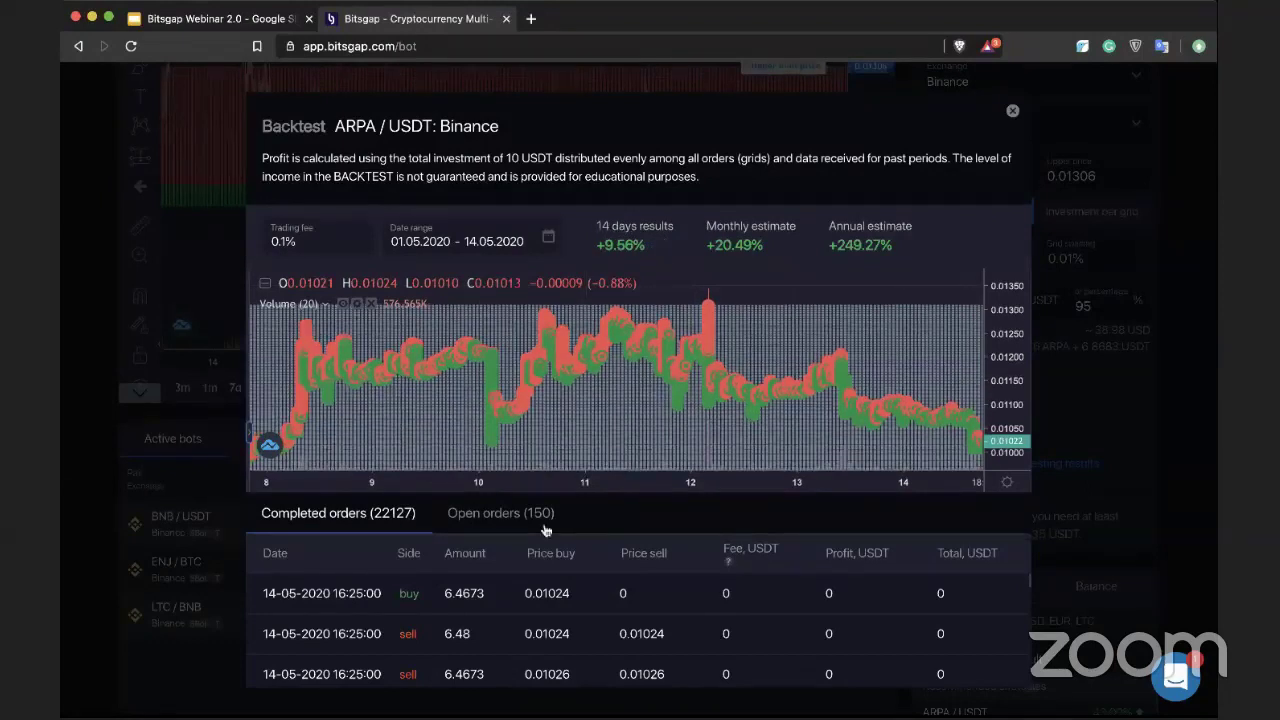
scroll(637, 406, "down", 2)
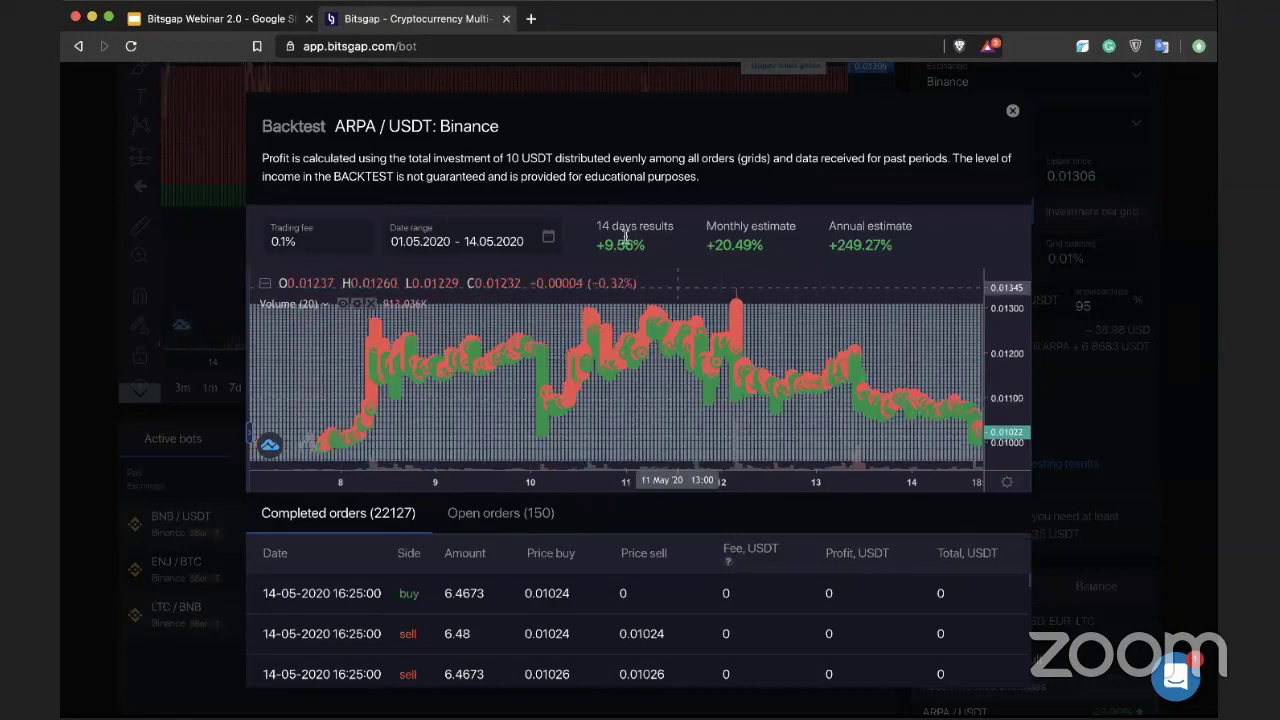
left_click_drag(625, 234, 850, 355)
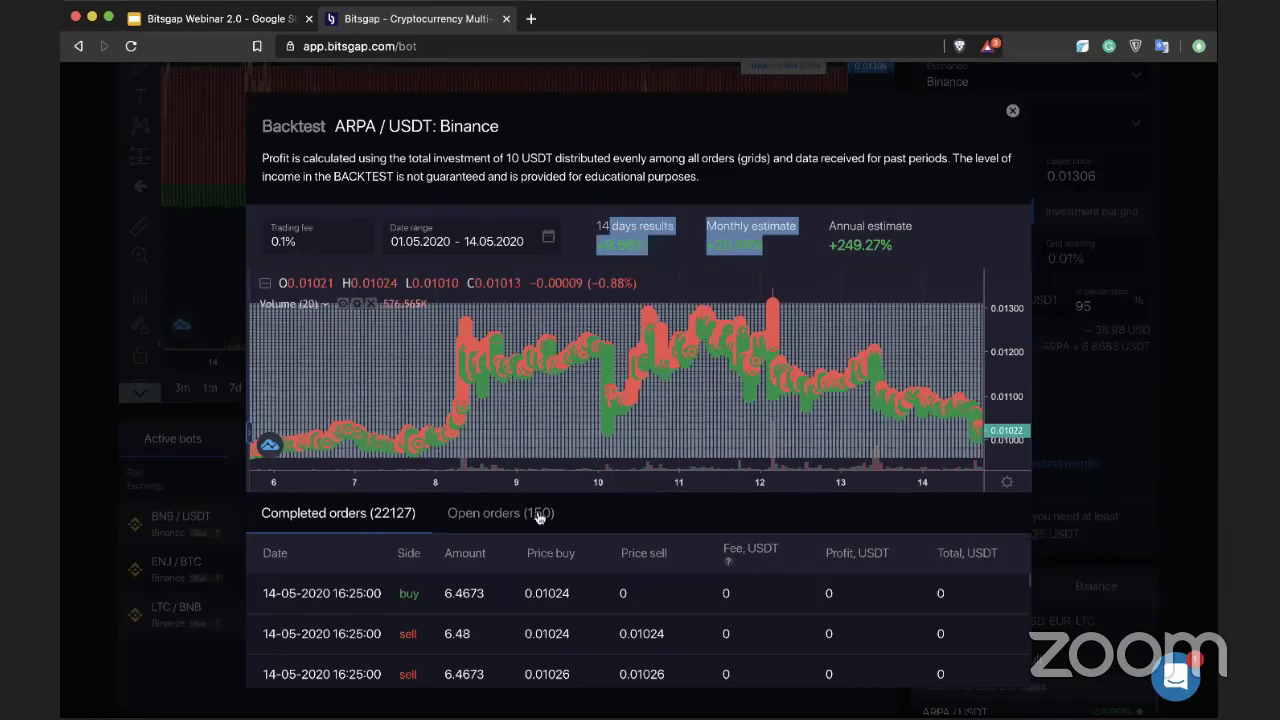
scroll(838, 567, "down", 2)
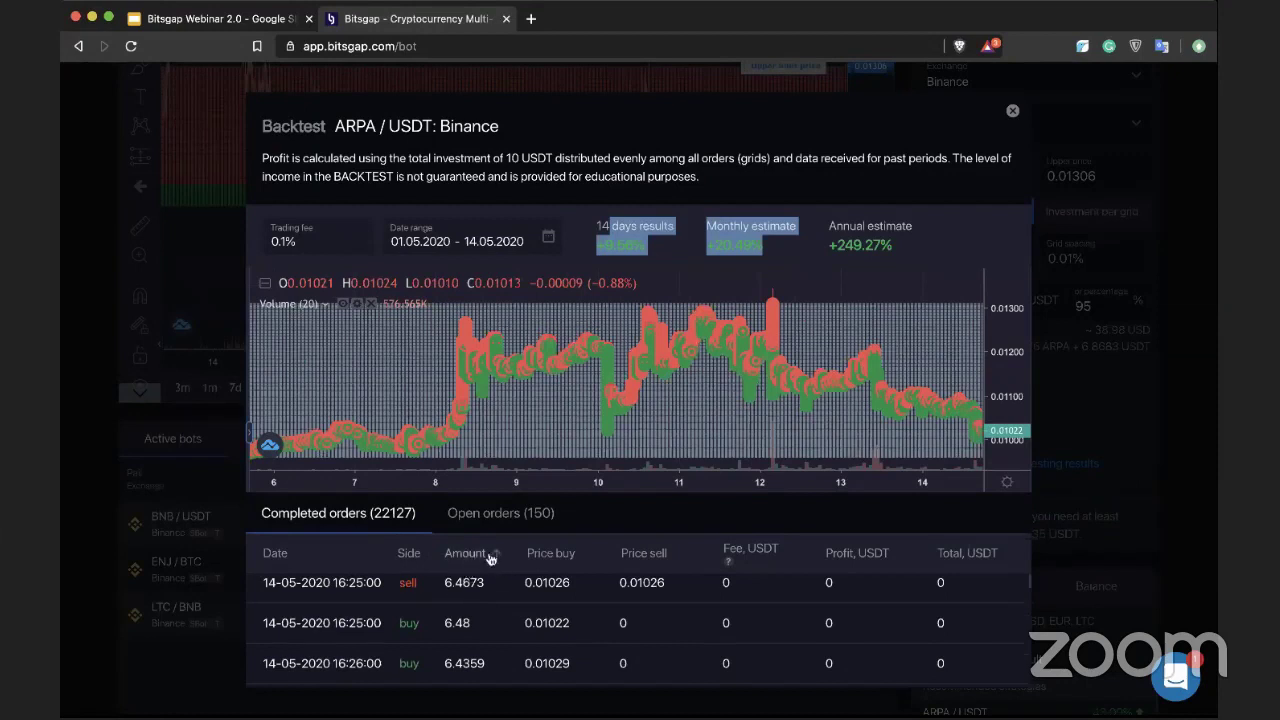
scroll(523, 610, "up", 2)
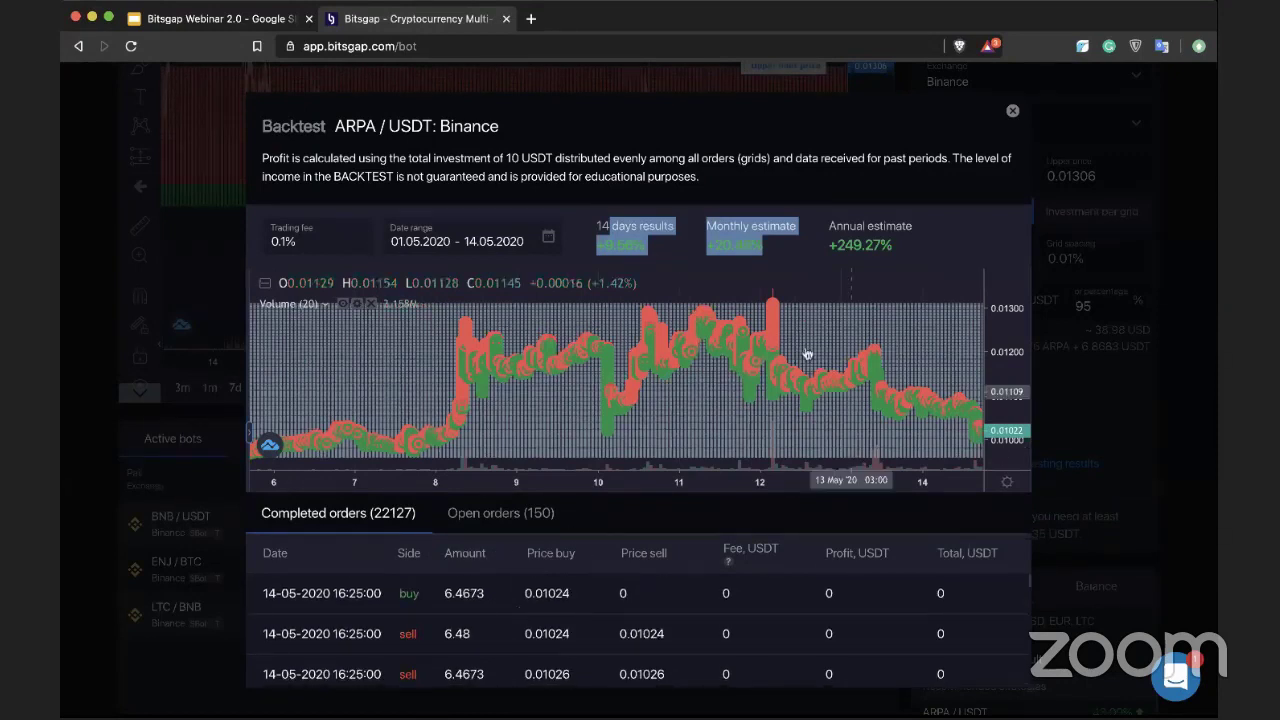
Compare the ARPA/USDT backtest's annual estimate with its 14-day result and close the backtest
left_click(924, 244)
left_click_drag(896, 245, 824, 250)
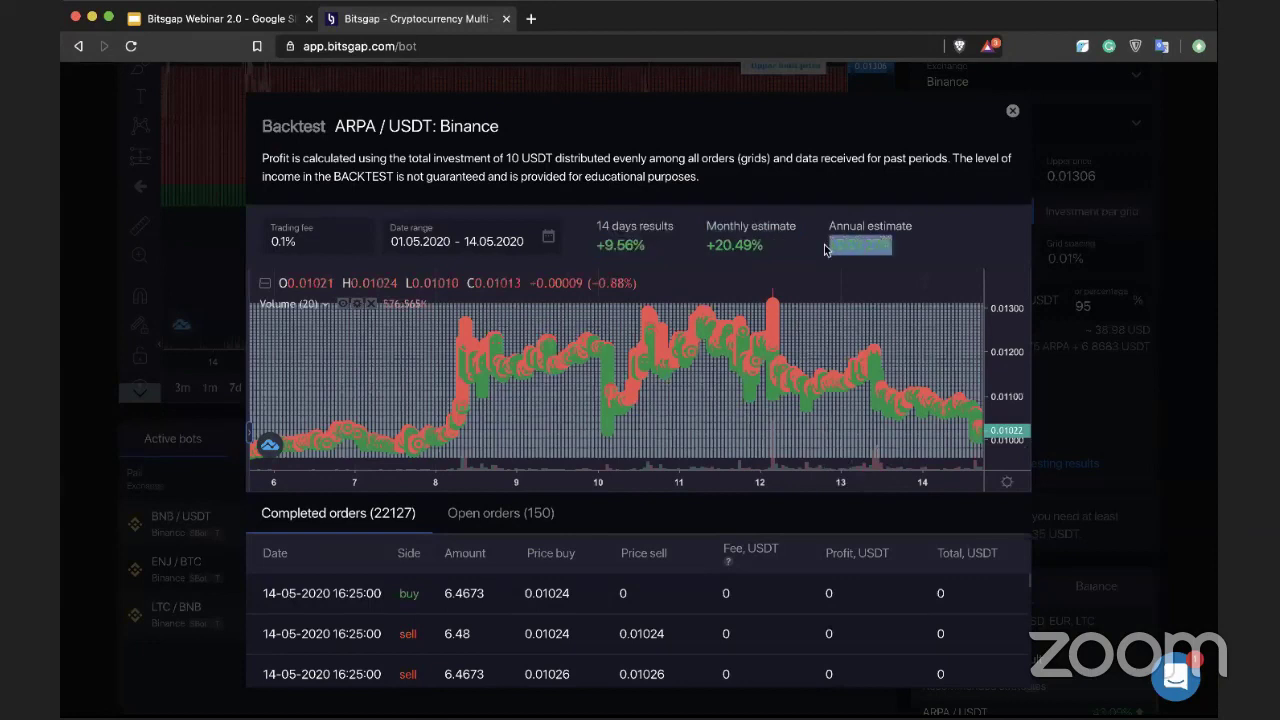
left_click(921, 245)
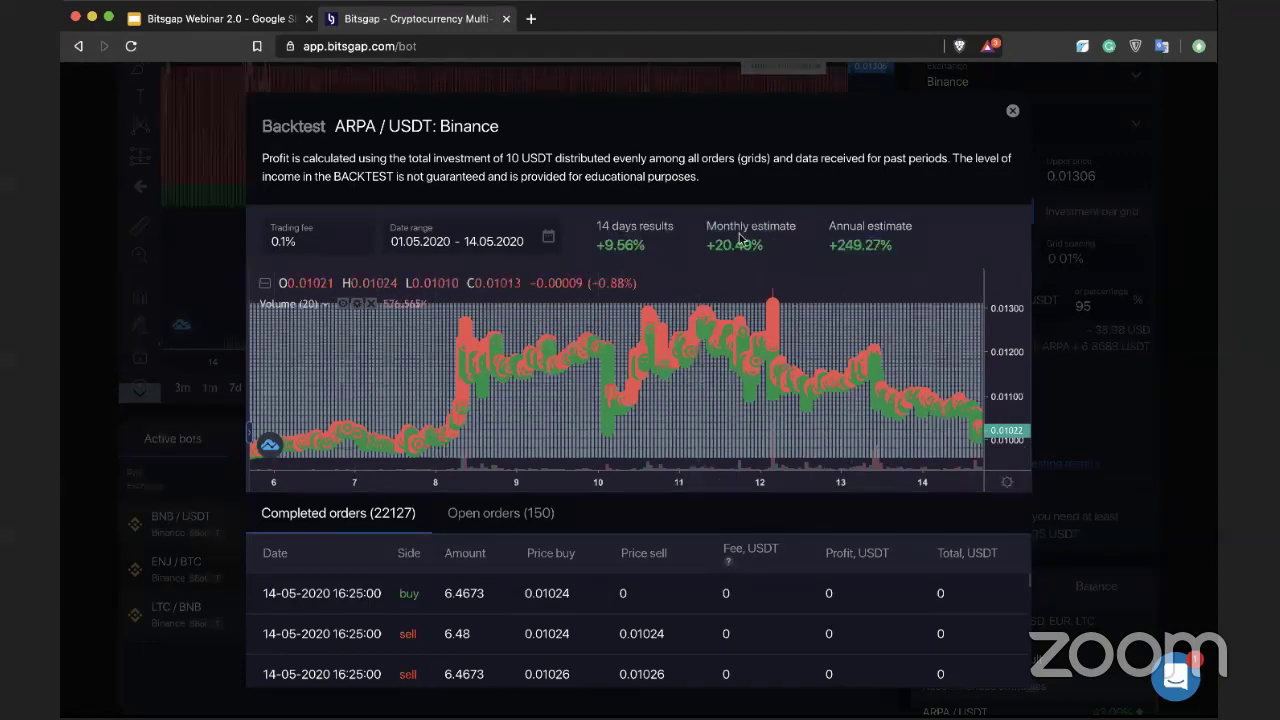
left_click_drag(596, 245, 657, 252)
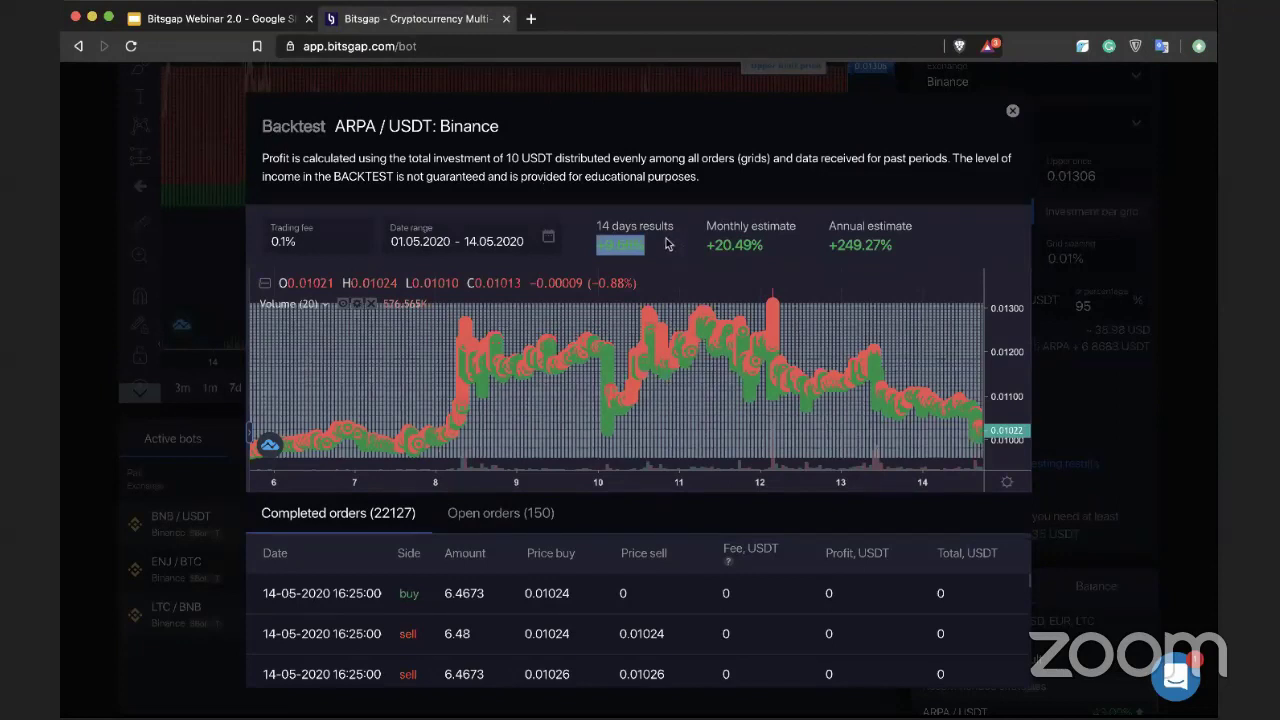
left_click_drag(829, 245, 904, 248)
left_click(921, 243)
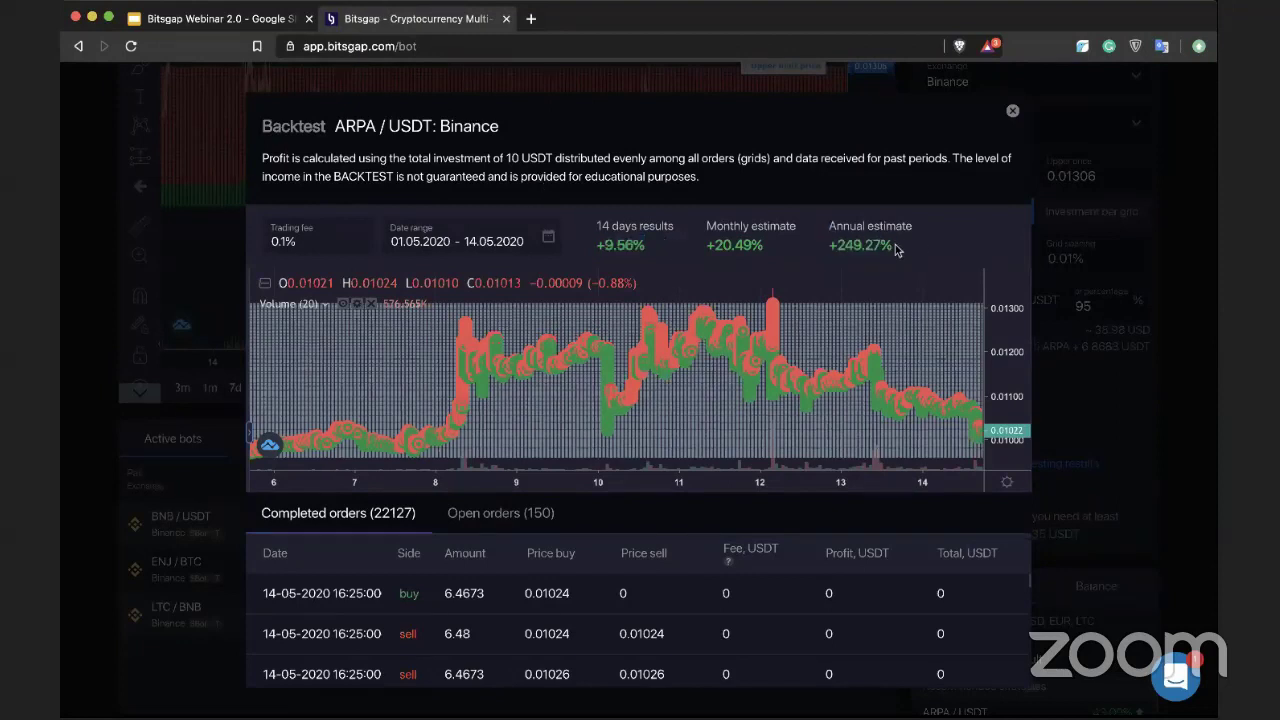
left_click_drag(822, 248, 921, 249)
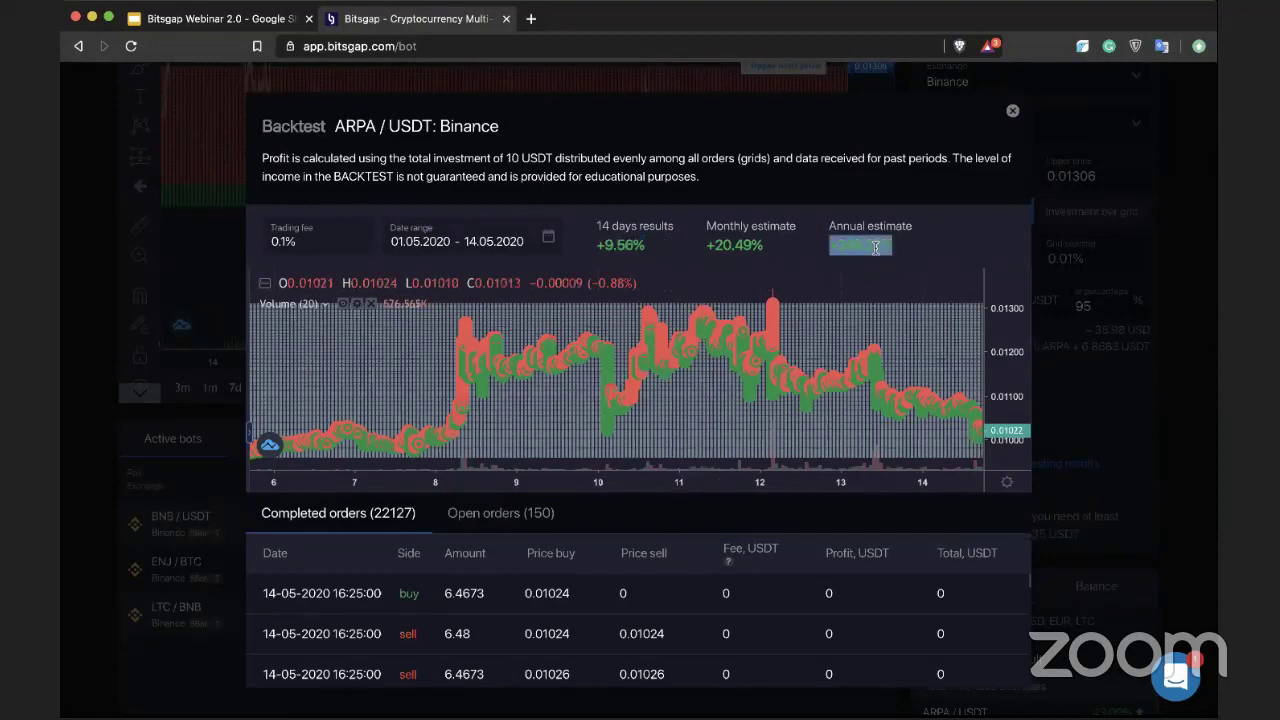
left_click(938, 239)
mouse_move(824, 248)
left_mouse_down()
mouse_move(921, 247)
mouse_move(829, 246)
left_mouse_up()
left_click(916, 254)
key("Escape")
Toggle Trailing Up off and back on for the ARPA/USDT bot and return to the Bitsgap Trading Guide slide
scroll(906, 307, "up", 1)
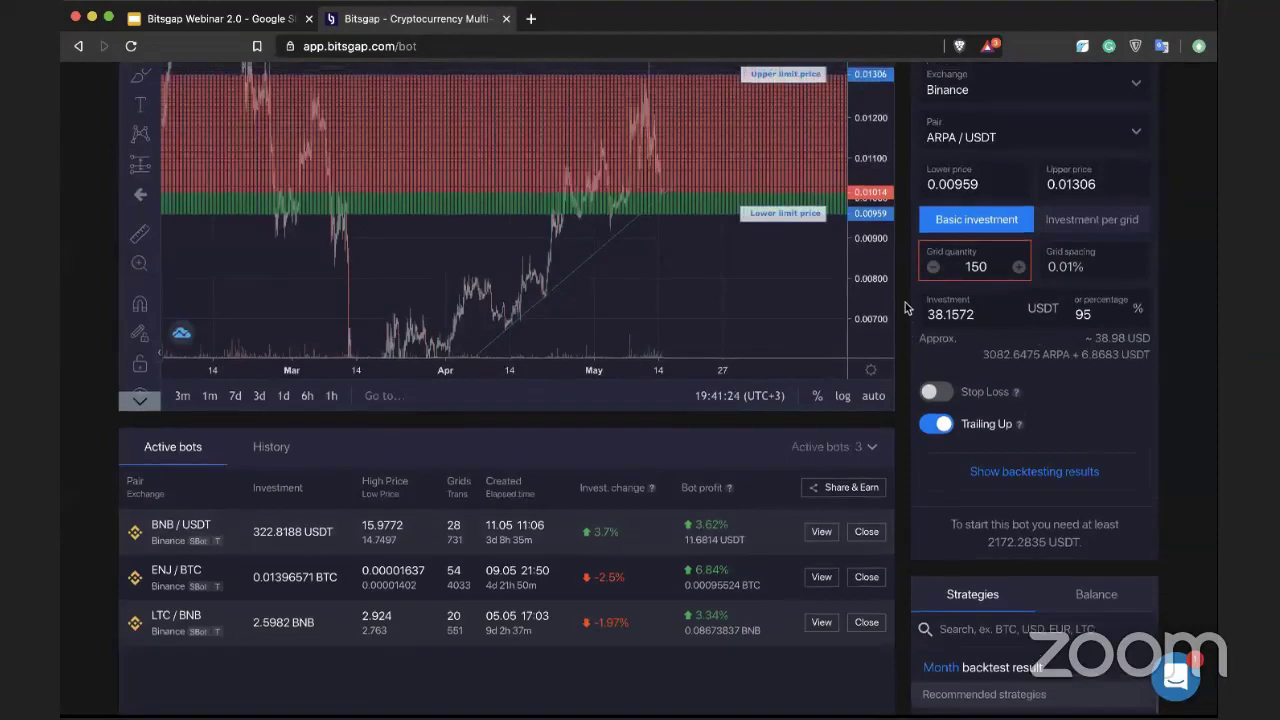
left_click(940, 436)
left_click(940, 436)
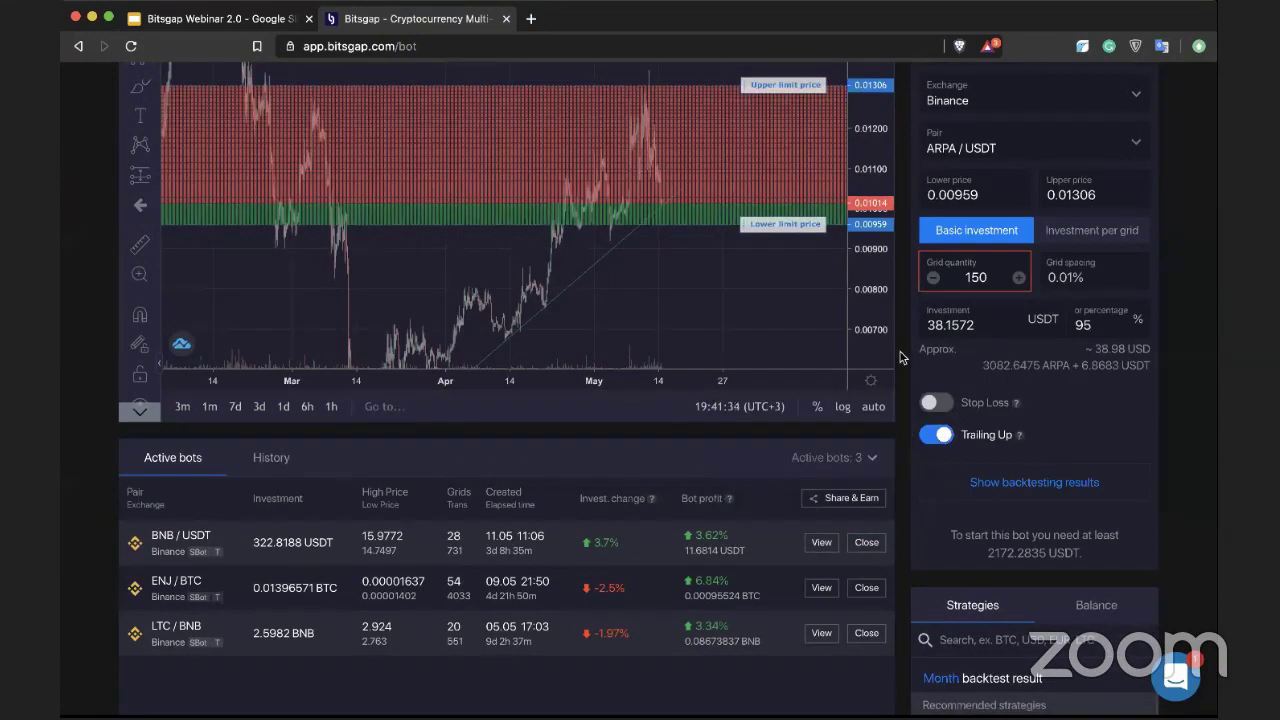
scroll(902, 390, "up", 1)
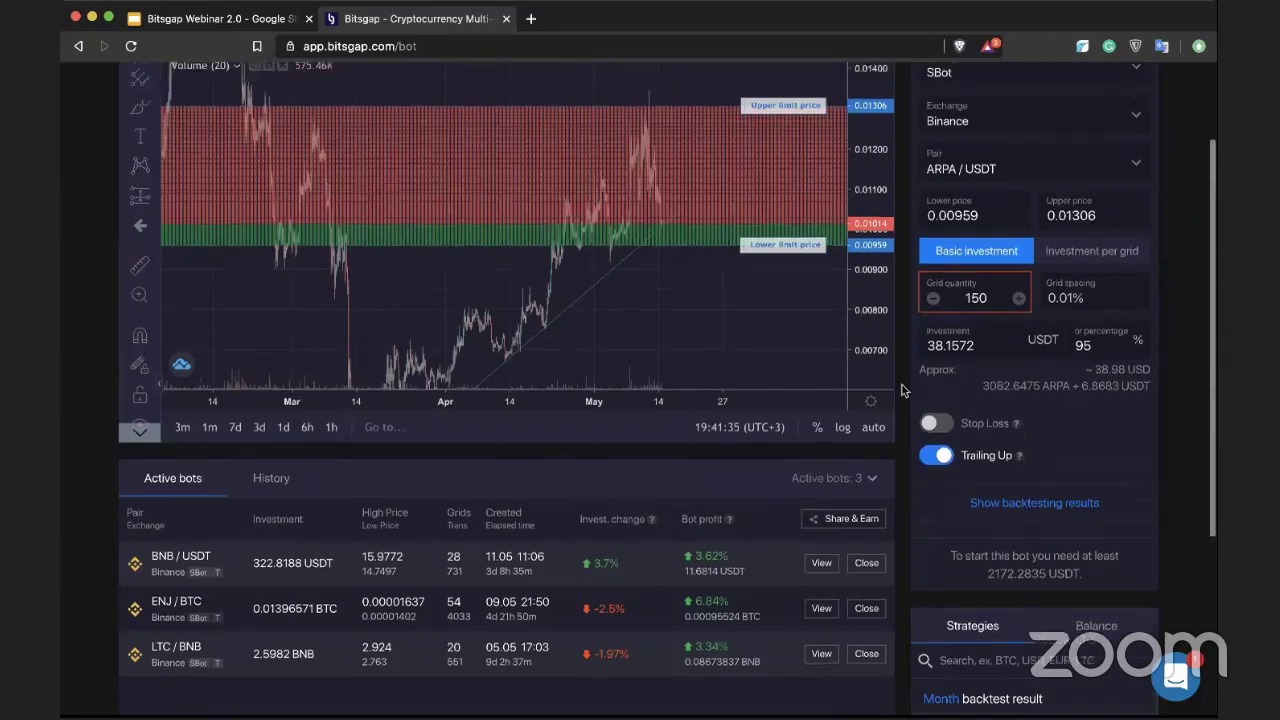
left_click(220, 21)
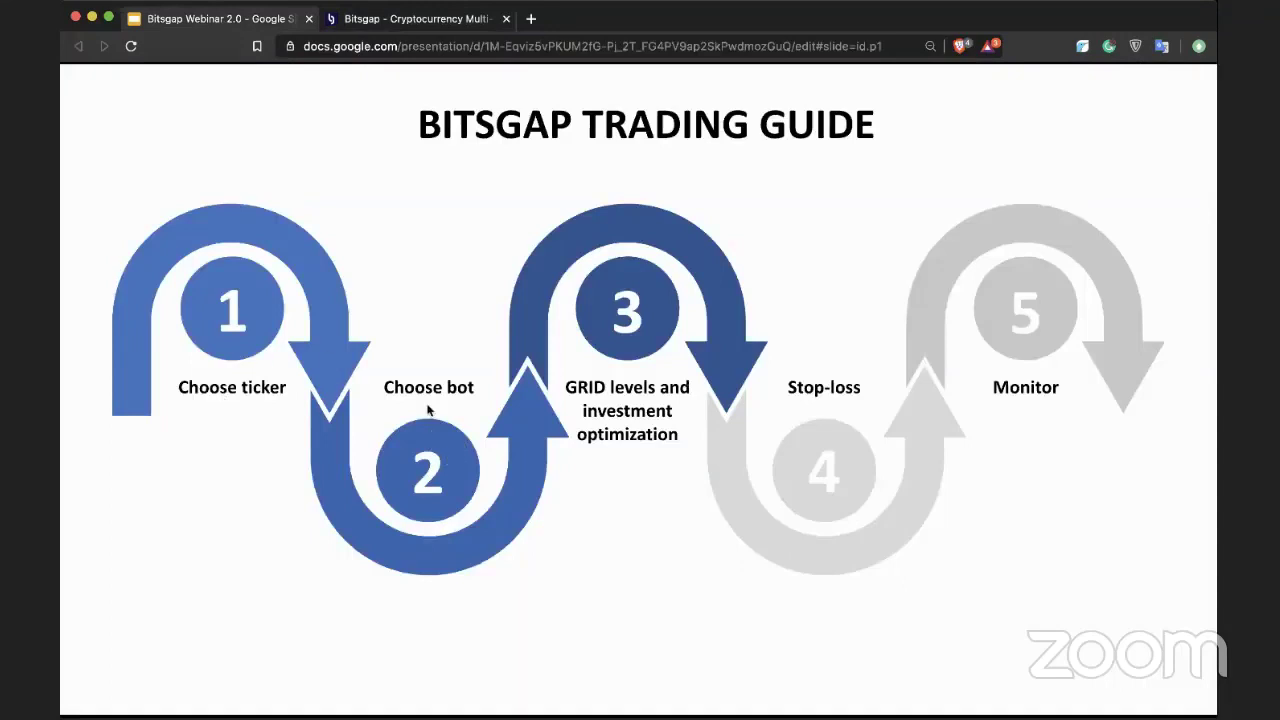
Go back to the ARPA/USDT bot settings, reselect the SBot strategy and set the grid quantity to 200
left_click(405, 19)
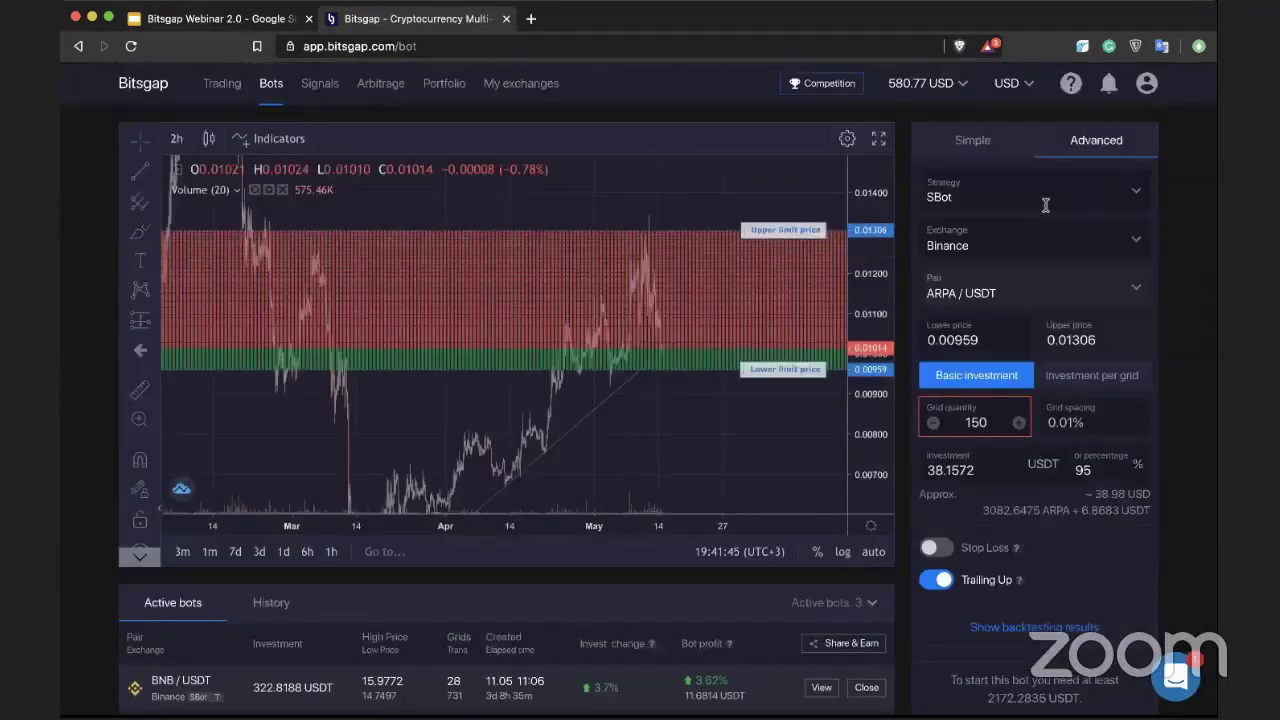
left_click(1045, 205)
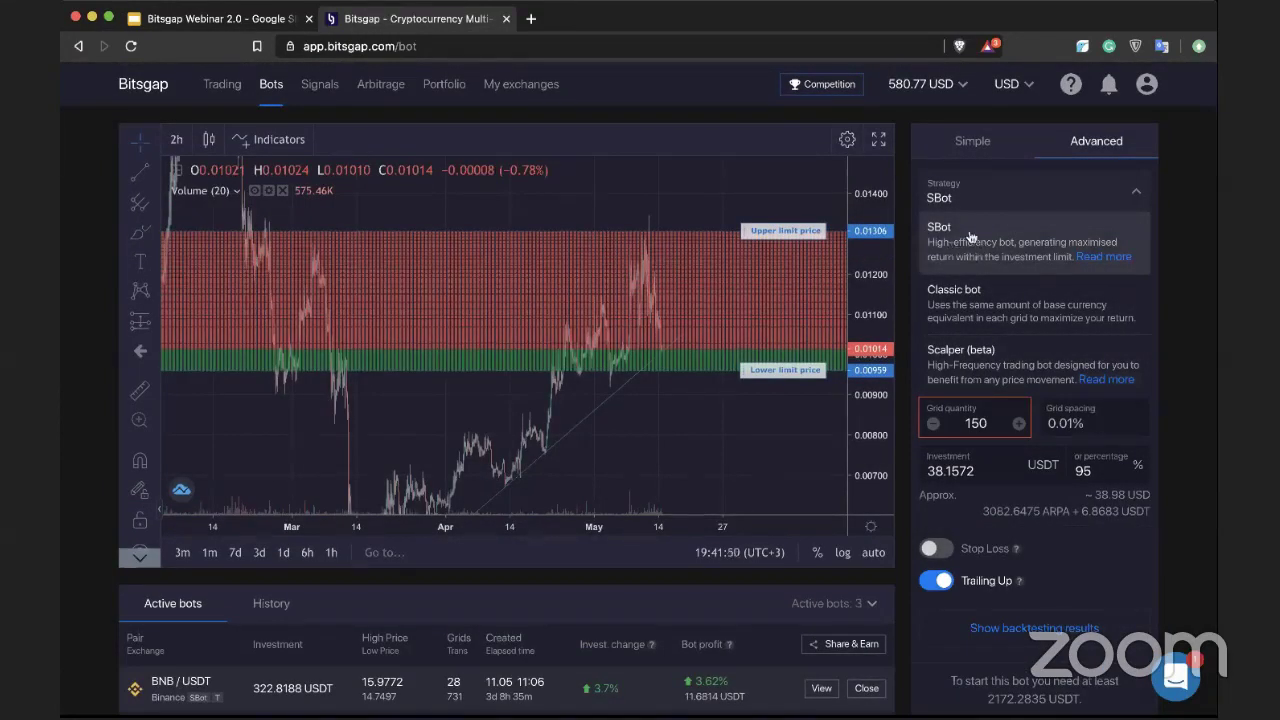
left_click(969, 237)
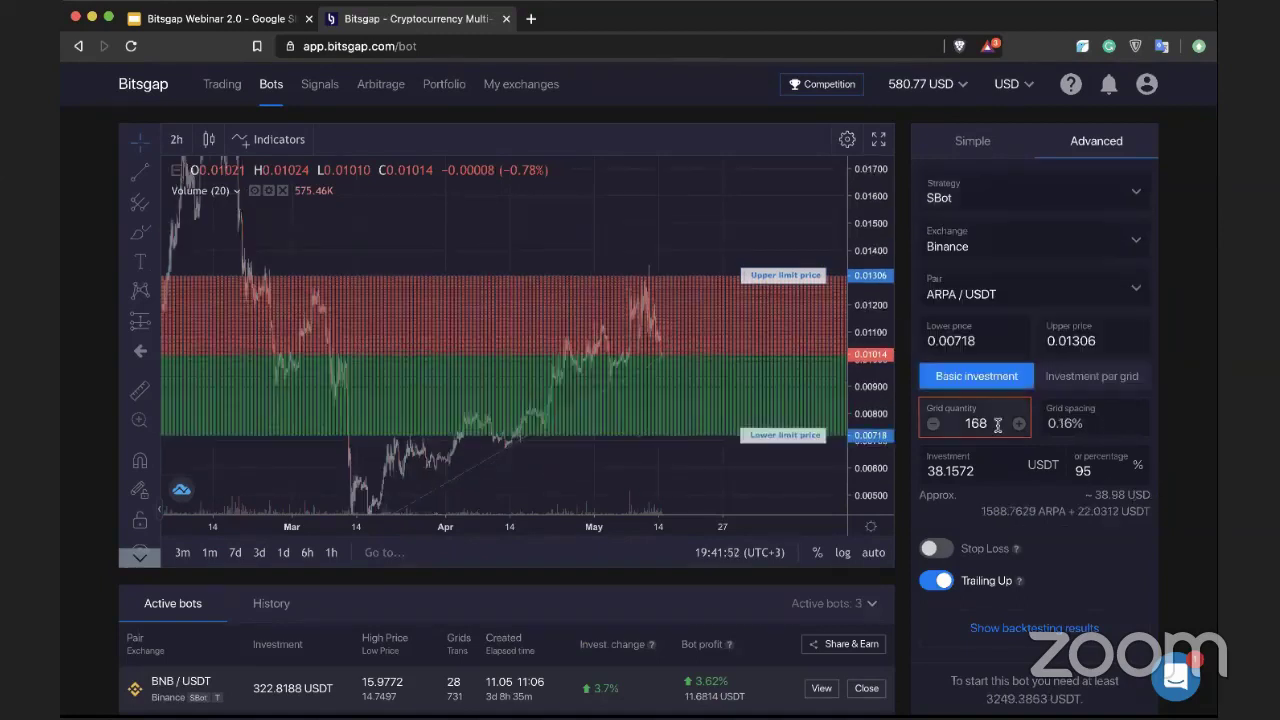
left_click_drag(997, 424, 966, 423)
type("200")
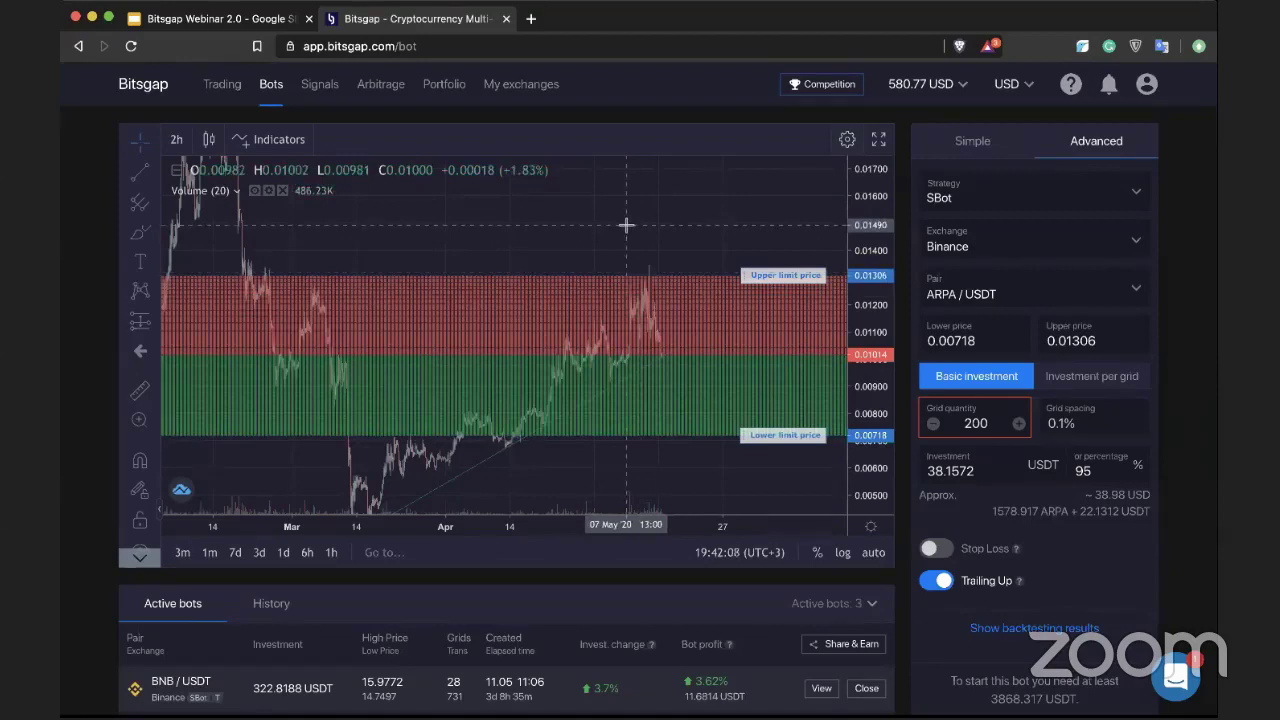
Switch the ARPA/USDT strategy to Classic bot and then to Scalper (beta)
left_click(931, 201)
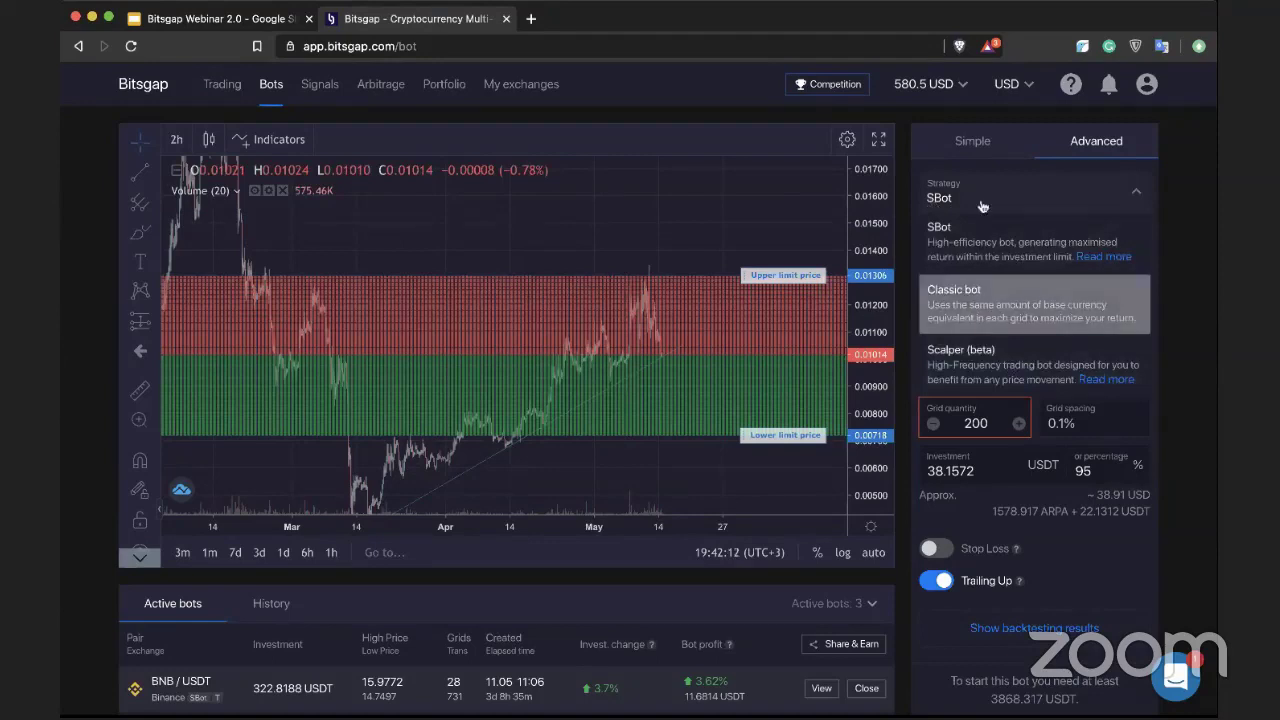
left_click(985, 300)
left_click(1000, 205)
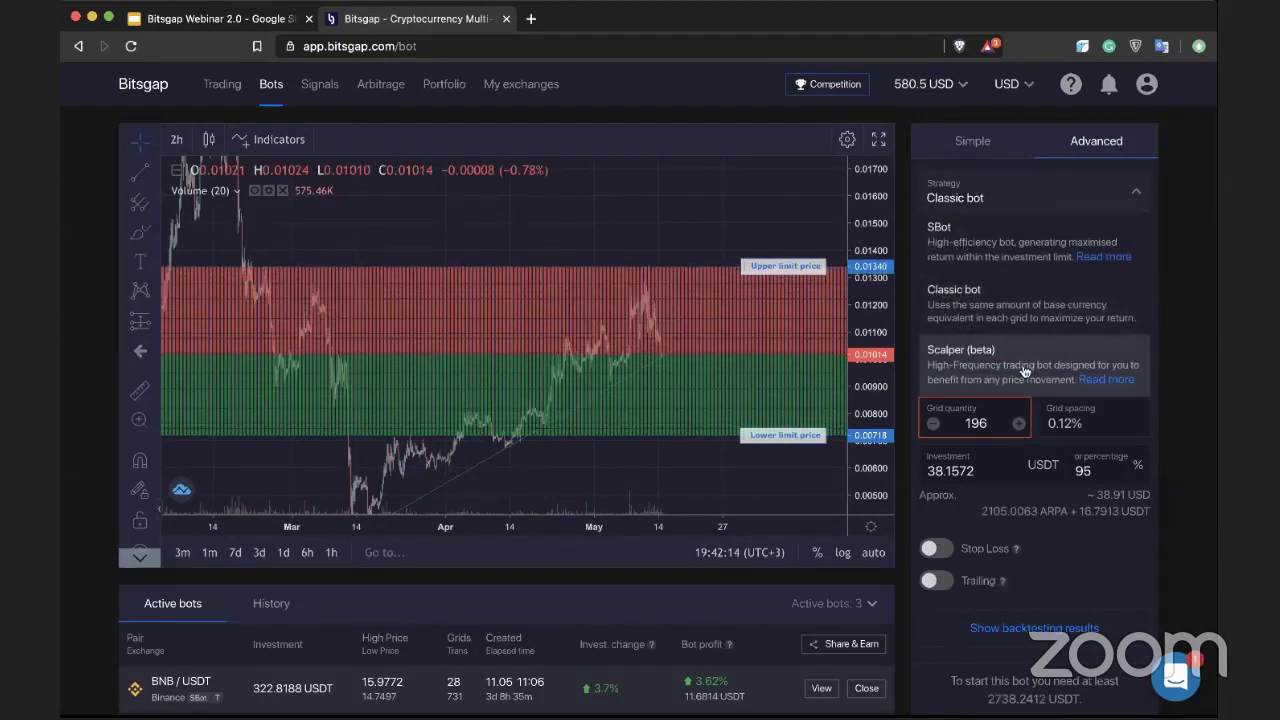
left_click(940, 349)
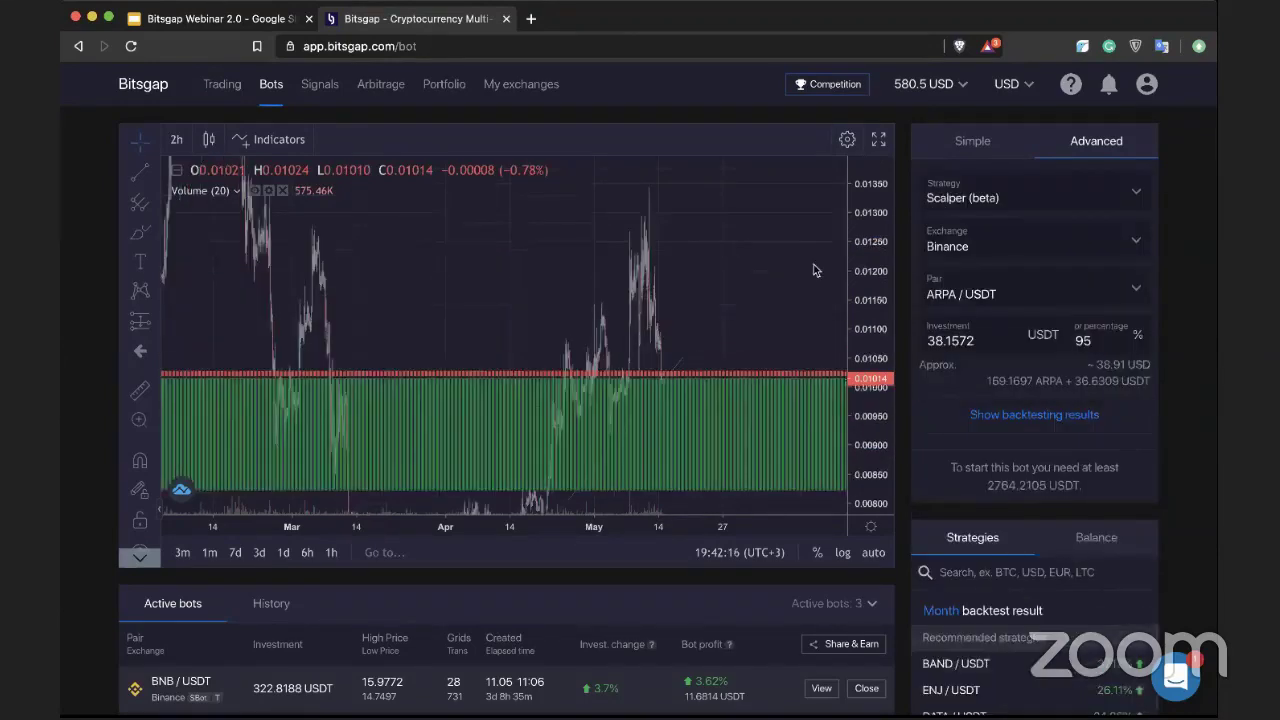
Examine the Scalper grid around the current price on the ARPA/USDT chart and return to the Bitsgap Trading Guide slide
left_click_drag(764, 288, 651, 218)
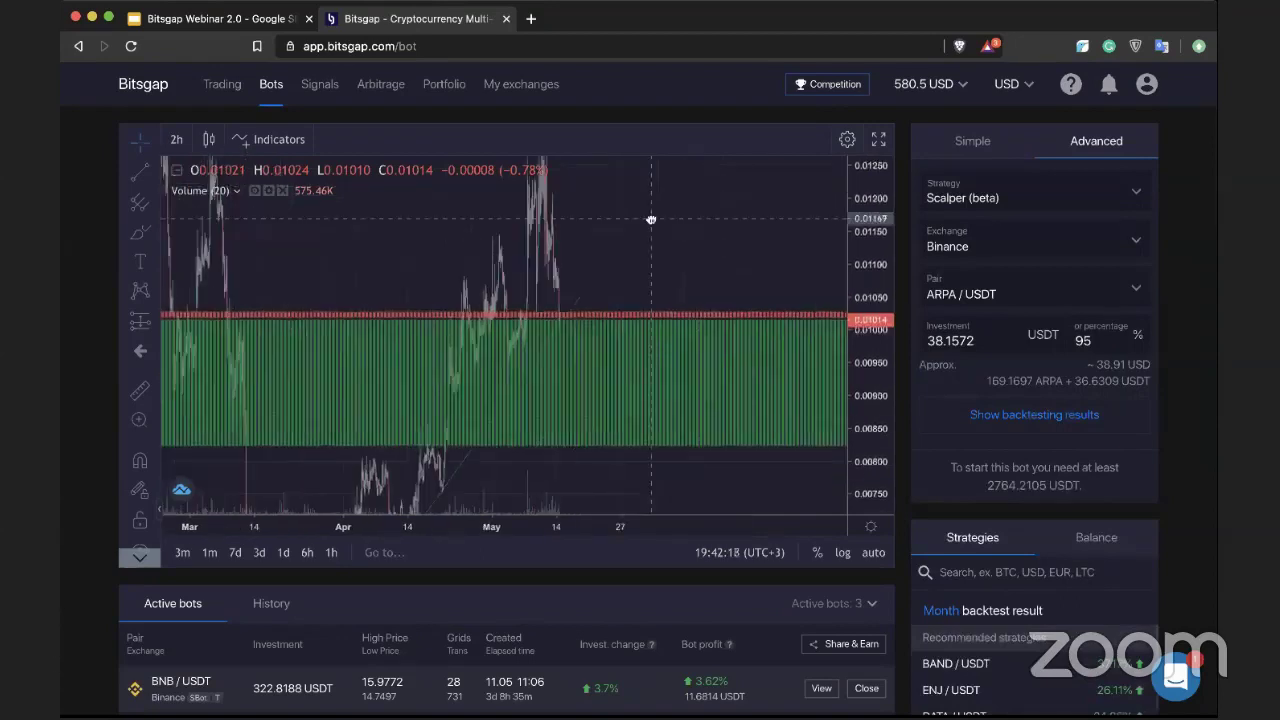
left_click_drag(867, 360, 867, 327)
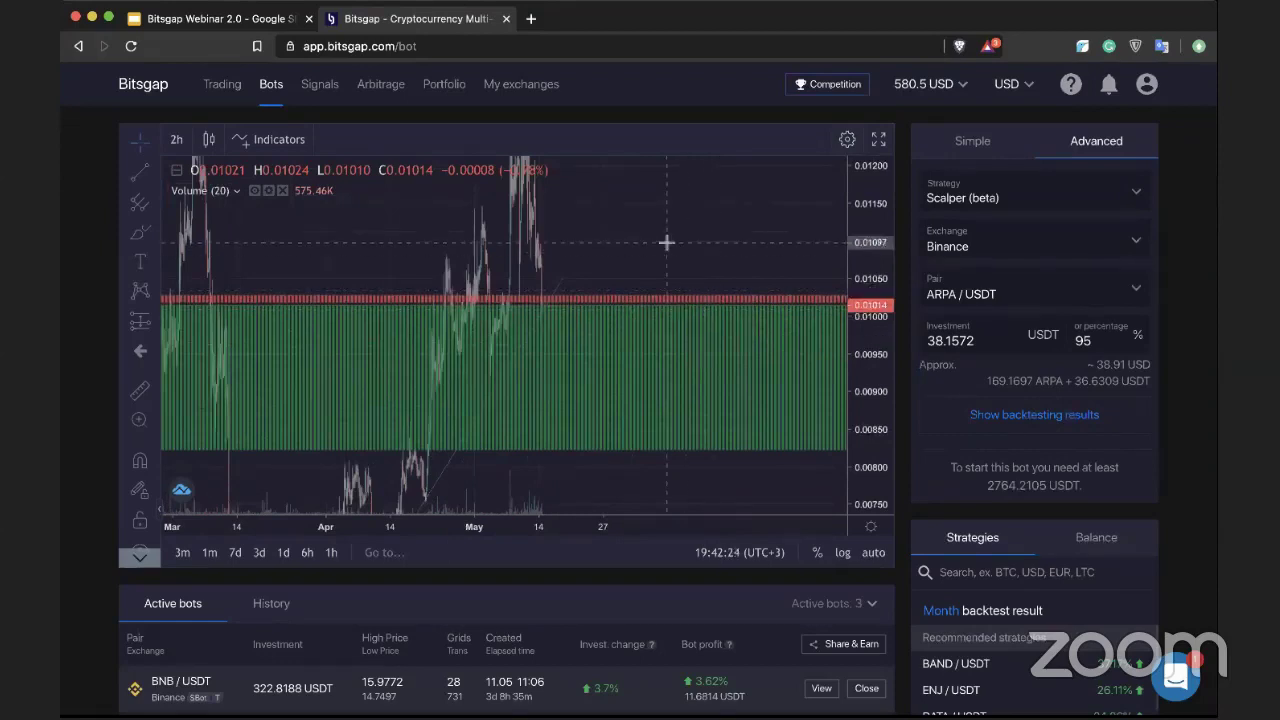
scroll(690, 236, "up", 3)
left_click_drag(598, 253, 663, 257)
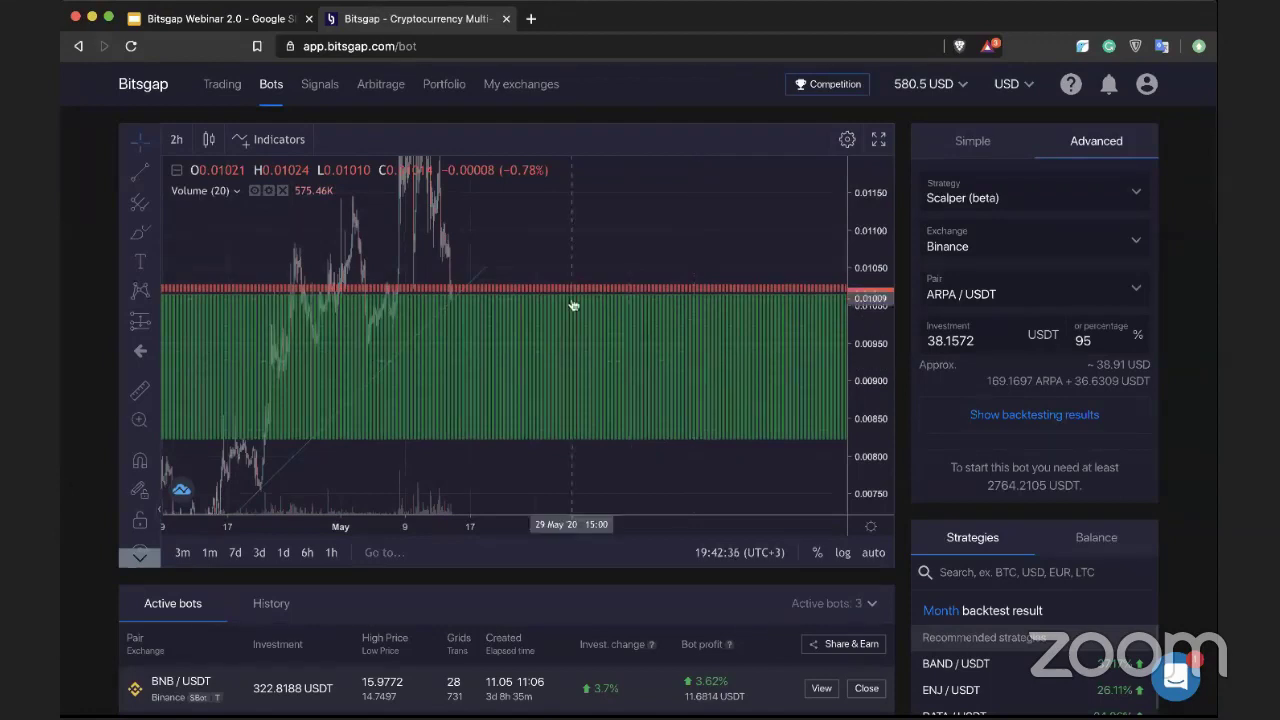
scroll(560, 254, "left", 2)
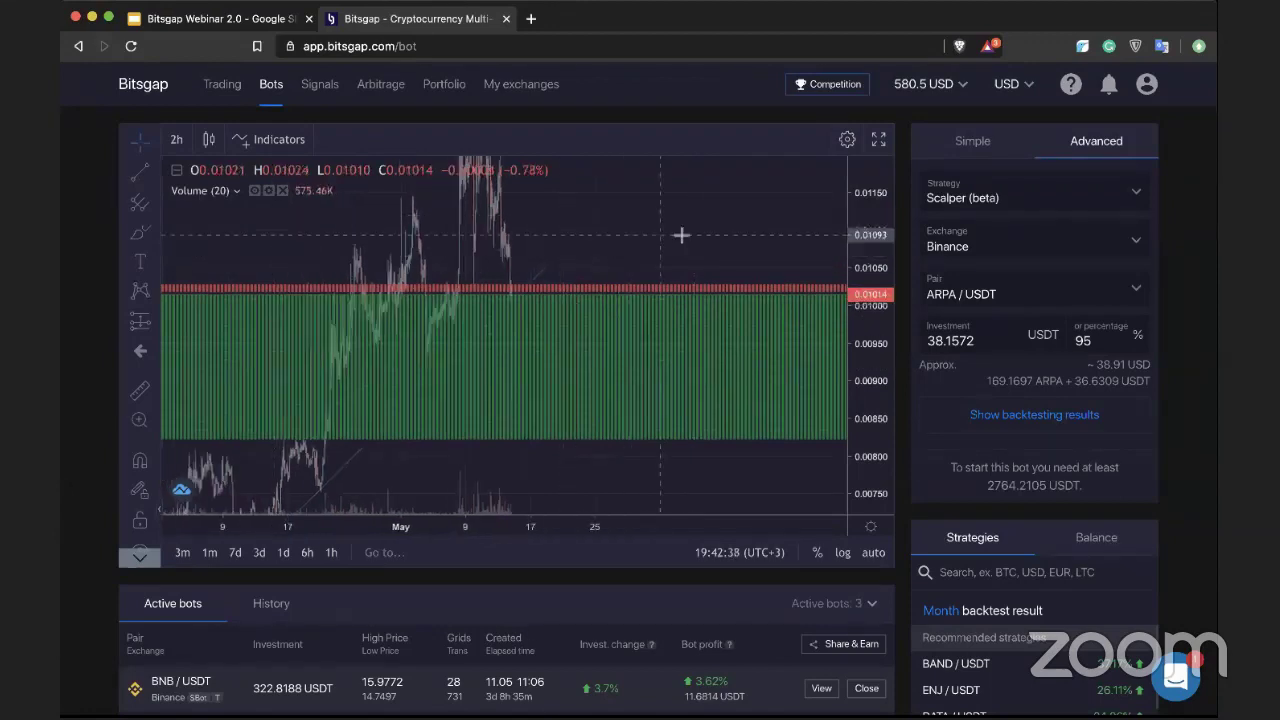
left_click(205, 18)
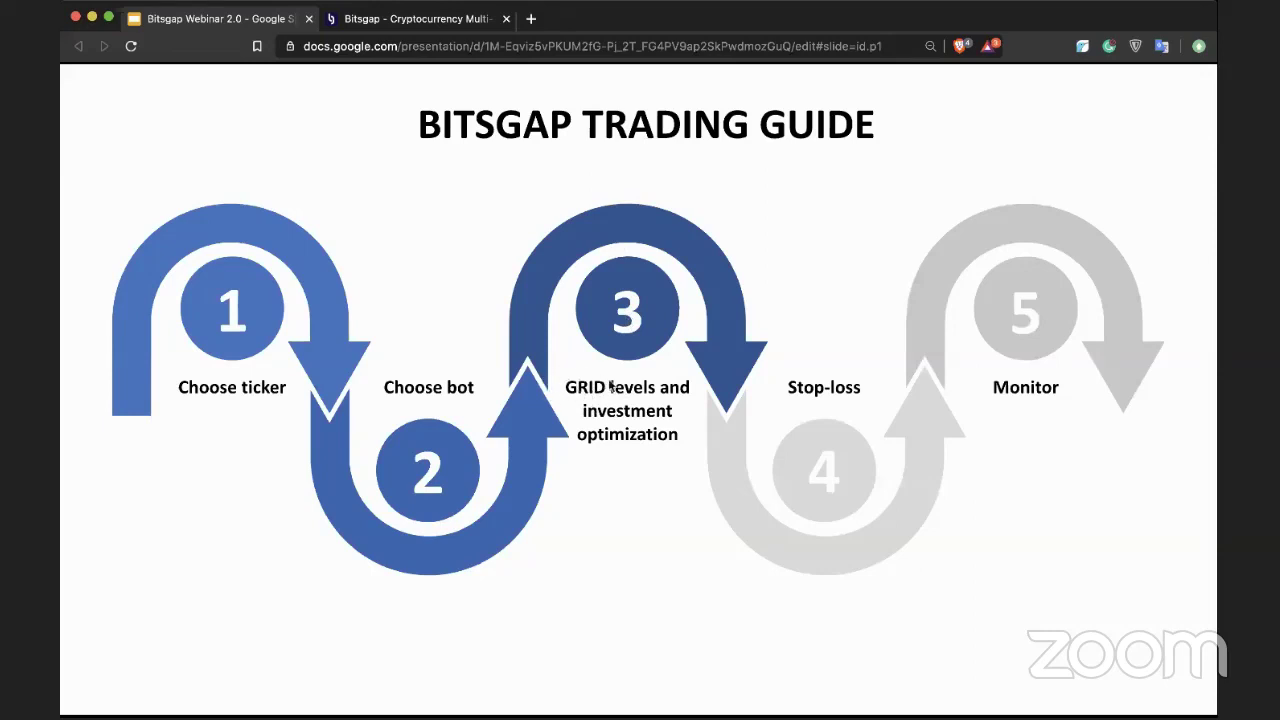
Open the active BNB/USDT bot in Bitsgap and examine its filled orders and grid levels on the chart
left_click(369, 24)
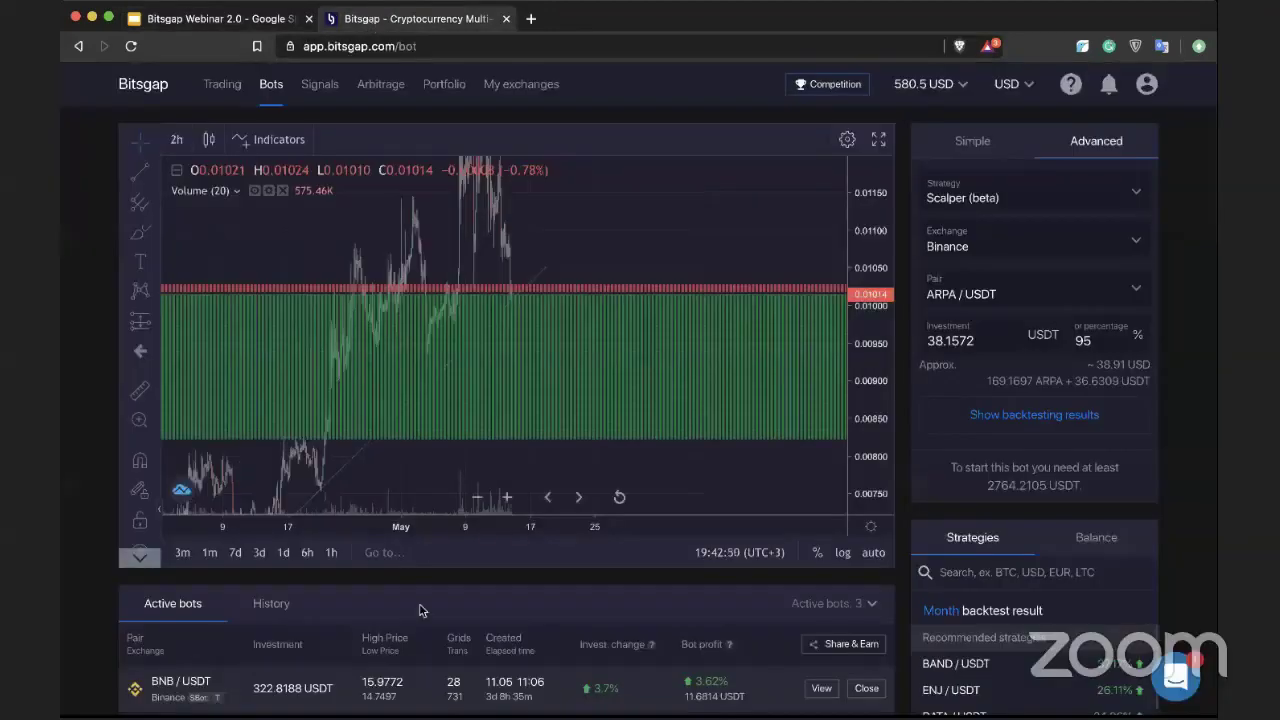
scroll(418, 610, "down", 3)
scroll(400, 590, "down", 1)
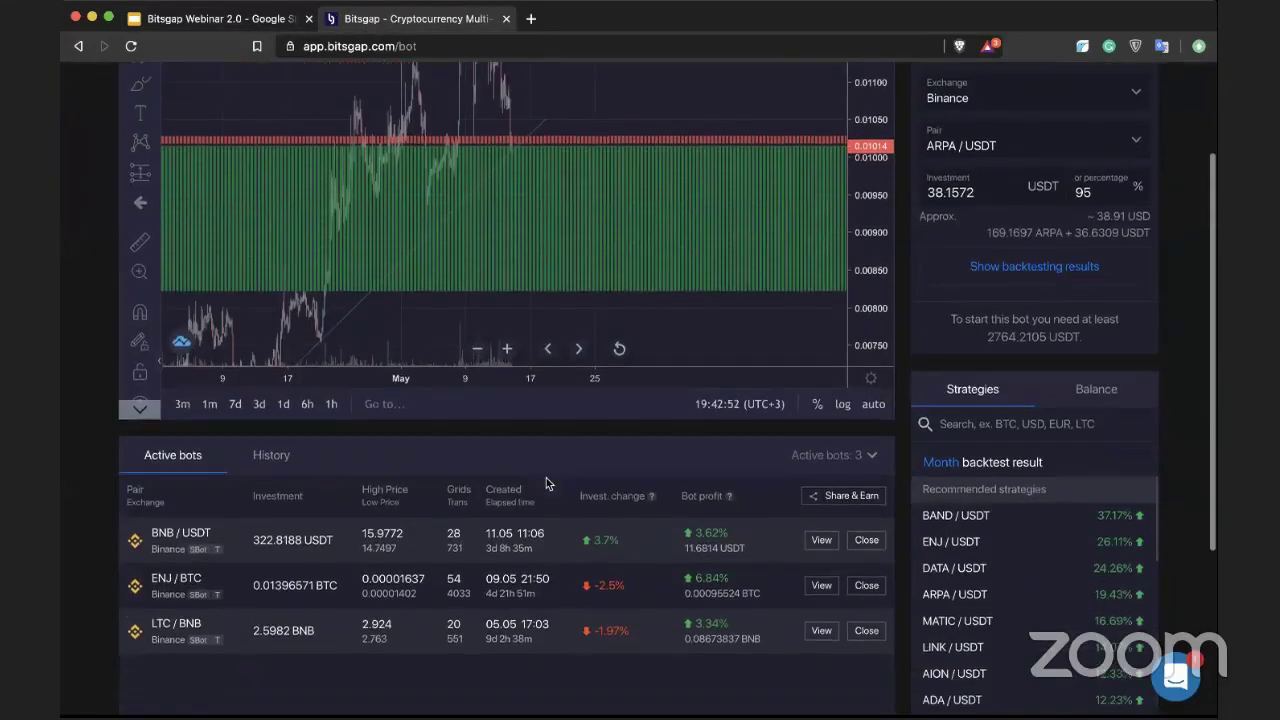
left_click(362, 556)
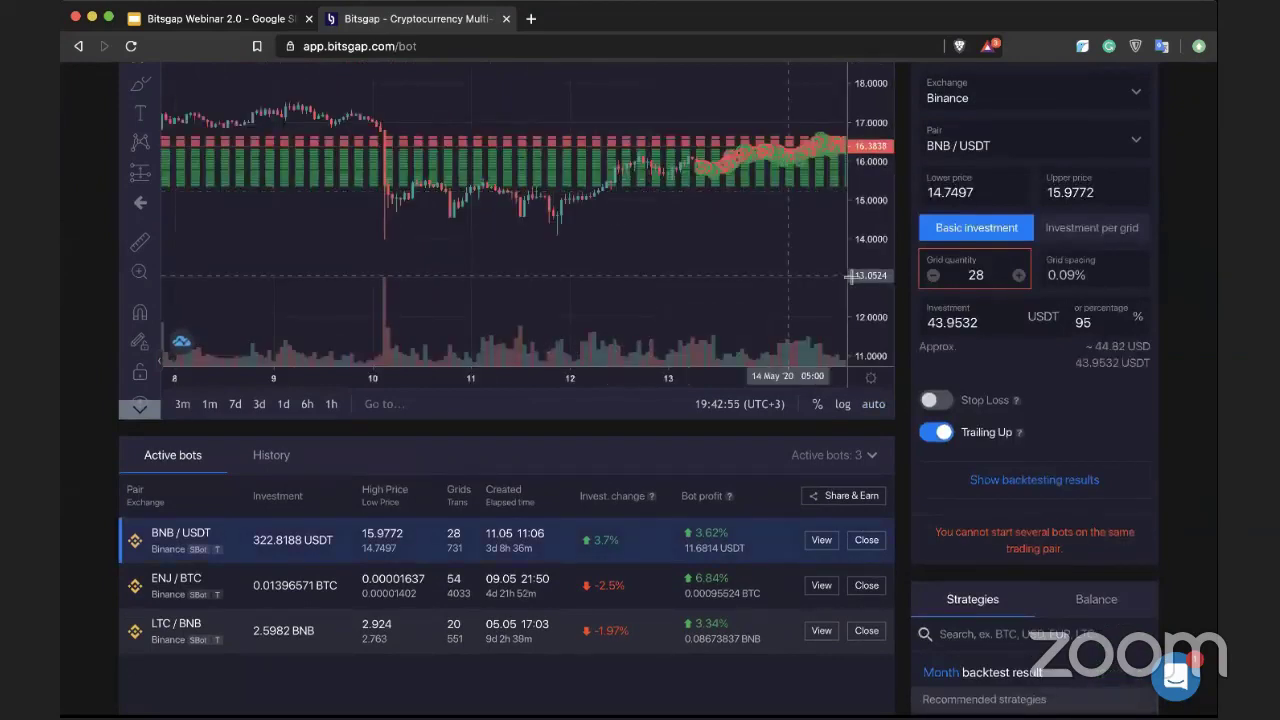
left_click_drag(861, 152, 861, 108)
left_click_drag(776, 199, 715, 223)
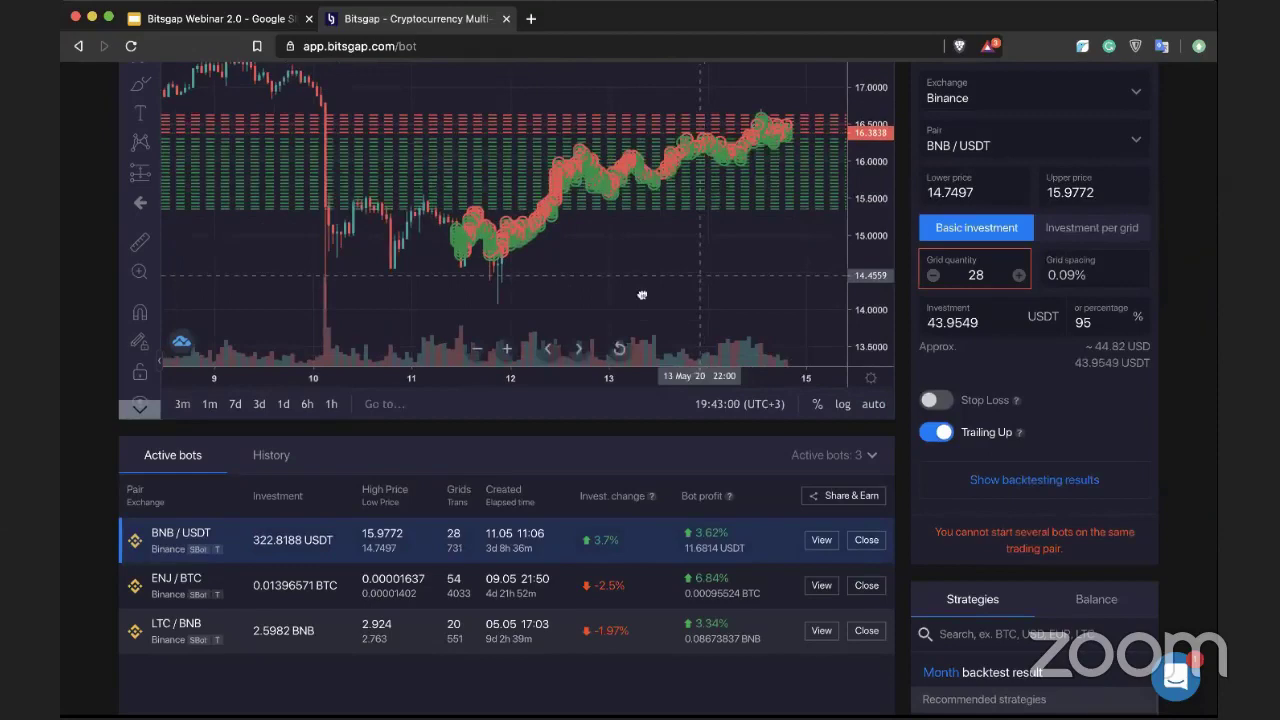
left_click_drag(700, 275, 642, 295)
left_click_drag(874, 251, 874, 167)
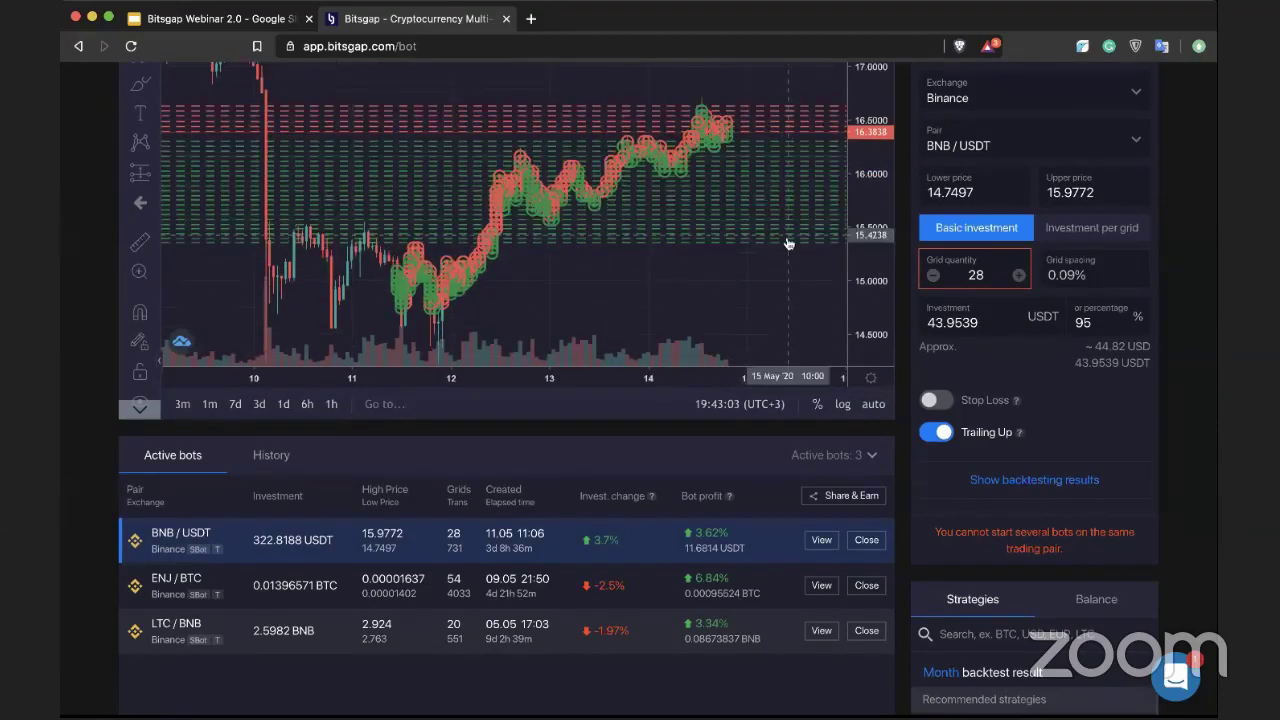
left_click_drag(752, 280, 708, 302)
left_click_drag(876, 303, 863, 174)
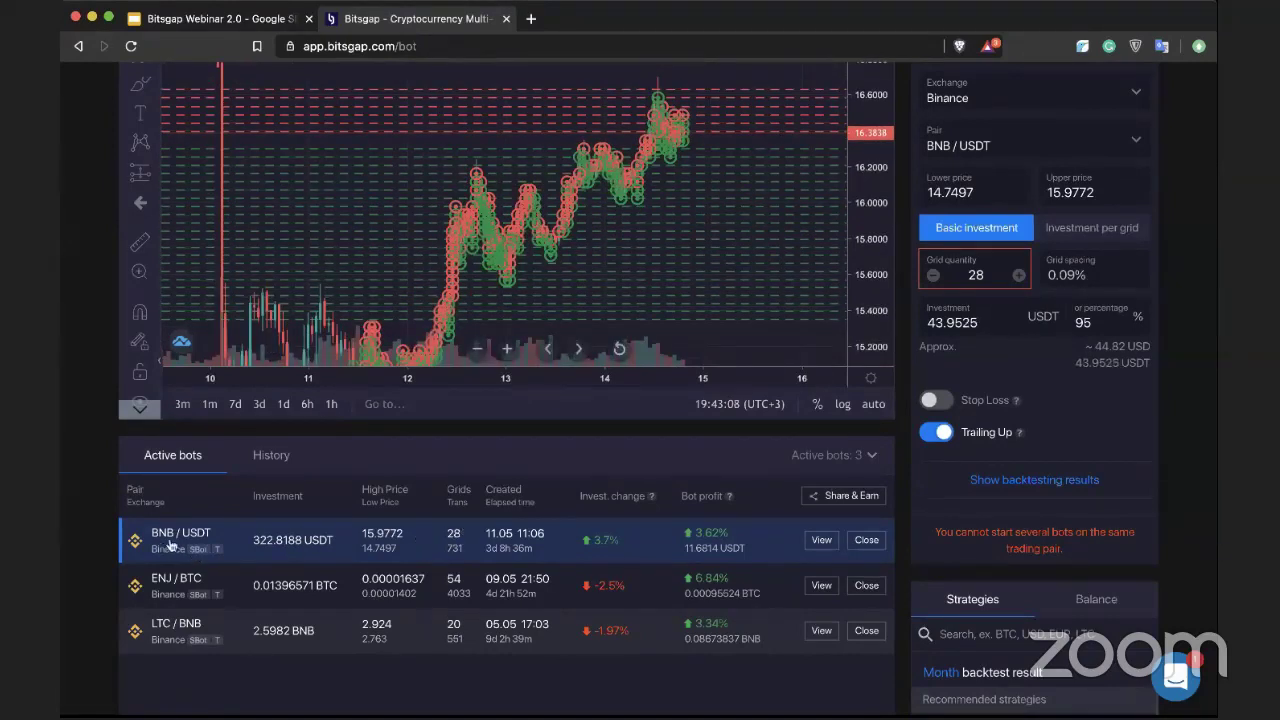
Return to the slides, revisit the ENJ/BTC and BNB/BUSD comparison table and go back to the Bitsgap Trading Guide slide
scroll(501, 505, "up", 1)
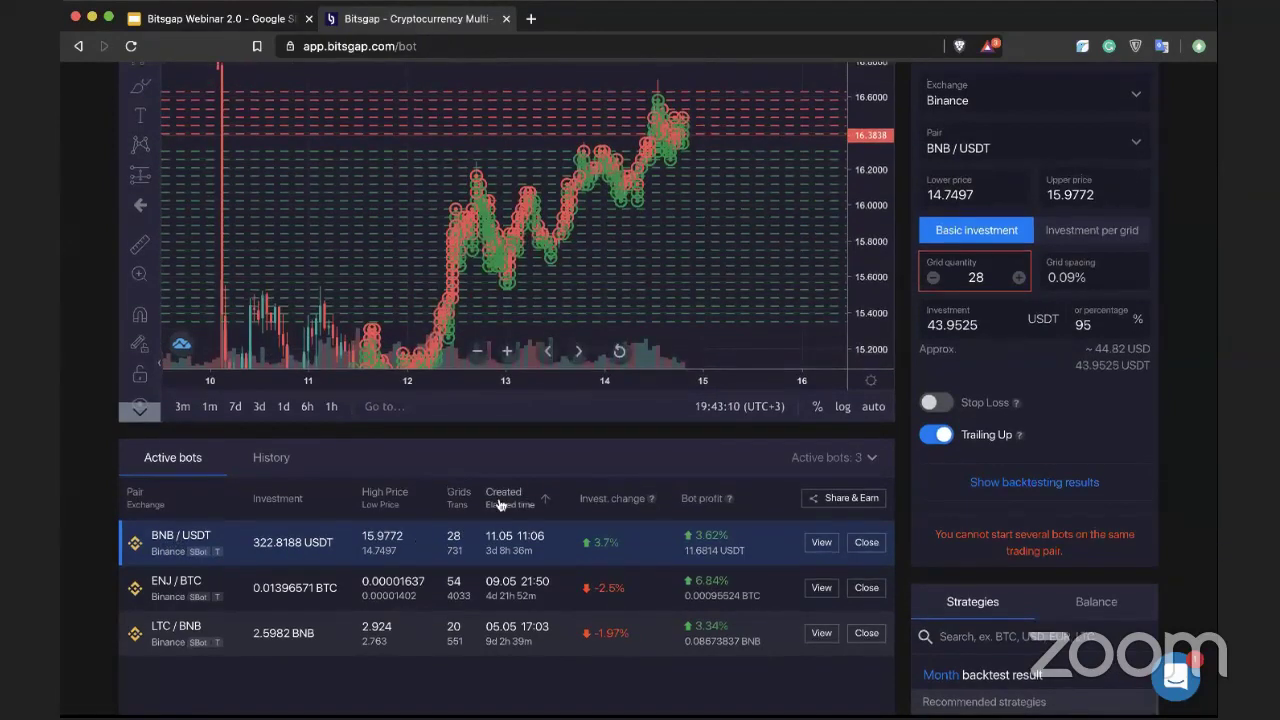
scroll(500, 504, "up", 1)
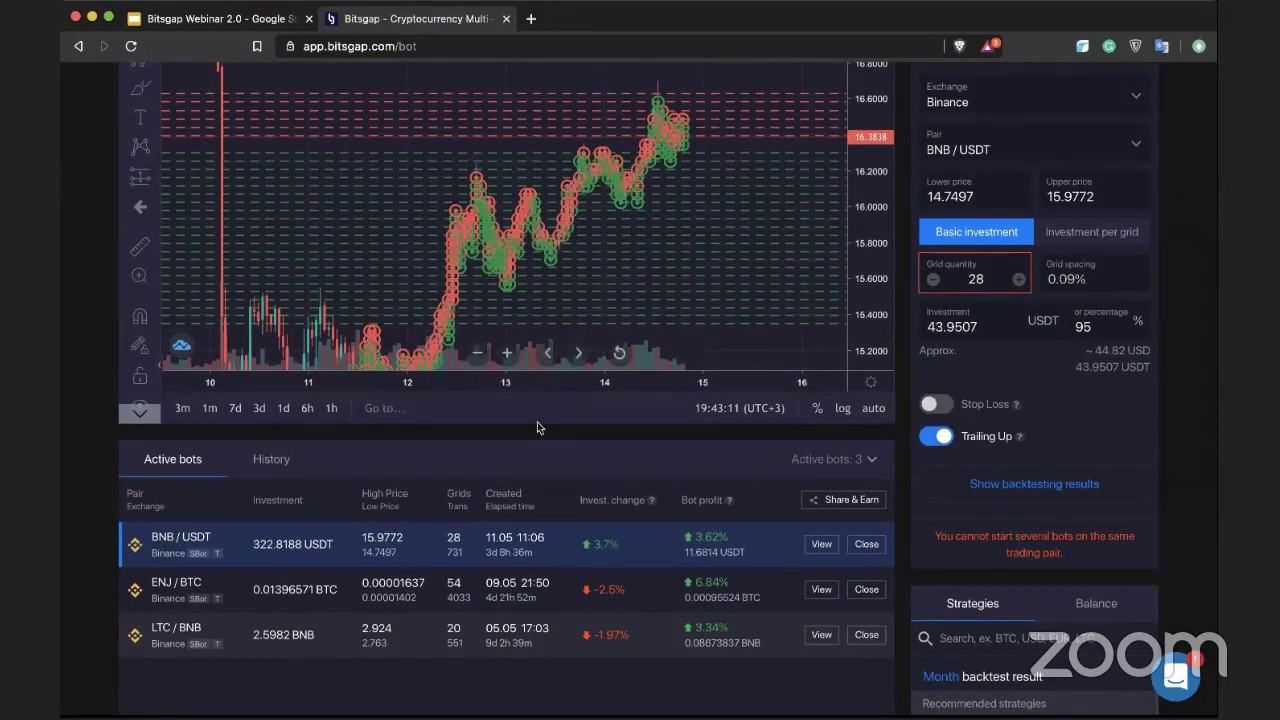
key("ctrl+Tab")
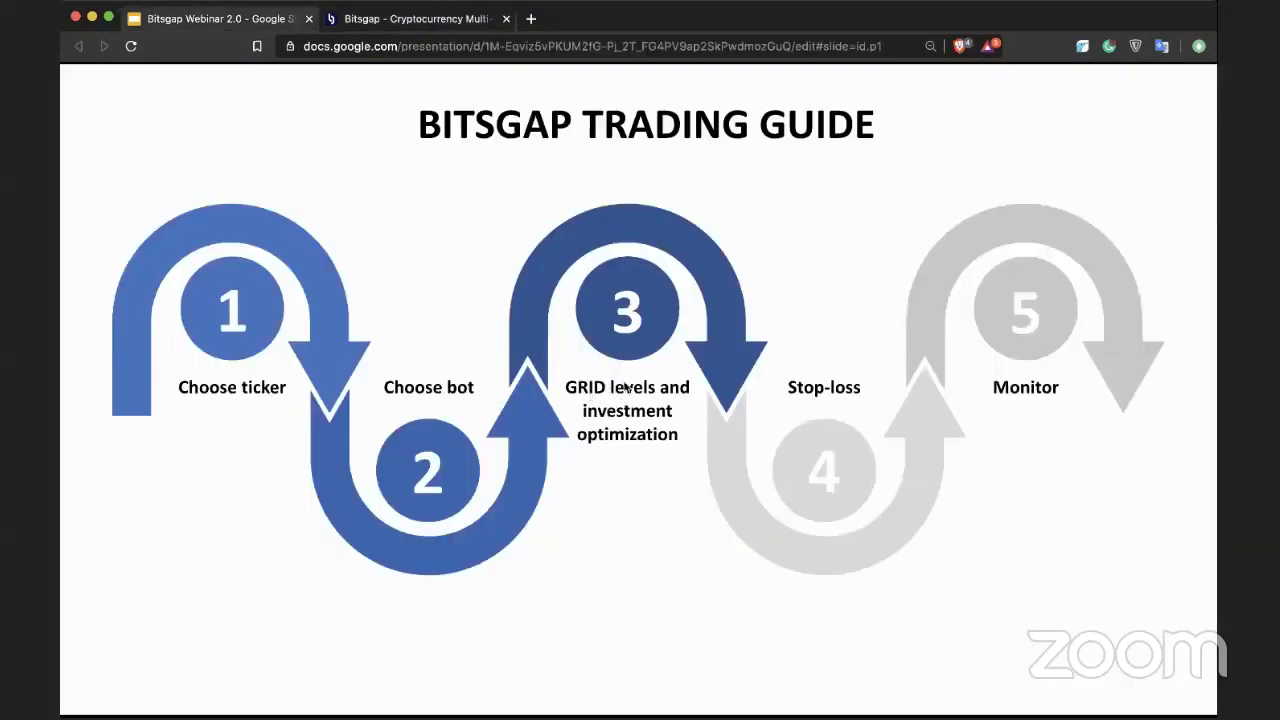
key("Right")
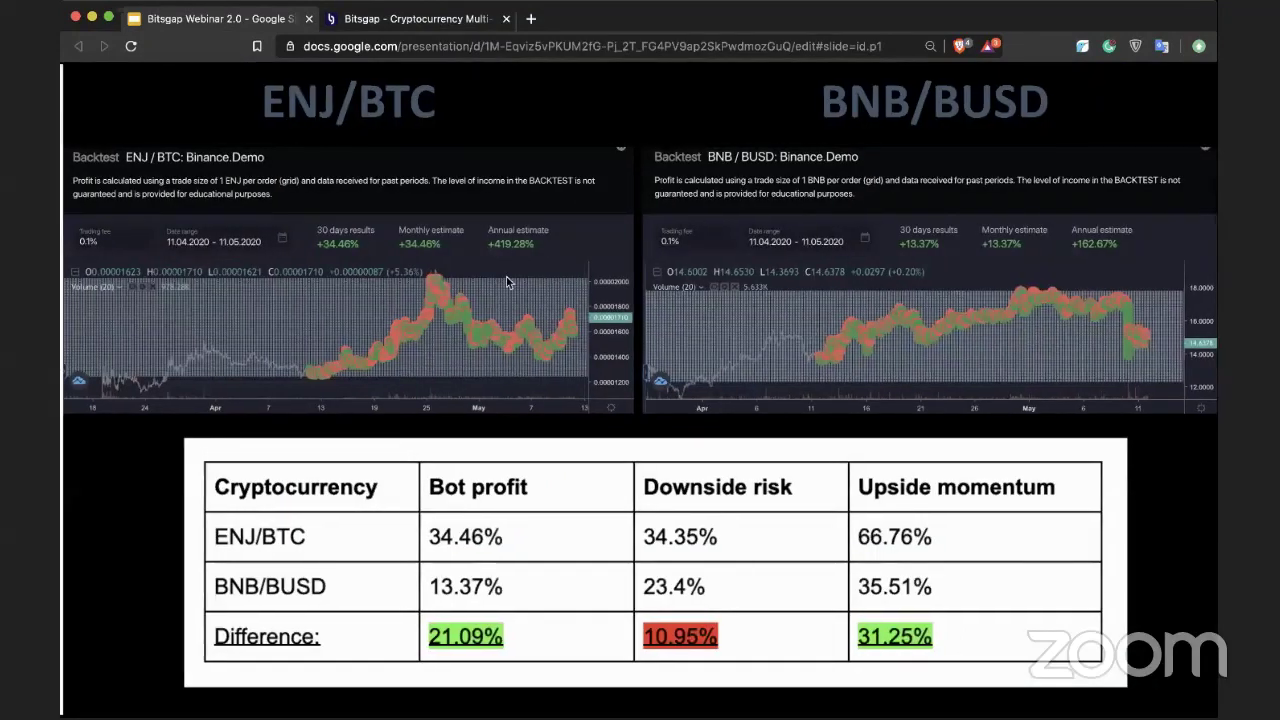
key("Left")
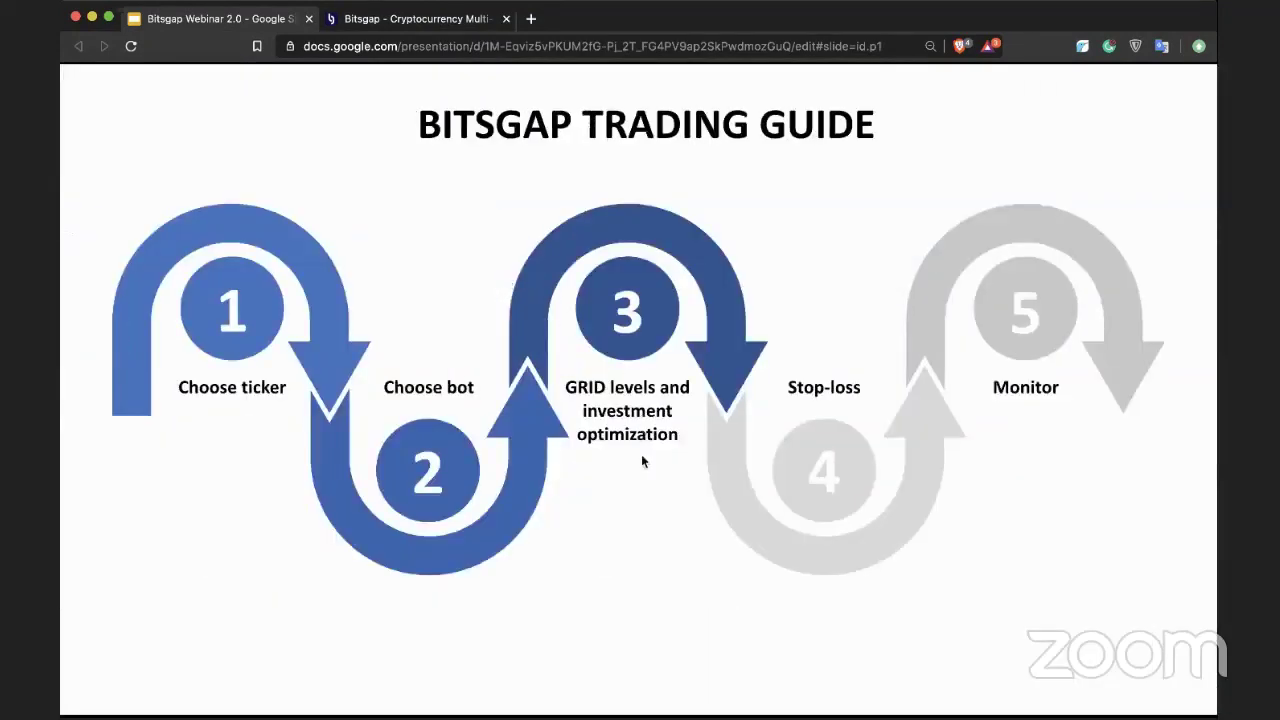
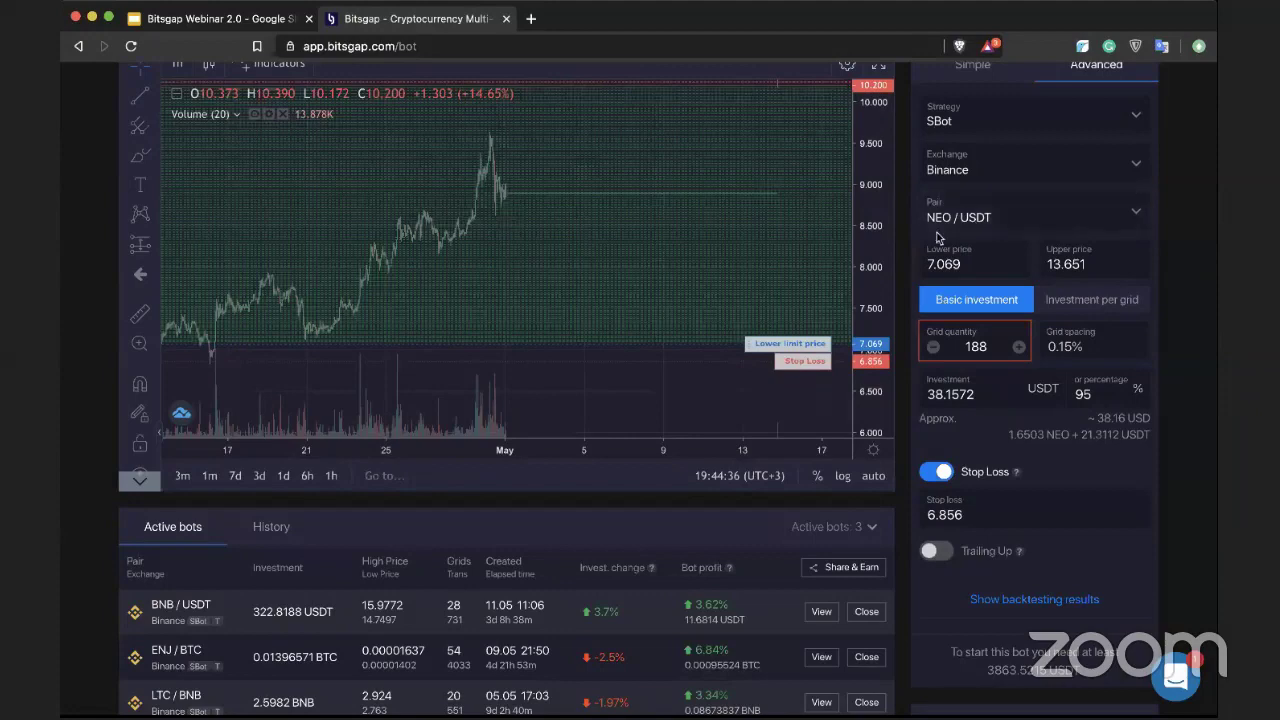
Examine the lower limit price and Stop Loss levels beneath the grid on the NEO/USDT chart
left_click_drag(874, 166, 872, 197)
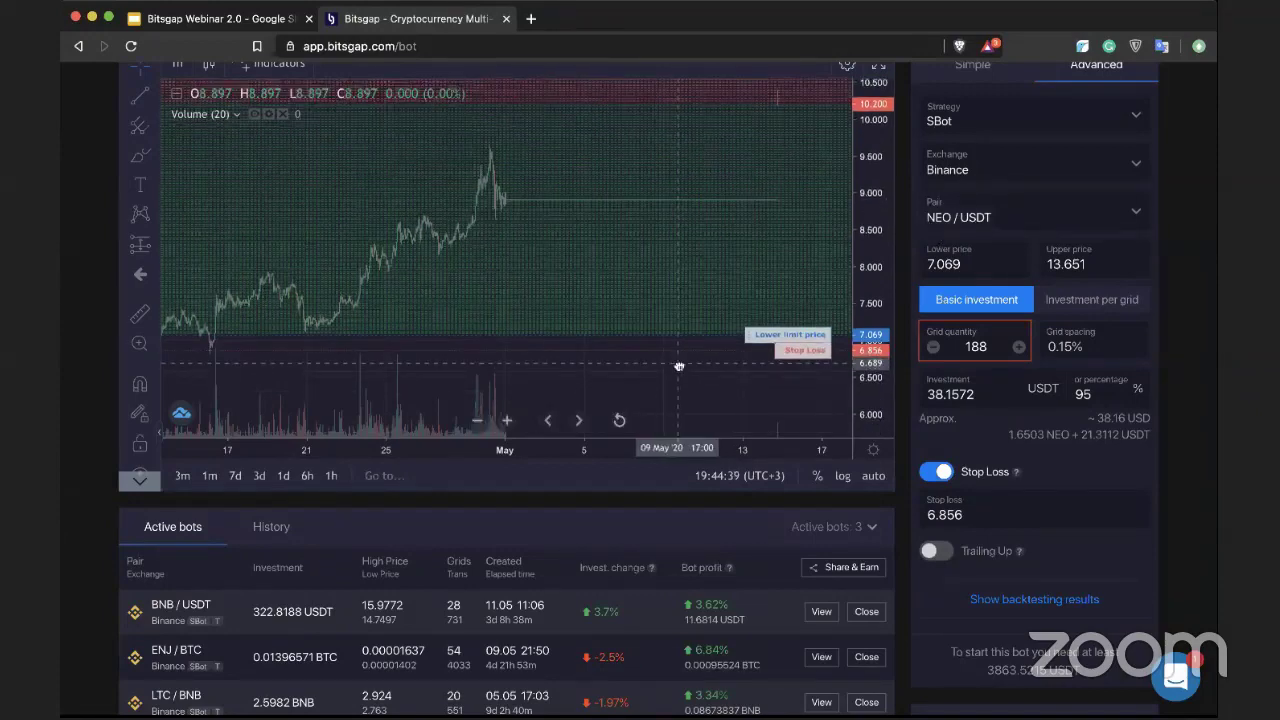
left_click_drag(679, 367, 694, 374)
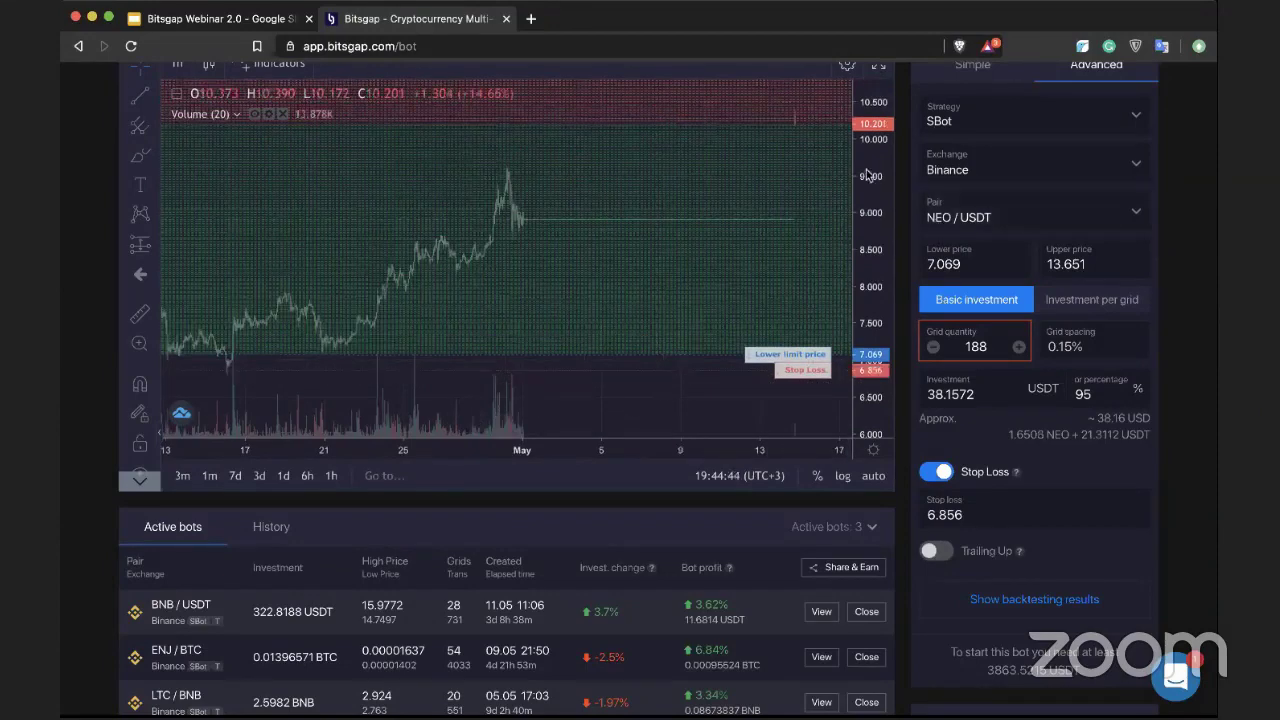
left_click_drag(868, 174, 868, 240)
left_click_drag(642, 375, 671, 328)
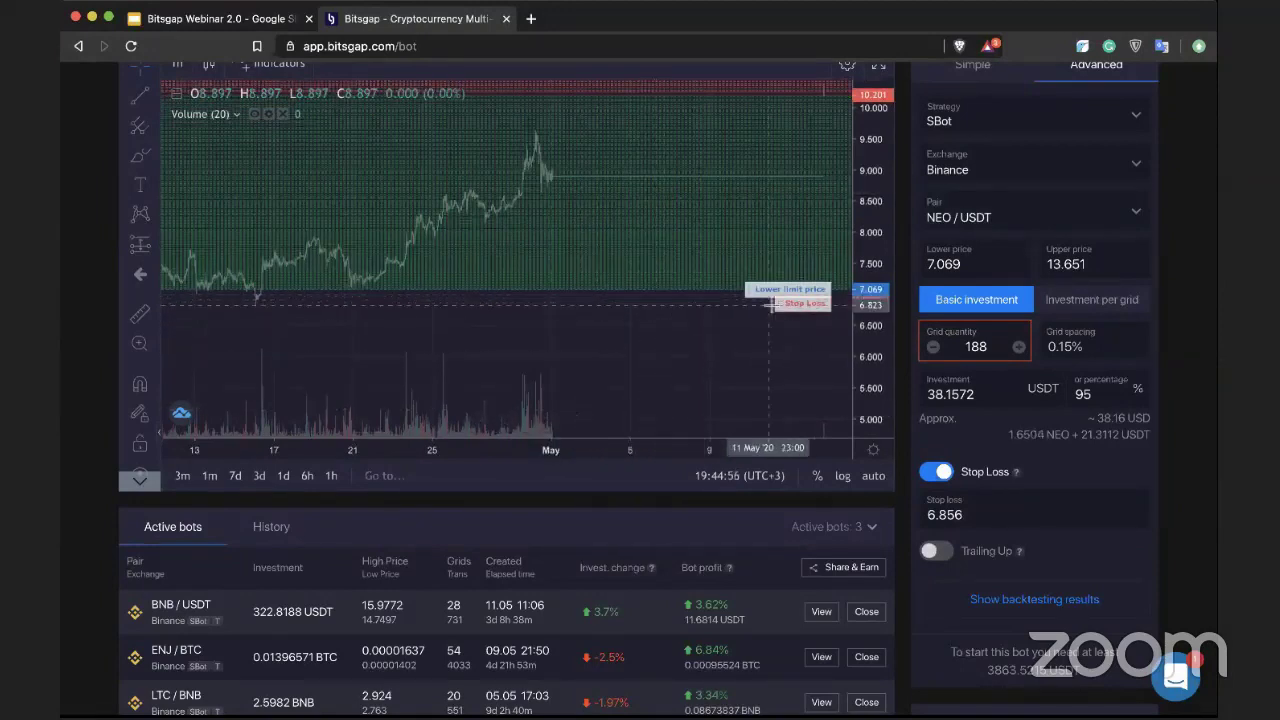
left_click_drag(883, 376, 786, 305)
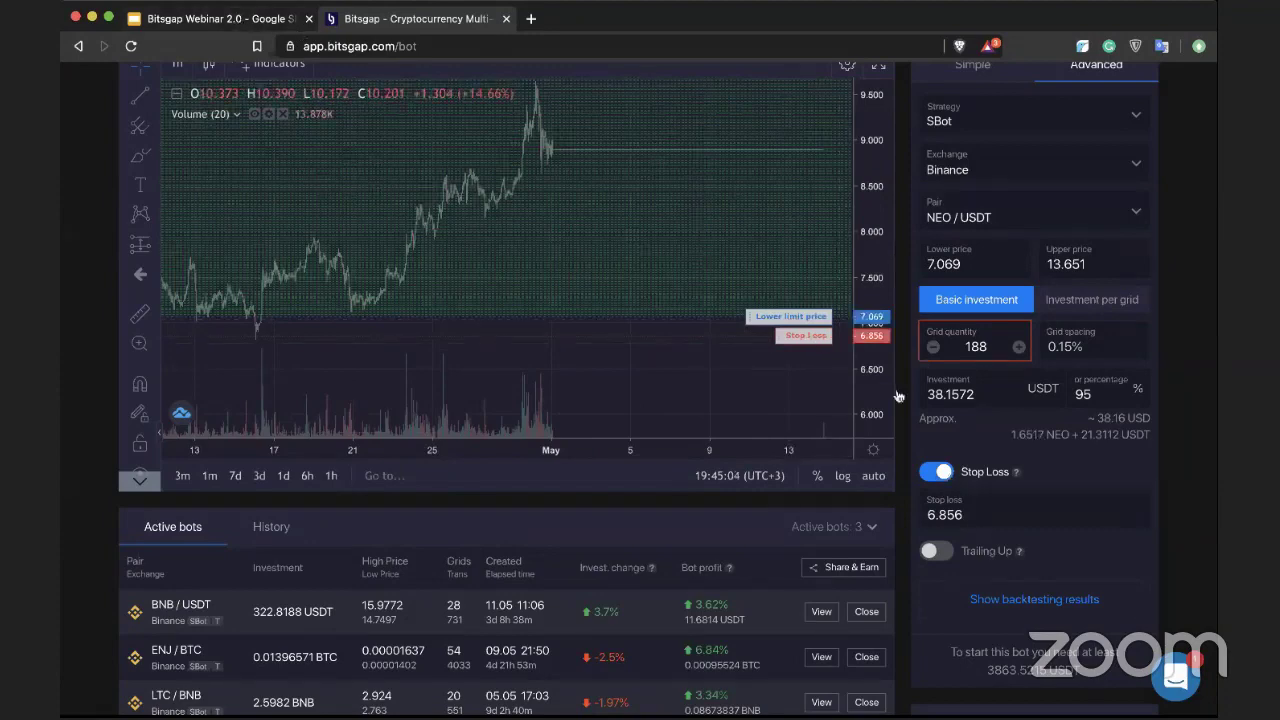
left_click_drag(869, 129, 858, 232)
left_click_drag(655, 155, 722, 406)
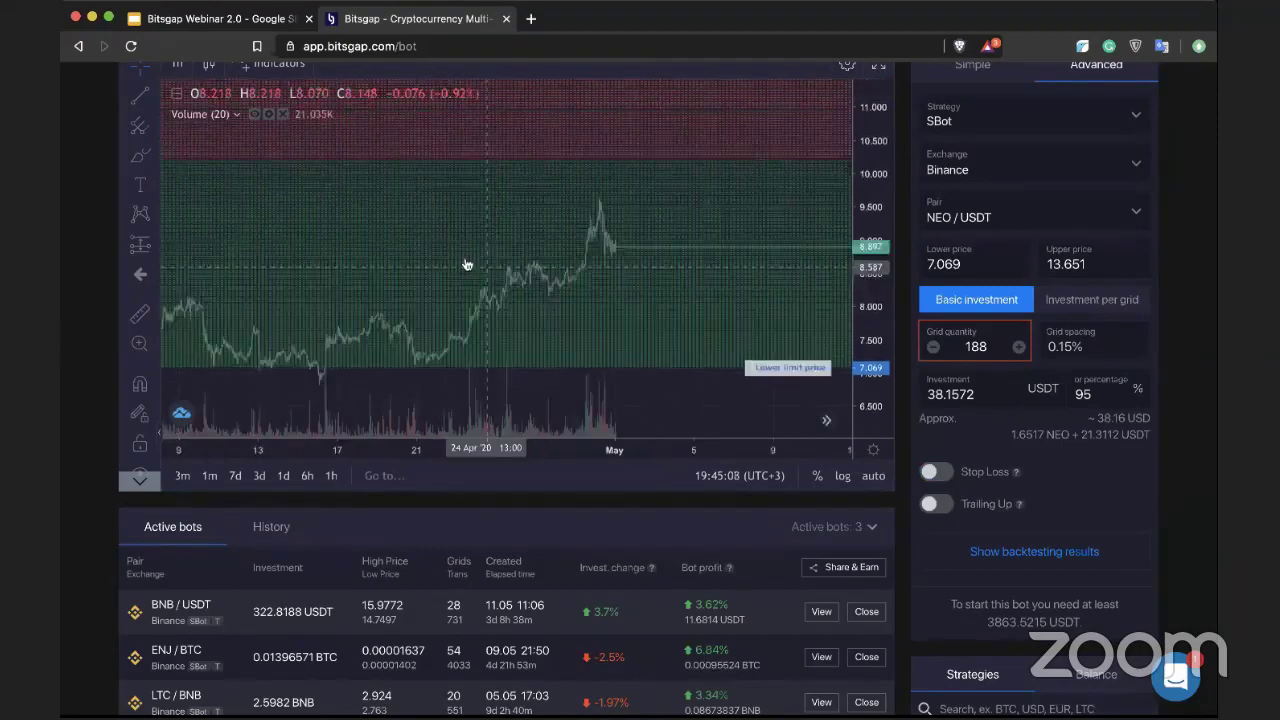
Turn off Stop Loss and enable Trailing Up for the NEO/USDT SBot, and inspect the grid's sell levels above the price
left_click(935, 505)
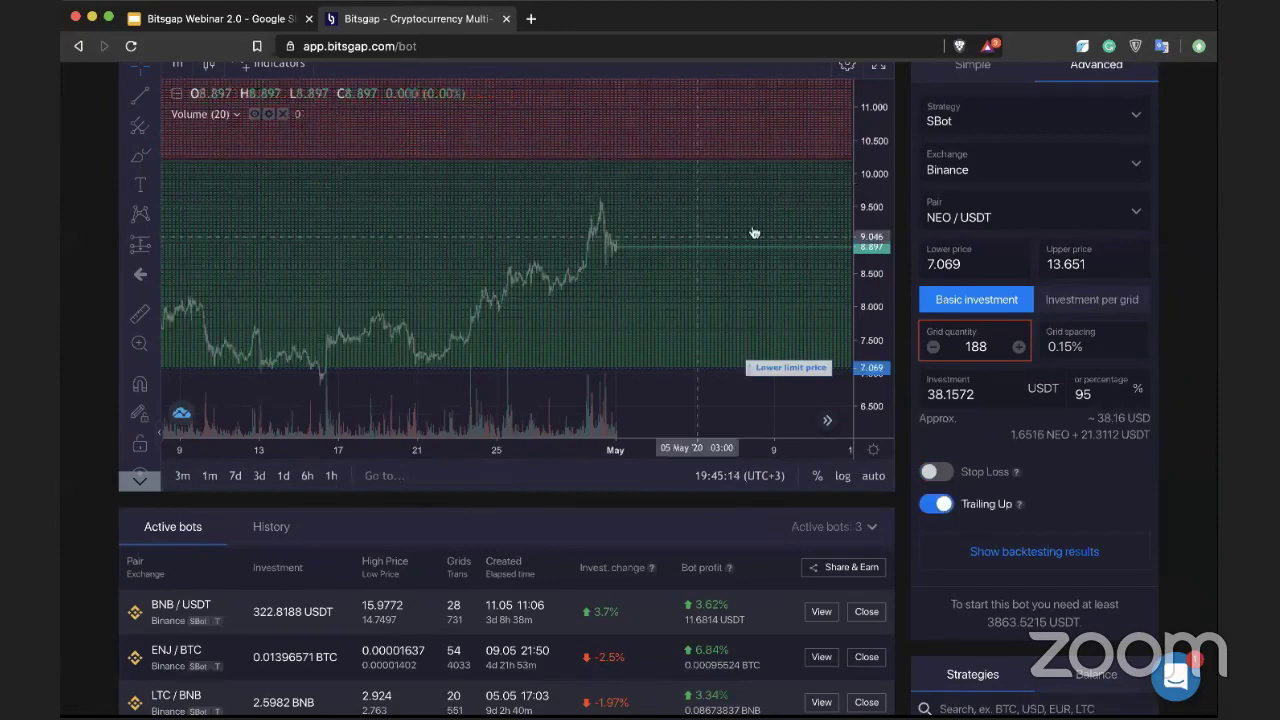
left_click_drag(873, 283, 835, 234)
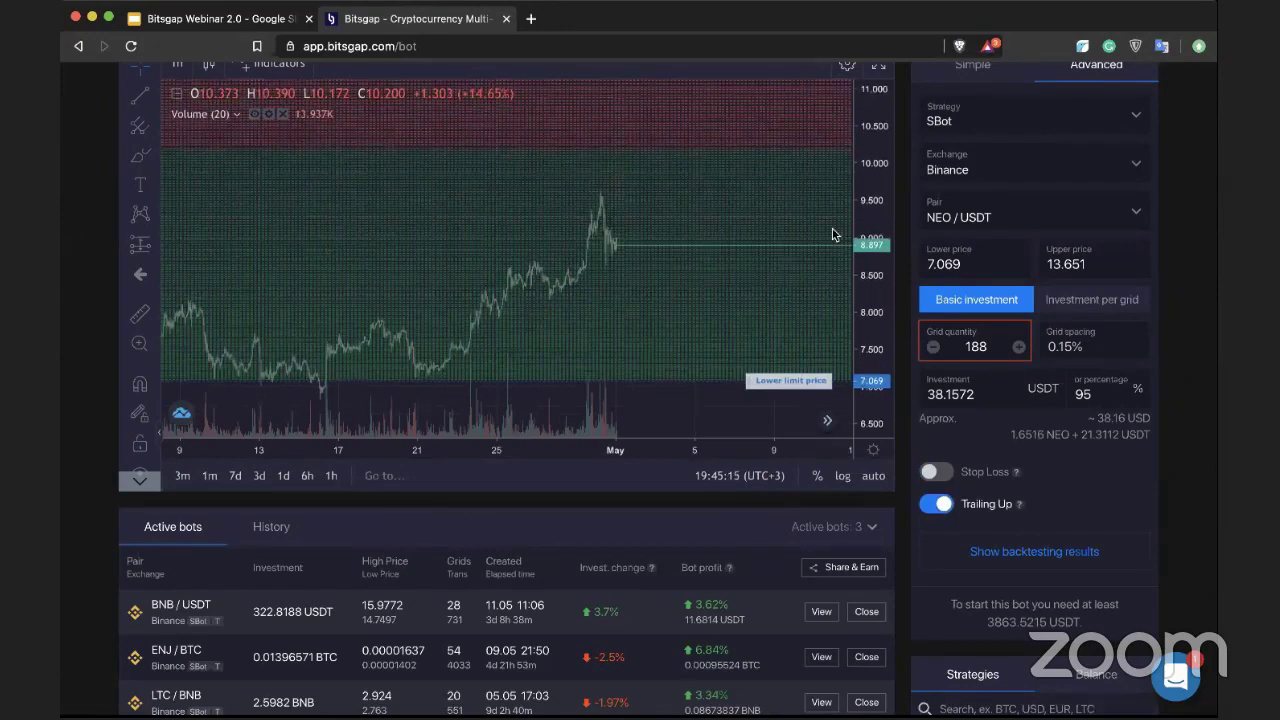
left_click_drag(610, 307, 609, 347)
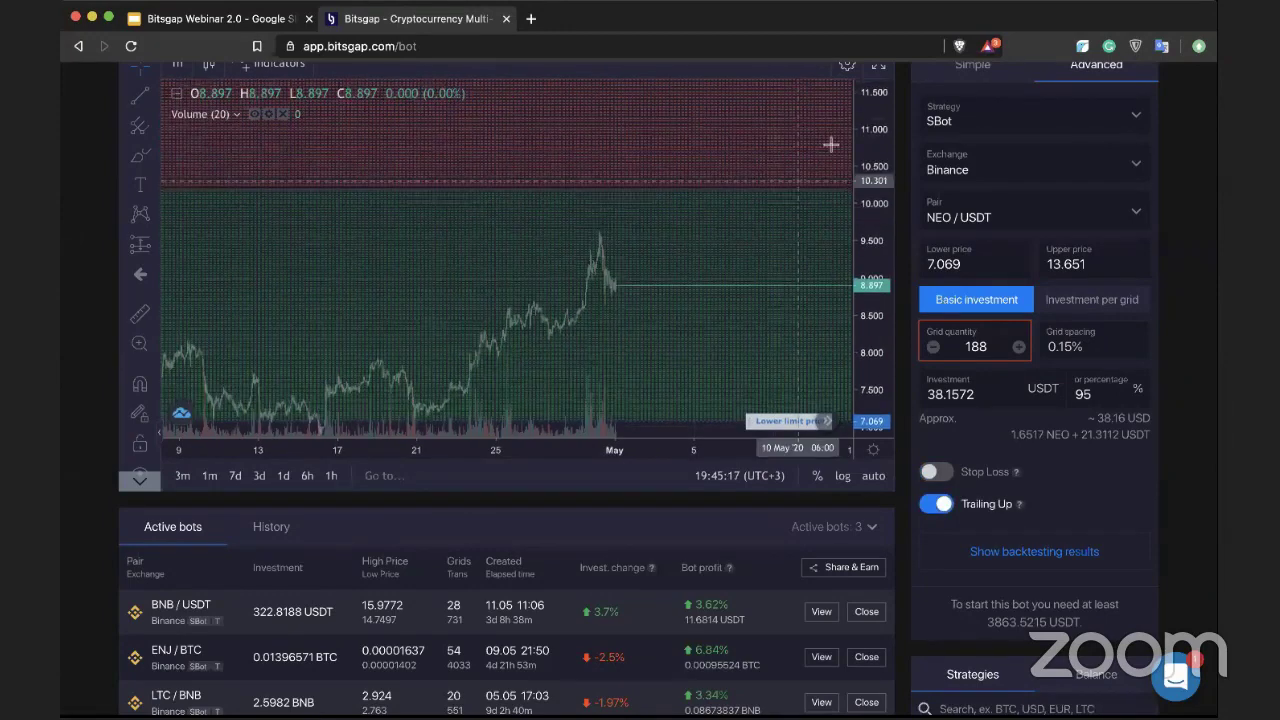
left_click_drag(875, 104, 870, 171)
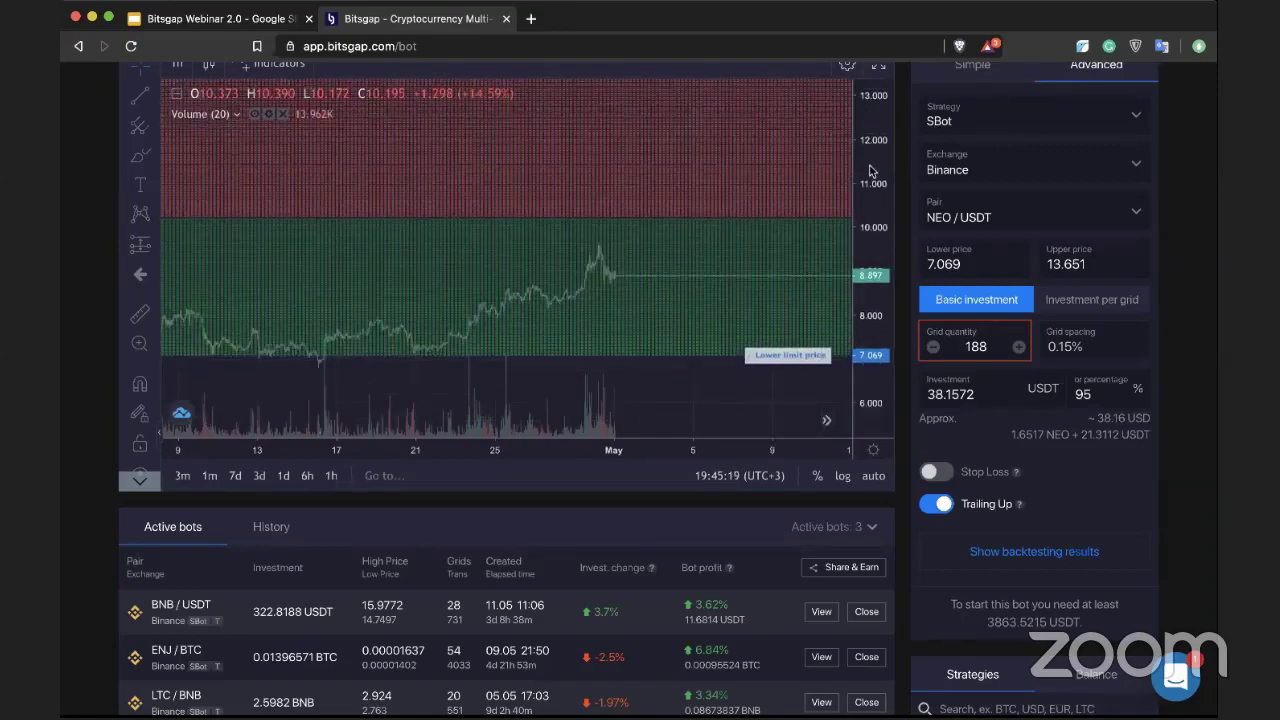
Check the Trading Guide slide, return to Bitsgap and open the active BNB/USDT bot to examine its filled orders
key("ctrl+Tab")
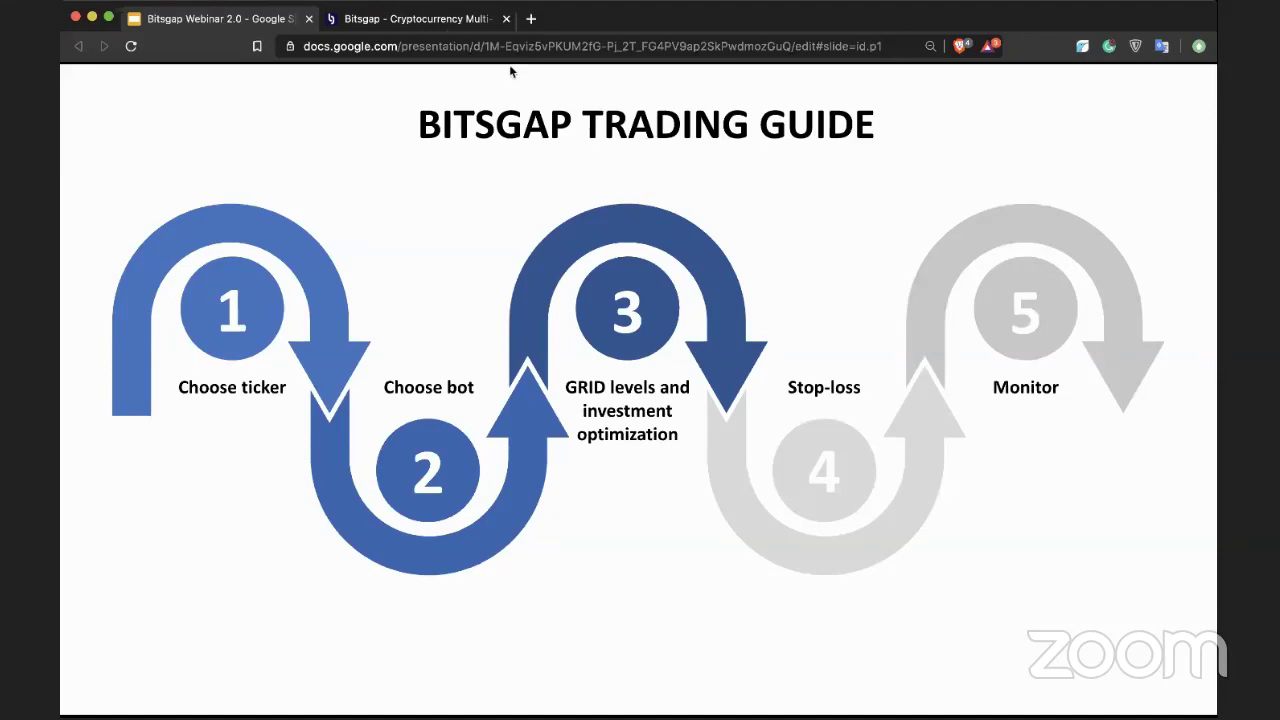
left_click(410, 20)
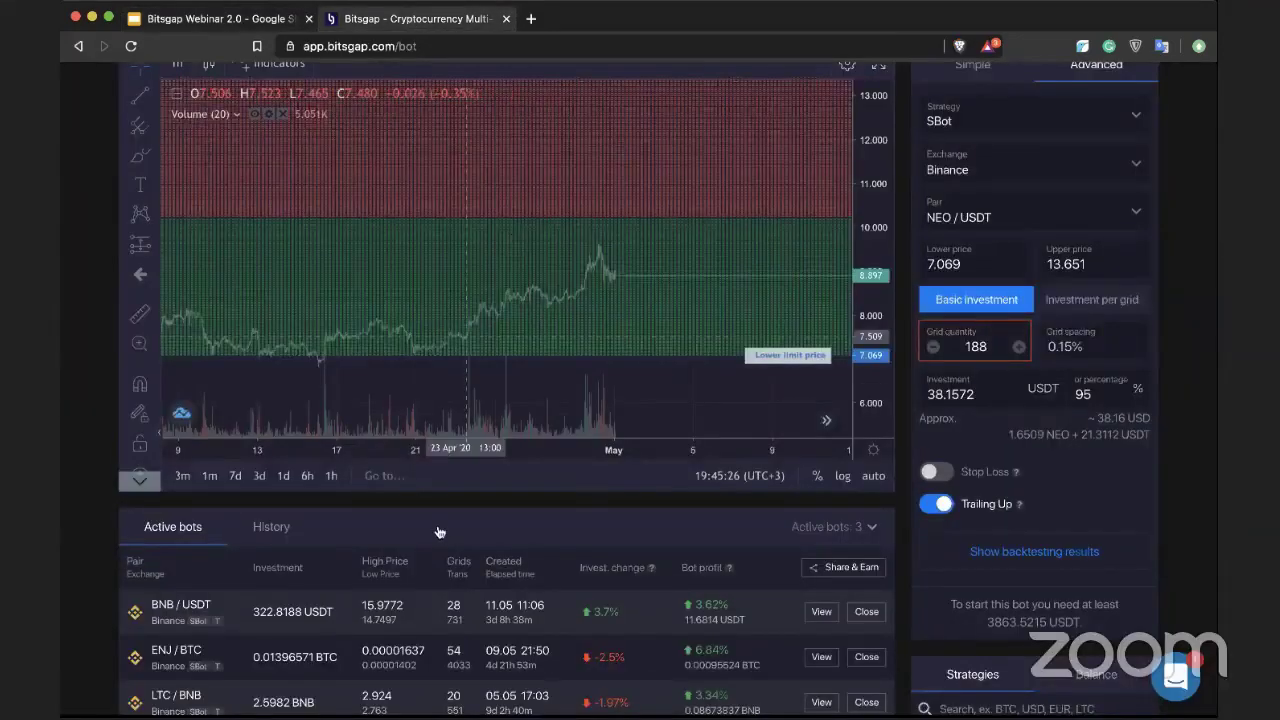
scroll(439, 532, "down", 1)
scroll(437, 530, "down", 2)
left_click(437, 535)
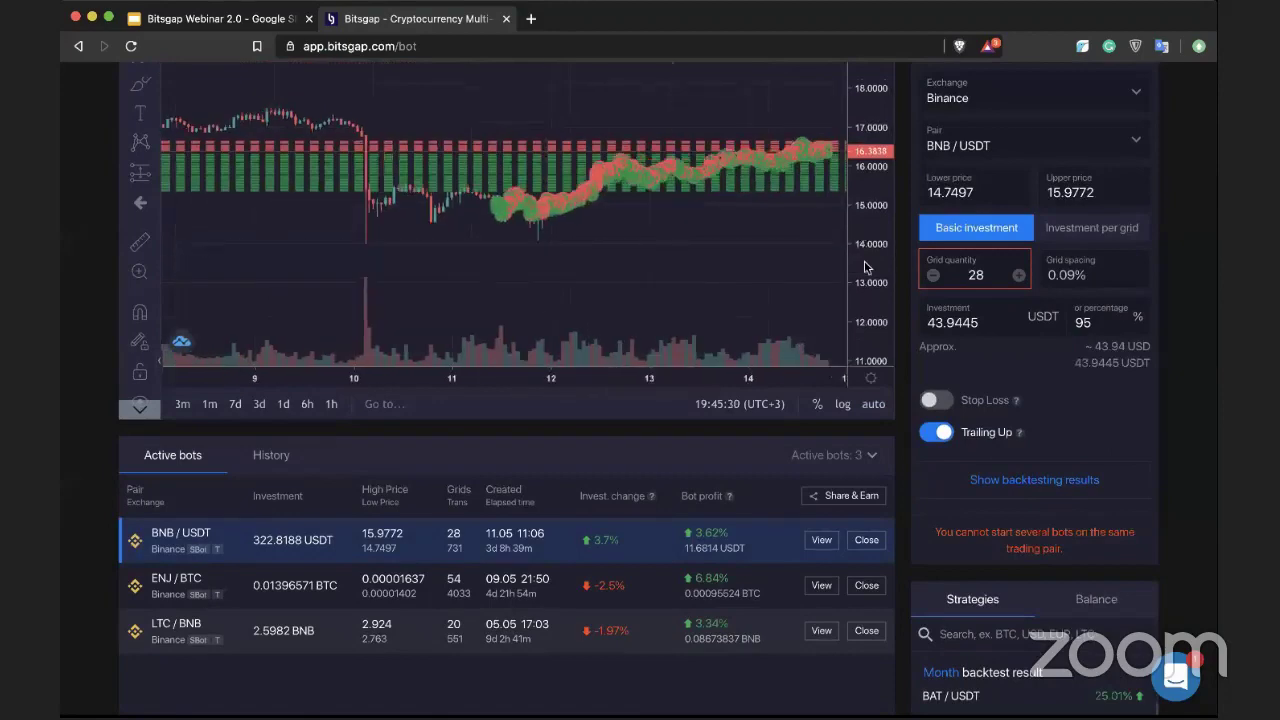
left_click_drag(867, 267, 867, 98)
left_click_drag(656, 261, 540, 303)
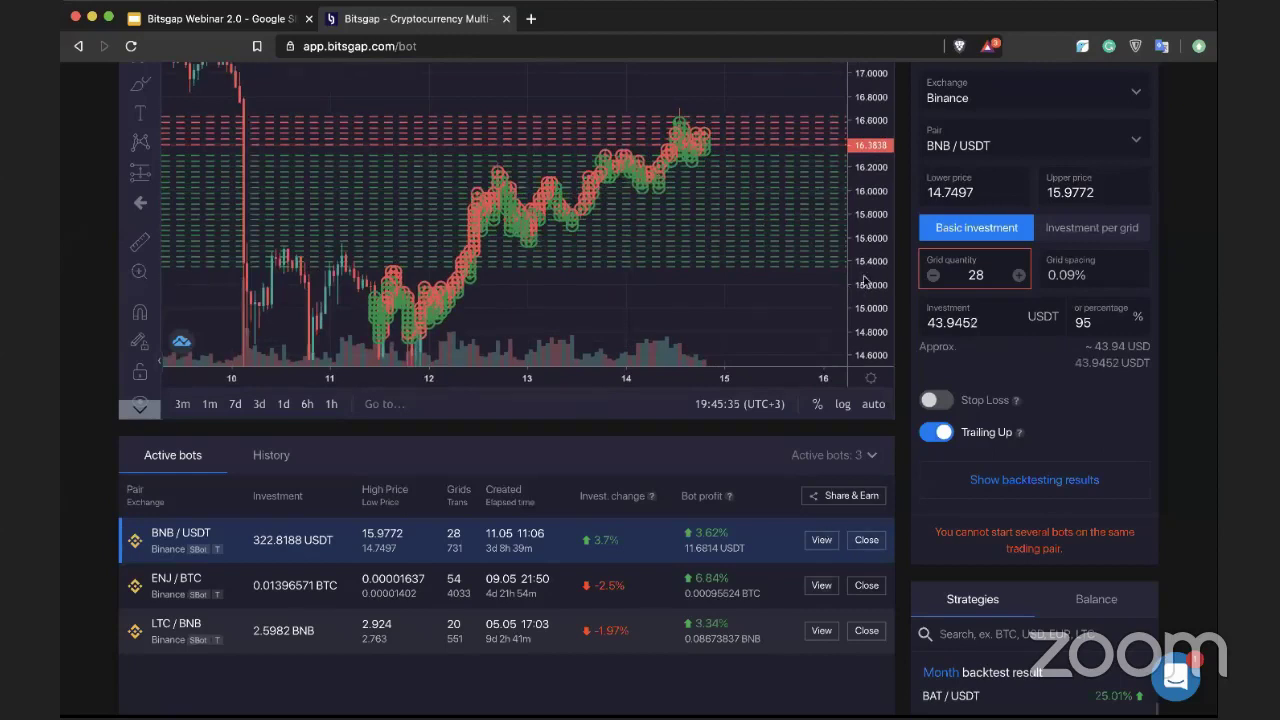
Try a grid quantity of 70 for the BNB/USDT bot and clear the value
double_click(966, 275)
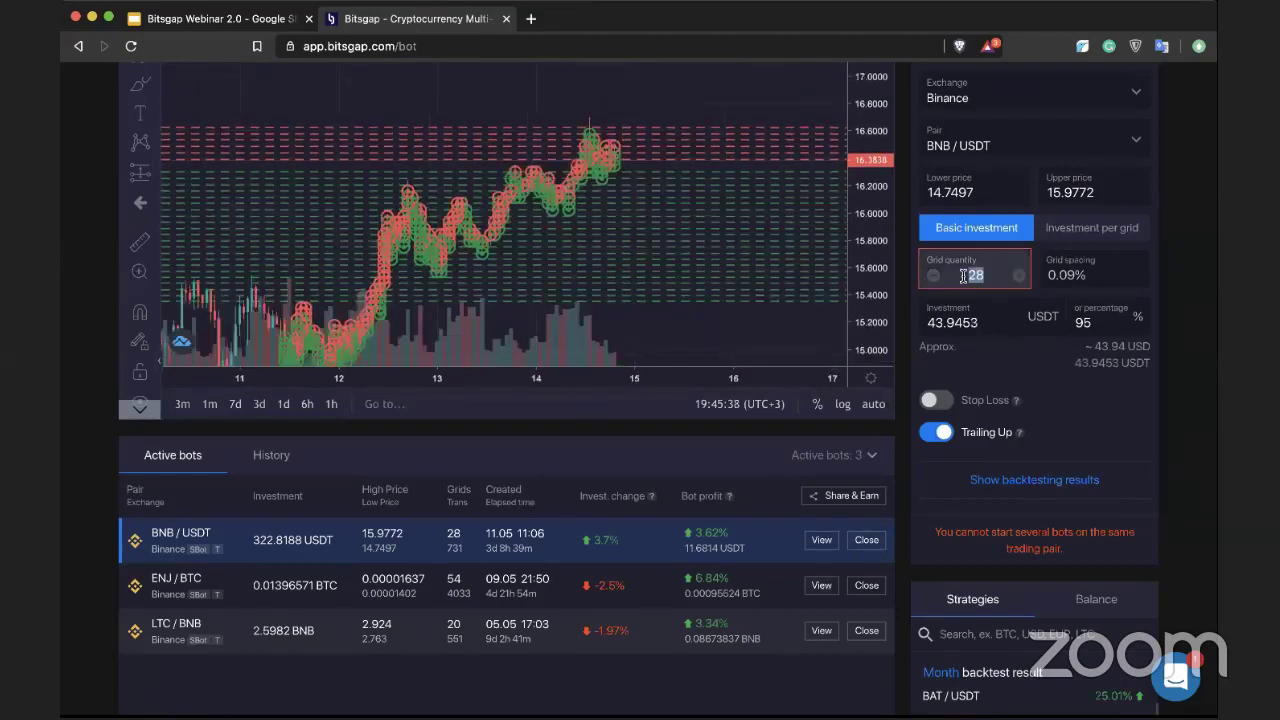
type("6")
key("BackSpace")
type("70")
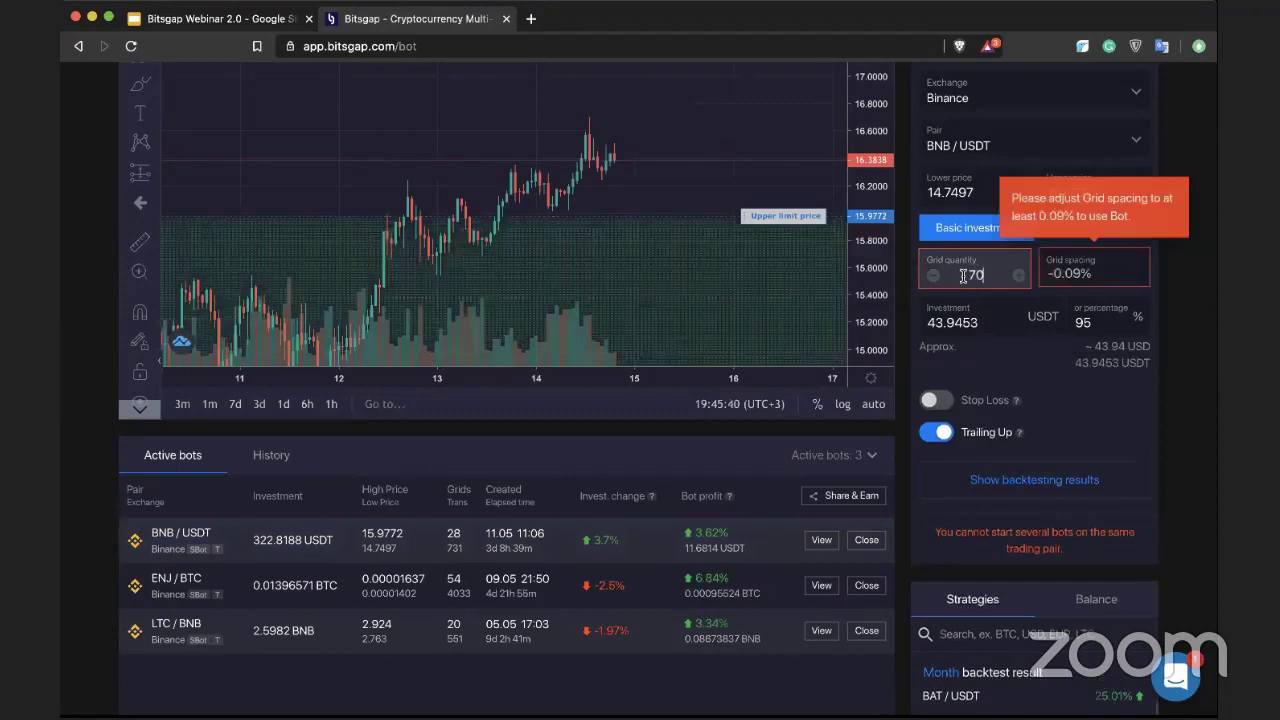
left_click_drag(985, 274, 957, 274)
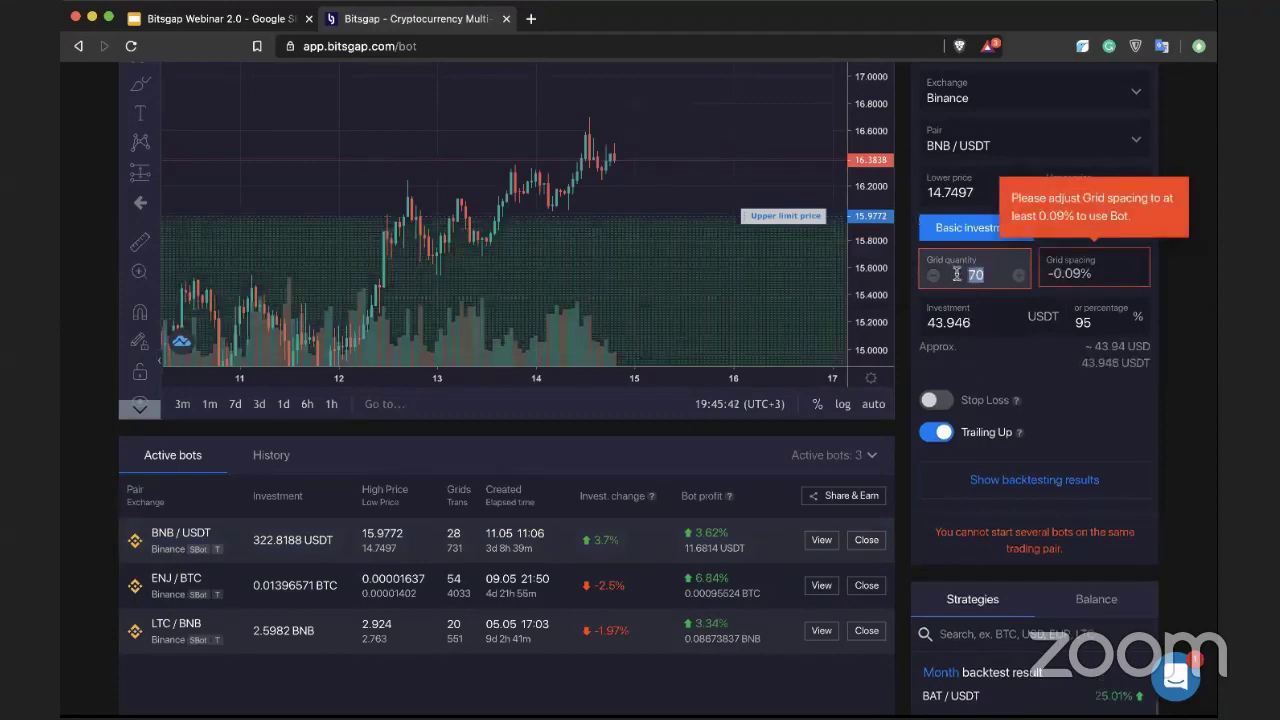
key("BackSpace")
left_click_drag(866, 131, 862, 193)
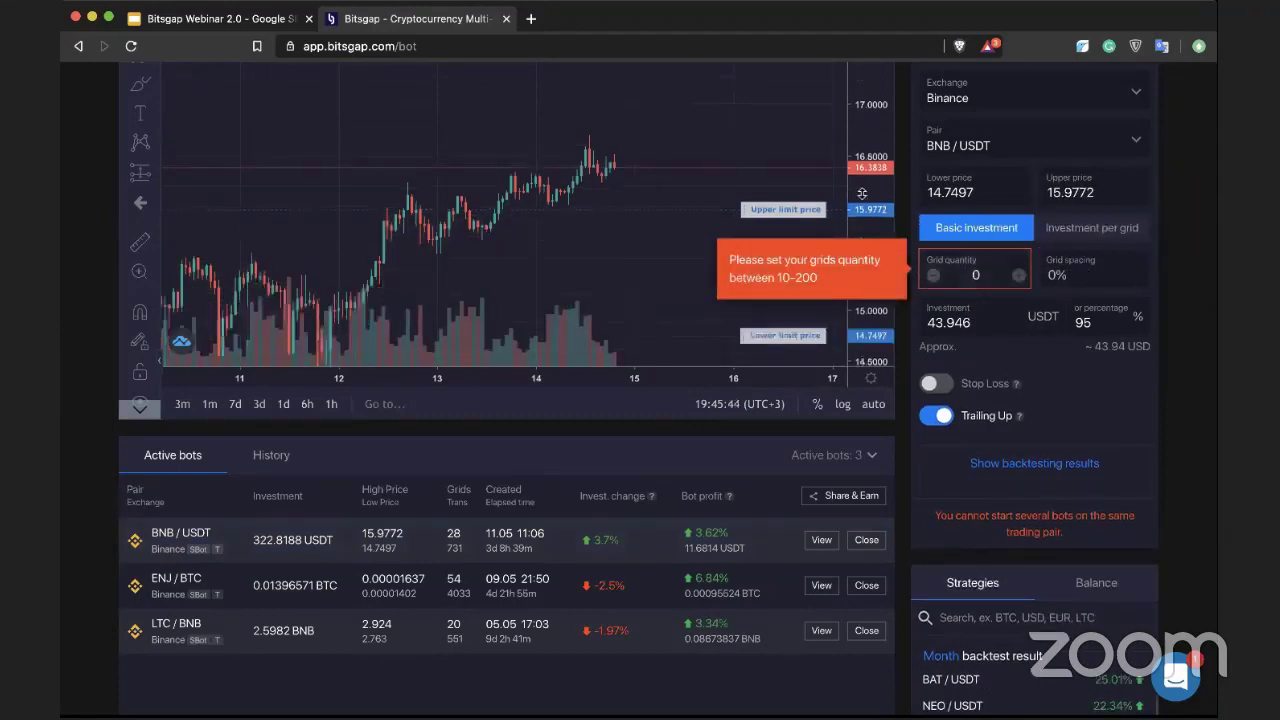
Reopen the active BNB/USDT bot and examine its elapsed time, grid quantity and filled orders on the chart
scroll(652, 222, "down", 5)
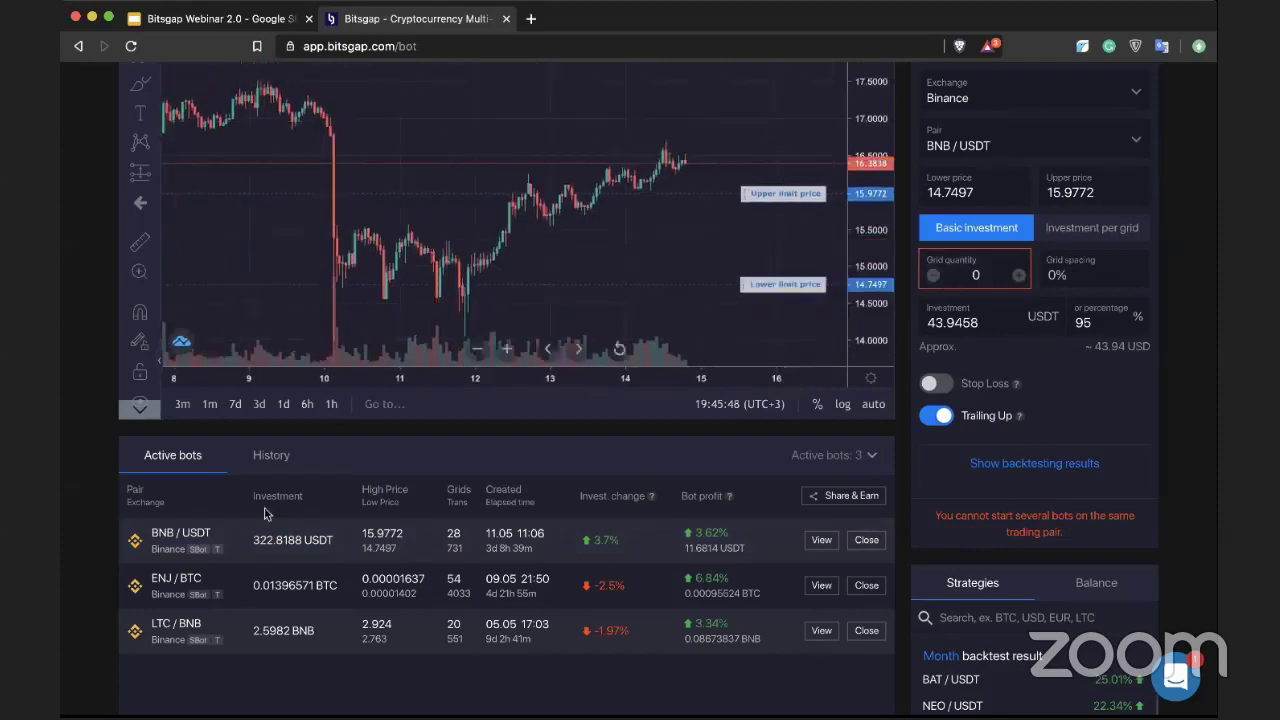
scroll(506, 557, "up", 1)
scroll(502, 558, "down", 1)
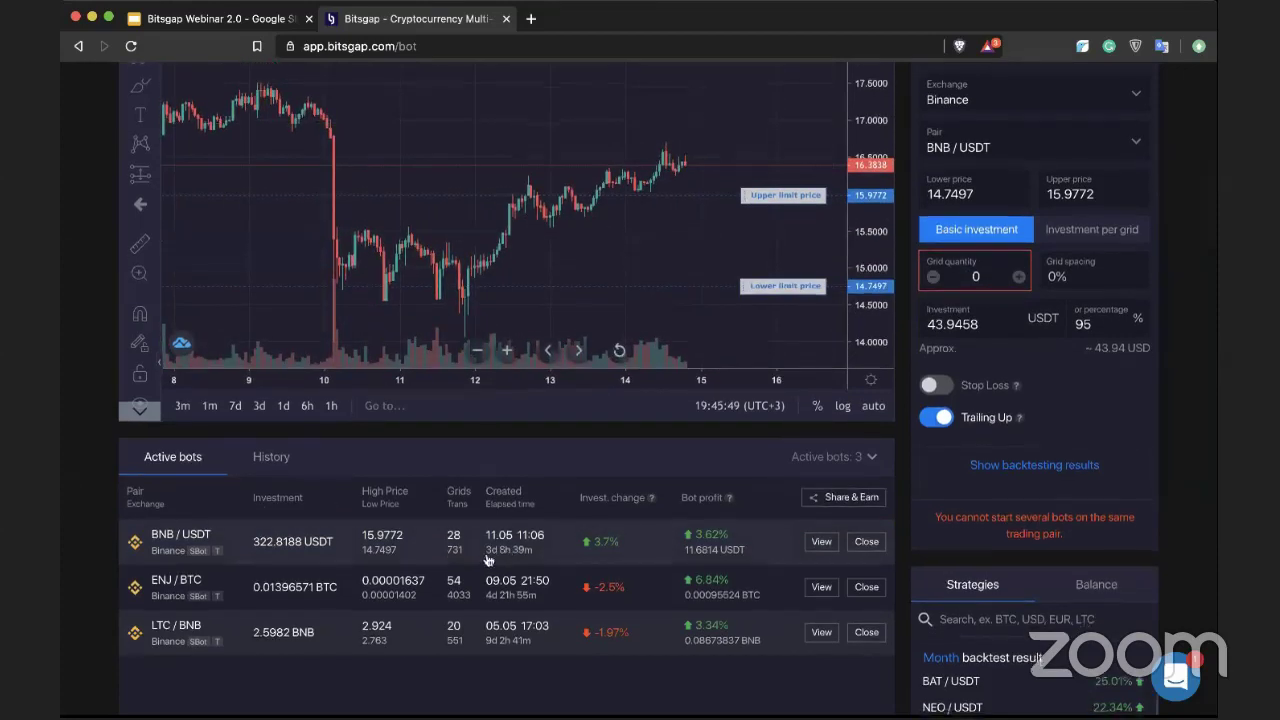
scroll(488, 558, "down", 1)
left_click_drag(487, 556, 522, 553)
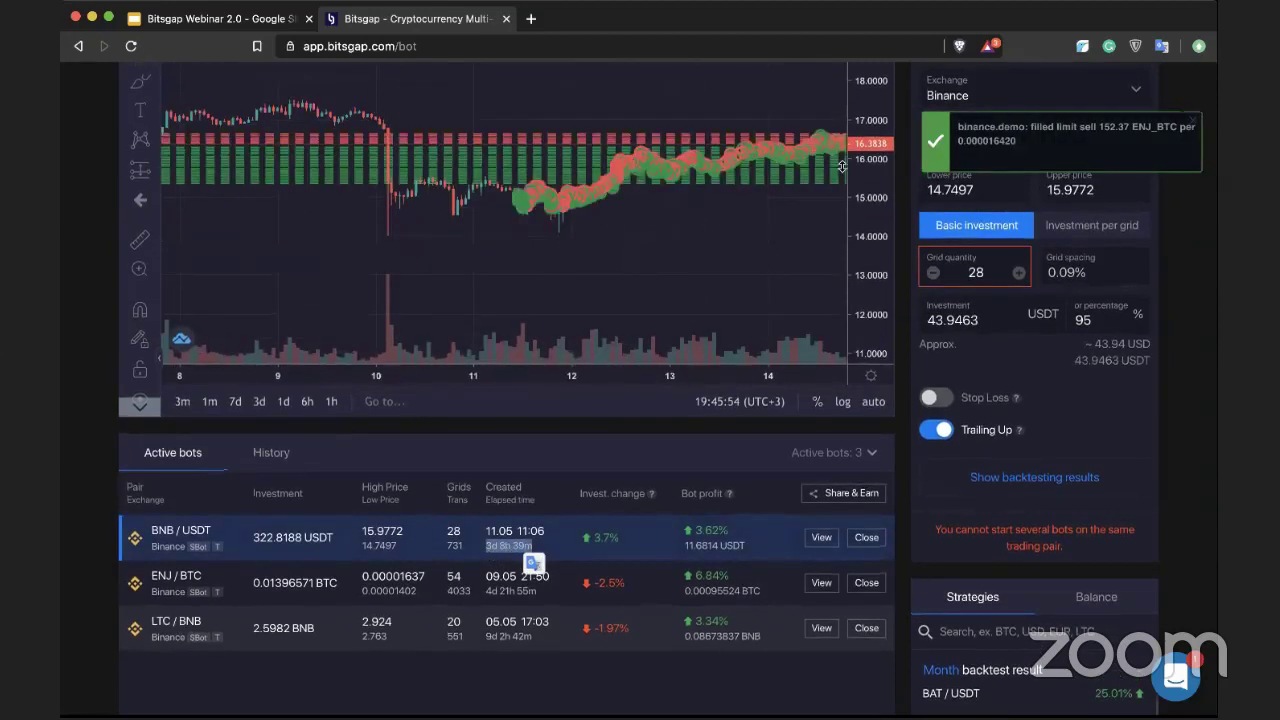
left_click_drag(843, 167, 847, 85)
left_click_drag(665, 262, 161, 287)
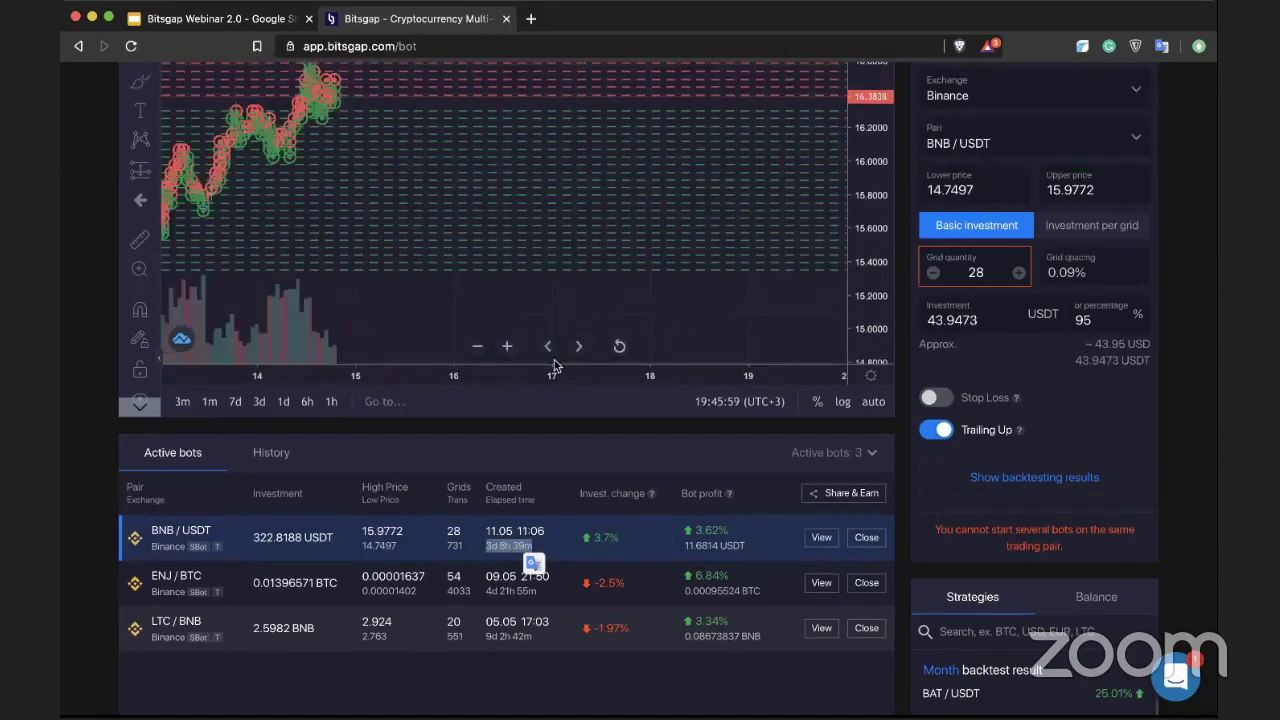
left_click_drag(603, 306, 811, 317)
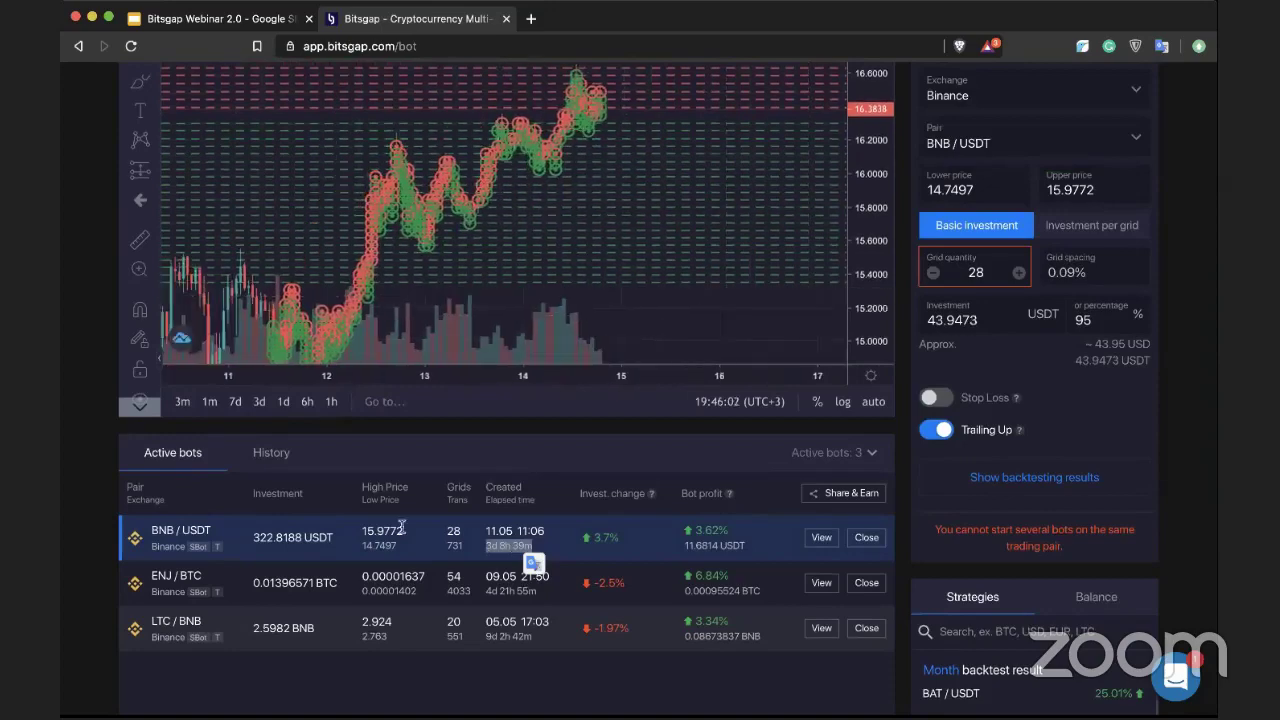
left_click(459, 537)
scroll(466, 516, "down", 1)
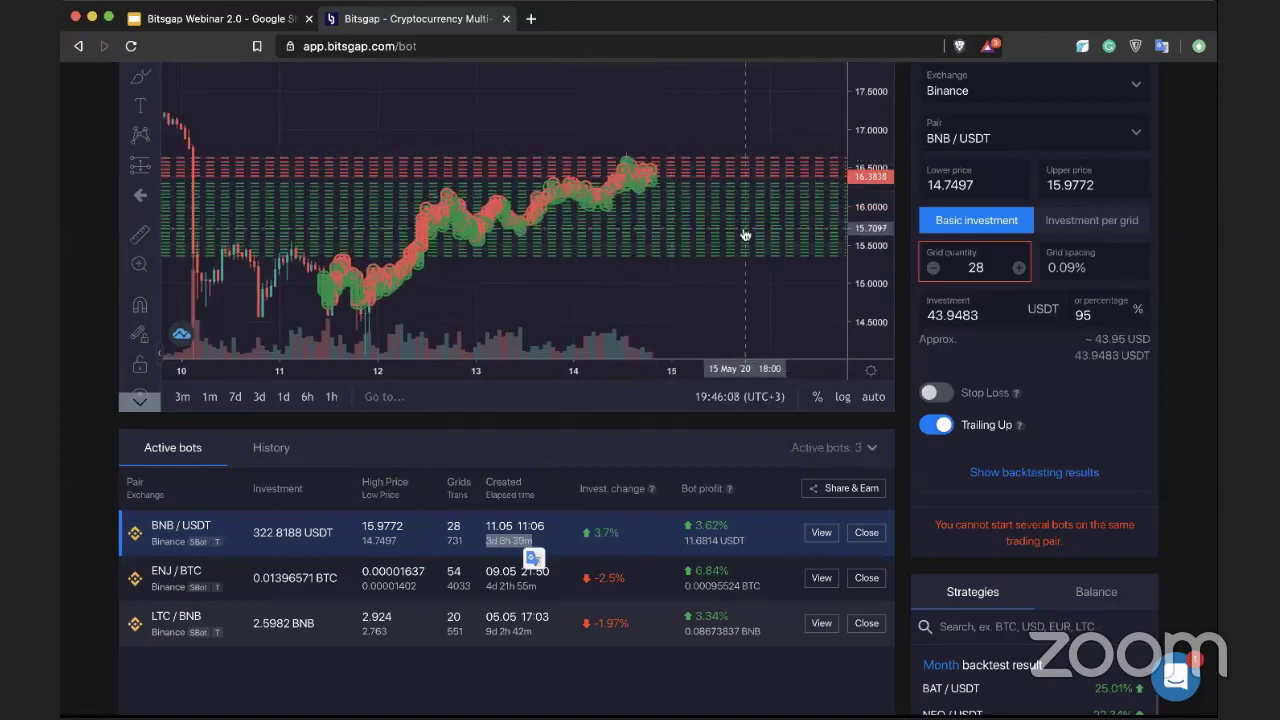
double_click(980, 266)
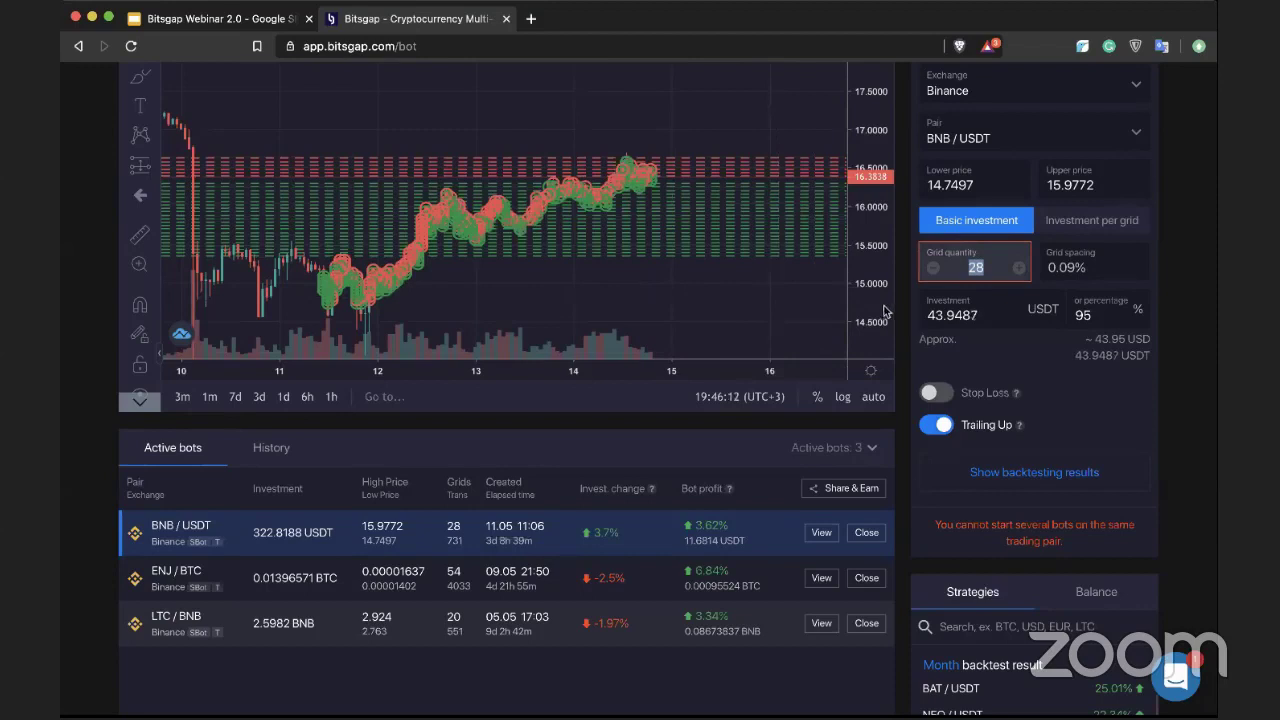
left_click_drag(884, 309, 880, 268)
Open the active ENJ/BTC bot and examine its filled orders and sell levels on the chart
left_click(672, 570)
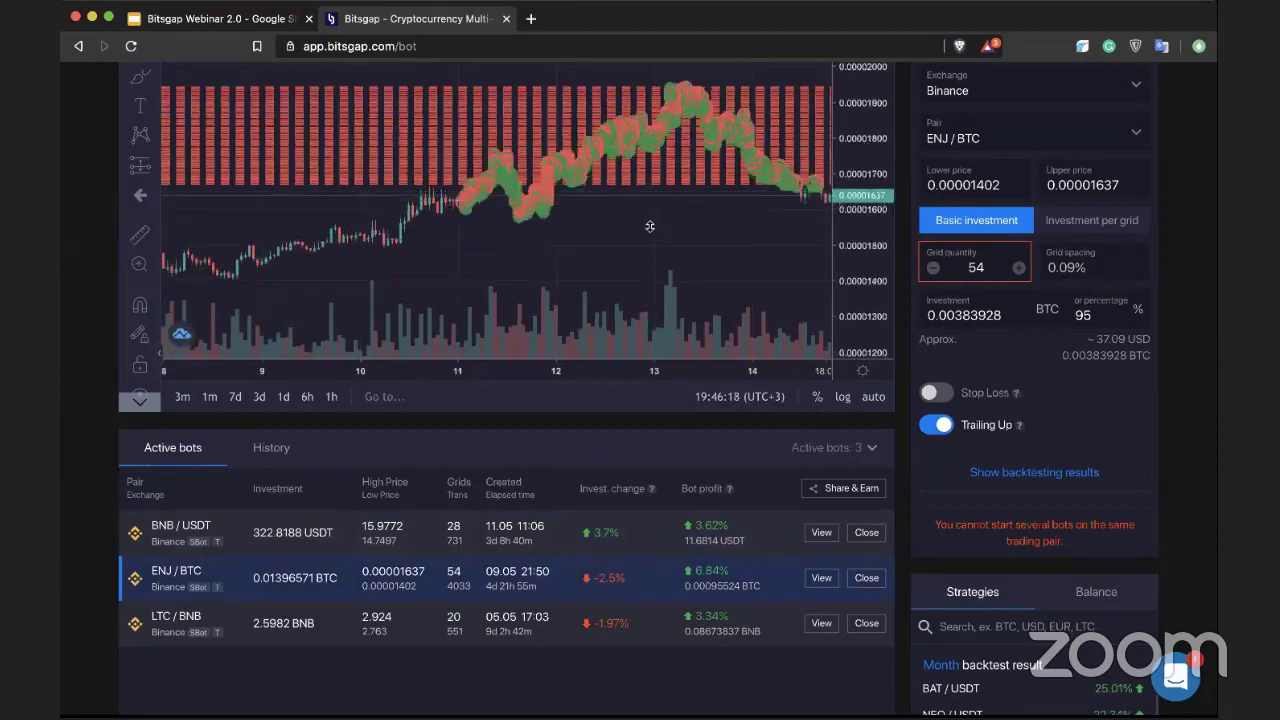
scroll(690, 240, "down", 3)
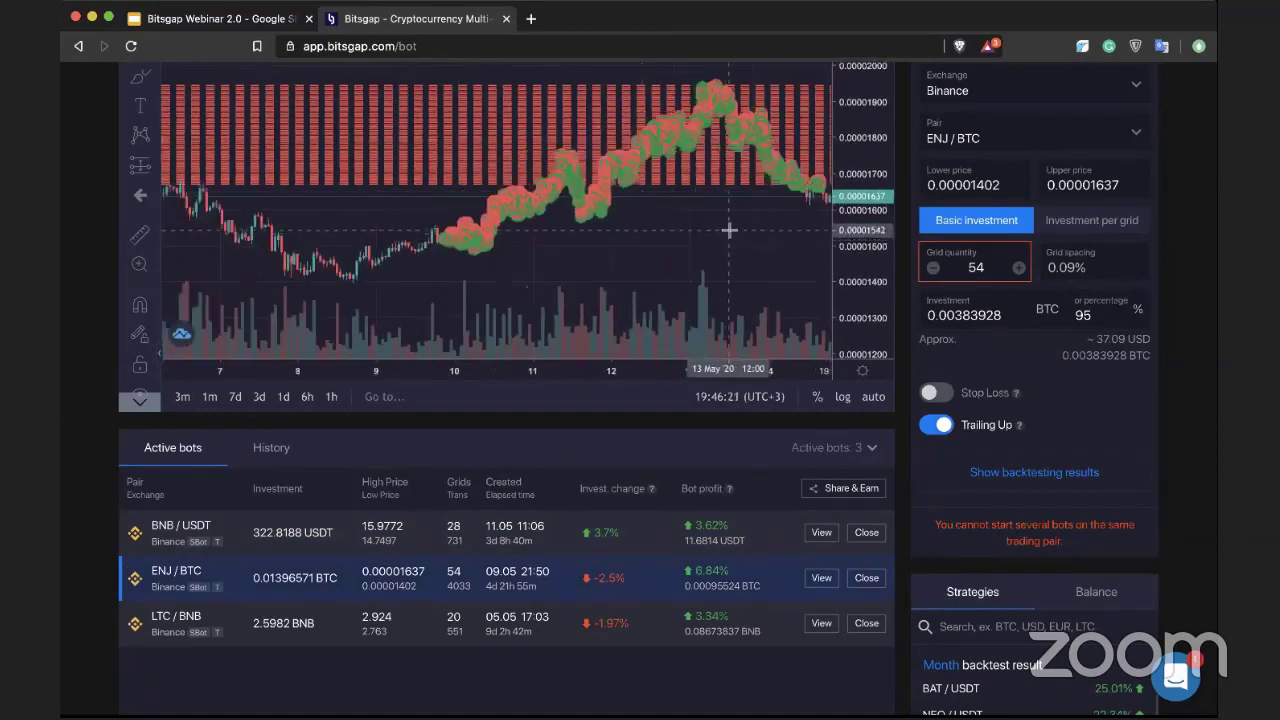
left_click_drag(726, 231, 620, 201)
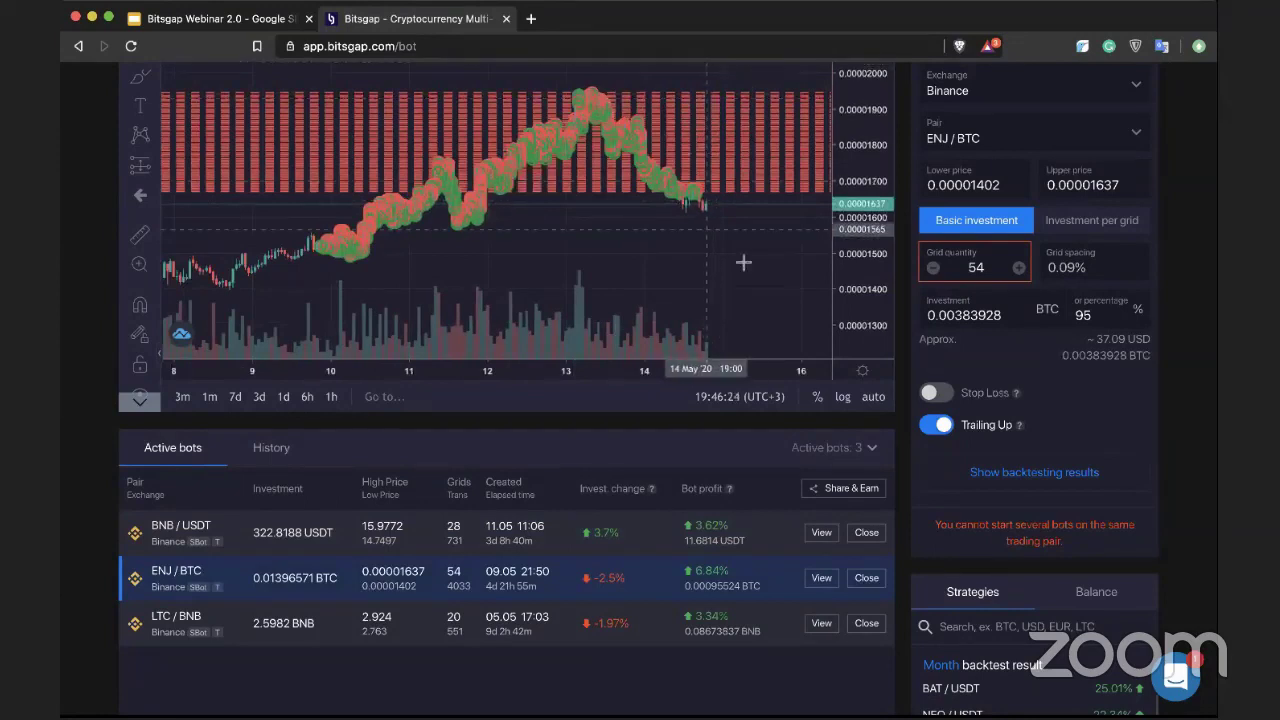
left_click_drag(743, 268, 744, 290)
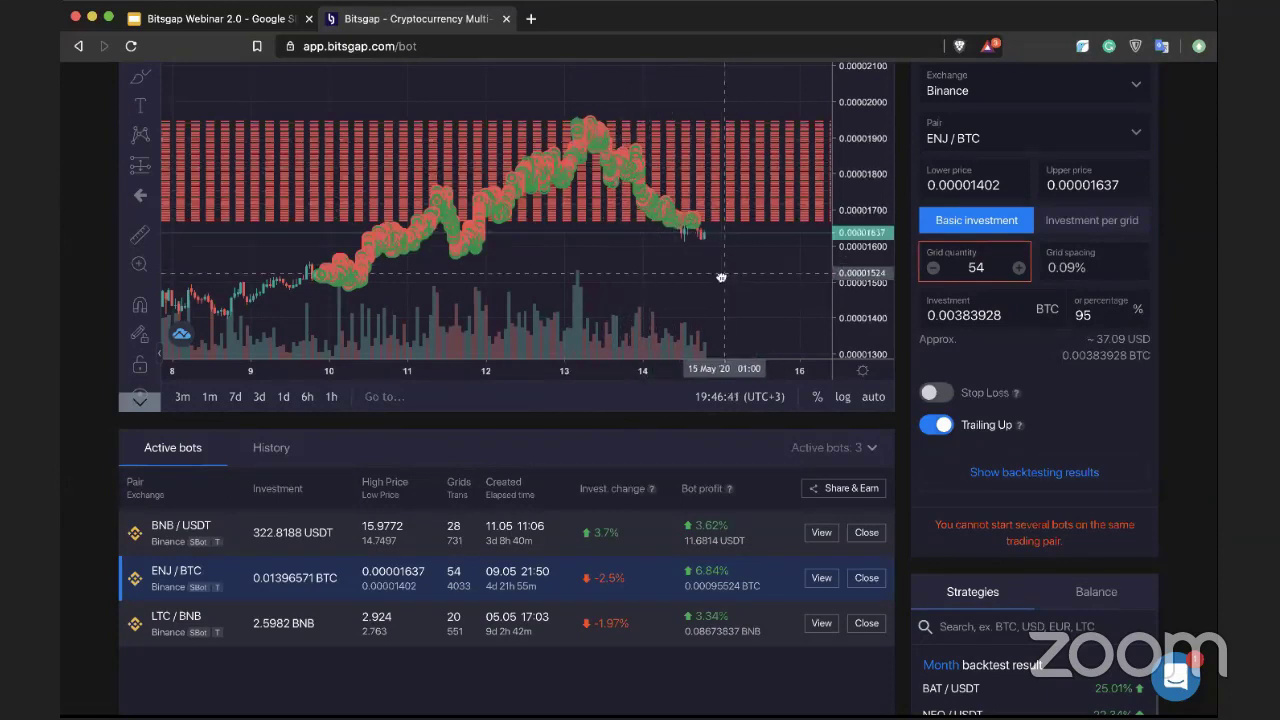
Compare the ENJ/BTC grid levels with the longer price history and return to the Bitsgap Trading Guide slide
scroll(730, 278, "down", 3)
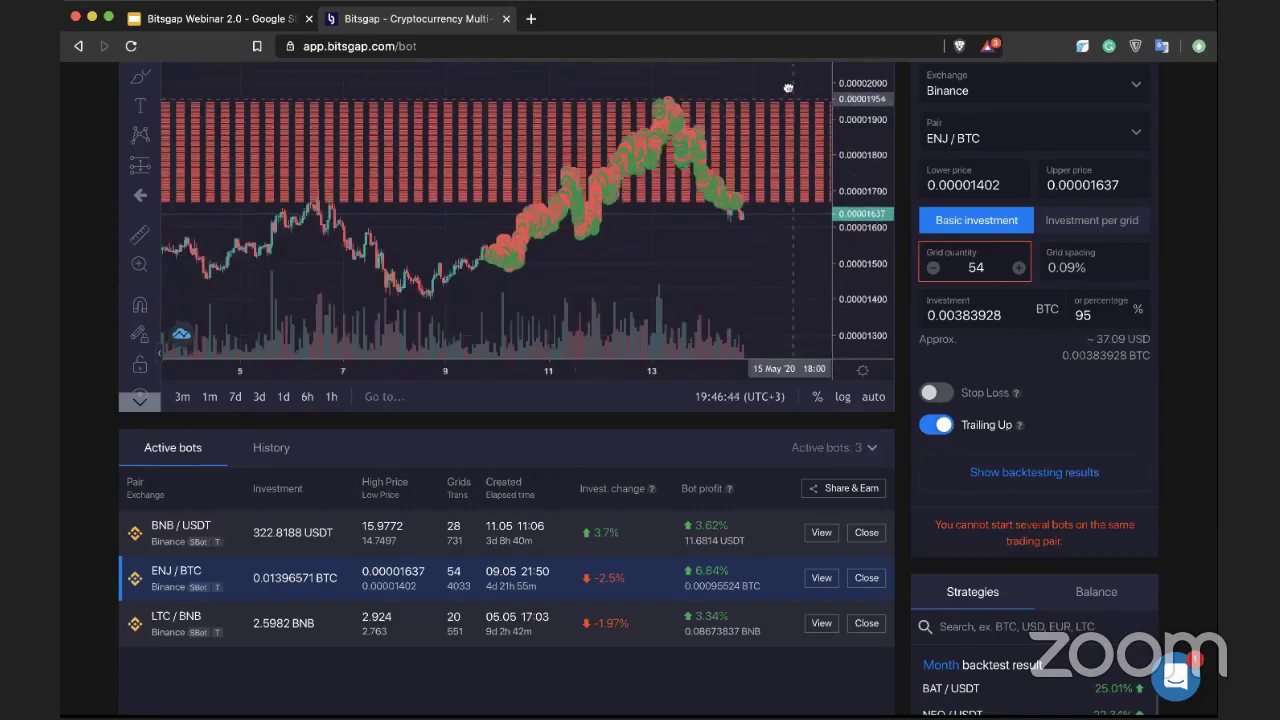
scroll(788, 88, "down", 3)
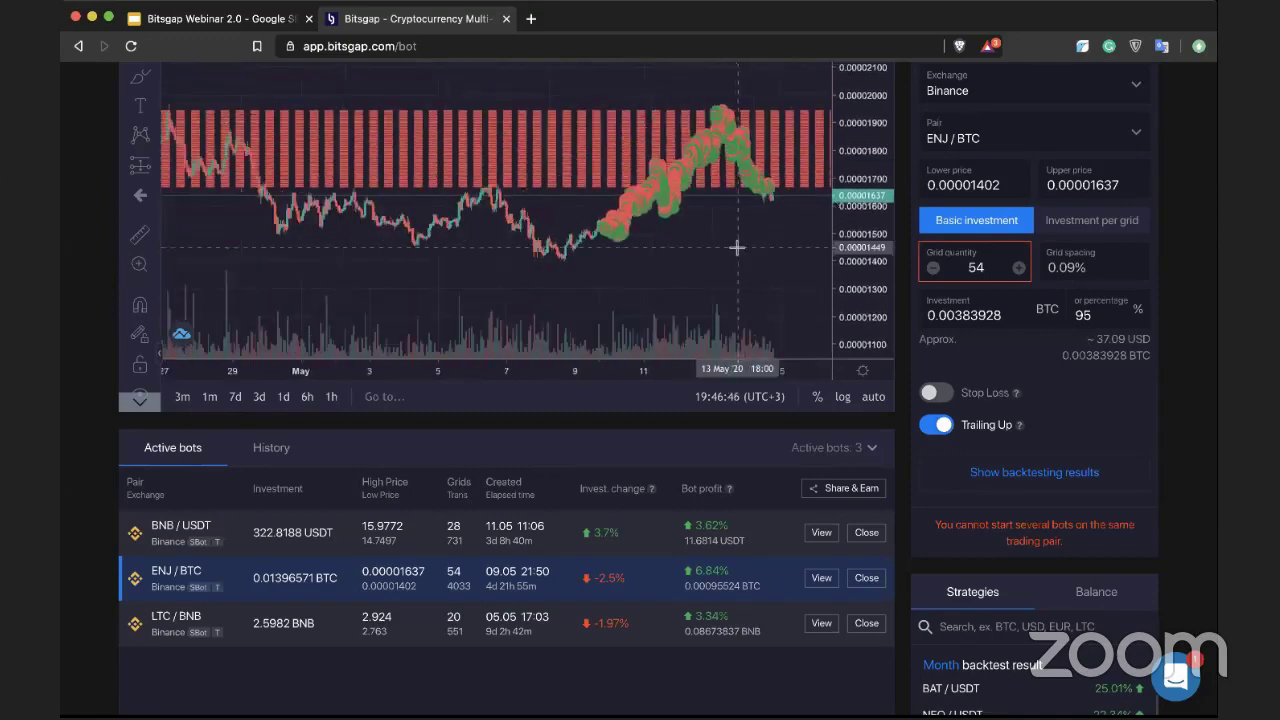
scroll(737, 247, "down", 3)
left_click_drag(638, 253, 457, 279)
left_click_drag(566, 275, 557, 280)
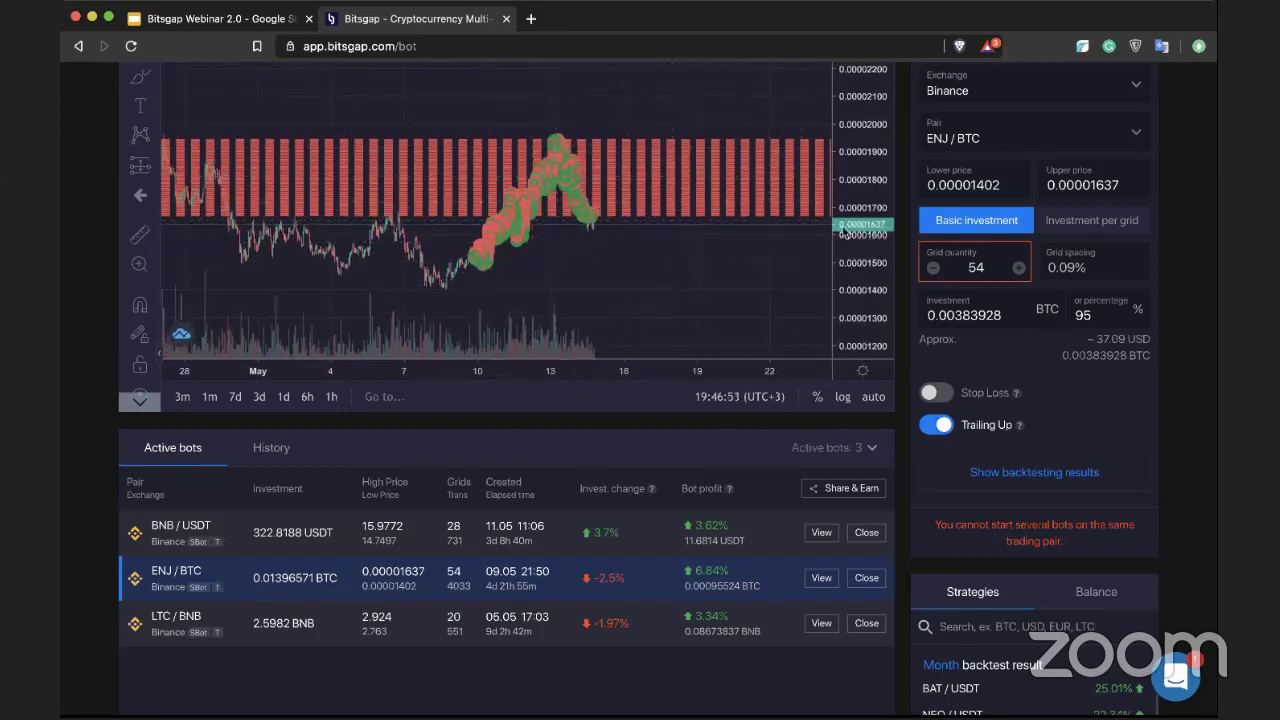
left_click_drag(843, 231, 821, 160)
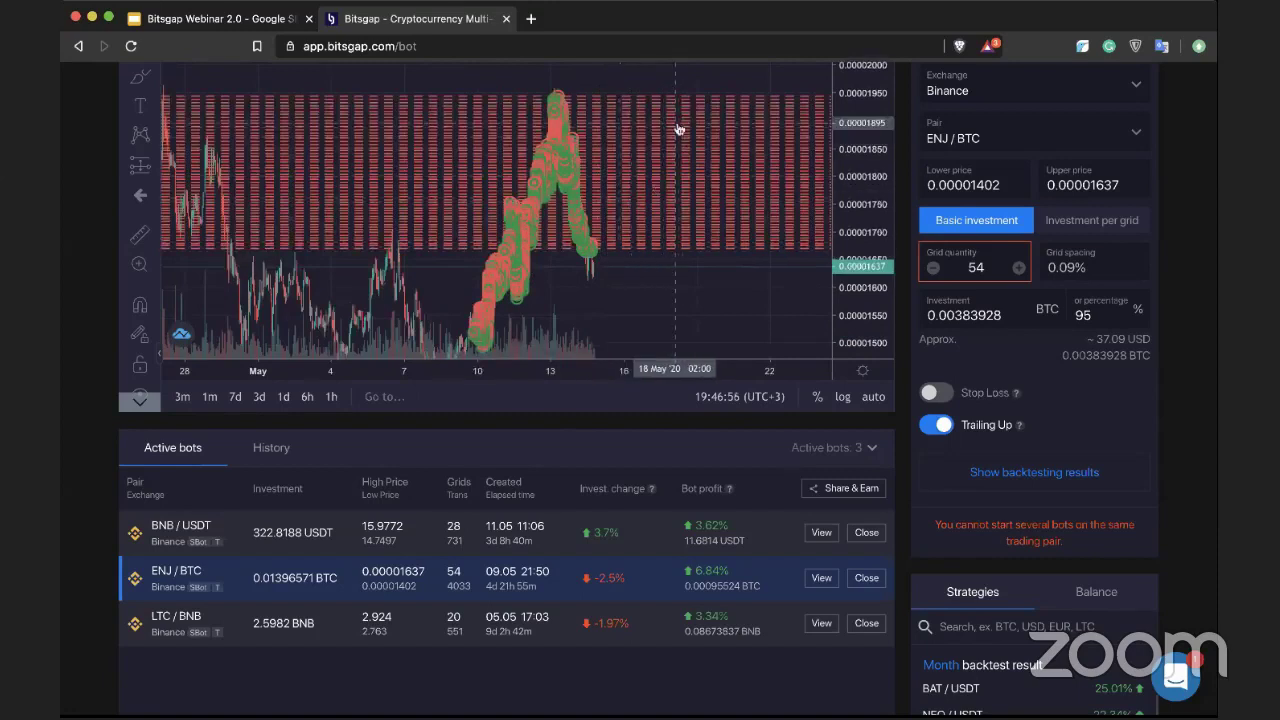
left_click_drag(868, 116, 862, 176)
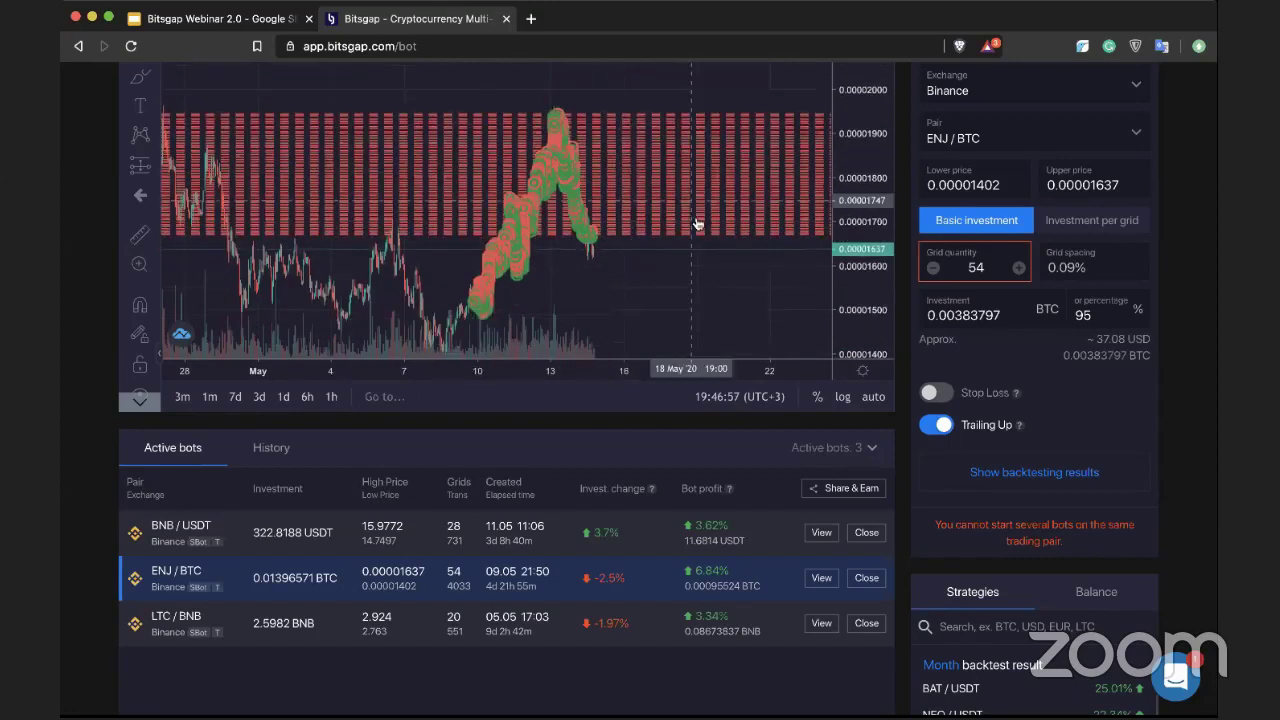
mouse_move(700, 591)
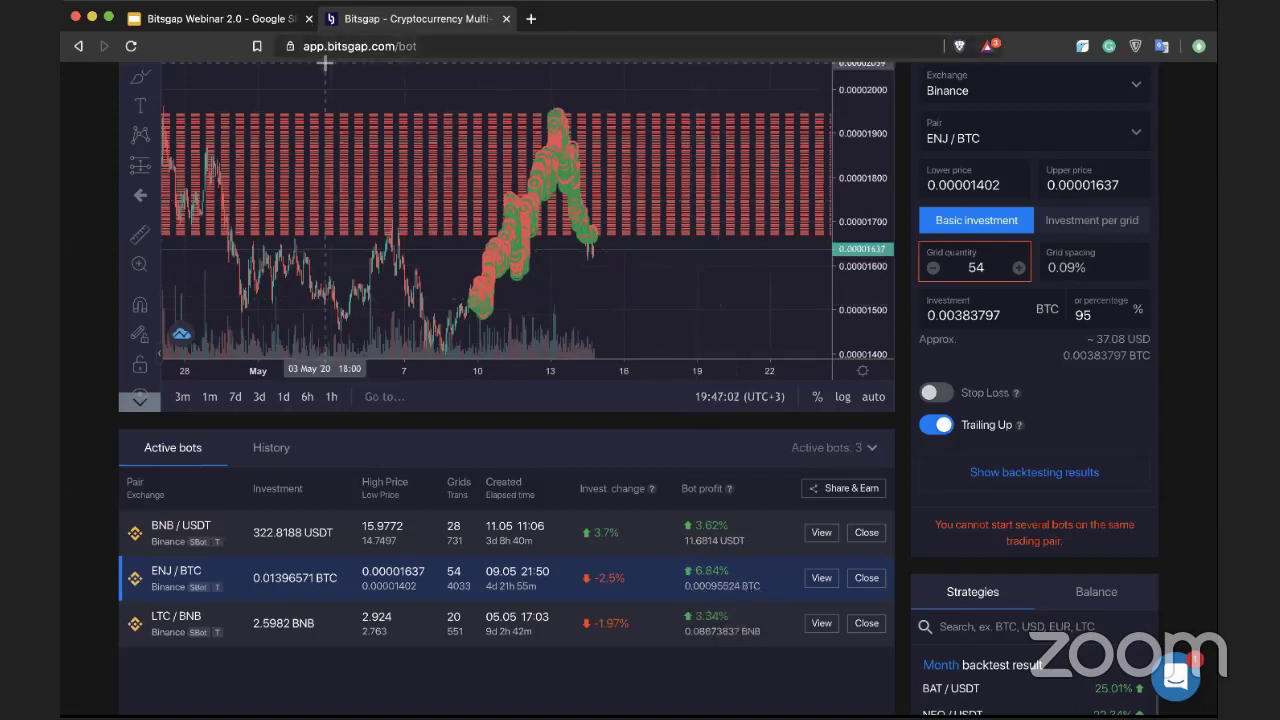
left_click(200, 18)
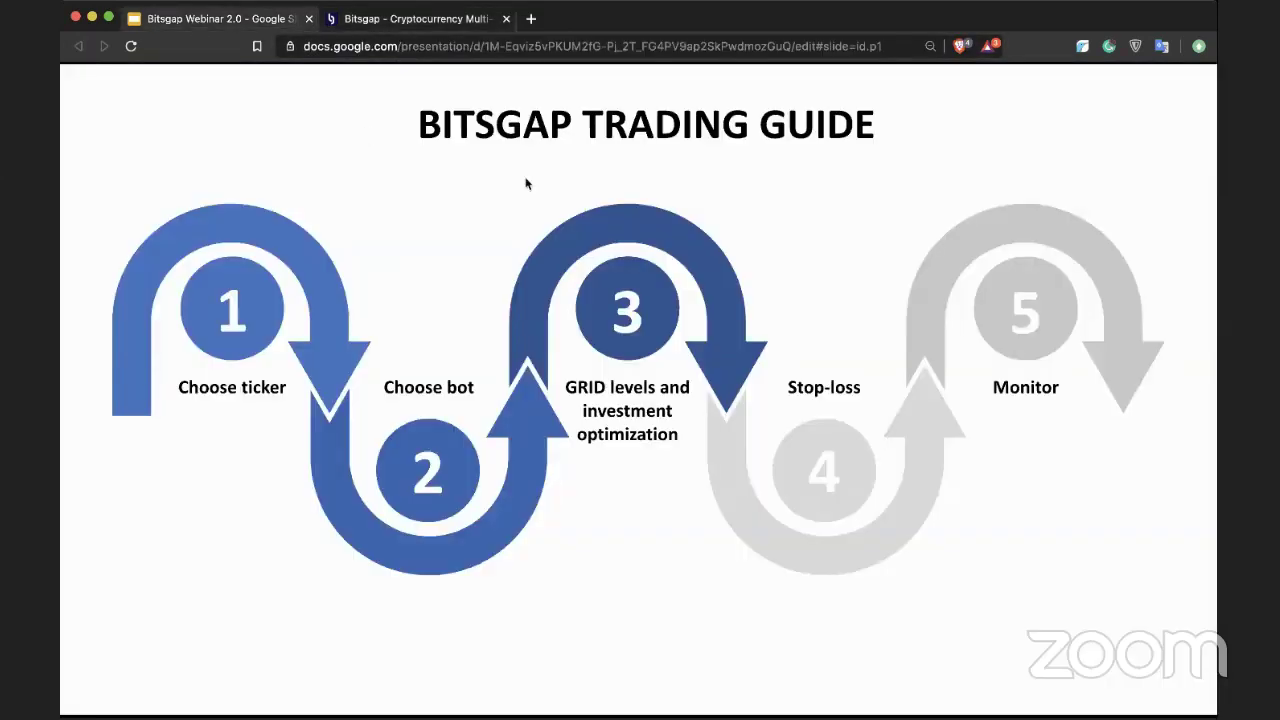
Switch to the Bitsgap bot page and review the ENJ/BTC chart, its settings and the active bots list
left_click(415, 20)
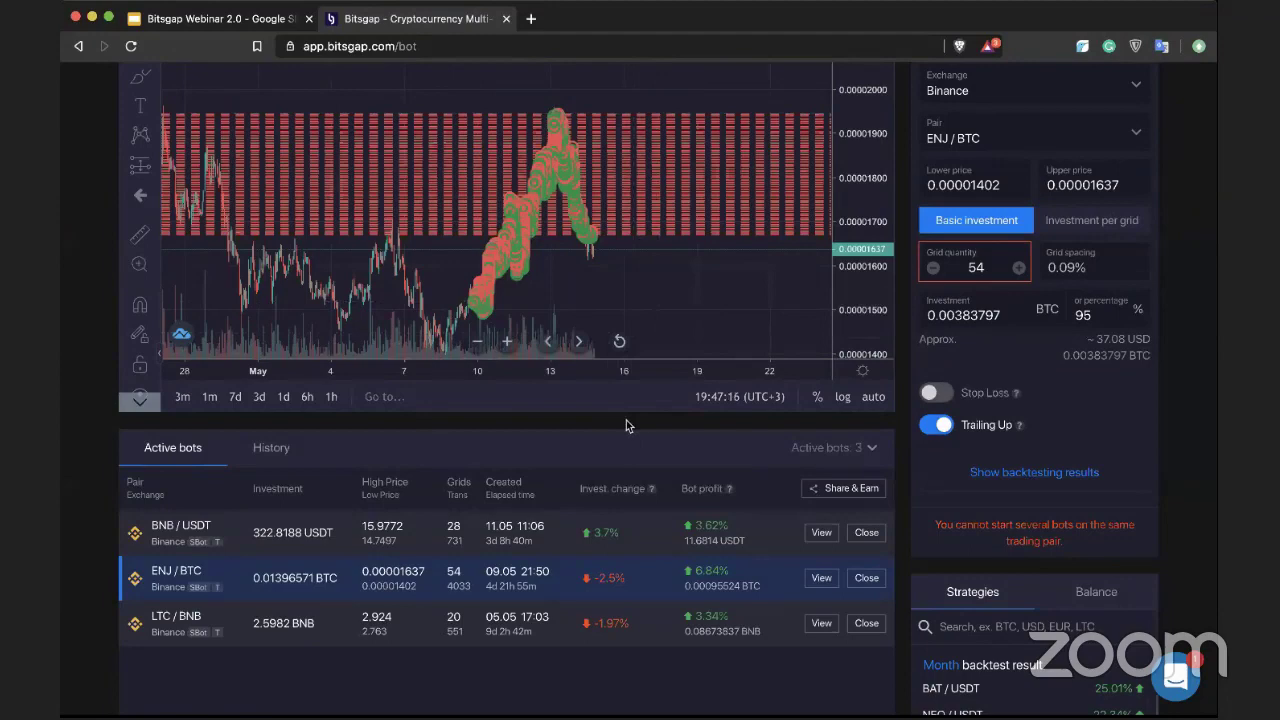
scroll(626, 425, "up", 2)
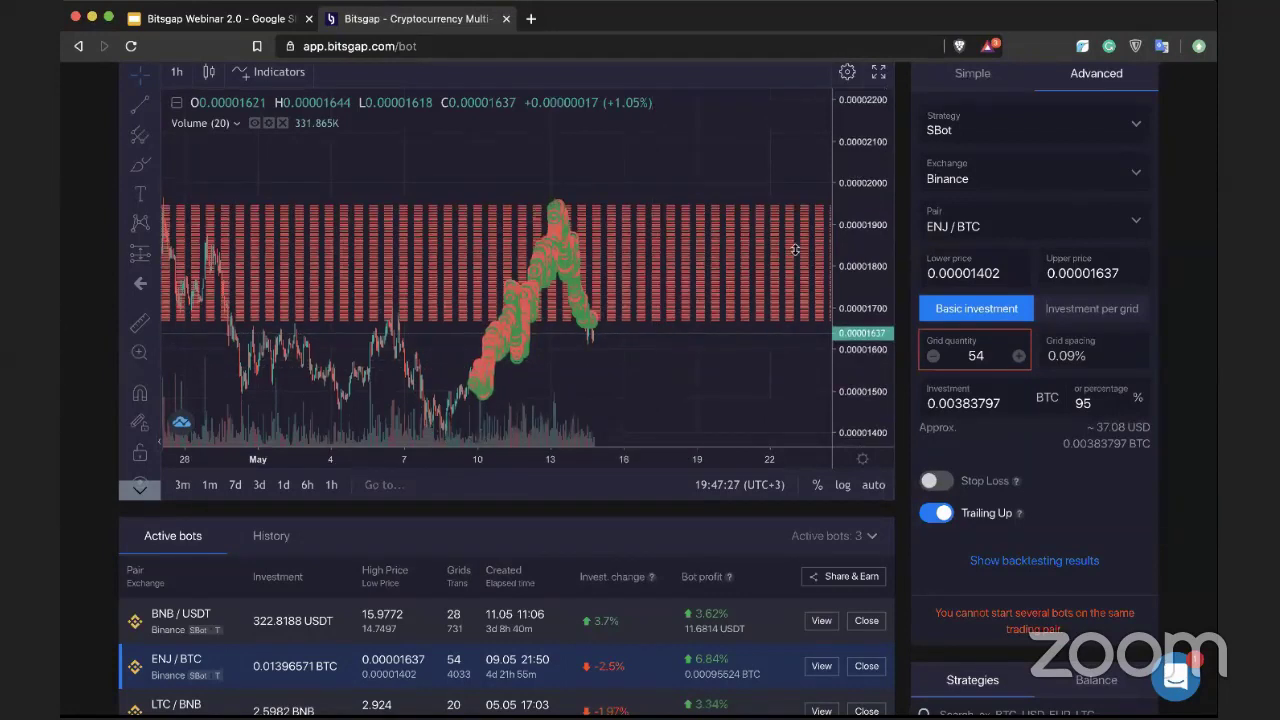
scroll(435, 570, "up", 1)
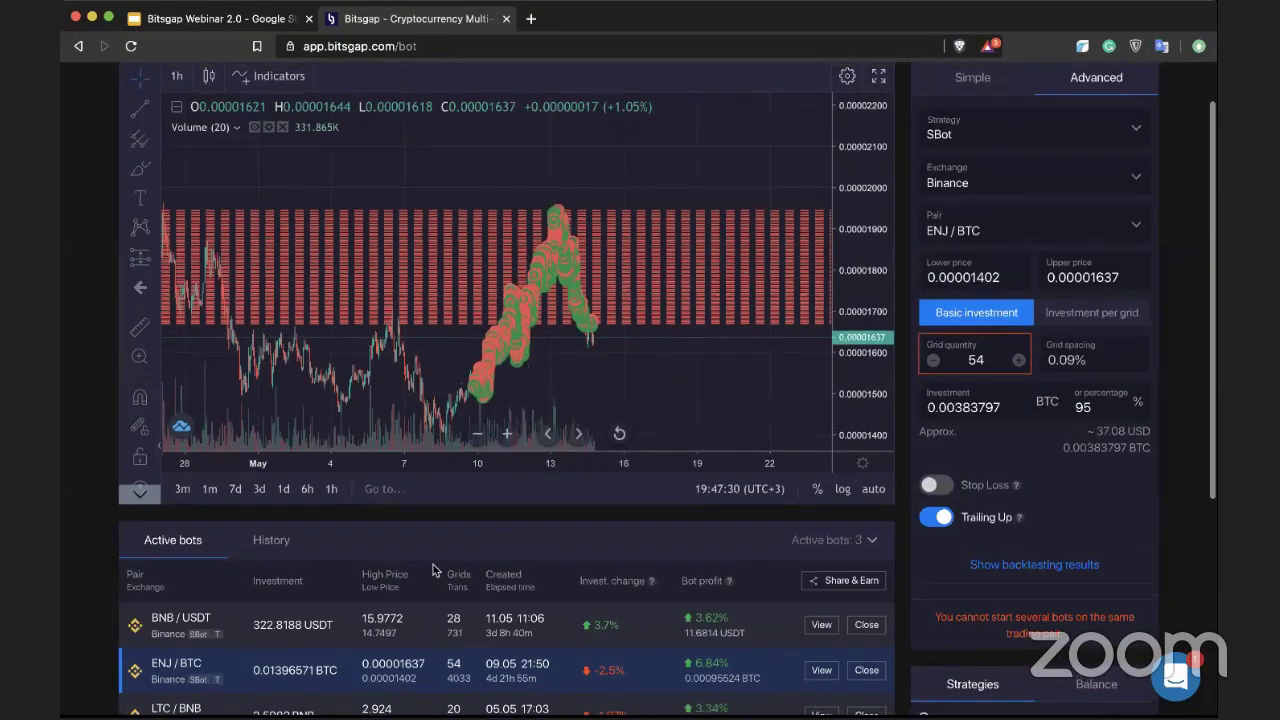
scroll(655, 521, "up", 1)
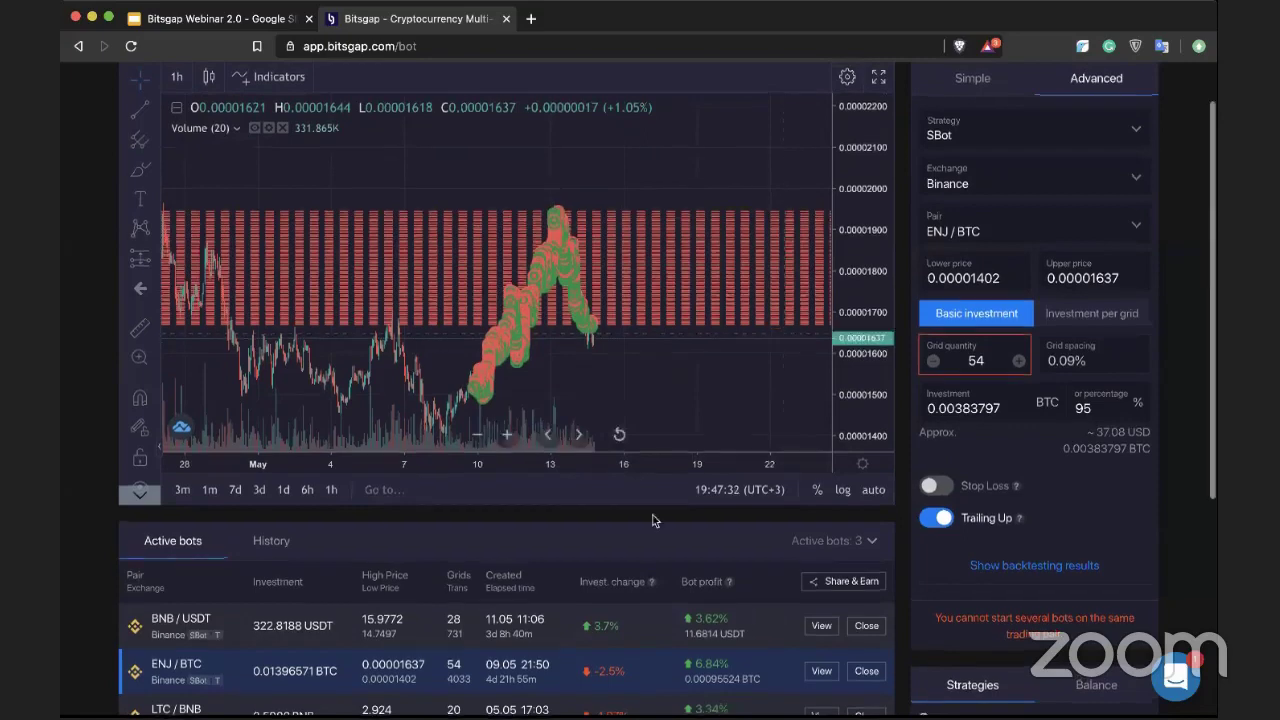
scroll(653, 520, "down", 2)
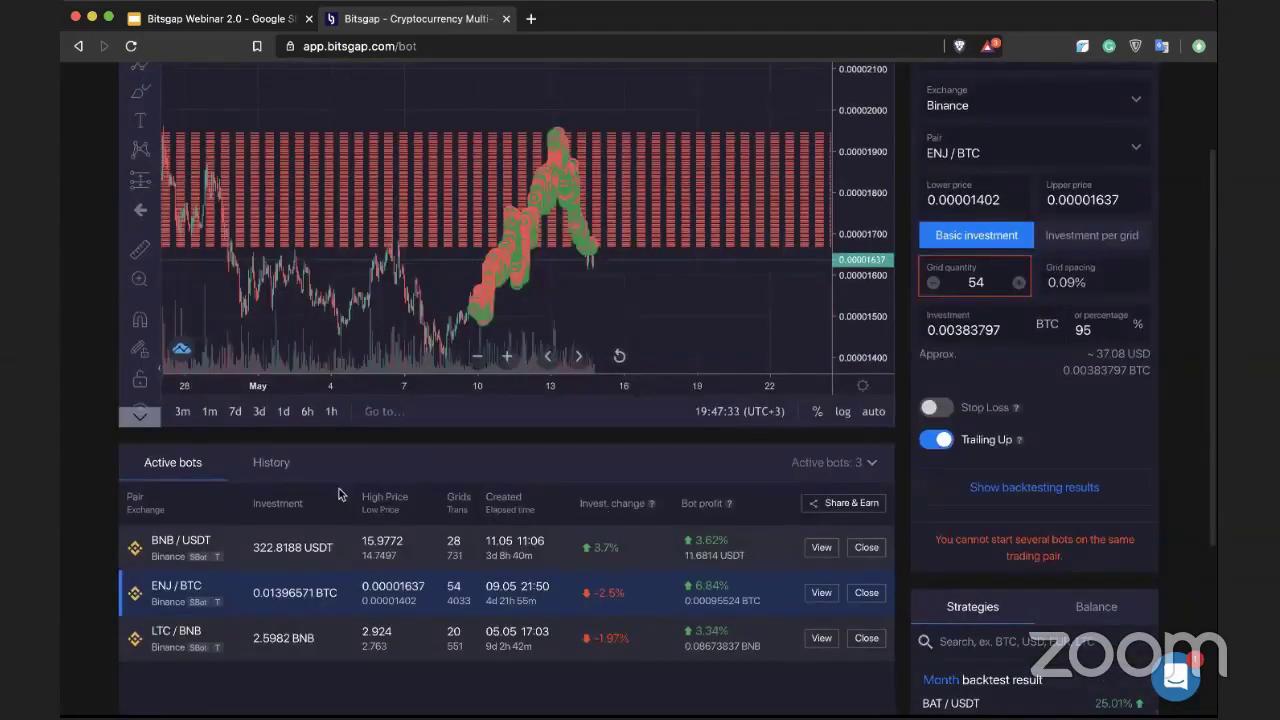
Open the active BNB/USDT bot and rescale its chart to examine the filled orders against the buy and sell grid levels
left_click(296, 545)
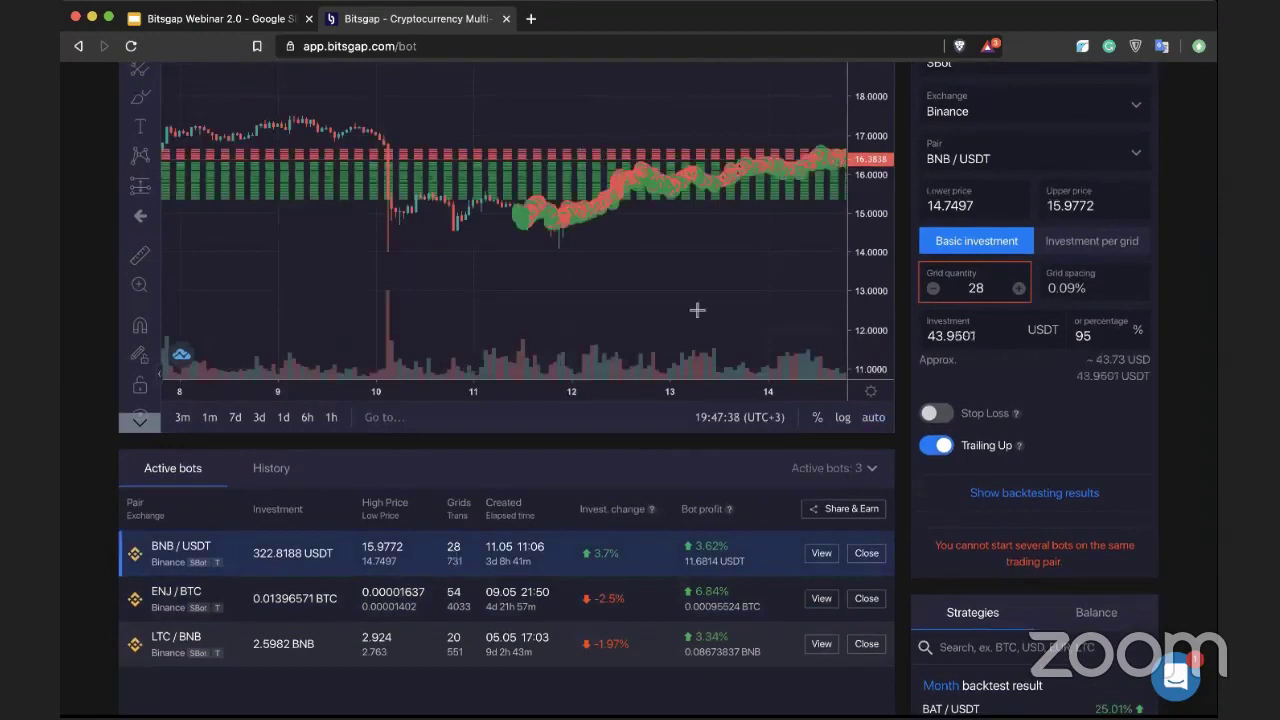
left_click_drag(684, 262, 675, 266)
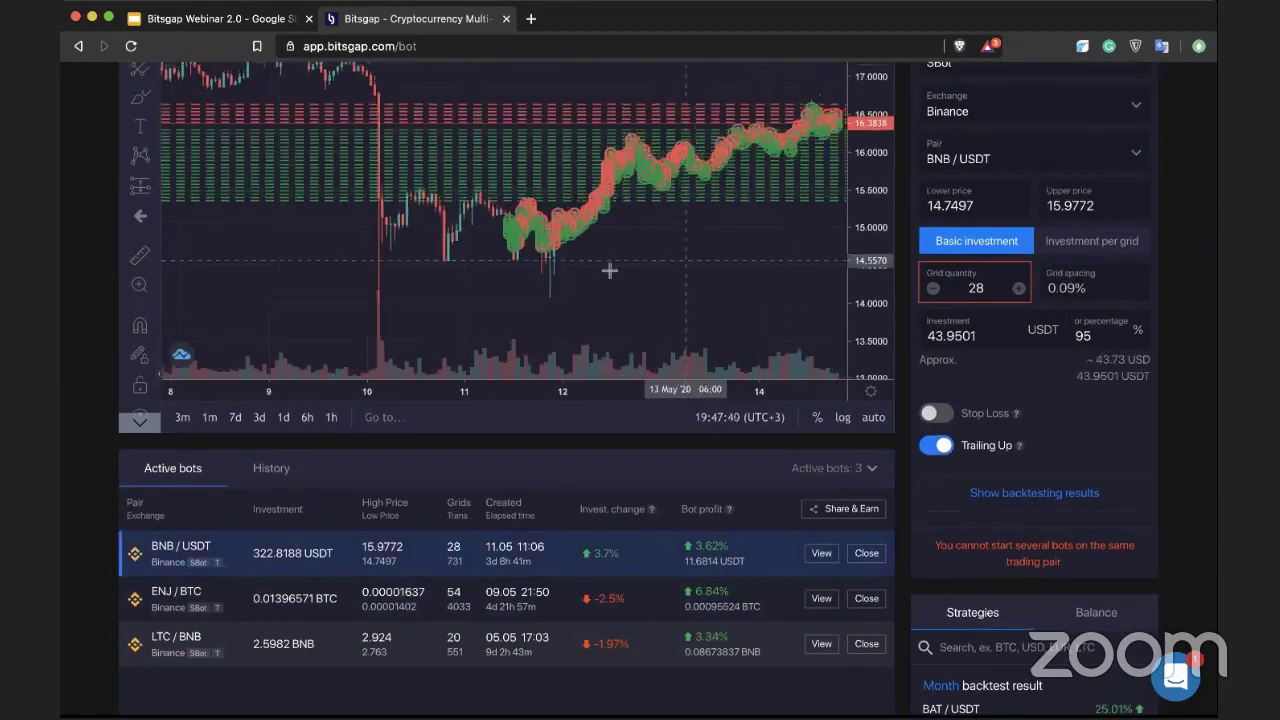
left_click_drag(771, 236, 643, 276)
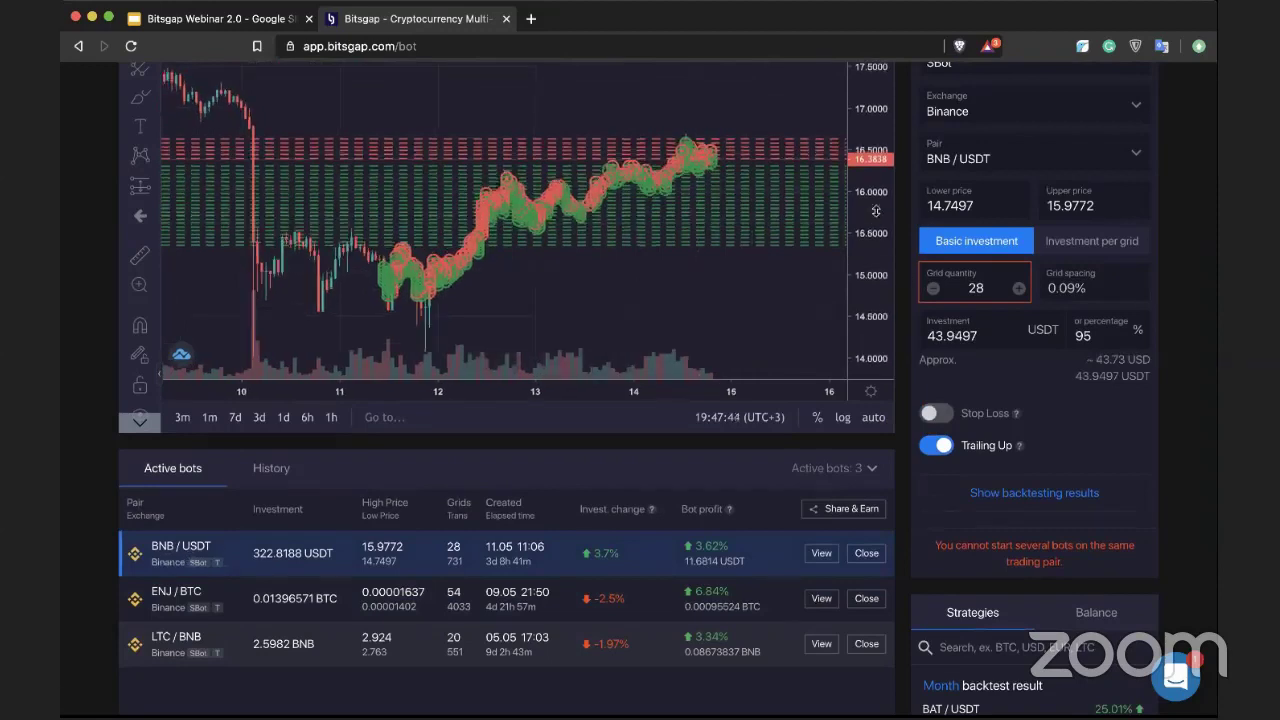
left_click_drag(763, 288, 753, 312)
scroll(752, 312, "up", 1)
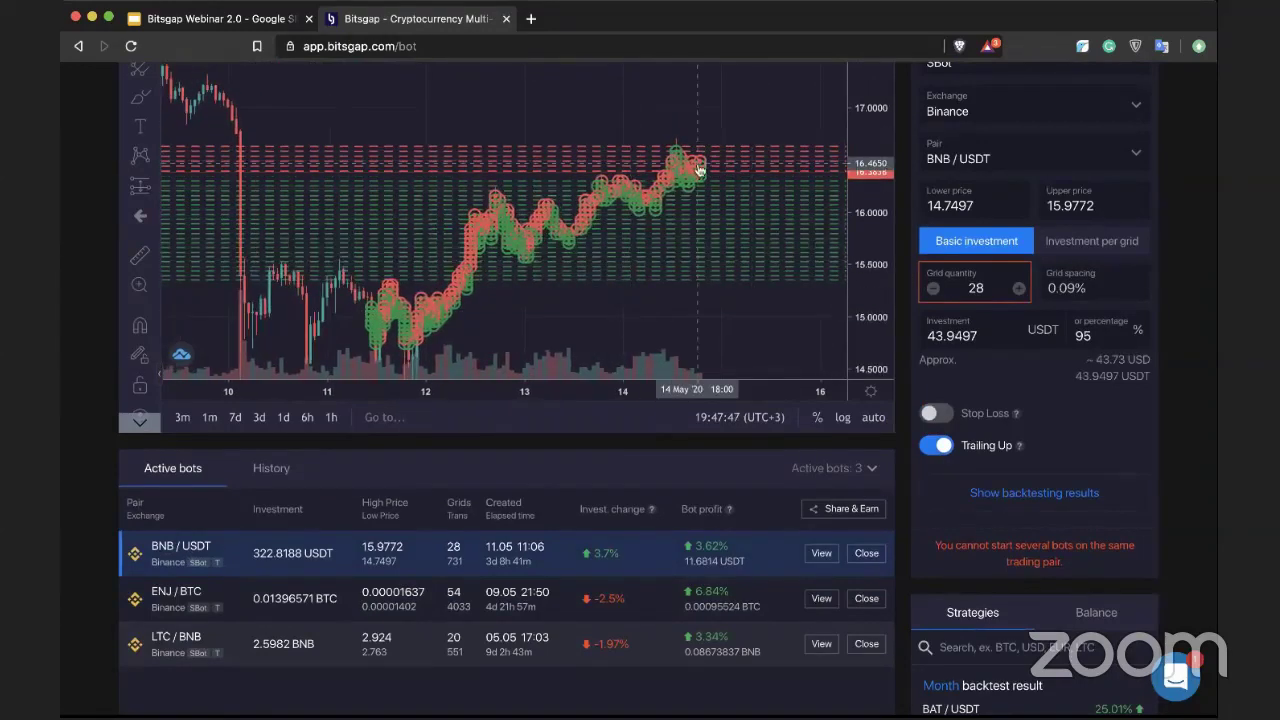
left_click_drag(856, 263, 851, 216)
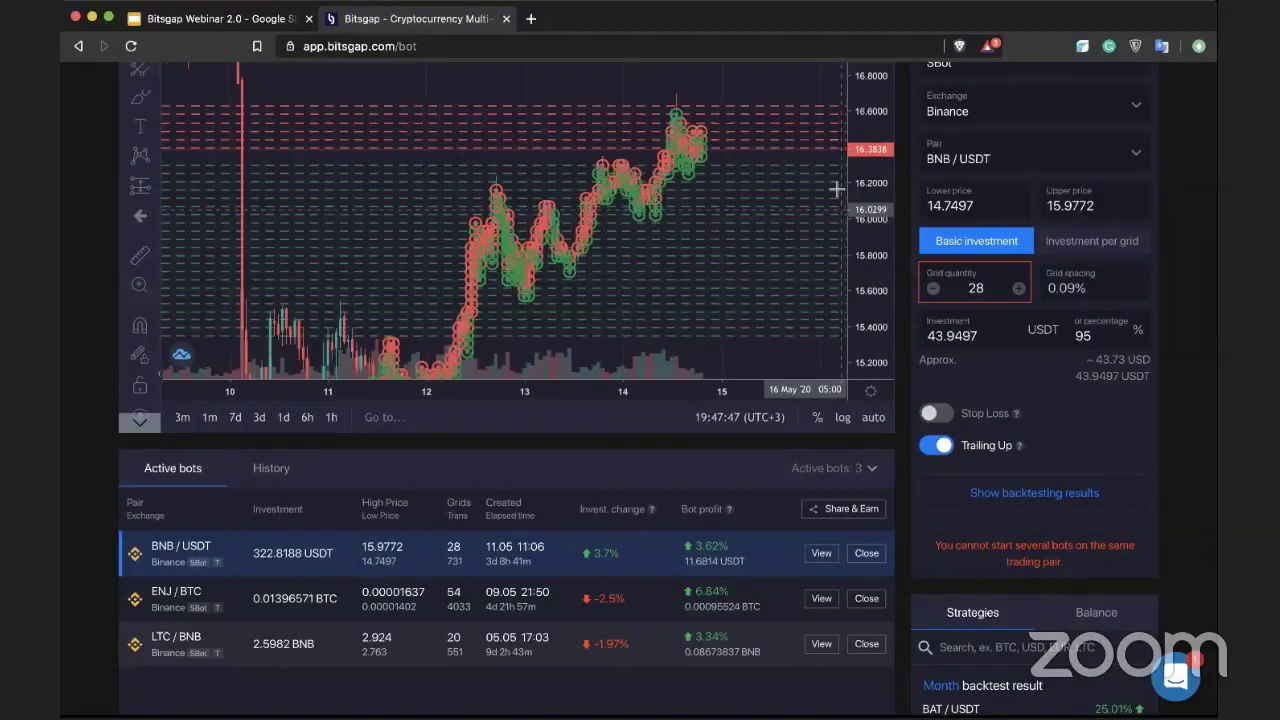
left_click_drag(762, 161, 738, 163)
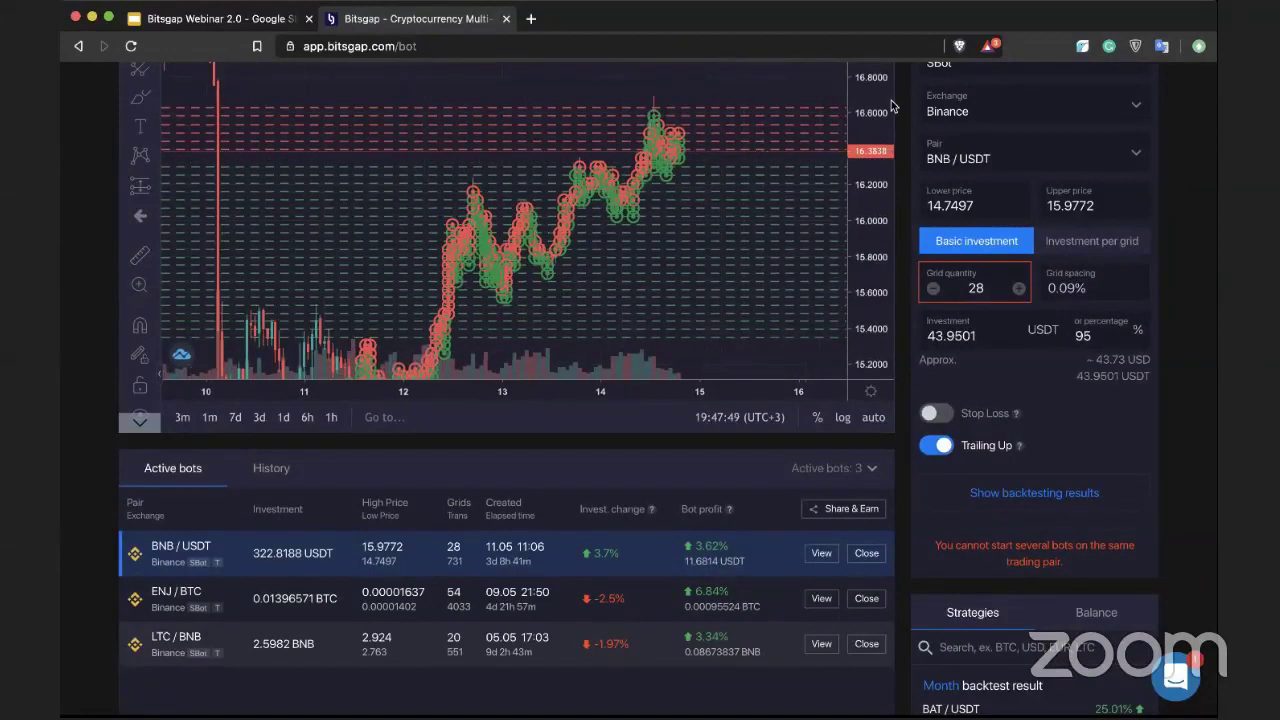
left_click_drag(882, 120, 868, 196)
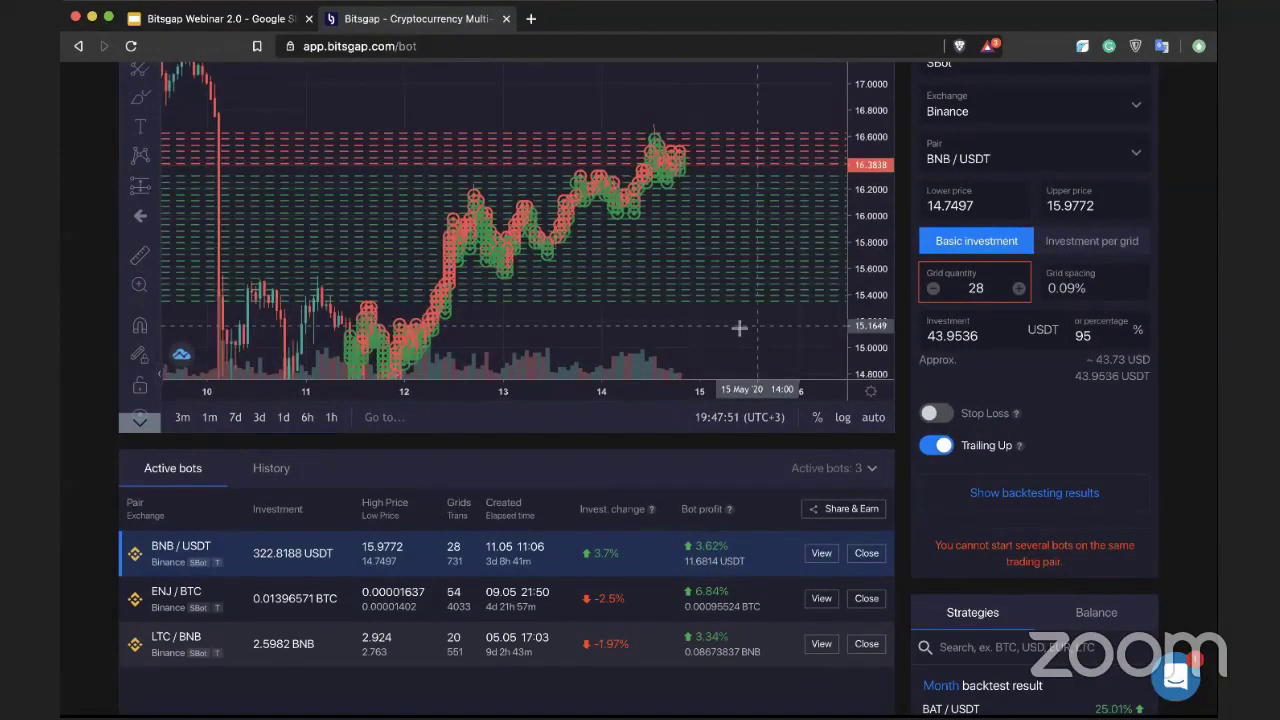
scroll(690, 430, "up", 1)
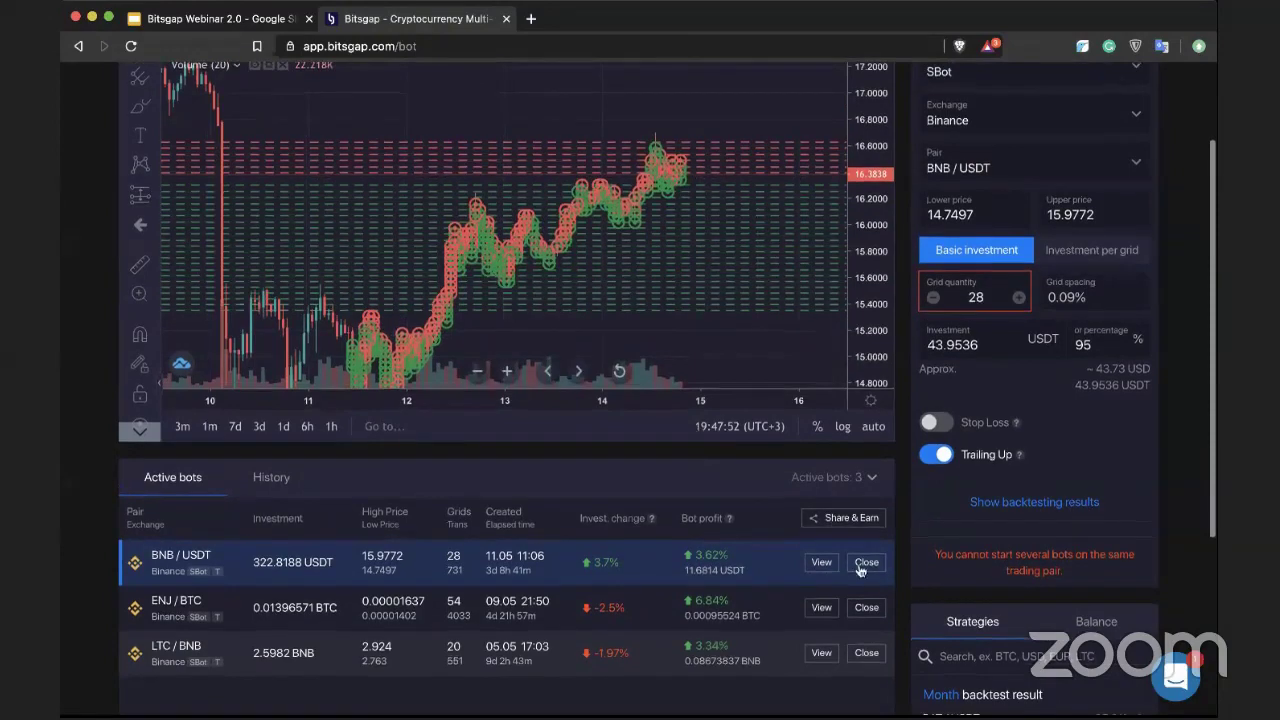
scroll(861, 570, "down", 1)
double_click(975, 296)
Return to the webinar slides and advance from the Trading Guide to the BNB/ETH support and resistance slide
left_click(220, 19)
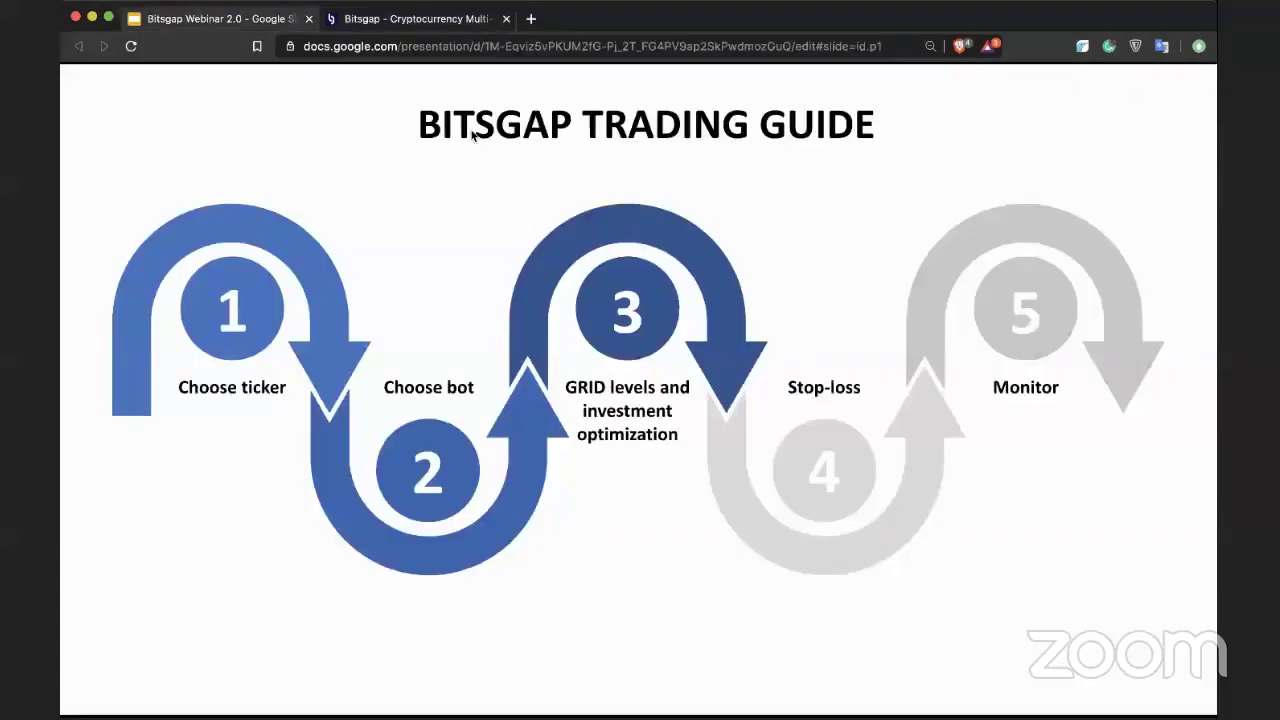
key("Right")
key("Right")
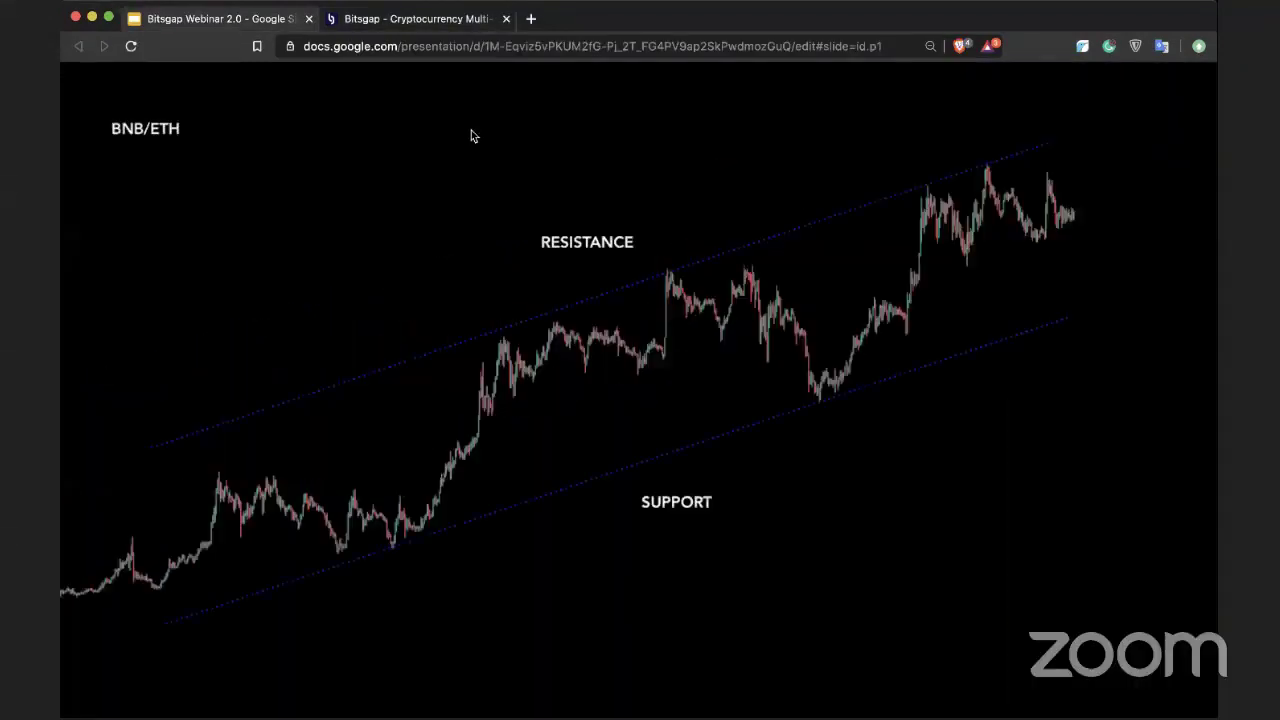
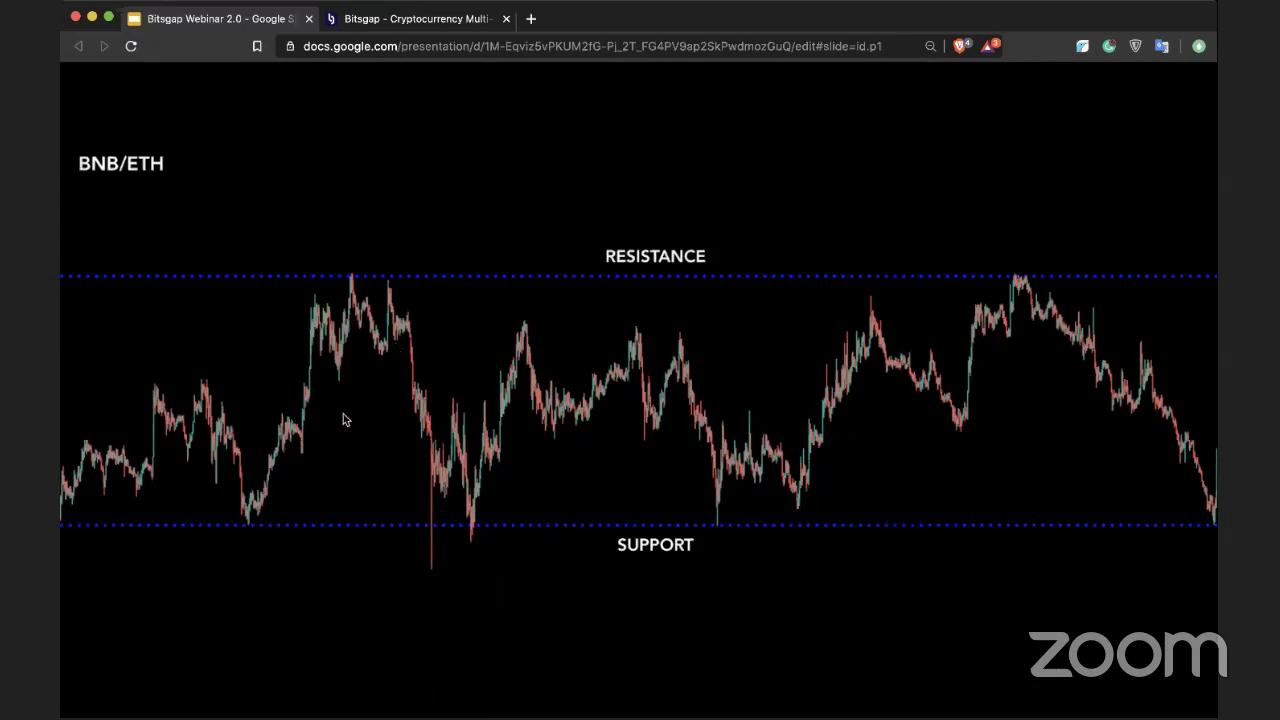
Play through the "Earn during stagnation!" buy, sell and bot profit animation on the BNB/ETH slide and advance to the bot example slides
key("Right")
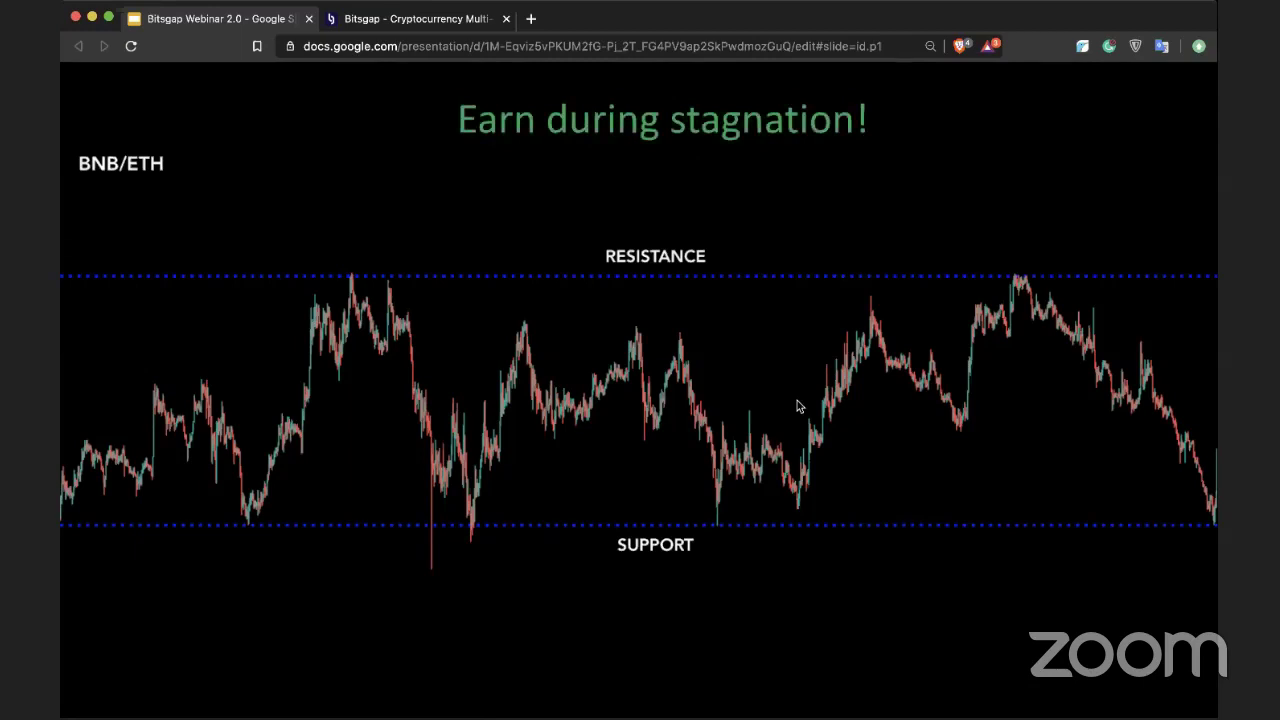
key("Right")
key("Right")
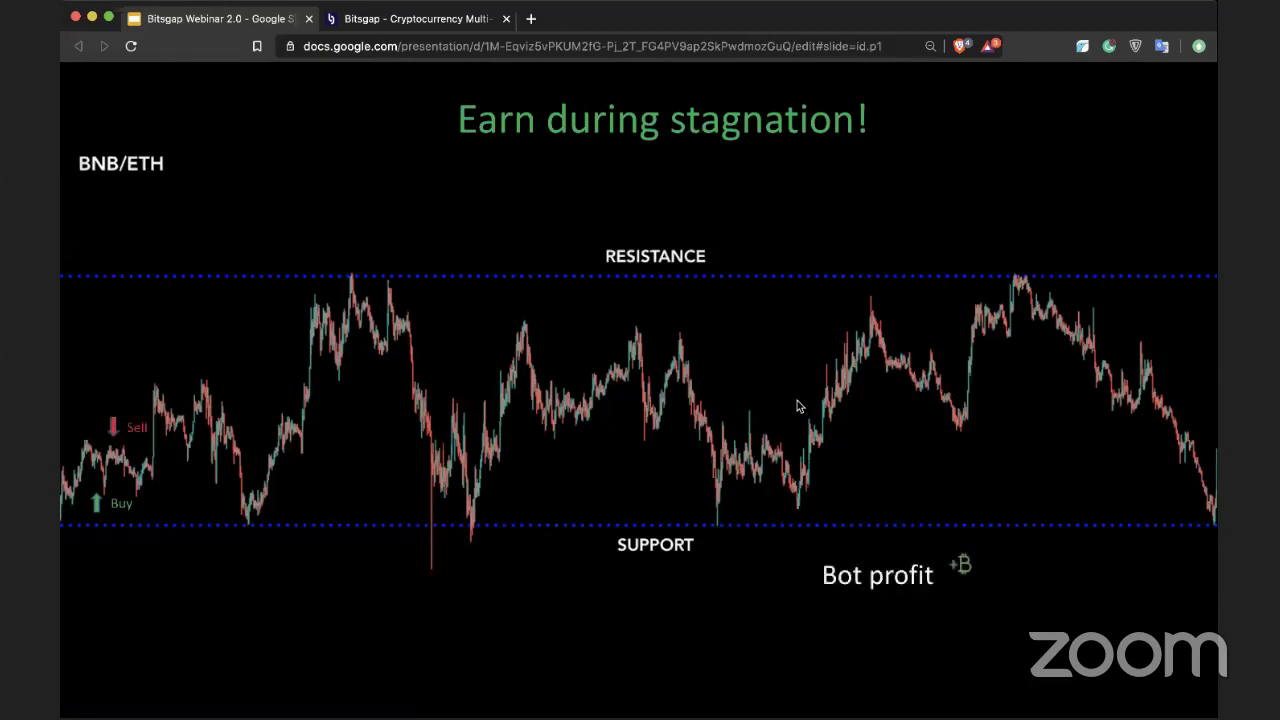
key("Right")
key("Right")
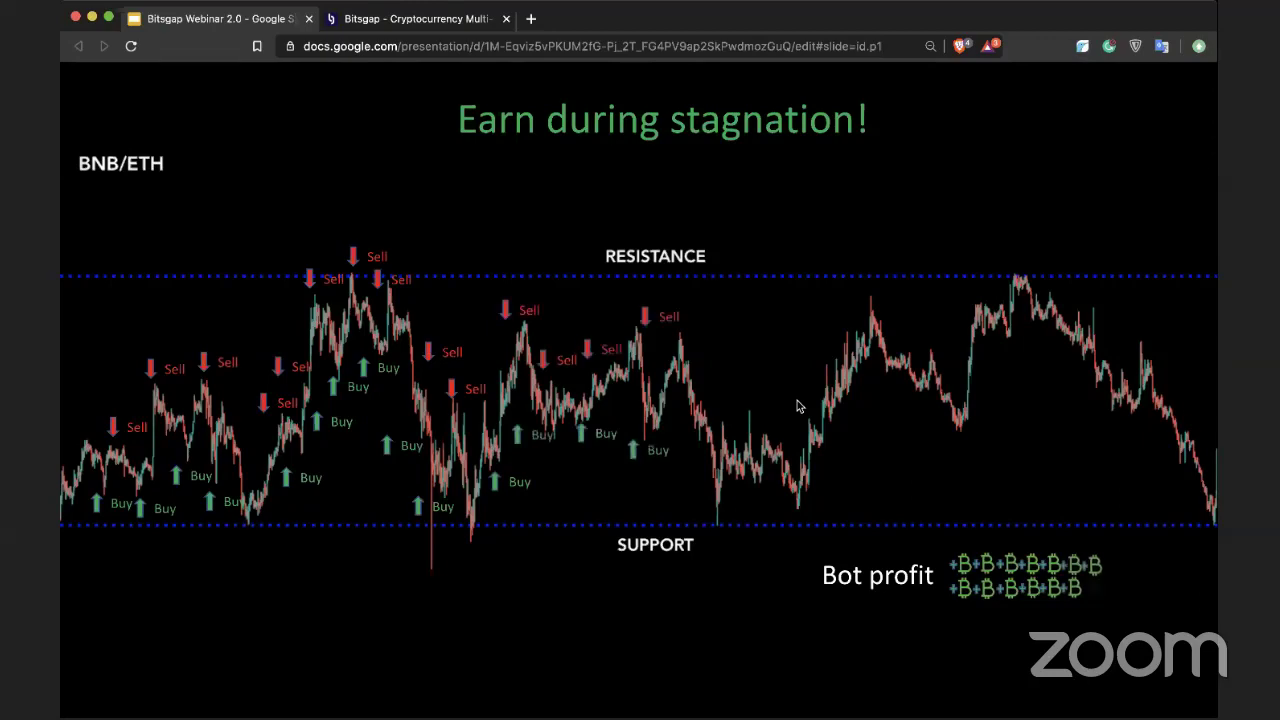
key("Right")
Advance through the BTC/USD, BTC/EUR and LSK/USDT bot examples and the Automate slide to the Secure trading slide
key("Right")
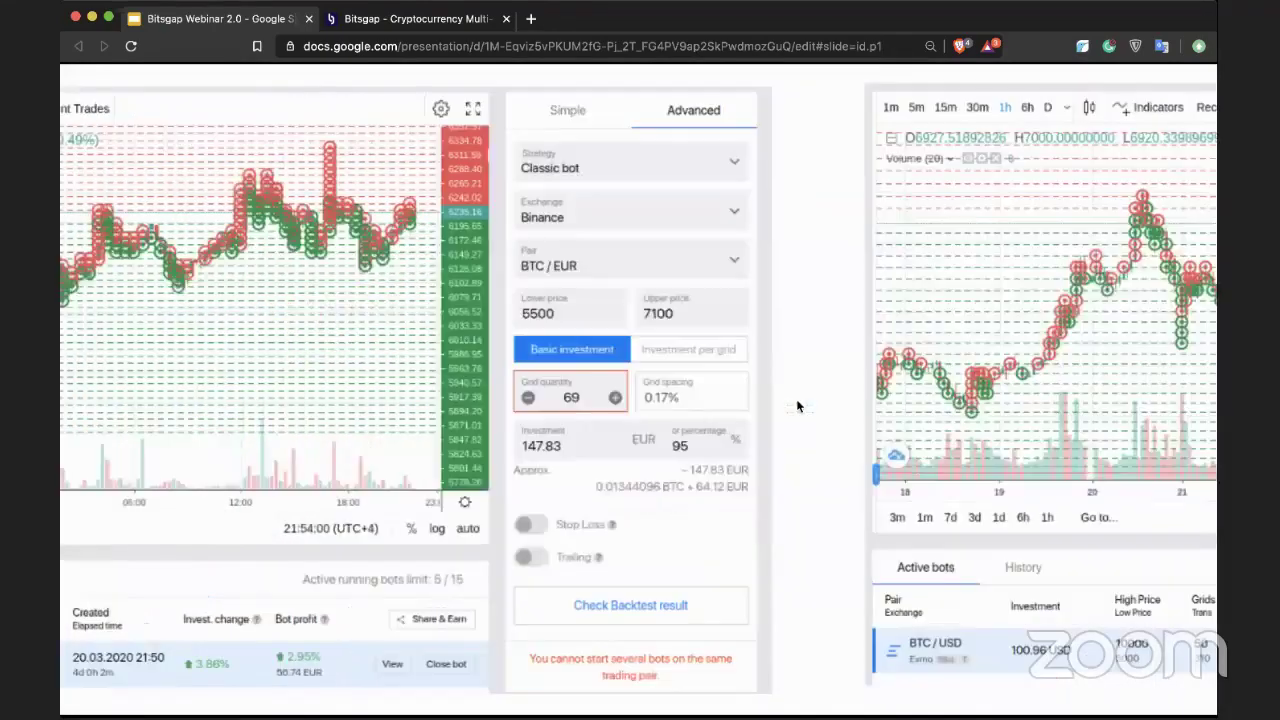
key("Right")
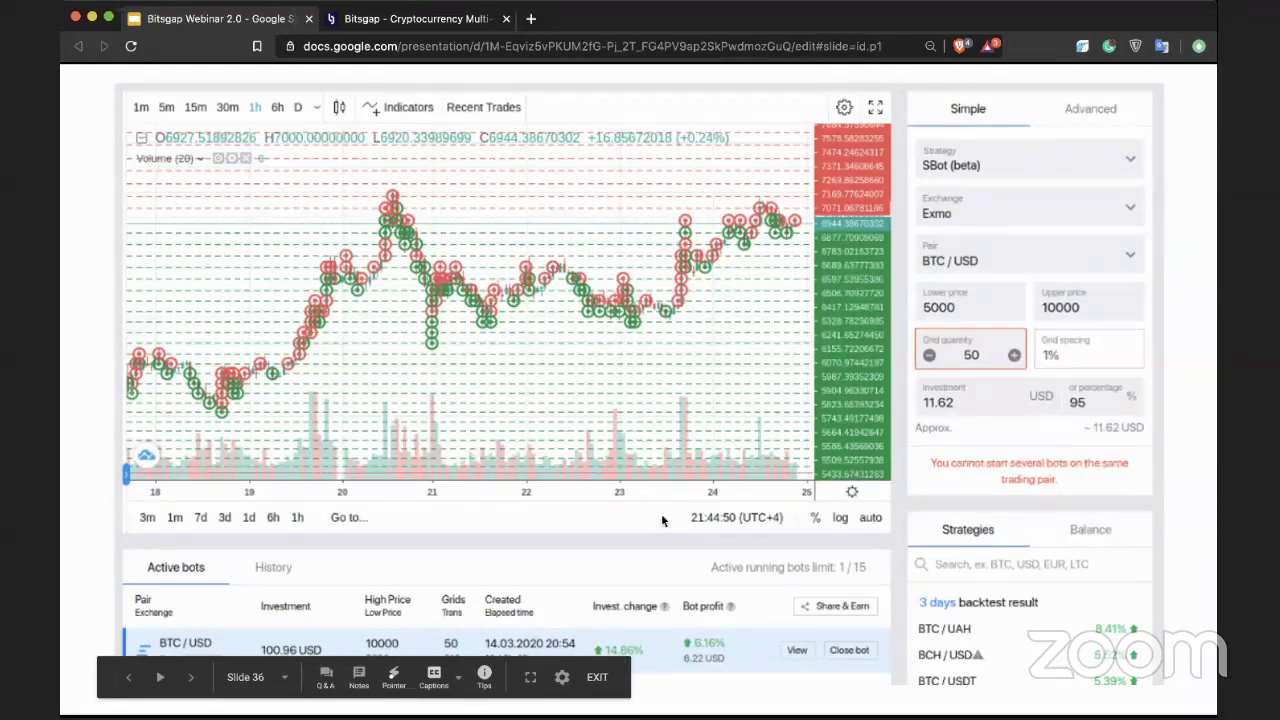
key("Right")
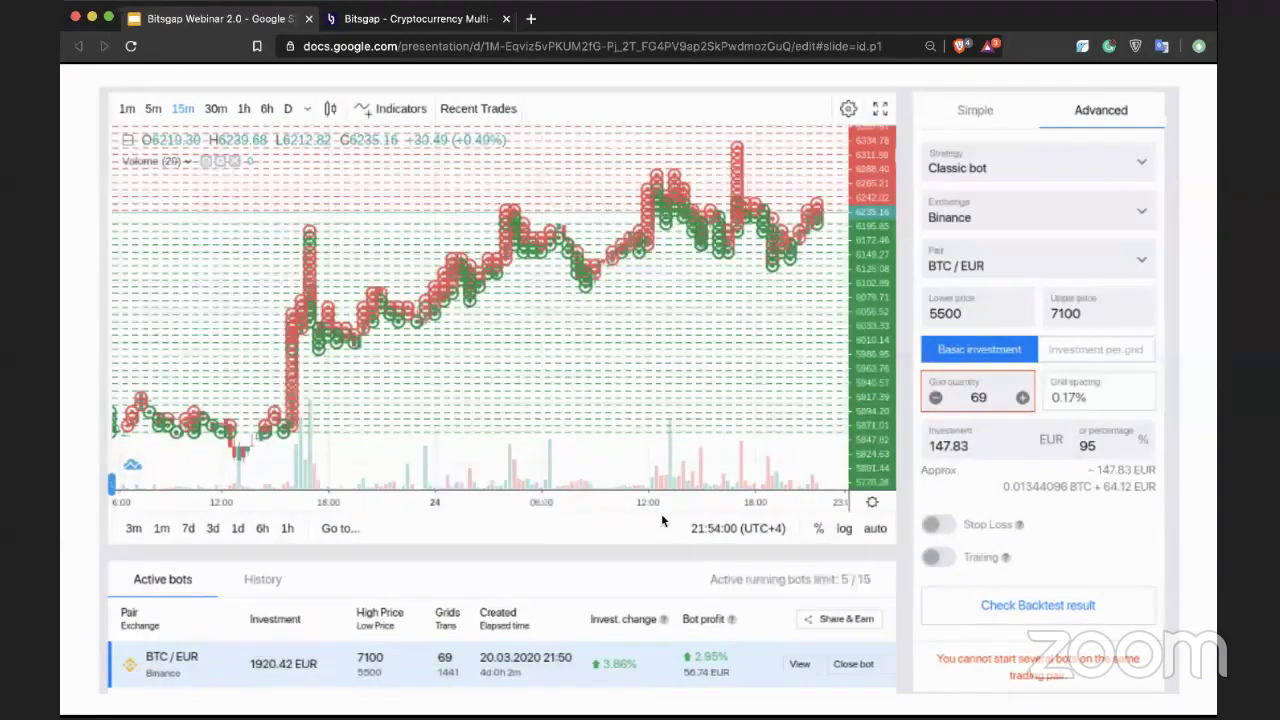
key("Right")
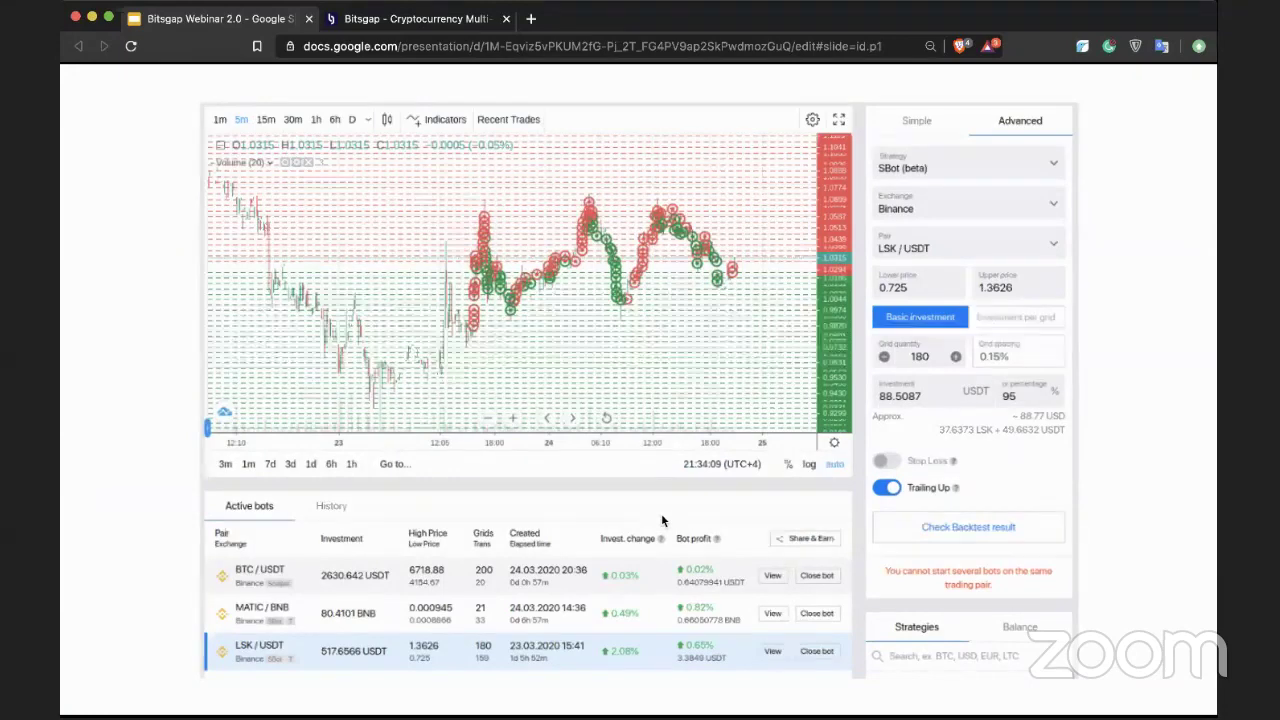
key("Right")
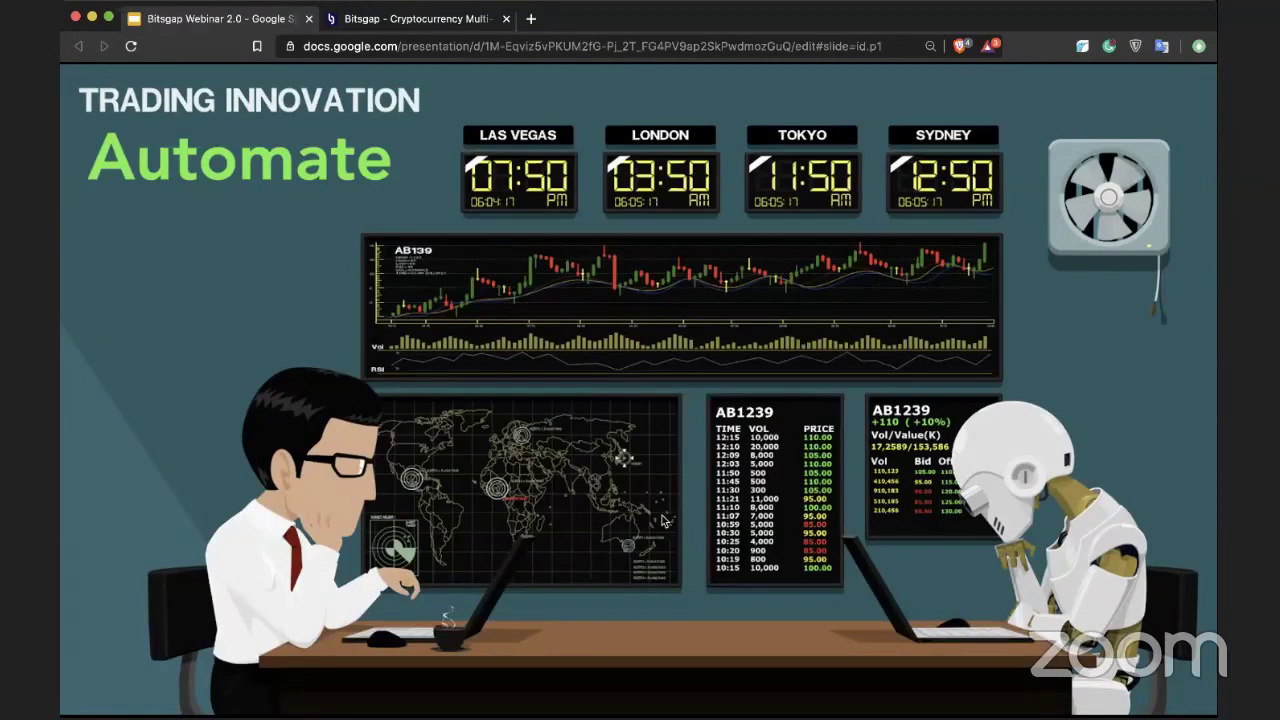
key("Right")
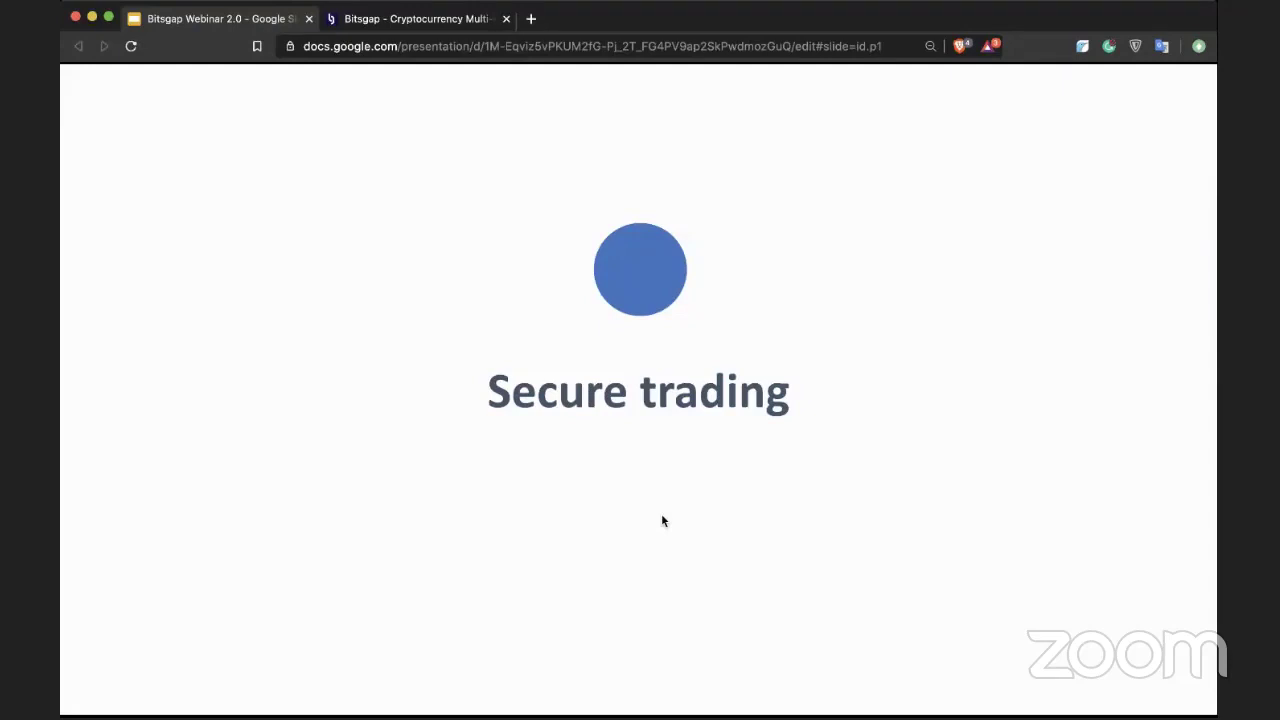
Present the GRS/ETH backtest comparison of "Fail" and "Sbot optimised", ending on the Demo trading slide
key("Right")
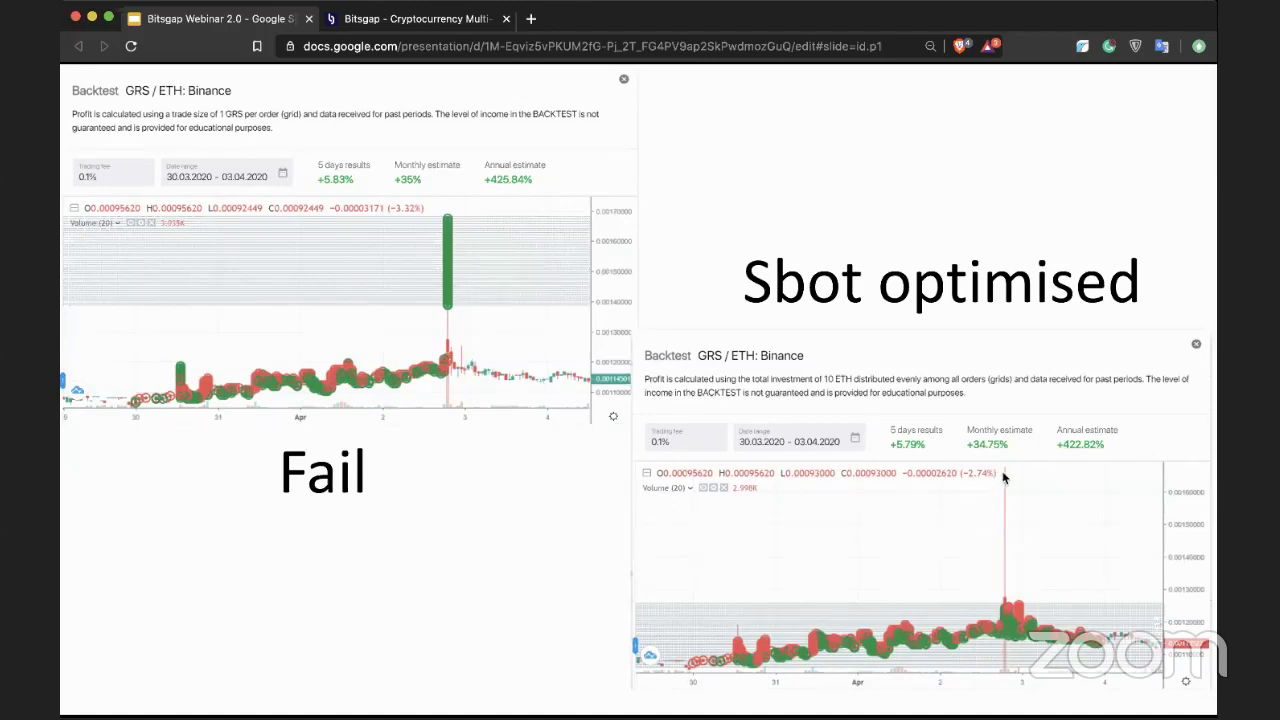
key("Right")
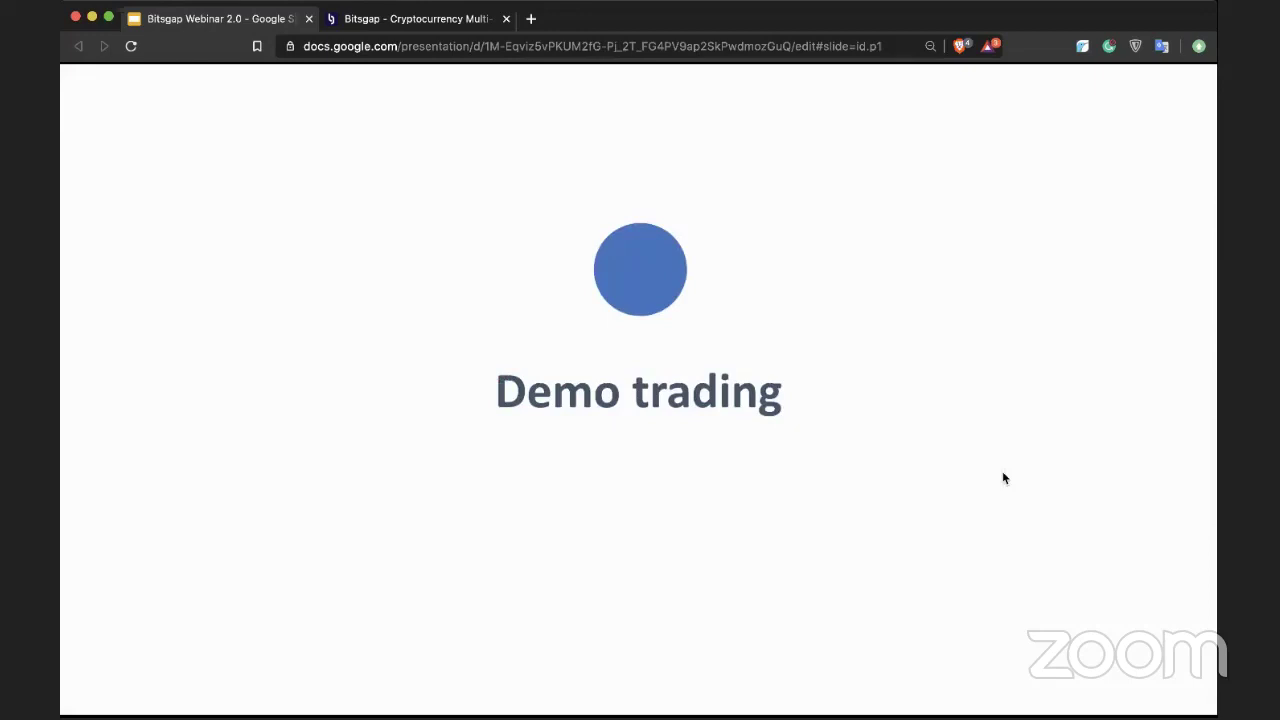
key("Right")
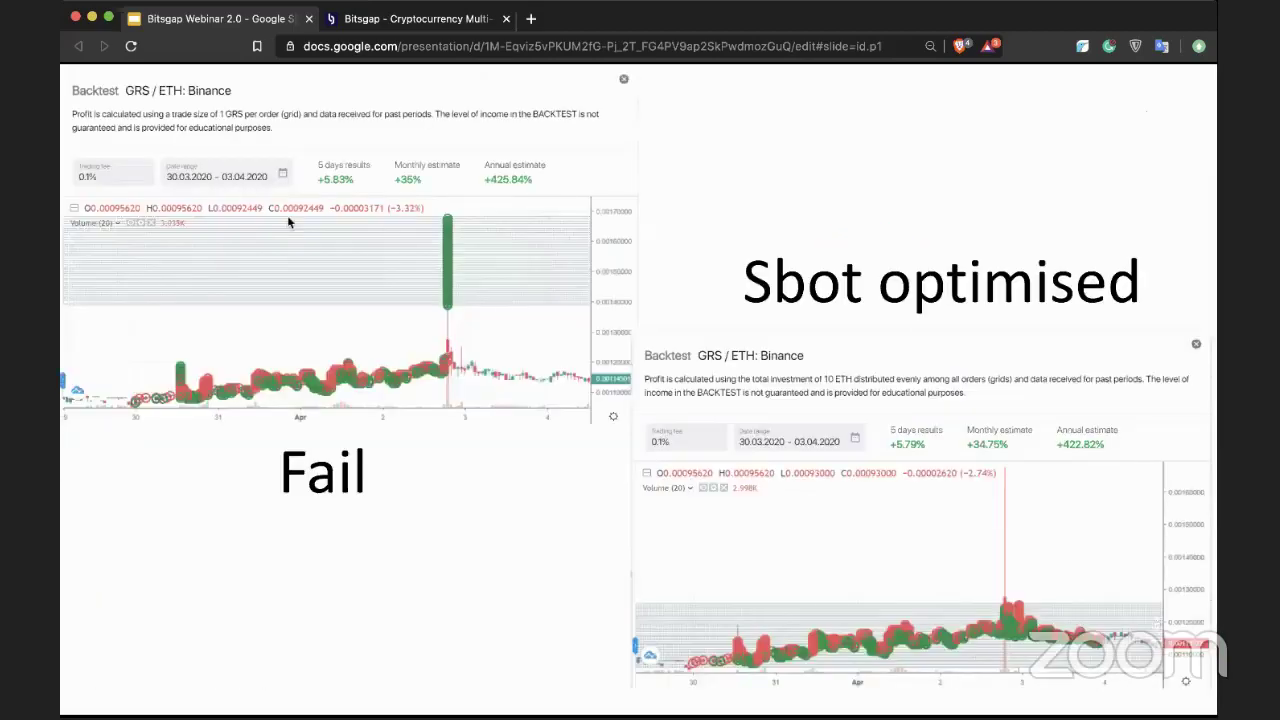
key("Left")
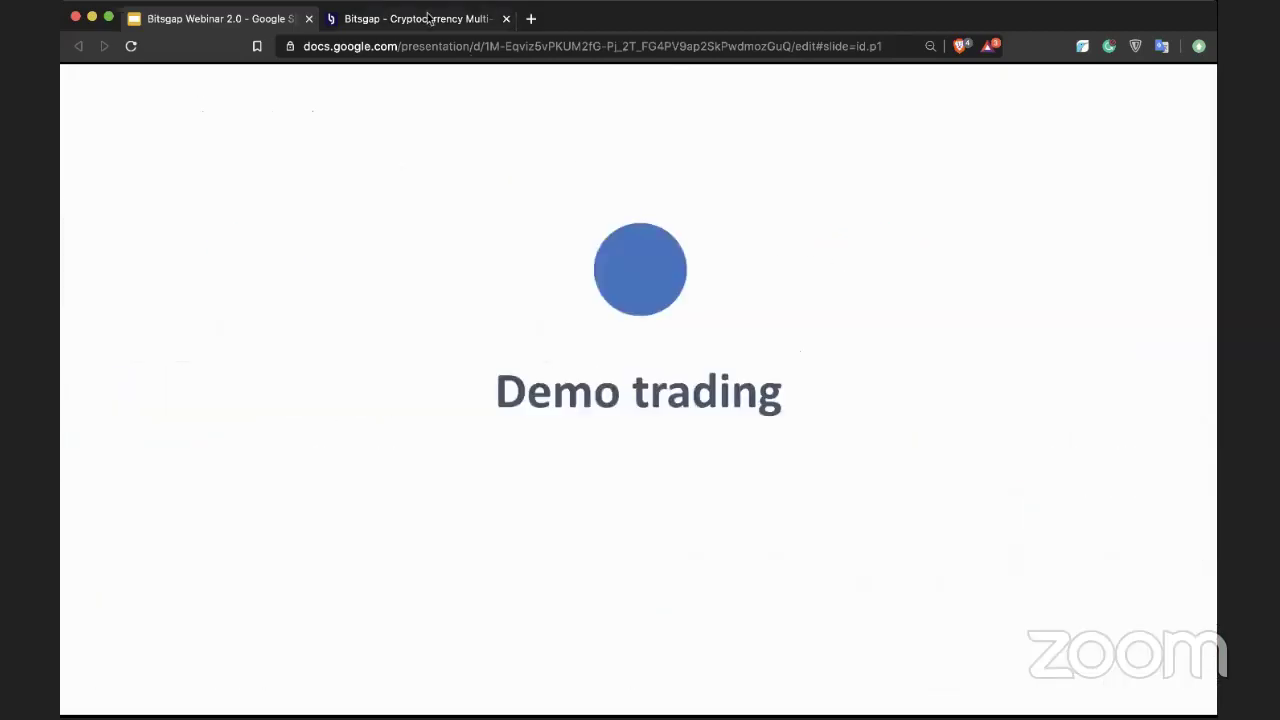
Switch to the Bitsgap bot page and examine the BNB/USDT chart with its filled orders and recent price history
left_click(418, 16)
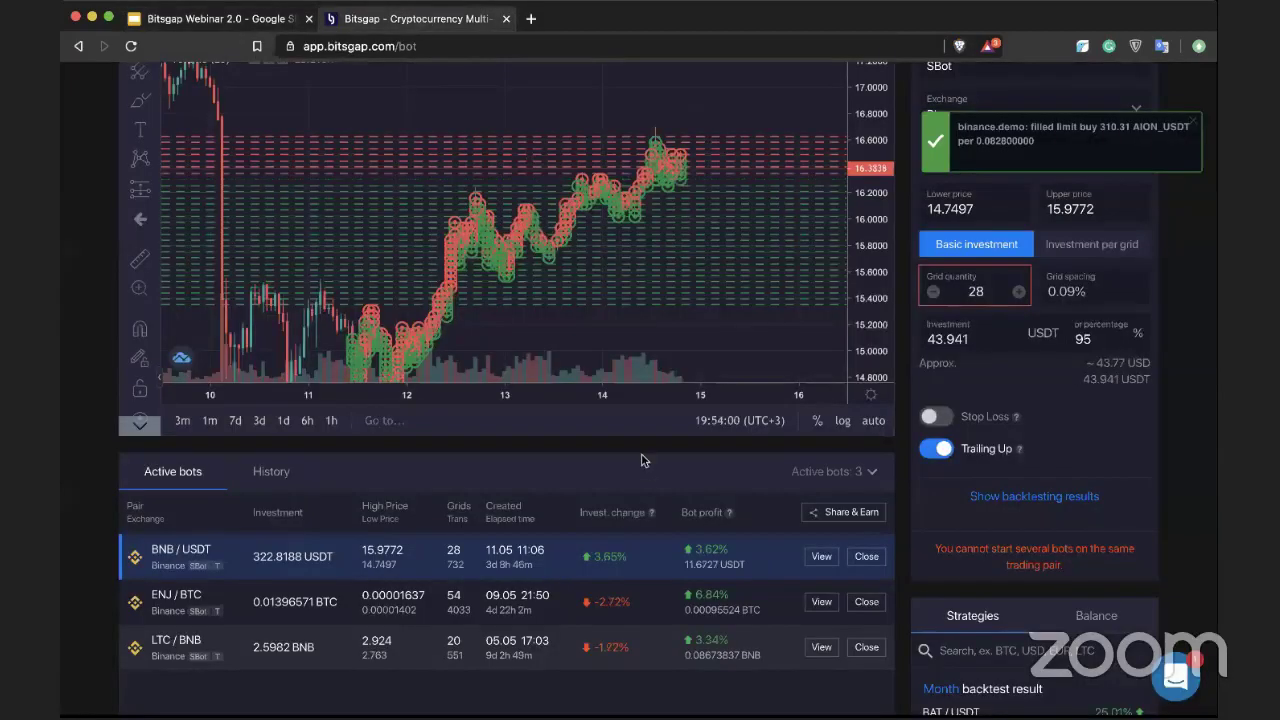
scroll(643, 460, "up", 3)
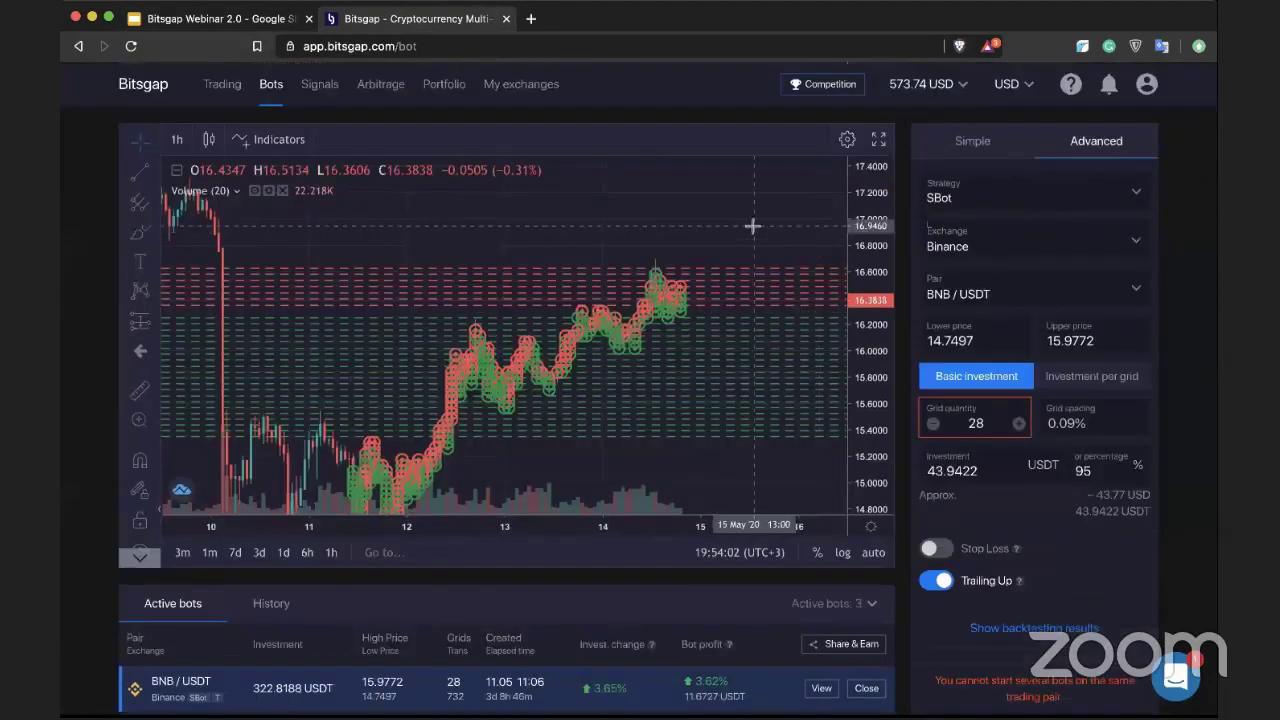
scroll(752, 226, "down", 1)
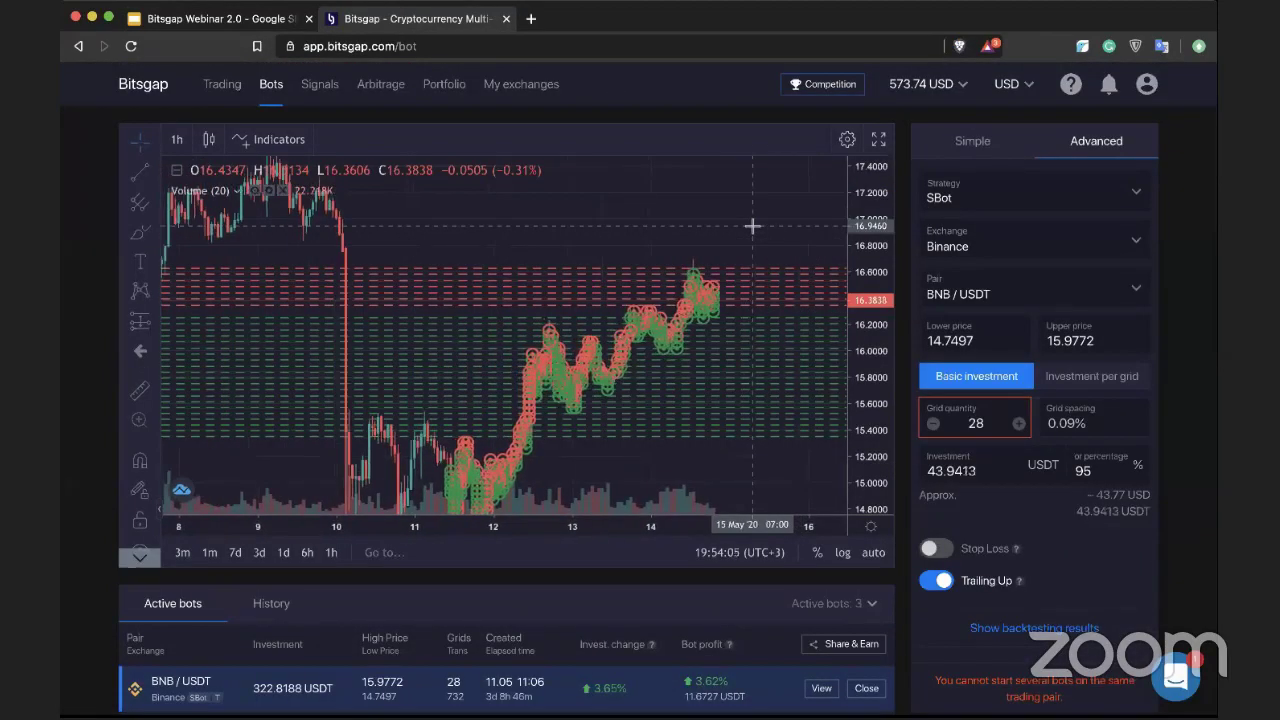
left_click_drag(752, 226, 673, 229)
scroll(880, 188, "up", 1)
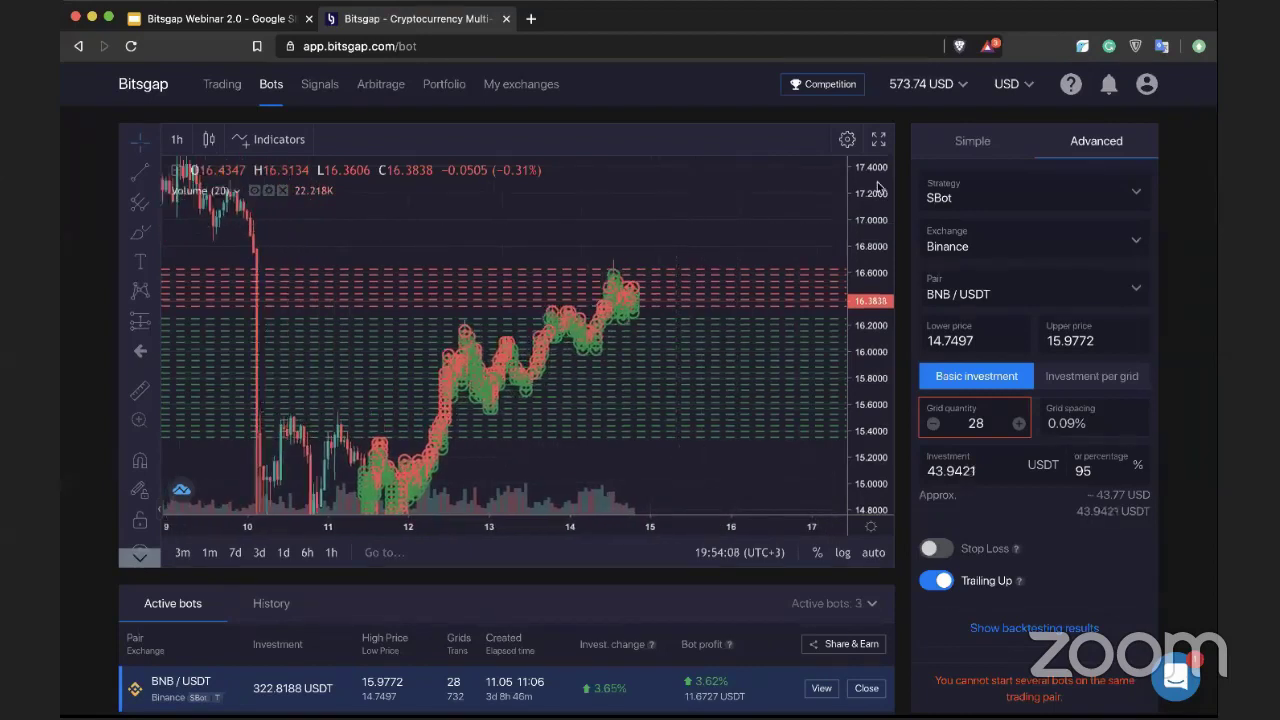
Switch the Bitsgap account to demo mode and review the demo account's active bots list
left_click(1147, 84)
left_click(1115, 169)
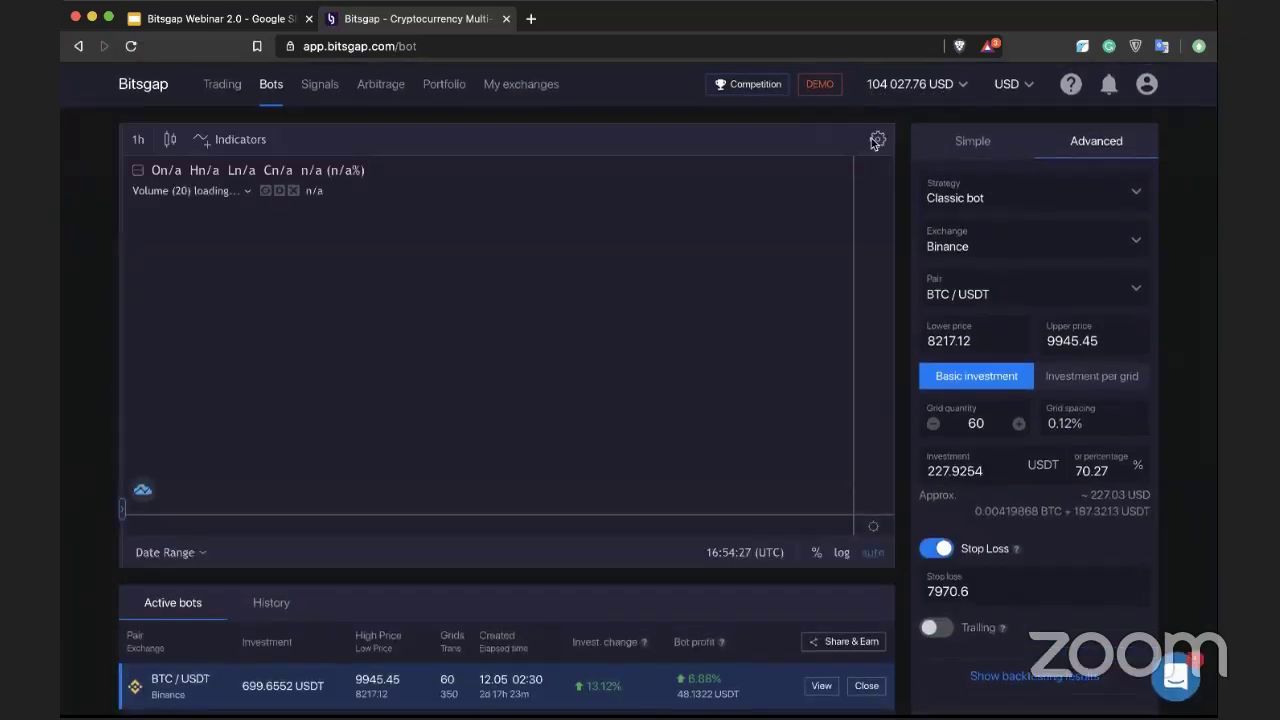
scroll(896, 189, "down", 3)
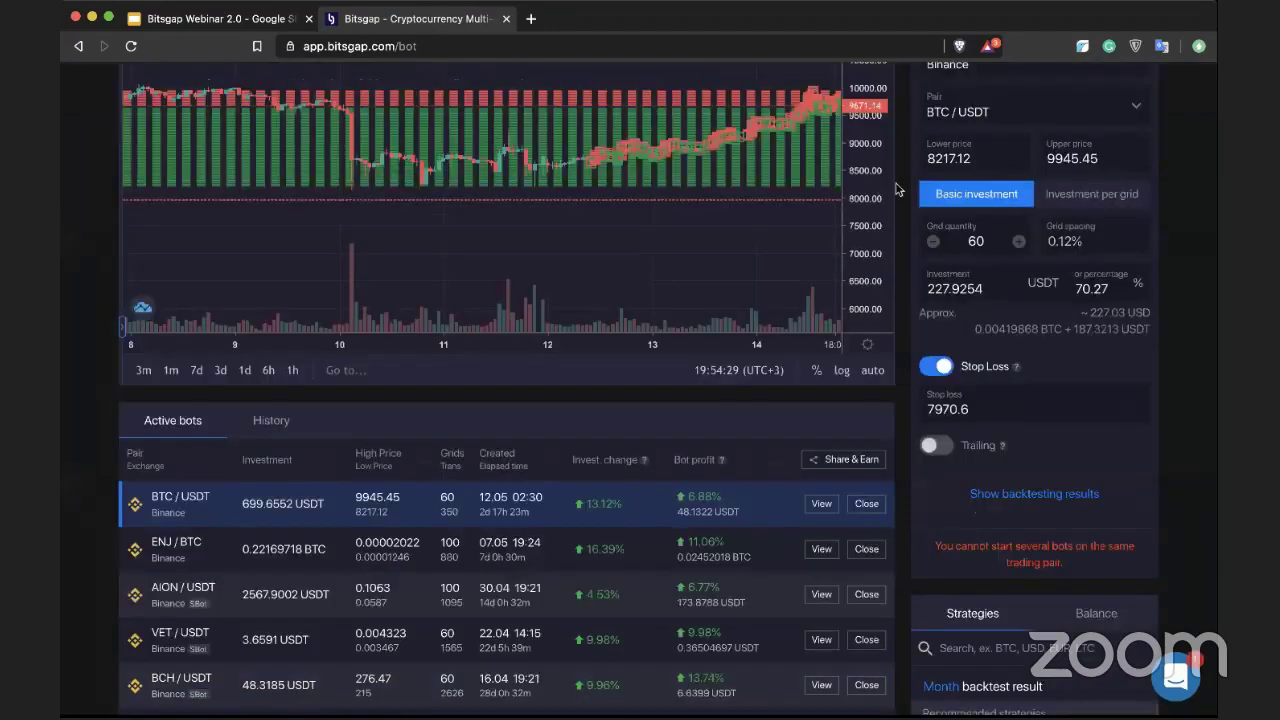
scroll(457, 480, "down", 1)
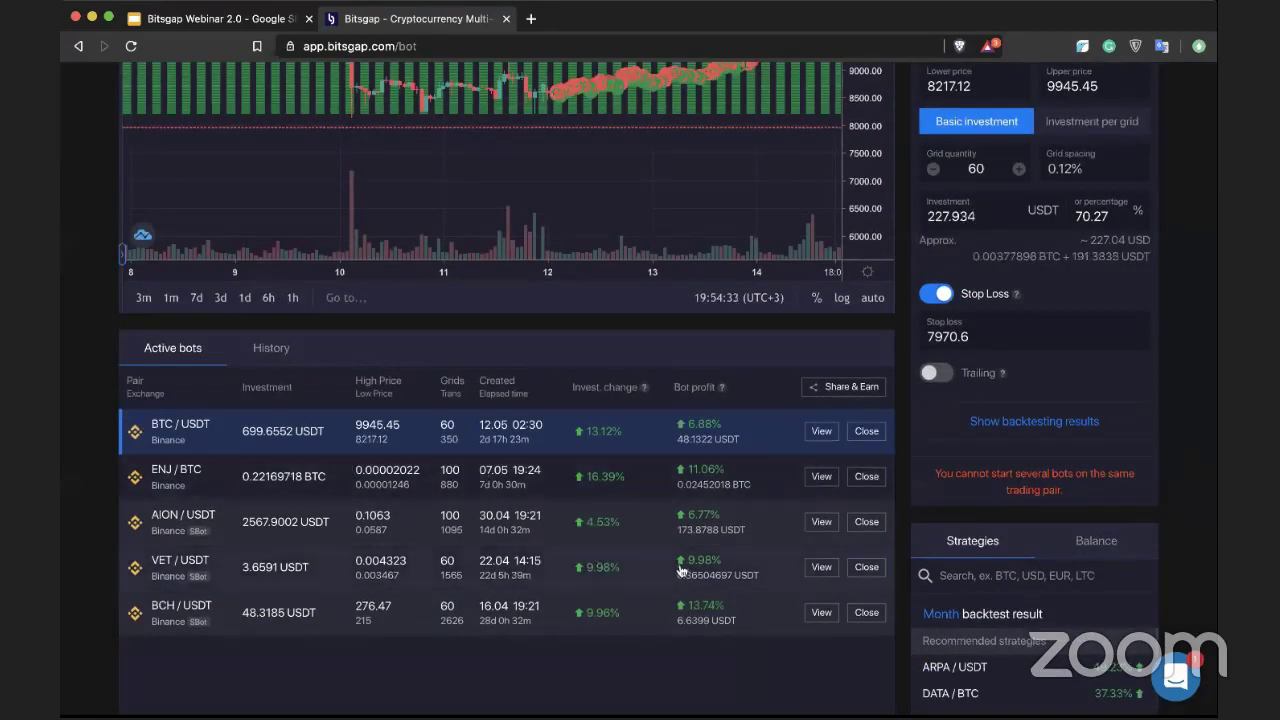
scroll(681, 570, "up", 1)
scroll(680, 570, "up", 1)
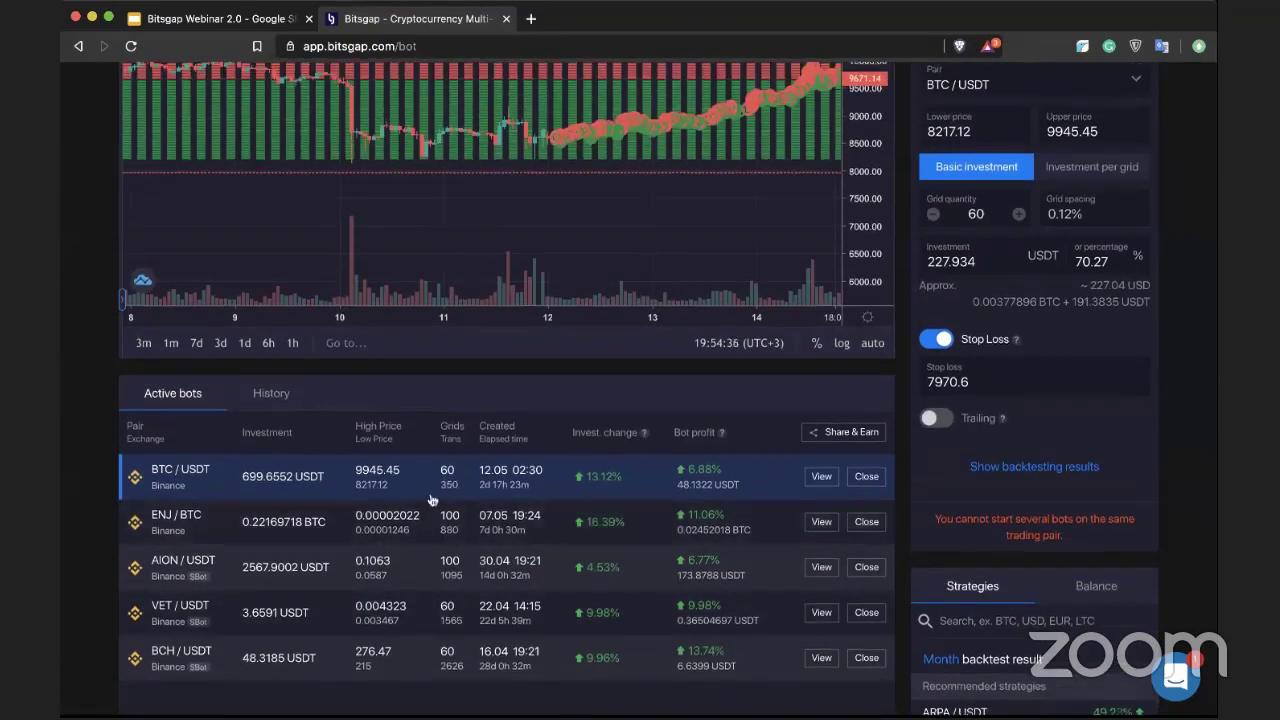
Inspect the completed orders of the BTC/USDT demo bot, close its details and point out its grid quantity in the bots list
left_click(819, 478)
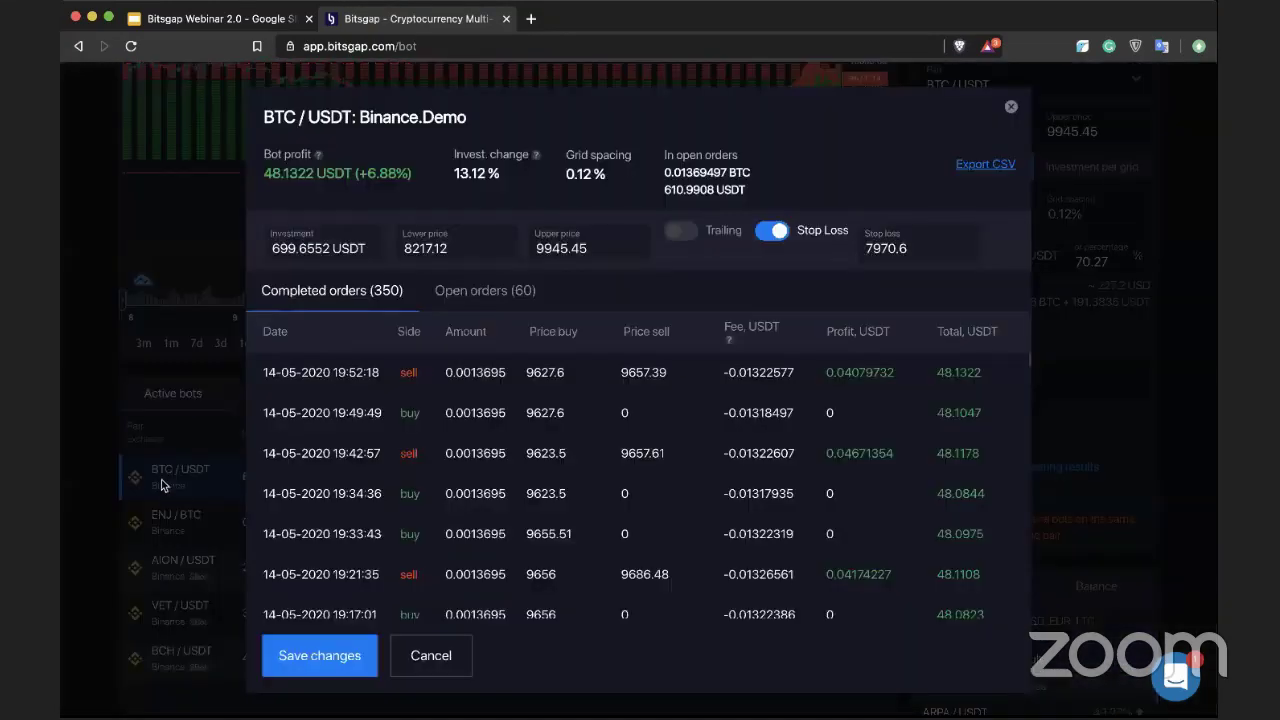
left_click(1011, 106)
double_click(447, 470)
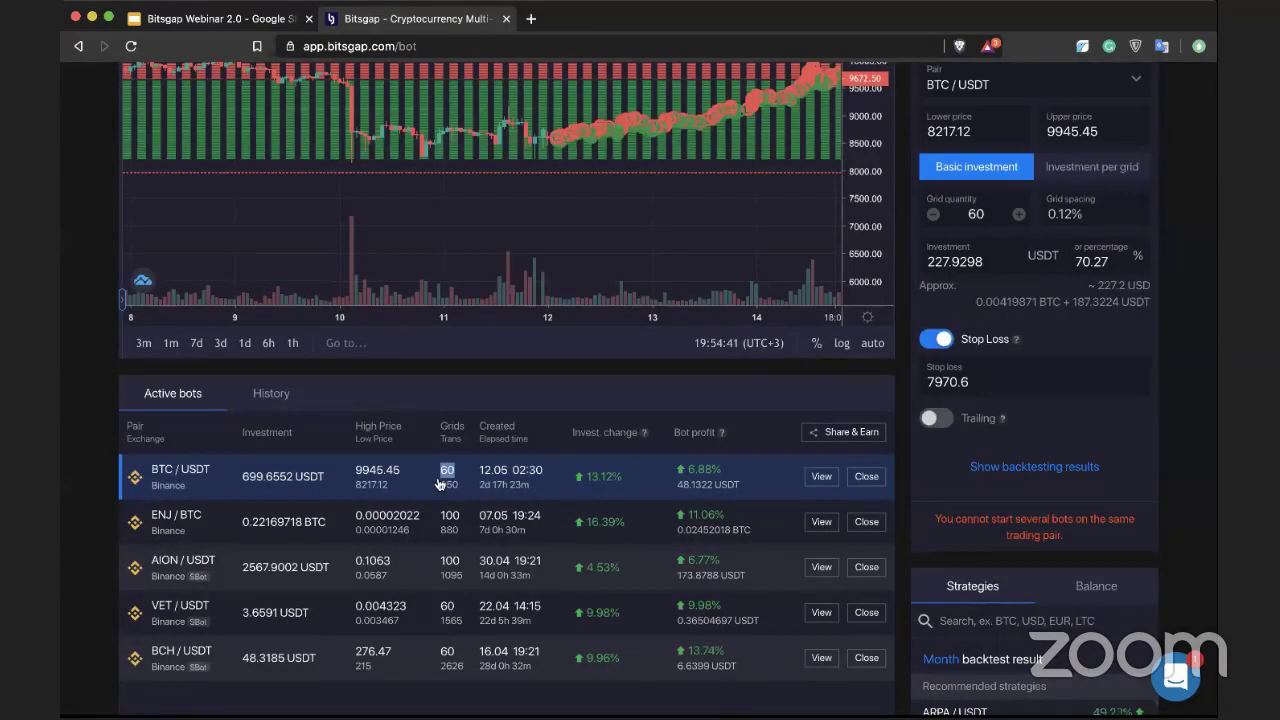
left_click(379, 486)
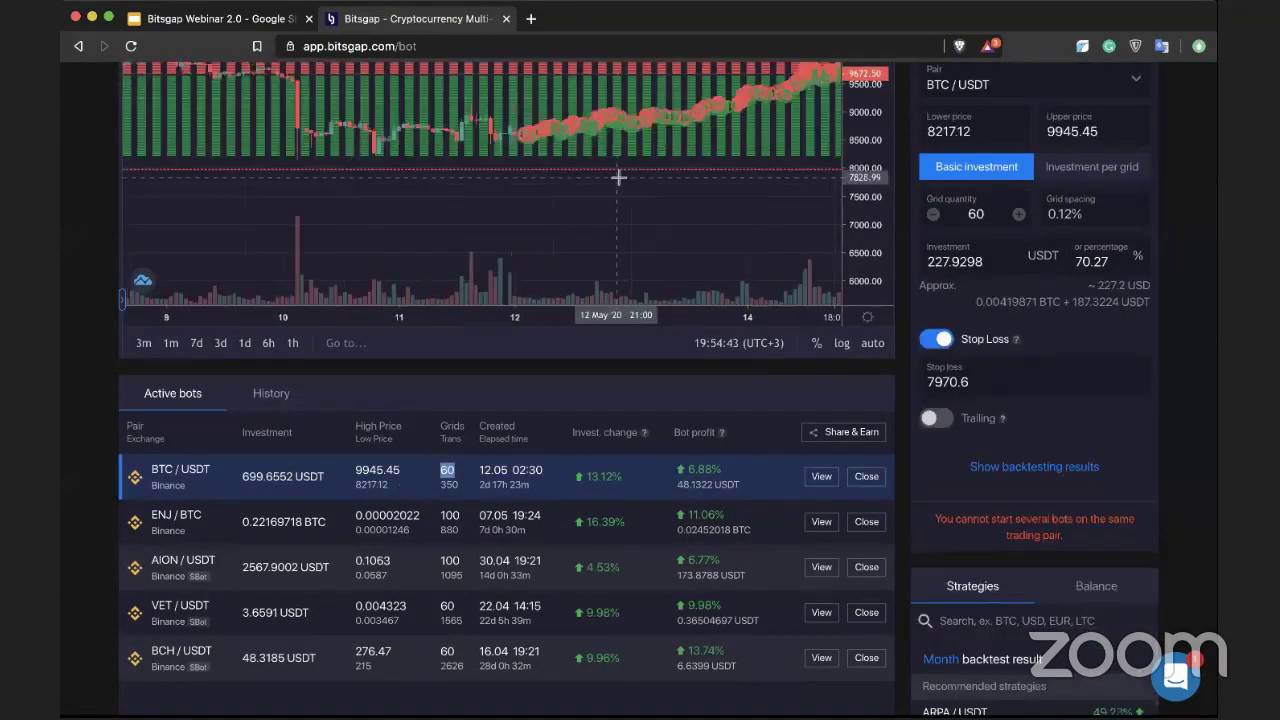
Rescale the BTC/USDT demo bot's chart to examine the filled orders against the grid levels and the stop-loss line
scroll(930, 215, "up", 3)
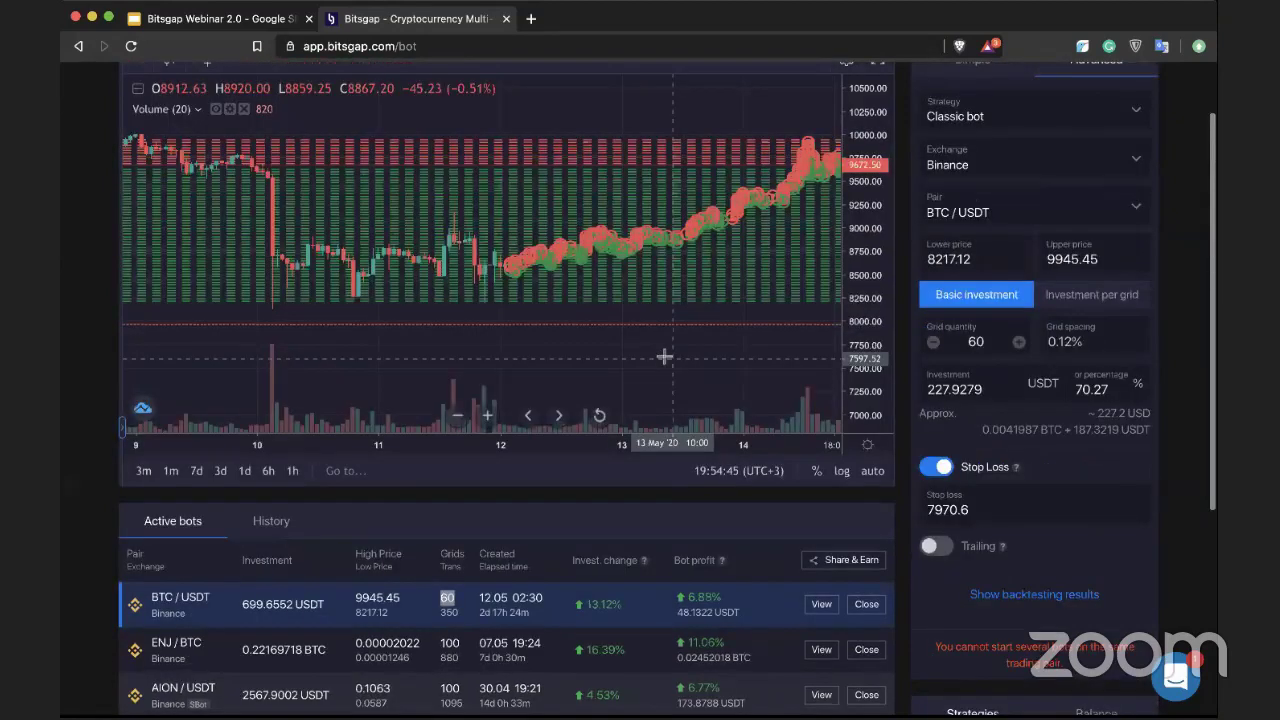
left_click_drag(851, 331, 676, 237)
left_click_drag(852, 256, 838, 206)
left_click_drag(685, 260, 722, 257)
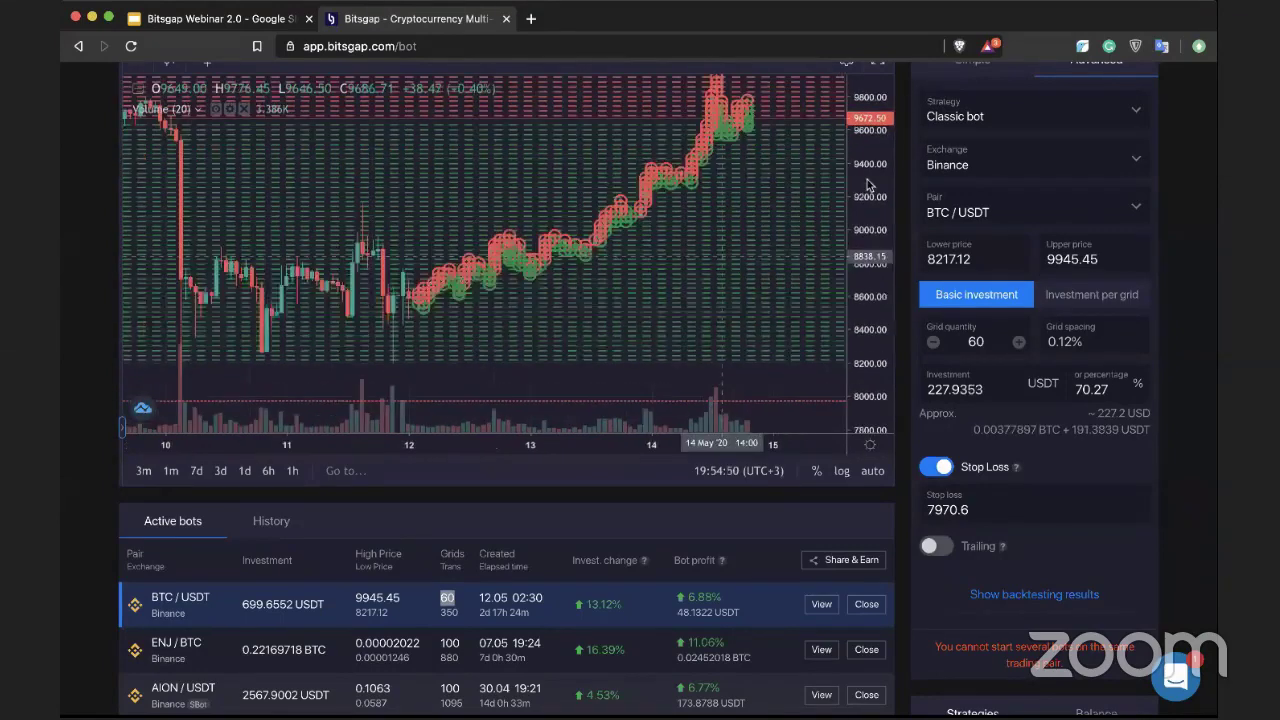
left_click_drag(868, 185, 866, 237)
left_click_drag(754, 260, 752, 325)
left_click_drag(858, 283, 858, 335)
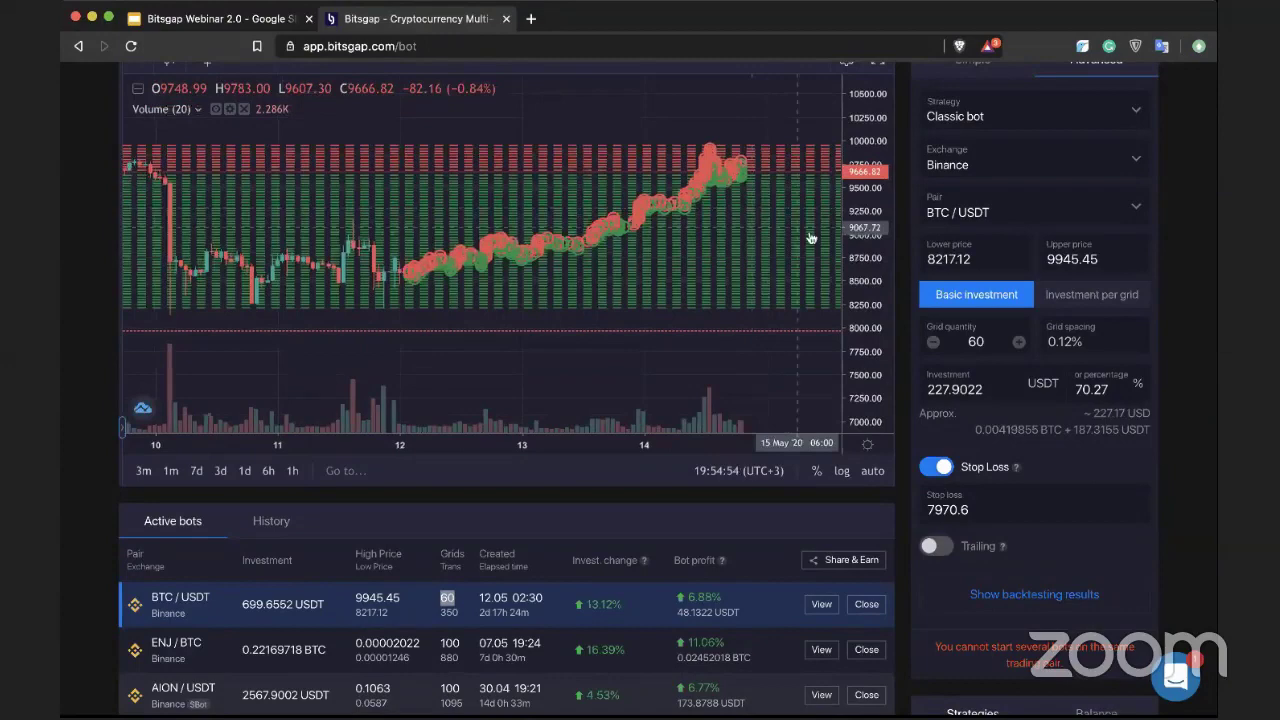
left_click_drag(858, 262, 854, 203)
left_click_drag(538, 444, 561, 445)
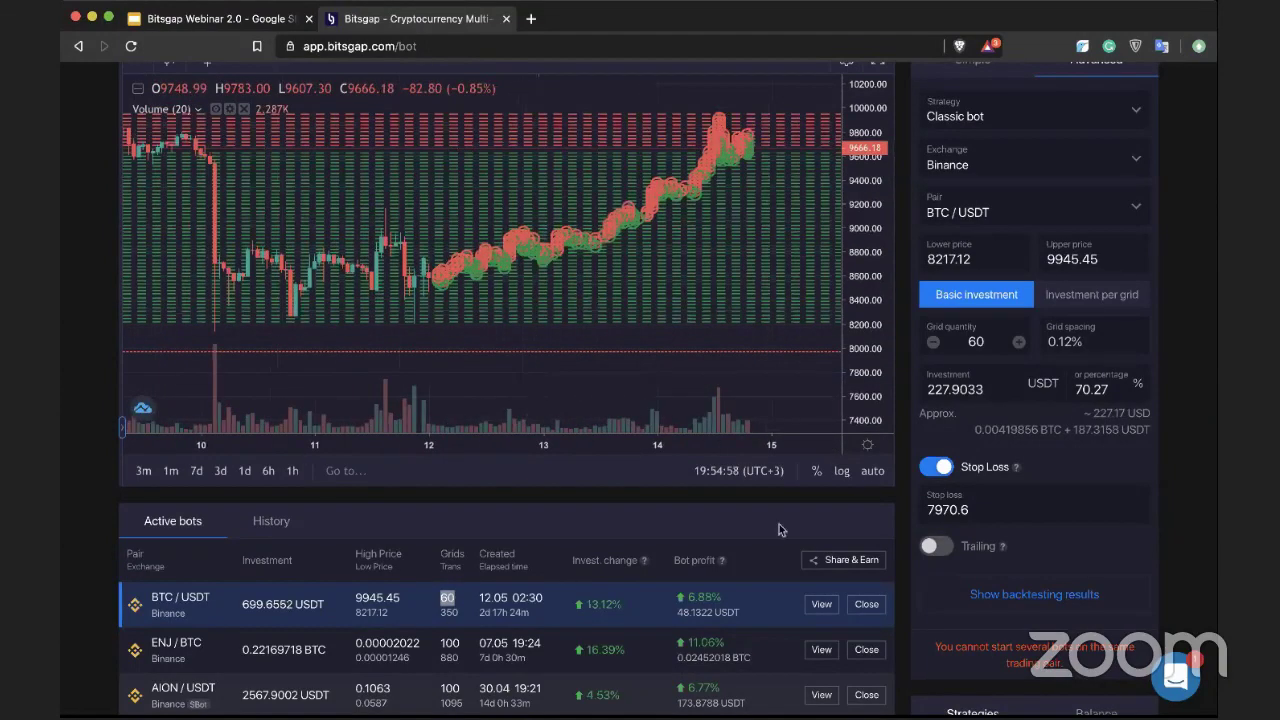
scroll(903, 392, "up", 2)
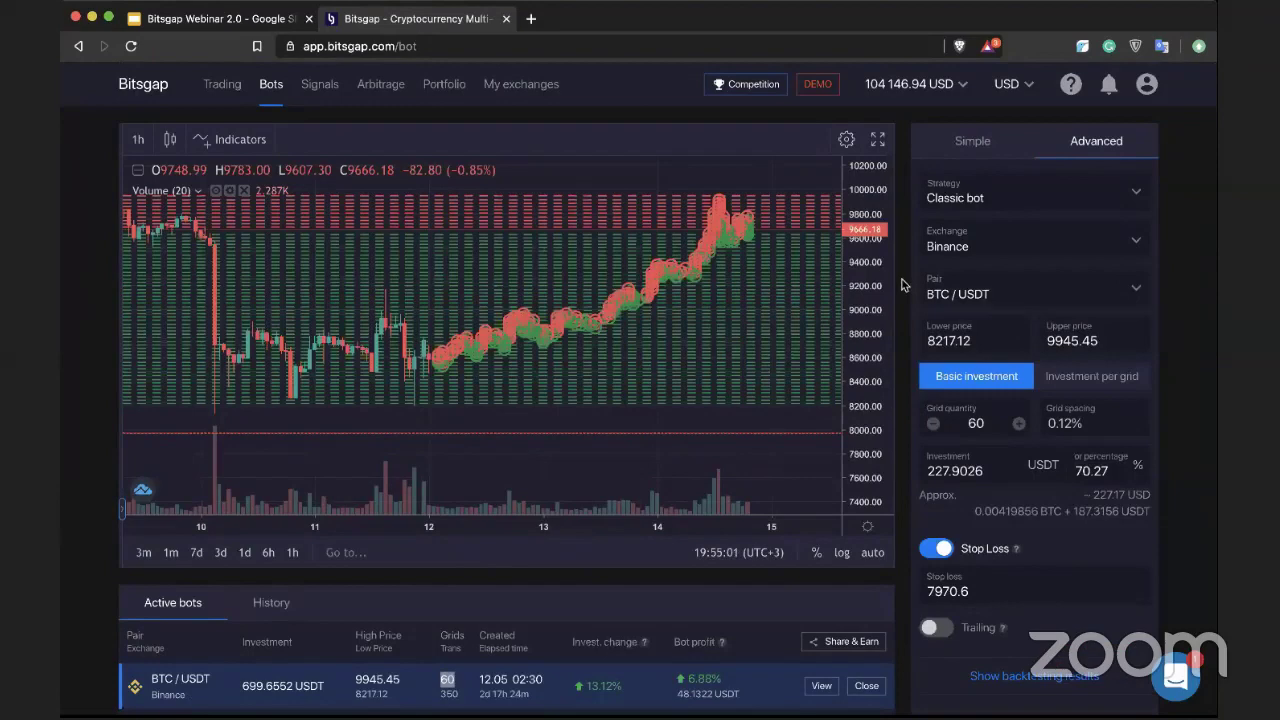
Close the active BTC/USDT demo bot, confirm its cancellation and dismiss the notification
scroll(903, 285, "down", 1)
scroll(903, 284, "down", 1)
left_click(866, 670)
left_click(673, 450)
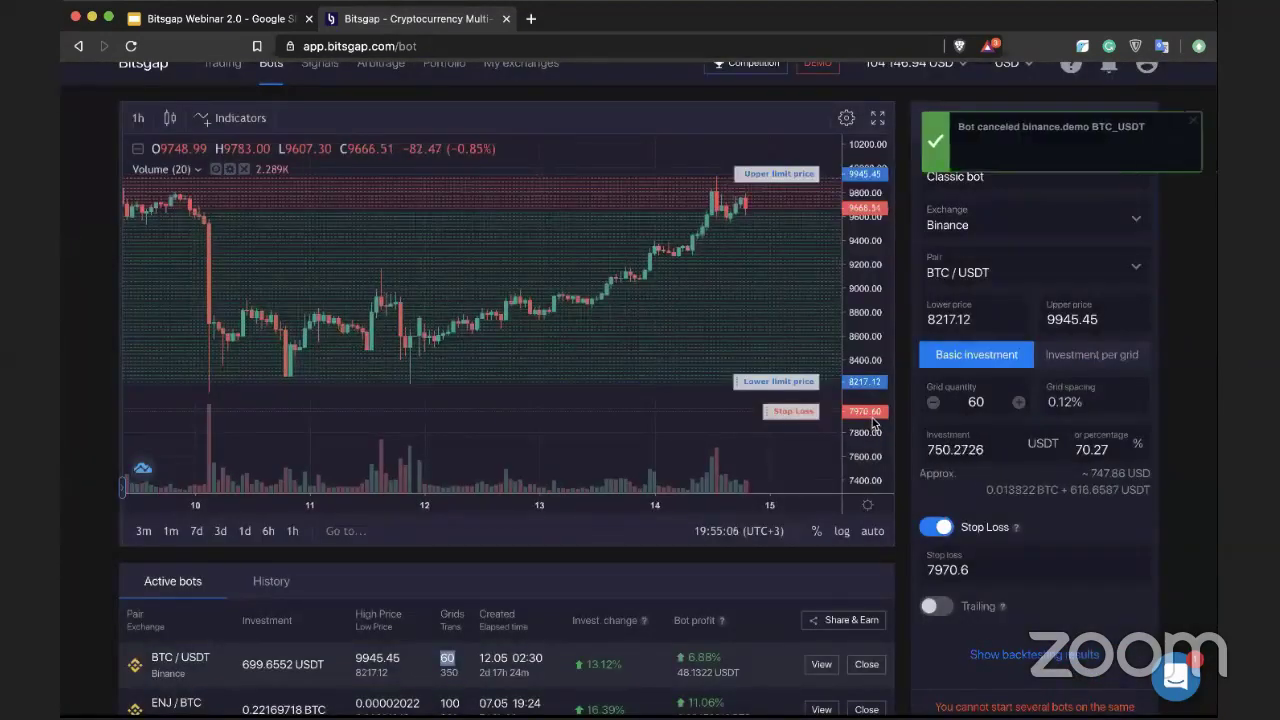
scroll(897, 243, "up", 1)
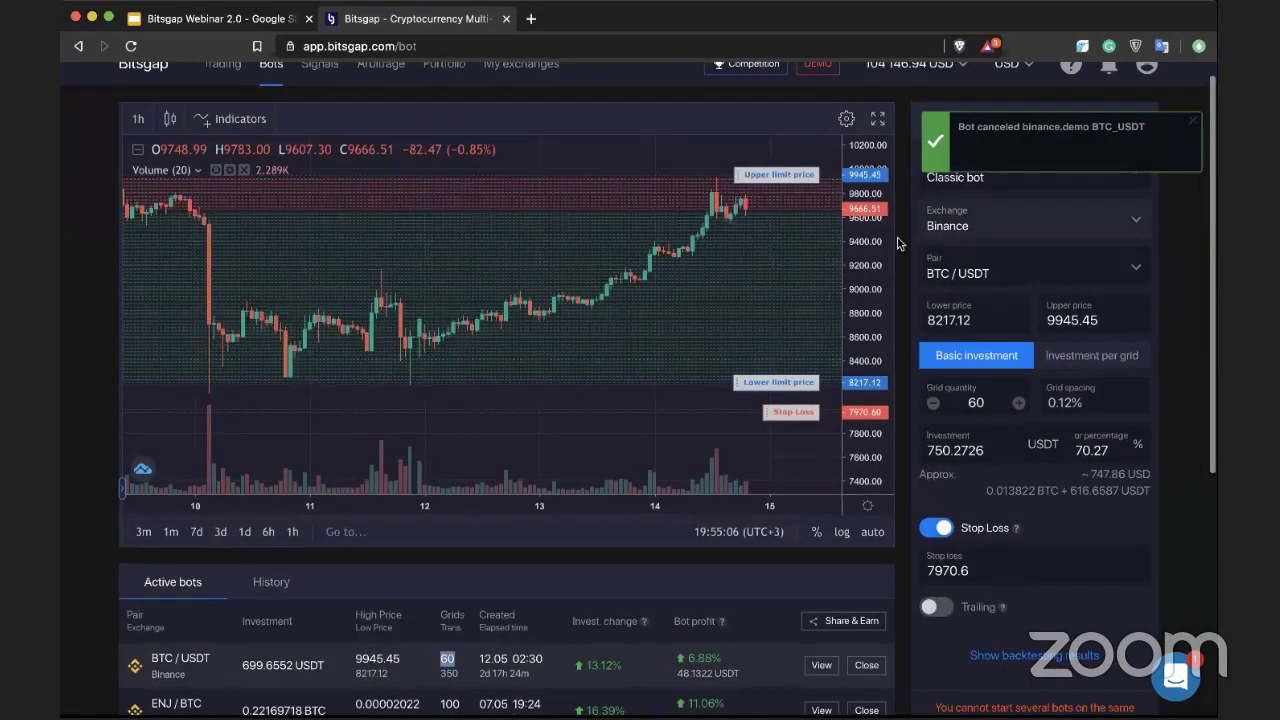
left_click_drag(951, 163, 1123, 150)
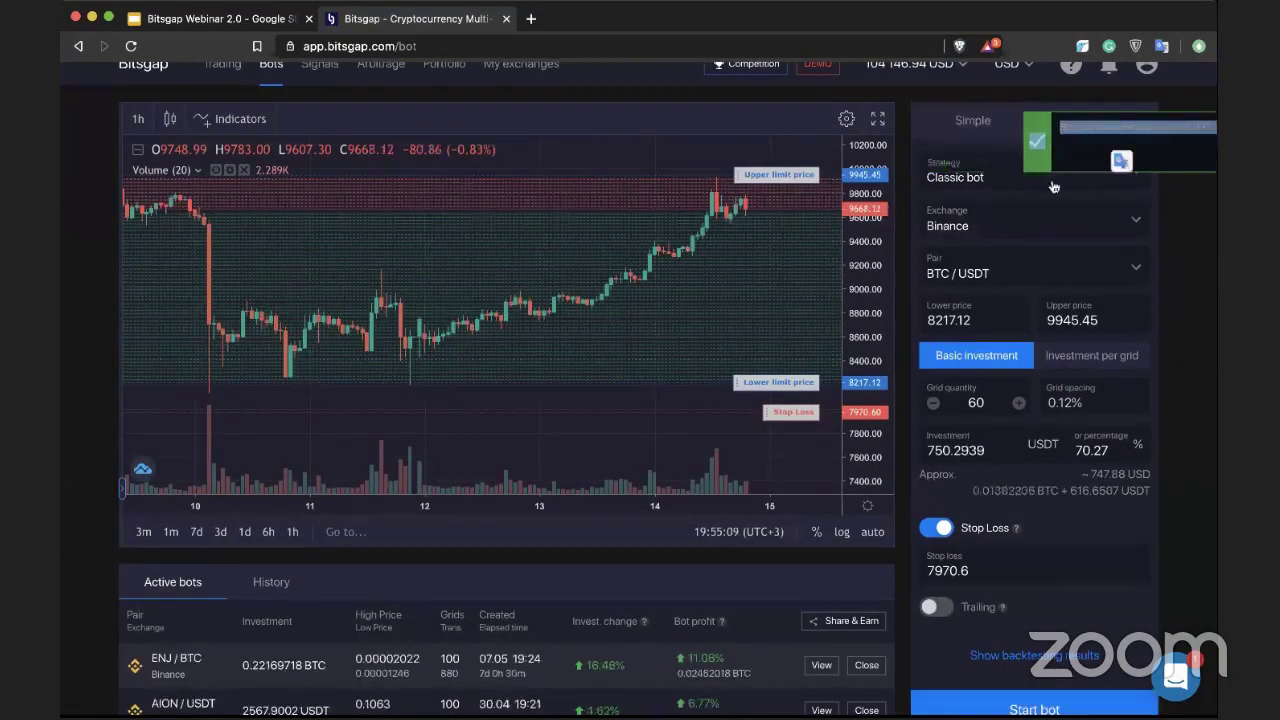
Change the BTC/USDT bot strategy to SBot and raise its lower limit price on the chart to 7821.05
left_click(961, 188)
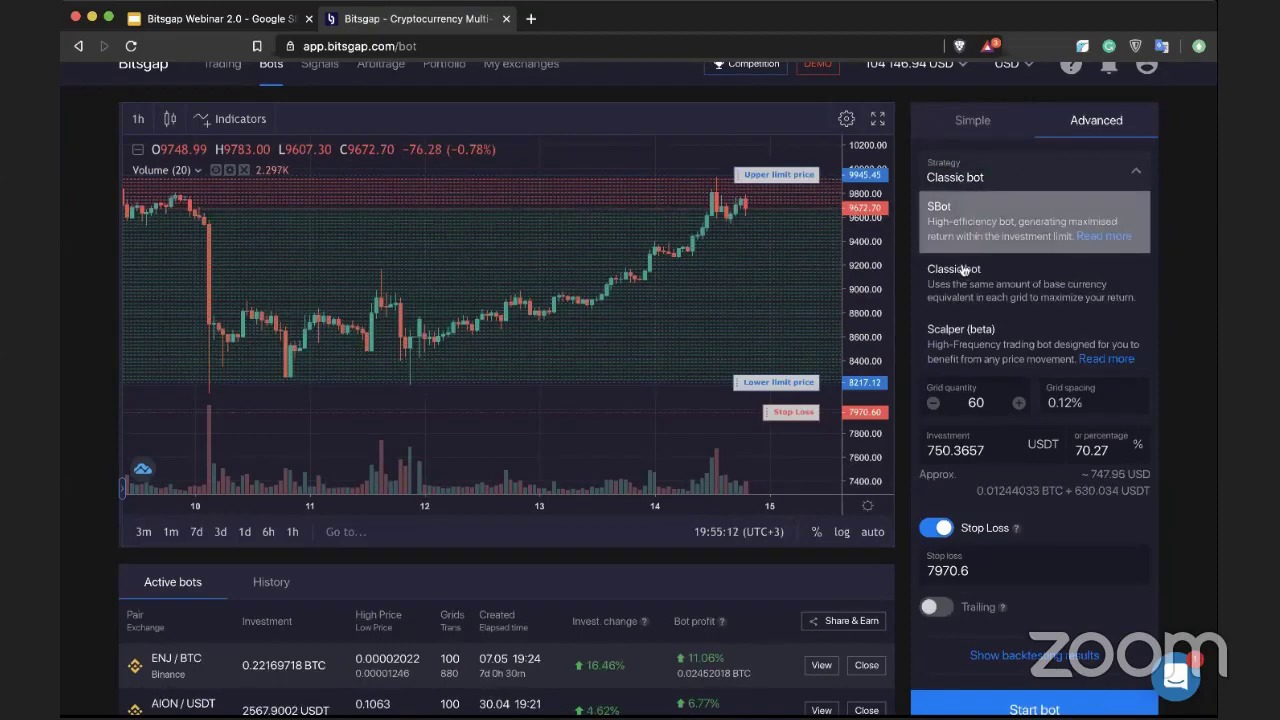
left_click(958, 222)
double_click(970, 403)
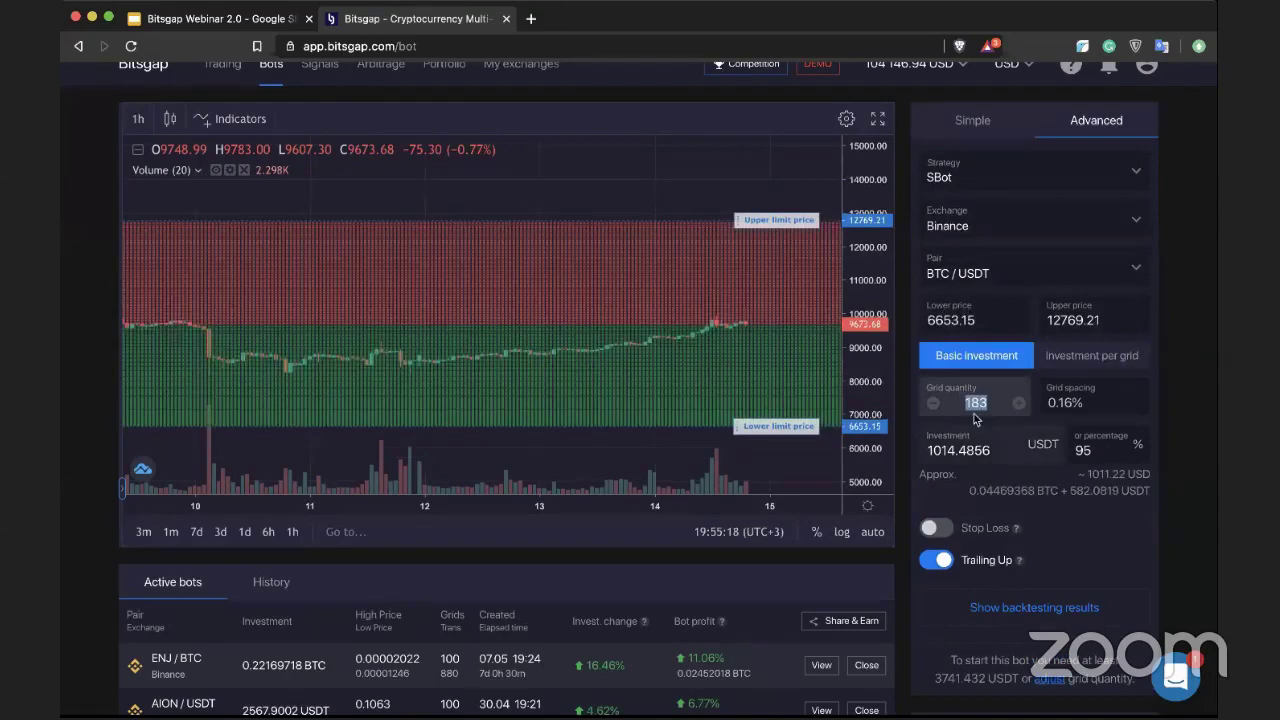
left_click_drag(869, 399, 857, 366)
left_click_drag(791, 441, 791, 400)
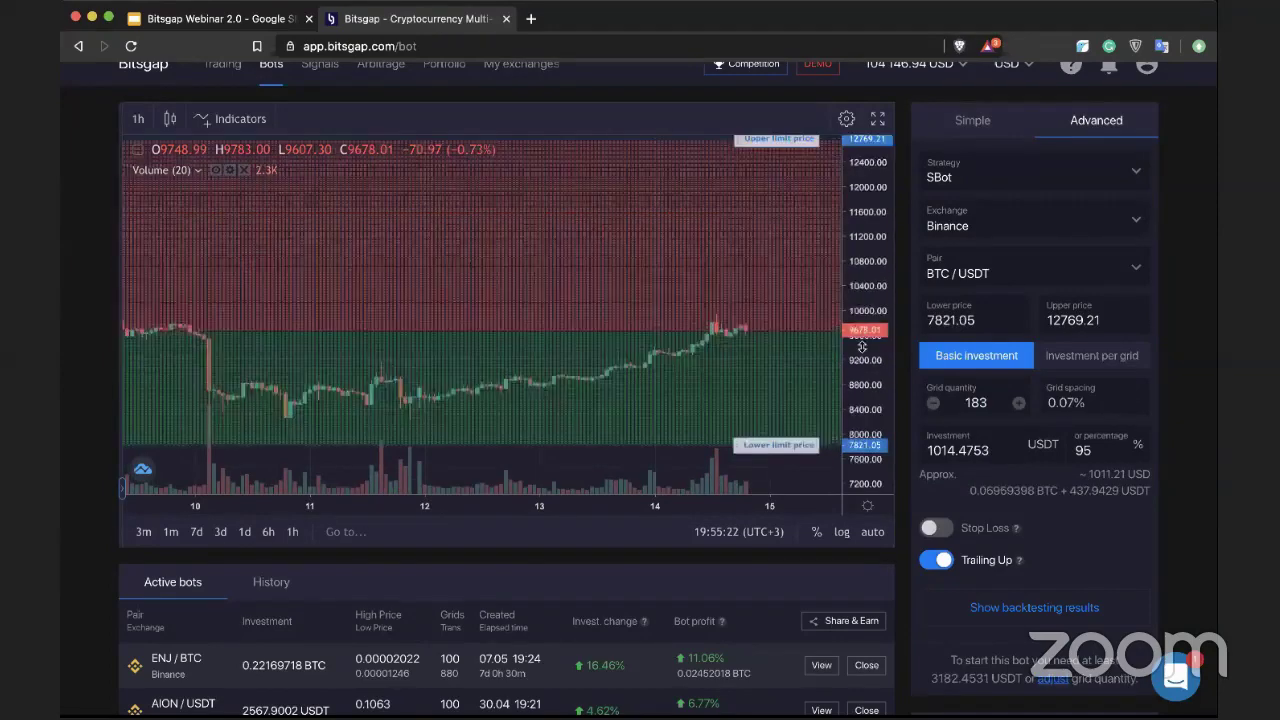
Set the BTC/USDT bot's grid quantity to 160, then point out its grid spacing and the minimum investment required to start it
double_click(944, 402)
type("16")
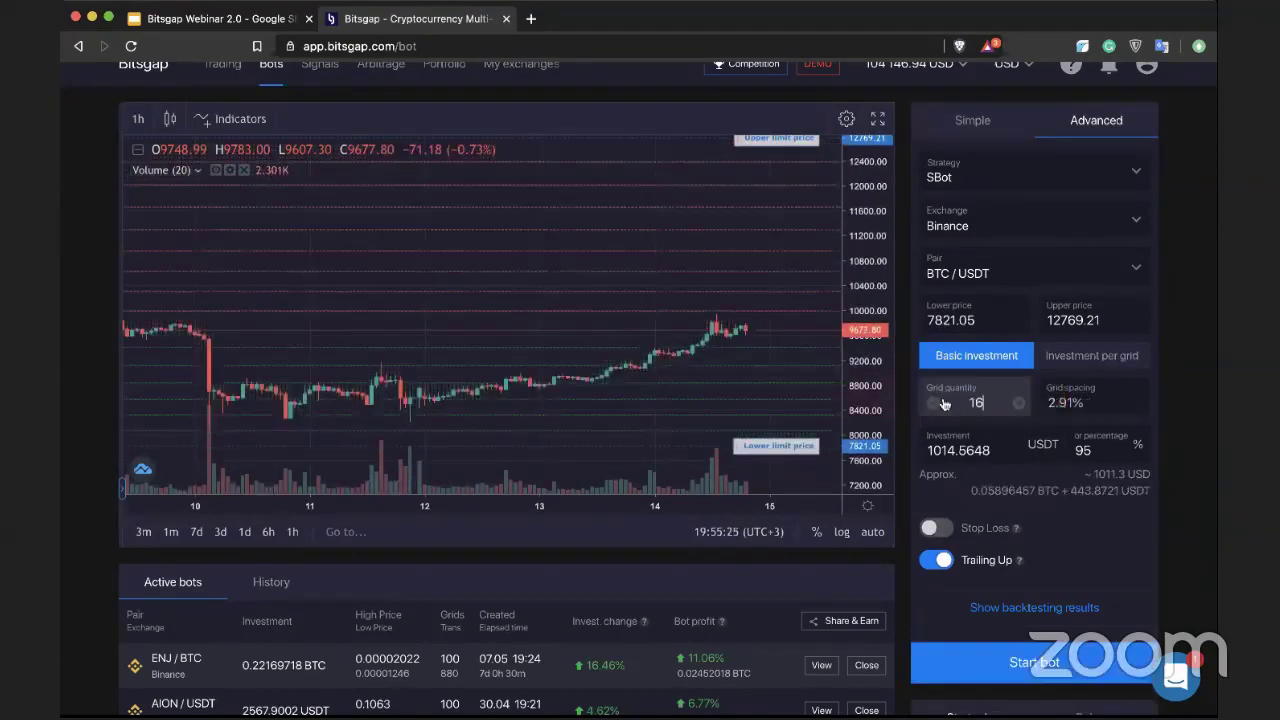
type("0")
left_click_drag(1102, 410, 1043, 411)
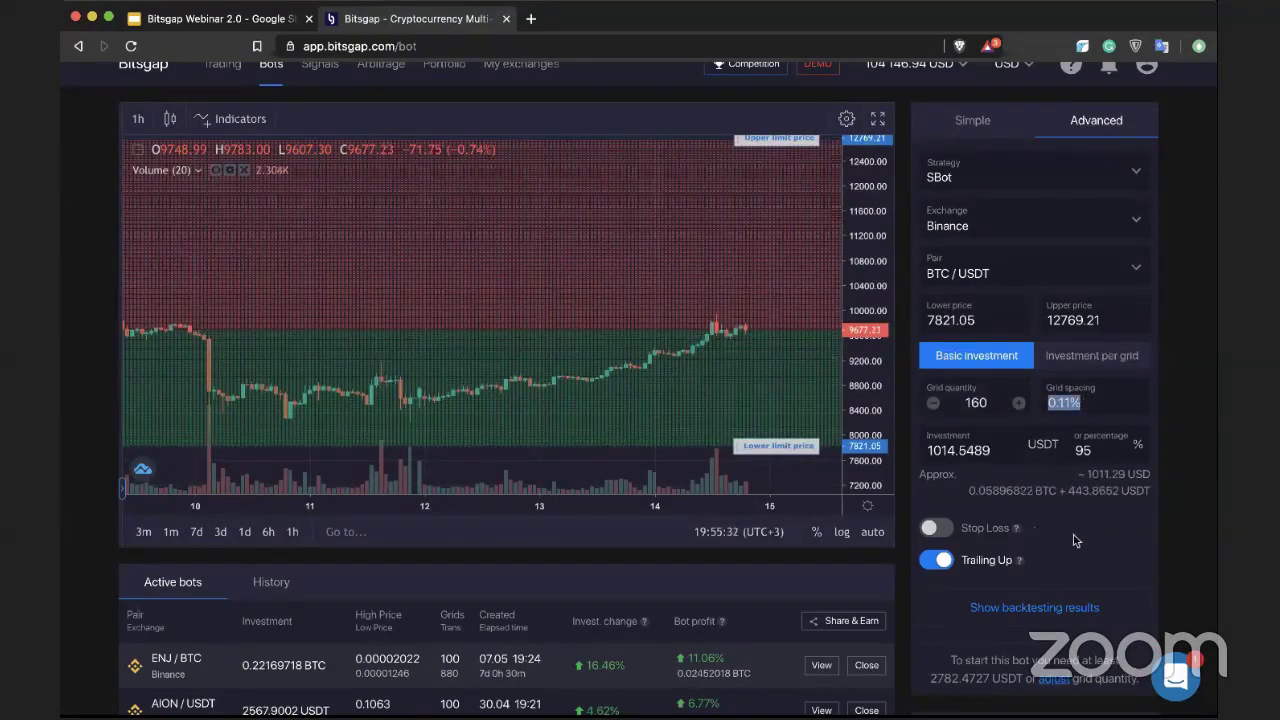
scroll(1084, 542, "down", 1)
scroll(1084, 542, "down", 1)
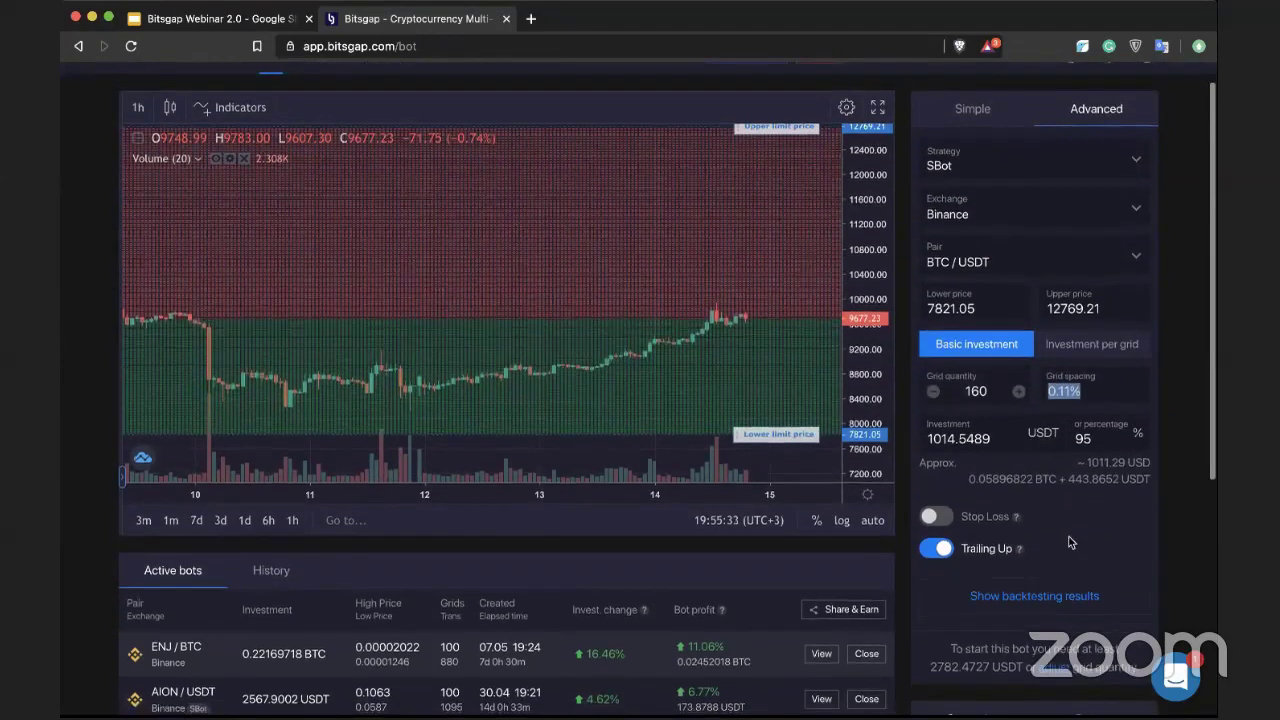
scroll(1070, 542, "down", 2)
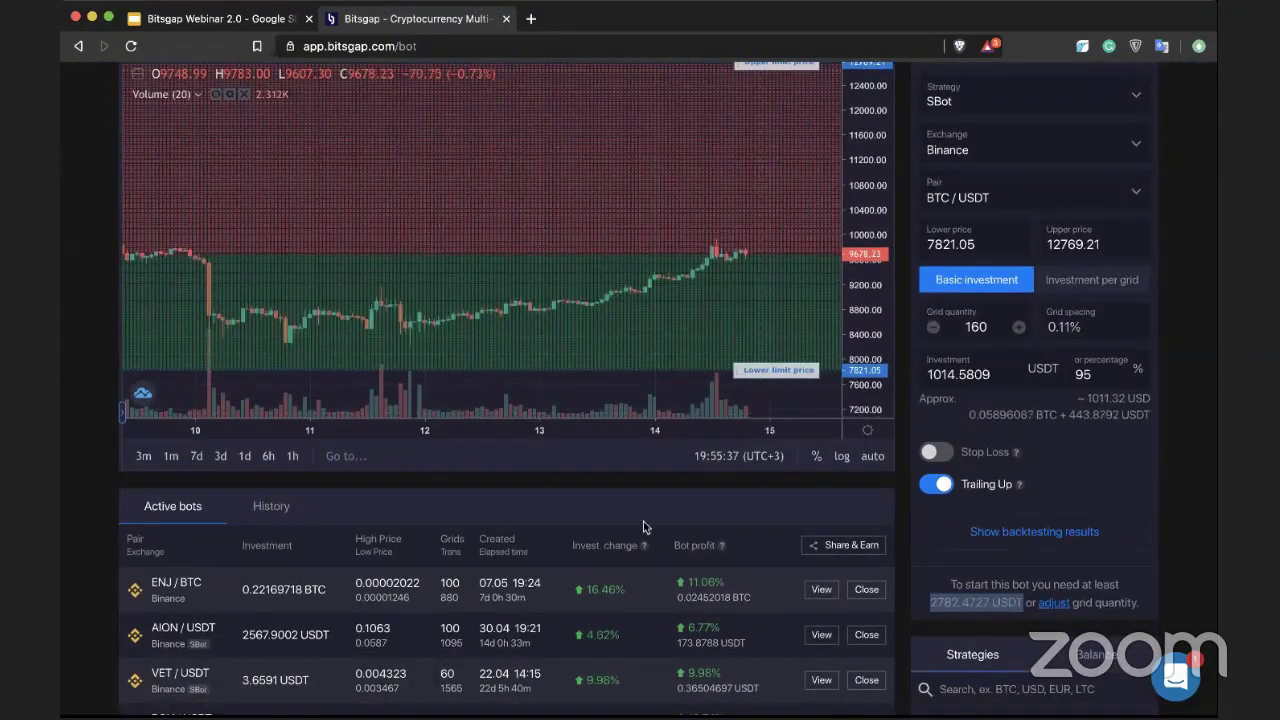
scroll(645, 527, "up", 1)
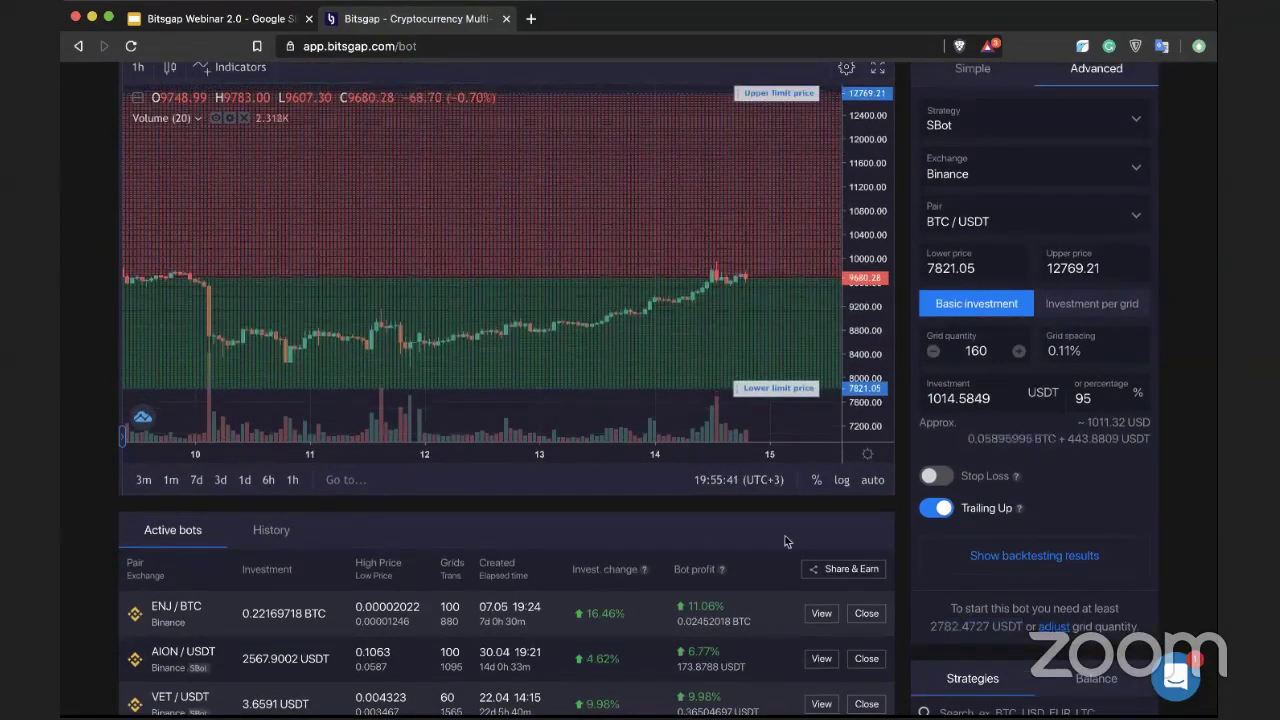
Show the Binance demo account's balance to check the funds available for the bot
scroll(785, 542, "down", 1)
scroll(1057, 455, "down", 2)
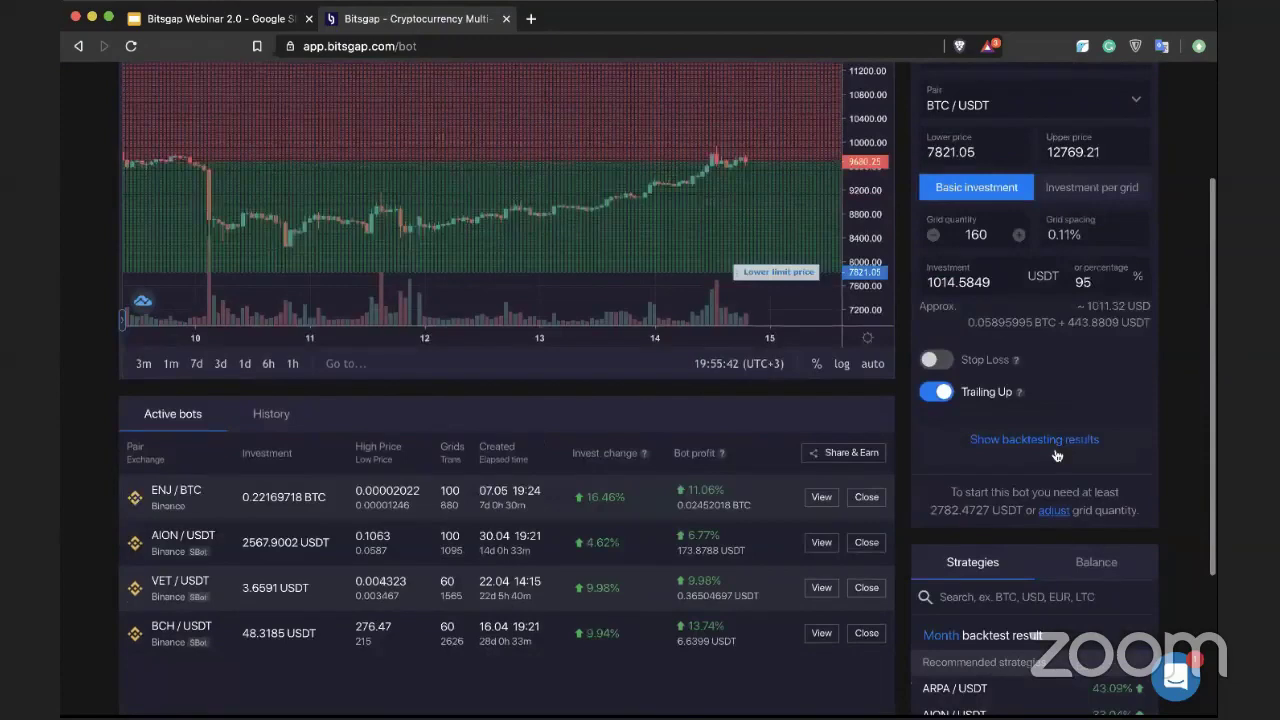
scroll(1057, 455, "down", 3)
left_click(1096, 406)
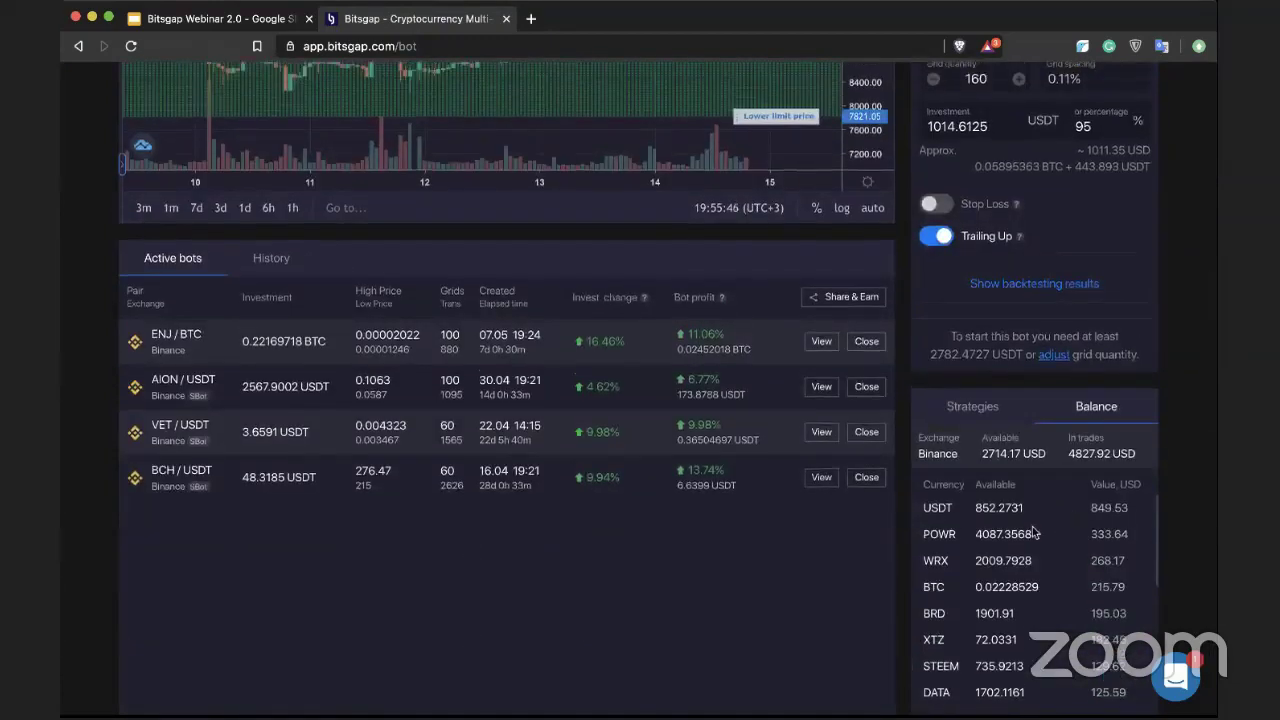
Set the BTC/USDT bot's grid quantity to 80
scroll(873, 553, "up", 2)
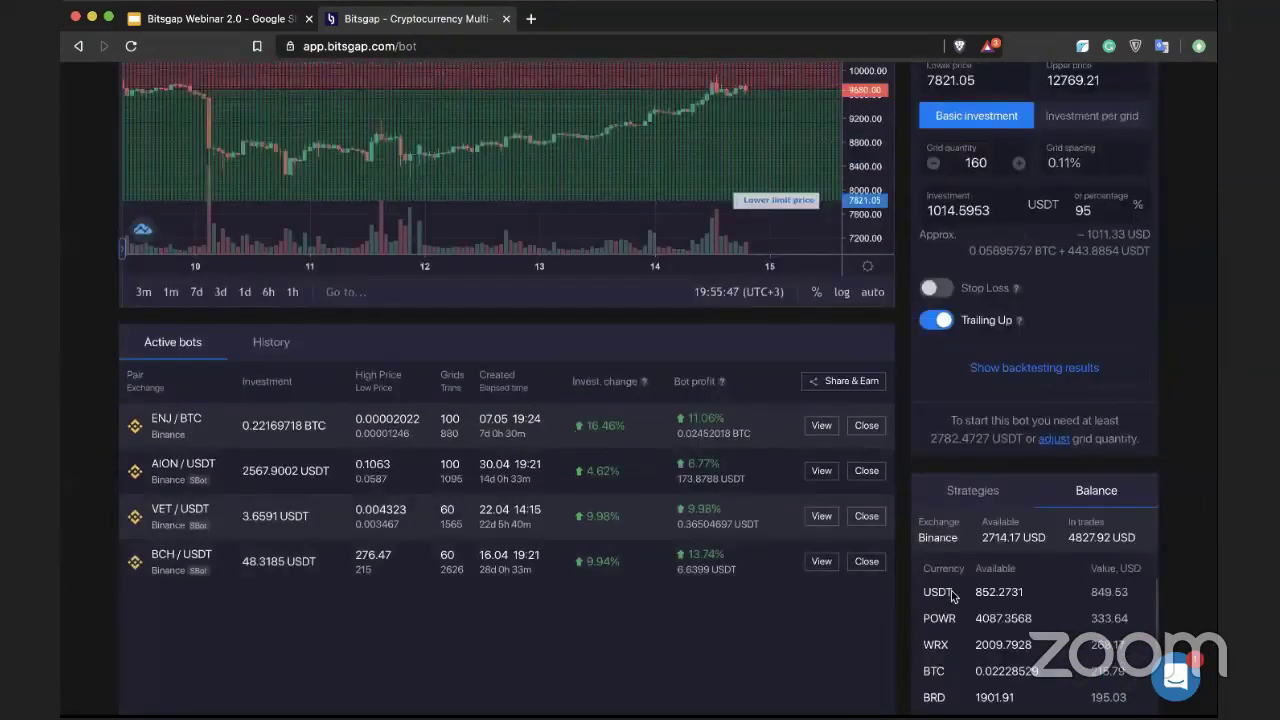
scroll(970, 400, "up", 1)
double_click(977, 223)
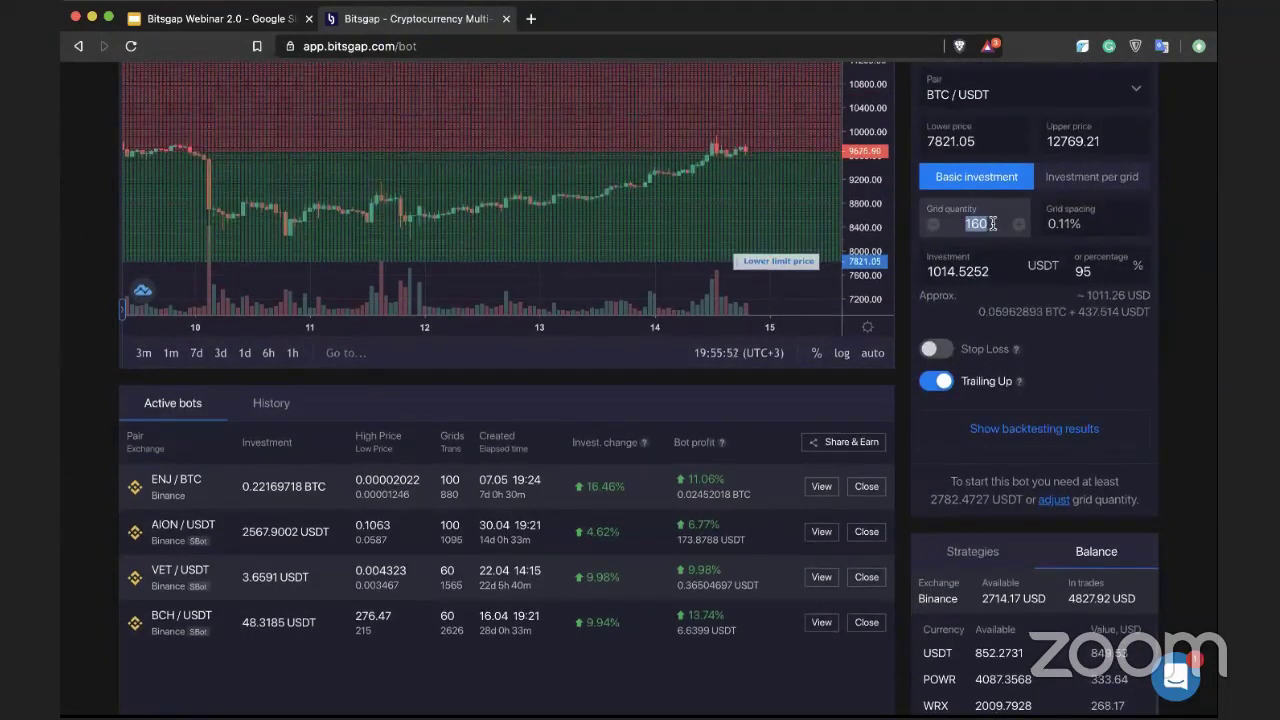
type("80")
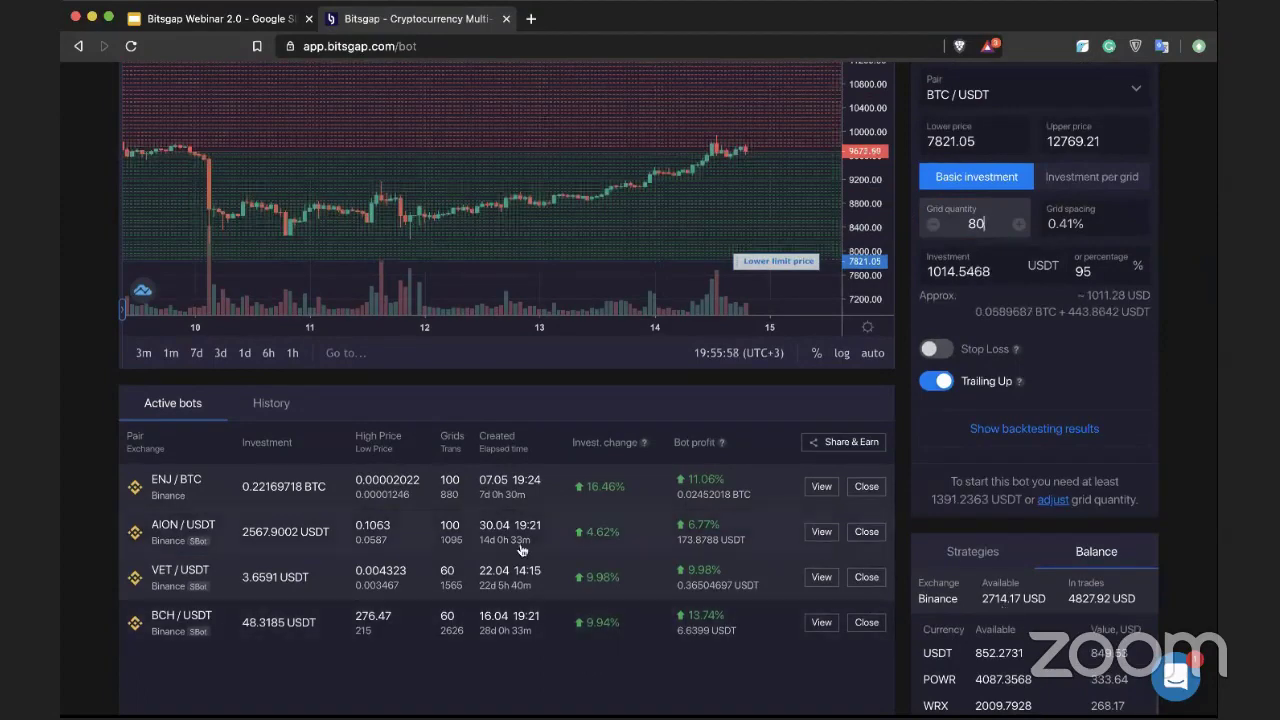
Close the active AION/USDT demo bot and confirm the closure
left_click(866, 531)
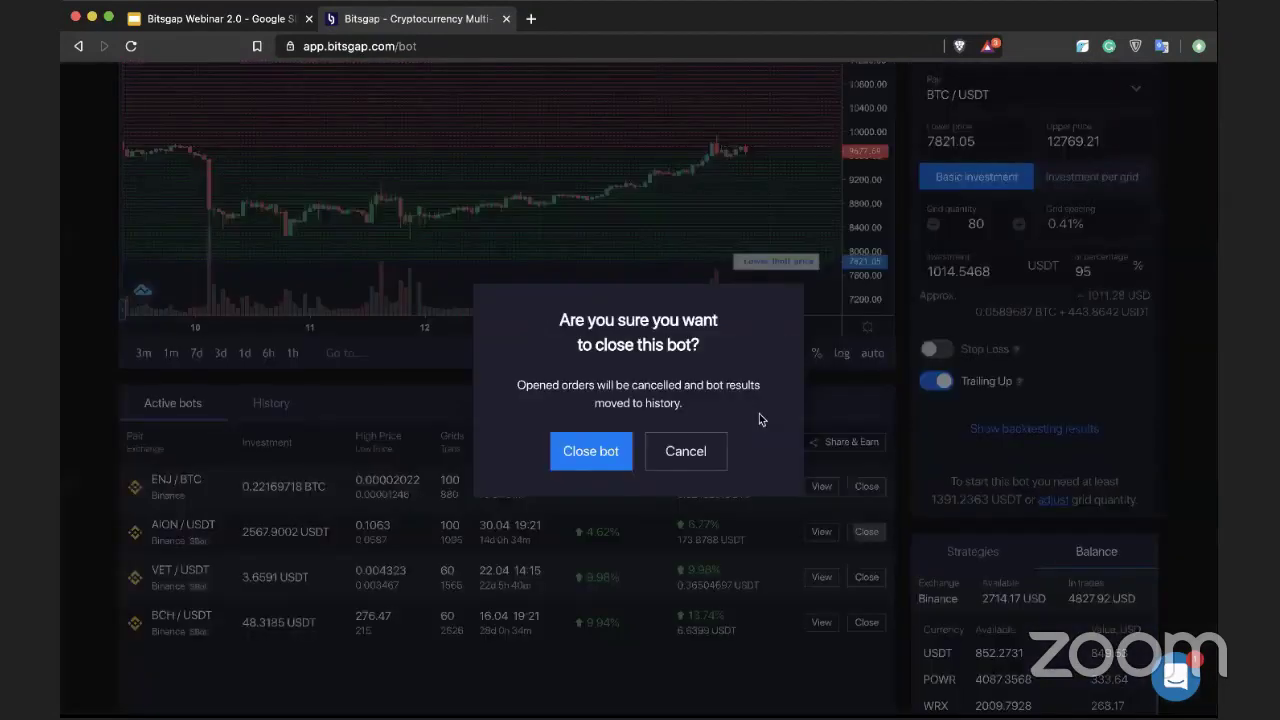
left_click(587, 451)
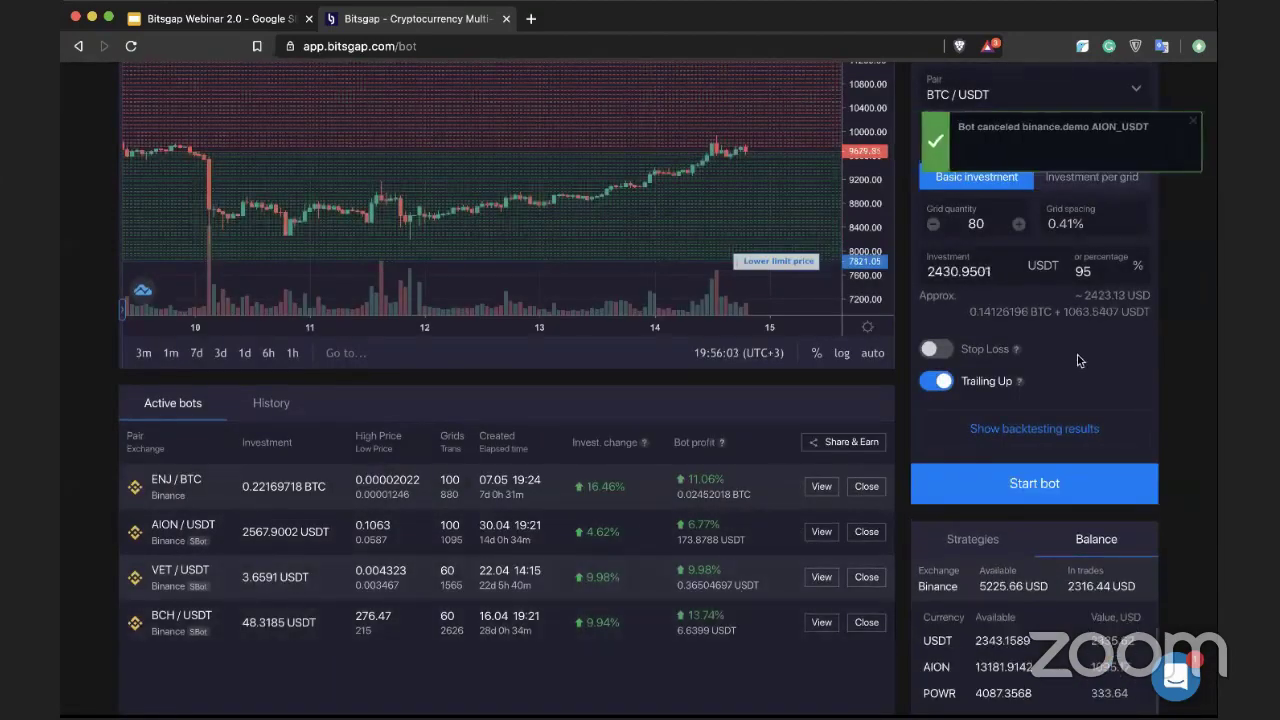
Set the BTC/USDT bot's grid quantity to 120
scroll(1078, 360, "up", 1)
scroll(1078, 360, "up", 1)
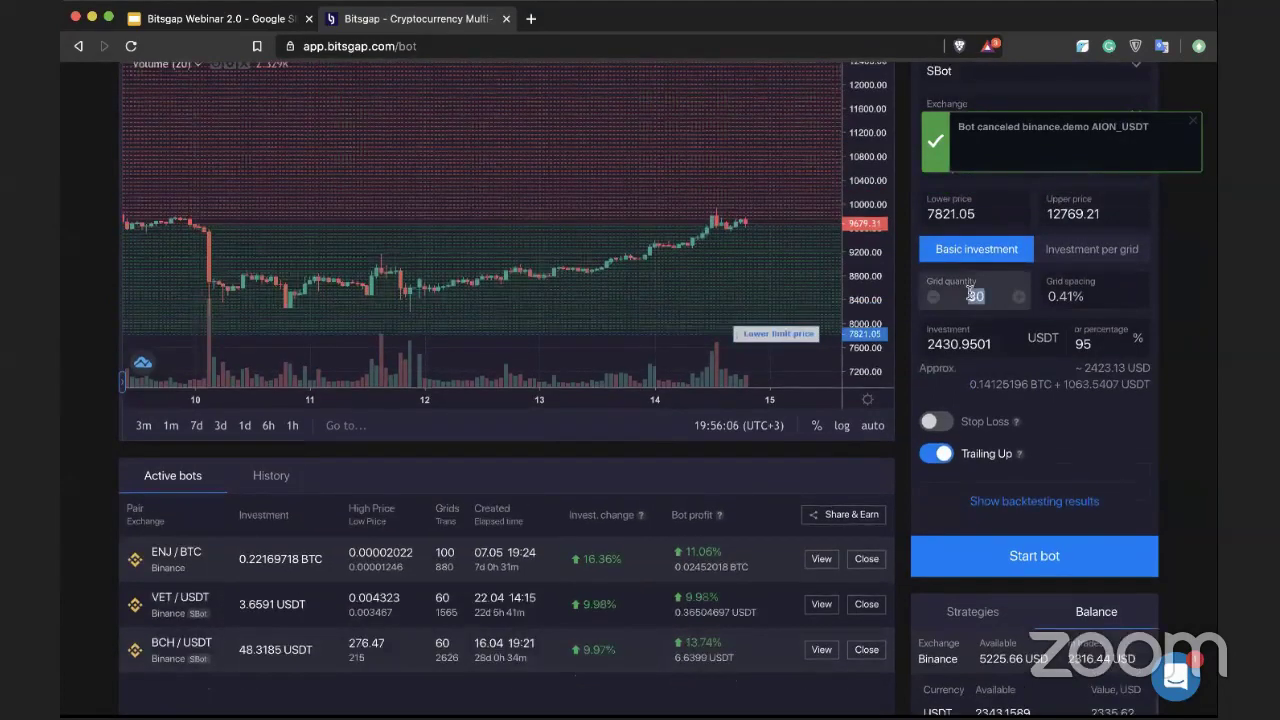
double_click(970, 294)
key("BackSpace")
type("20")
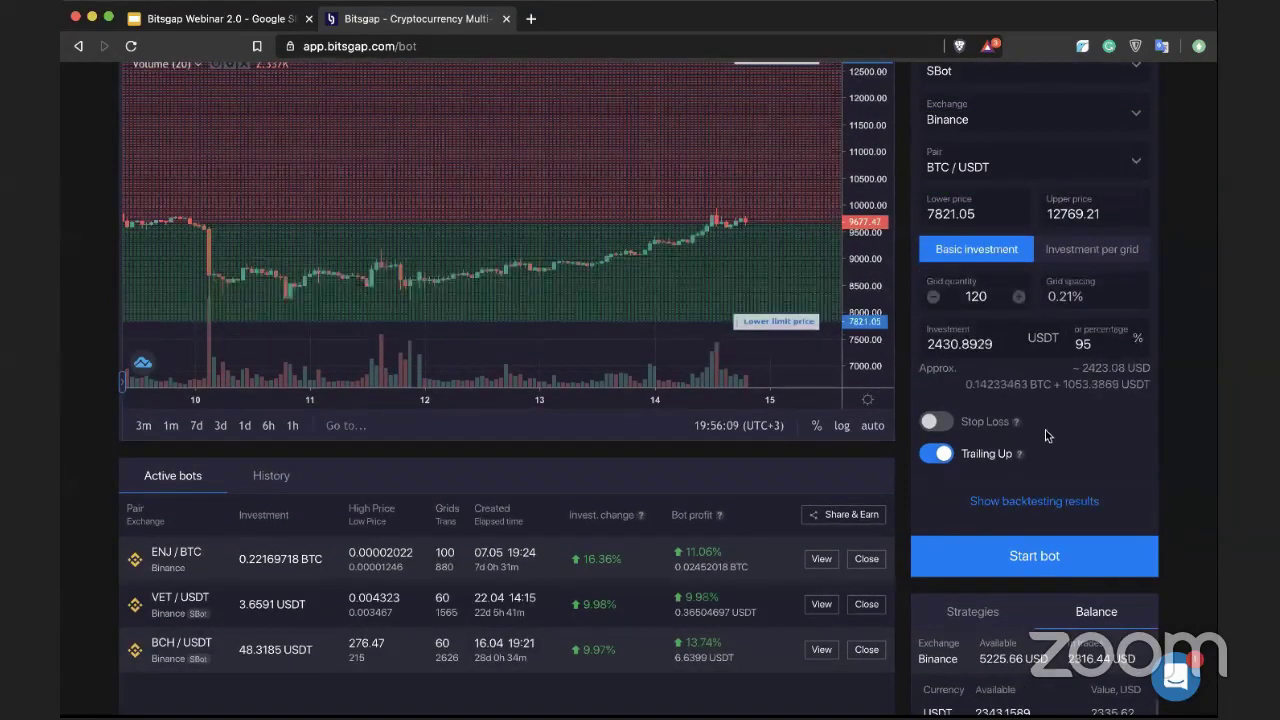
Start the BTC/USDT SBot, point out the BTC amount it needs and confirm buying it at the market price
scroll(1046, 432, "up", 1)
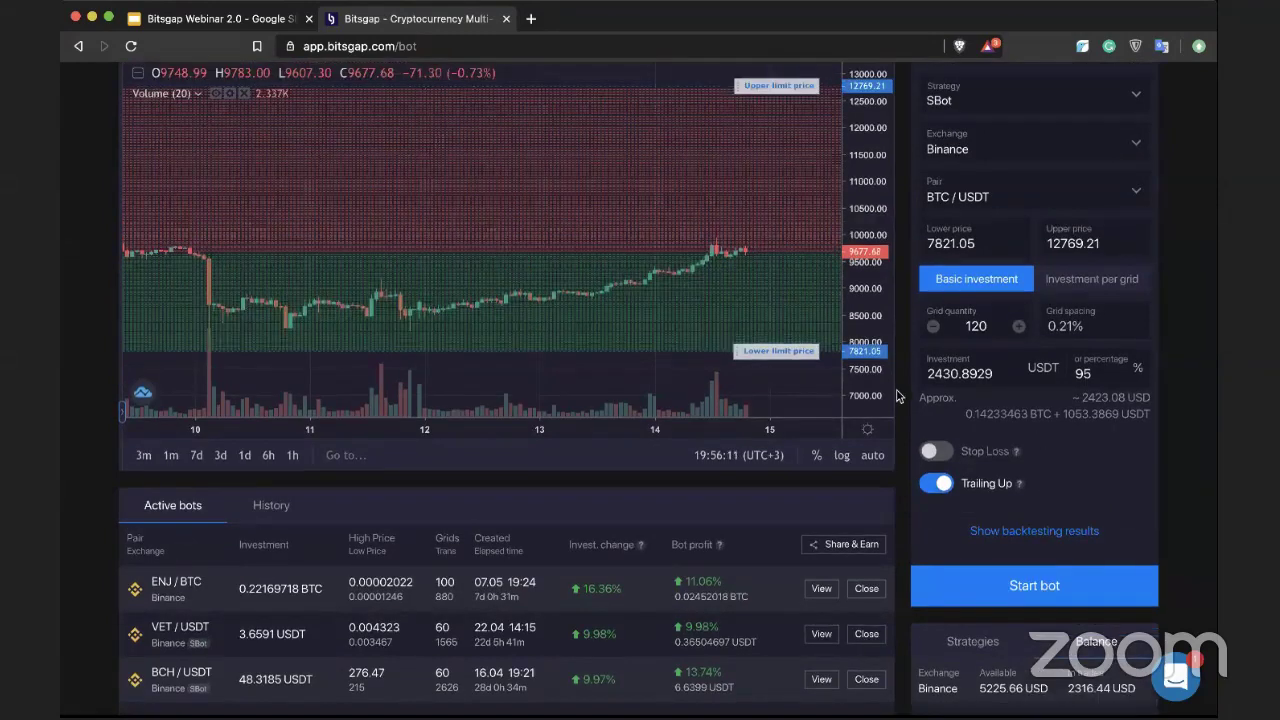
scroll(897, 396, "up", 1)
left_click(1034, 614)
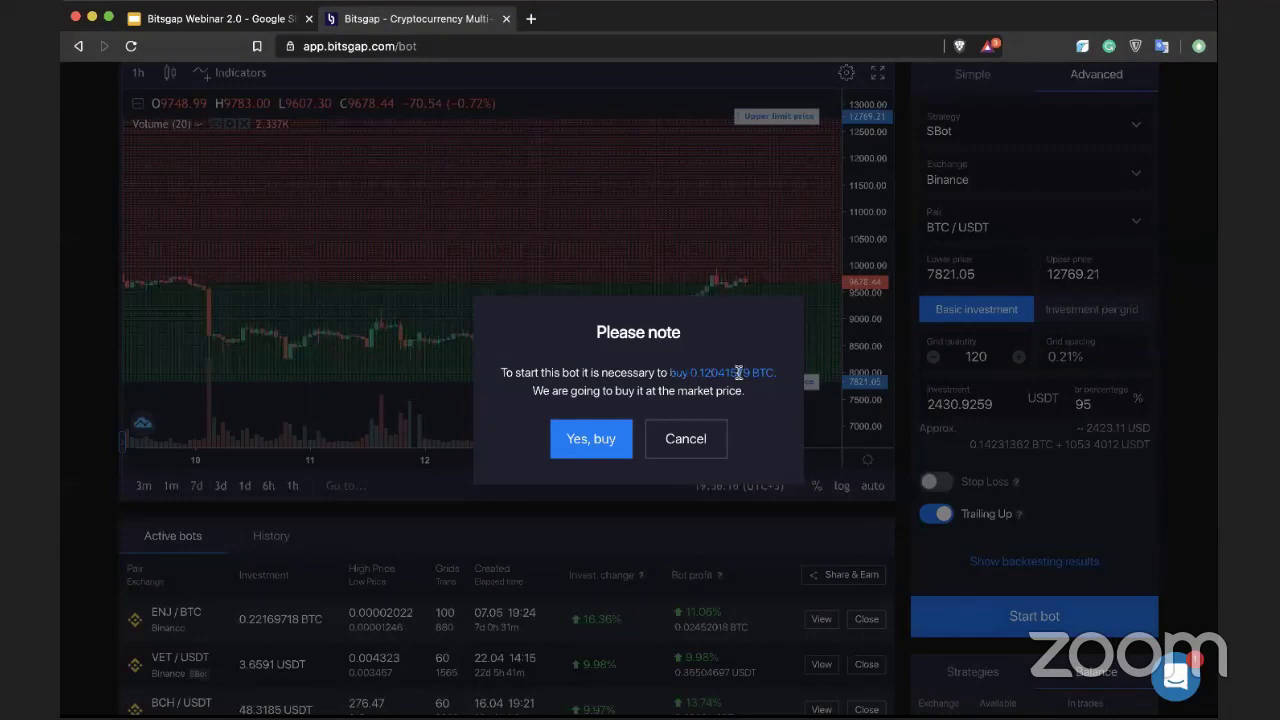
left_click_drag(689, 373, 778, 375)
left_click(766, 398)
left_click_drag(698, 372, 778, 376)
left_click(768, 398)
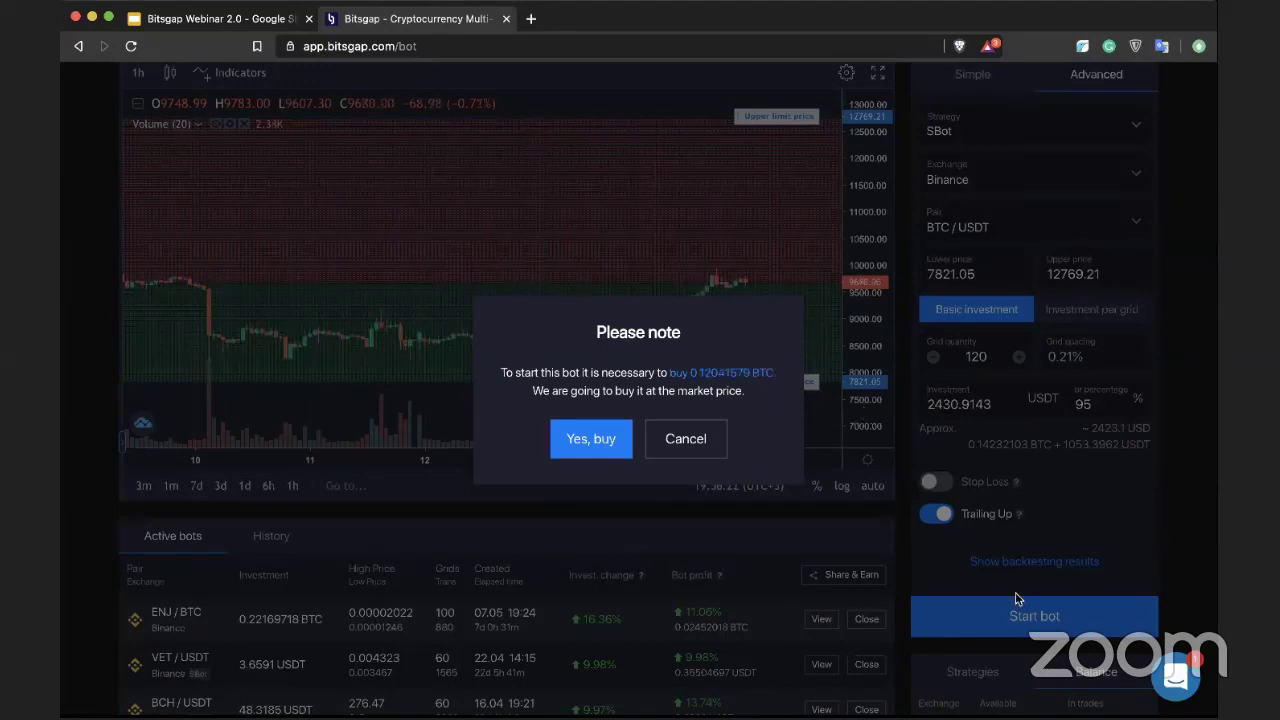
left_click_drag(698, 372, 789, 374)
left_click(768, 398)
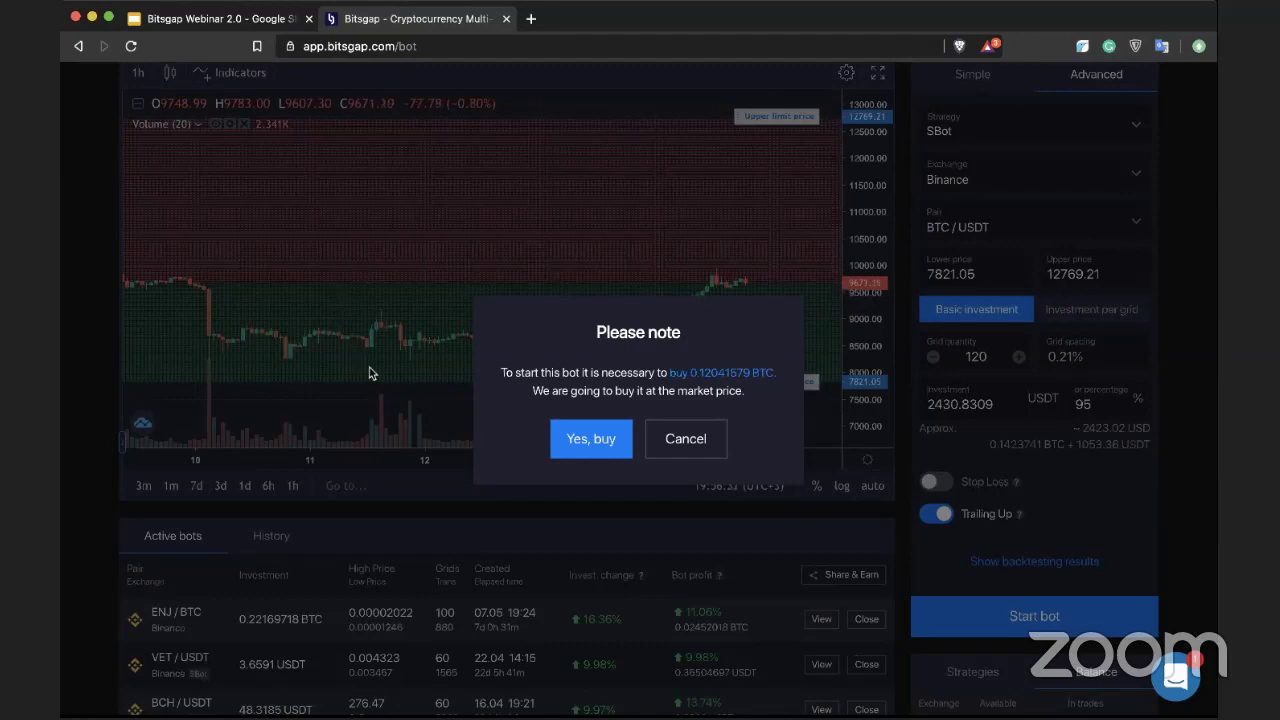
left_click(590, 446)
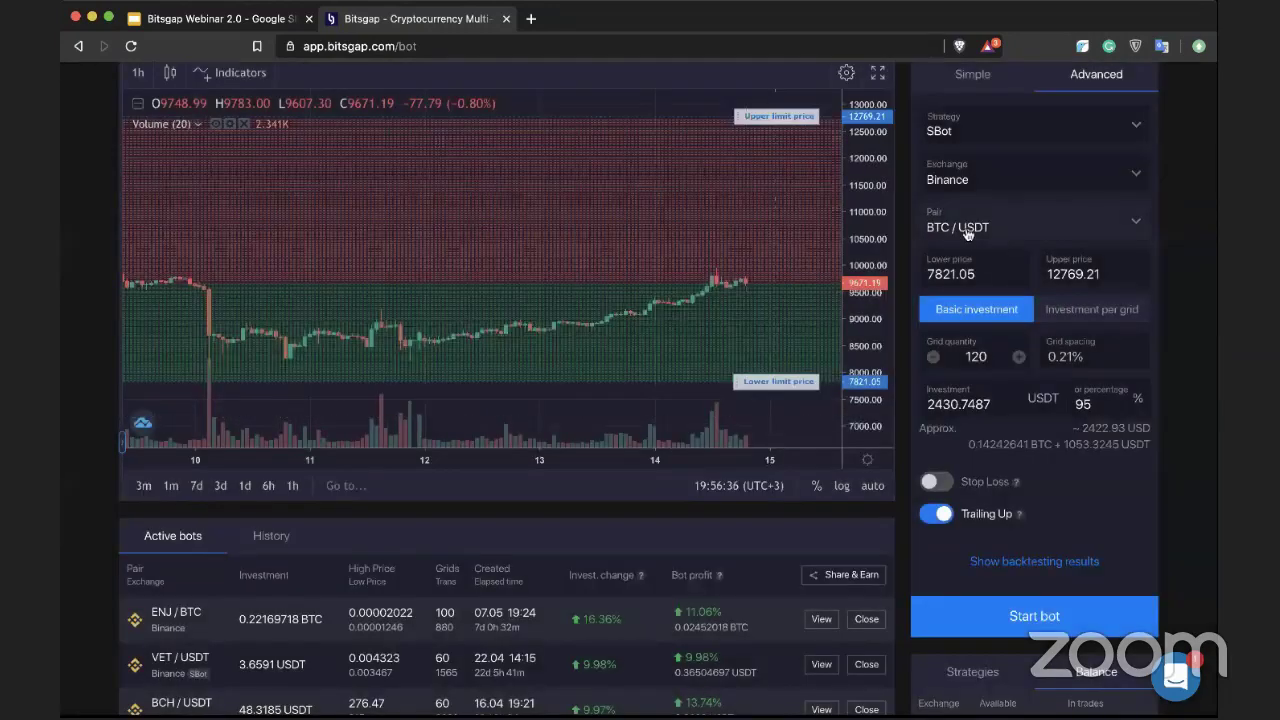
Inspect the new BTC/USDT bot's open orders sorted by side, and close its details
scroll(721, 512, "up", 1)
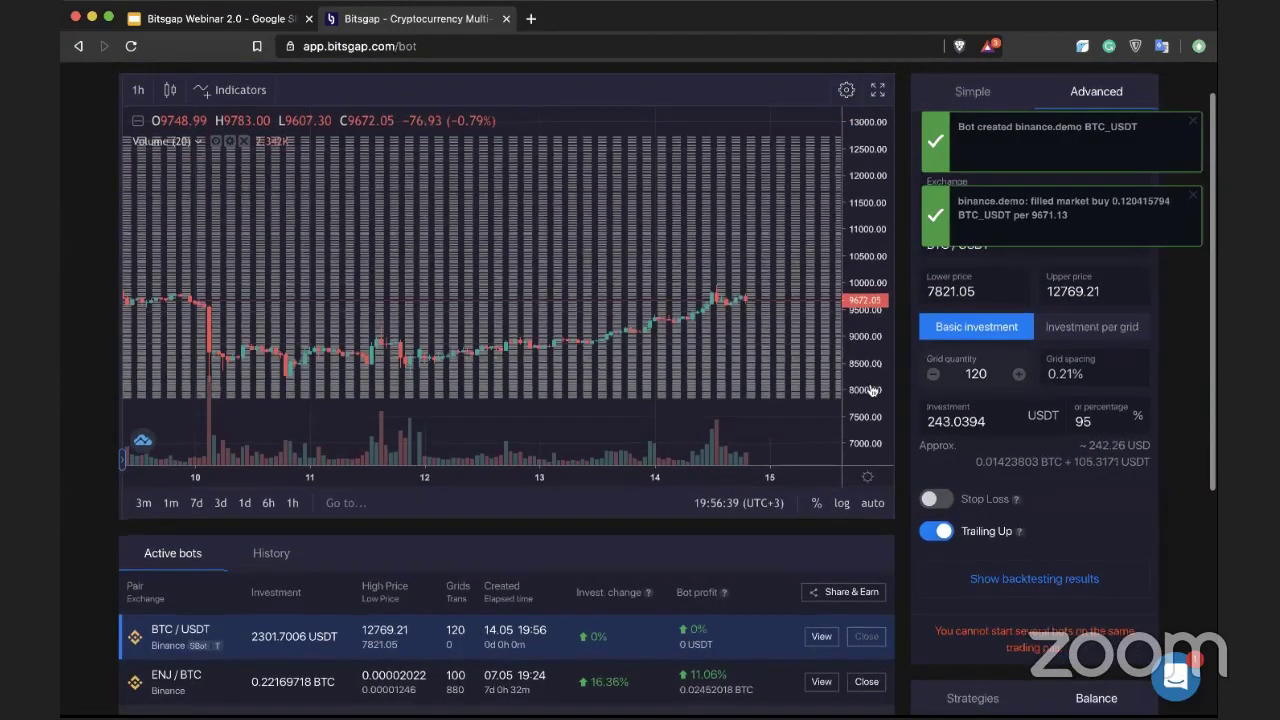
left_click(821, 636)
left_click(470, 290)
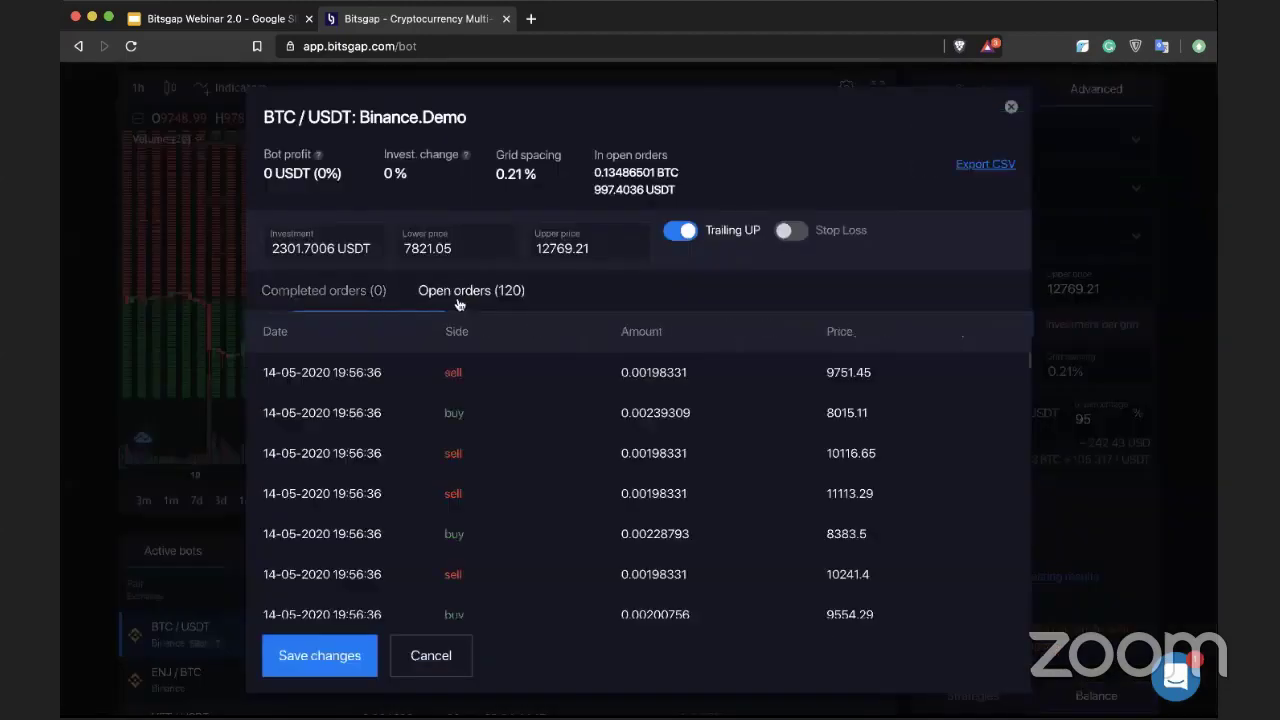
left_click(457, 333)
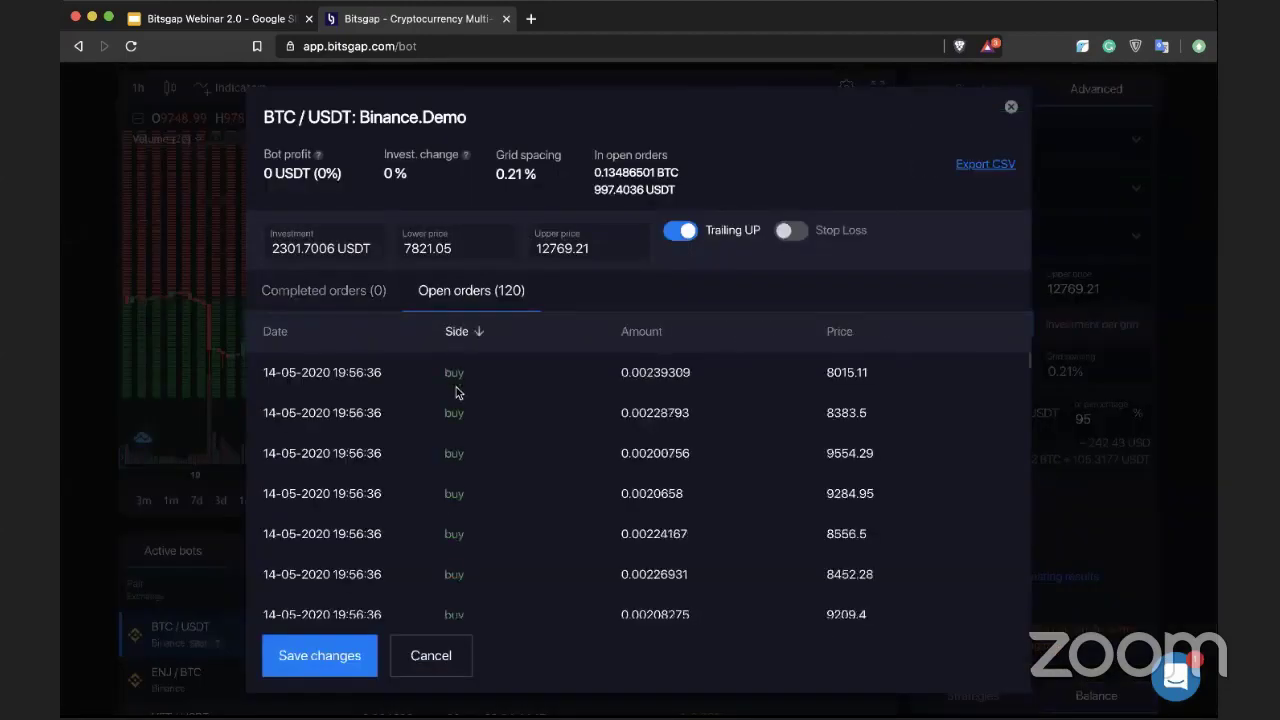
scroll(462, 405, "down", 3)
scroll(462, 405, "down", 10)
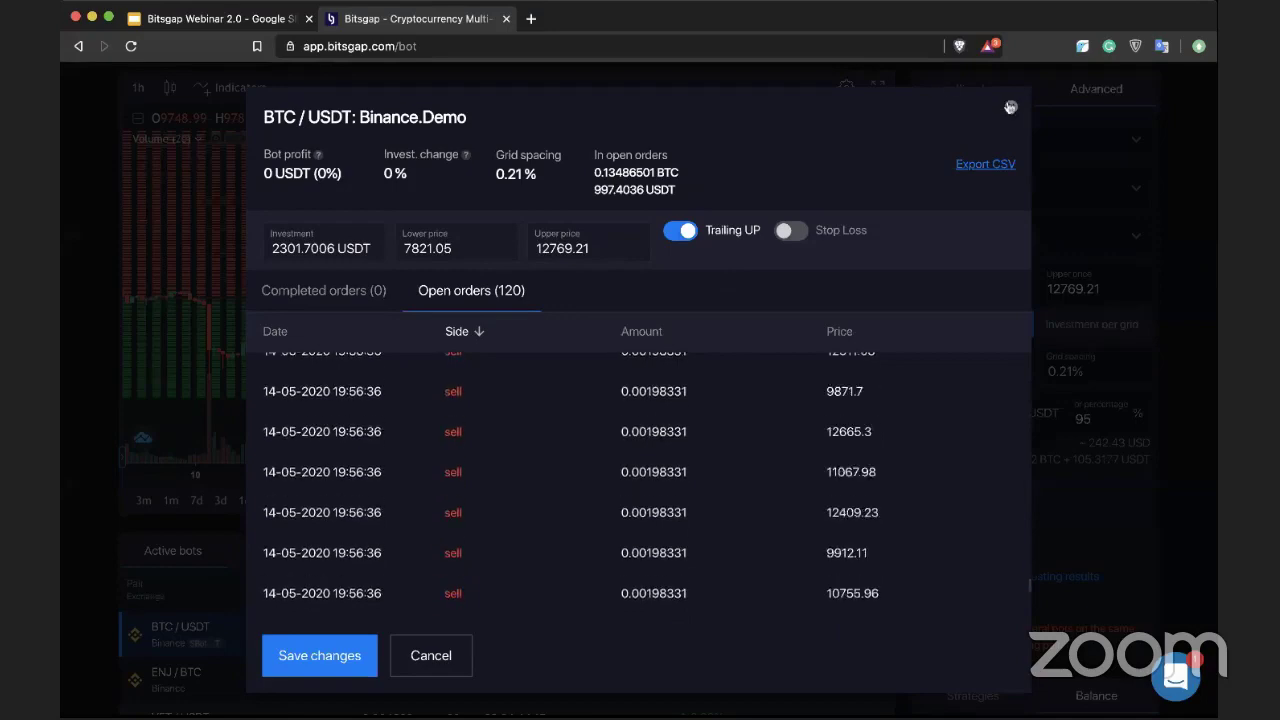
left_click(1011, 107)
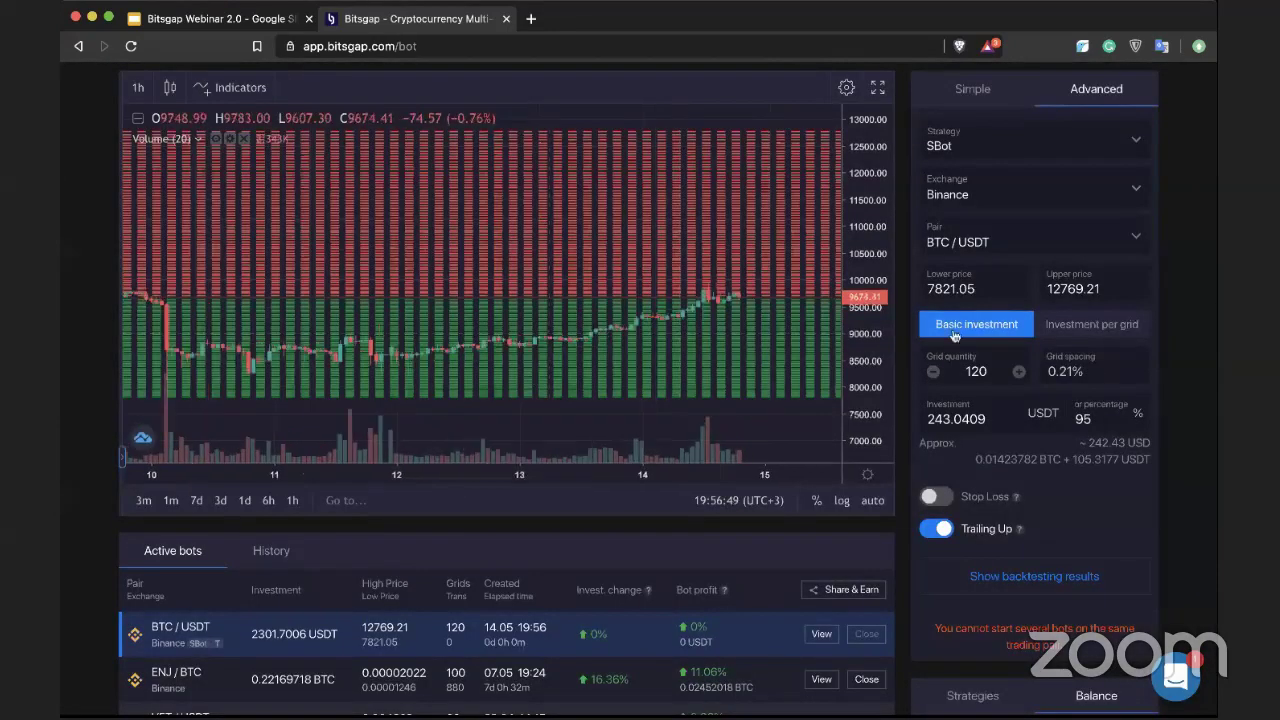
Rescale and shift the BTC/USDT chart to examine the full grid of orders and those nearest the current price
scroll(871, 337, "up", 1)
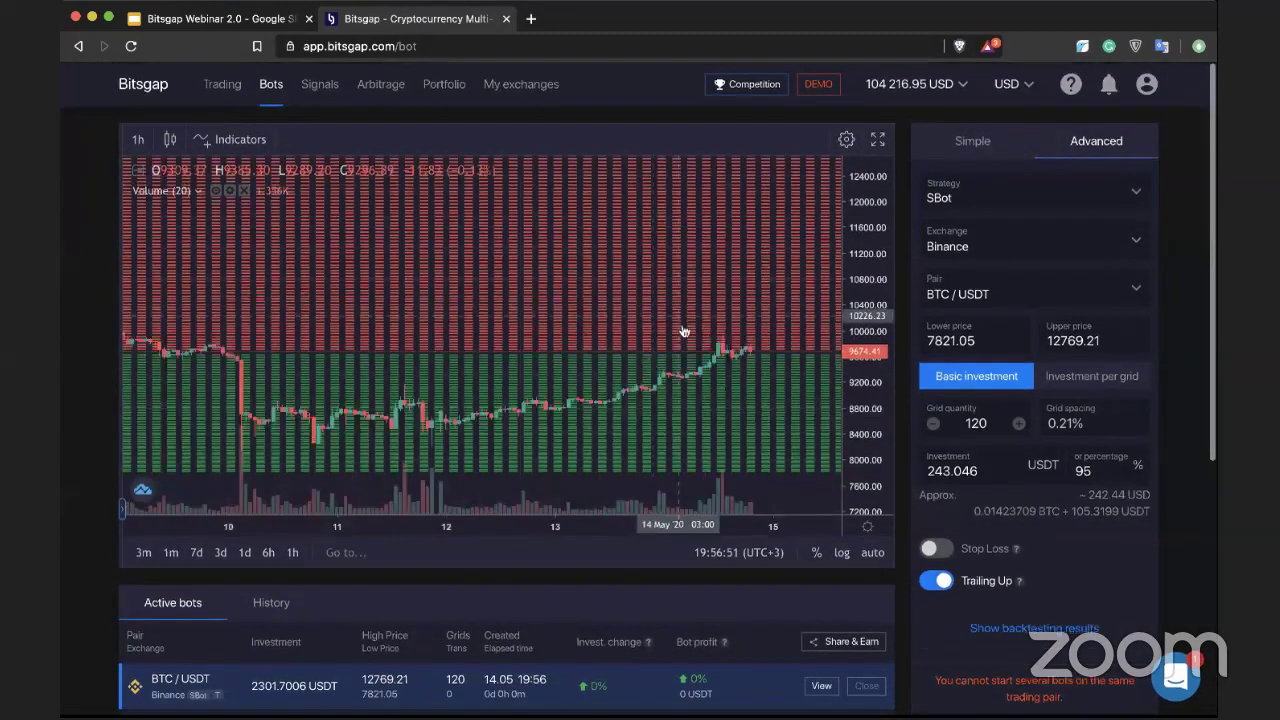
scroll(684, 331, "down", 3)
left_click_drag(871, 261, 879, 430)
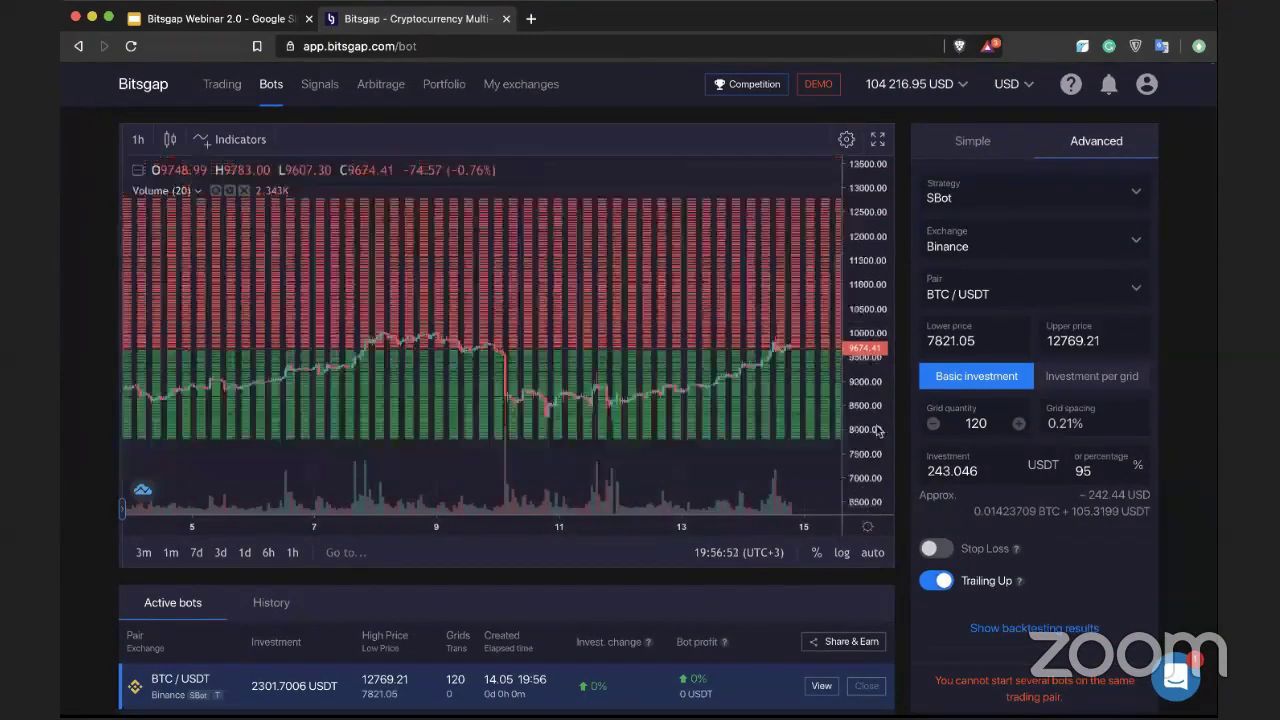
left_click_drag(708, 368, 599, 374)
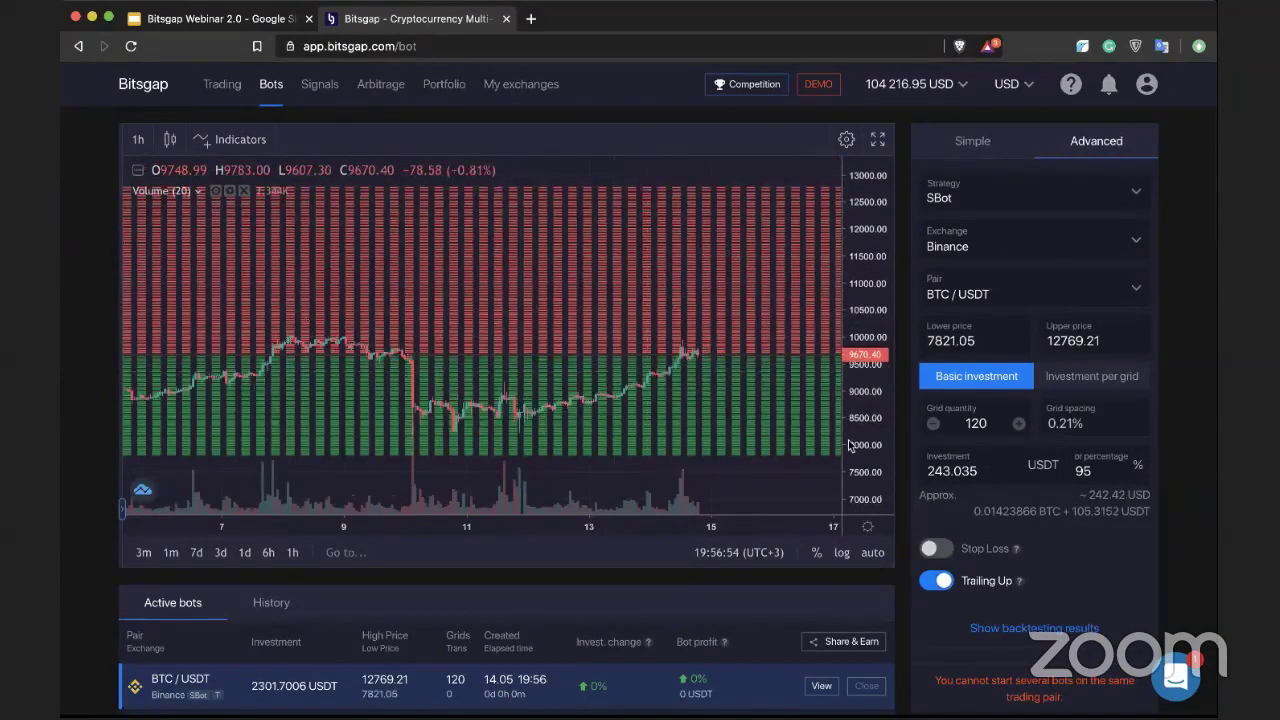
scroll(665, 348, "up", 3)
scroll(665, 348, "up", 2)
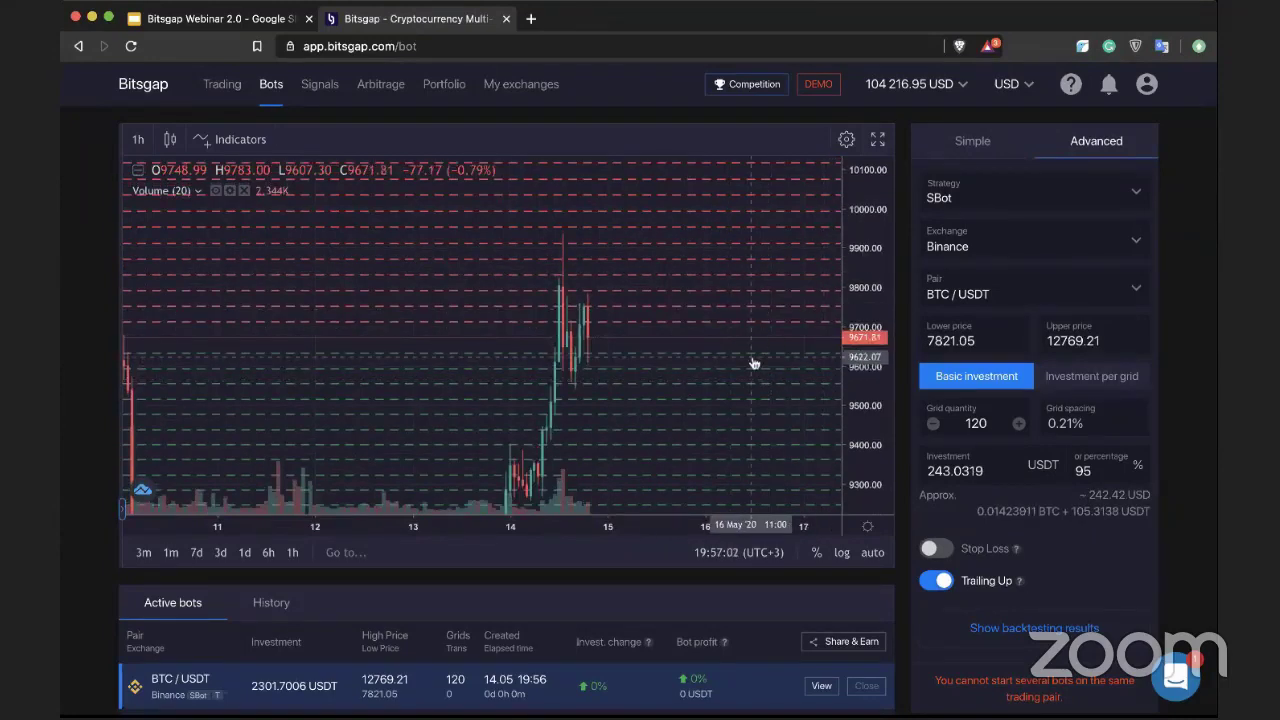
Compress the BTC/USDT price scale to compare the spread of grid levels, pointing out the grid quantity
left_click_drag(870, 252, 869, 438)
left_click_drag(995, 424, 979, 421)
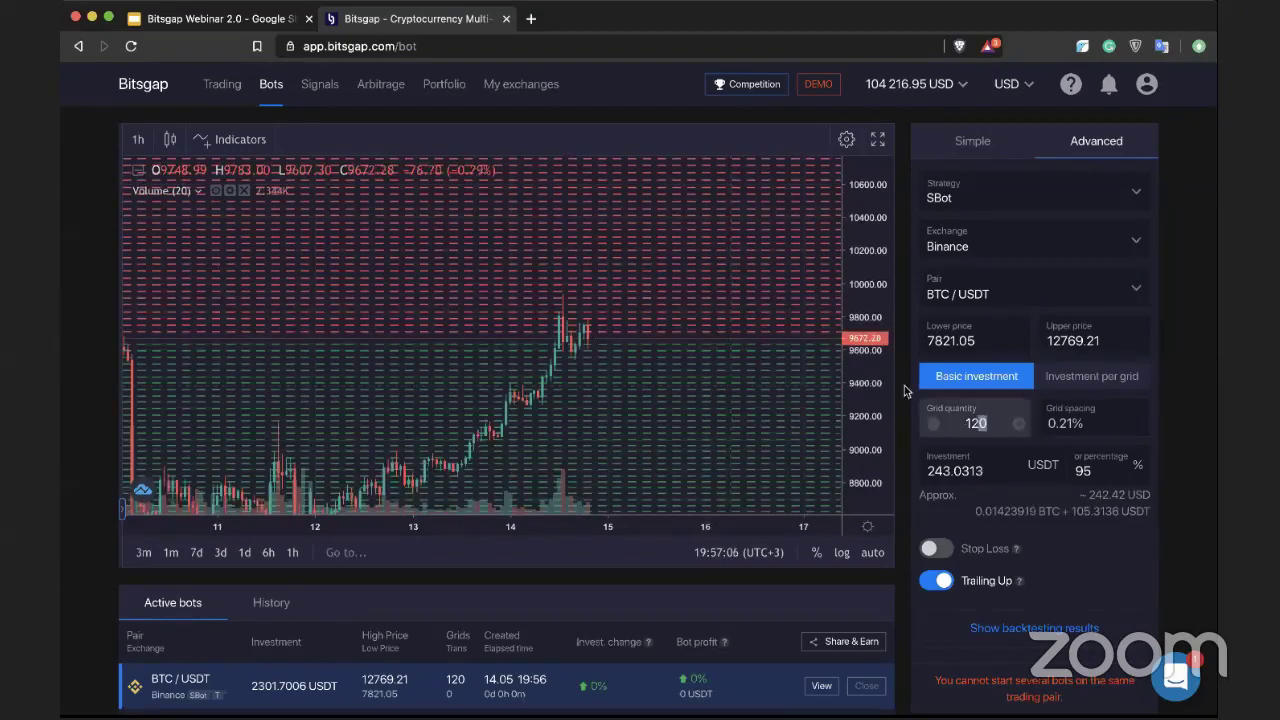
left_click(876, 221)
left_click_drag(876, 221, 663, 464)
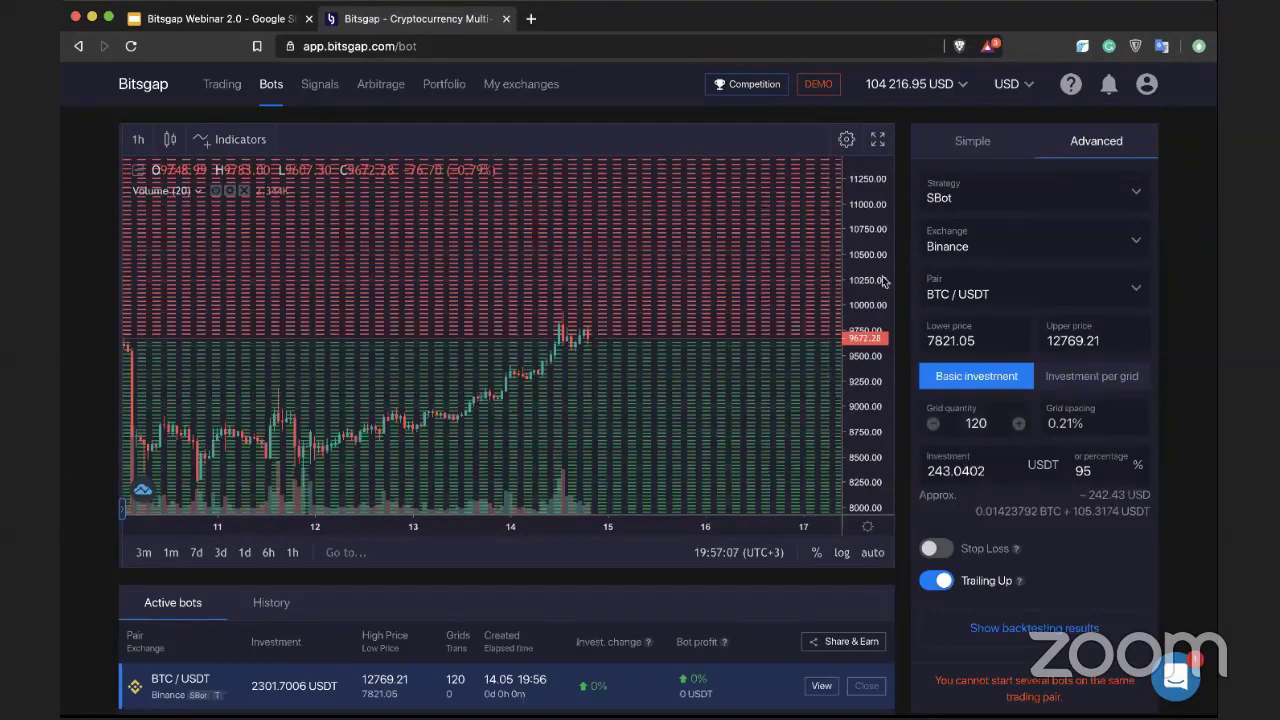
left_click_drag(883, 282, 579, 410)
left_click_drag(866, 379, 864, 302)
left_click_drag(598, 425, 604, 424)
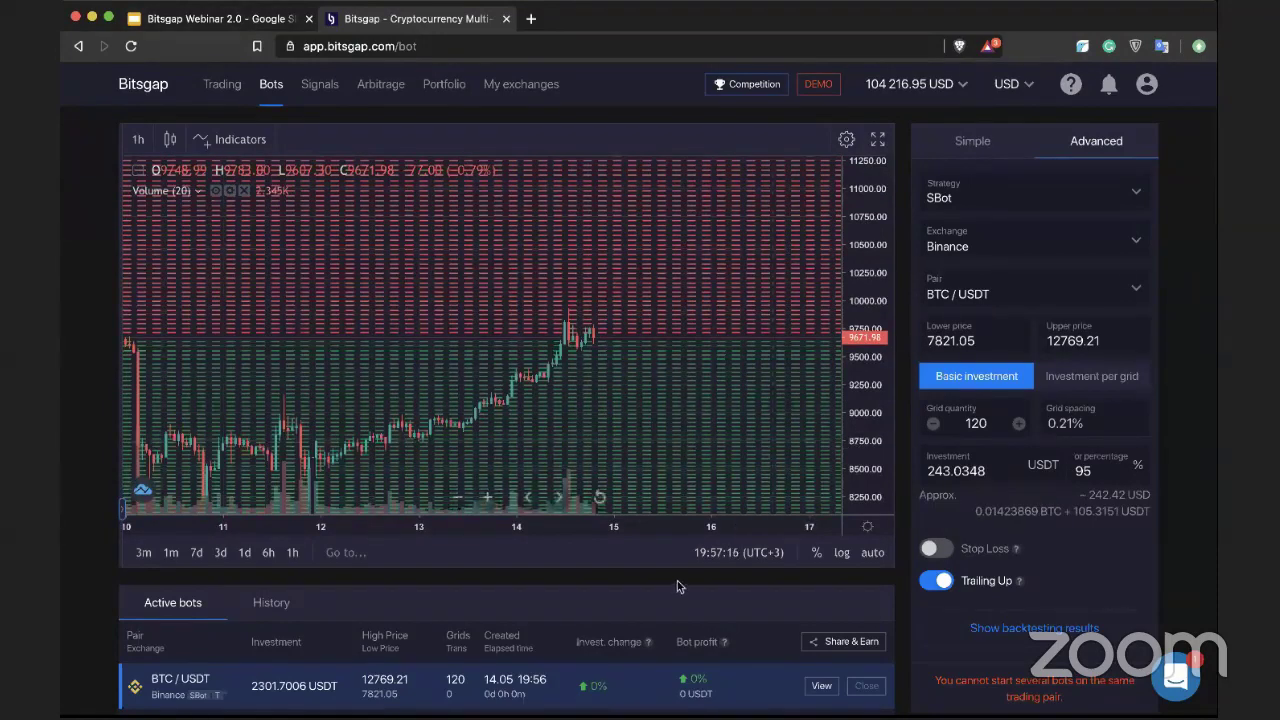
Load the DATA/BTC strategy from the monthly backtest strategies and bring its grid into view on the chart
scroll(677, 587, "down", 1)
scroll(680, 587, "down", 4)
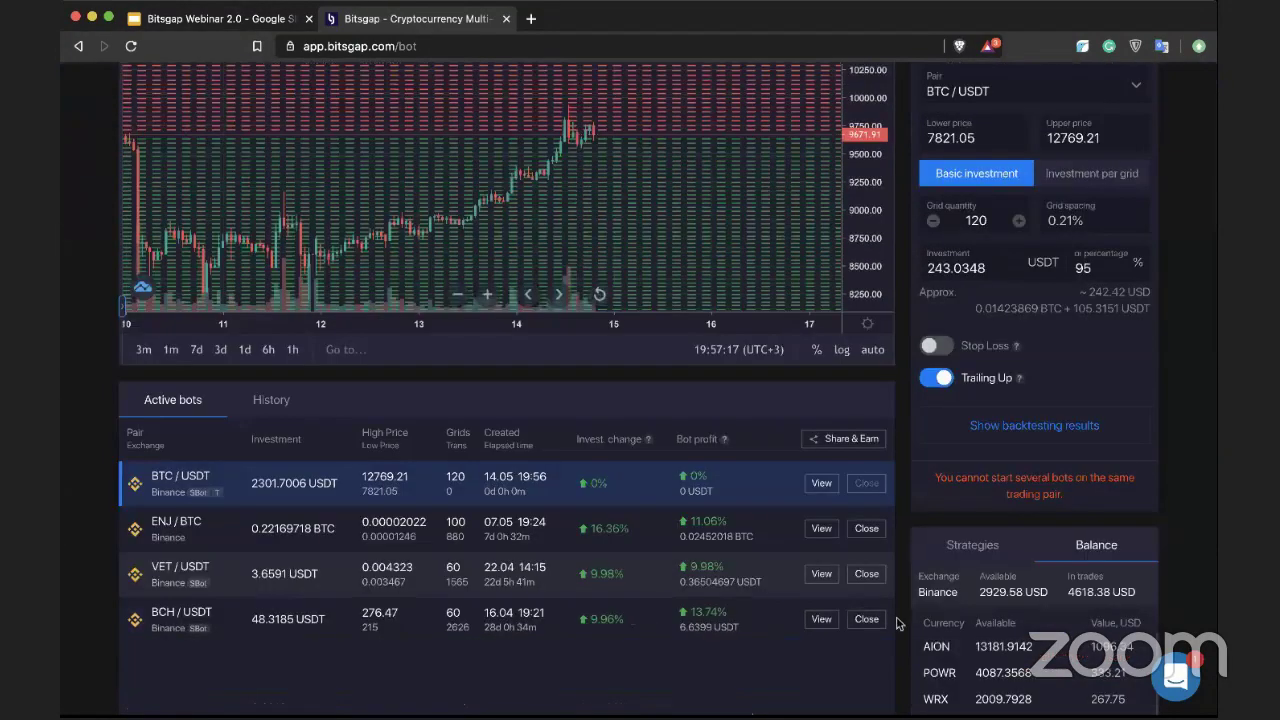
left_click(979, 336)
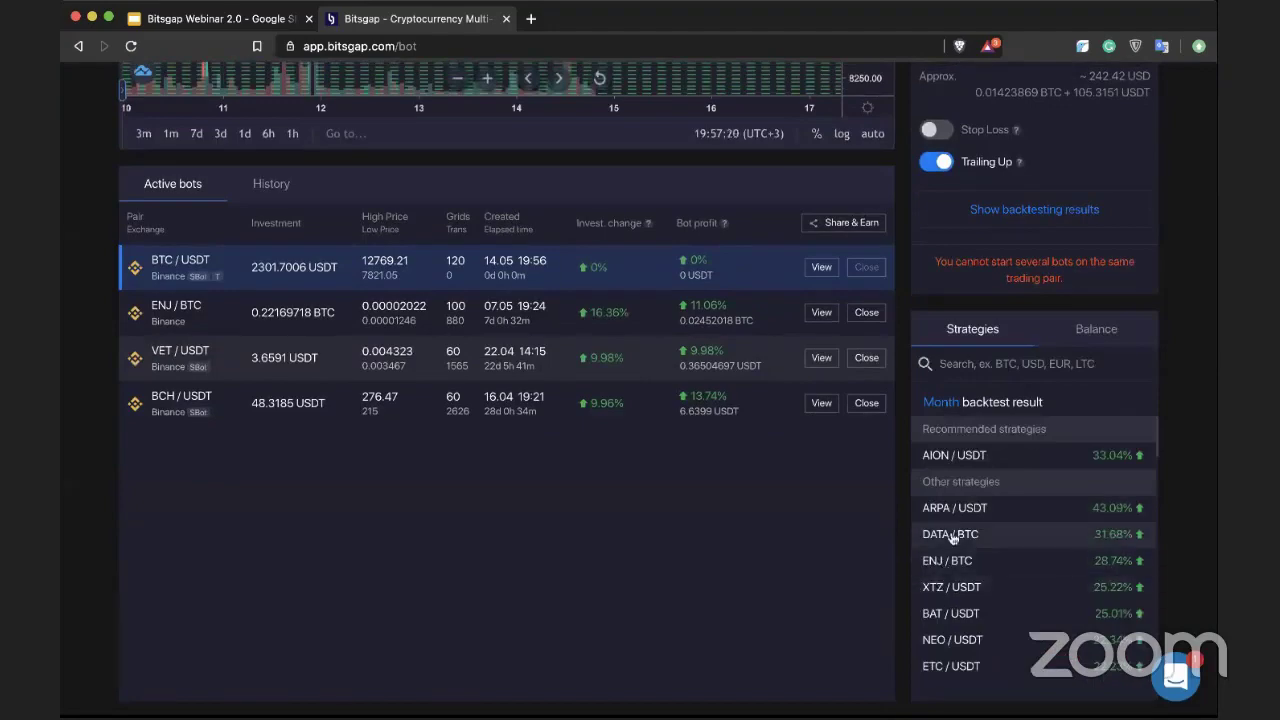
left_click(960, 535)
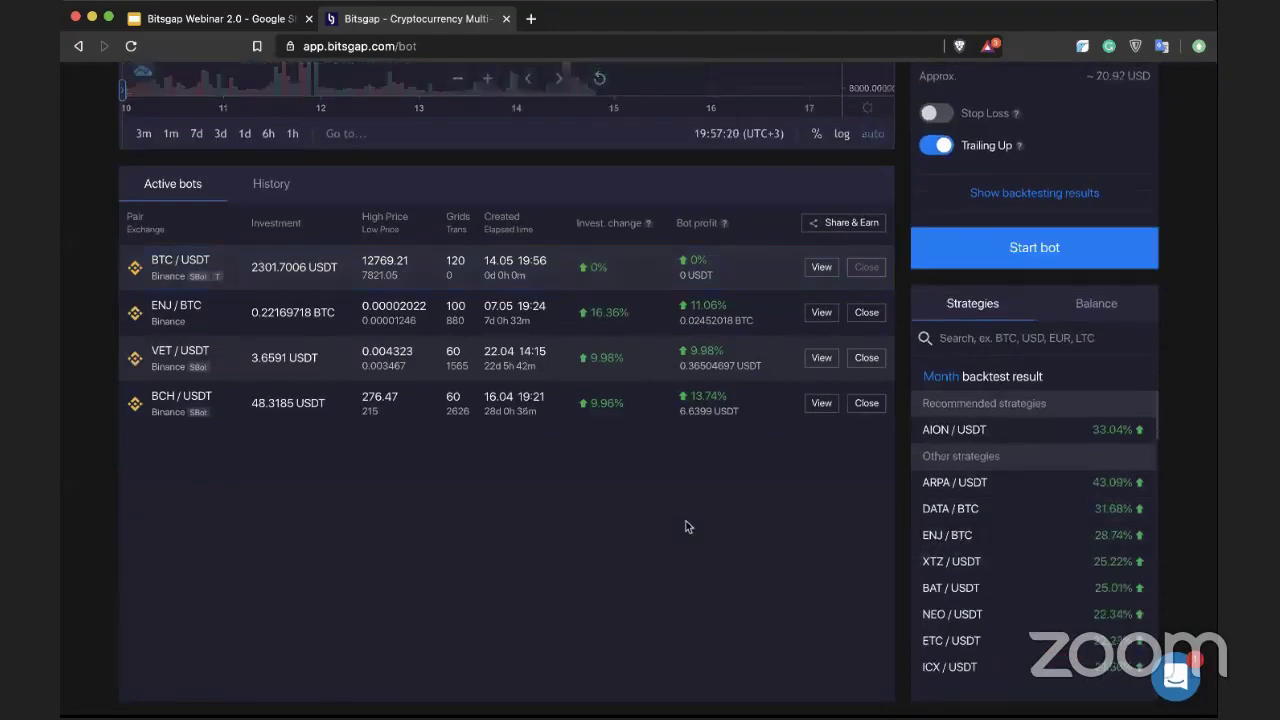
scroll(686, 526, "up", 3)
scroll(686, 524, "up", 5)
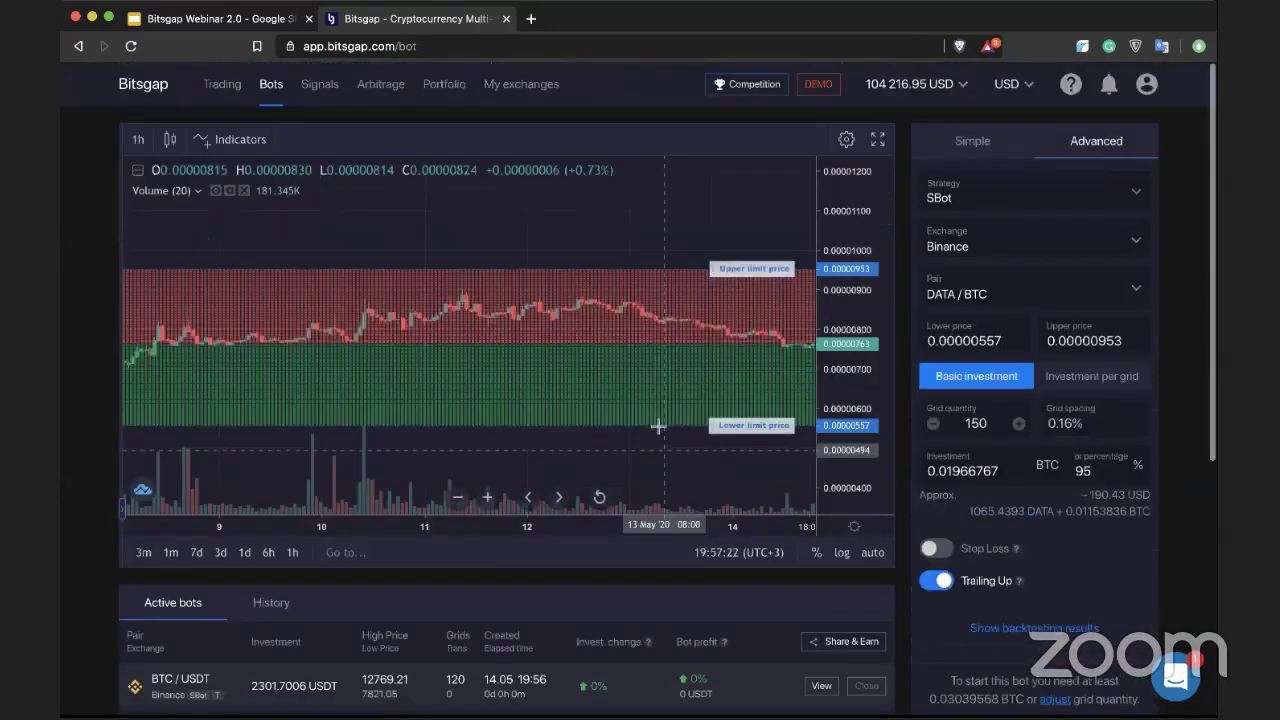
Examine the DATA/BTC price history from mid-March to mid-May against the bot's upper and lower limit prices
scroll(658, 427, "down", 5)
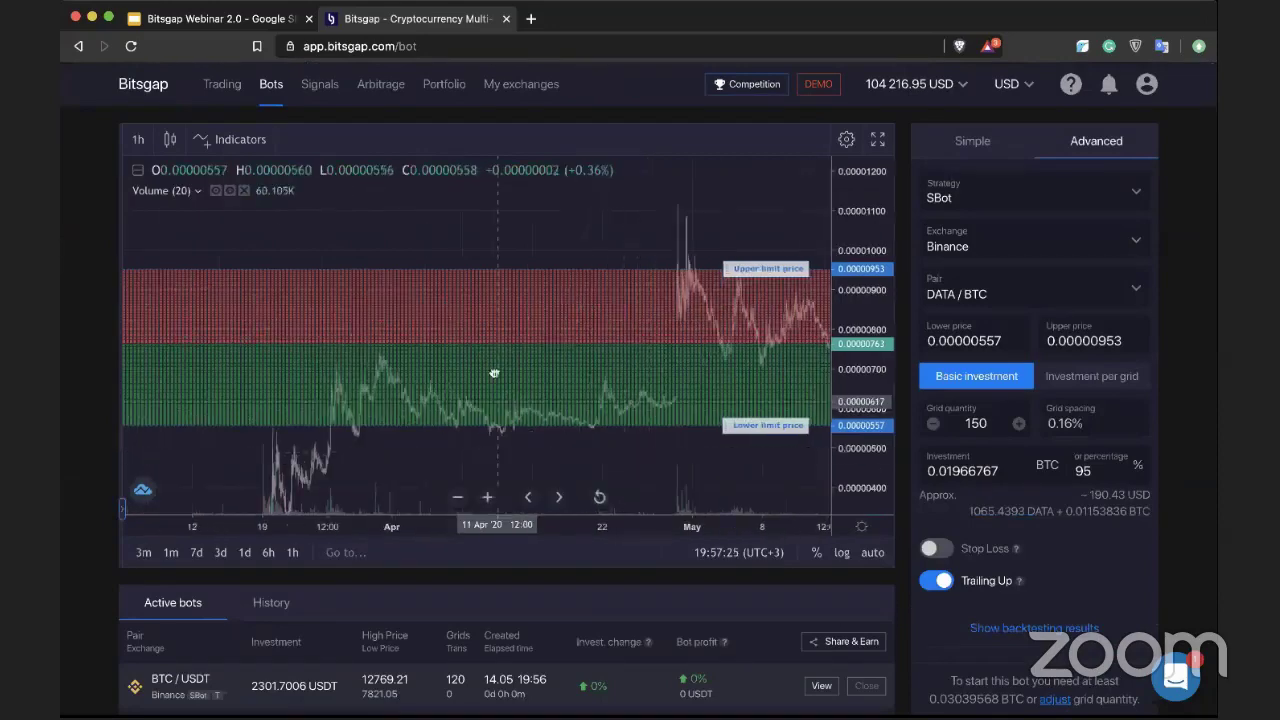
left_click_drag(494, 373, 498, 291)
left_click_drag(869, 212, 866, 360)
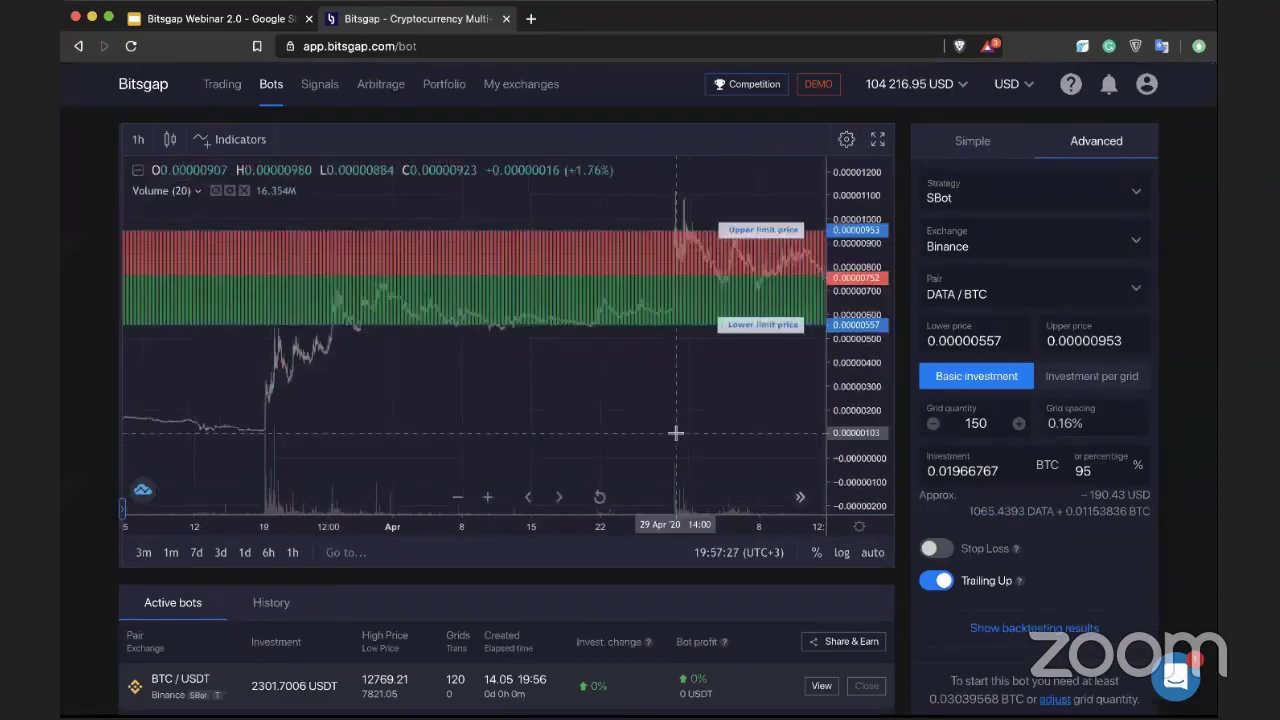
left_click_drag(607, 420, 461, 458)
scroll(478, 402, "up", 3)
left_click_drag(847, 450, 806, 321)
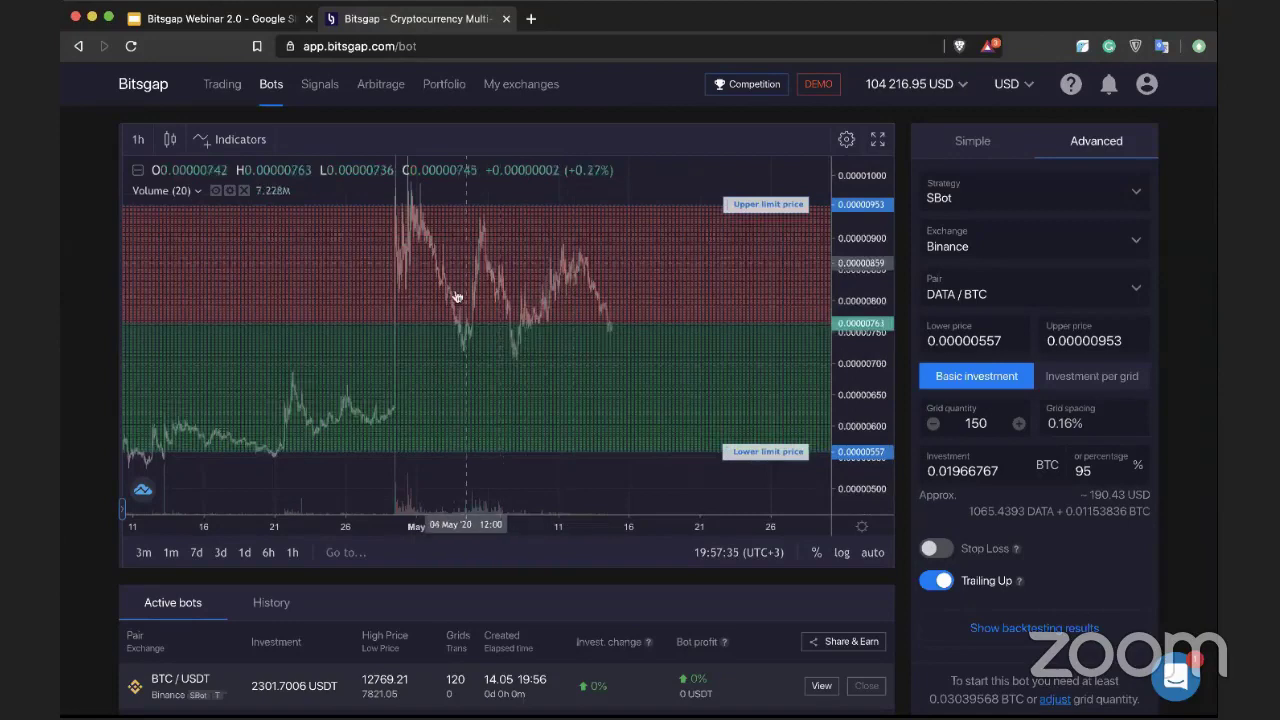
Compare the April trading range and the May price swings on DATA/BTC with the grid's sell and buy zones
scroll(470, 362, "down", 5)
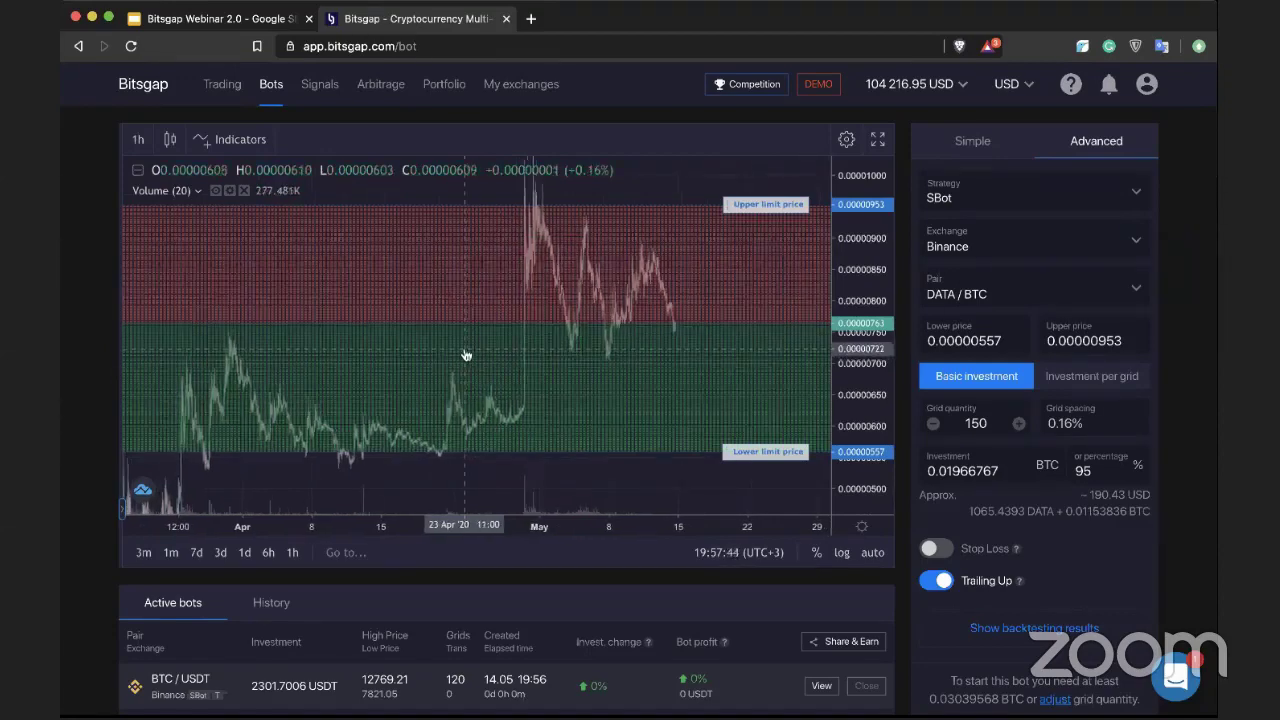
left_click_drag(420, 343, 520, 340)
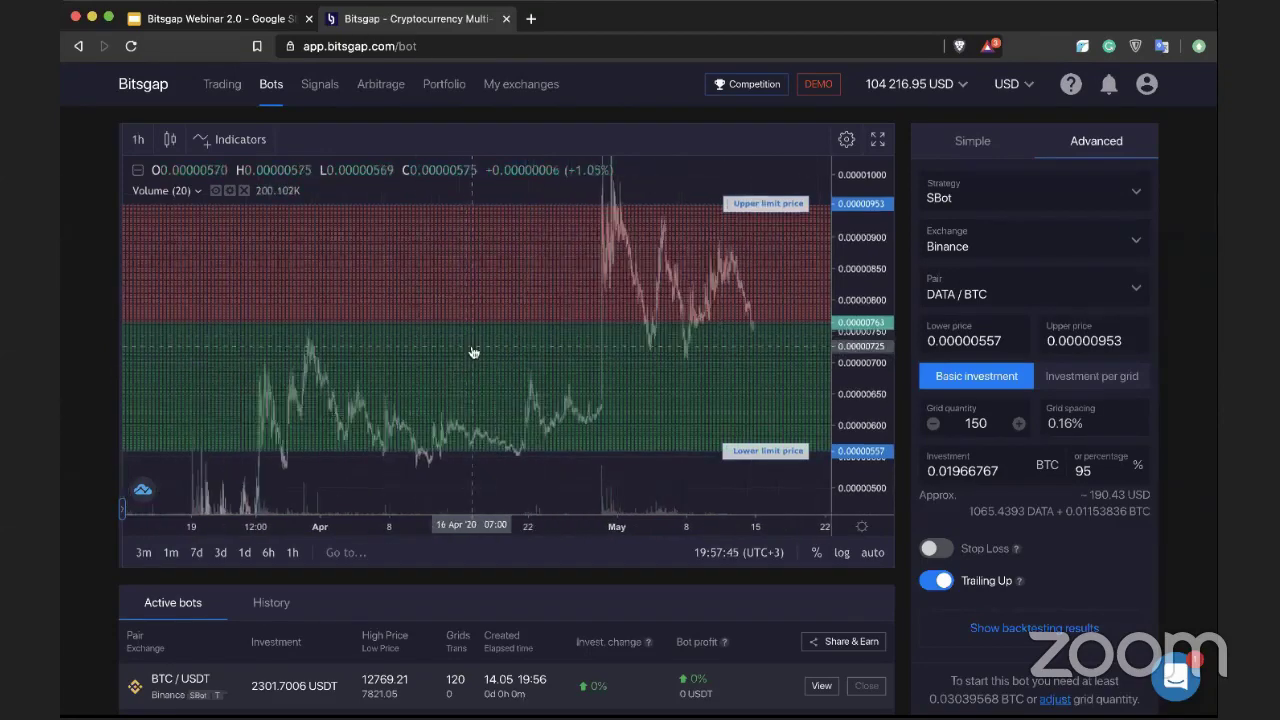
left_click_drag(890, 225, 840, 441)
left_click_drag(360, 333, 398, 333)
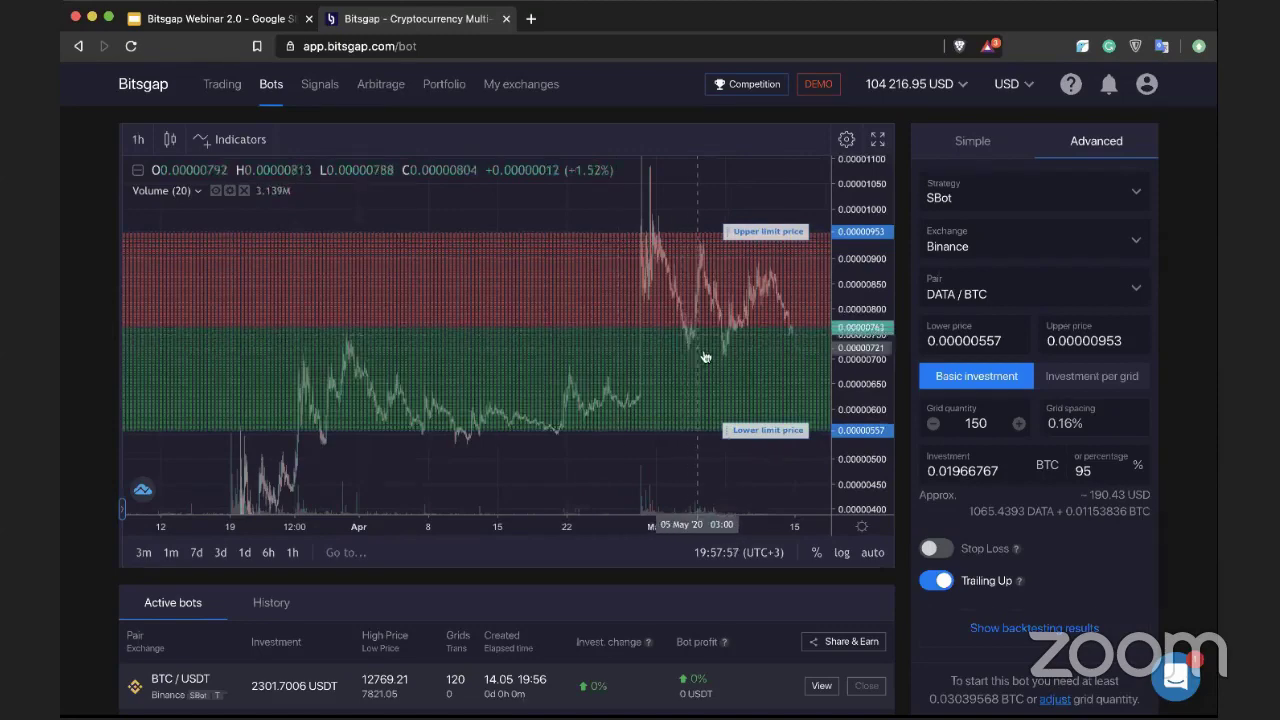
left_click_drag(876, 389, 839, 222)
scroll(706, 355, "up", 2)
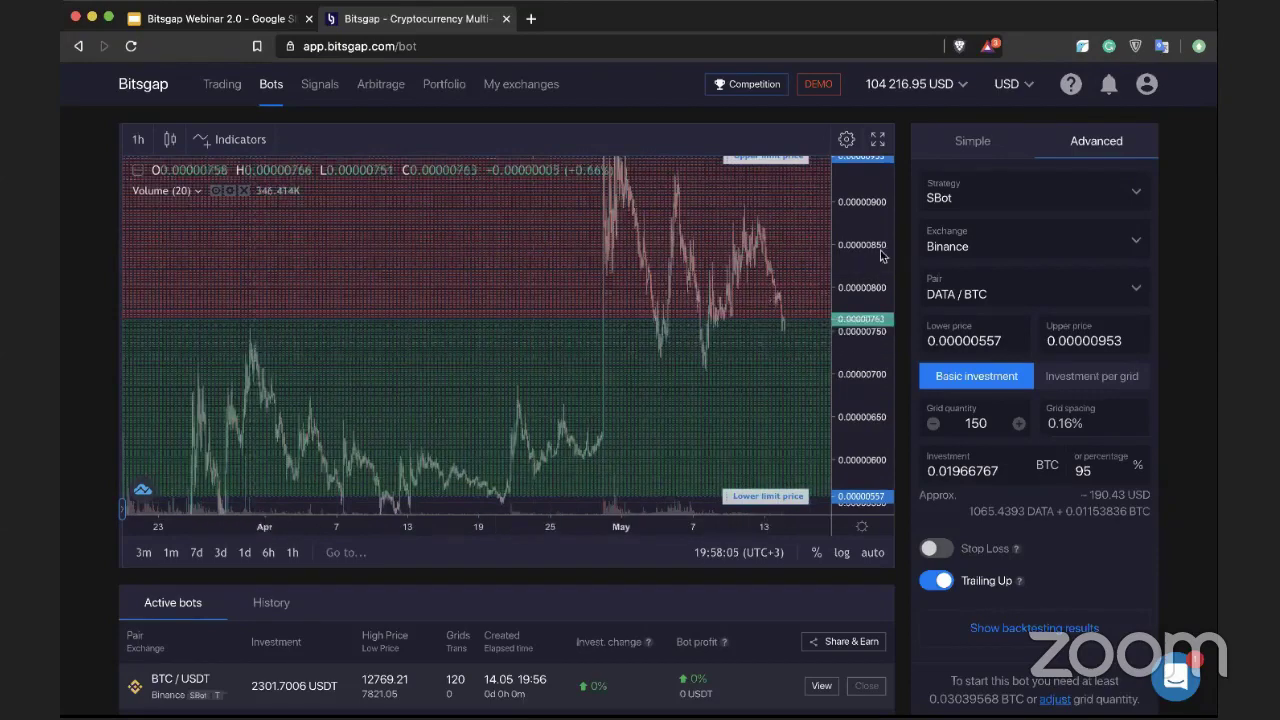
left_click_drag(876, 250, 510, 325)
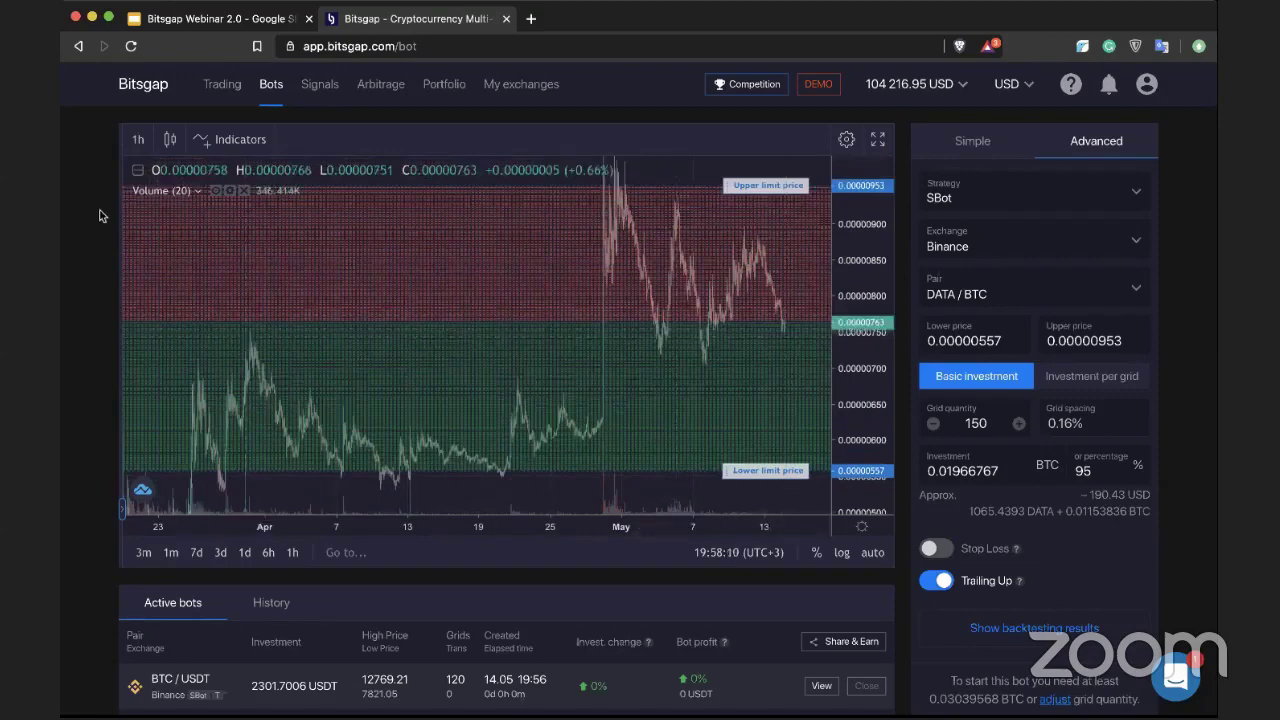
left_click_drag(862, 254, 862, 300)
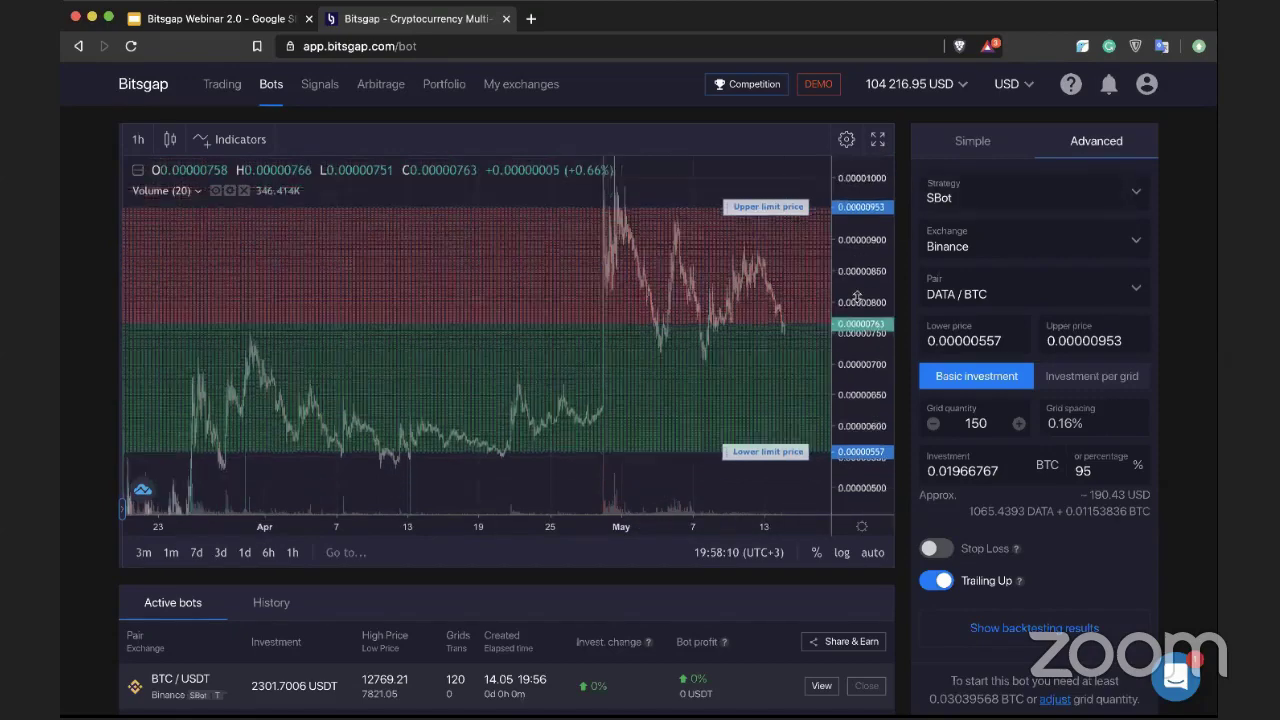
scroll(847, 252, "down", 2)
left_click_drag(847, 252, 842, 293)
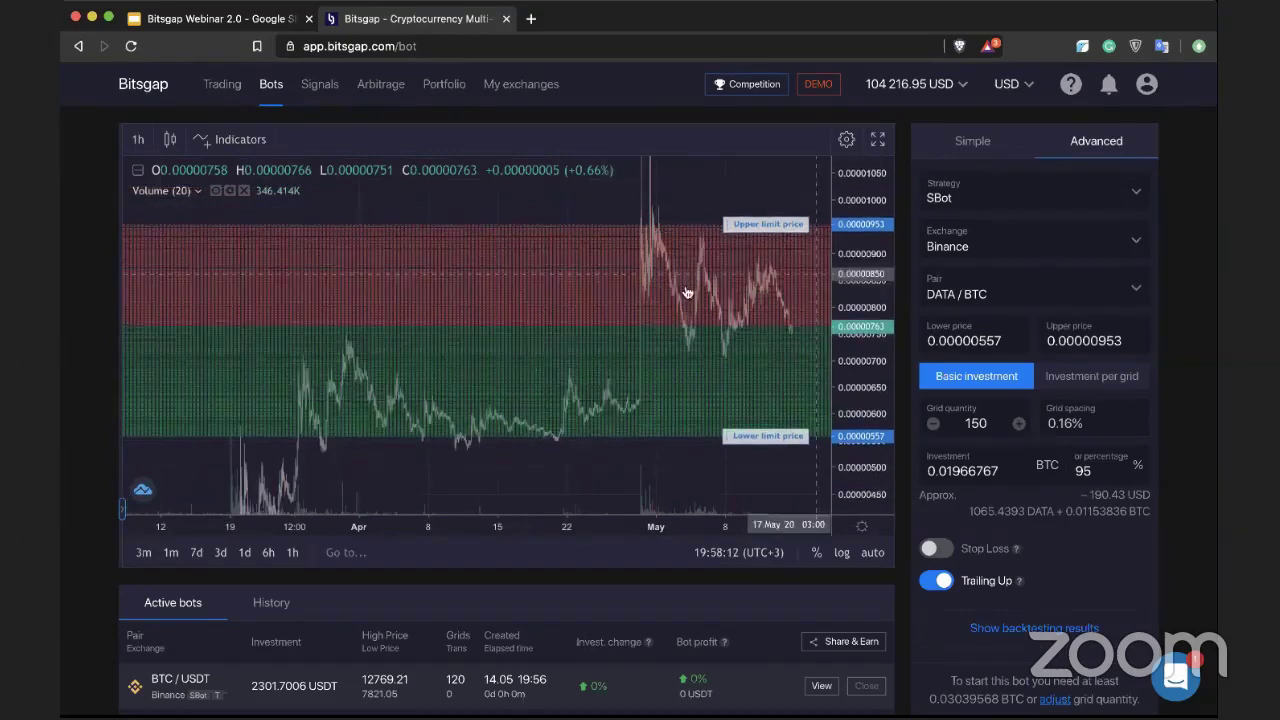
Raise the DATA/BTC grid's lower limit price to 0.0000069 on the chart
left_click_drag(549, 200, 391, 209)
left_click_drag(731, 444, 720, 374)
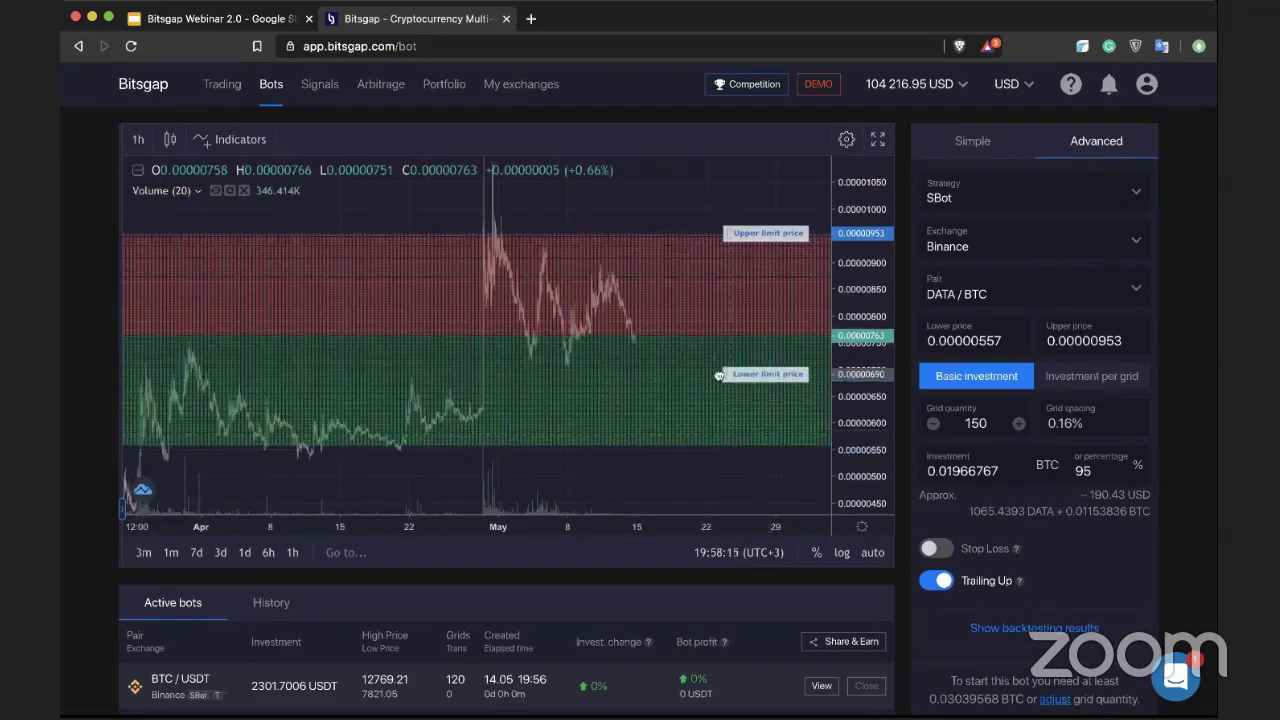
left_click_drag(846, 450, 873, 327)
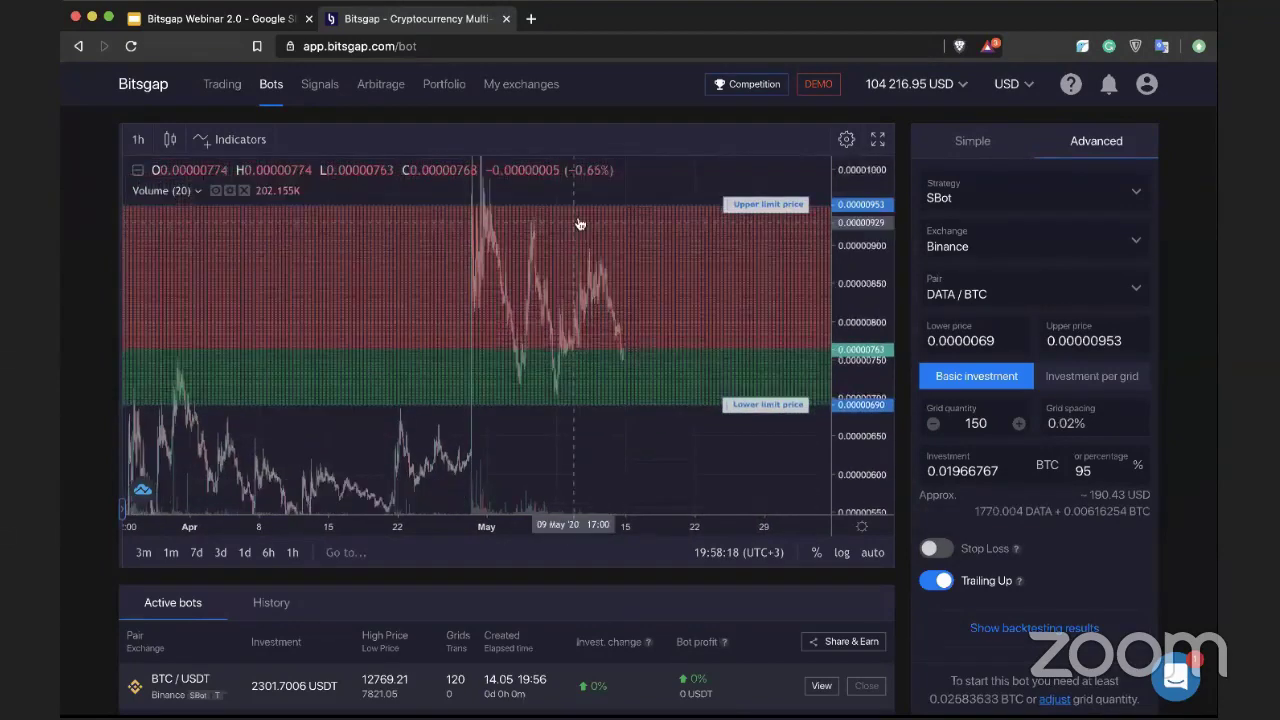
Draw a horizontal line across the DATA/BTC chart in the buy zone at about 0.00000744
left_click_drag(580, 223, 571, 241)
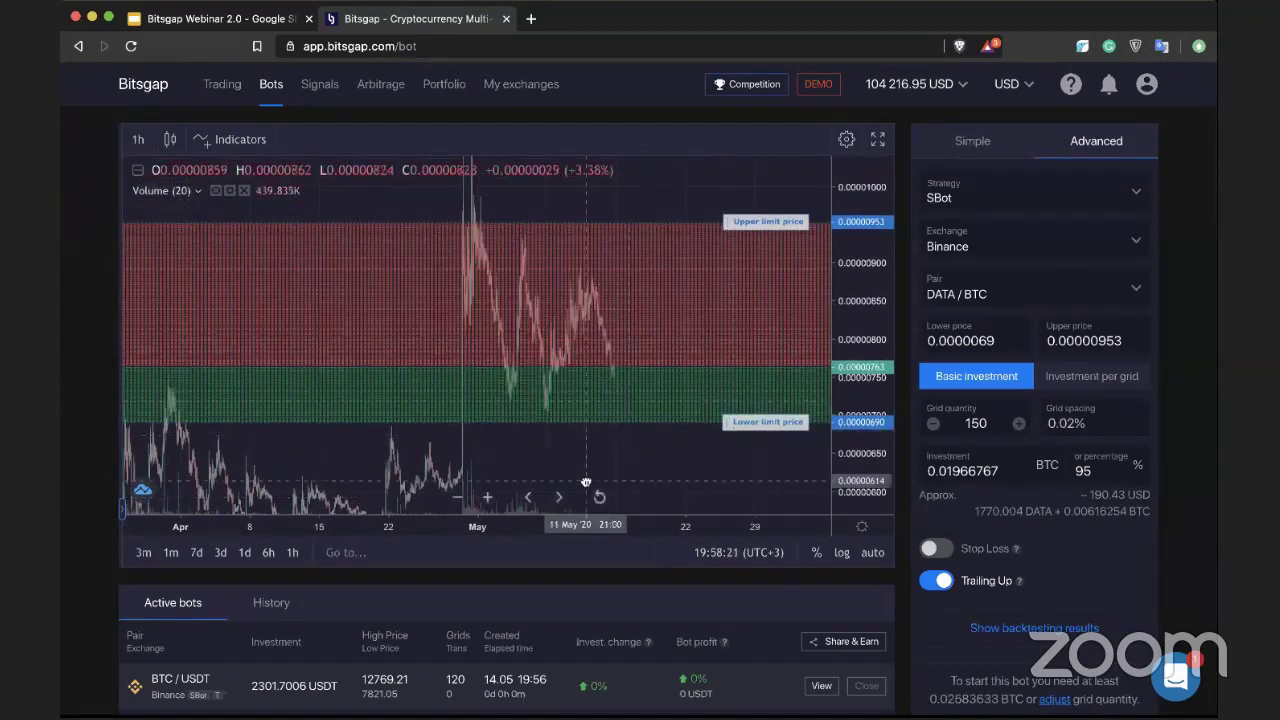
left_click_drag(643, 467, 618, 486)
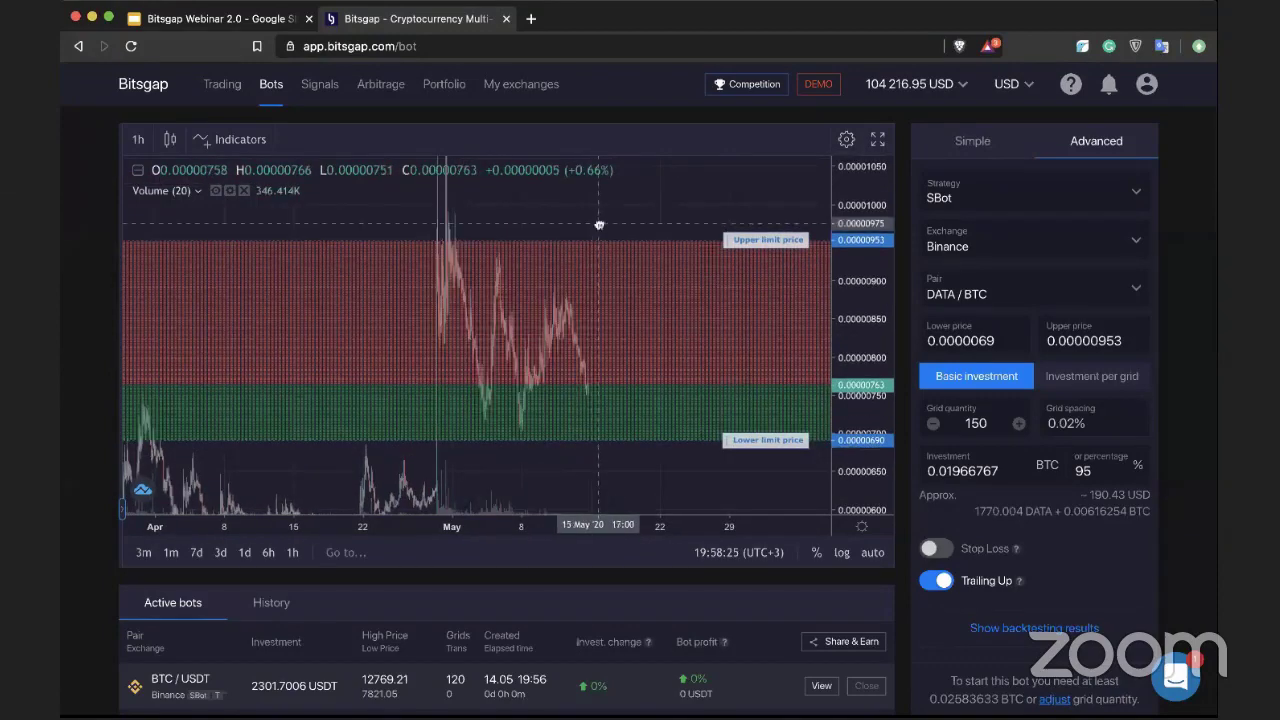
mouse_move(599, 225)
left_mouse_down()
mouse_move(631, 224)
mouse_move(615, 219)
left_mouse_up()
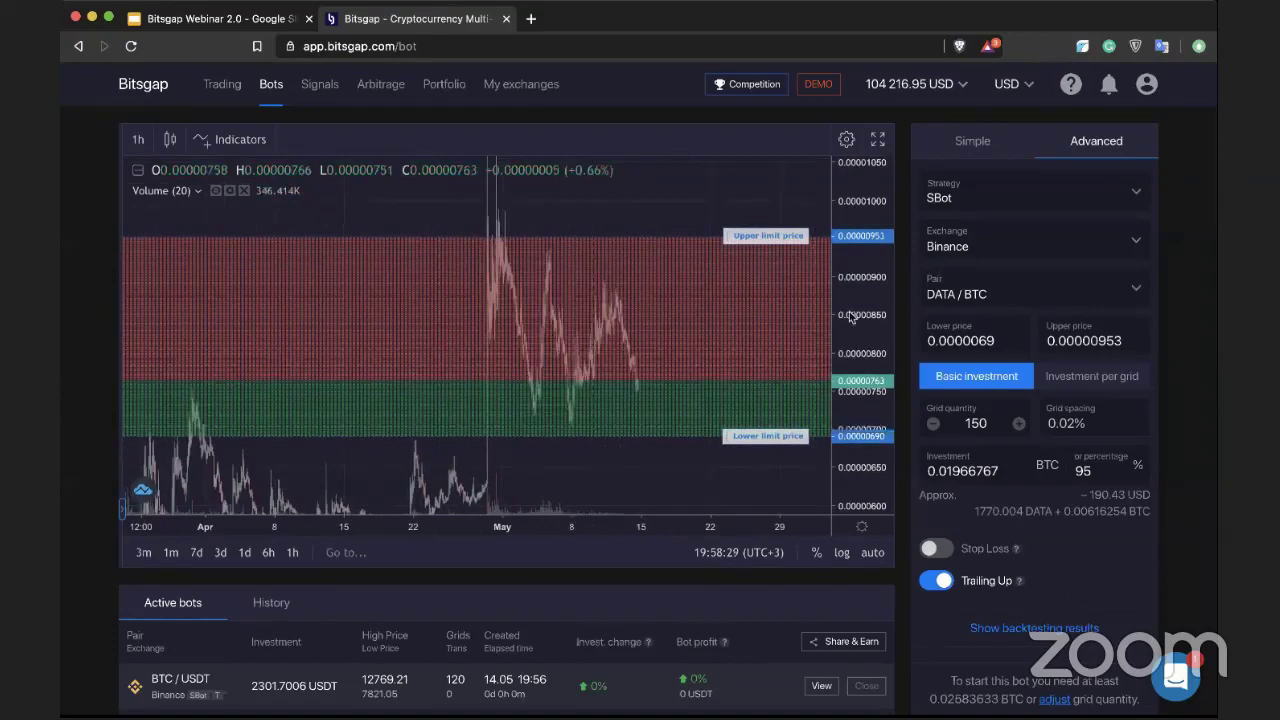
left_click_drag(851, 317, 851, 331)
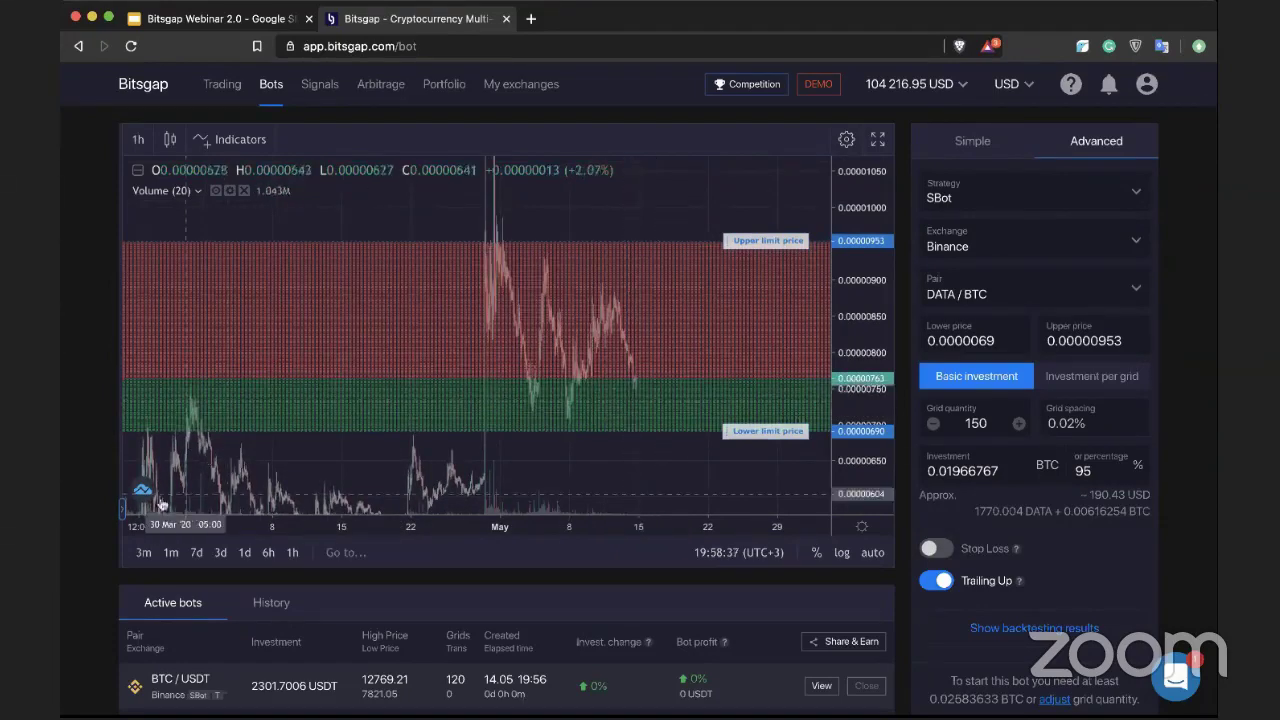
left_click(123, 510)
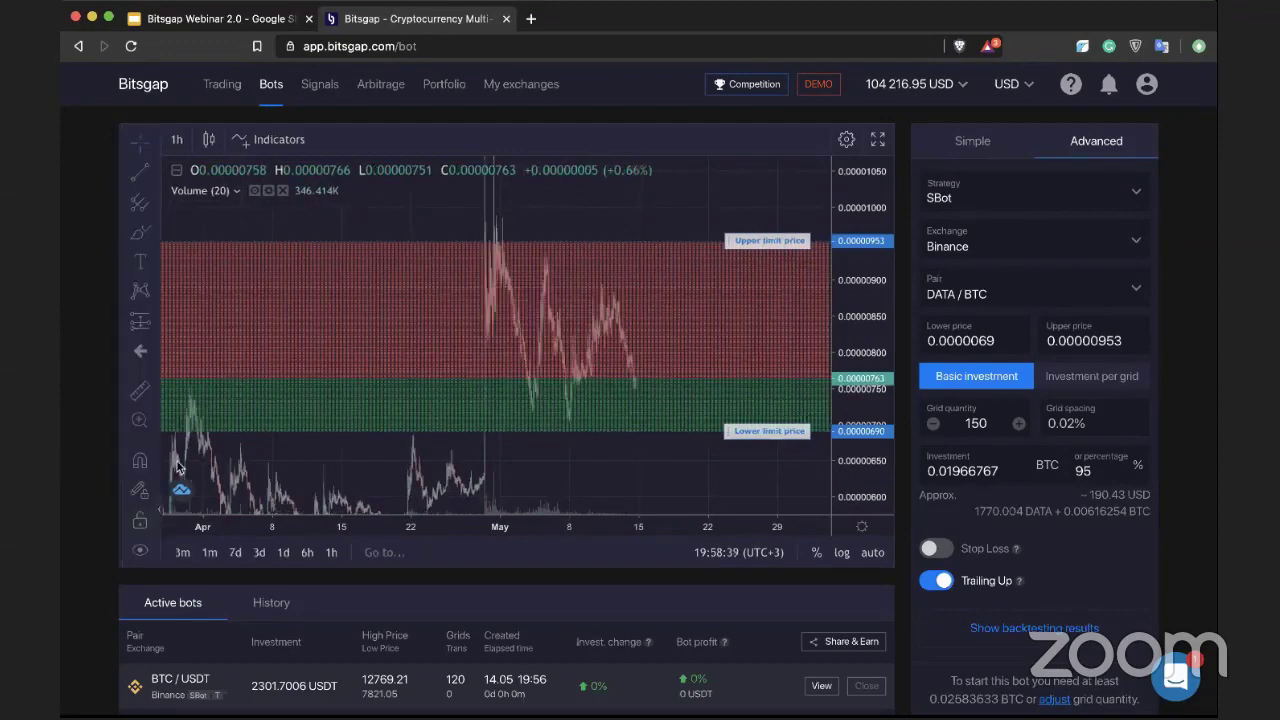
left_click(156, 172)
left_click(233, 247)
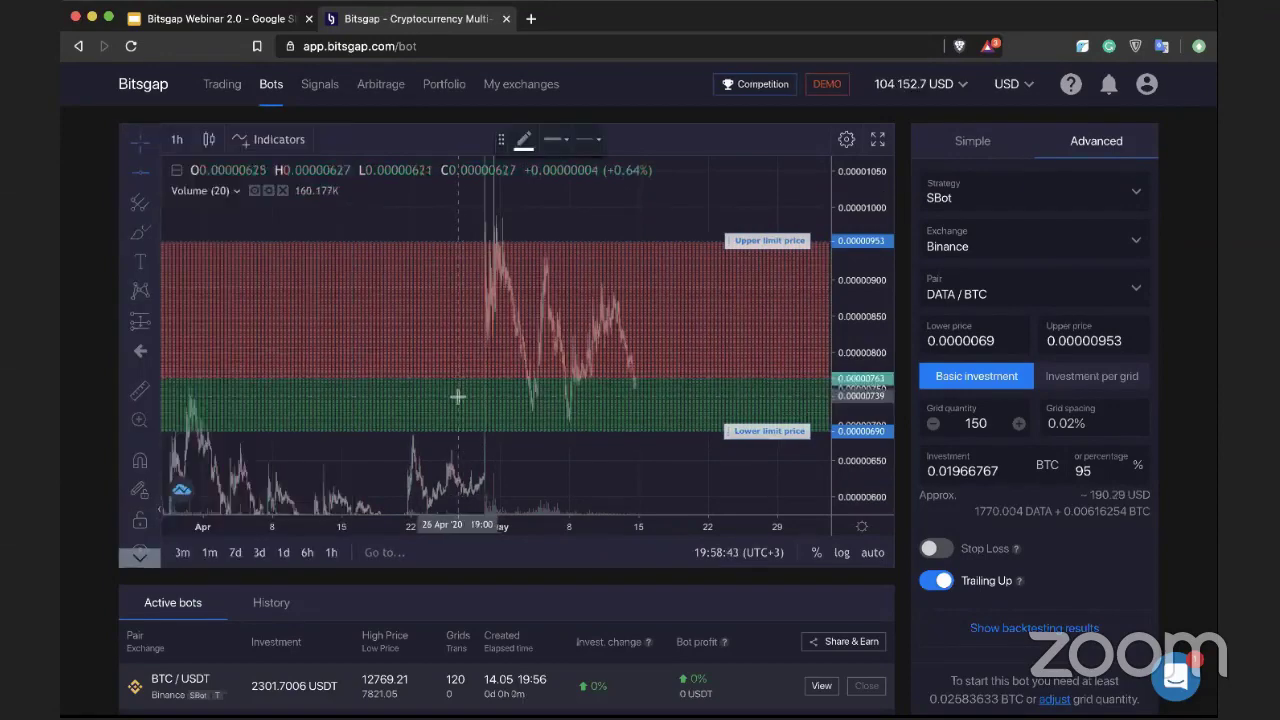
left_click(496, 392)
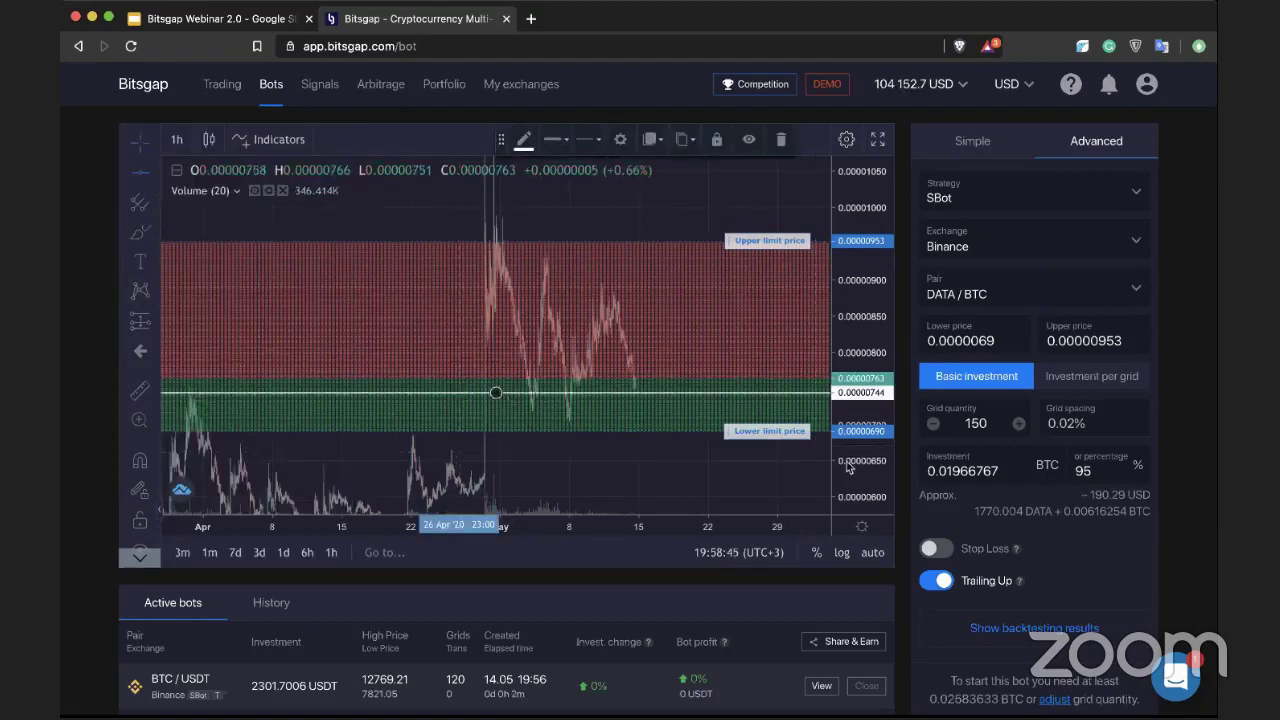
Move the horizontal line down to the May lows and early-April peak at about 0.00000725
left_click_drag(848, 466, 826, 380)
left_click_drag(545, 416, 567, 392)
left_click_drag(457, 389, 454, 407)
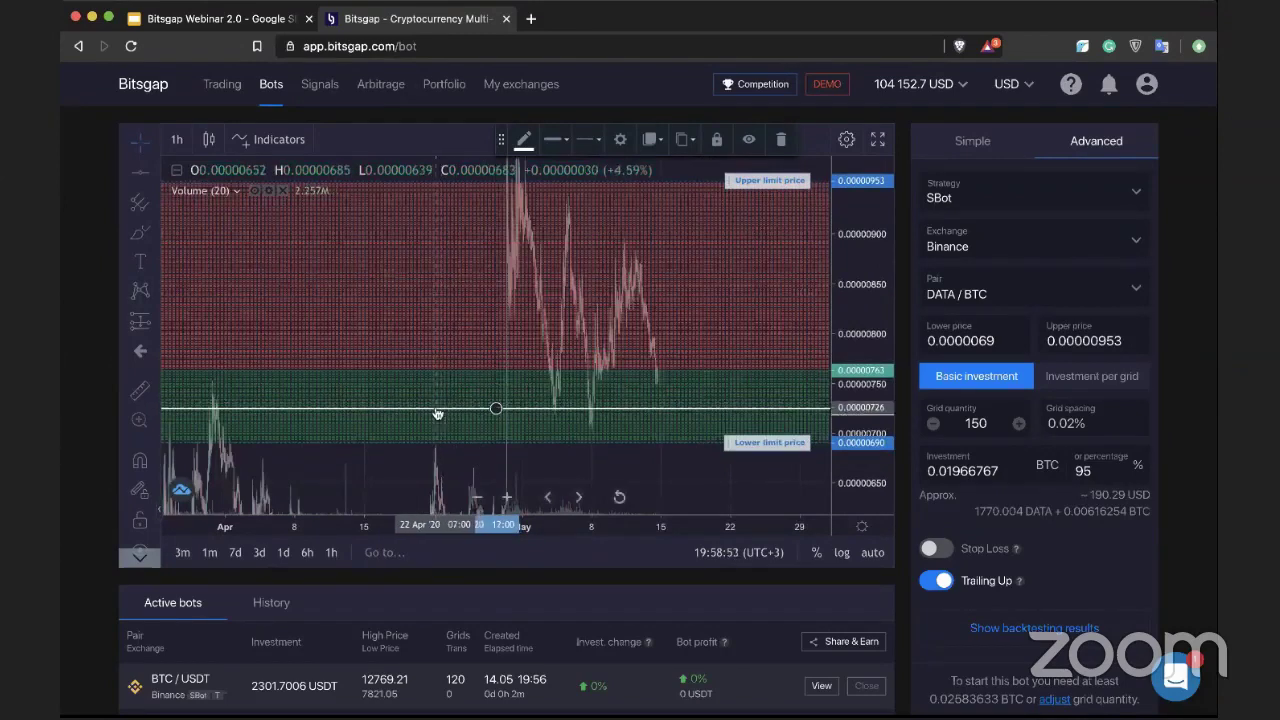
left_click_drag(434, 407, 532, 413)
left_click_drag(862, 312, 862, 393)
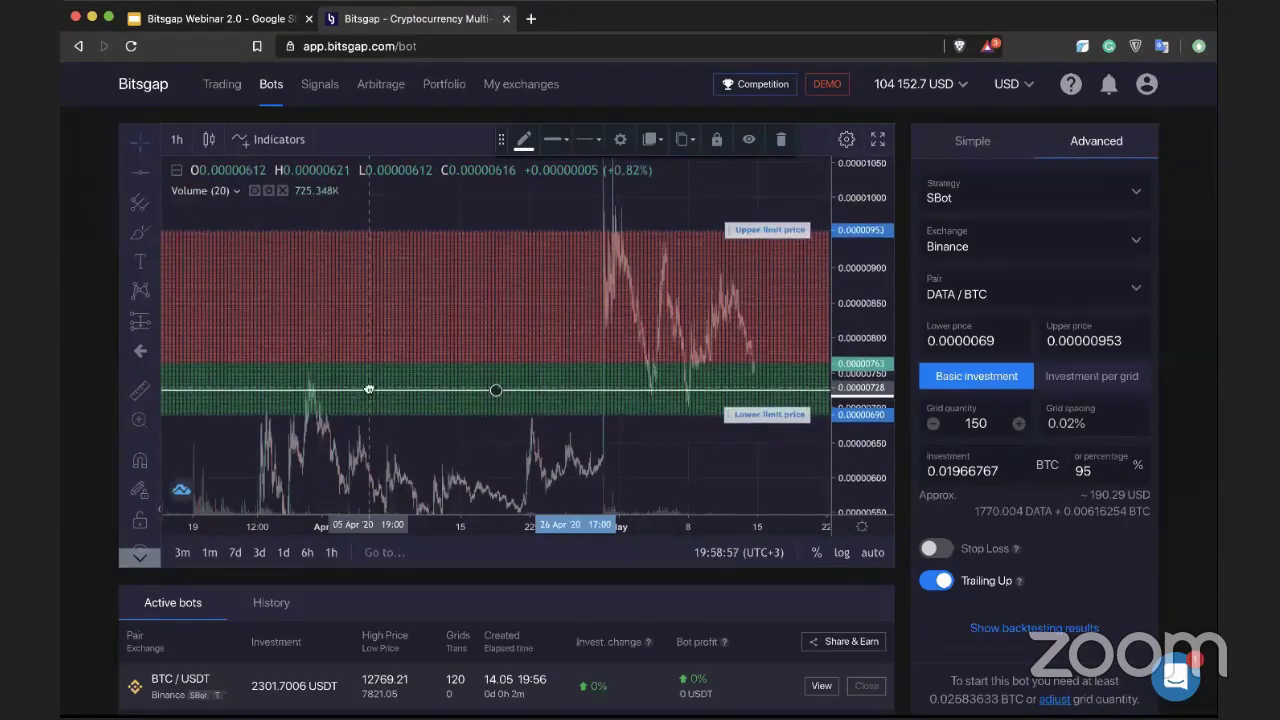
Raise the grid's lower limit price to 0.00000716, just beneath the horizontal support line
left_click_drag(637, 457, 617, 457)
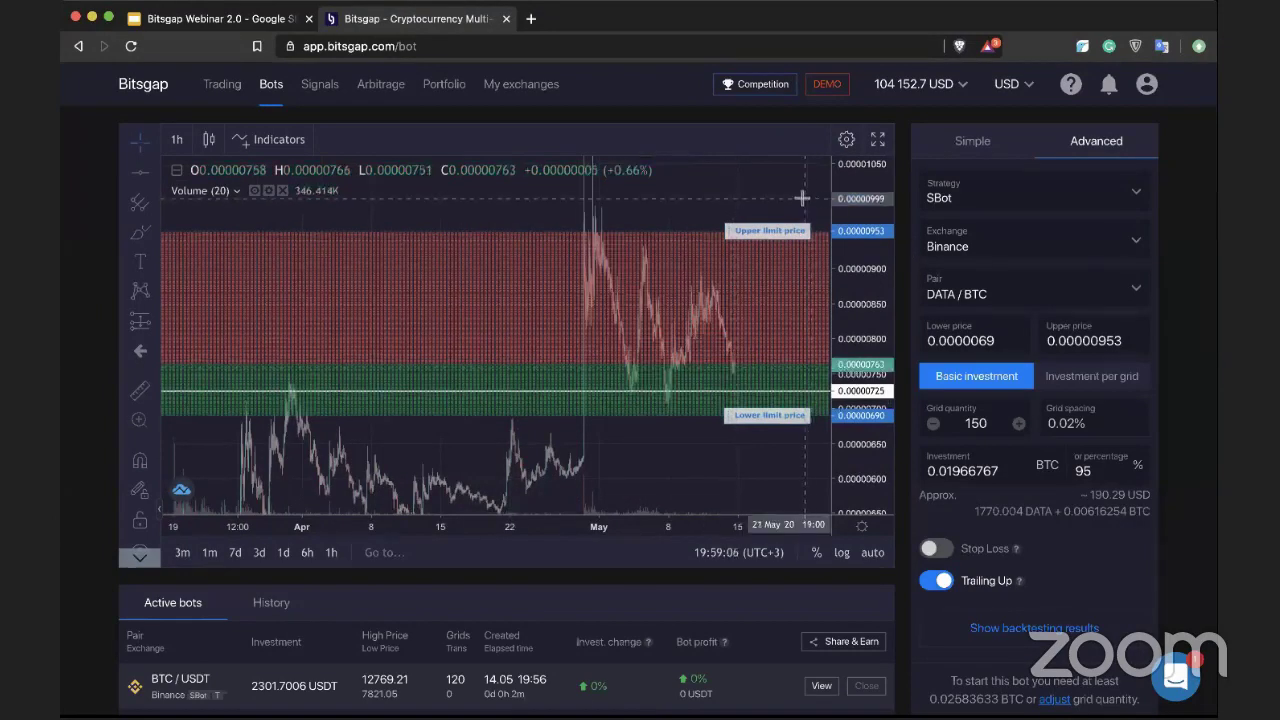
left_click_drag(787, 198, 739, 203)
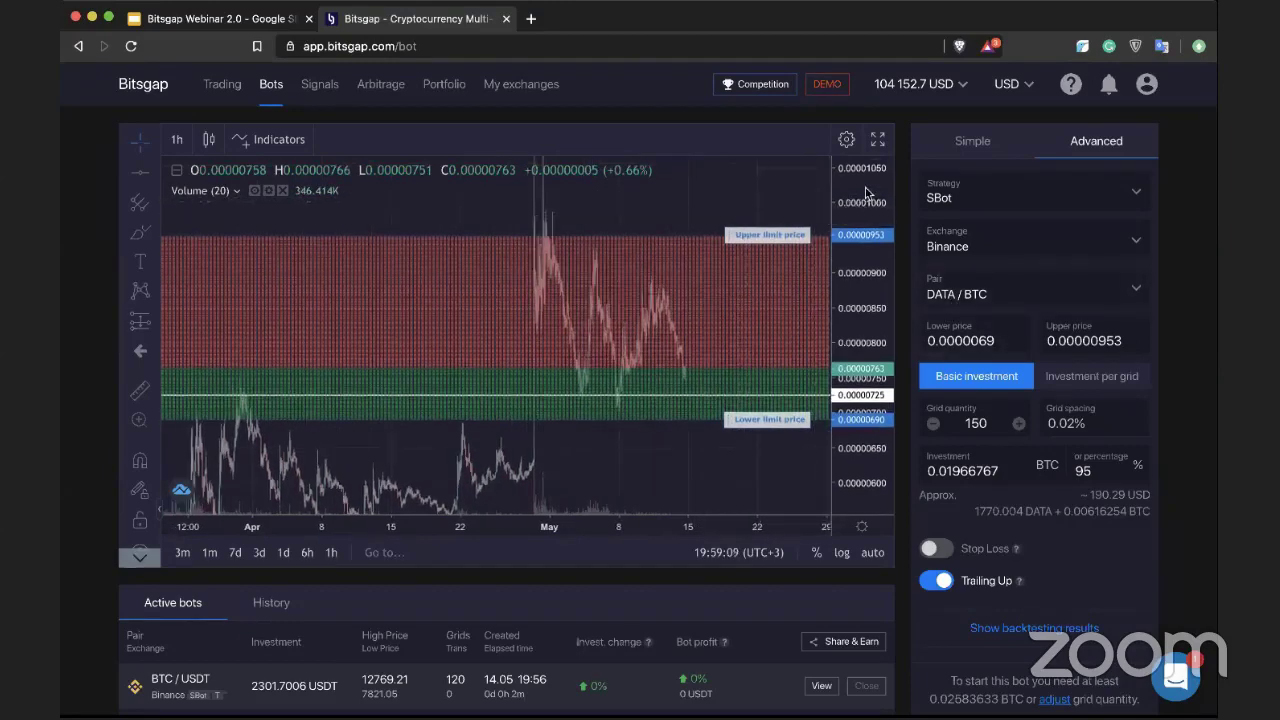
left_click_drag(867, 194, 866, 217)
left_click_drag(732, 203, 727, 210)
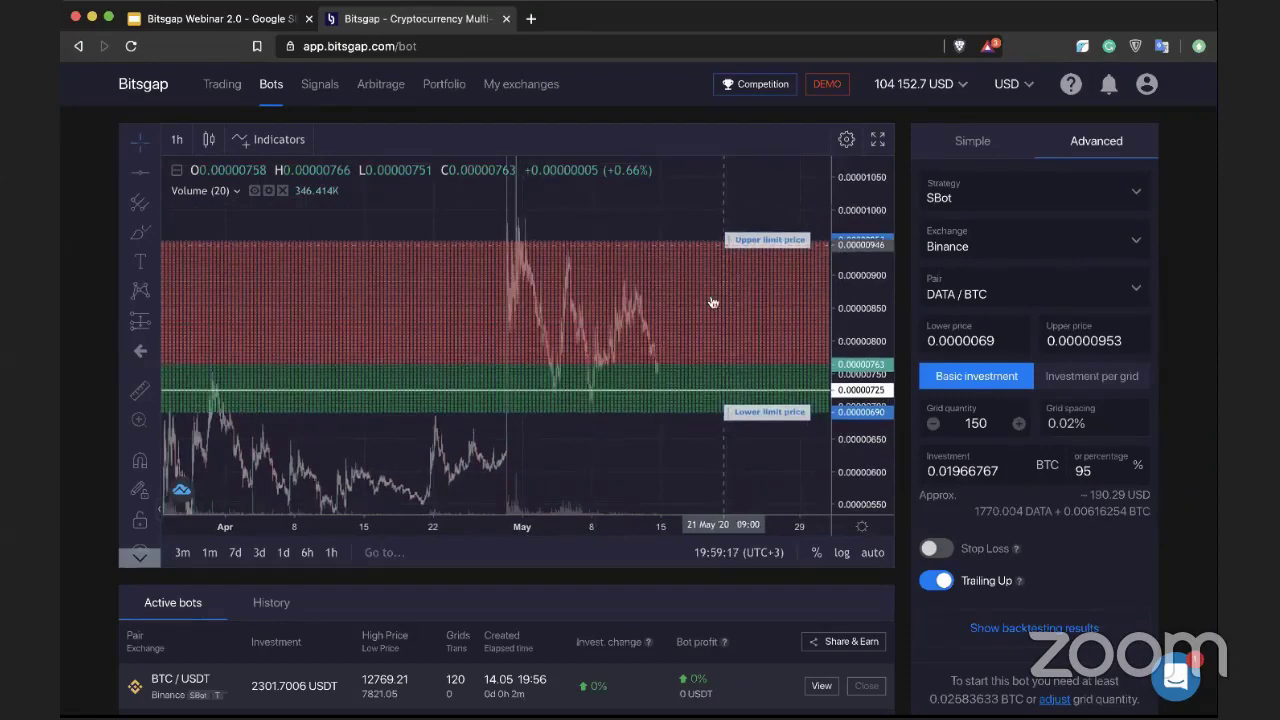
left_click_drag(696, 214, 720, 228)
left_click_drag(746, 423, 747, 408)
mouse_move(856, 416)
left_mouse_down()
mouse_move(852, 379)
mouse_move(852, 397)
left_mouse_up()
left_click_drag(742, 441, 749, 433)
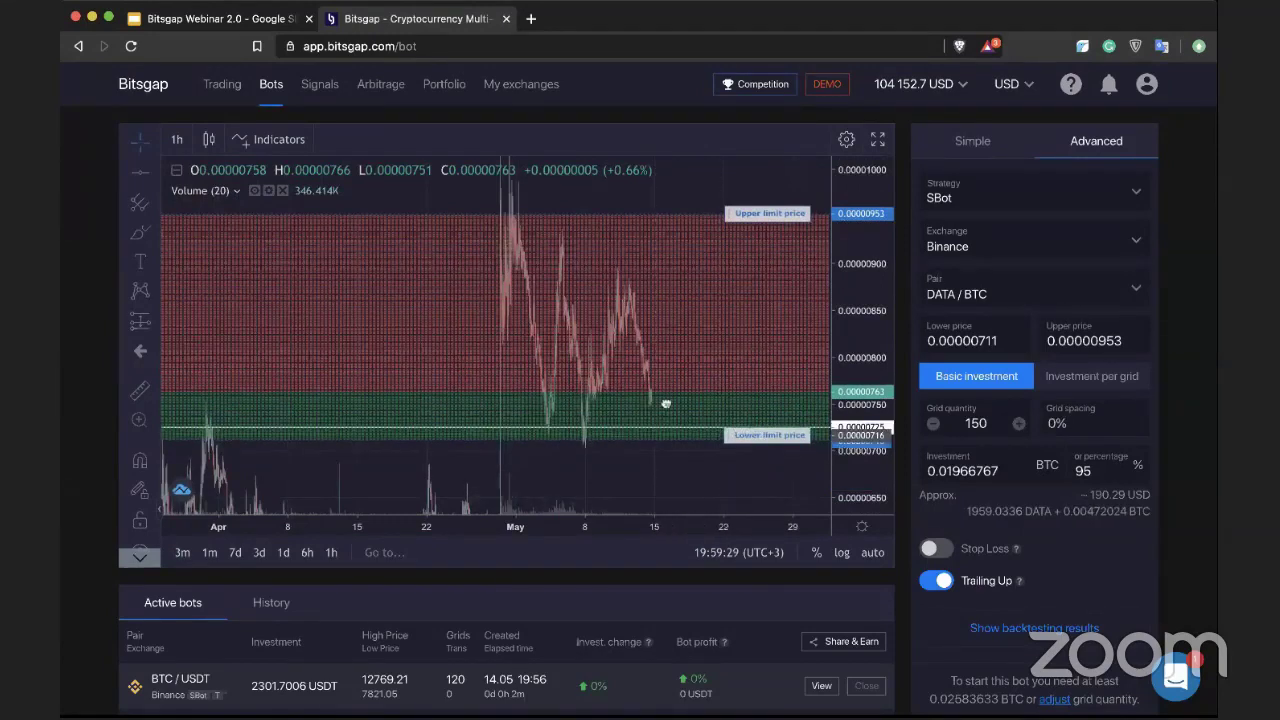
left_click_drag(666, 403, 666, 407)
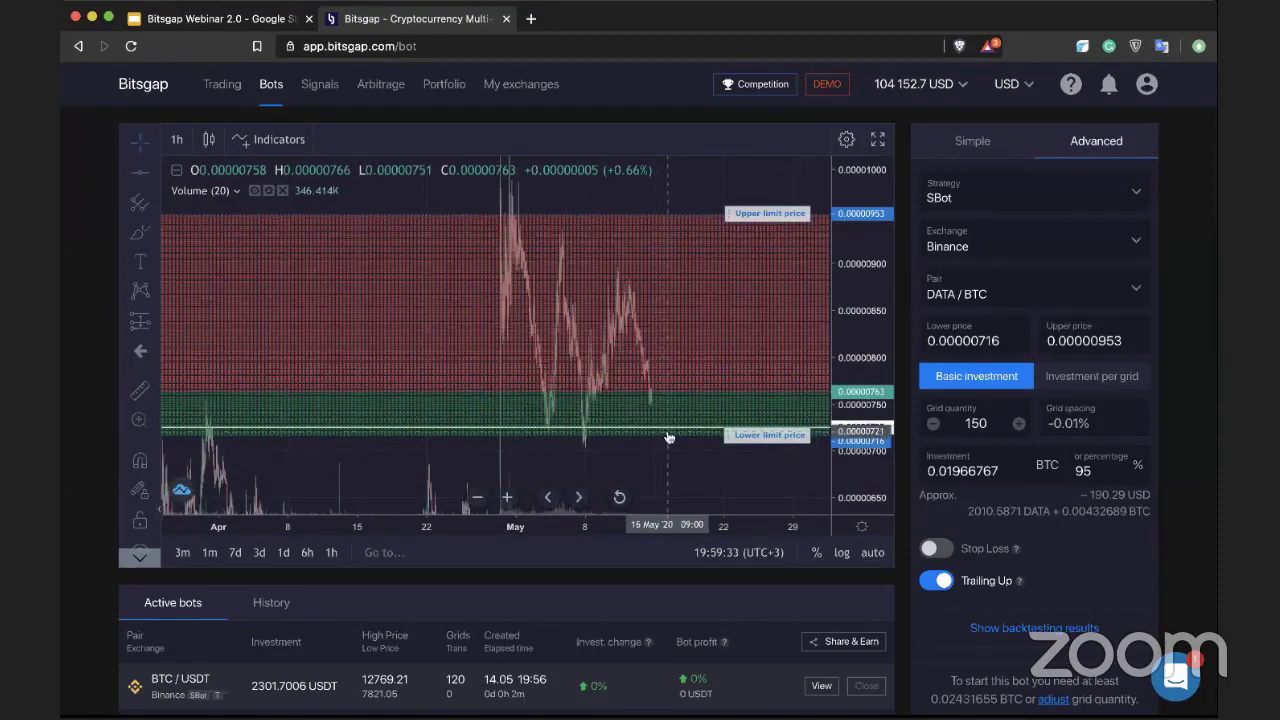
Lower the grid's upper limit price to 0.00000901, near the latest price peak
left_click_drag(755, 230, 750, 267)
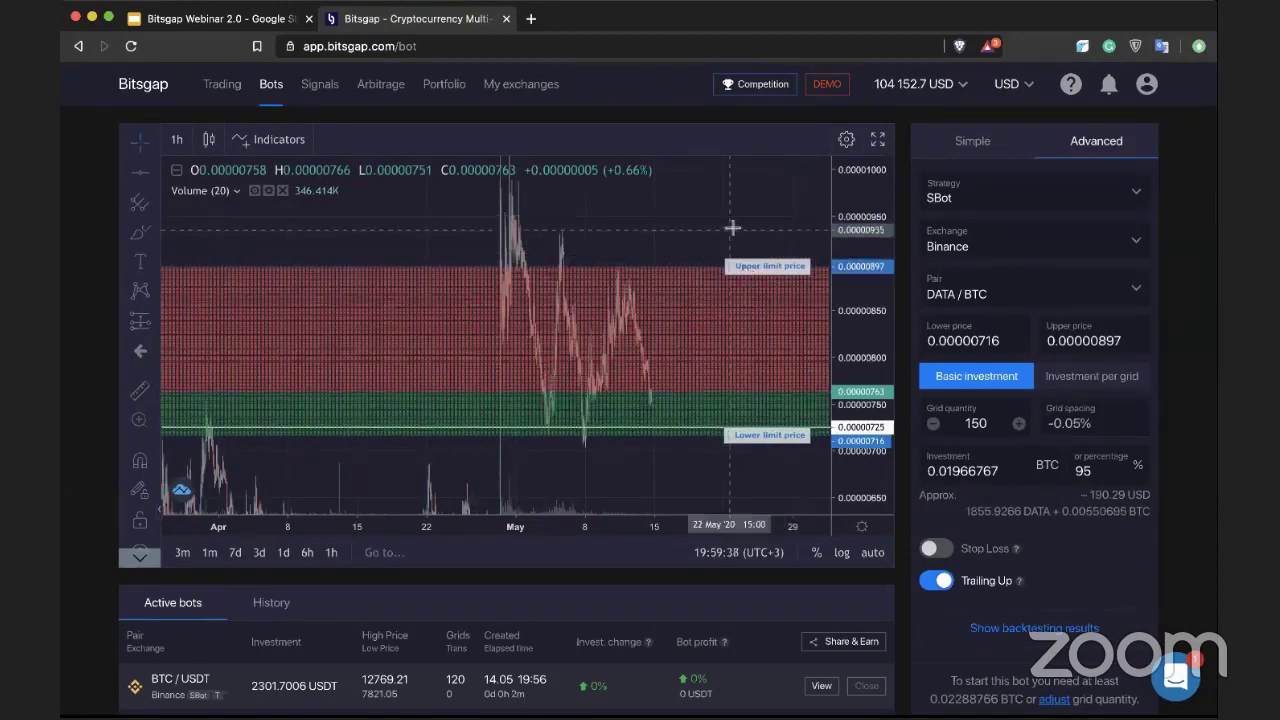
mouse_move(768, 268)
left_mouse_down()
mouse_move(754, 240)
mouse_move(761, 262)
left_mouse_up()
left_click_drag(679, 224, 640, 231)
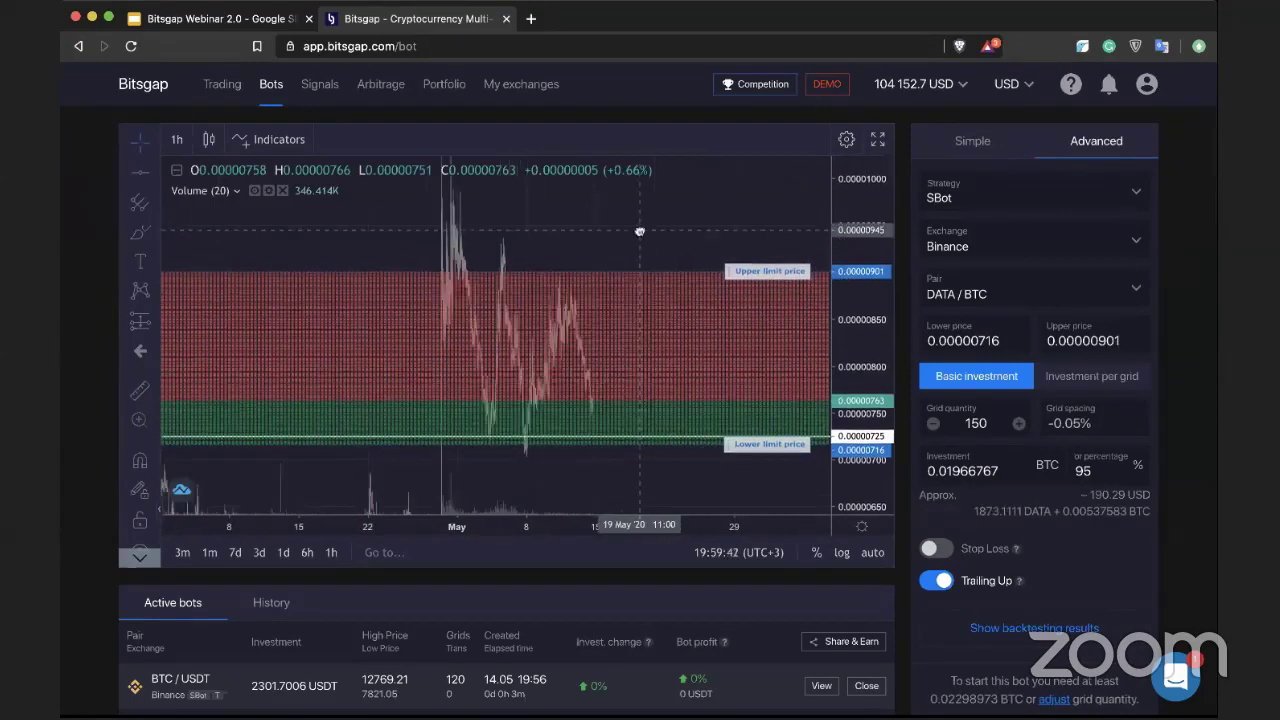
Try a grid quantity of 100 for the DATA/BTC bot, and reduce it to 80
double_click(986, 424)
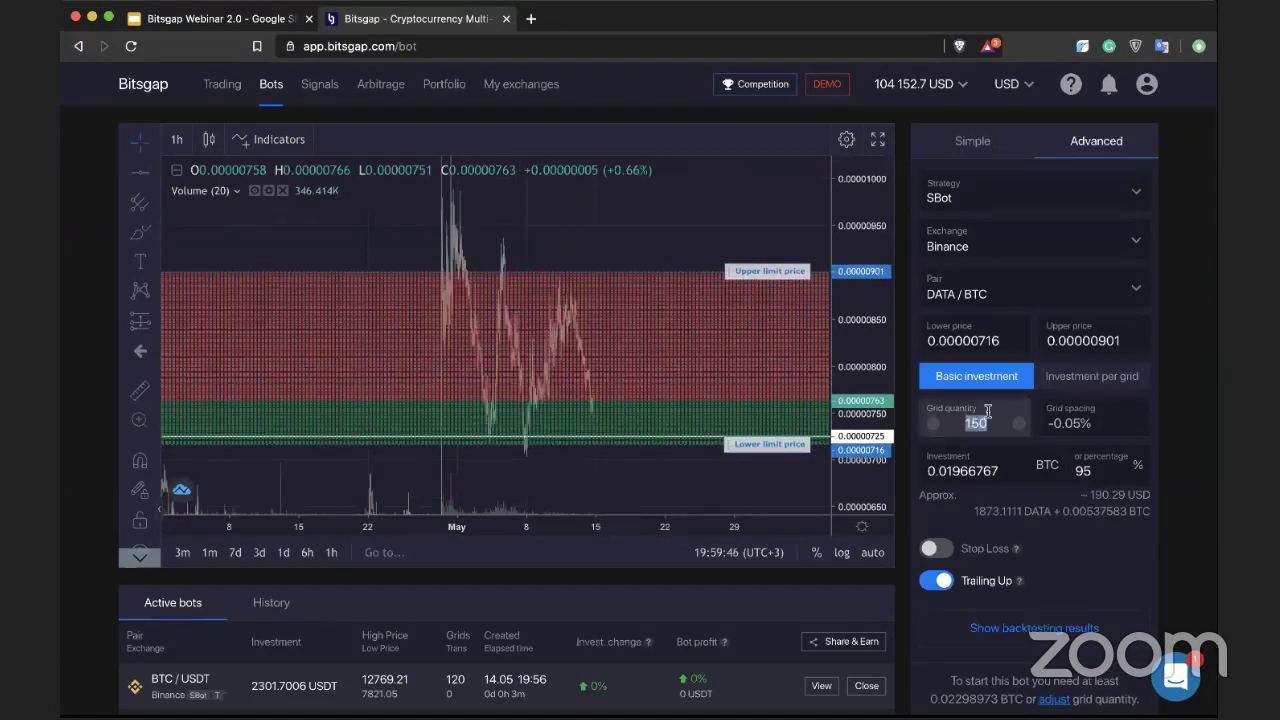
type("100")
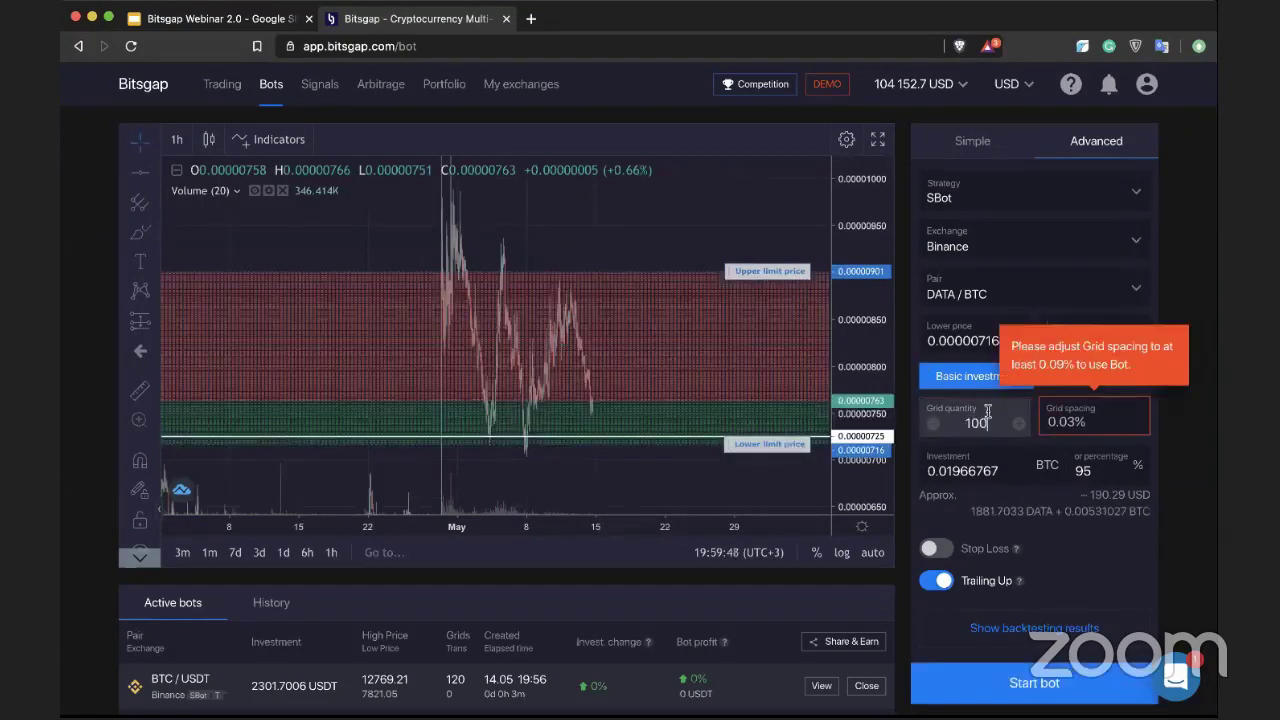
key("BackSpace")
key("BackSpace")
key("BackSpace")
type("80")
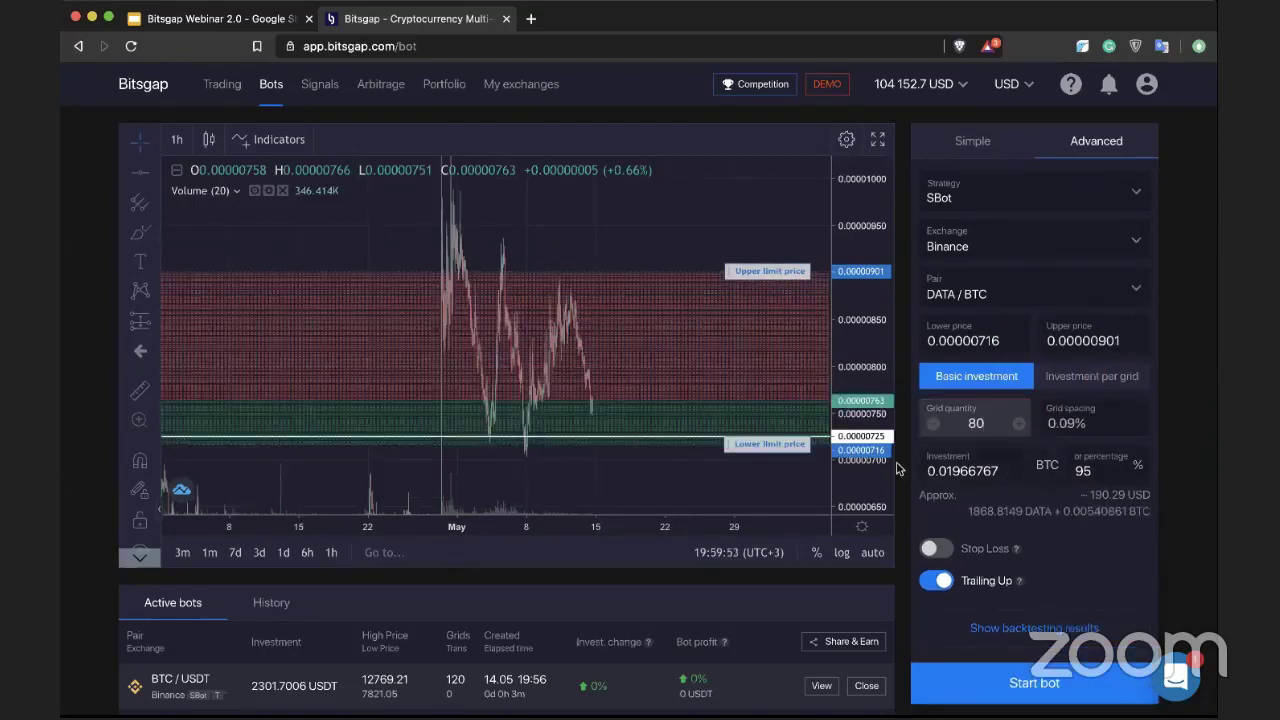
Point out the DATA share of the investment estimate and examine the adjusted grid range on the chart
left_click_drag(967, 512, 1044, 524)
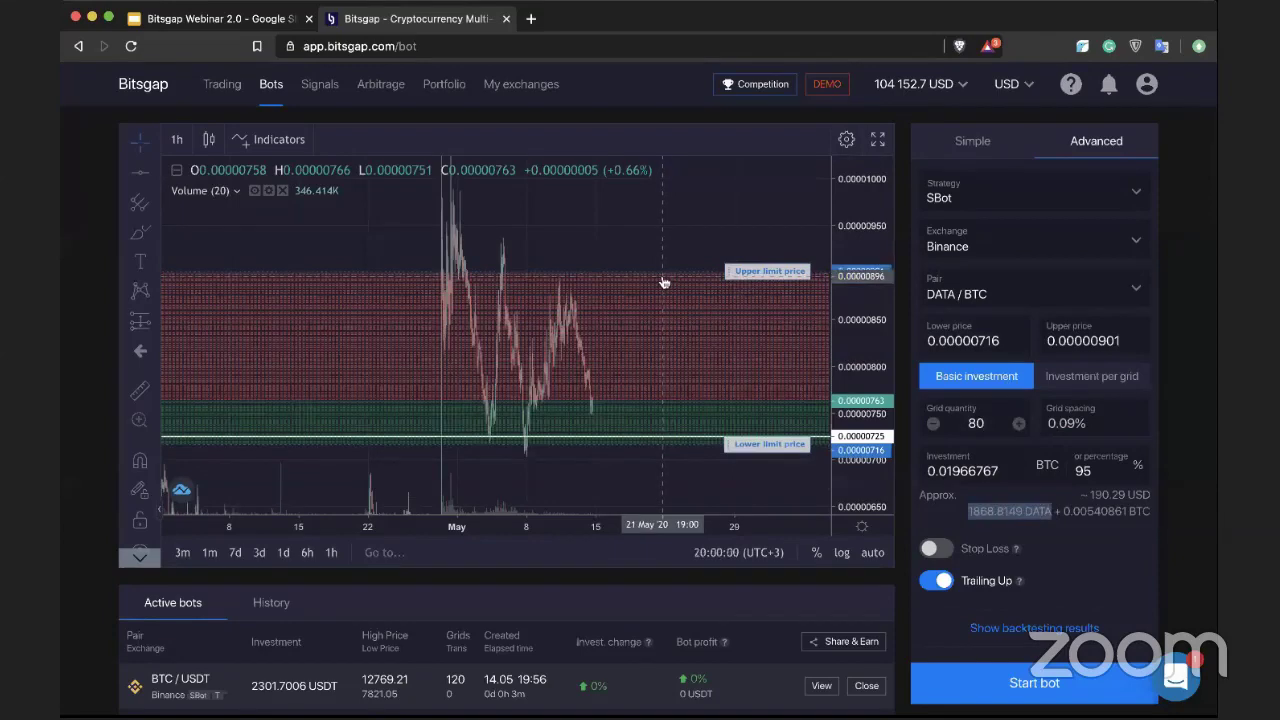
left_click(1060, 565)
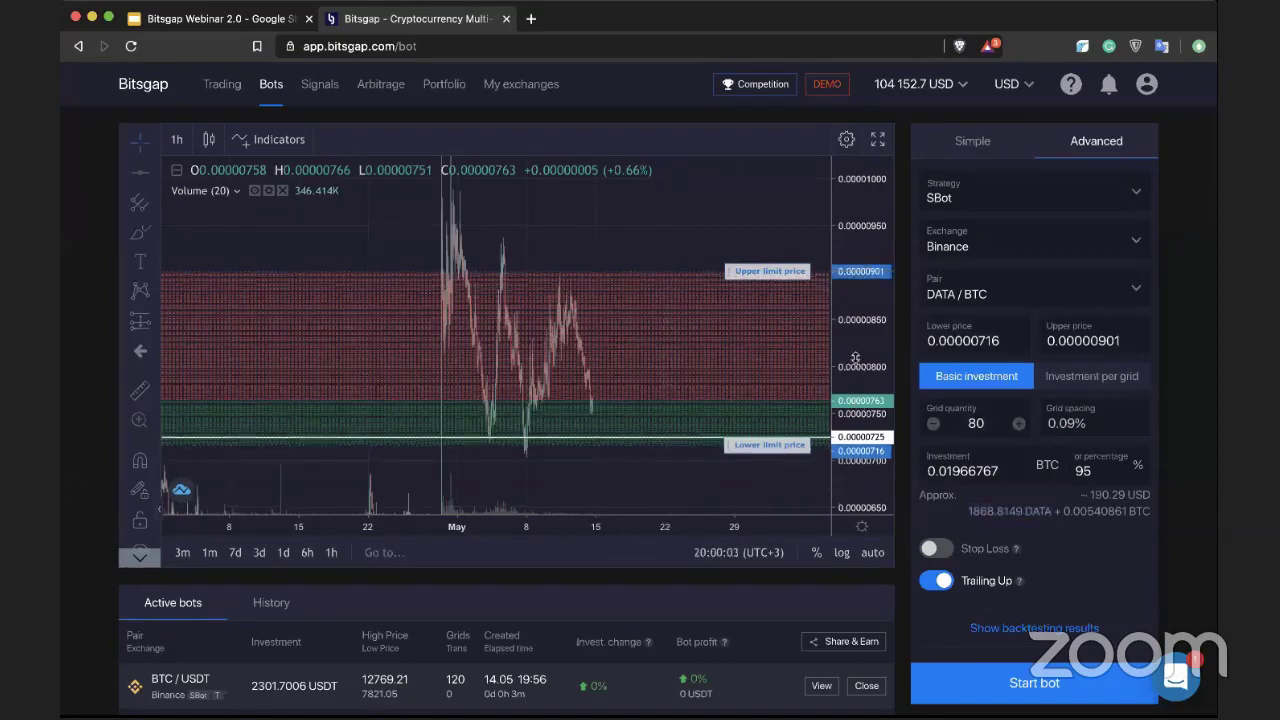
left_click_drag(855, 357, 852, 290)
left_click_drag(664, 199, 634, 194)
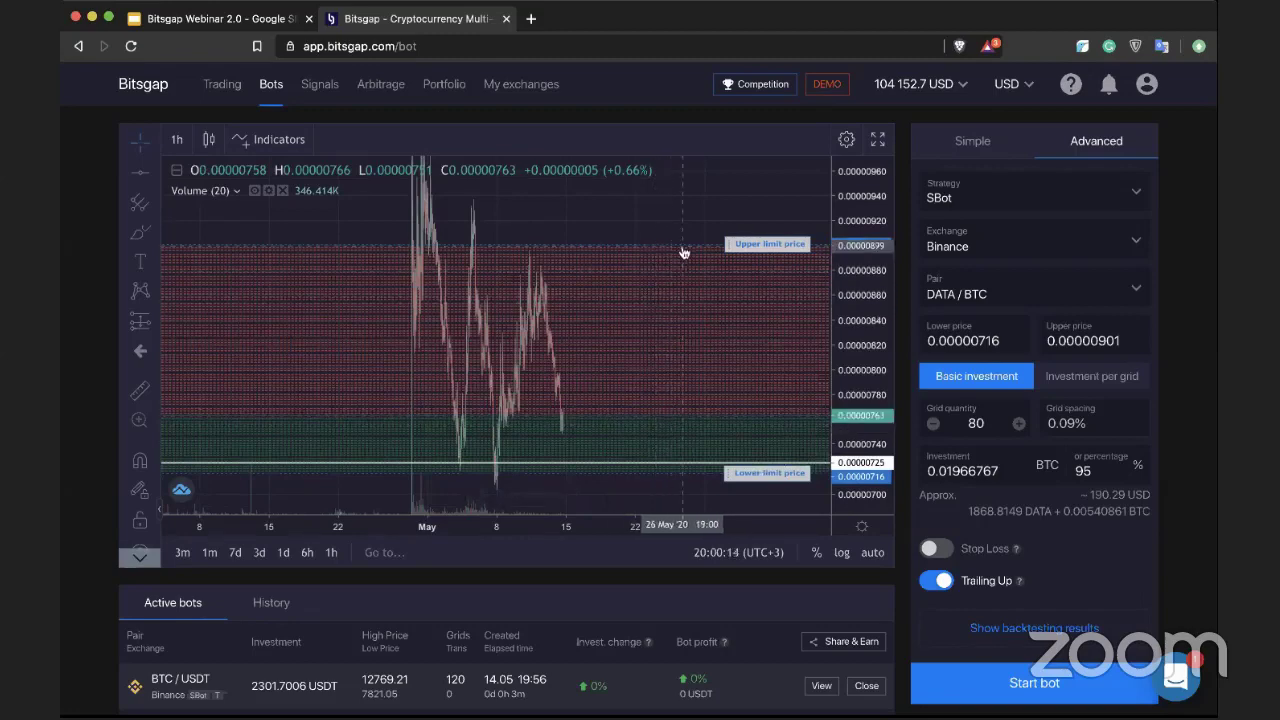
left_click_drag(648, 222, 639, 222)
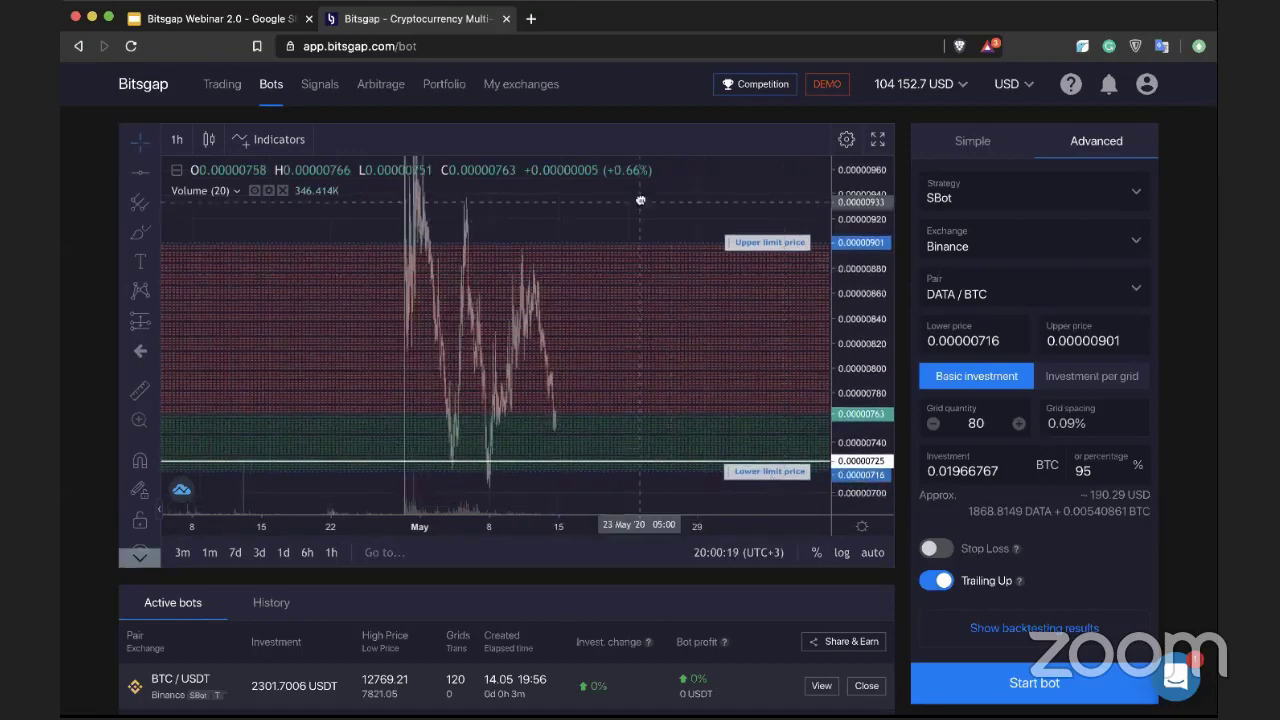
Try upper limit prices of 0.00000801 and 0.00000933 for the grid, comparing the DATA share of the investment estimate for each
left_click_drag(640, 201, 641, 198)
left_click_drag(770, 239, 775, 363)
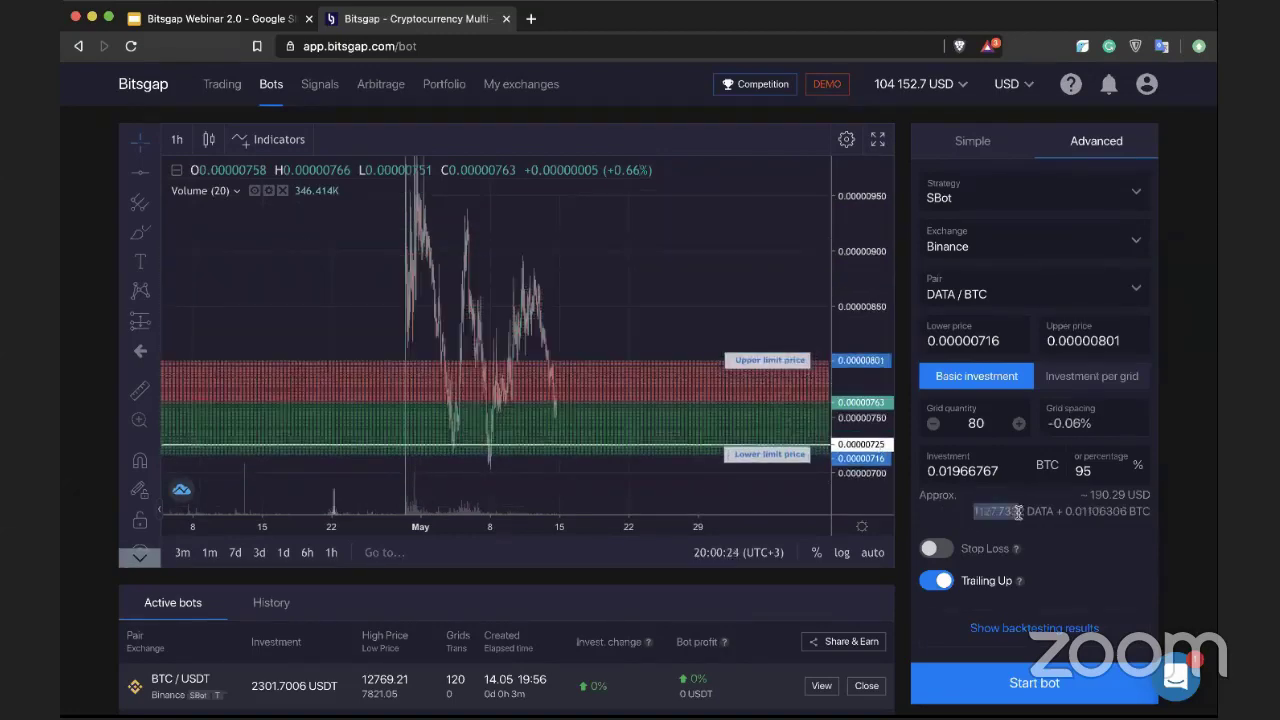
left_click_drag(1058, 522, 972, 513)
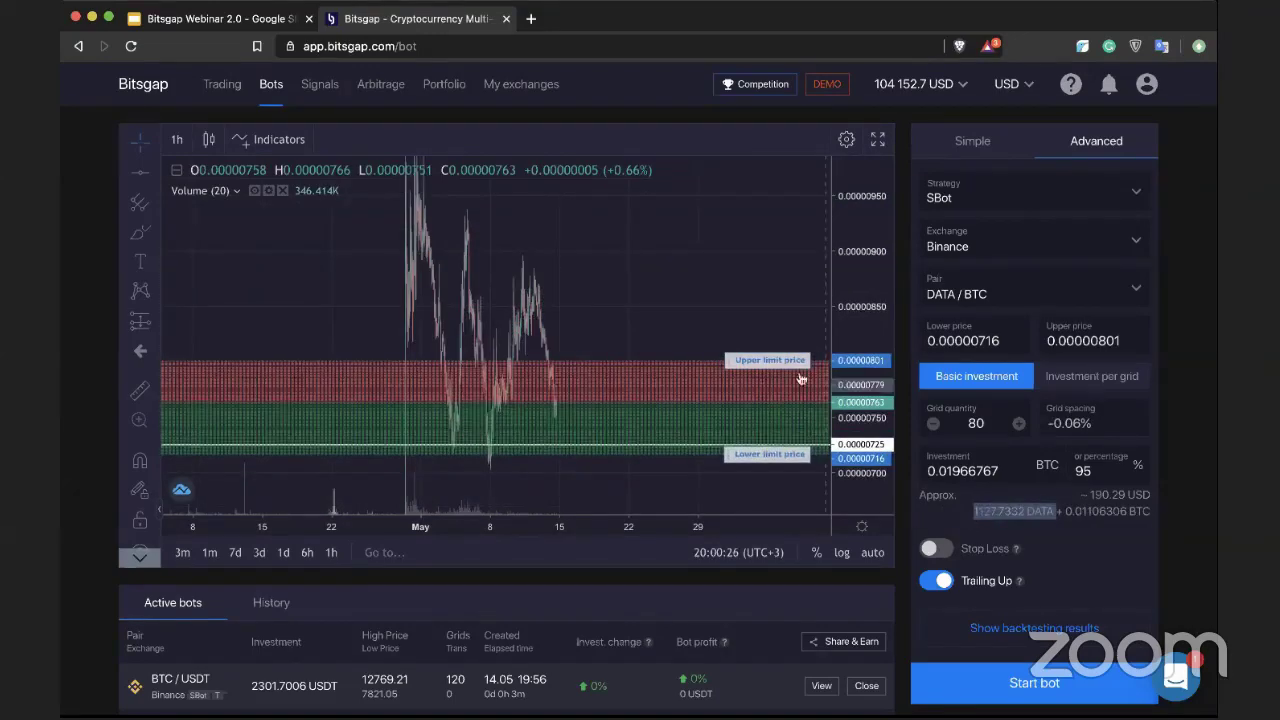
left_click_drag(770, 361, 765, 214)
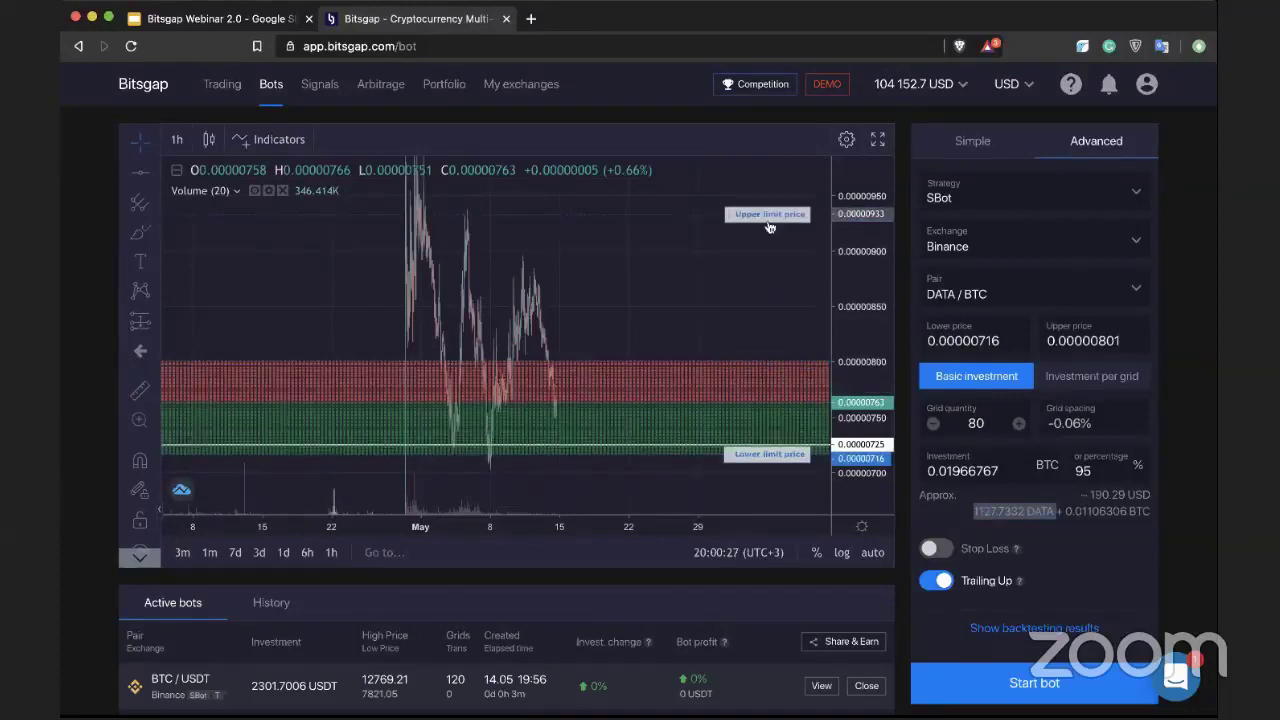
left_click_drag(972, 513, 1052, 511)
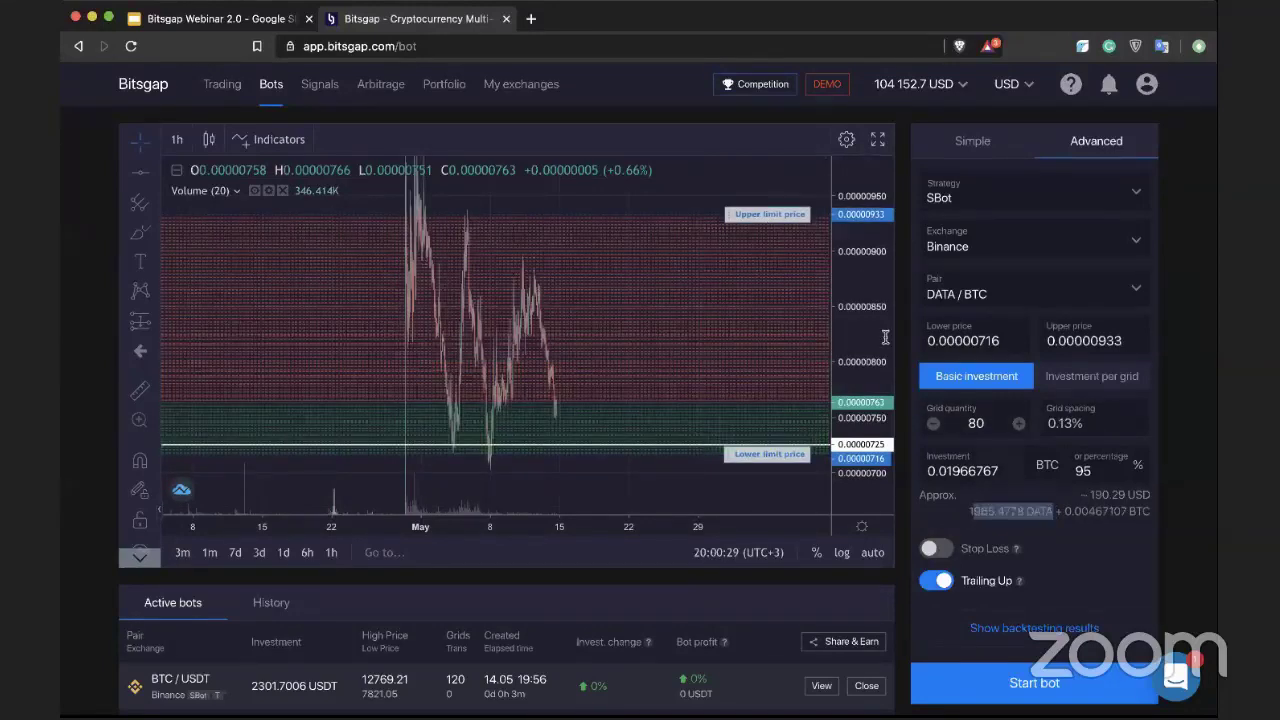
Set the grid's upper limit price to 0.00000922, just below the early May price peak on the chart
left_click_drag(857, 270, 857, 322)
left_click_drag(678, 201, 680, 201)
left_click_drag(869, 205, 868, 233)
mouse_move(746, 232)
left_mouse_down()
mouse_move(746, 266)
mouse_move(737, 242)
left_mouse_up()
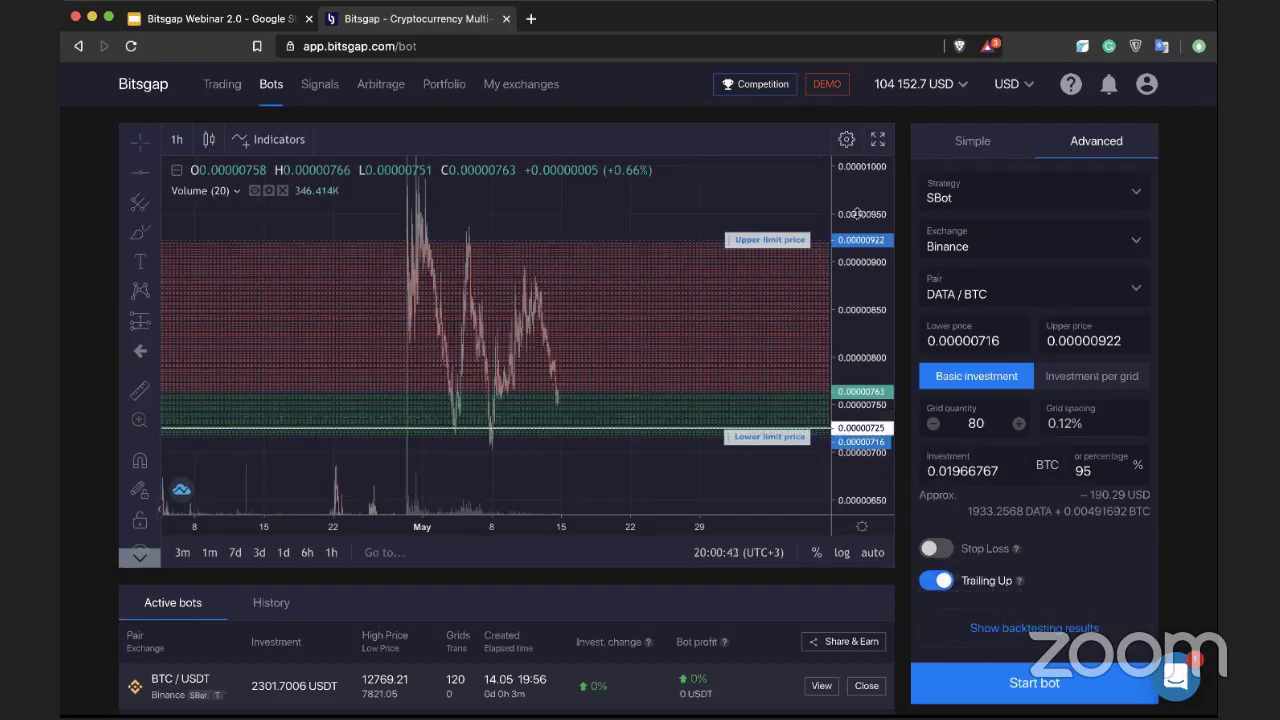
left_click_drag(857, 213, 856, 219)
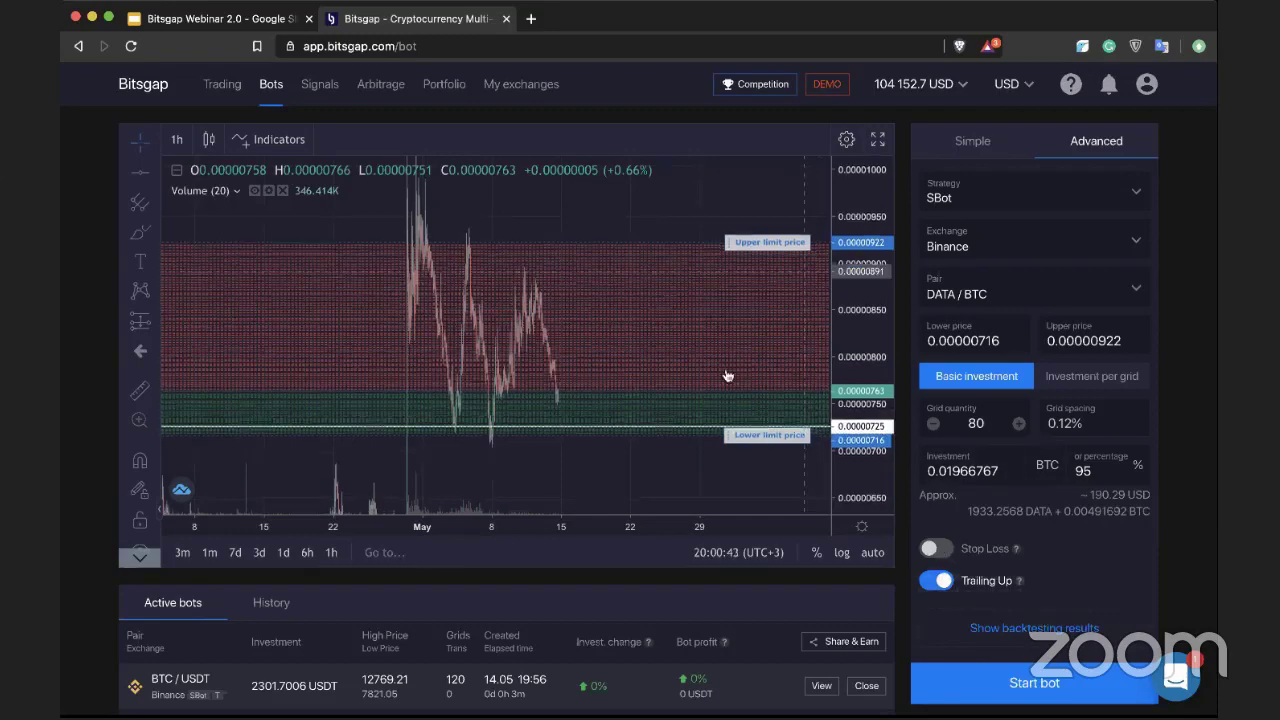
Enable the stop loss for the DATA/BTC bot and lower its chart level to 0.00000690, beneath the lower limit price
left_click(938, 549)
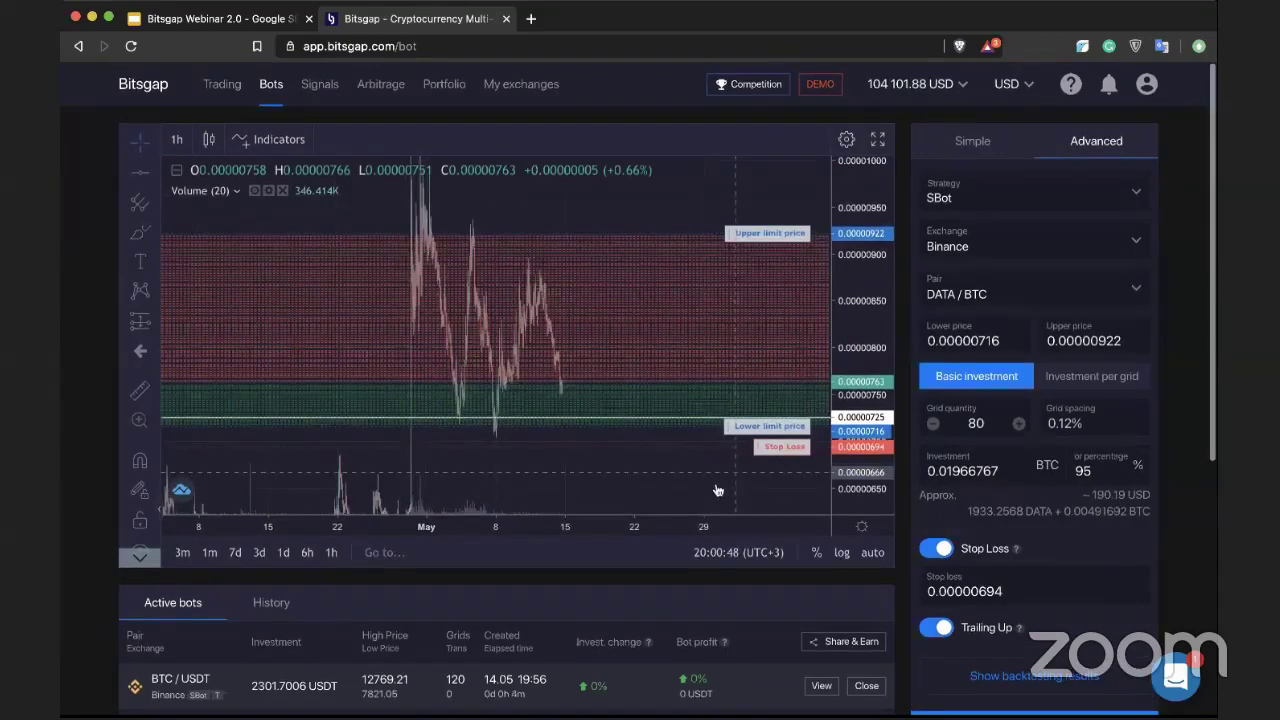
left_click_drag(717, 490, 626, 417)
left_click_drag(352, 412, 578, 384)
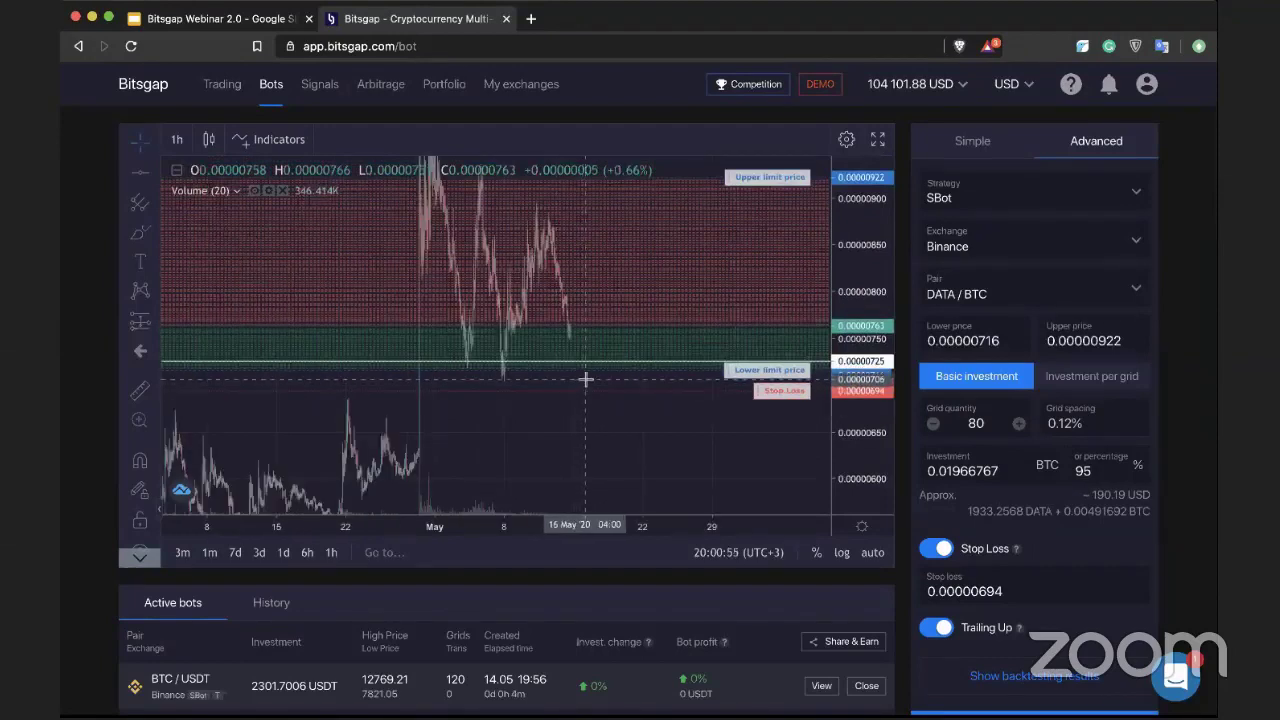
left_click_drag(774, 394, 773, 397)
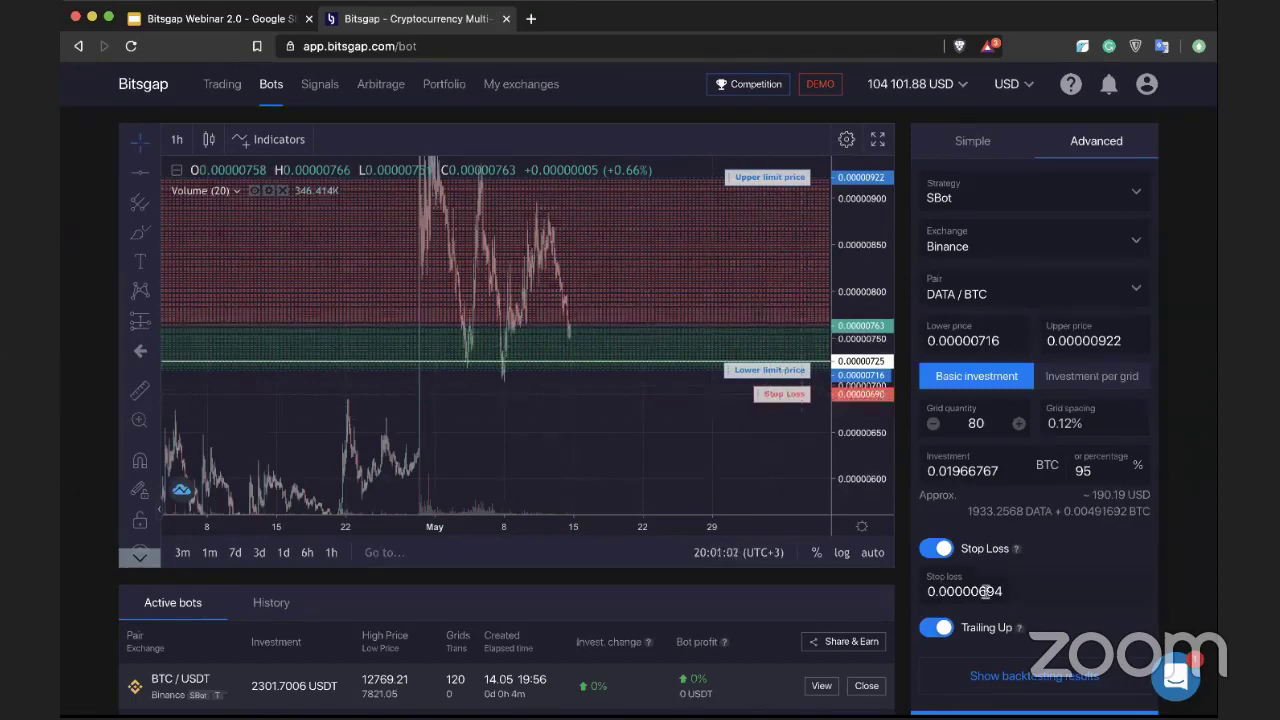
left_click_drag(684, 459, 667, 480)
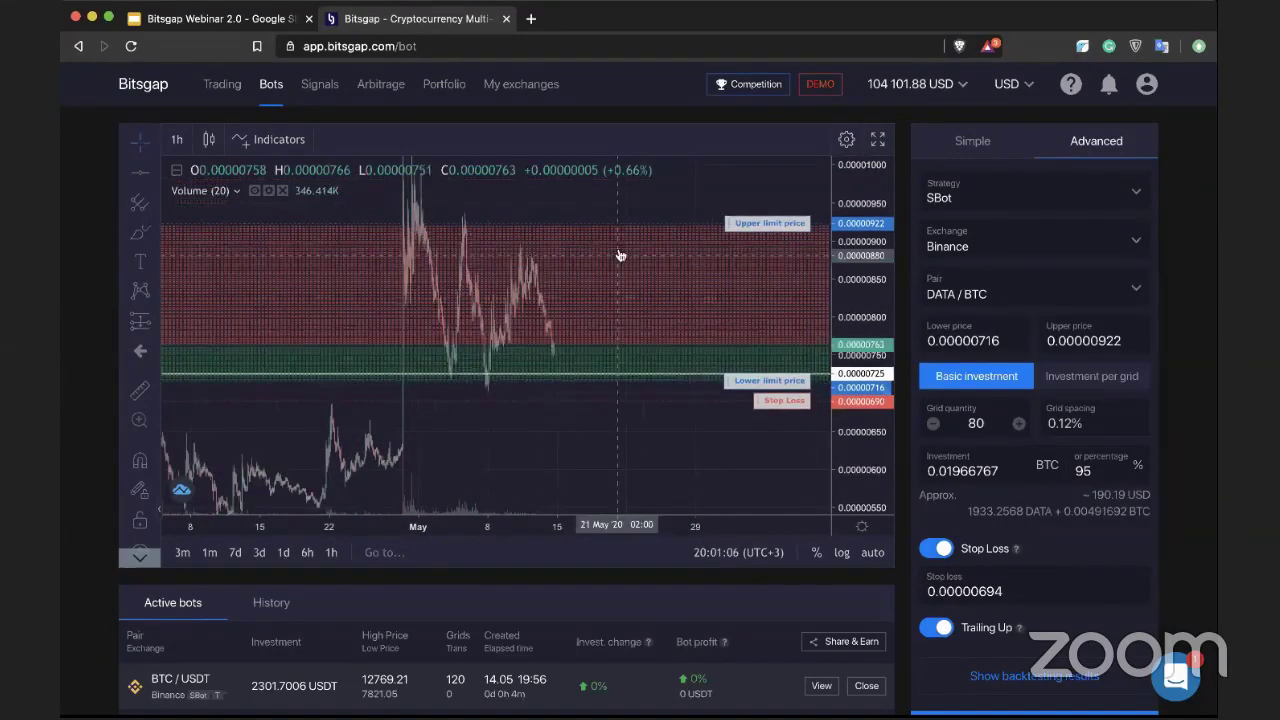
Sketch a rising price path with the Brush from the latest candle to above the upper limit price, and delete it
left_click_drag(619, 256, 615, 289)
left_click_drag(634, 243, 616, 277)
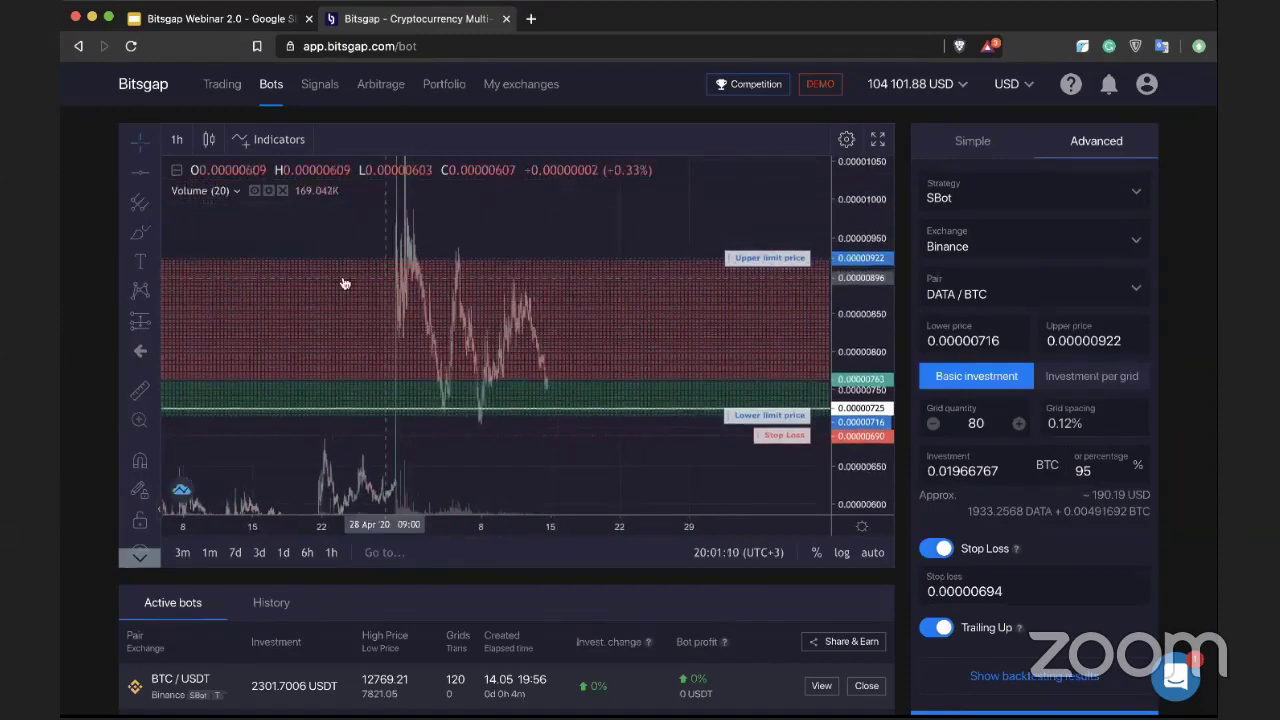
left_click(140, 232)
mouse_move(565, 380)
left_mouse_down()
mouse_move(657, 215)
mouse_move(681, 186)
mouse_move(686, 201)
left_mouse_up()
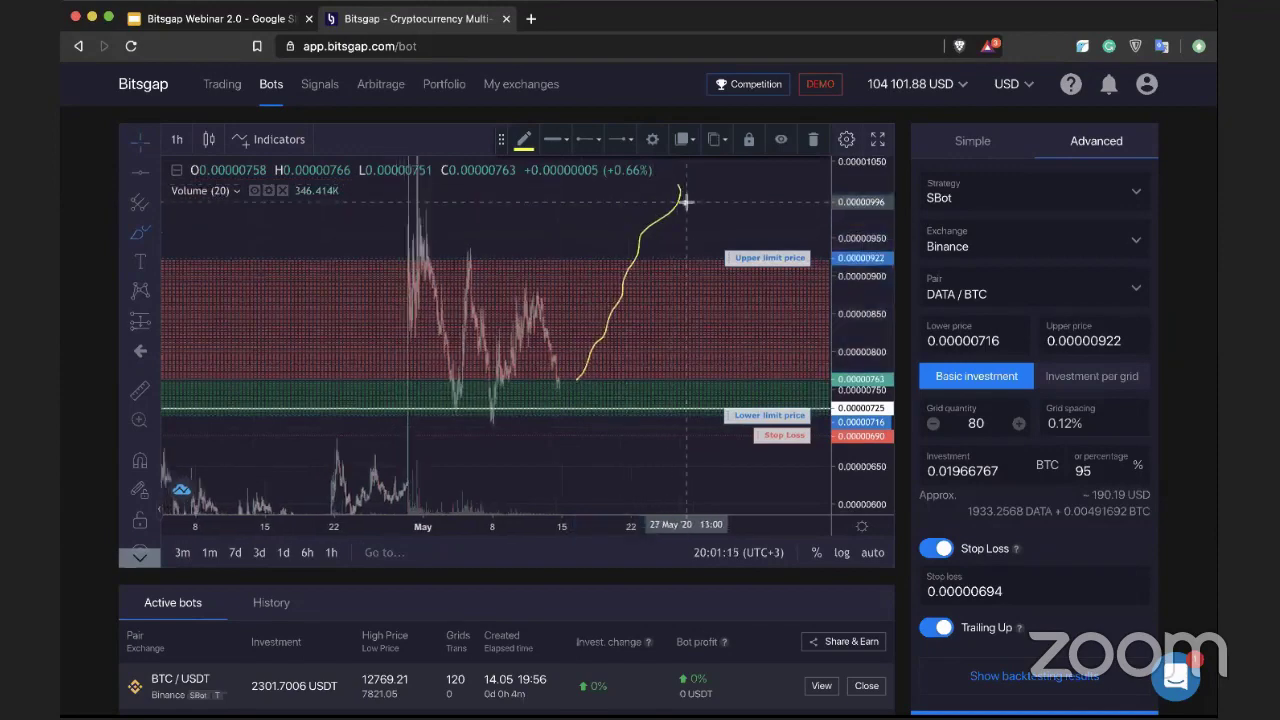
left_click(720, 209)
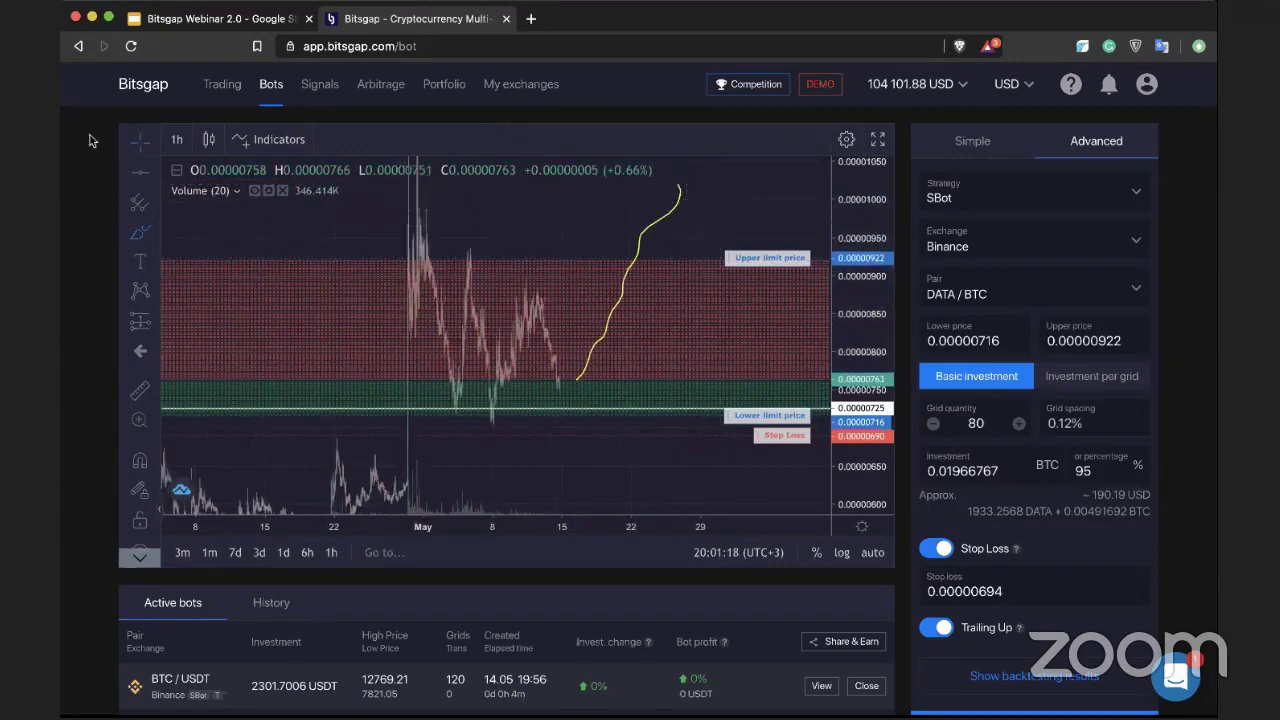
left_click(658, 221)
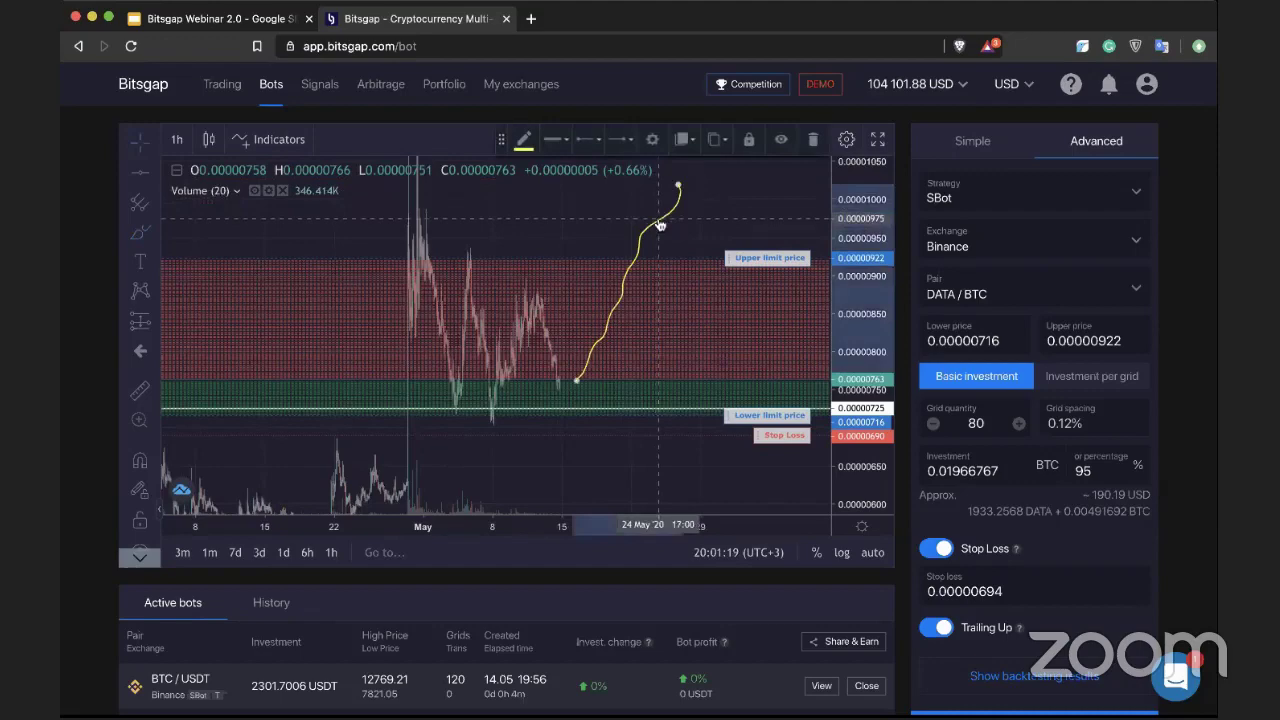
key("Delete")
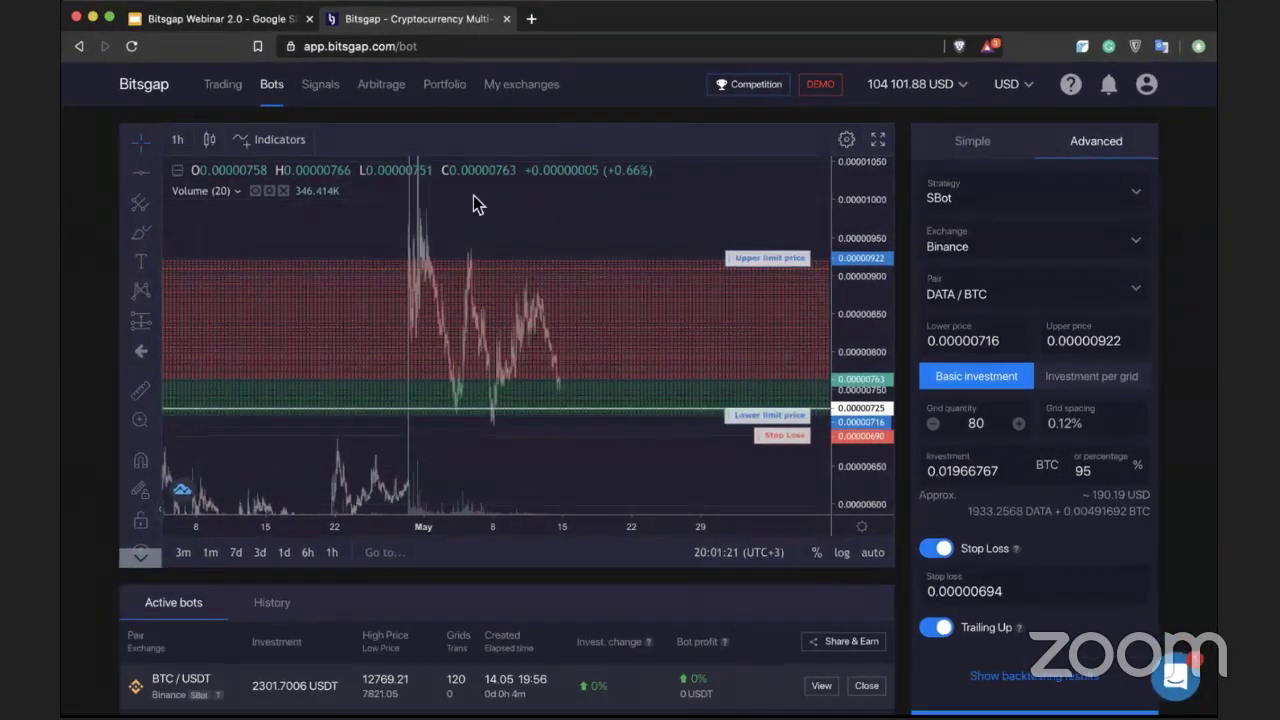
Start the DATA/BTC bot and approve buying the required DATA at the market price
left_click_drag(703, 233, 651, 223)
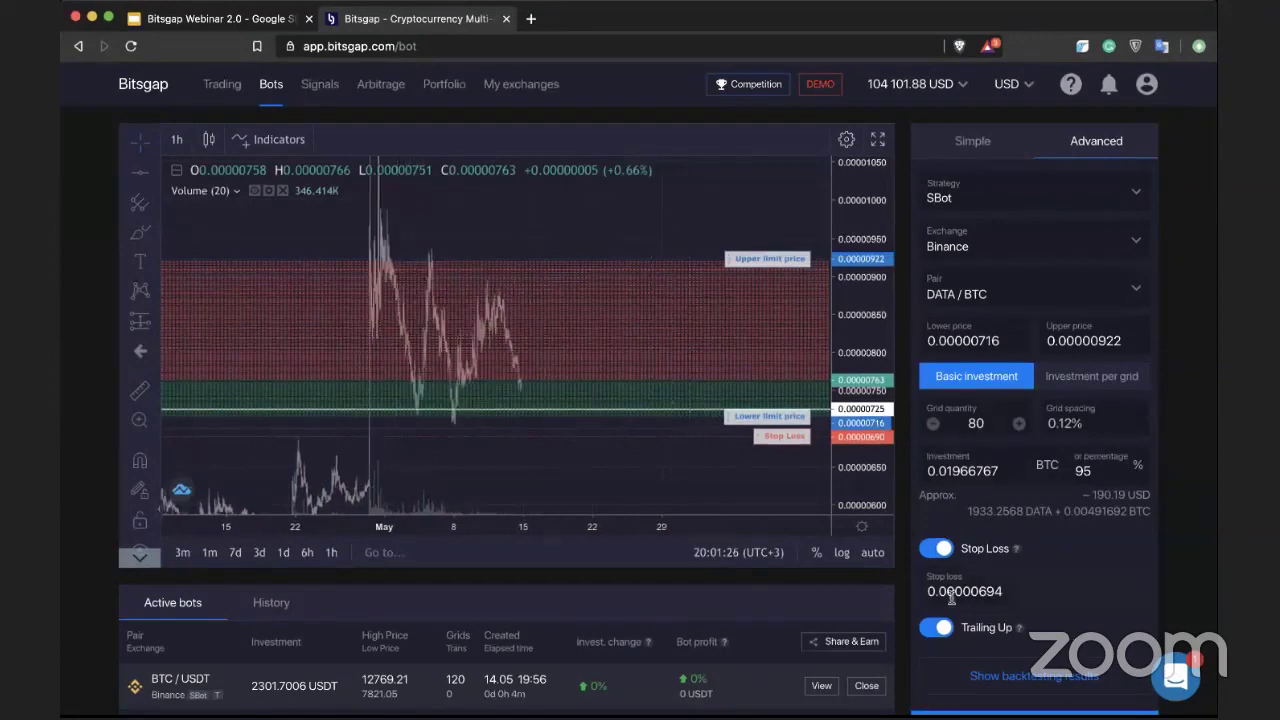
scroll(1050, 630, "down", 1)
left_click(1015, 684)
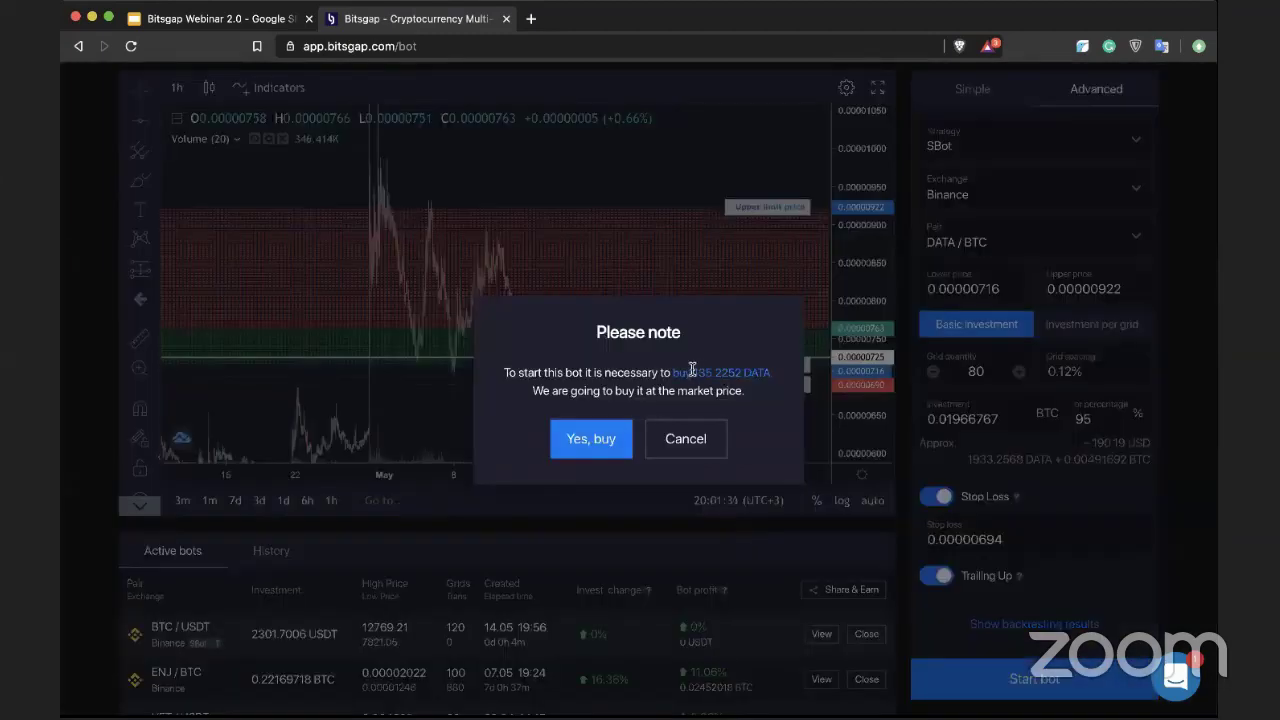
left_click_drag(692, 369, 787, 370)
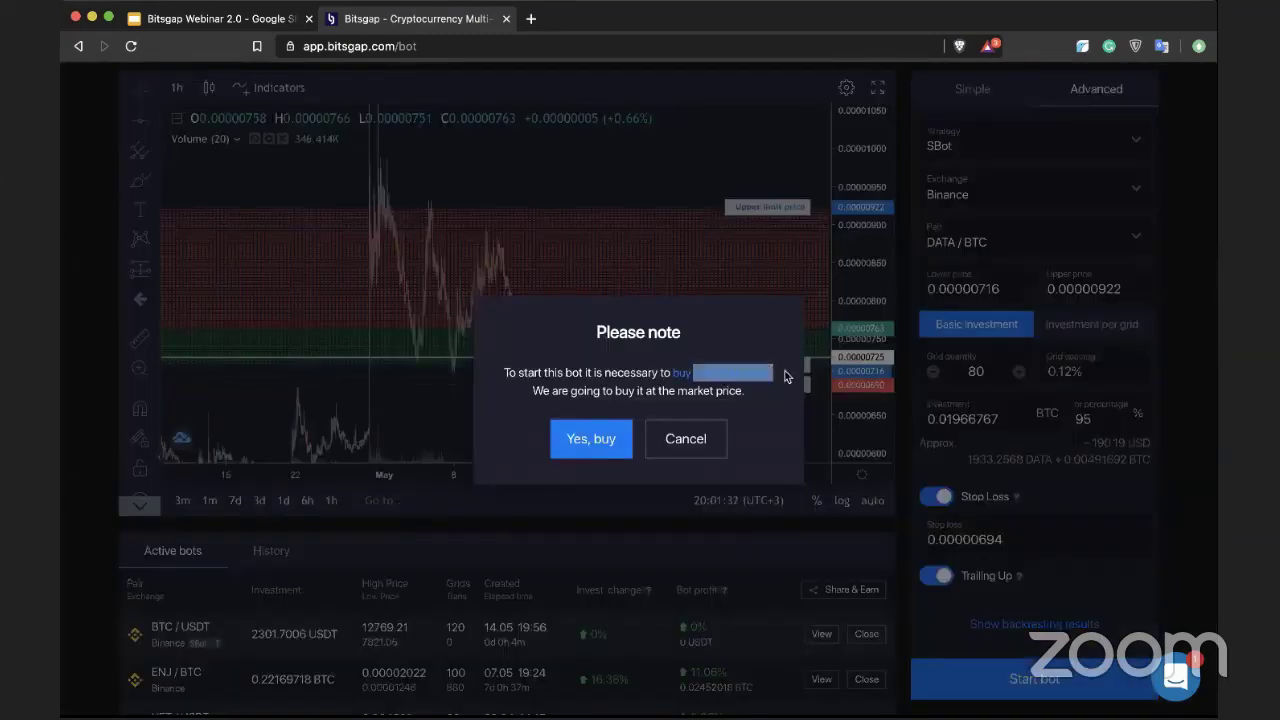
left_click(569, 437)
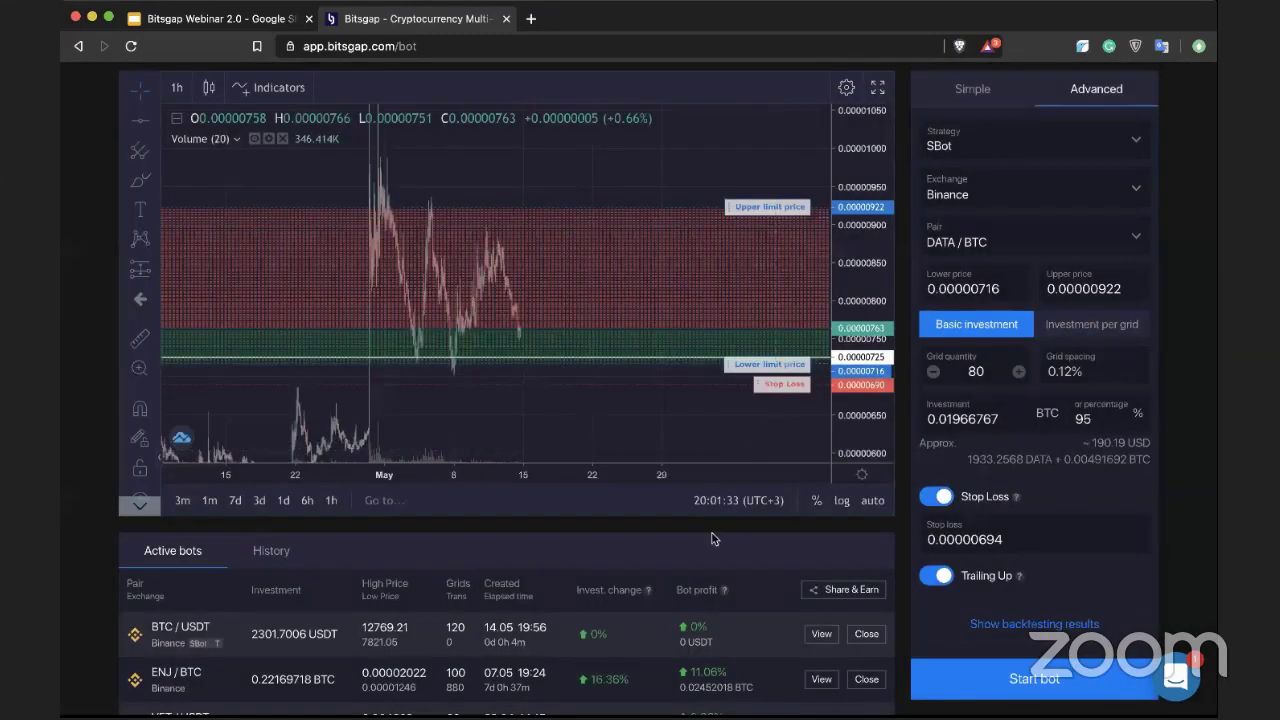
Check the active bots list for the newly started DATA/BTC bot
scroll(713, 539, "down", 1)
scroll(713, 539, "down", 1)
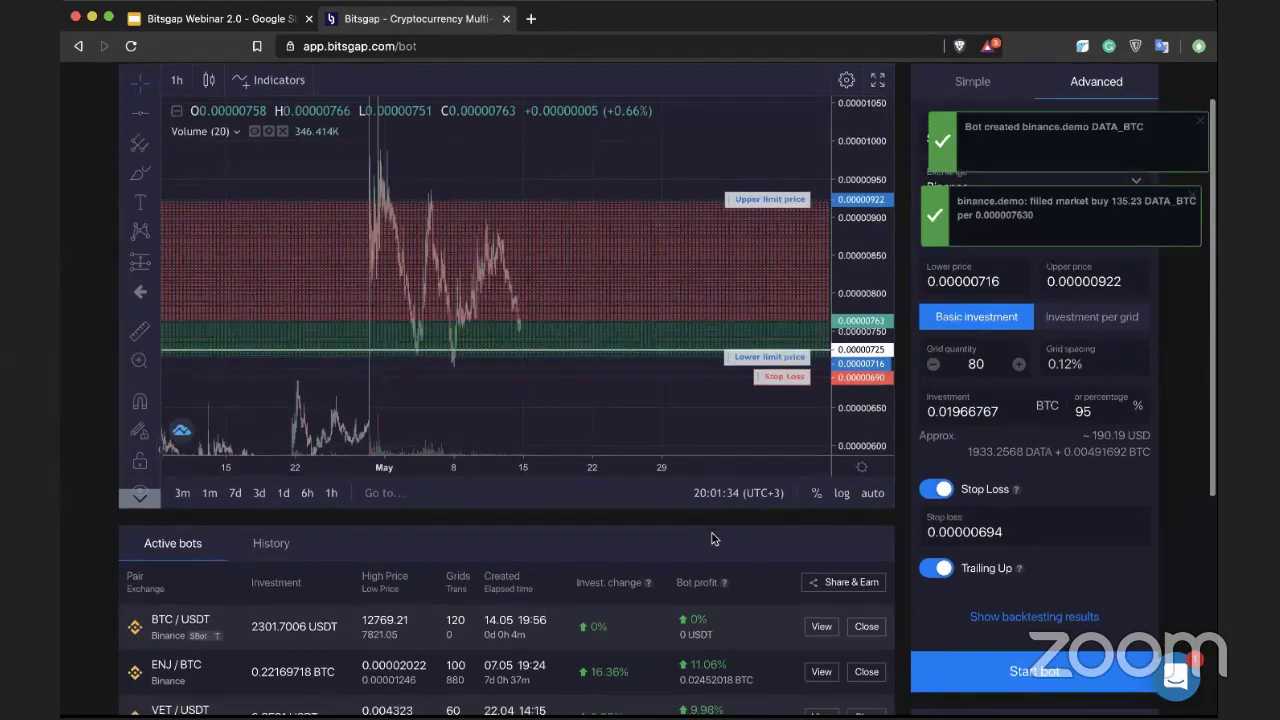
scroll(235, 446, "down", 3)
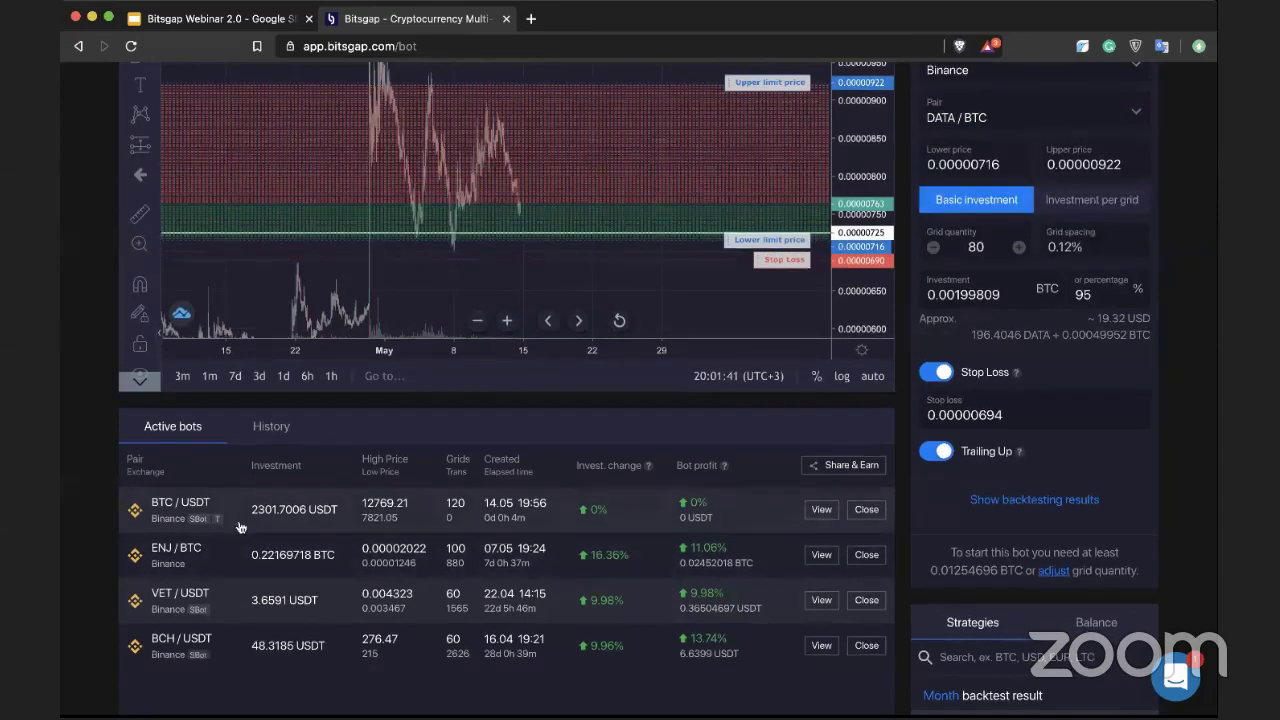
scroll(476, 623, "down", 2)
scroll(476, 623, "up", 1)
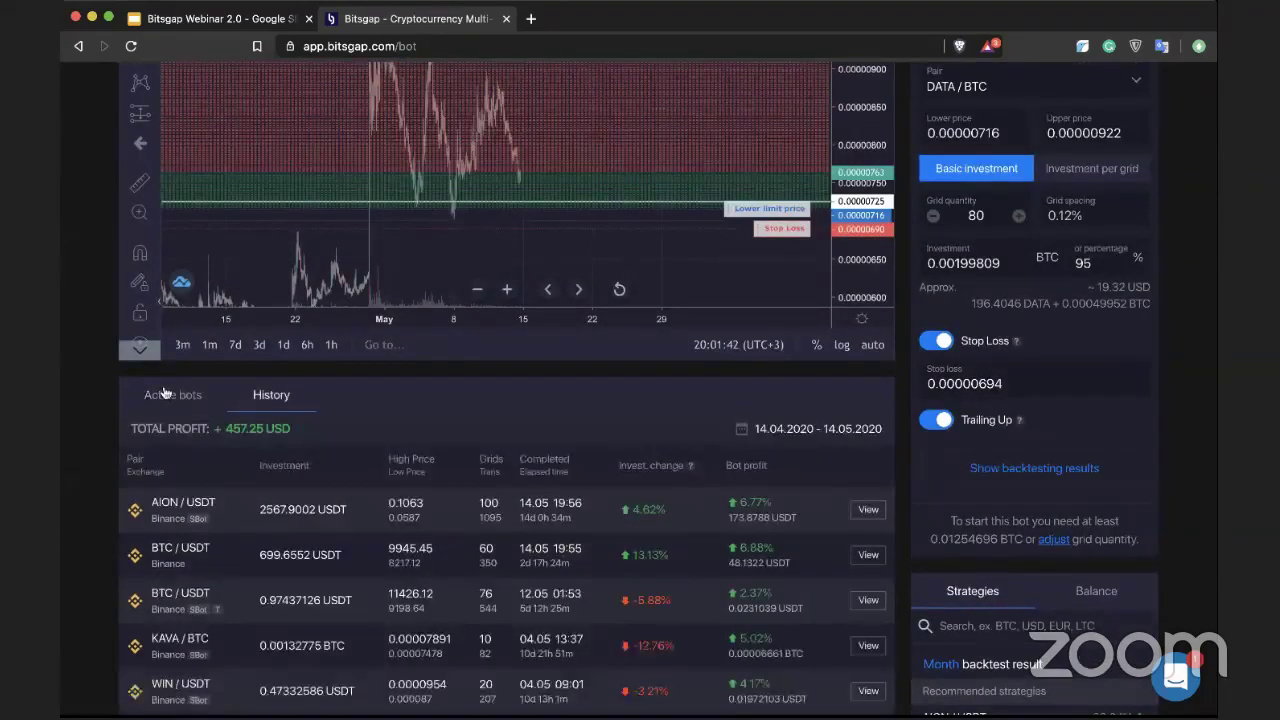
scroll(474, 371, "down", 1)
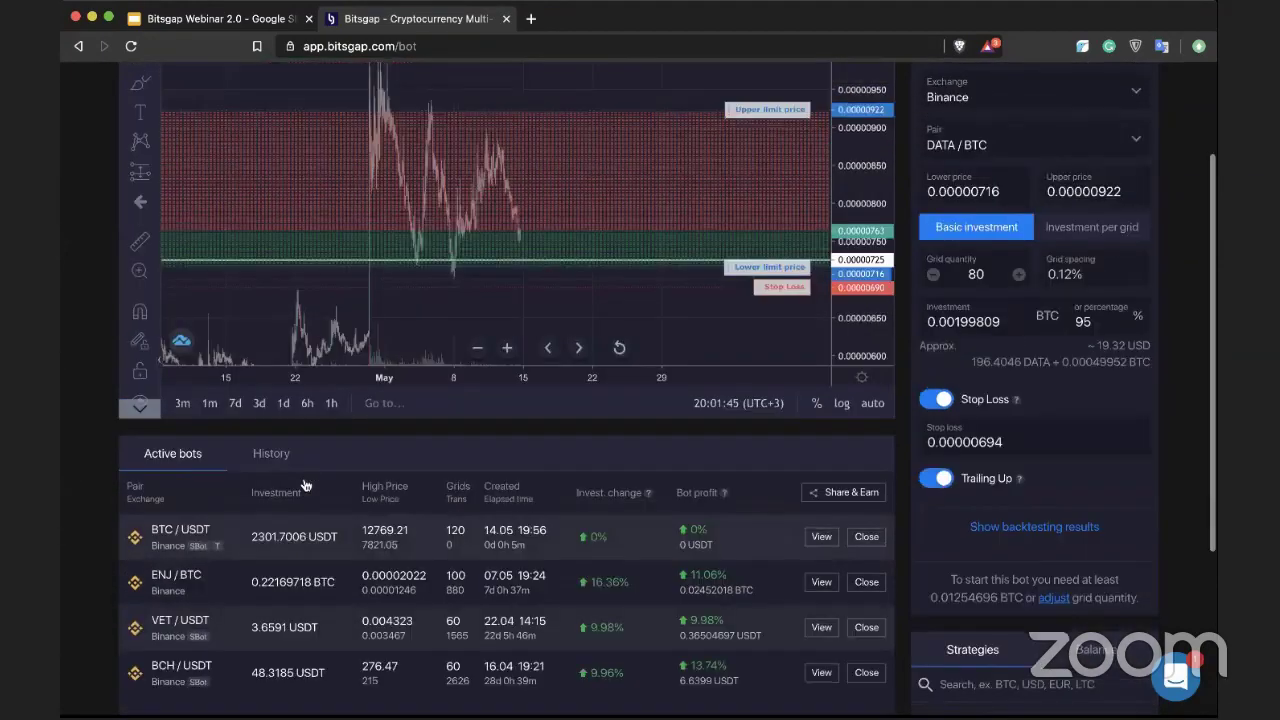
scroll(474, 371, "up", 1)
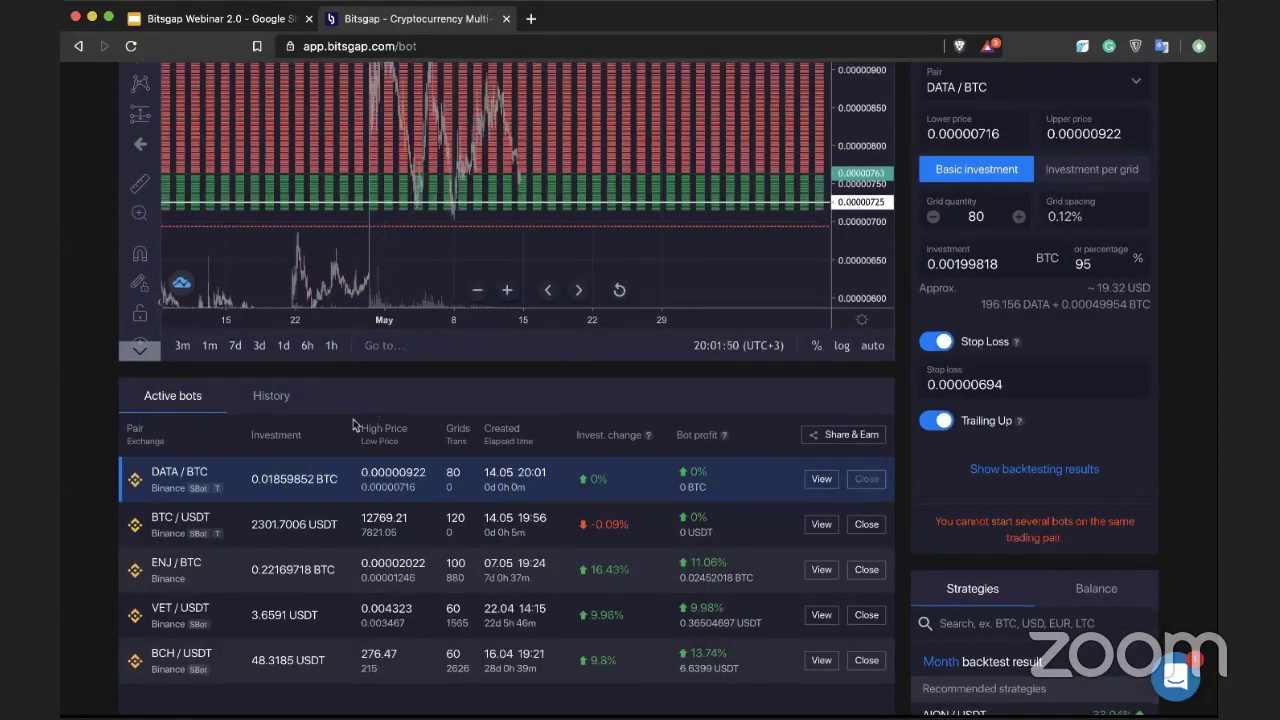
Open the bot history, review the completed bots' investment change and bot profit, and point out the AION/USDT bot
left_click(273, 402)
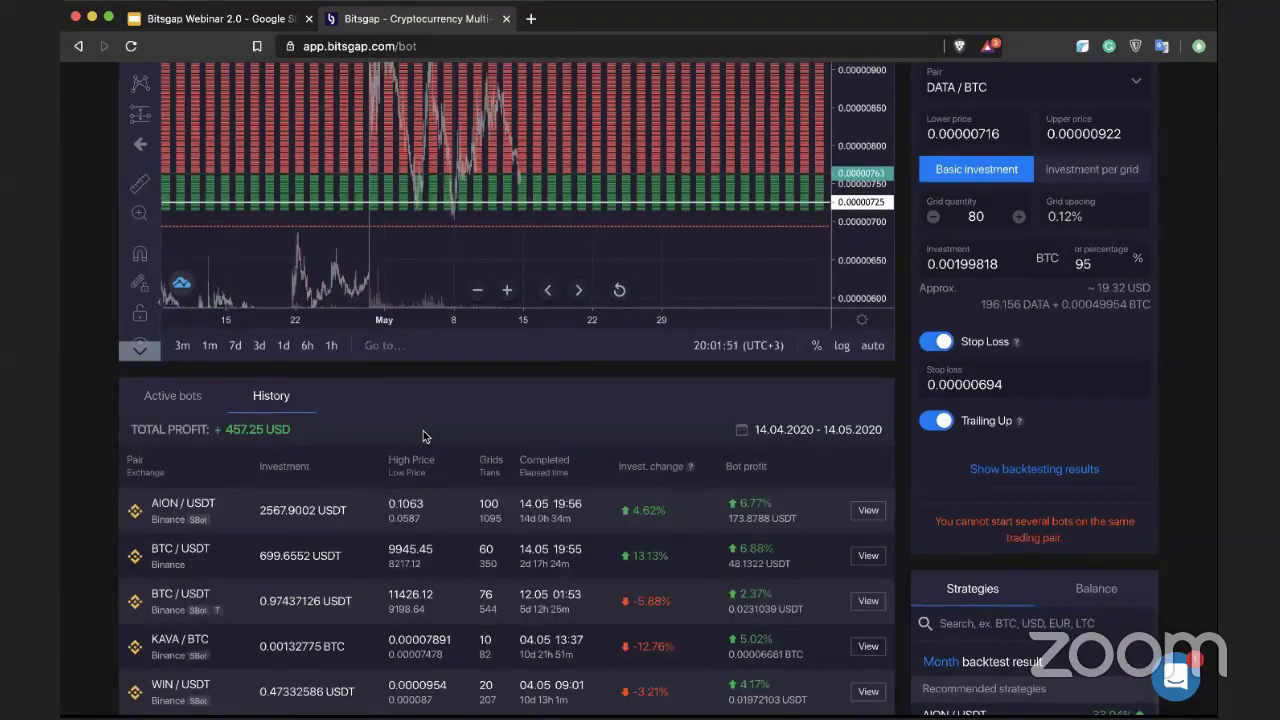
scroll(470, 415, "down", 3)
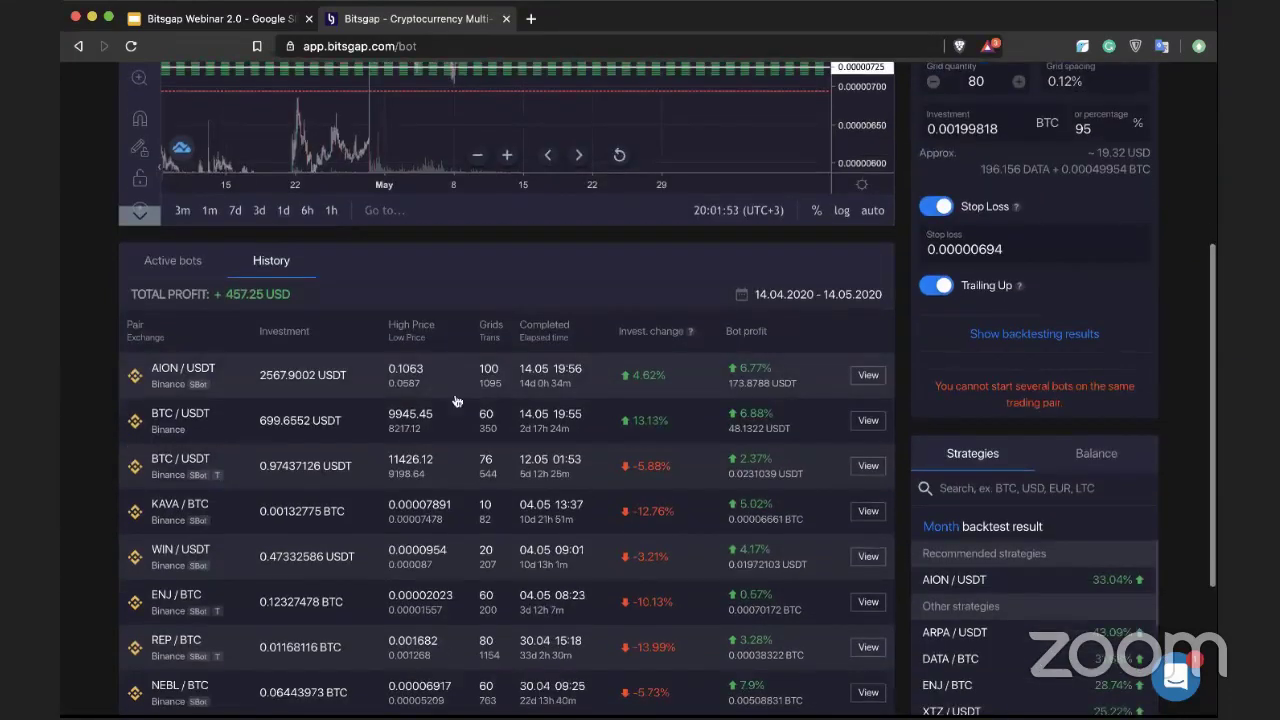
scroll(455, 400, "down", 3)
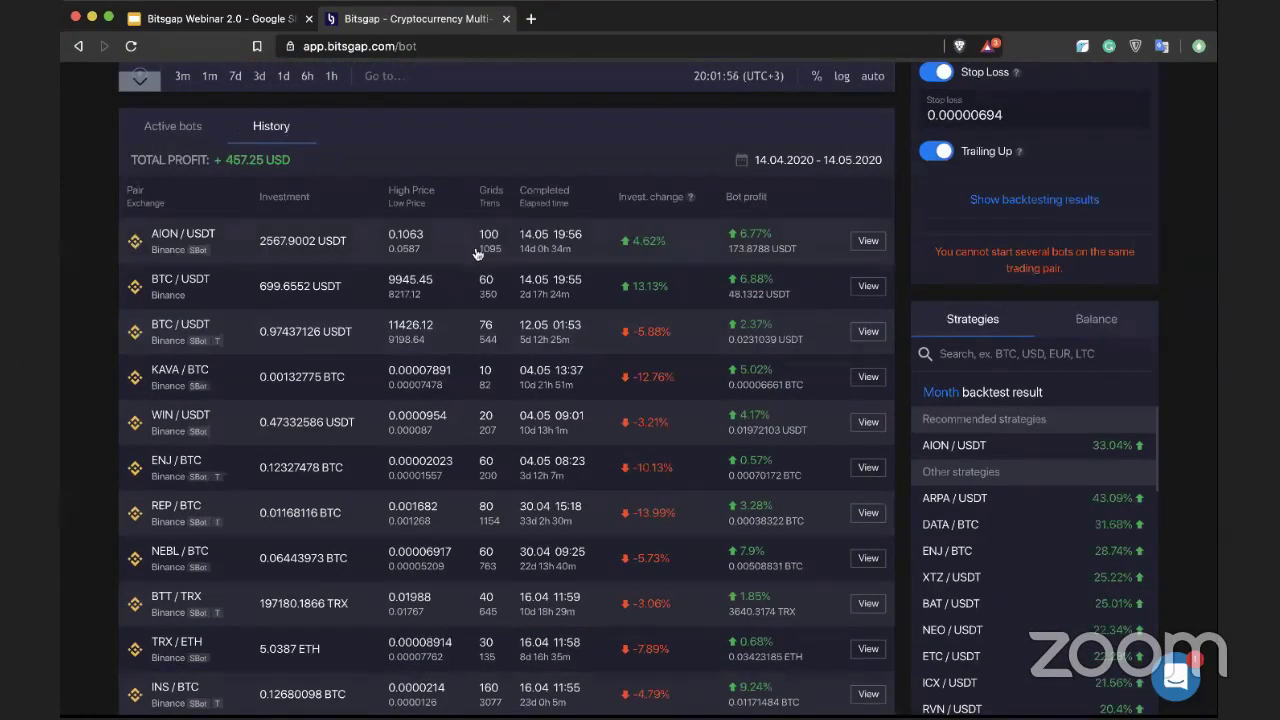
scroll(601, 416, "down", 1)
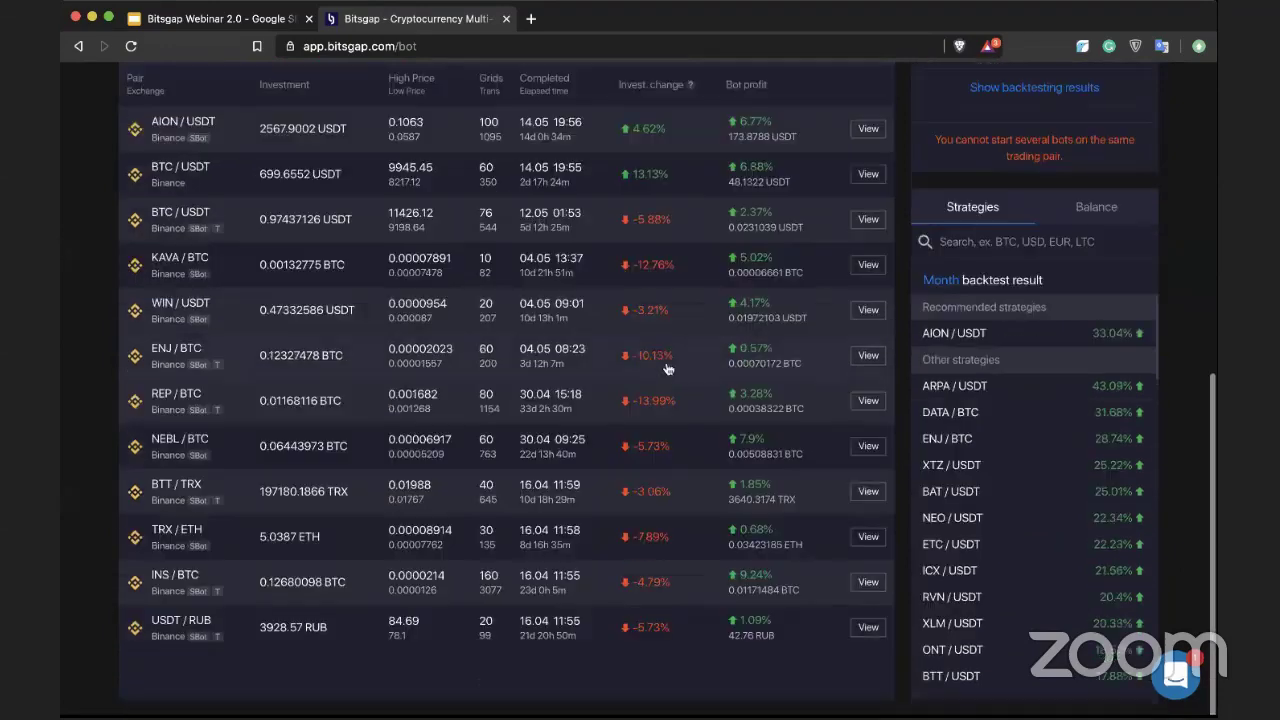
scroll(660, 370, "up", 5)
scroll(455, 390, "down", 4)
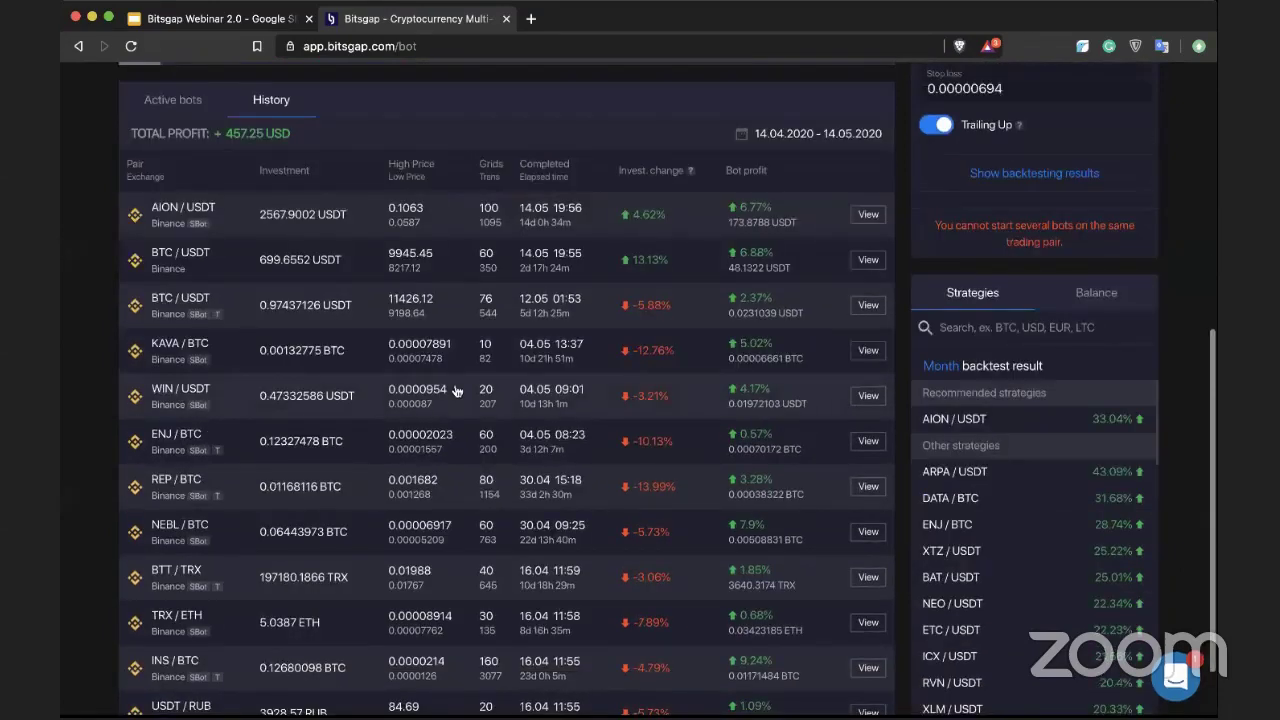
scroll(455, 390, "up", 1)
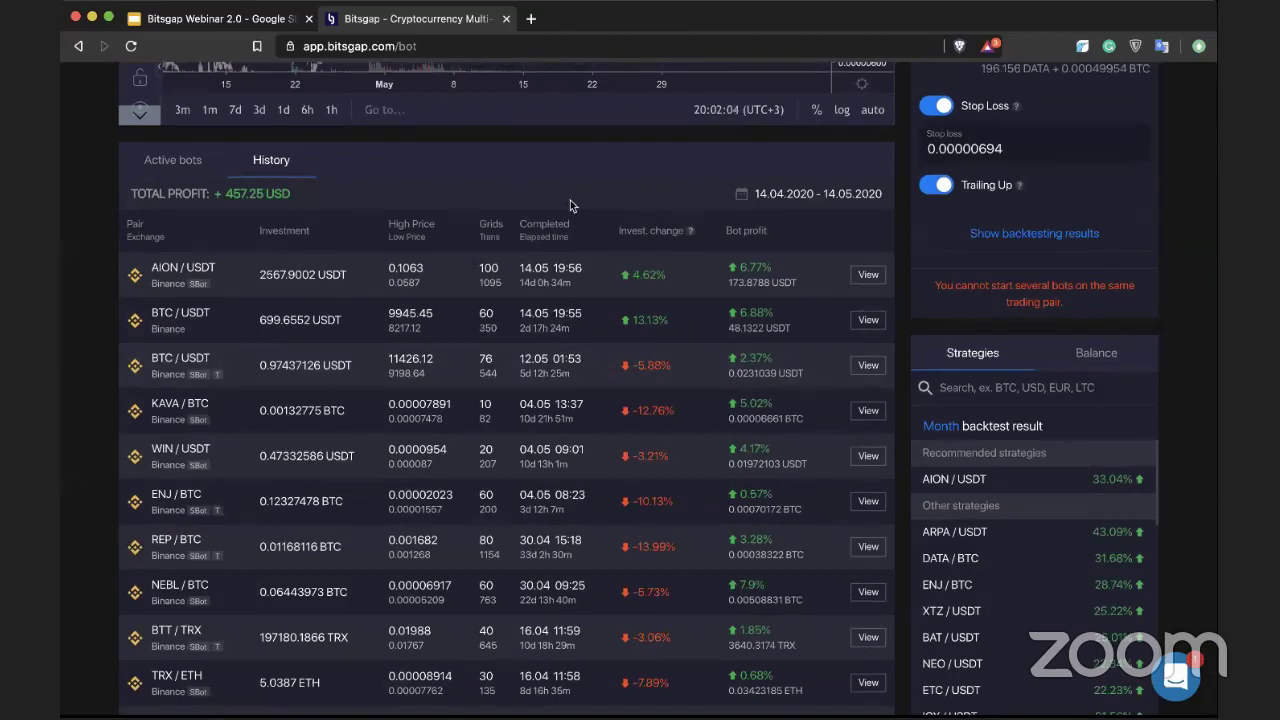
scroll(570, 200, "up", 1)
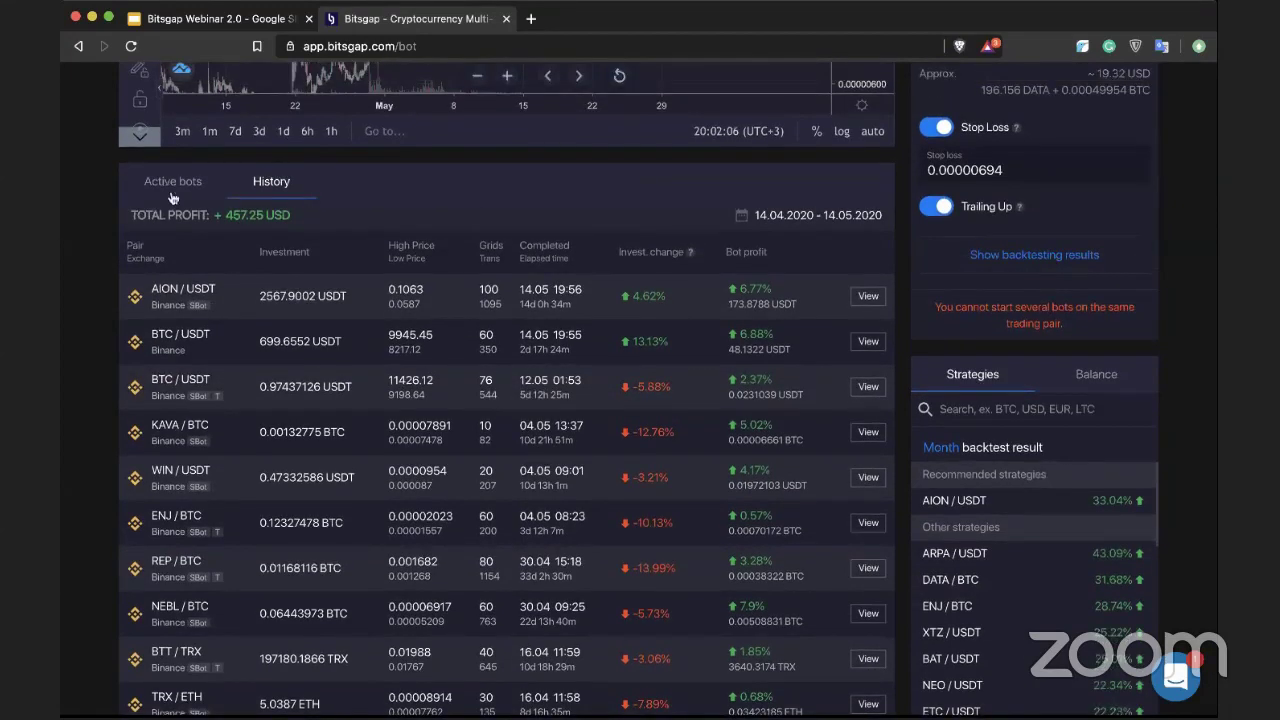
double_click(155, 292)
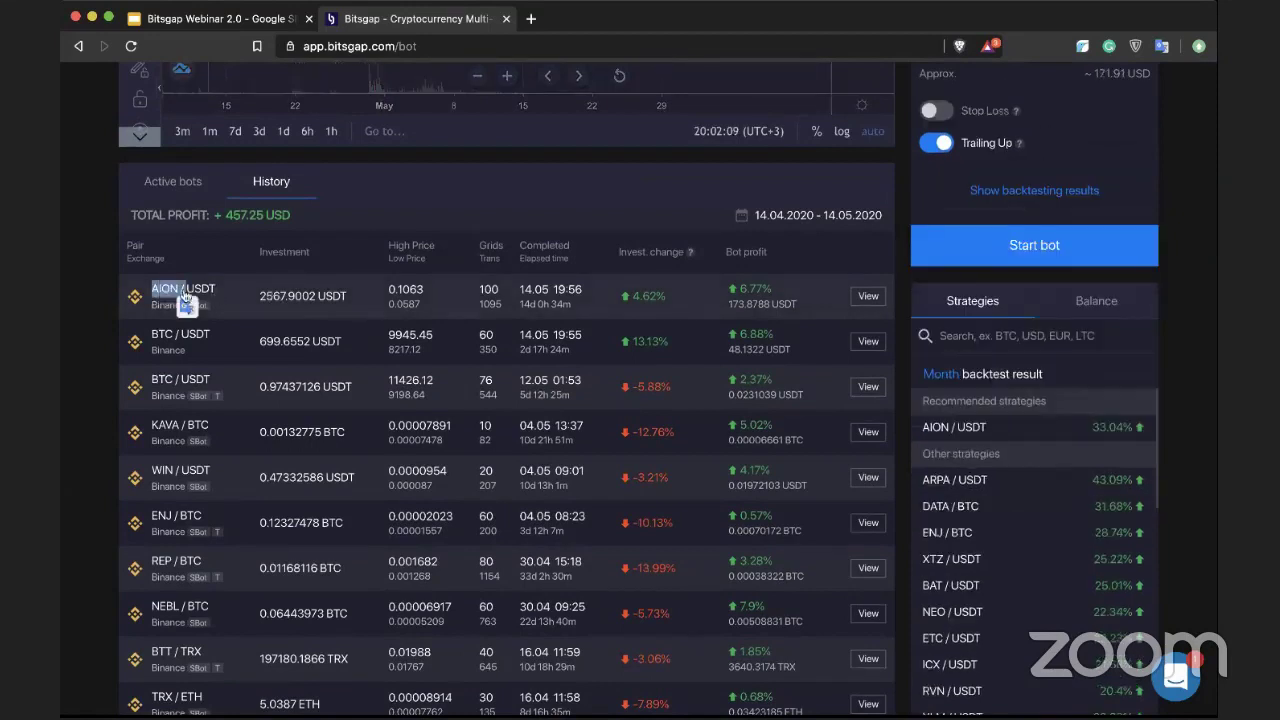
double_click(191, 291)
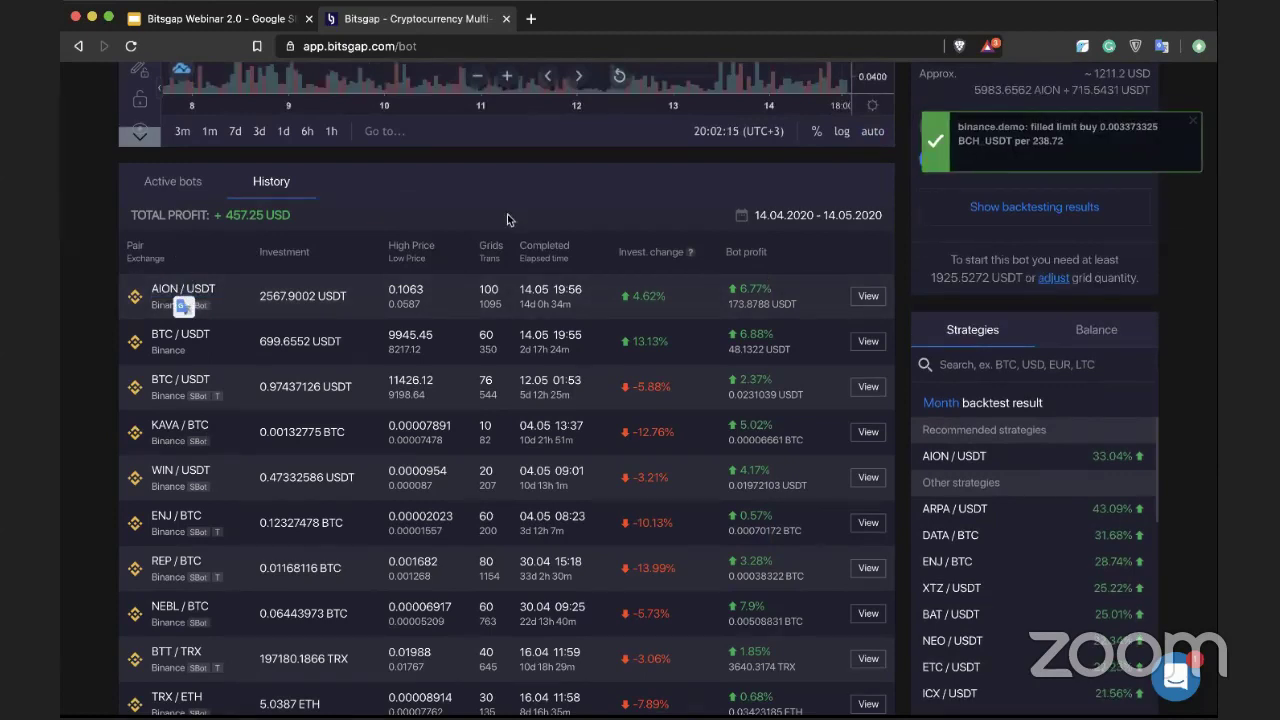
Return to the active bots list, view the details of the VET/USDT bot, and close them
left_click(180, 184)
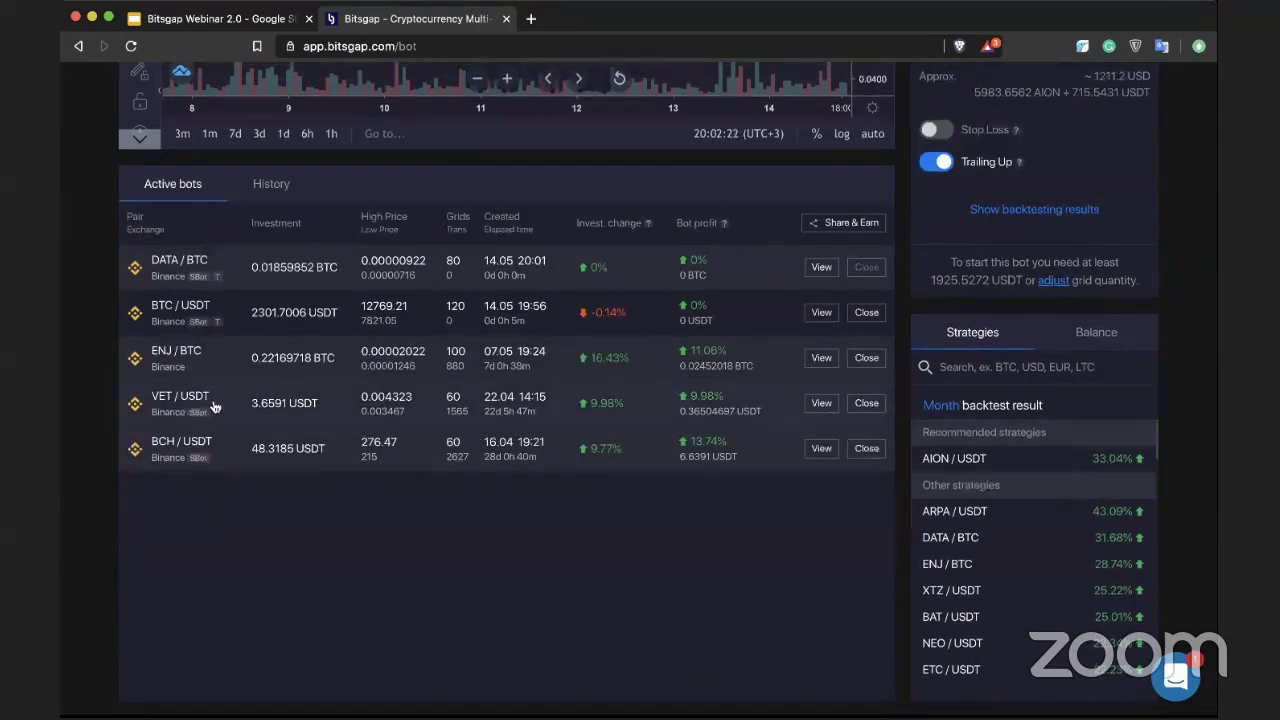
left_click(820, 403)
left_click(1010, 114)
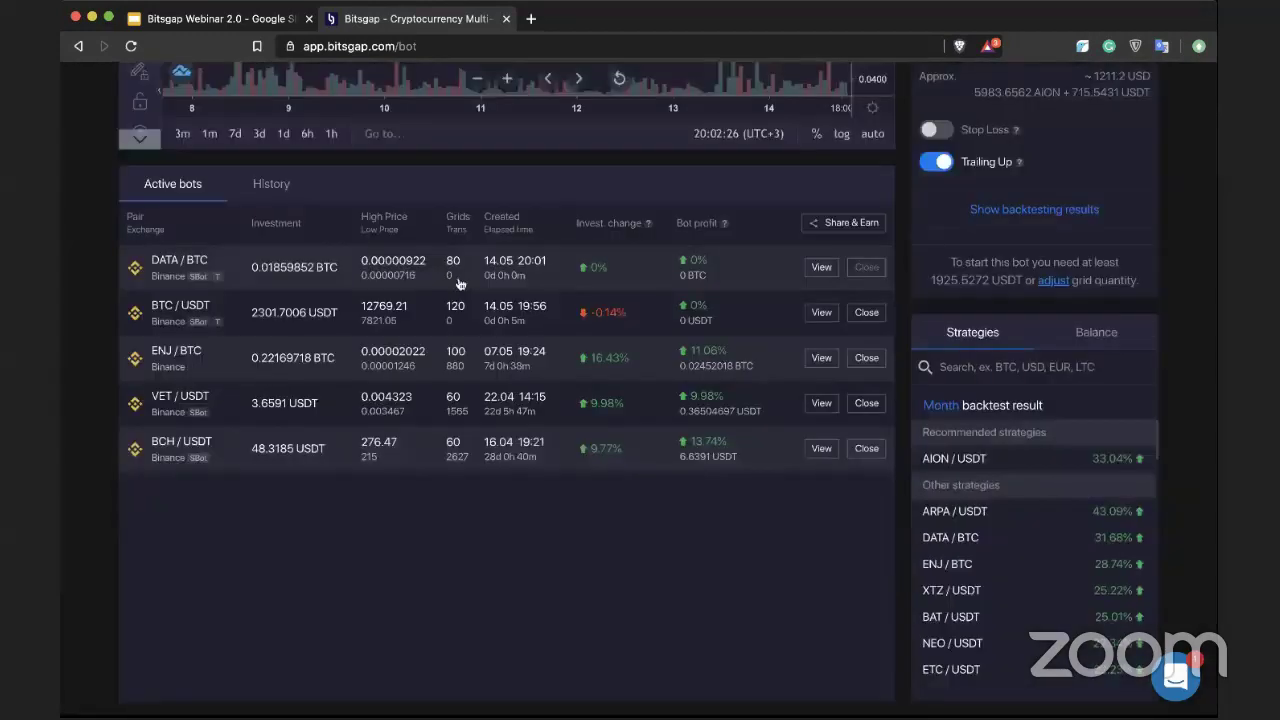
View the ENJ/BTC bot's details, point out the amounts in open orders, and close the bot
left_click(820, 357)
left_click_drag(692, 176, 786, 171)
left_click(789, 175)
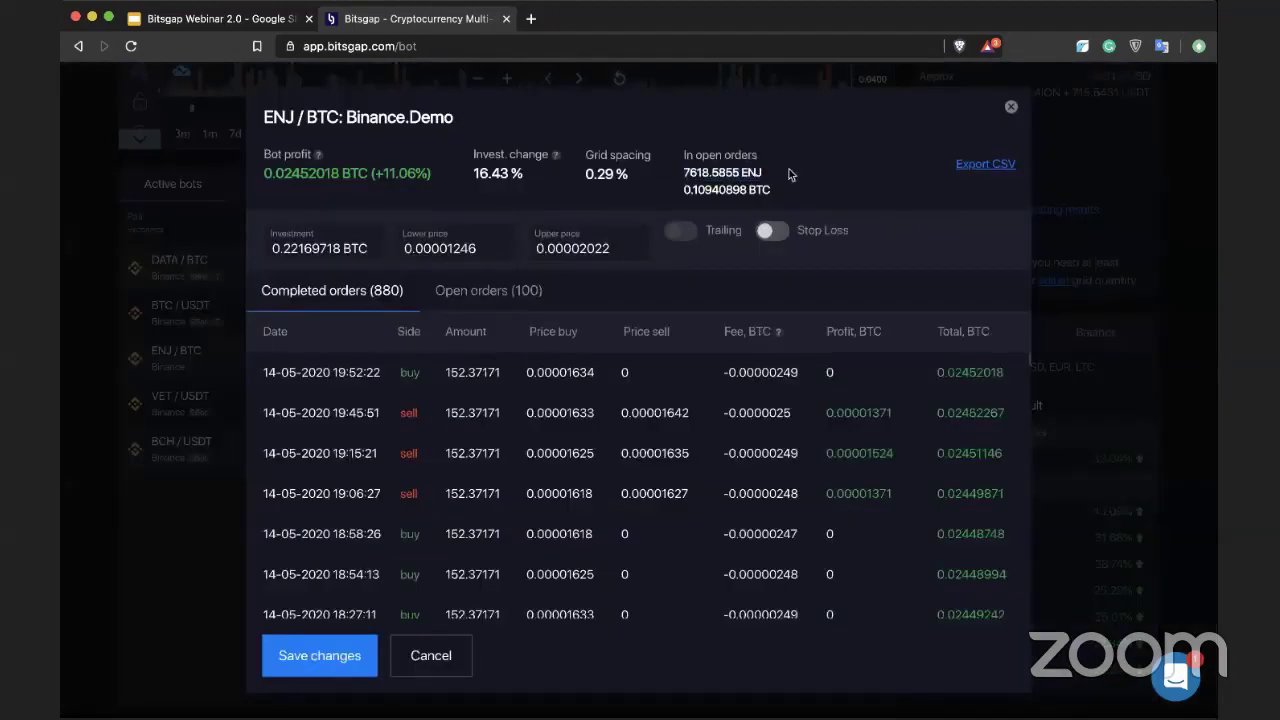
left_click(1010, 108)
left_click(863, 358)
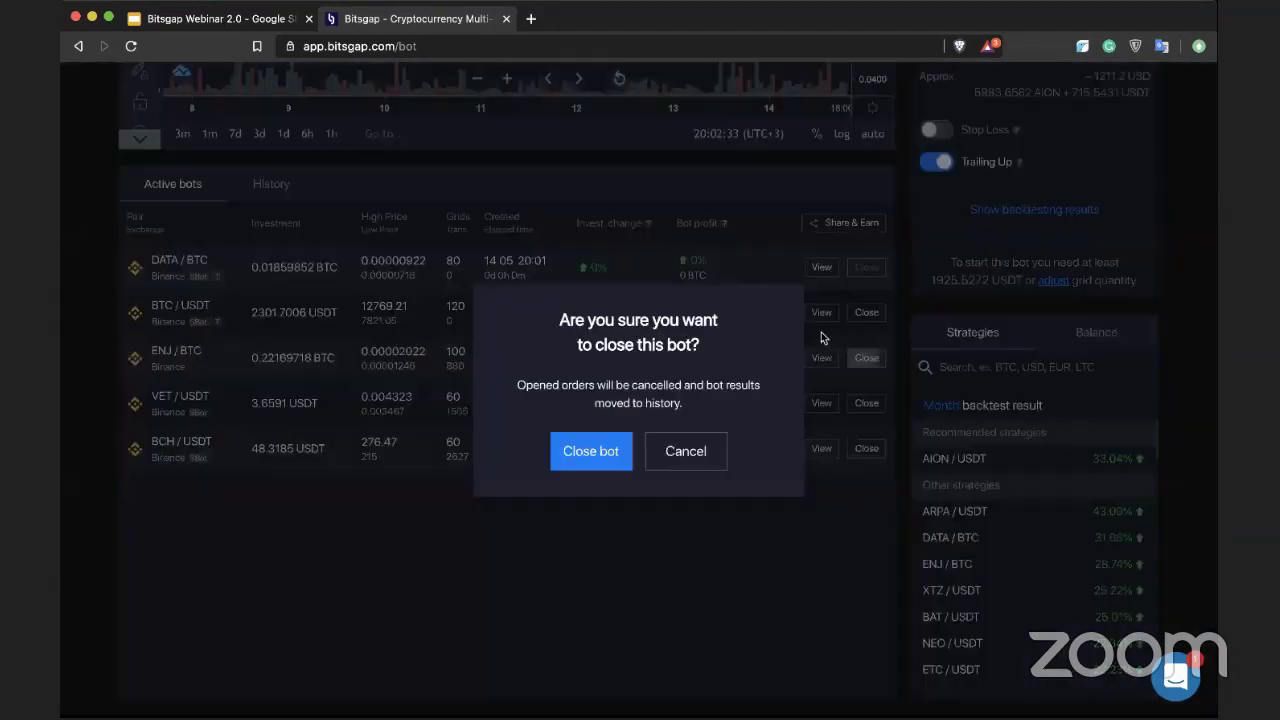
left_click(605, 452)
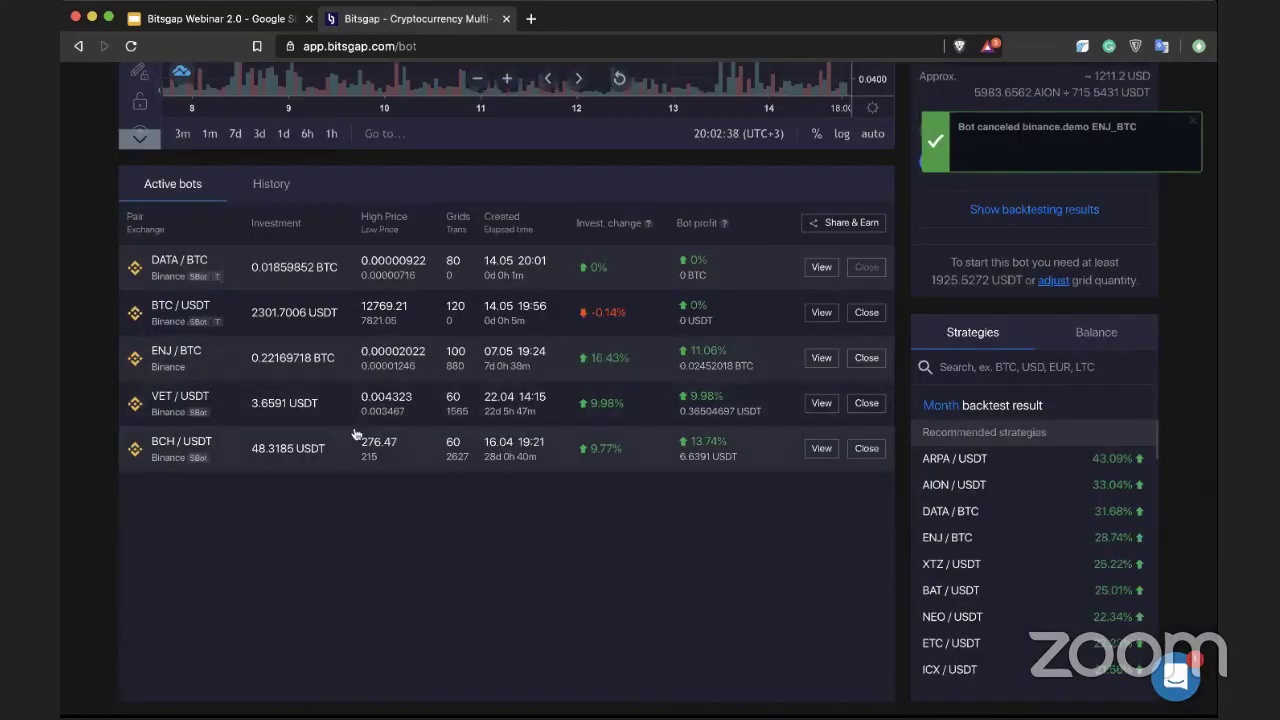
Open the Binance balance and point out the available ENJ amount
left_click(1097, 335)
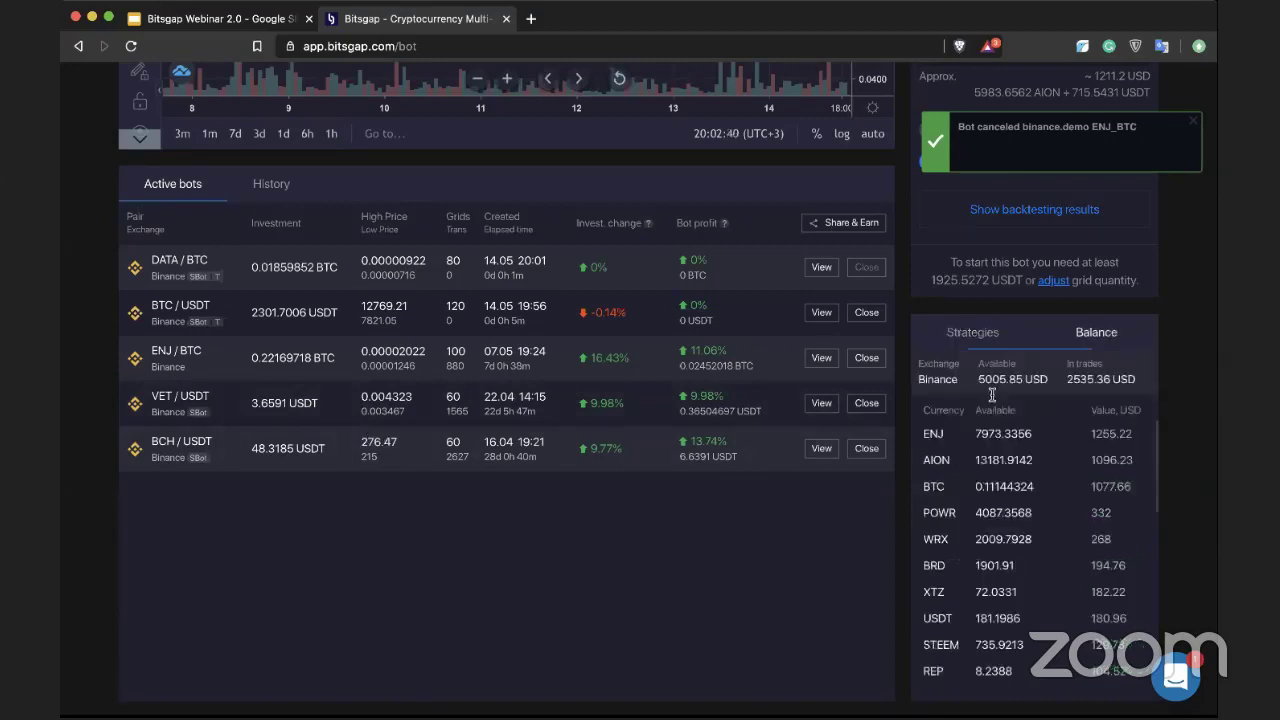
left_click_drag(976, 436, 1046, 440)
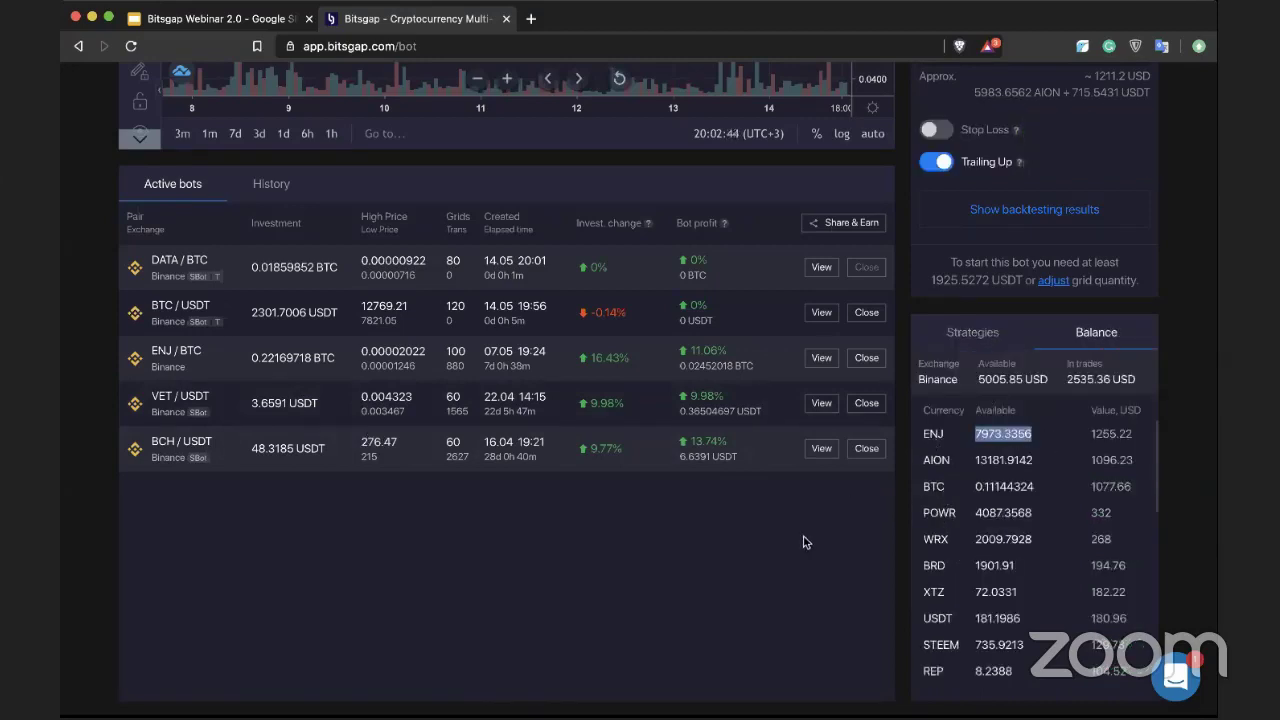
scroll(784, 556, "up", 1)
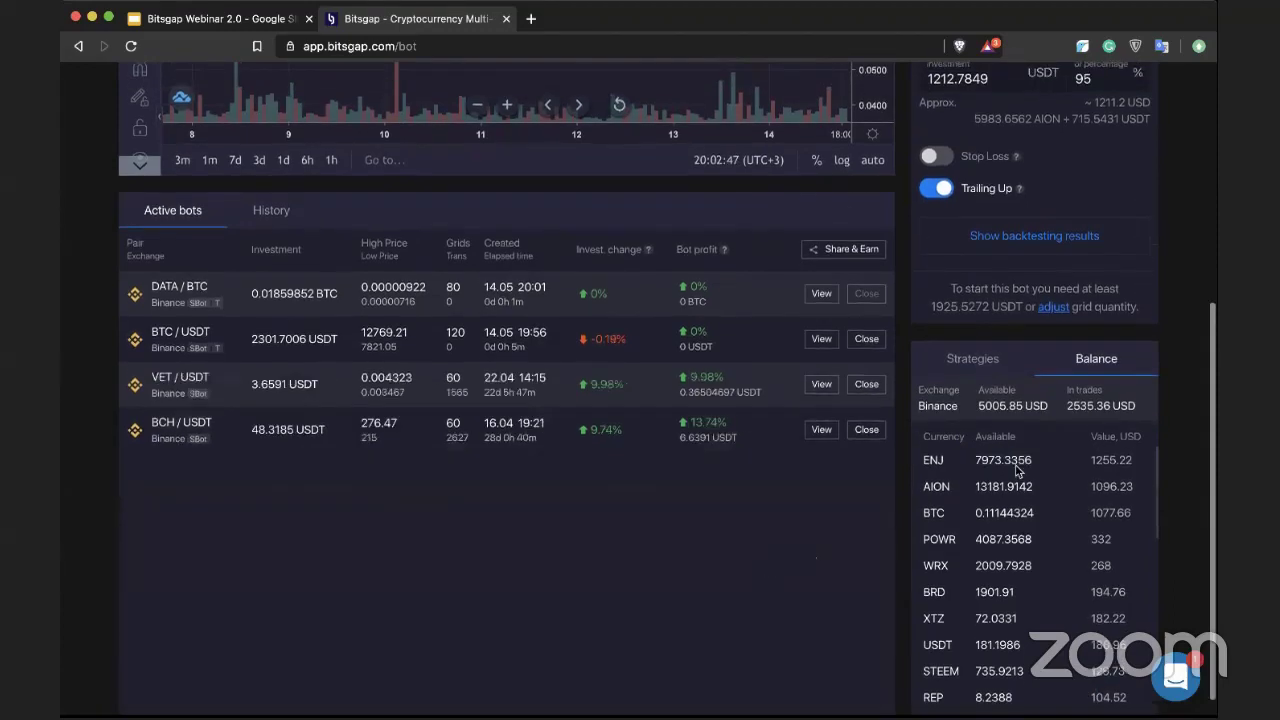
mouse_move(1011, 462)
left_mouse_down()
mouse_move(946, 462)
mouse_move(1034, 466)
left_mouse_up()
left_click(742, 543)
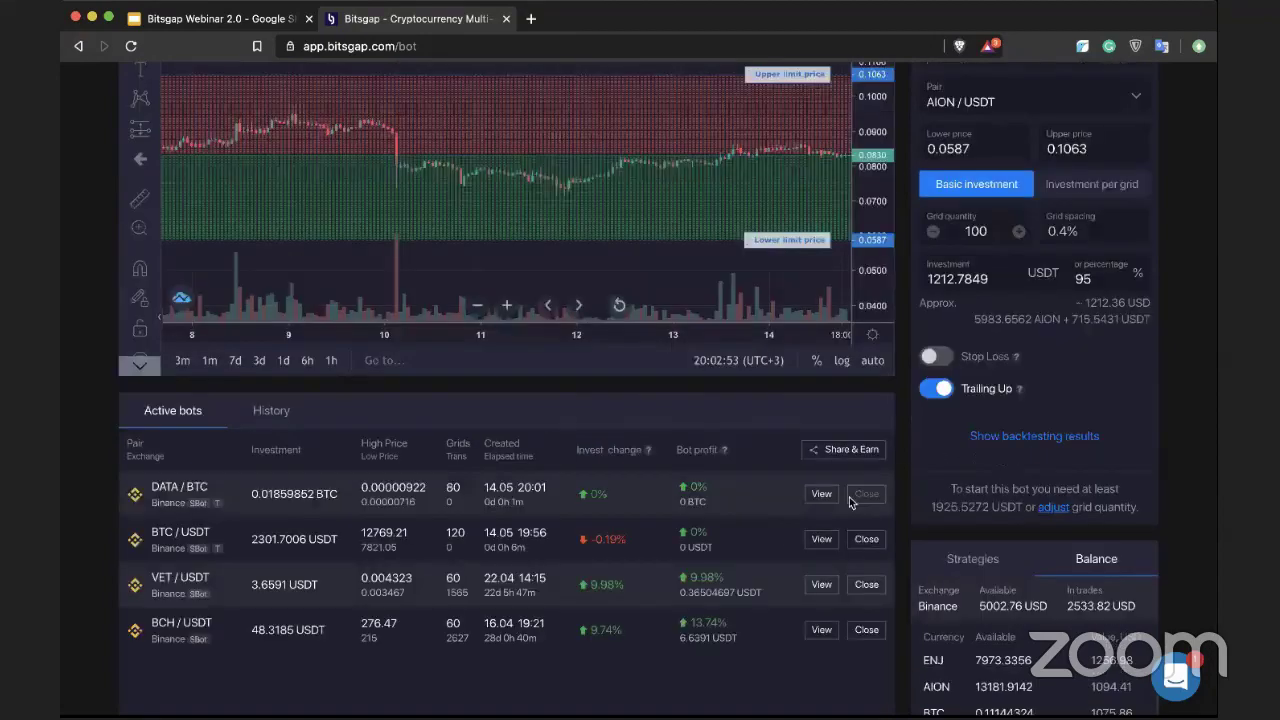
Go to the trading page and load the ENJ/USDT pair on Binance.Demo
scroll(197, 87, "up", 4)
left_click(212, 86)
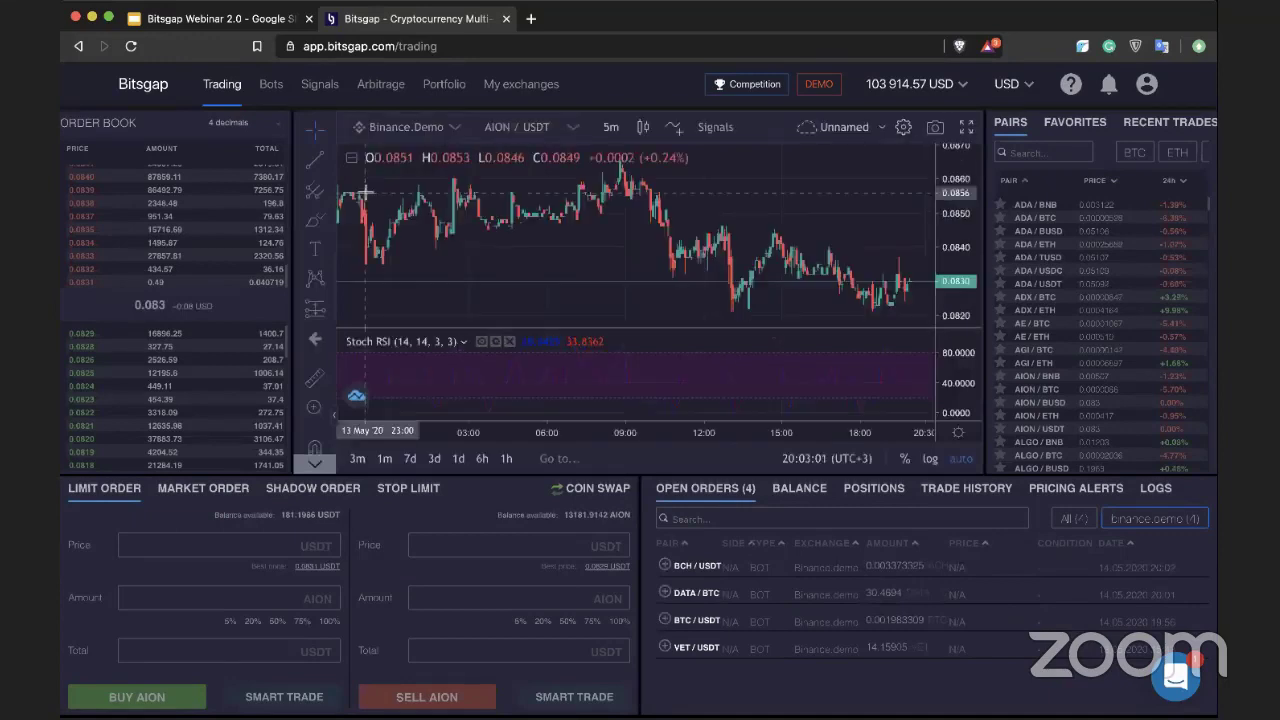
left_click(562, 128)
left_click(405, 164)
type("enj")
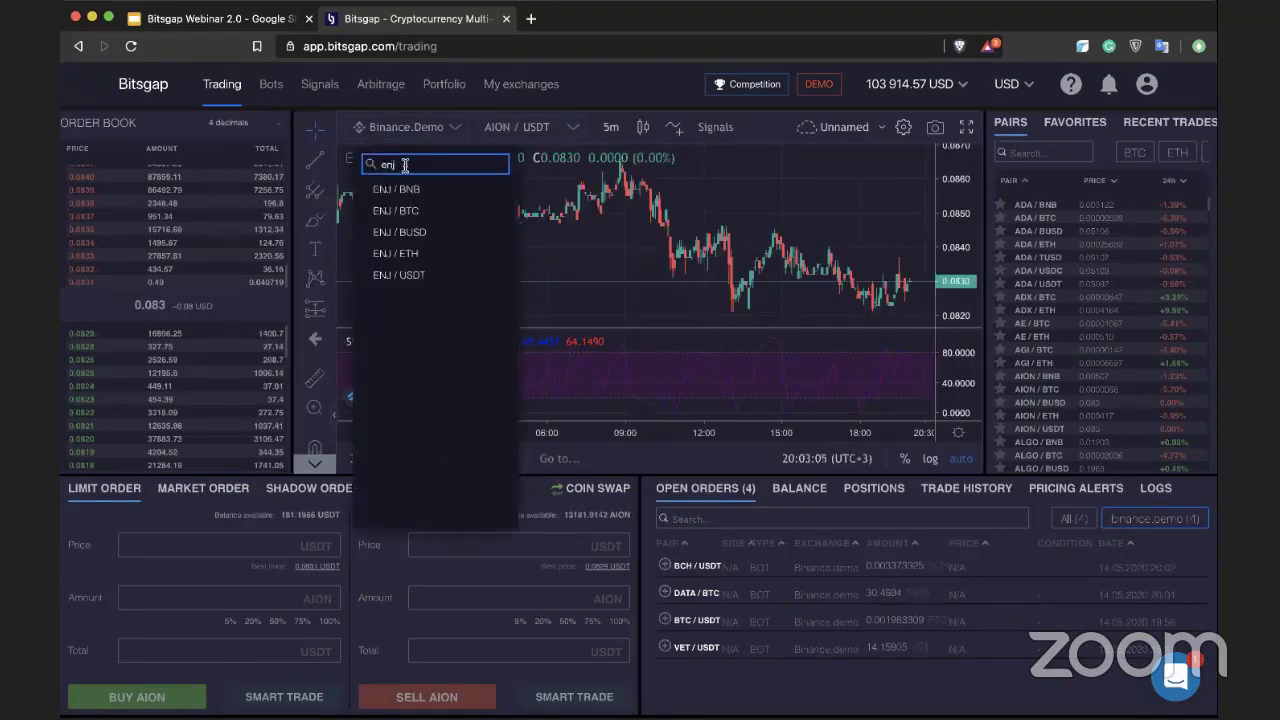
left_click(400, 277)
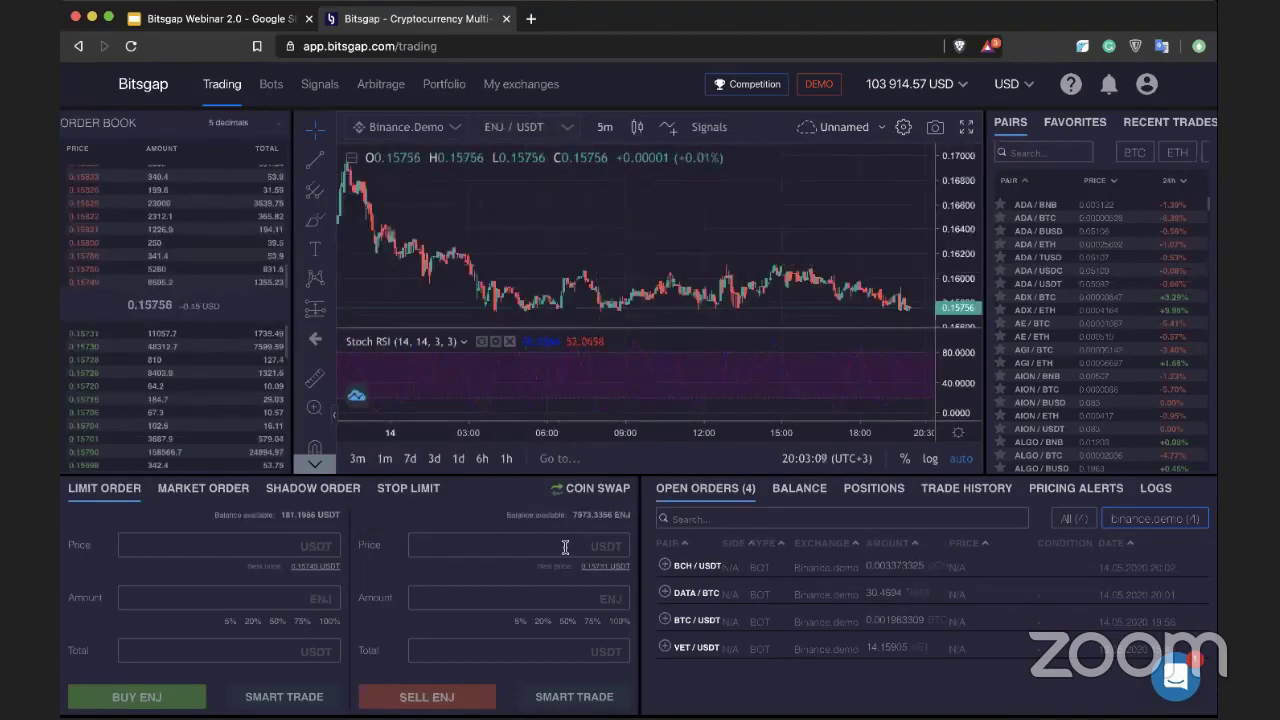
Sell 100% of the available ENJ for USDT with a market order
left_click(618, 621)
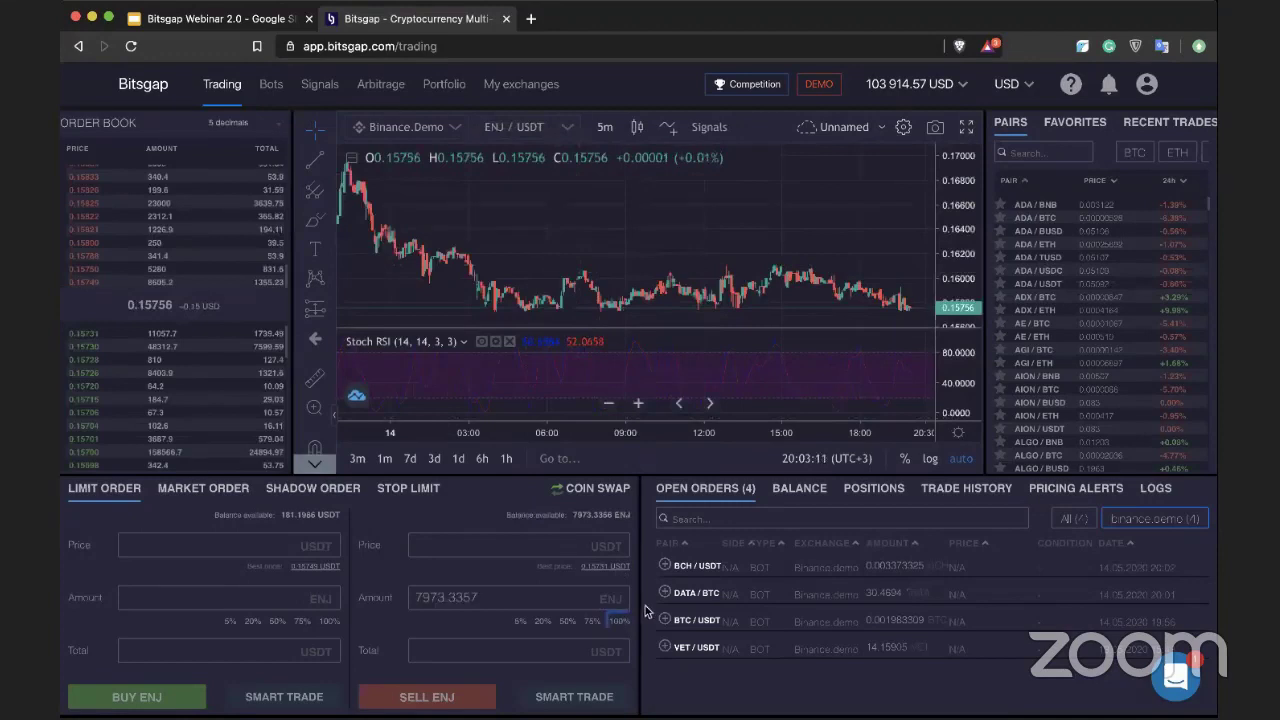
left_click(203, 488)
left_click(618, 621)
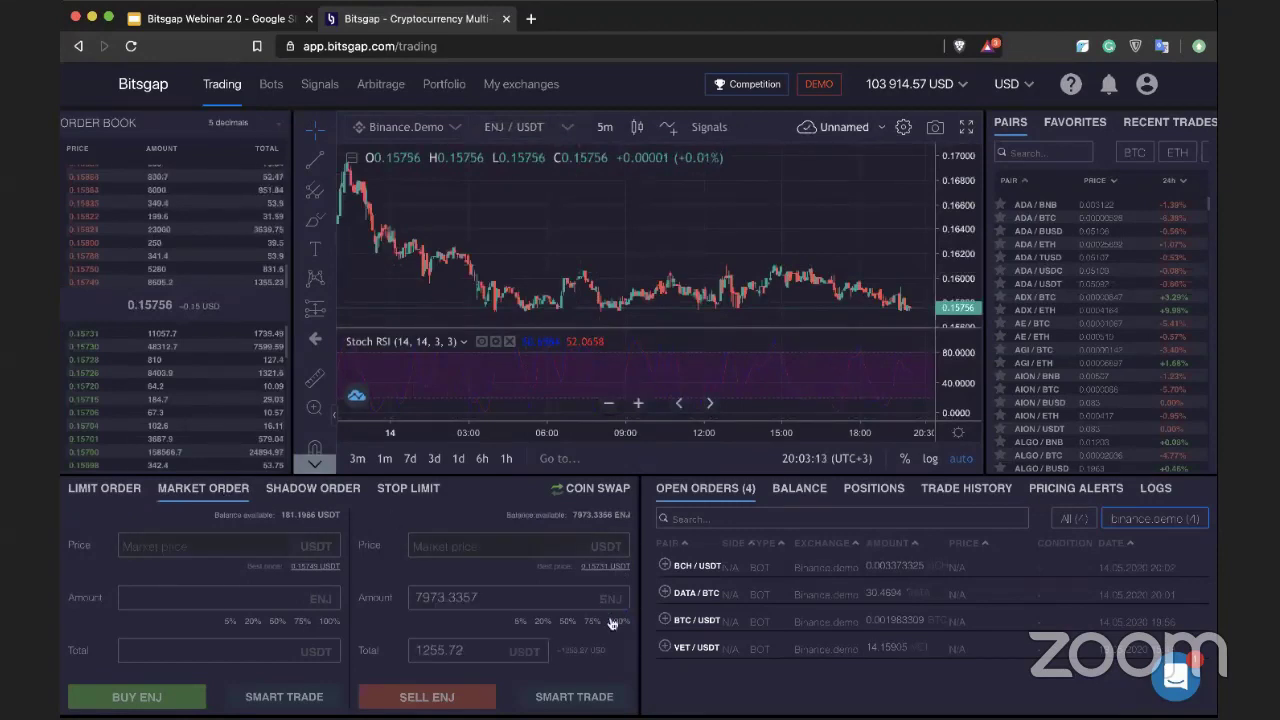
left_click(492, 690)
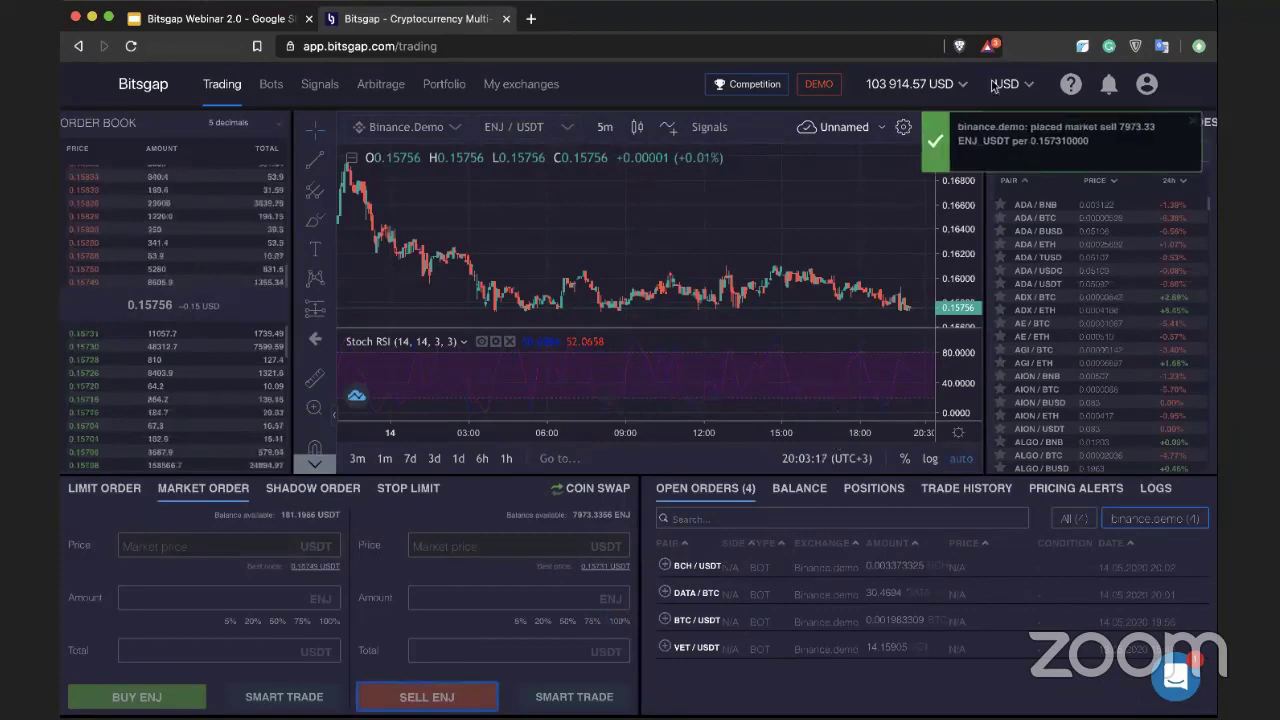
Return to the bots page and check the available USDT in the balance
left_click(268, 86)
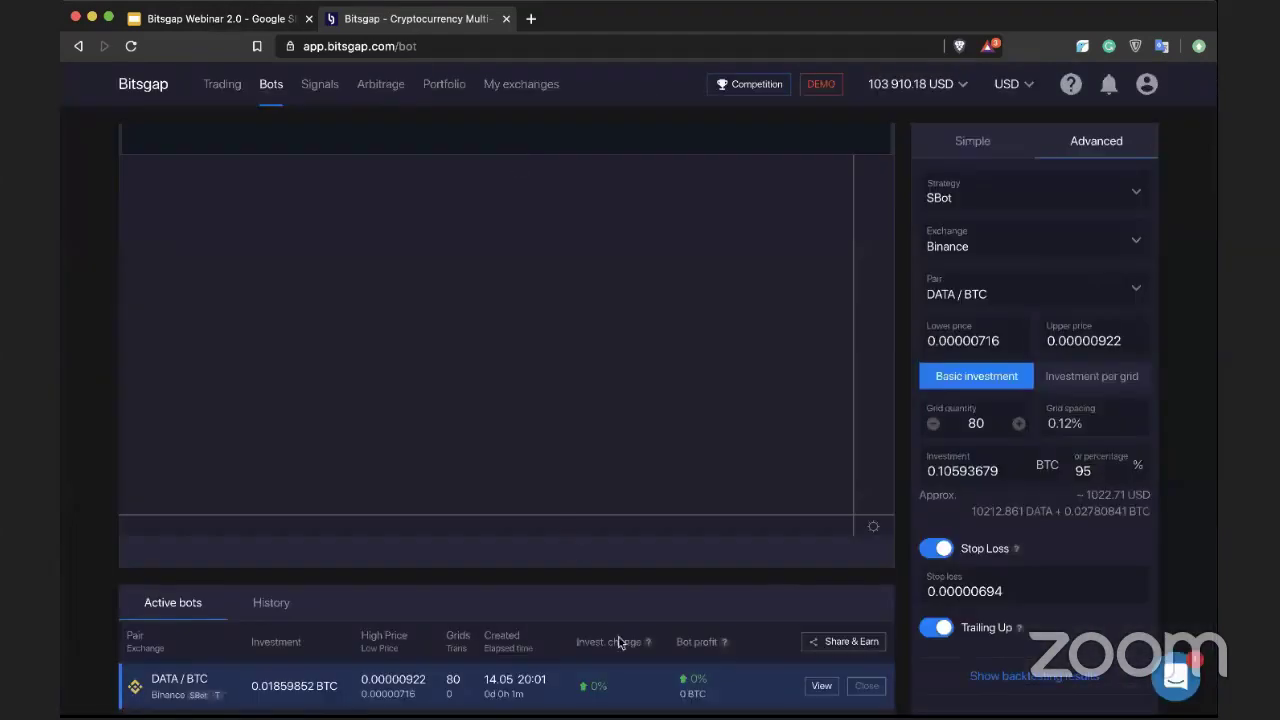
scroll(650, 580, "down", 5)
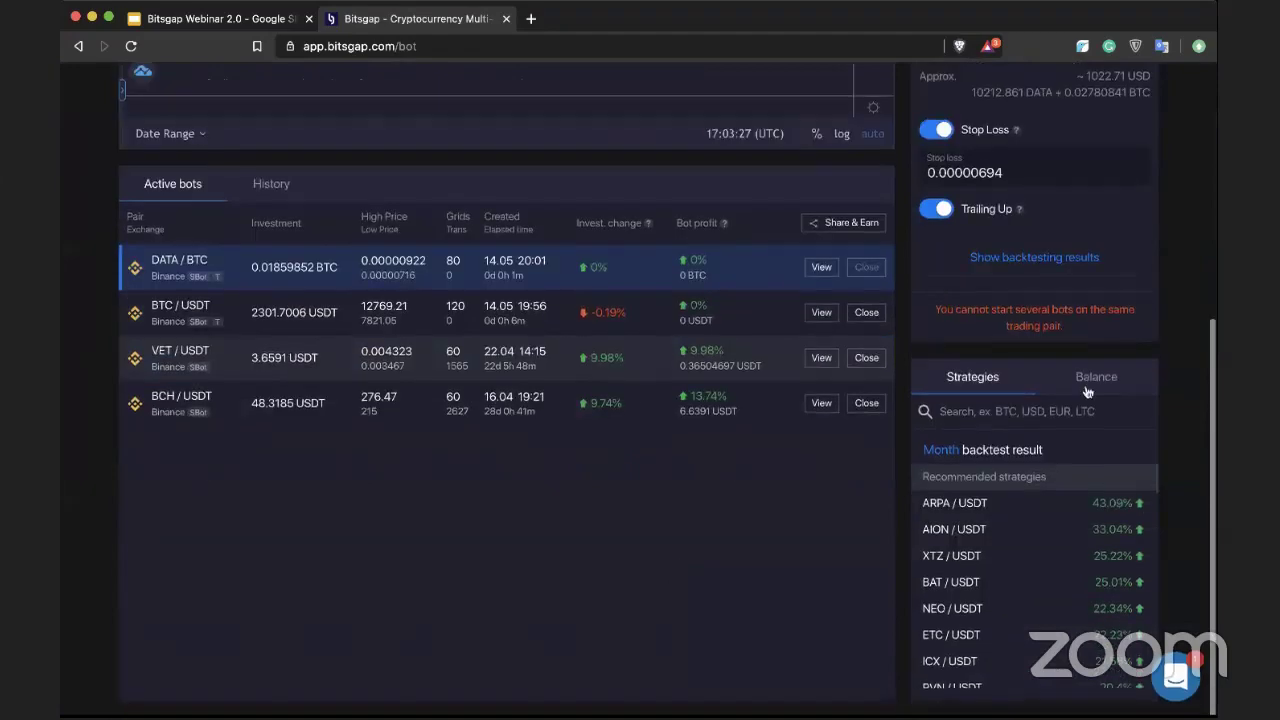
left_click(1080, 380)
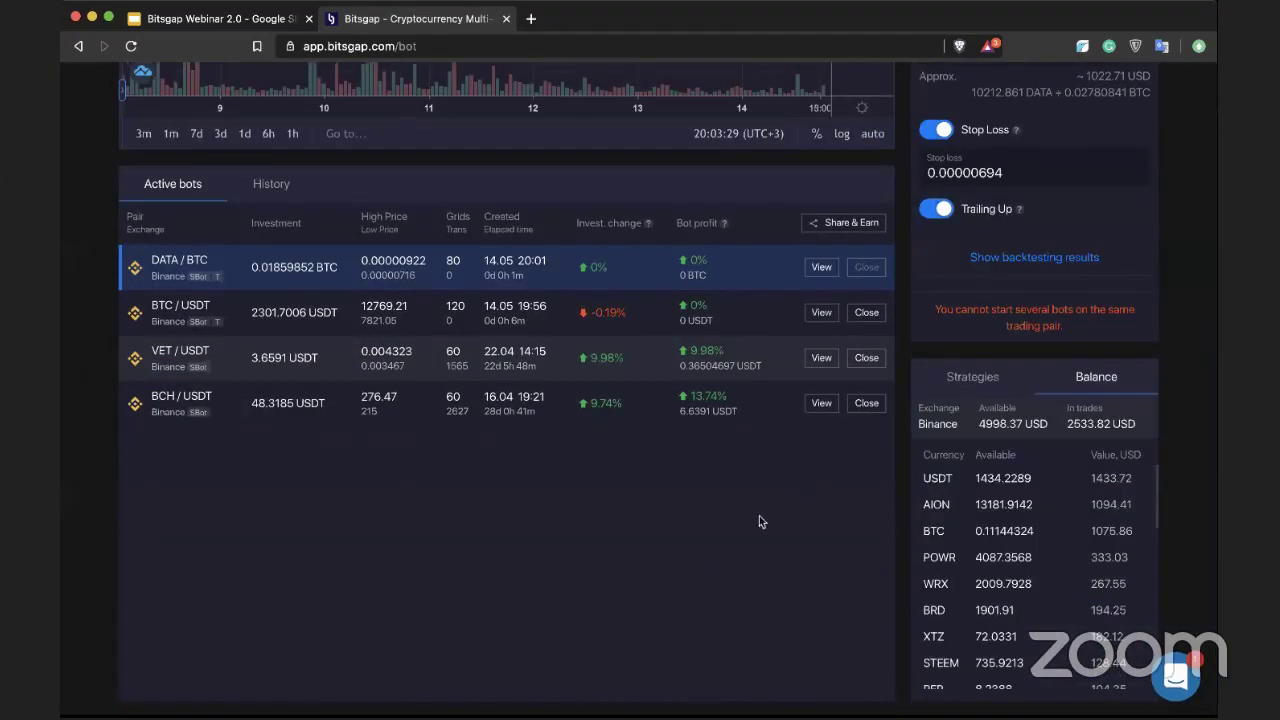
scroll(757, 522, "up", 1)
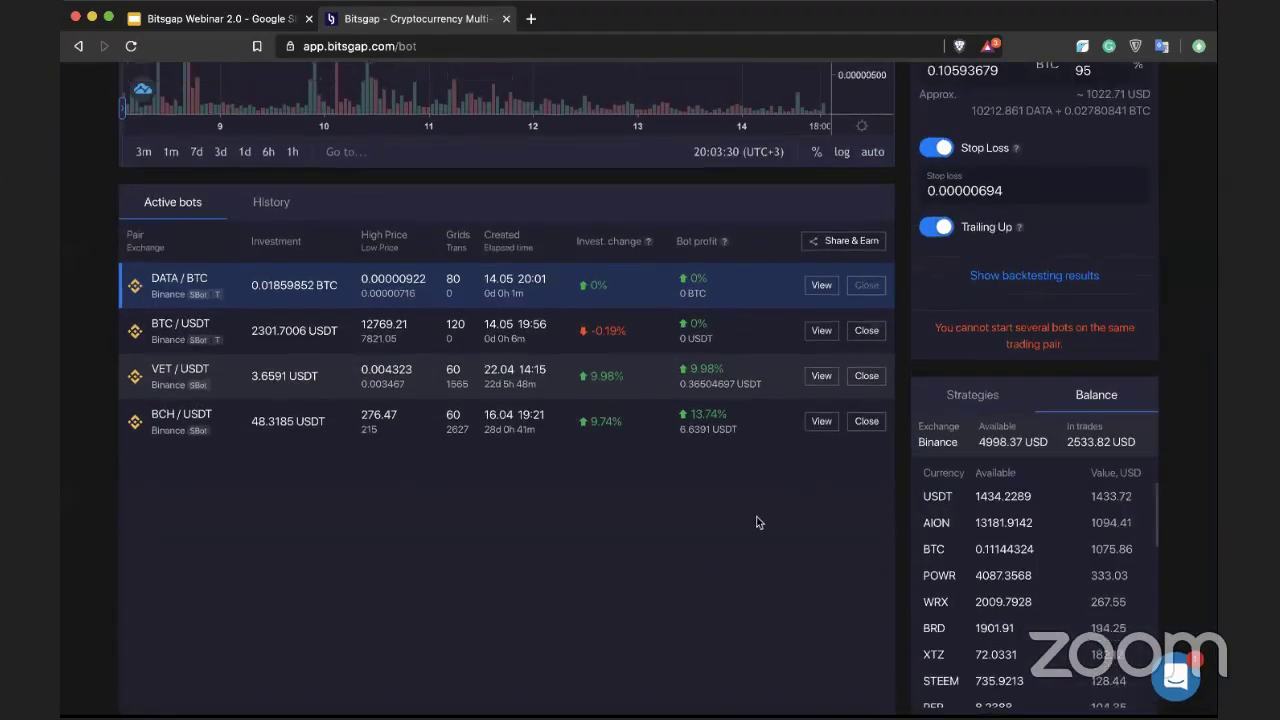
Switch to the Google Slides presentation and advance through the Scalper bot title to the price-range chart slide
left_click(212, 18)
key("Right")
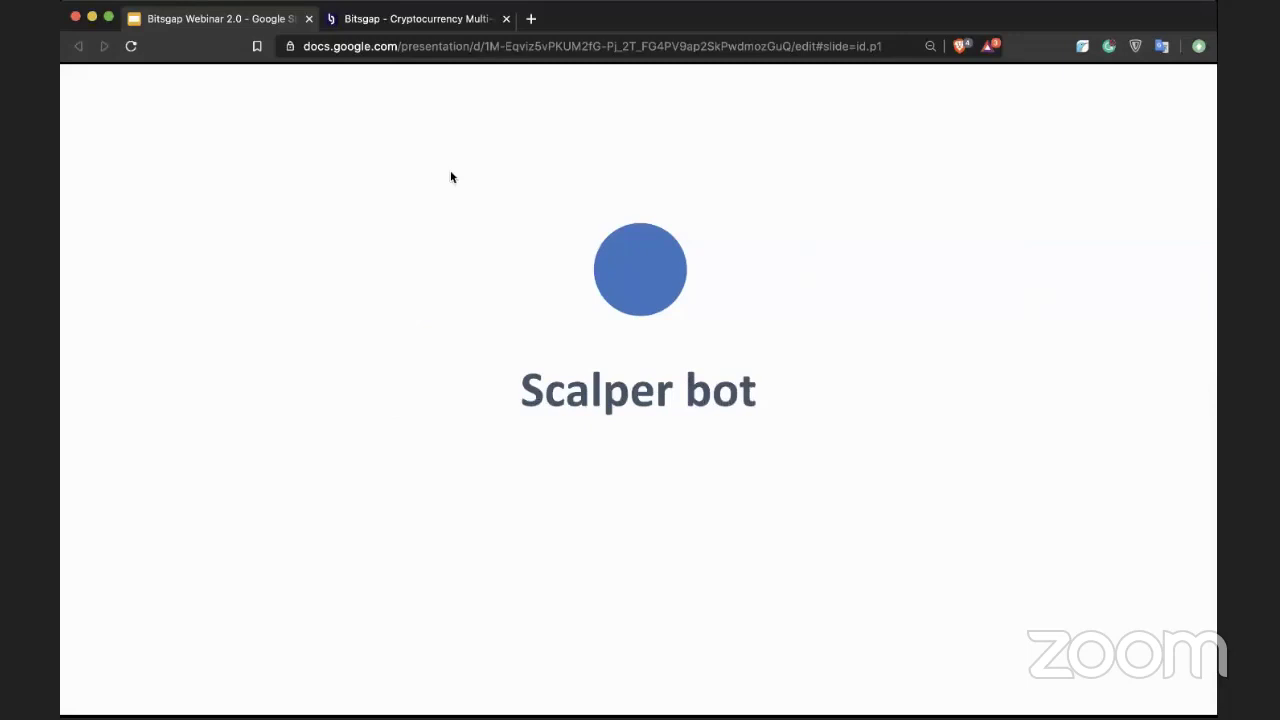
key("Right")
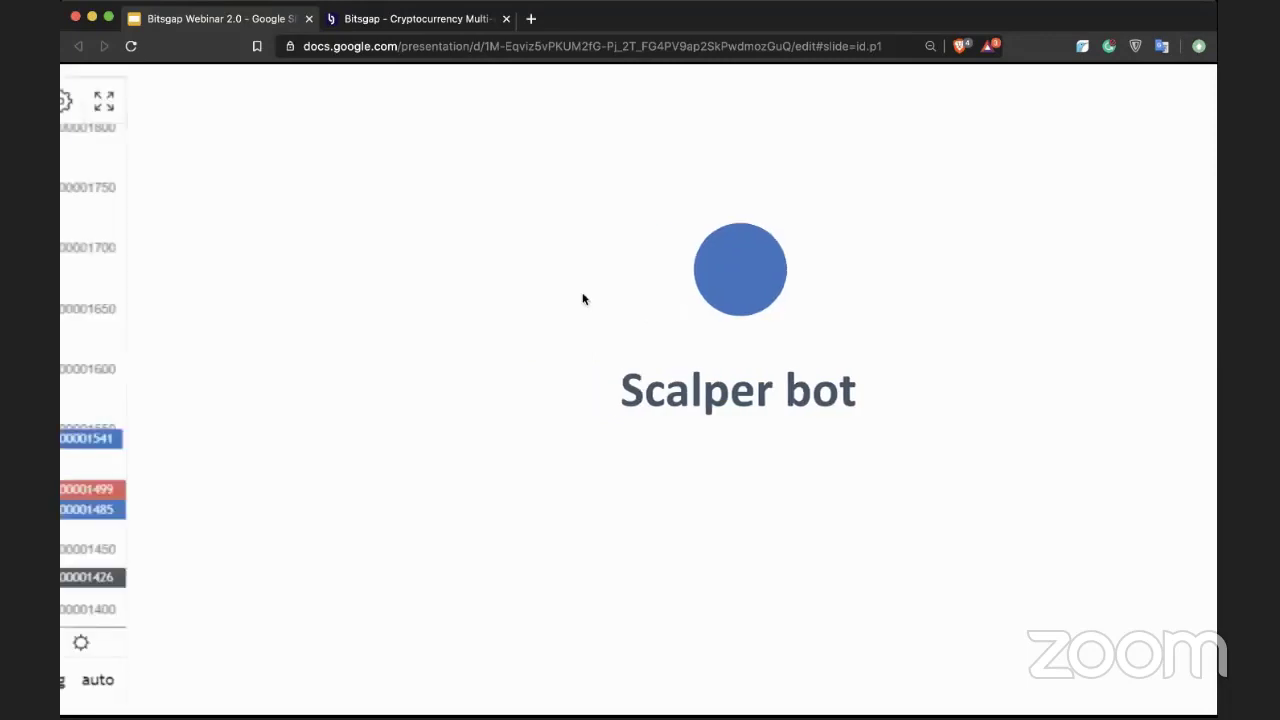
Switch back to Bitsgap and set the bot strategy to Scalper (beta) for DATA/BTC
left_click(470, 19)
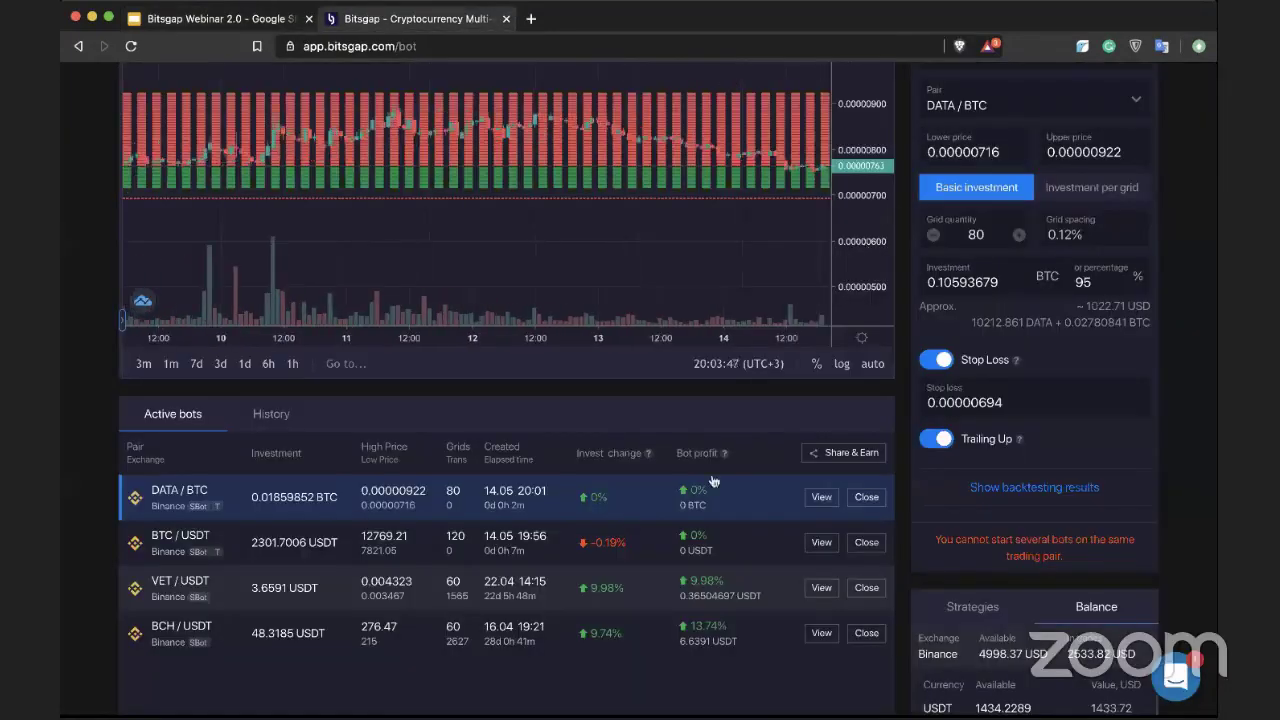
scroll(713, 481, "up", 3)
left_click(1000, 192)
left_click(972, 366)
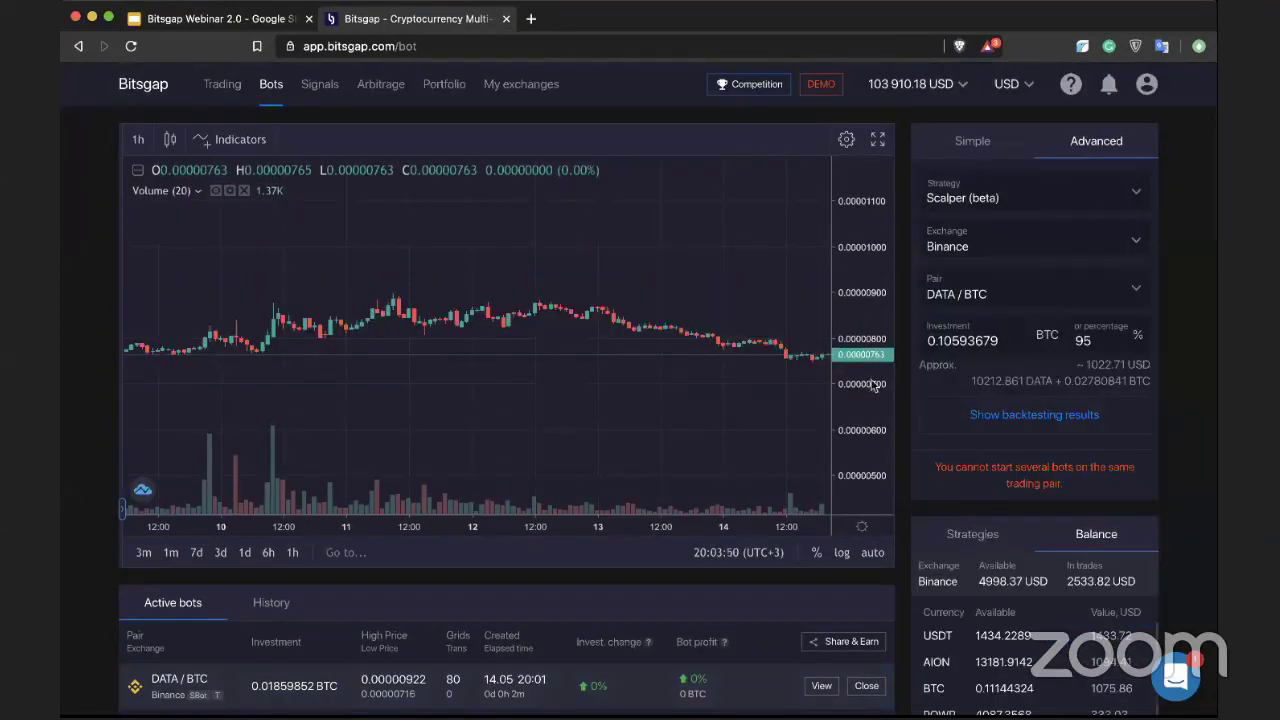
Examine the Scalper grid range on the DATA/BTC chart against recent and earlier price history
left_click_drag(872, 418, 857, 447)
left_click_drag(697, 228, 627, 217)
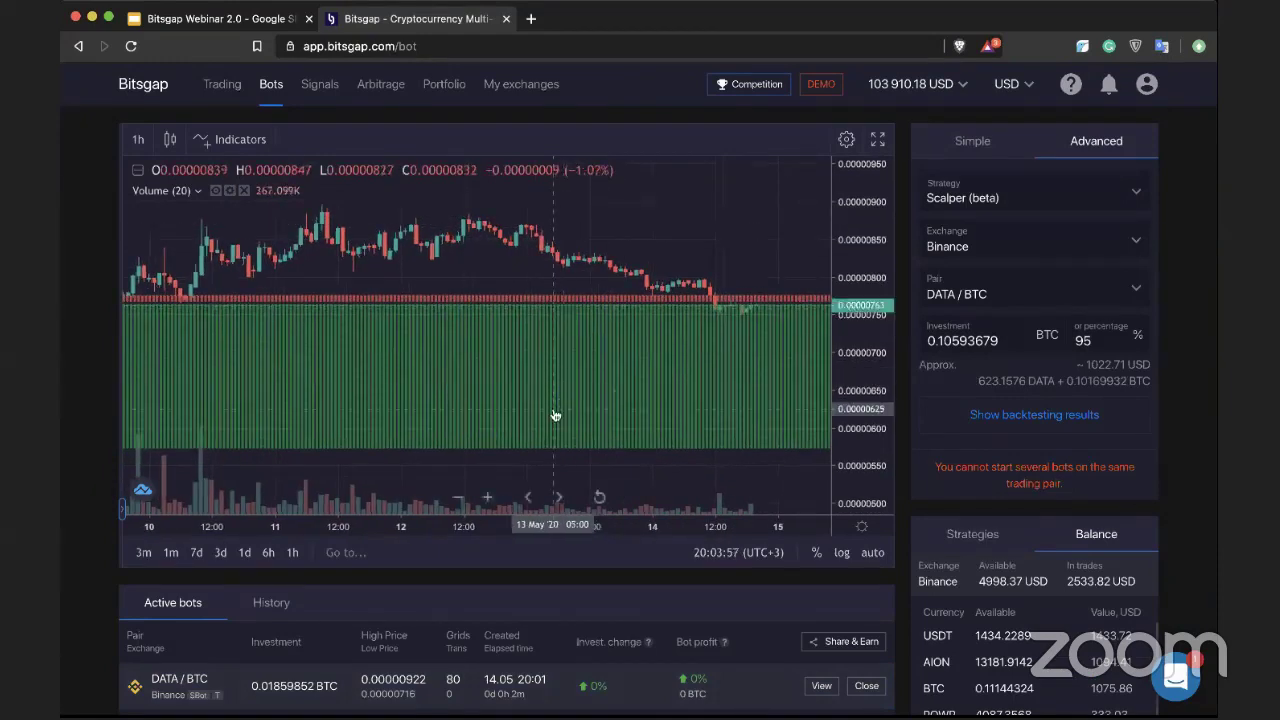
scroll(559, 385, "up", 1)
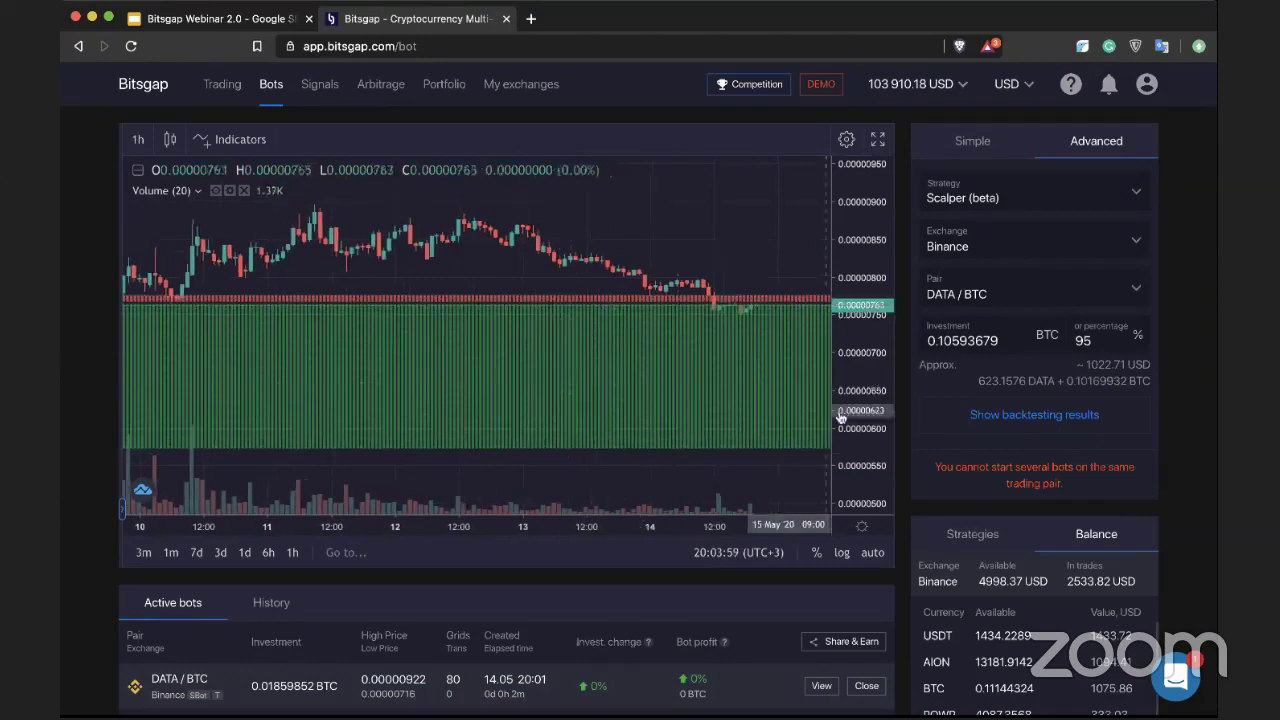
left_click_drag(857, 420, 779, 255)
double_click(864, 243)
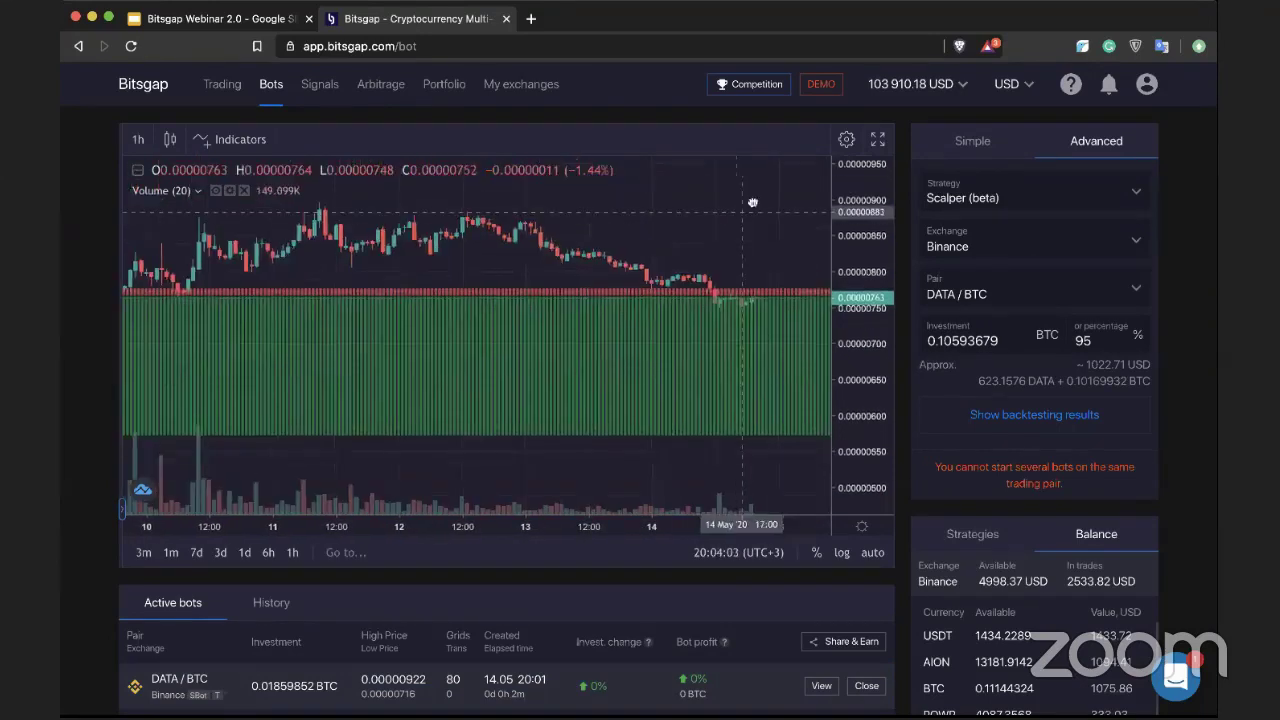
scroll(705, 212, "down", 5)
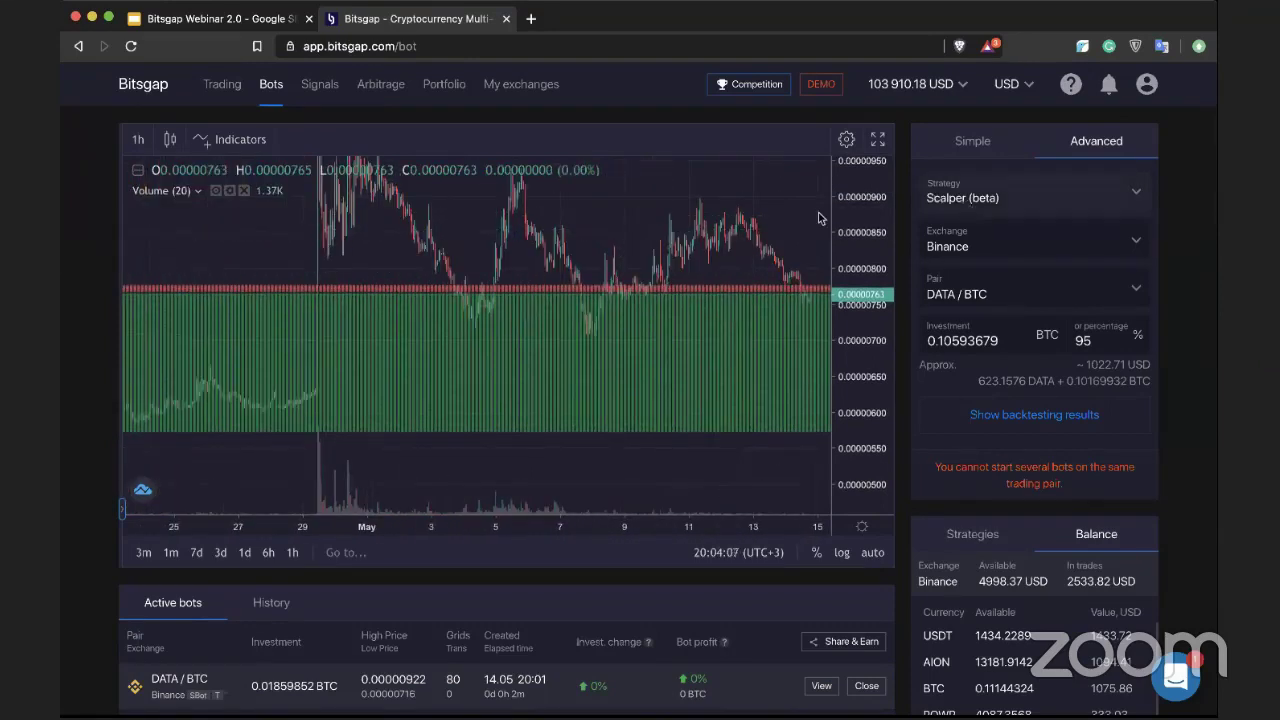
scroll(813, 208, "left", 5)
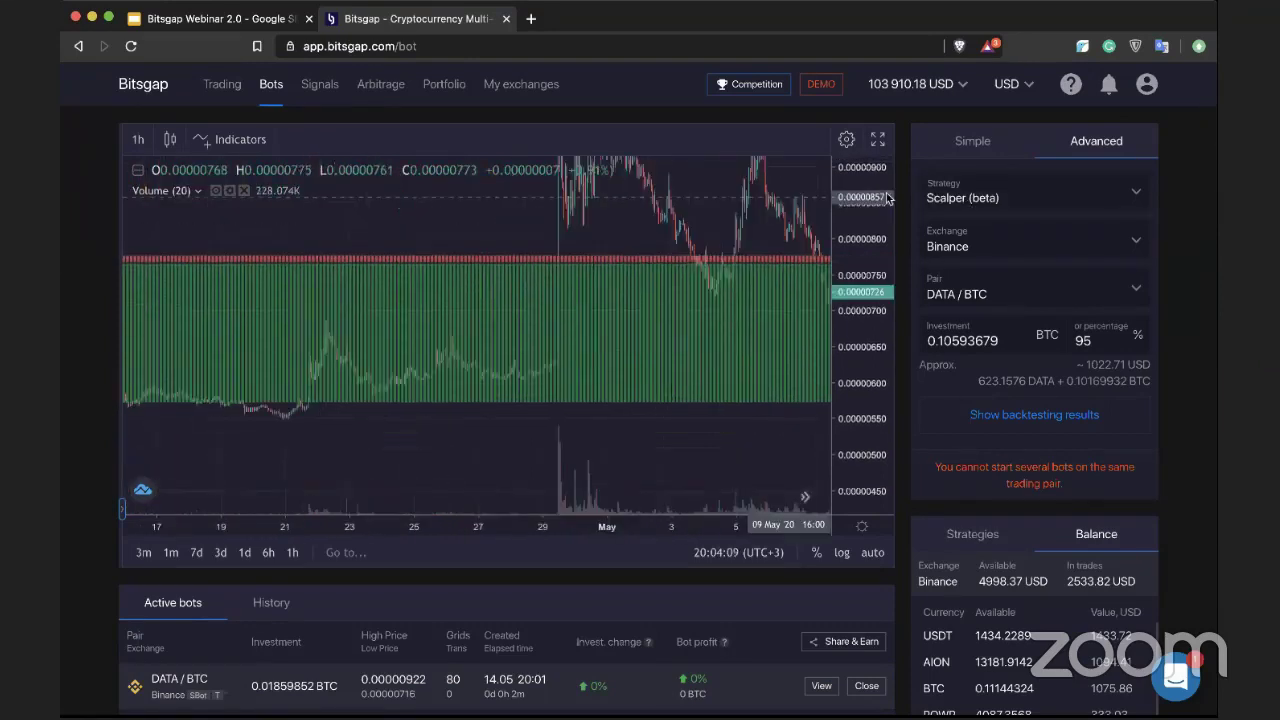
scroll(440, 400, "down", 3)
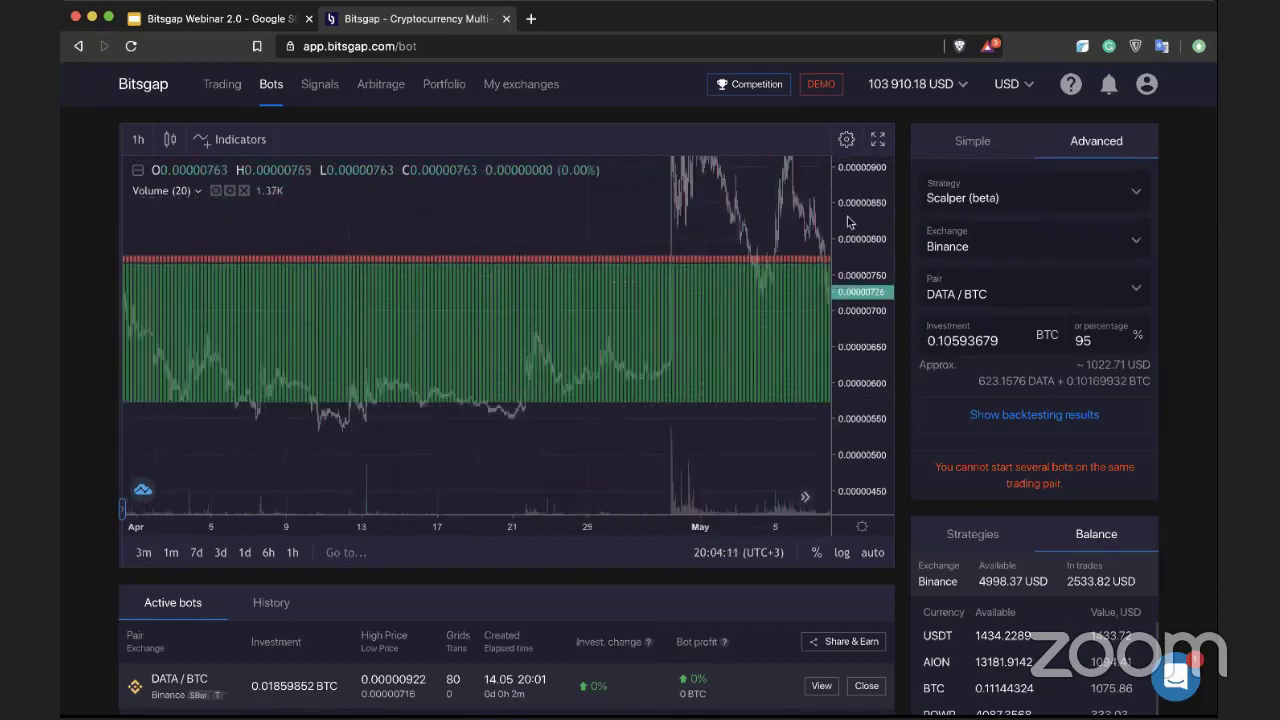
scroll(600, 422, "down", 2)
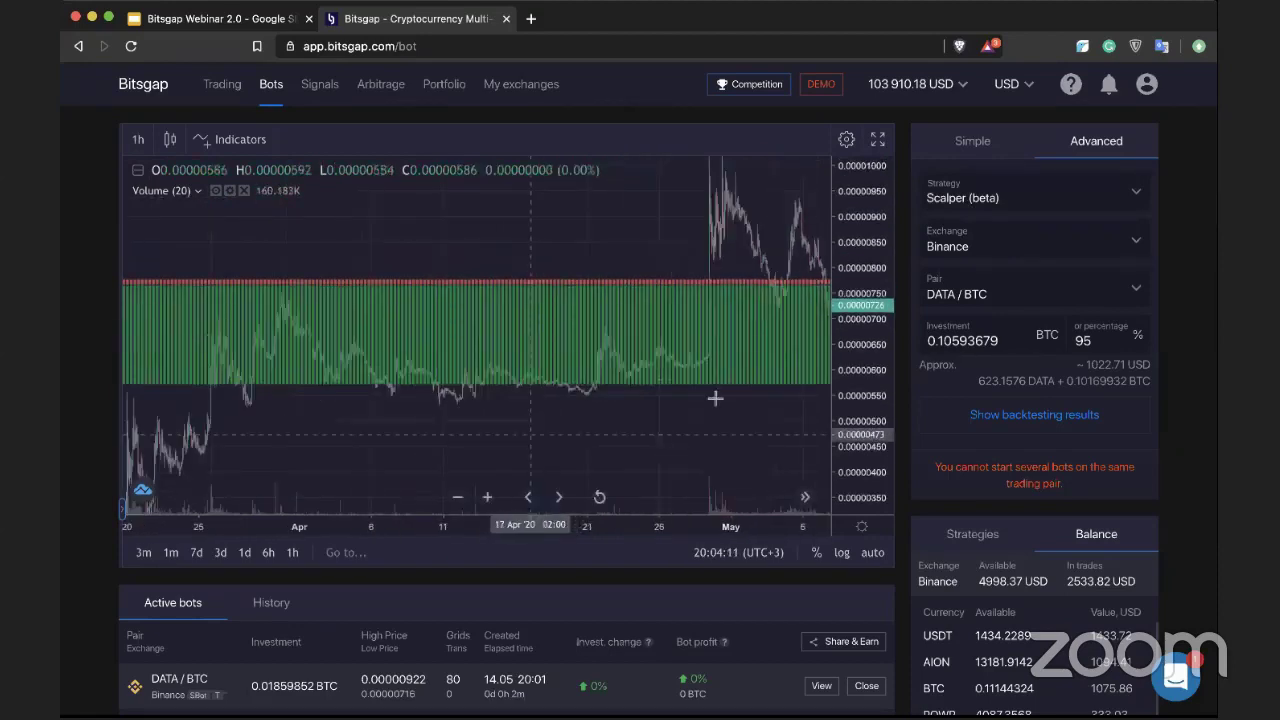
scroll(715, 398, "left", 3)
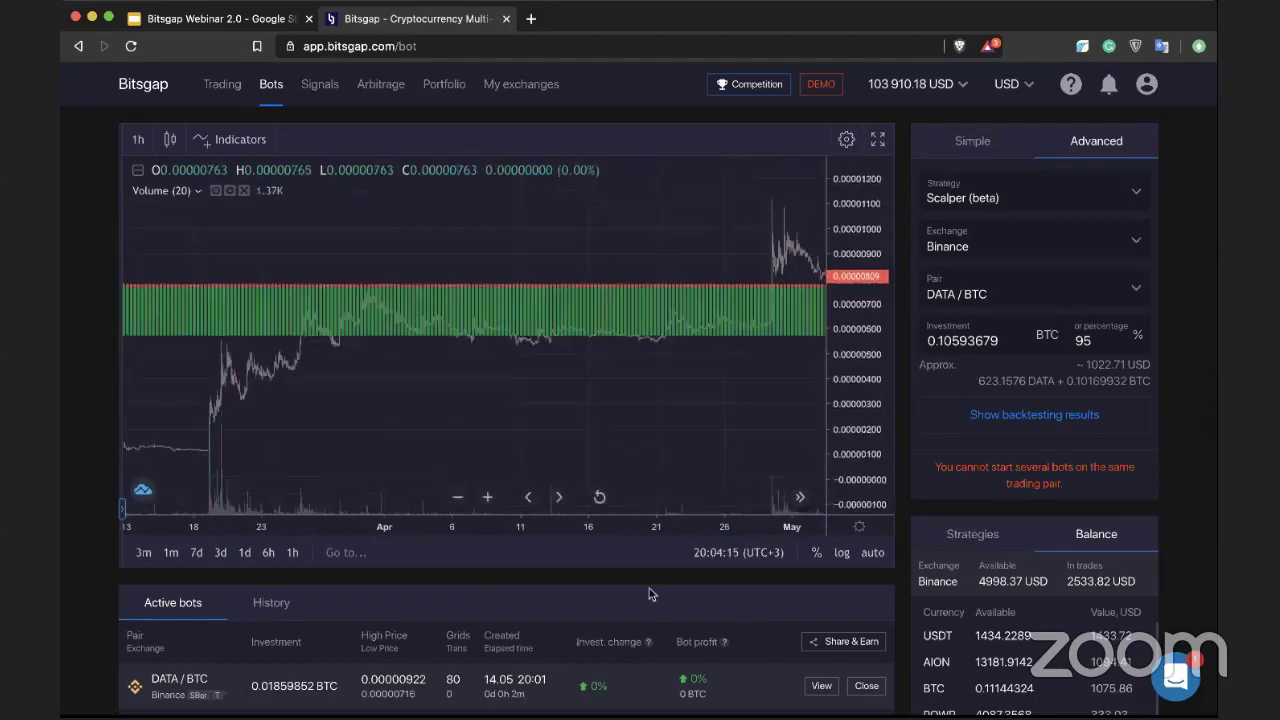
Show the recommended Scalper strategies and load the DATA/USDT pair
scroll(650, 598, "down", 2)
scroll(915, 486, "down", 3)
scroll(915, 486, "down", 3)
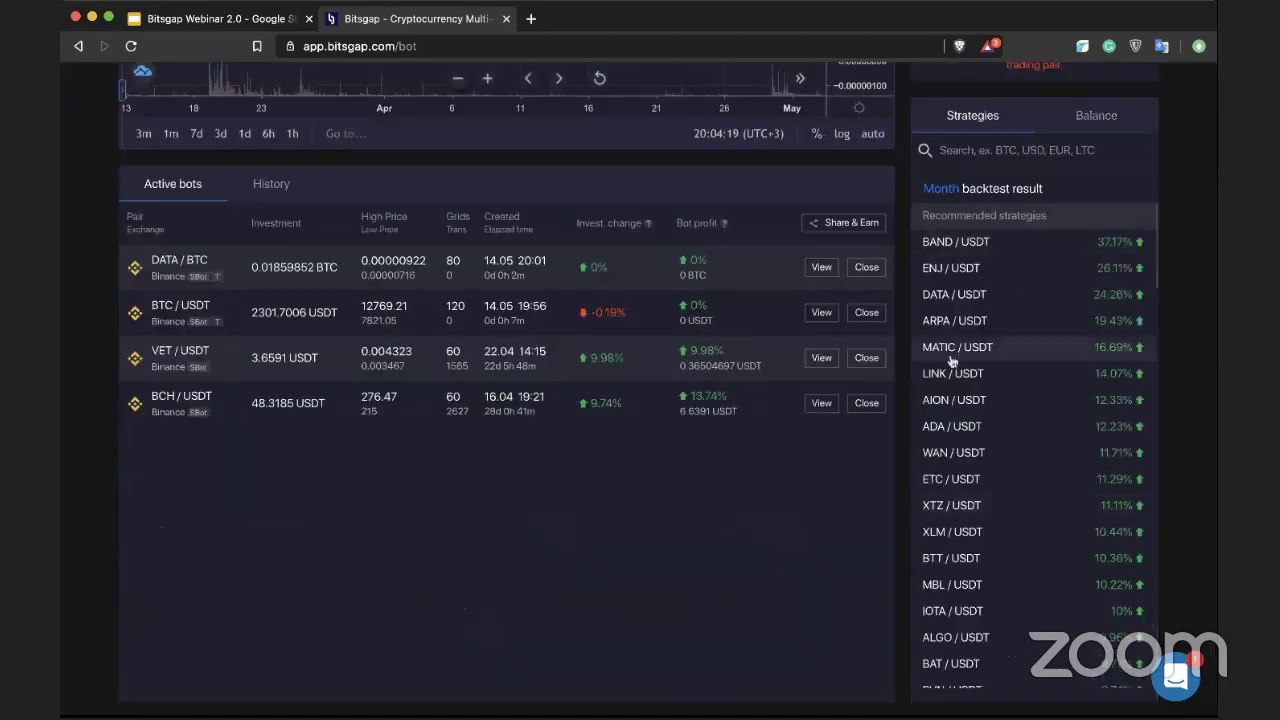
left_click(929, 322)
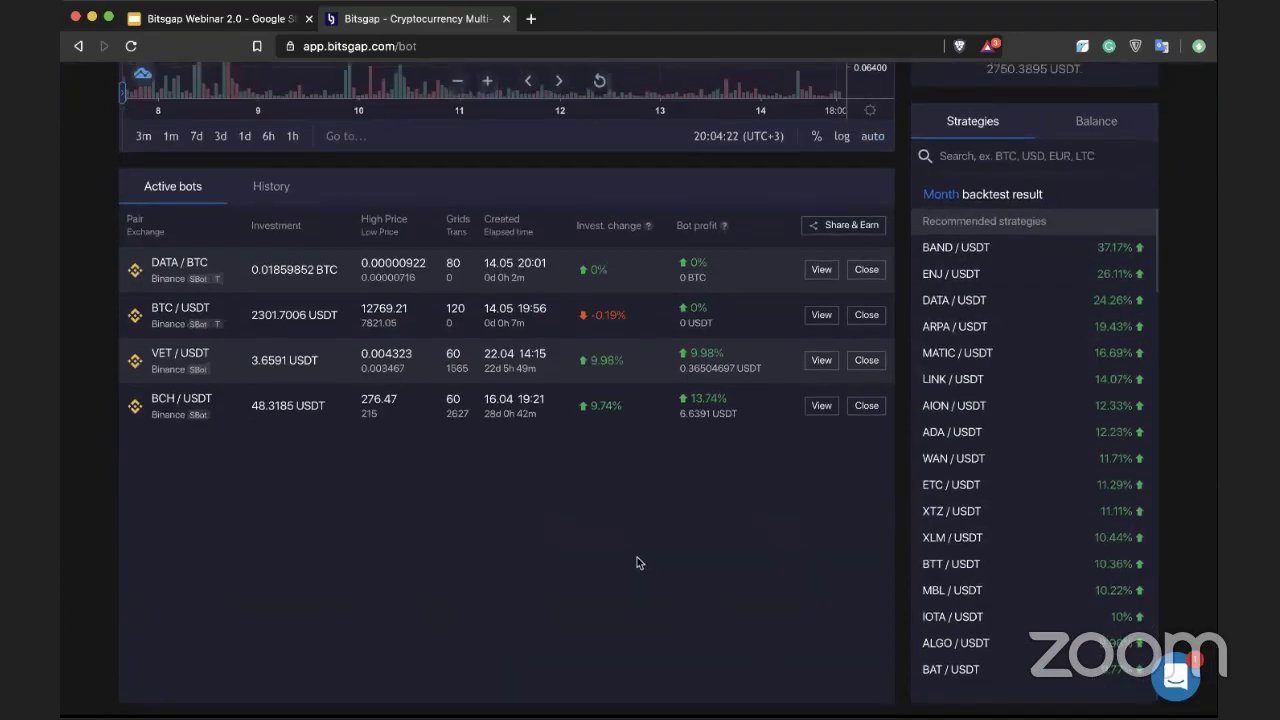
Examine the Scalper grid range and the older price history on the DATA/USDT chart
scroll(637, 562, "up", 5)
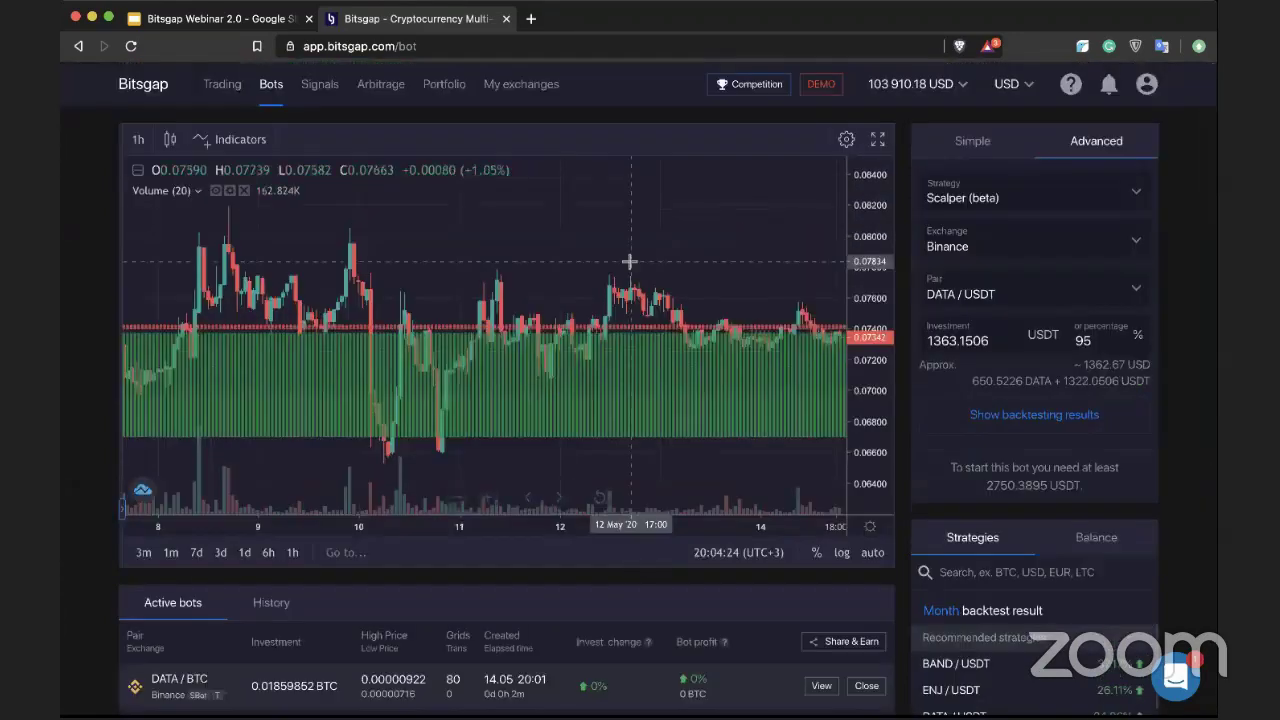
scroll(629, 263, "down", 5)
scroll(457, 403, "down", 5)
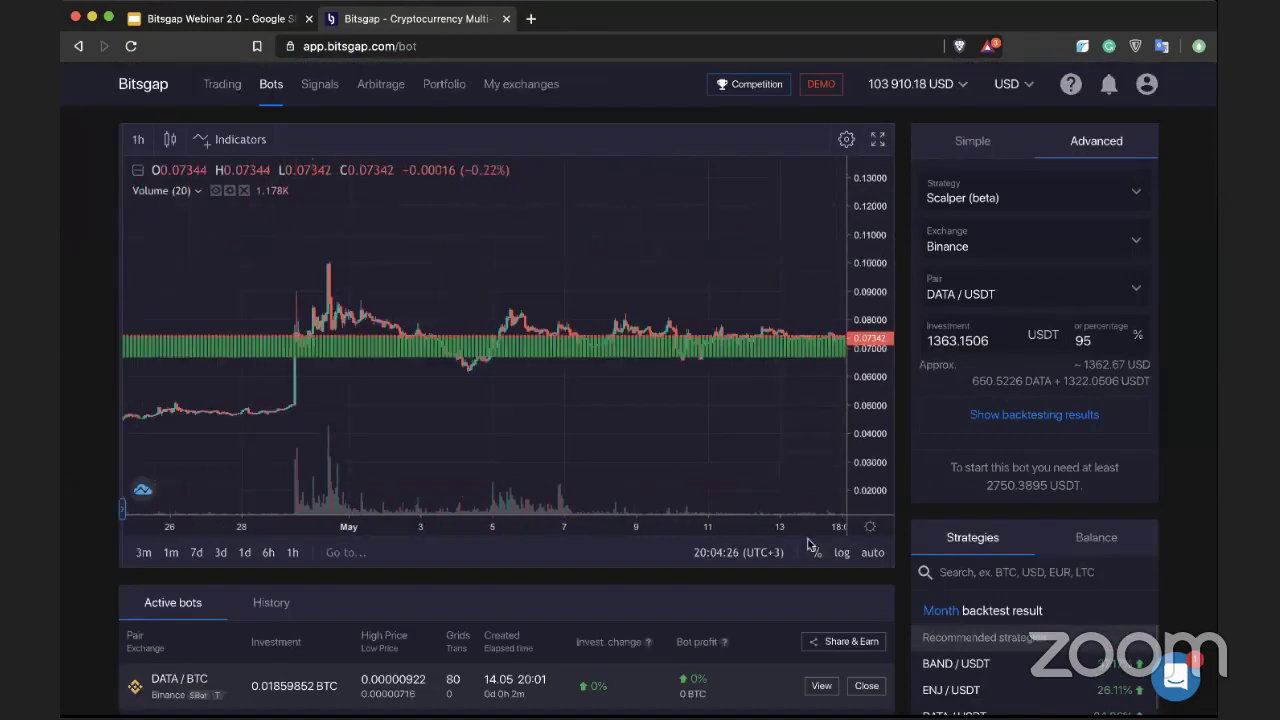
left_click_drag(623, 360, 862, 190)
left_click_drag(634, 396, 634, 434)
left_click_drag(615, 290, 795, 415)
scroll(511, 370, "down", 2)
scroll(511, 370, "down", 3)
left_click_drag(672, 283, 501, 254)
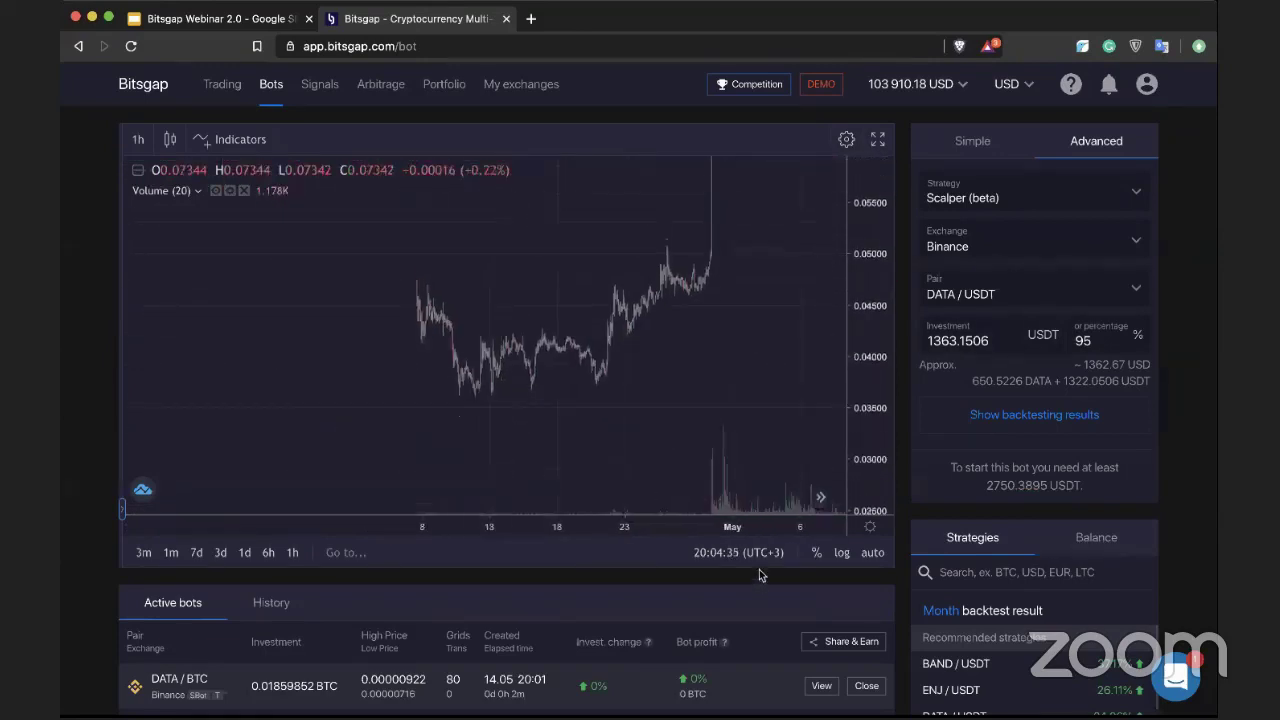
Search the Scalper strategies for aion and load the AION/USDT pair
scroll(759, 569, "down", 3)
left_click(1001, 396)
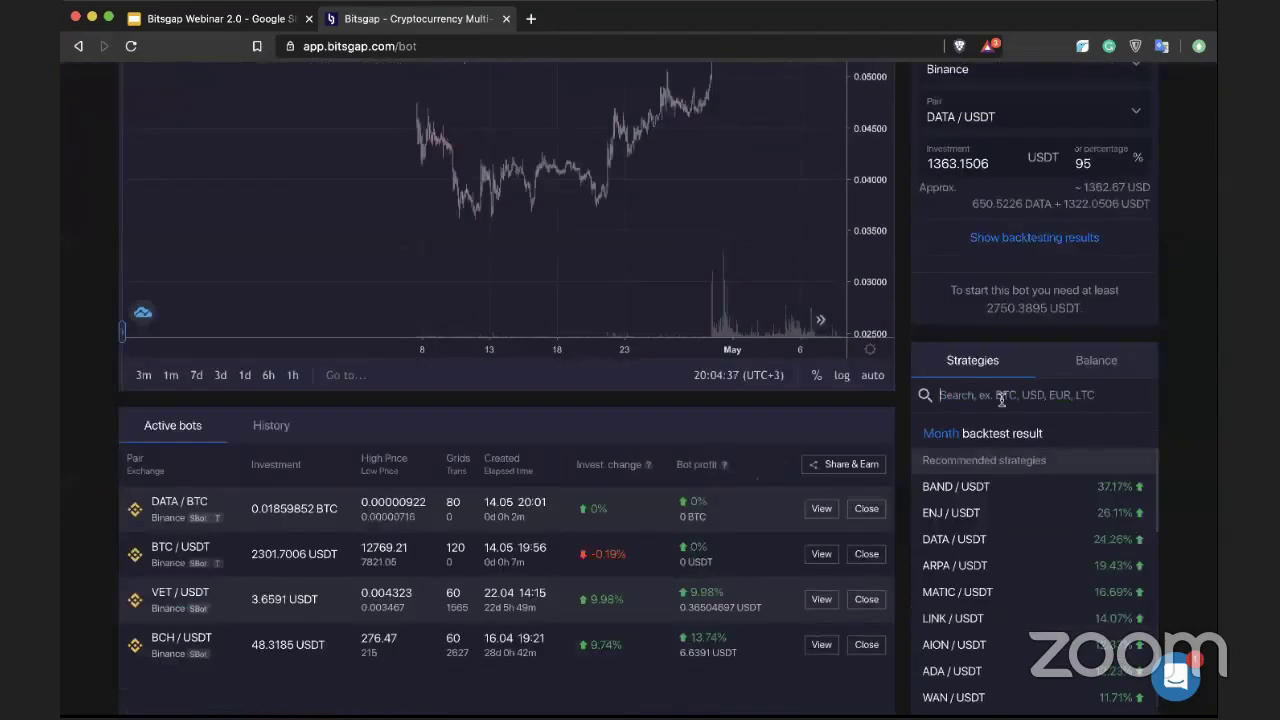
type("aion")
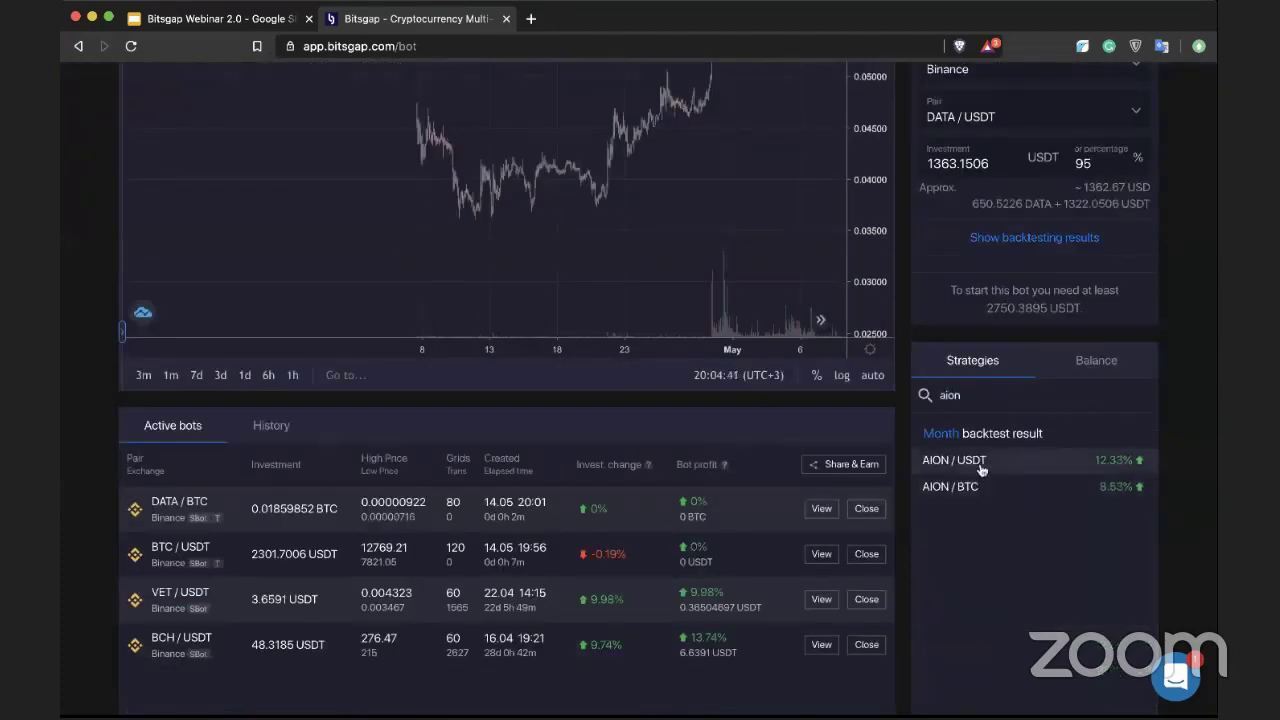
left_click(978, 464)
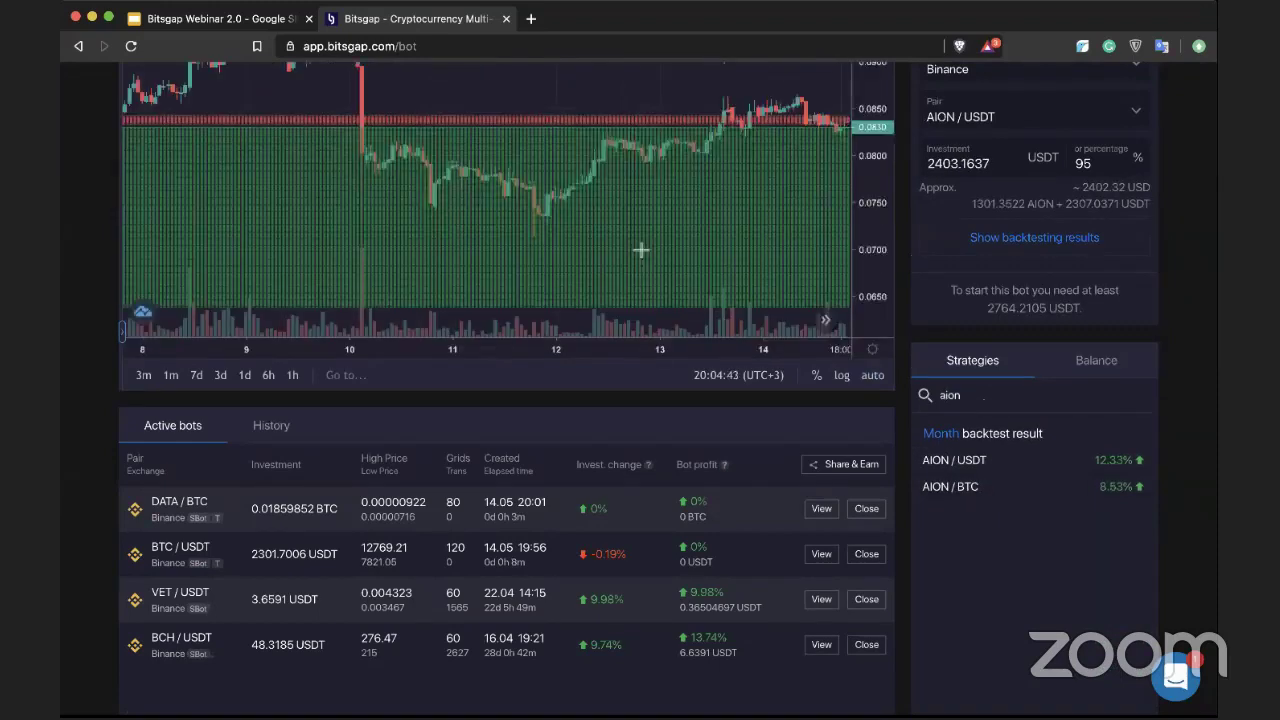
Examine the Scalper grid range against recent and March to May price history on the AION/USDT chart
scroll(614, 254, "down", 3)
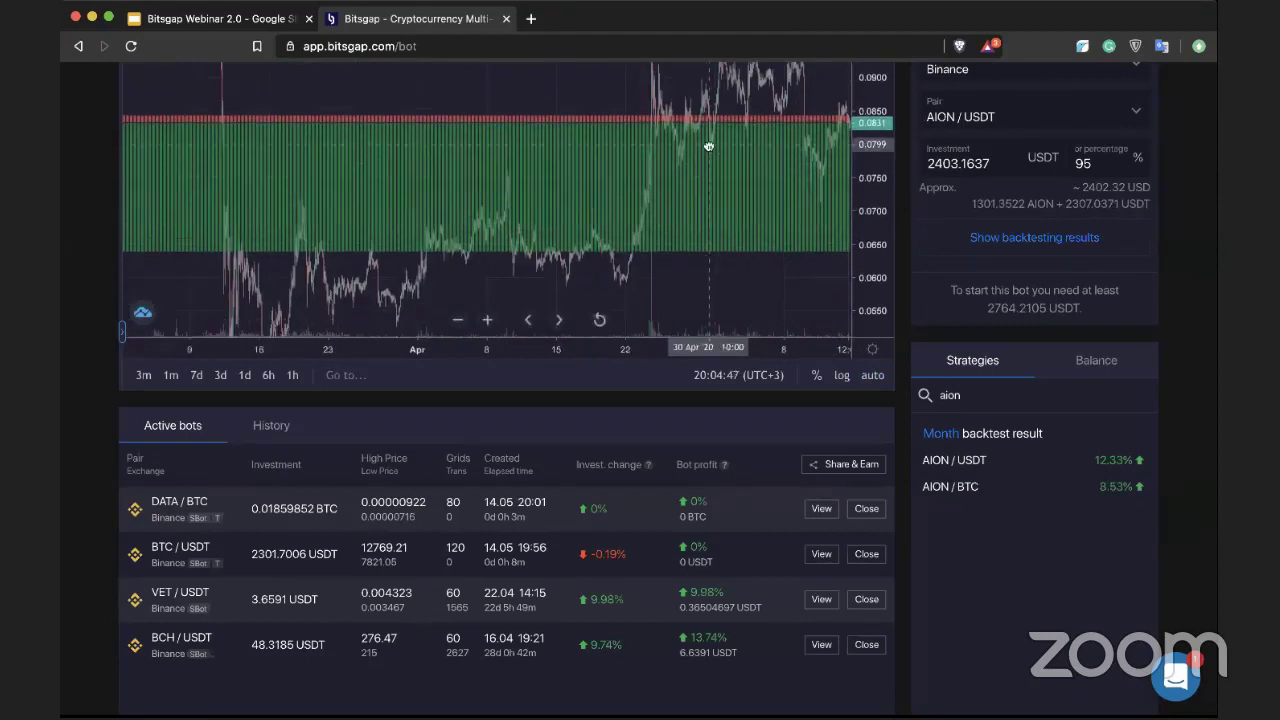
left_click_drag(690, 168, 566, 295)
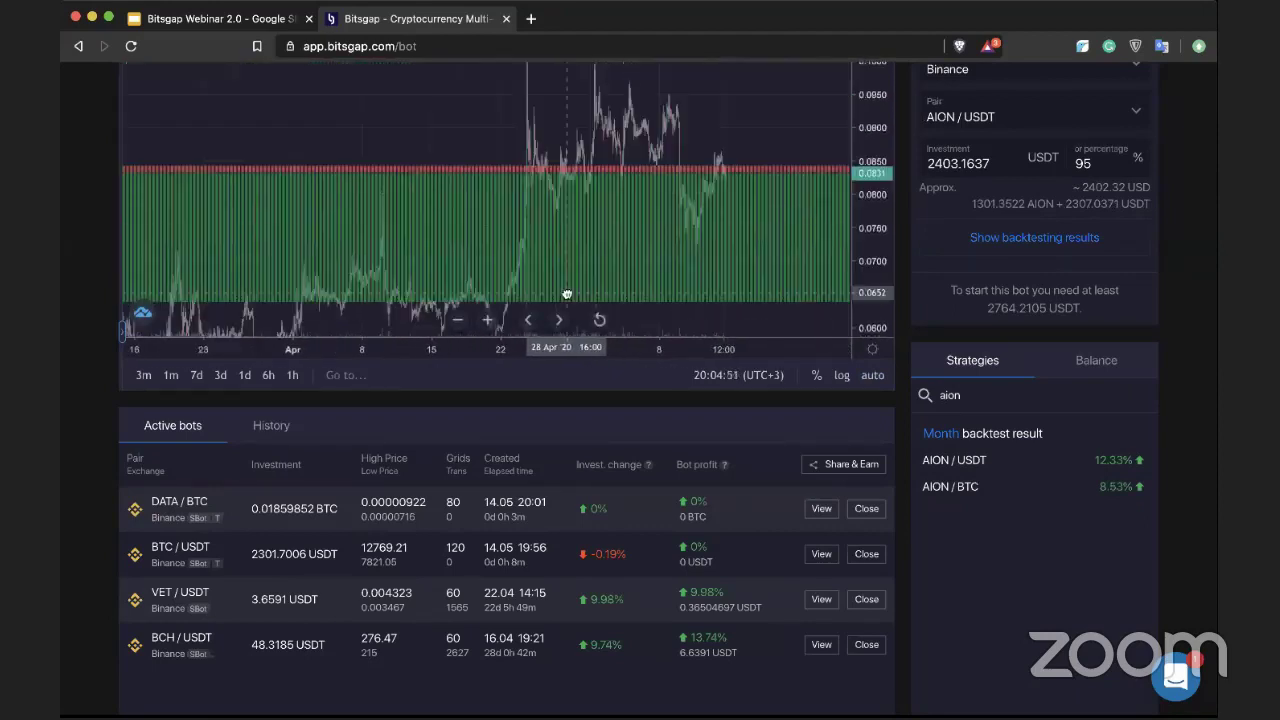
scroll(677, 134, "up", 5)
left_click_drag(640, 115, 817, 173)
left_click_drag(759, 119, 793, 113)
scroll(680, 121, "up", 3)
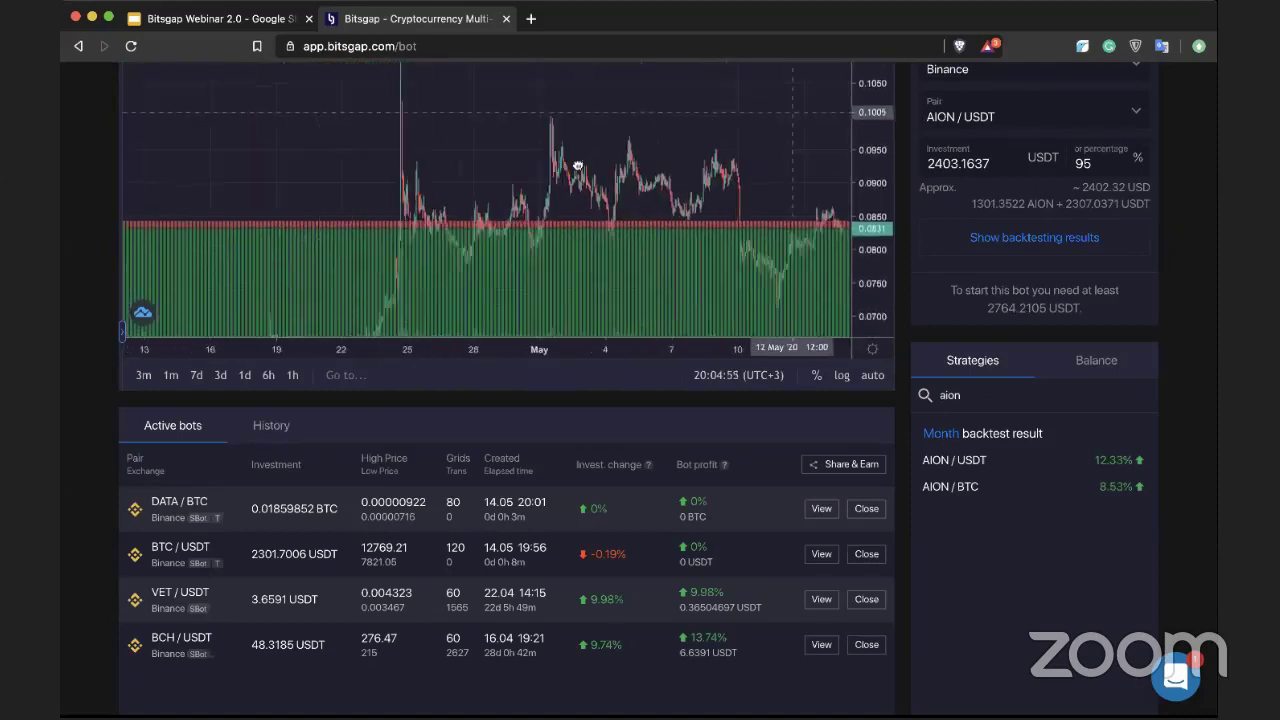
left_click_drag(578, 165, 591, 164)
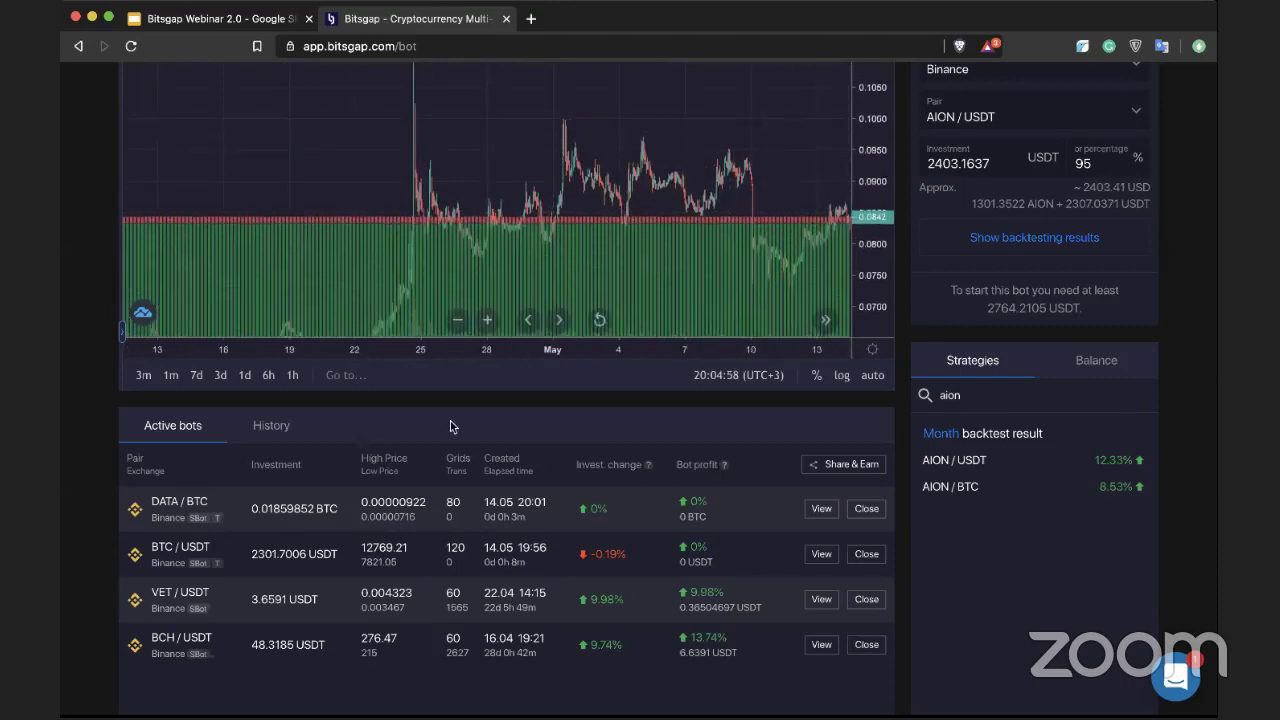
Draw a trend line on the AION/USDT chart from about 0.0755 on 25 April to about 0.0831 on 6 May
scroll(450, 421, "up", 3)
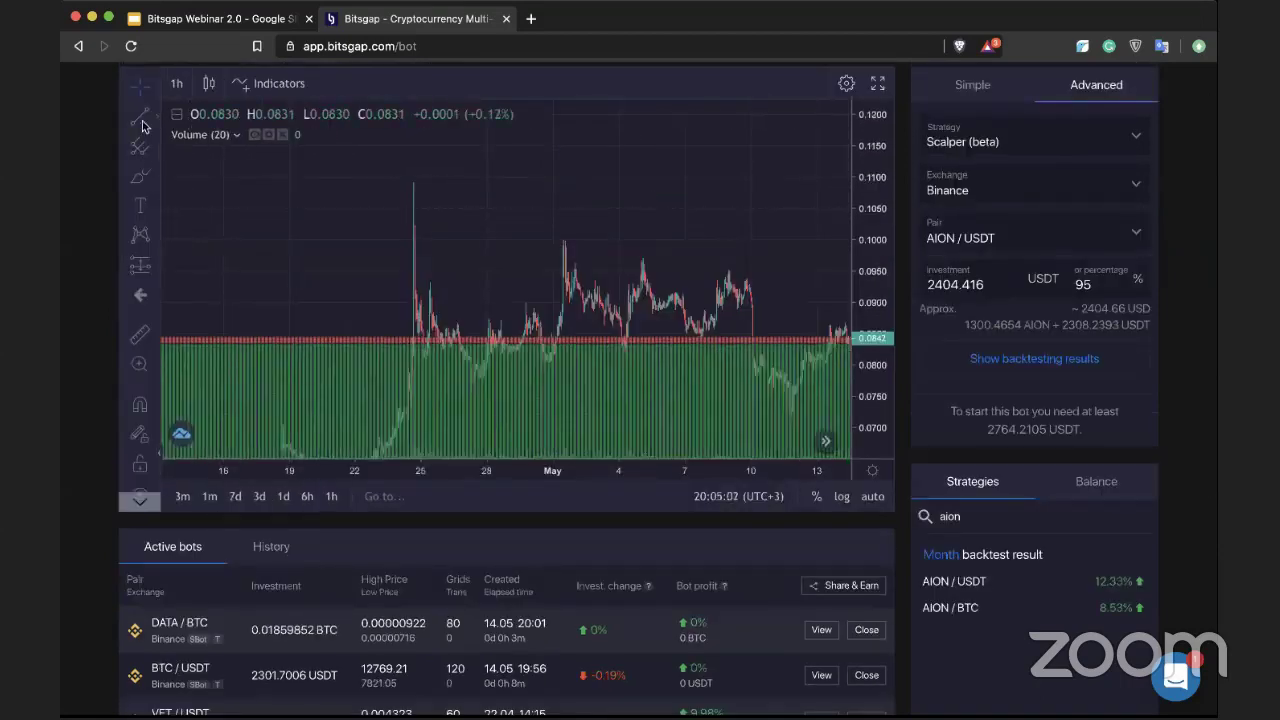
left_click(142, 120)
left_click(437, 392)
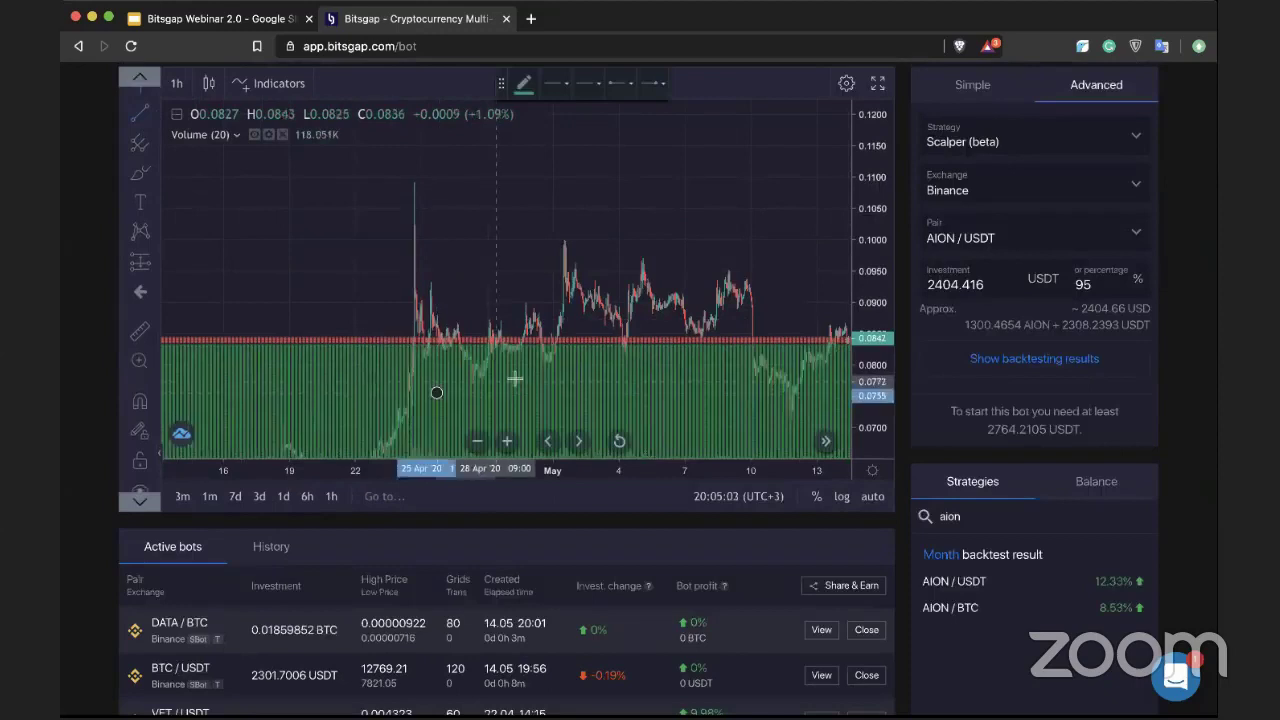
left_click(661, 345)
left_click(646, 197)
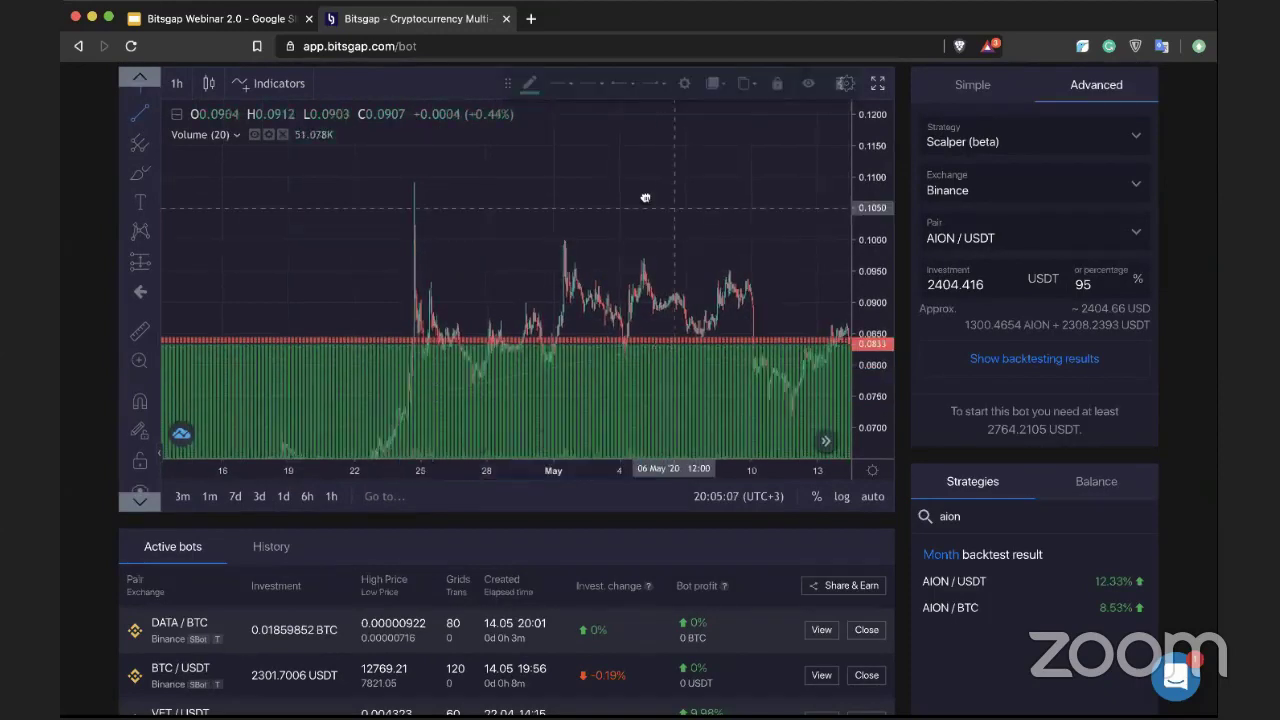
Examine the AION/USDT price swings around and above the Scalper grid from late April to mid May
left_click_drag(654, 199, 646, 196)
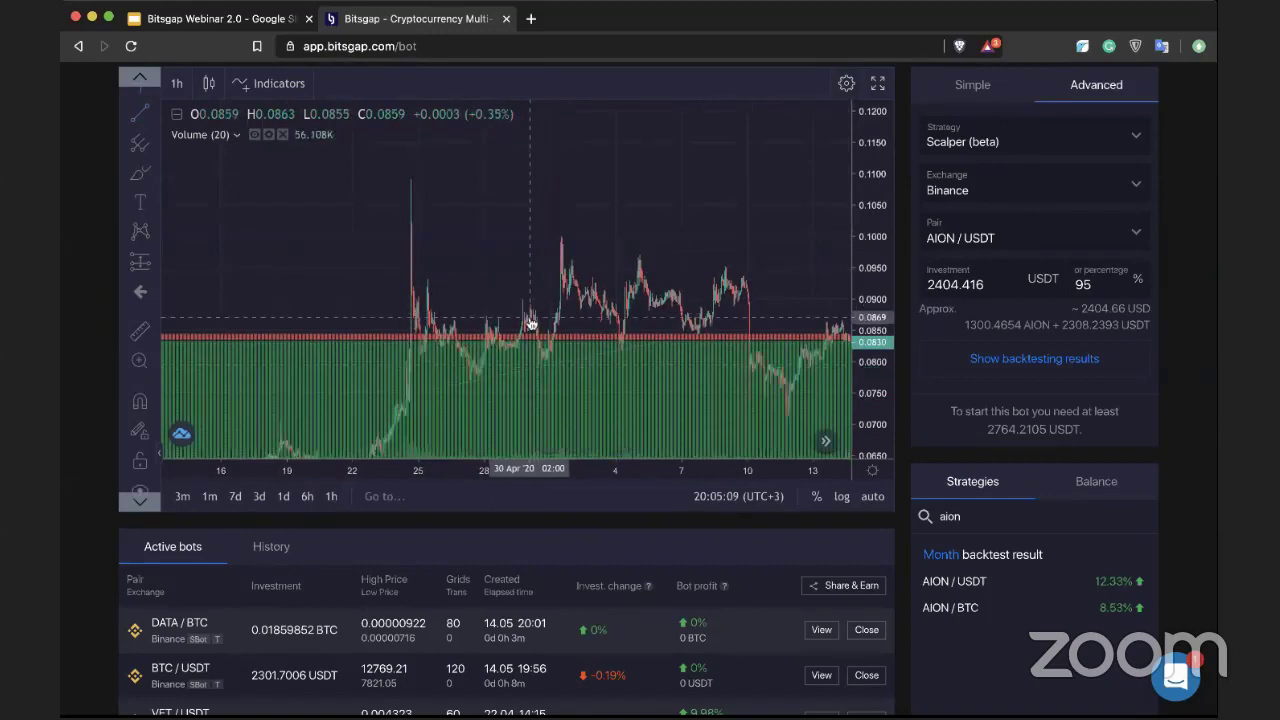
left_click_drag(531, 323, 511, 236)
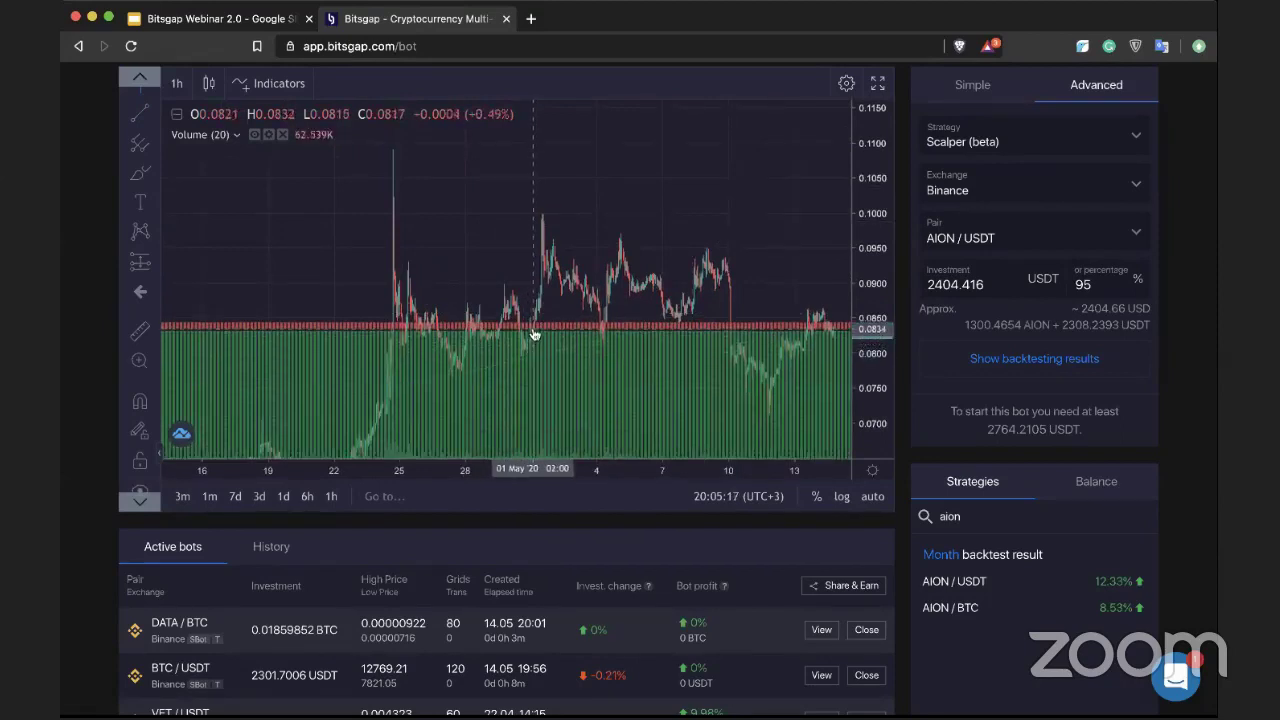
scroll(517, 286, "up", 3)
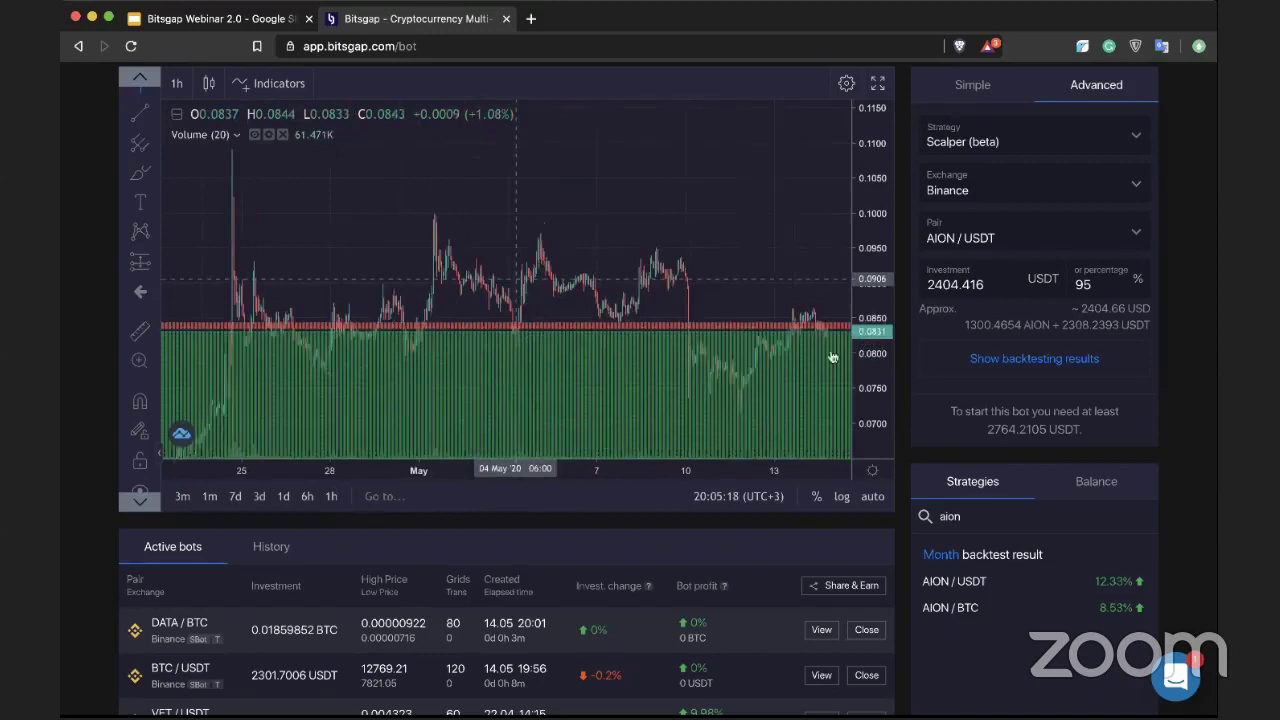
scroll(500, 163, "up", 1)
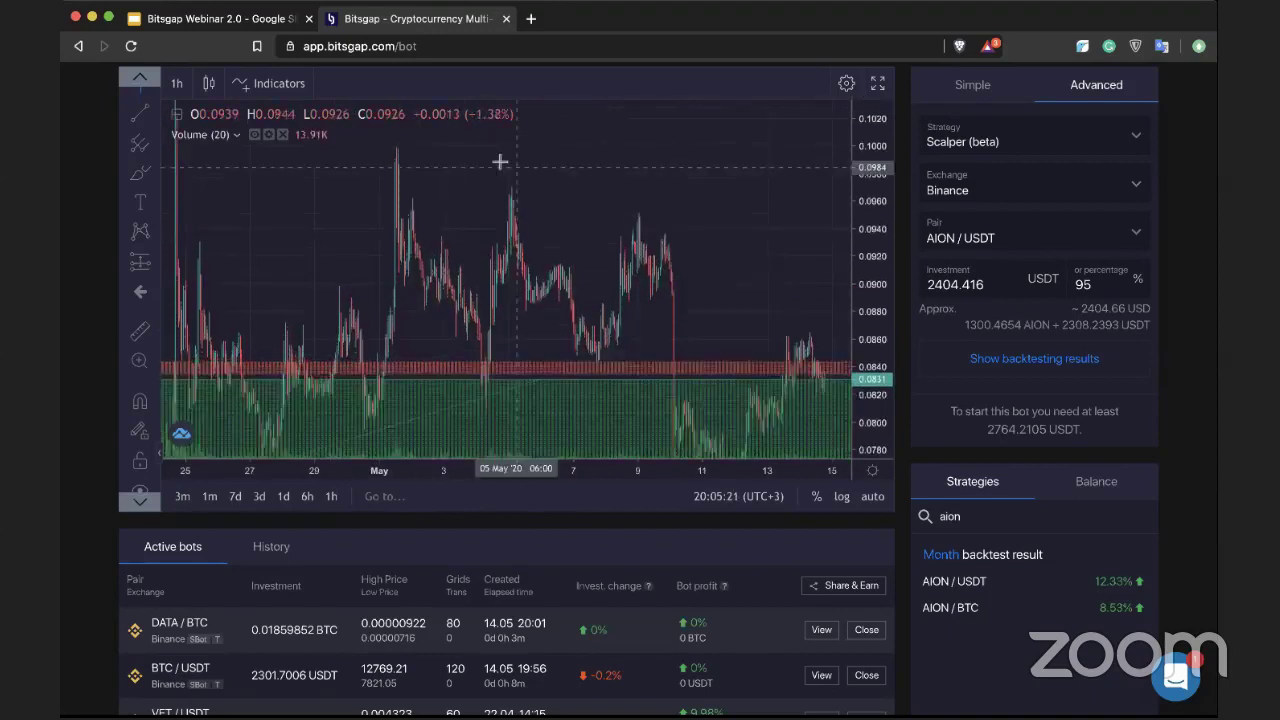
left_click_drag(500, 163, 668, 120)
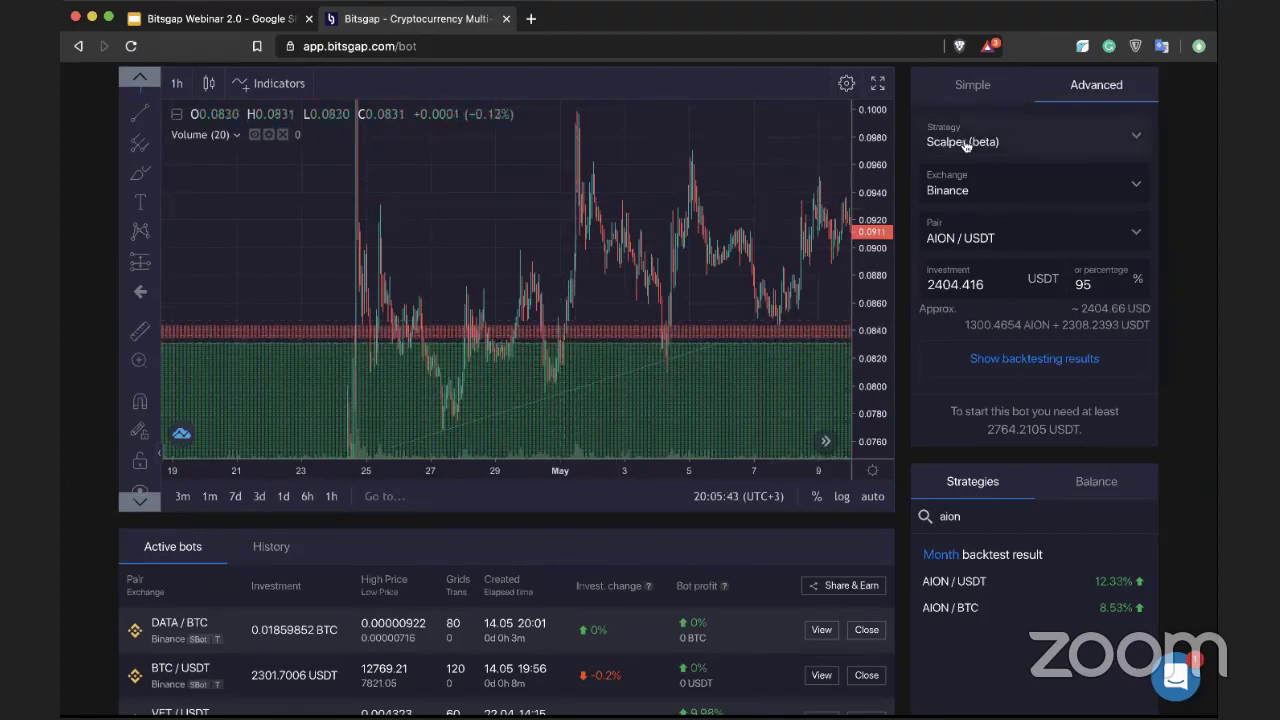
Examine the AION/USDT candles around 1 to 6 May up close against the upper edge of the Scalper grid
left_click_drag(883, 156, 760, 222)
scroll(603, 197, "up", 3)
left_click_drag(603, 180, 665, 192)
left_click_drag(866, 286, 867, 172)
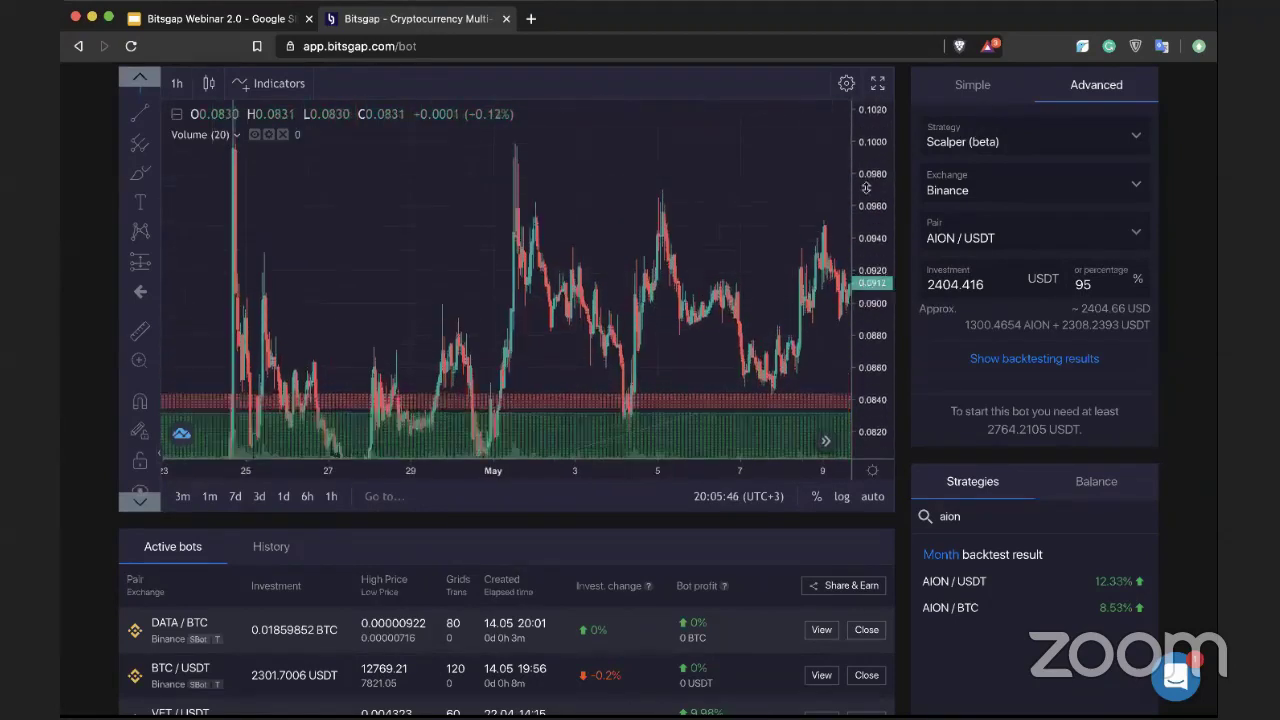
left_click_drag(623, 151, 621, 137)
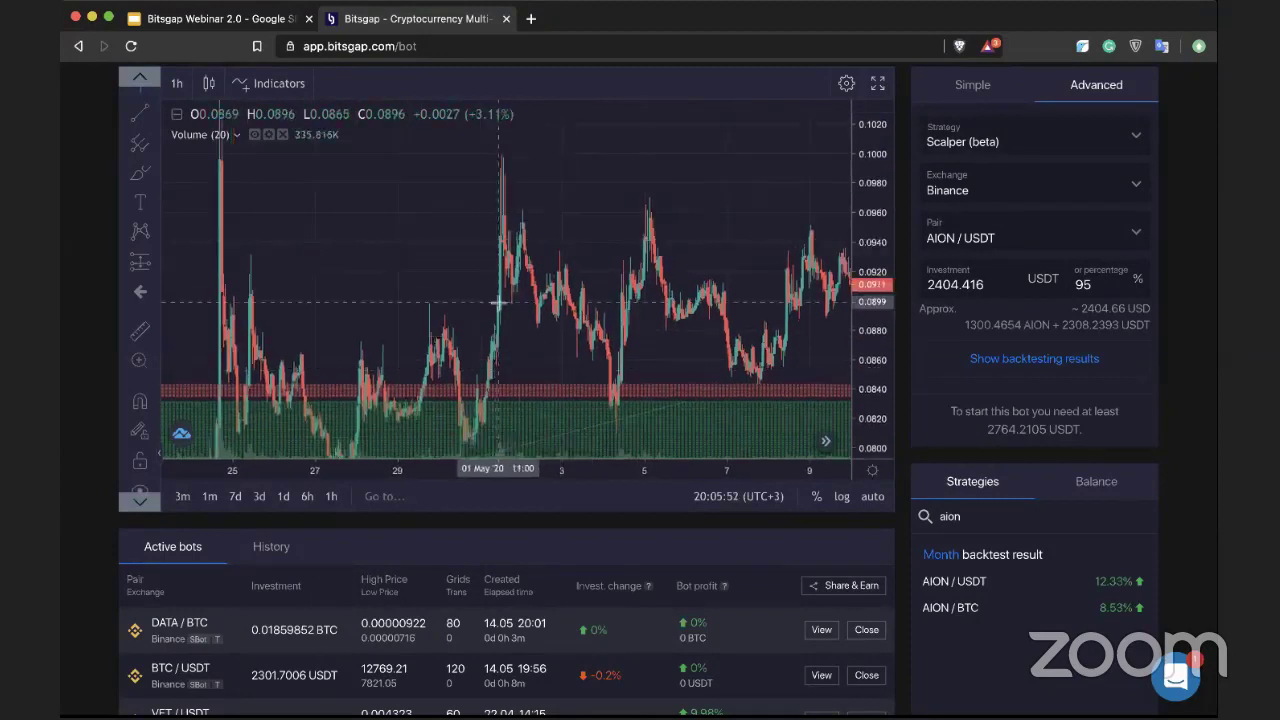
scroll(500, 304, "up", 5)
left_click_drag(455, 218, 694, 202)
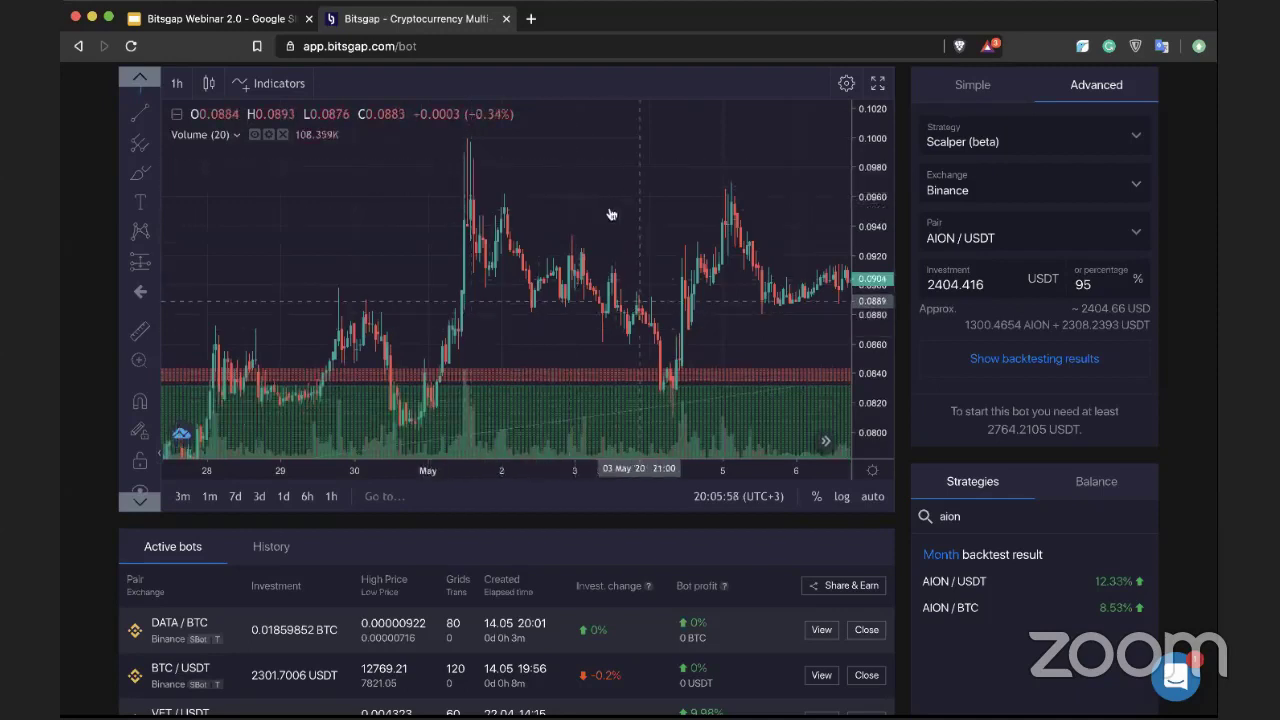
left_click_drag(586, 201, 508, 183)
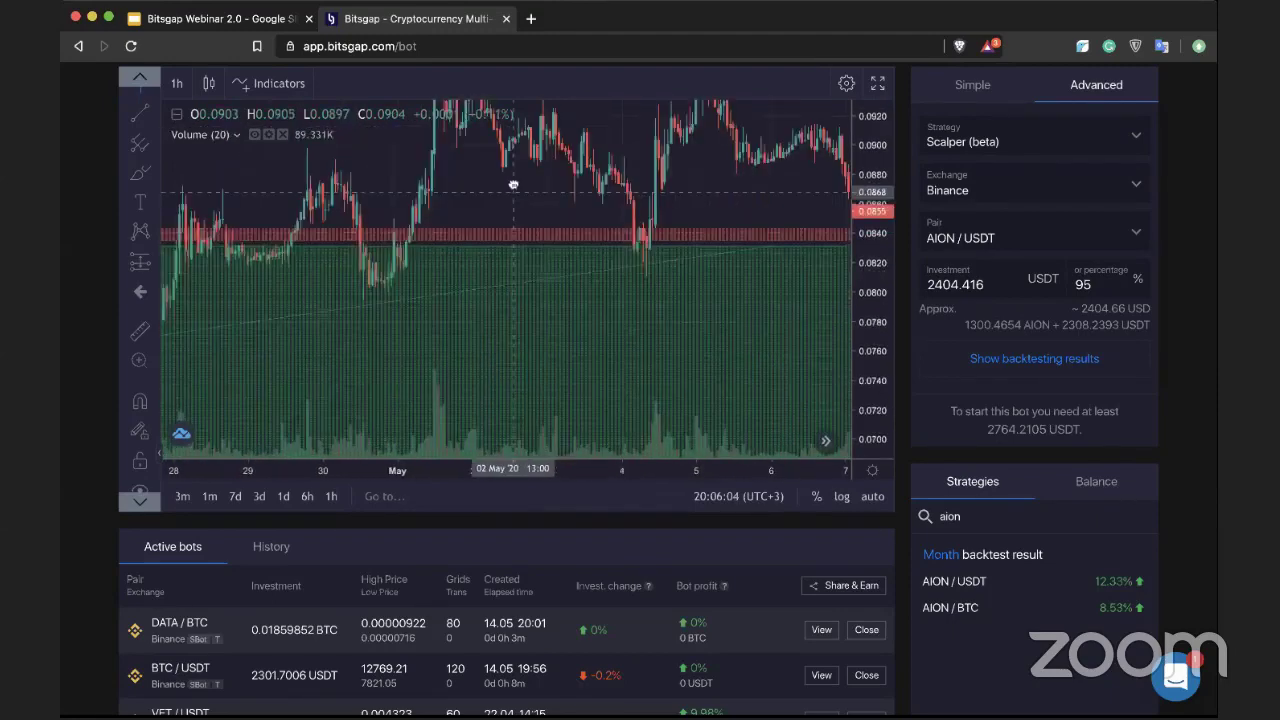
left_click_drag(861, 161, 859, 260)
left_click_drag(531, 207, 592, 304)
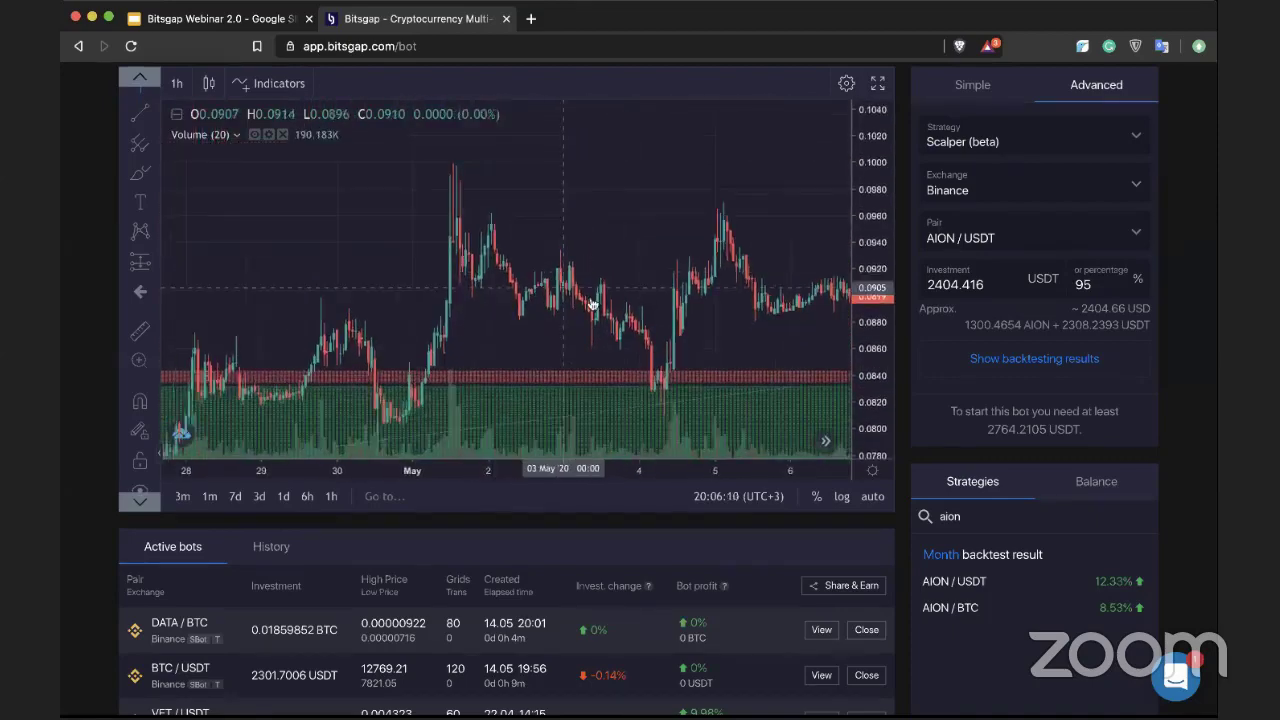
Examine the full height of the Scalper grid against the AION/USDT price from late April to early May
left_click_drag(861, 190, 859, 365)
left_click_drag(832, 374, 800, 354)
scroll(634, 171, "down", 4)
left_click_drag(634, 211, 634, 171)
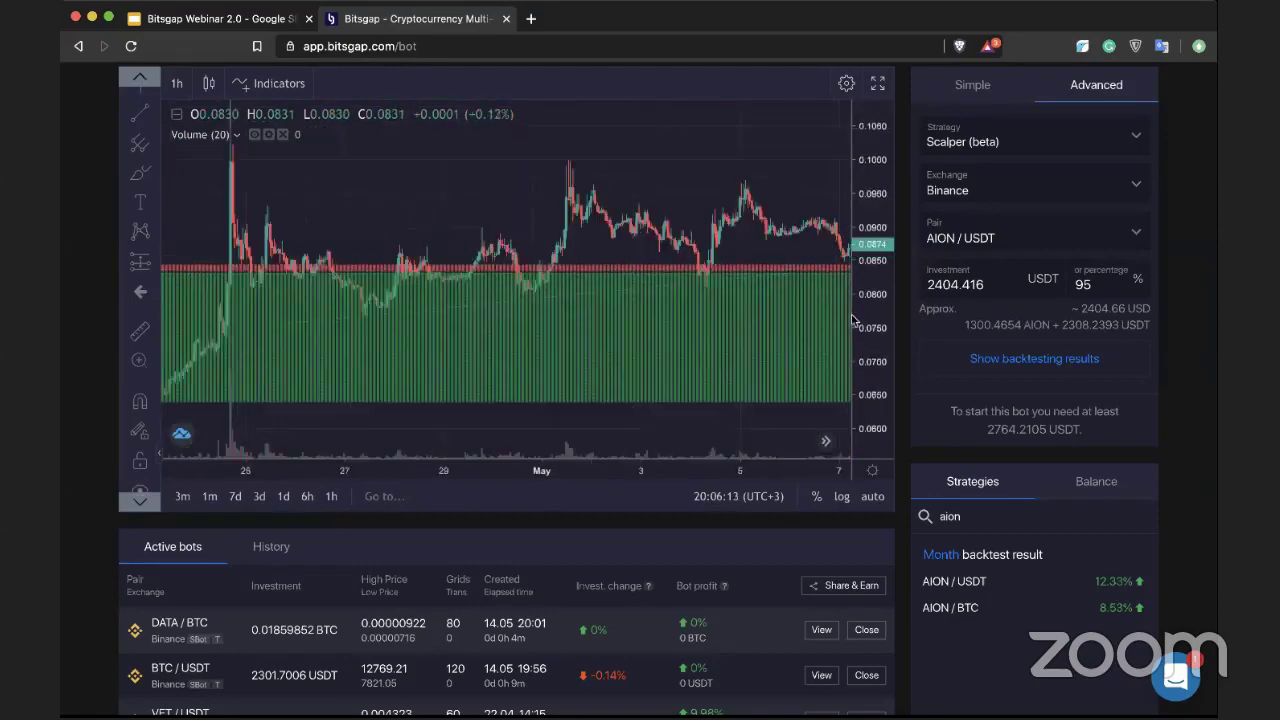
left_click_drag(855, 228, 854, 223)
left_click_drag(854, 223, 856, 120)
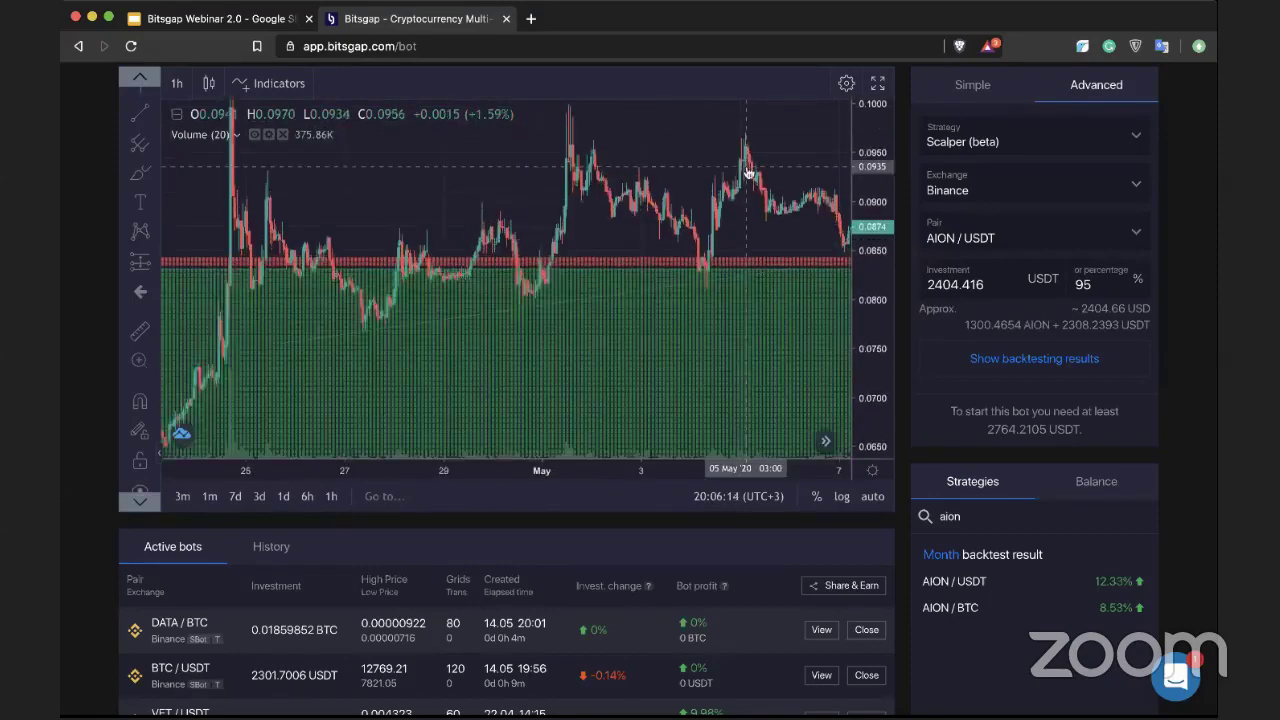
Examine the latest AION/USDT price and the empty chart area ahead of it against the Scalper grid
left_click_drag(749, 171, 631, 172)
left_click_drag(876, 135, 346, 192)
scroll(626, 211, "right", 5)
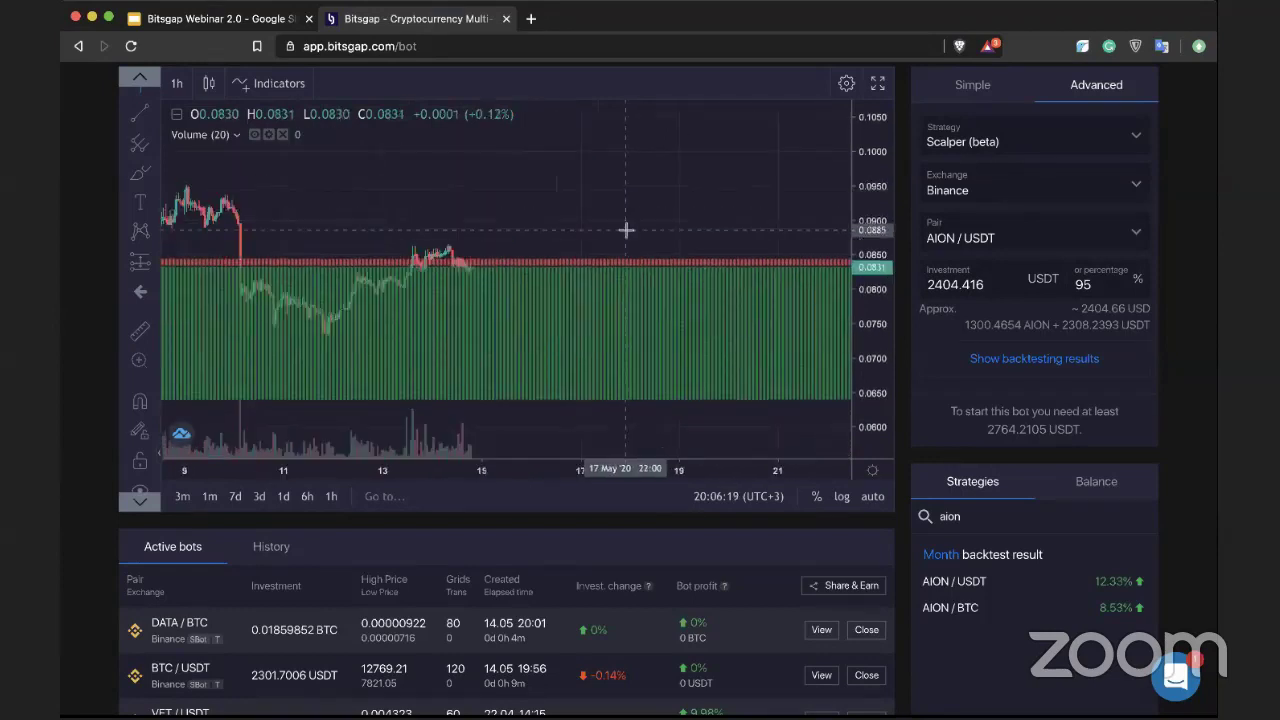
left_click_drag(875, 366, 845, 201)
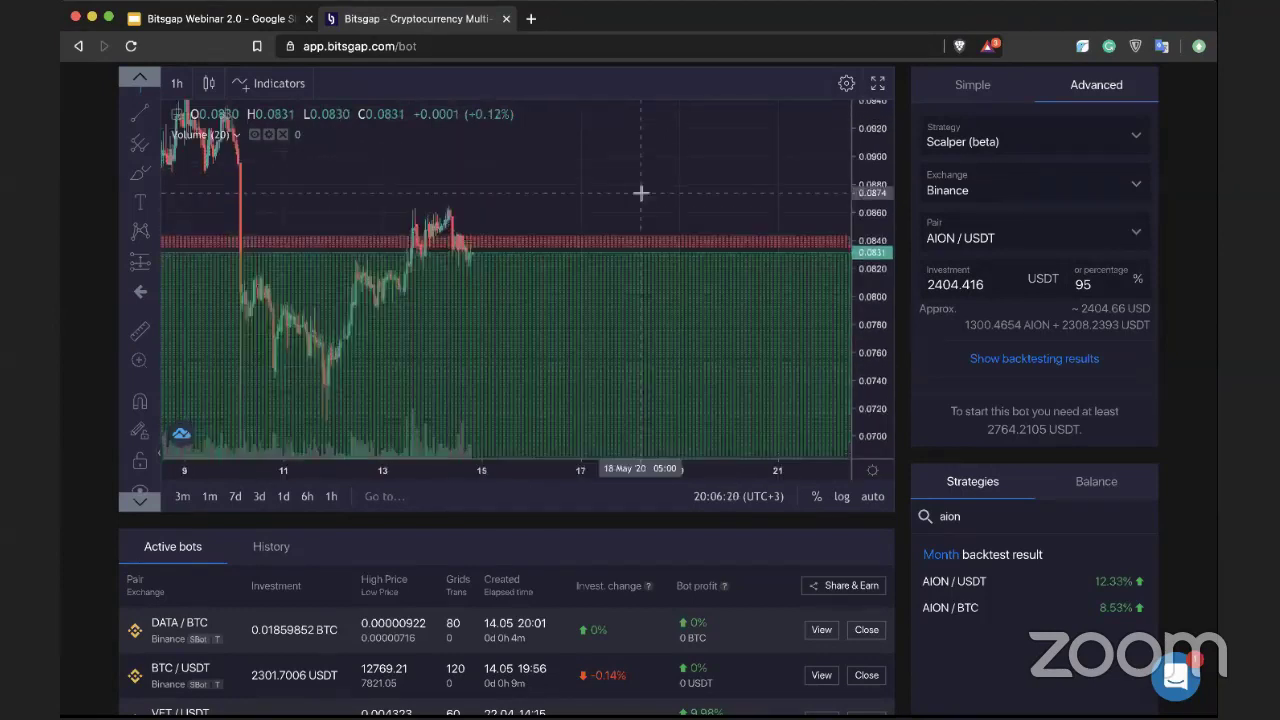
left_click_drag(641, 193, 640, 158)
left_click_drag(870, 265, 870, 326)
left_click_drag(623, 167, 618, 157)
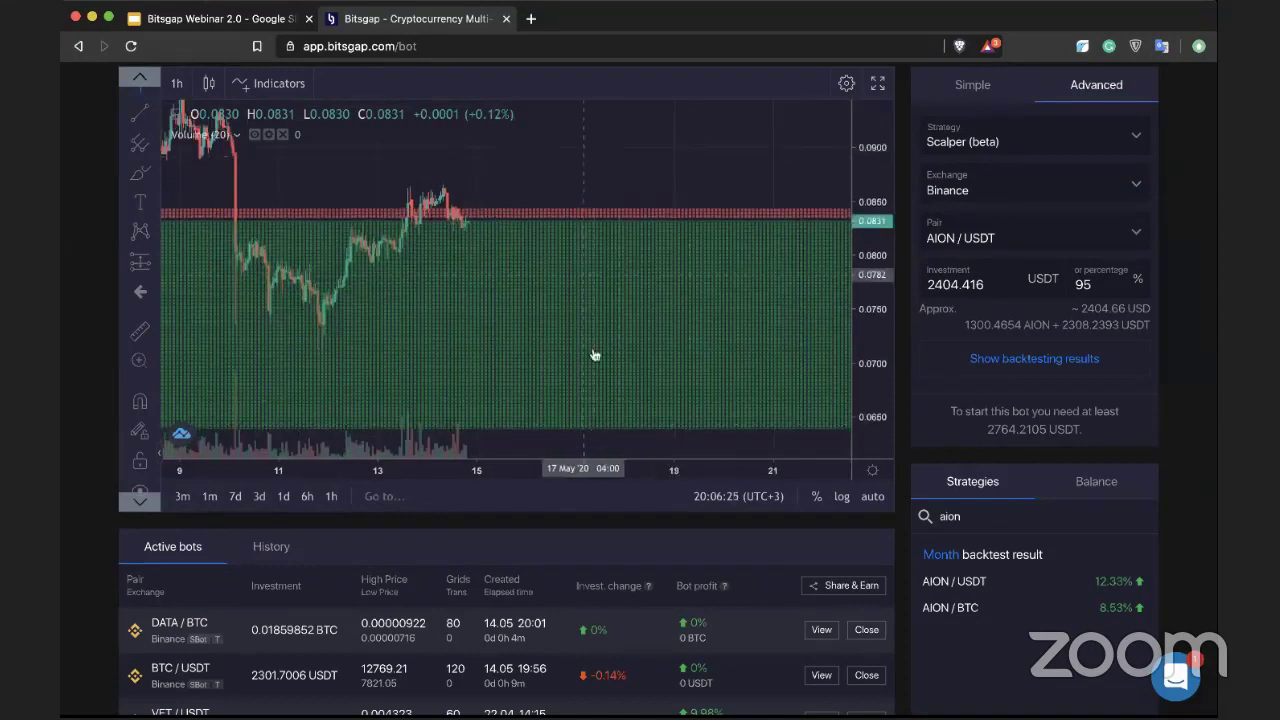
left_click_drag(580, 174, 594, 234)
left_click_drag(870, 210, 870, 268)
mouse_move(580, 201)
left_mouse_down()
mouse_move(607, 215)
mouse_move(575, 209)
mouse_move(593, 205)
left_mouse_up()
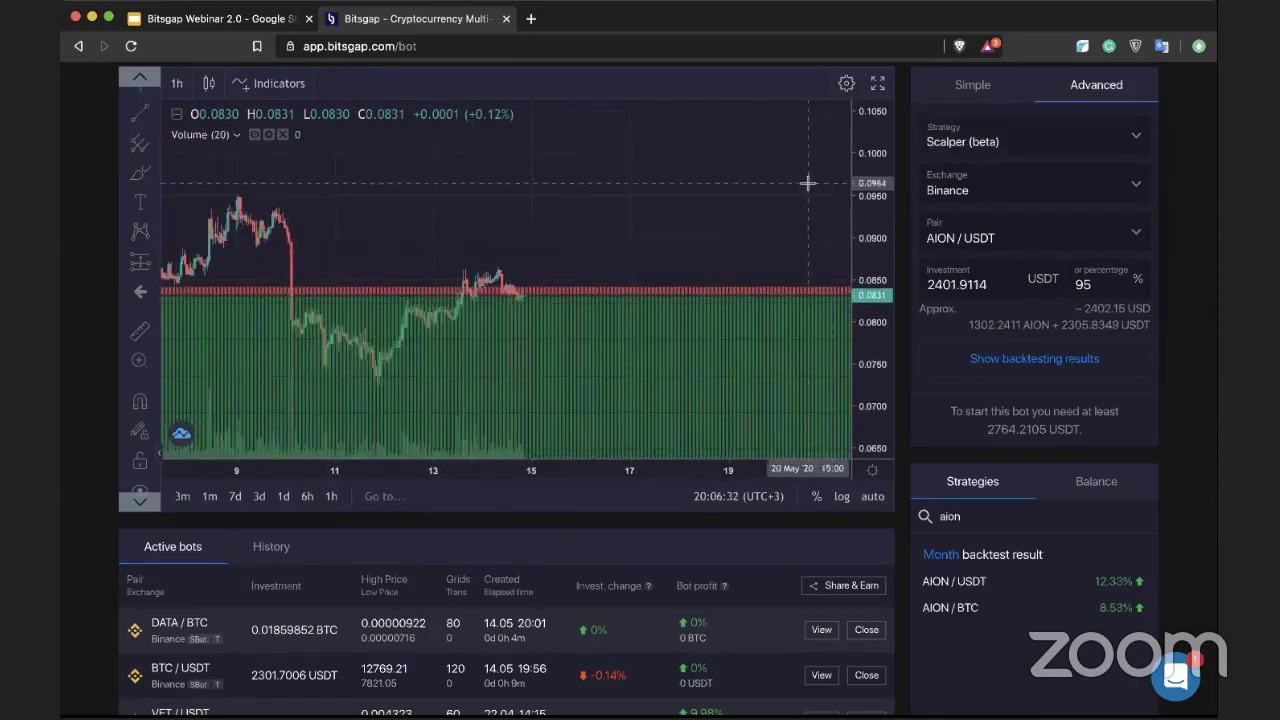
scroll(809, 183, "up", 1)
left_click_drag(617, 197, 674, 231)
Set the strategy to Classic bot and narrow its AION/USDT range to an upper price of 0.0971 and a lower price of 0.0683
left_click(1010, 158)
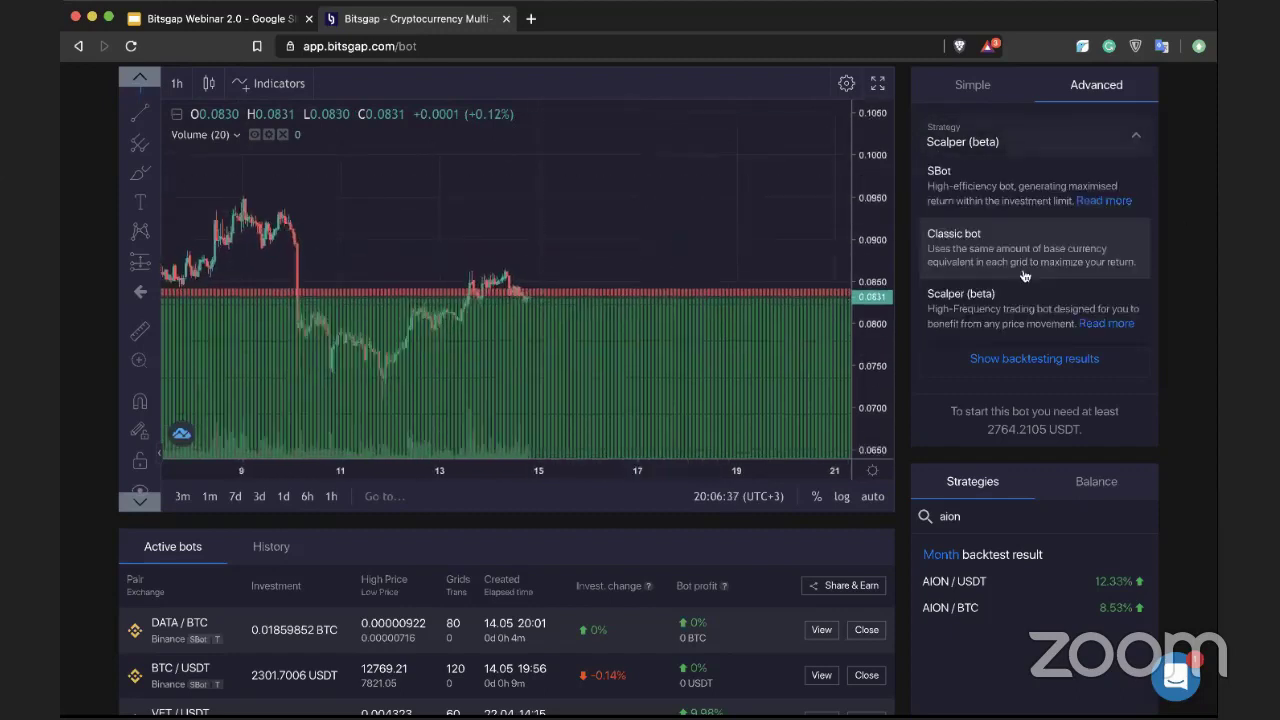
left_click(991, 200)
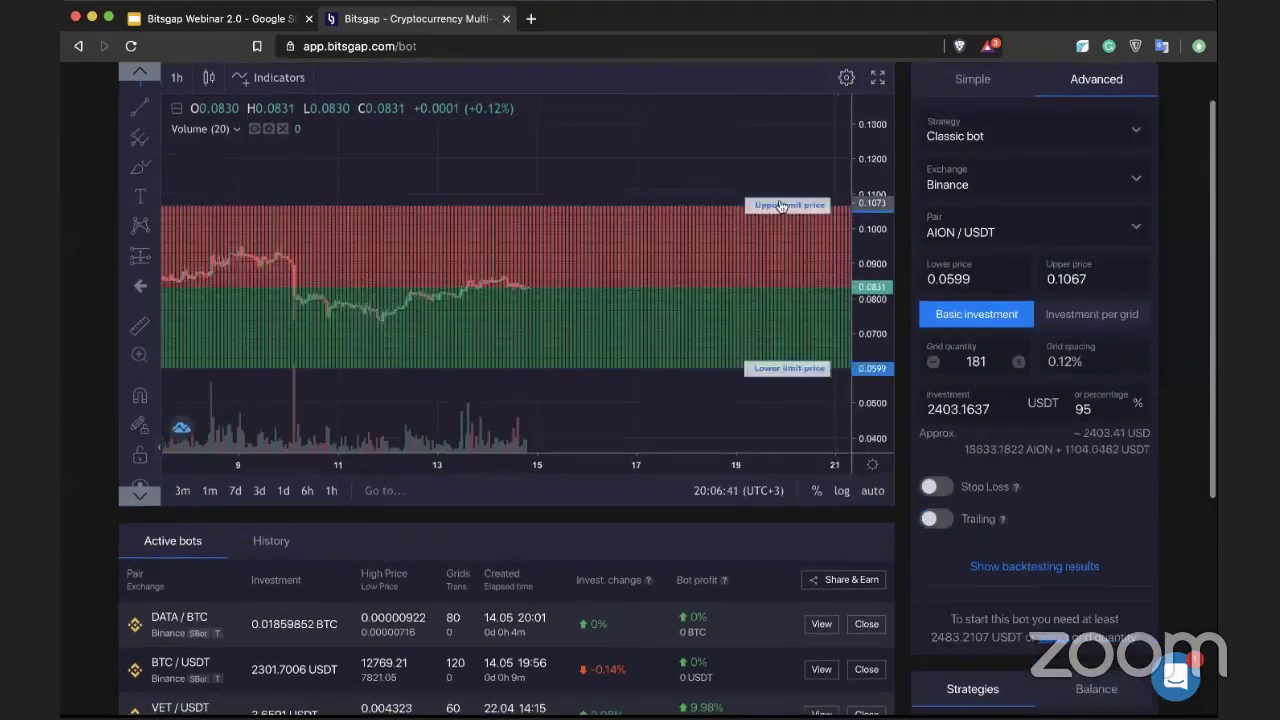
left_click_drag(783, 206, 785, 237)
left_click_drag(794, 367, 794, 338)
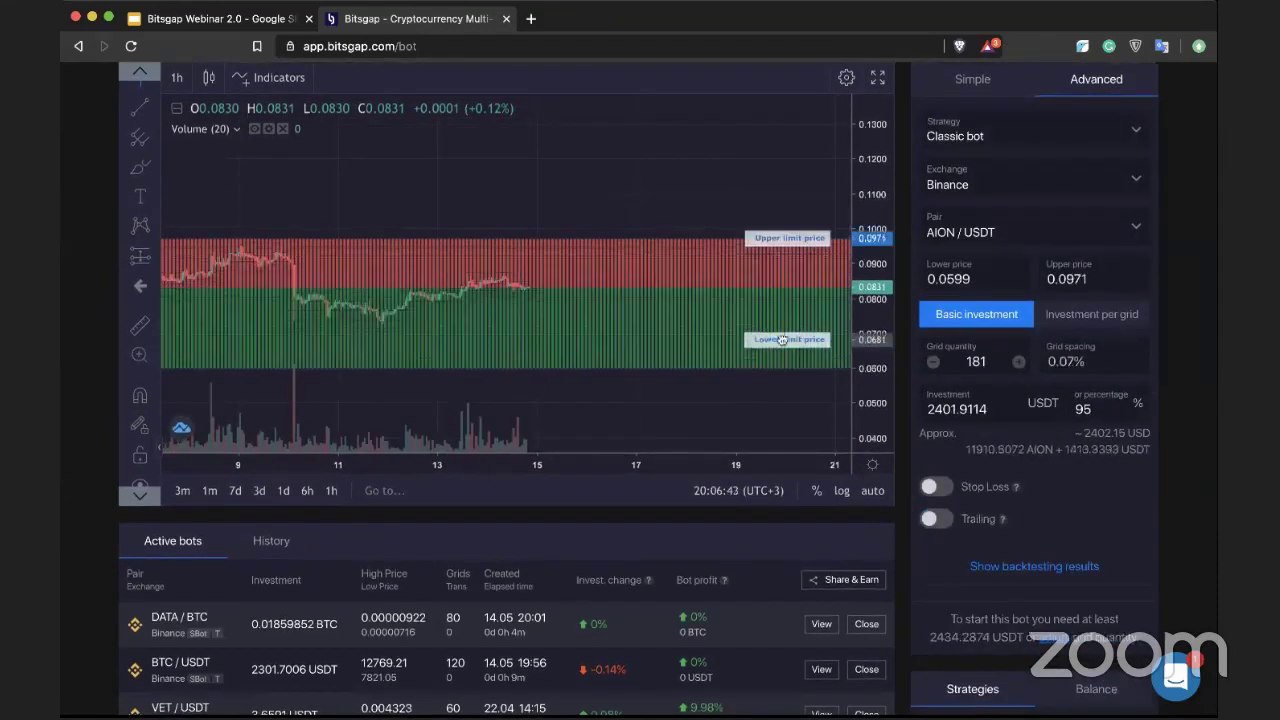
View the Stable strategy slide in the Google Slides presentation and return to the Bitsgap bot page
left_click(207, 20)
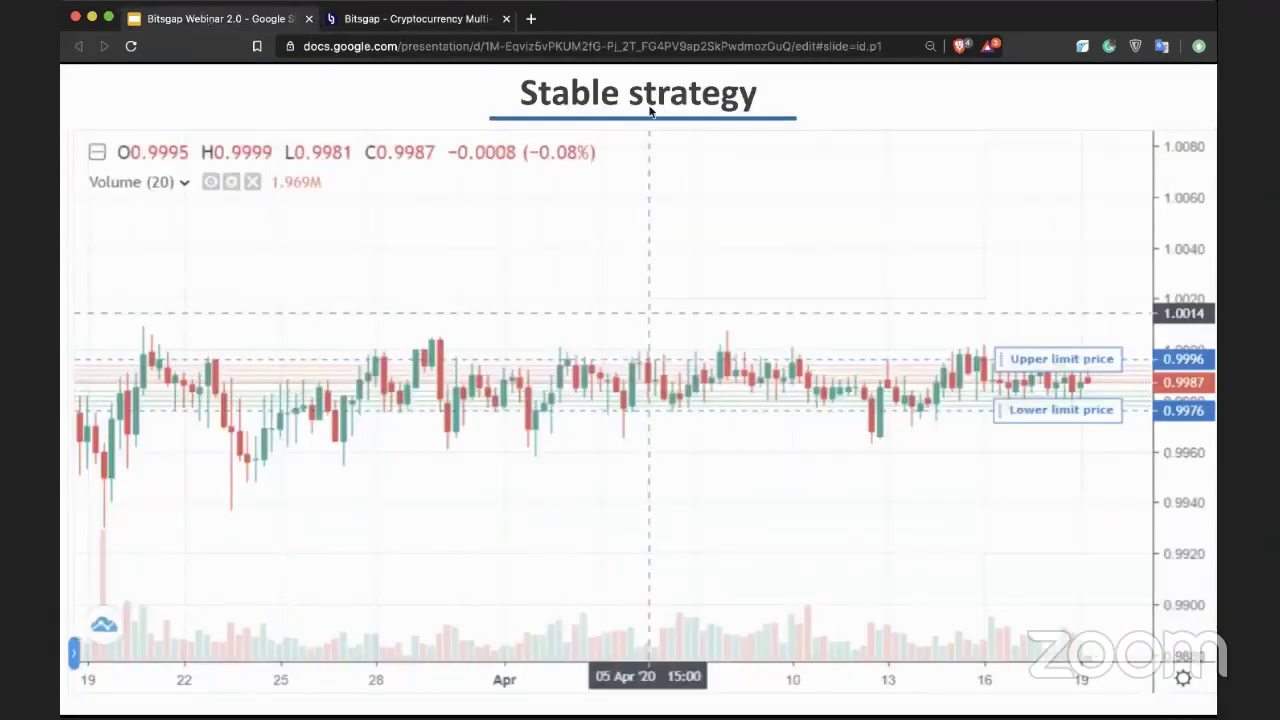
left_click(440, 44)
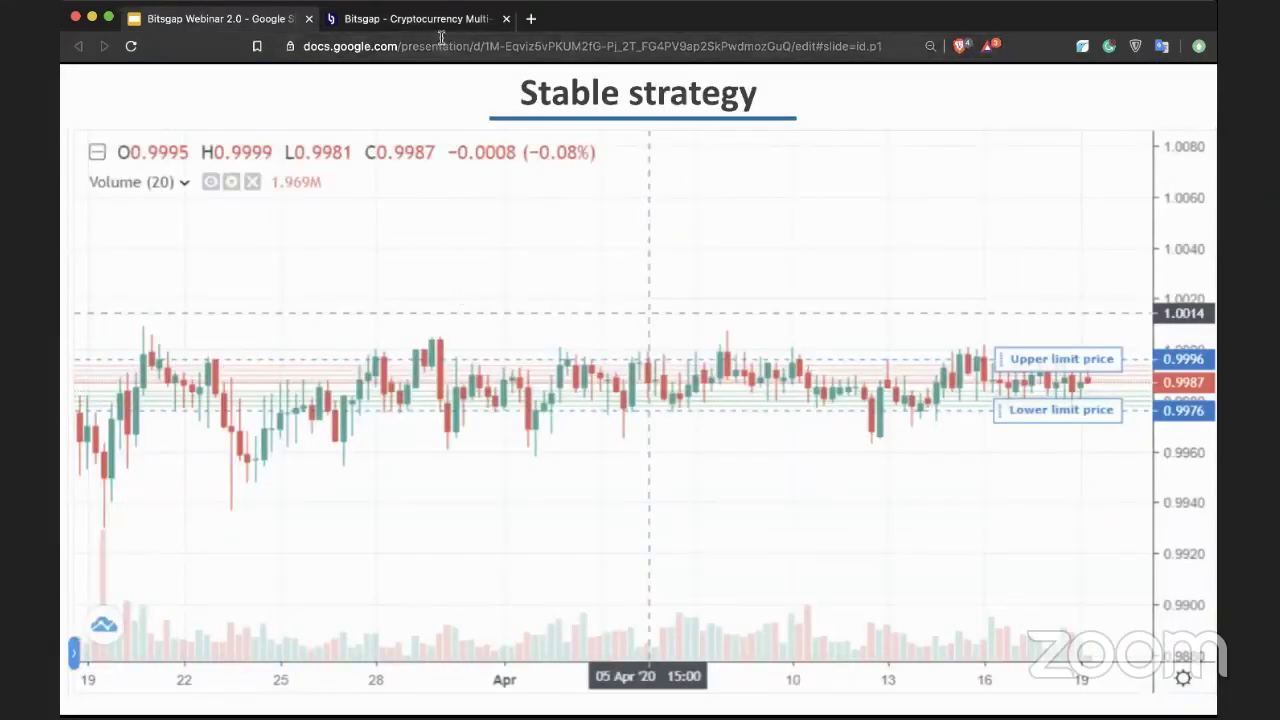
left_click(440, 19)
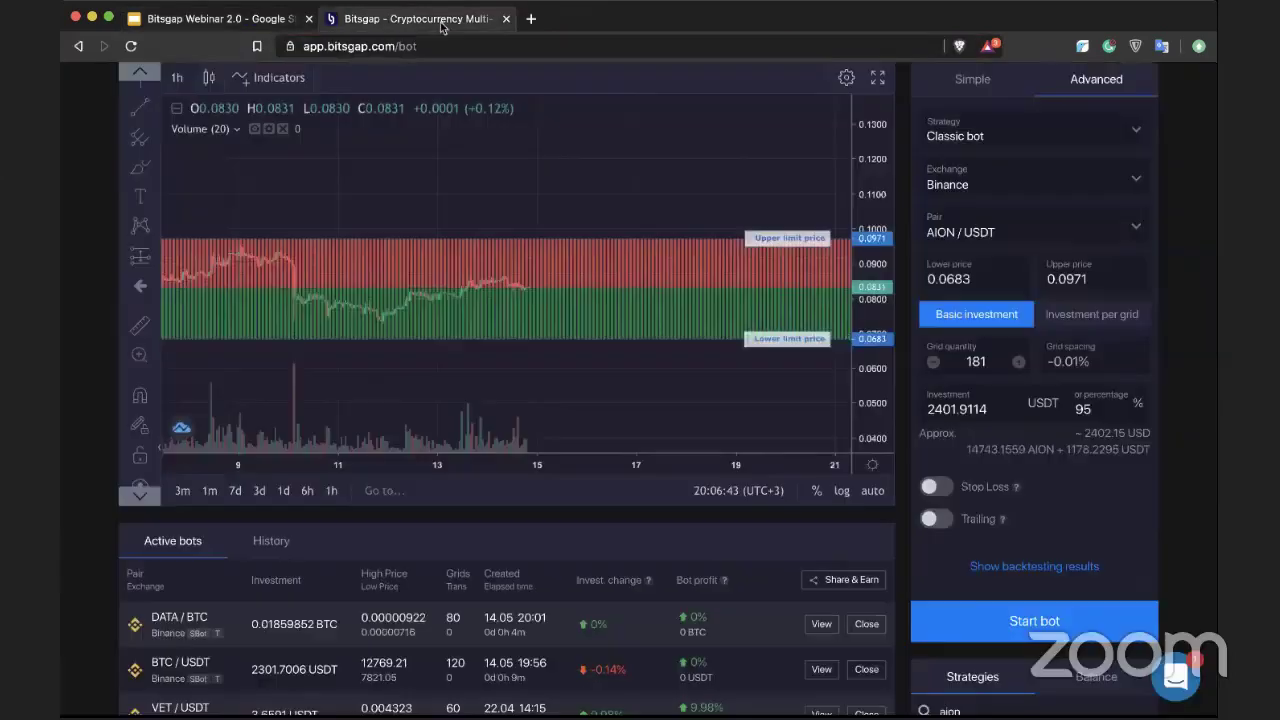
Change the Classic bot's trading pair to TUSD/USDT on Binance
left_click(989, 234)
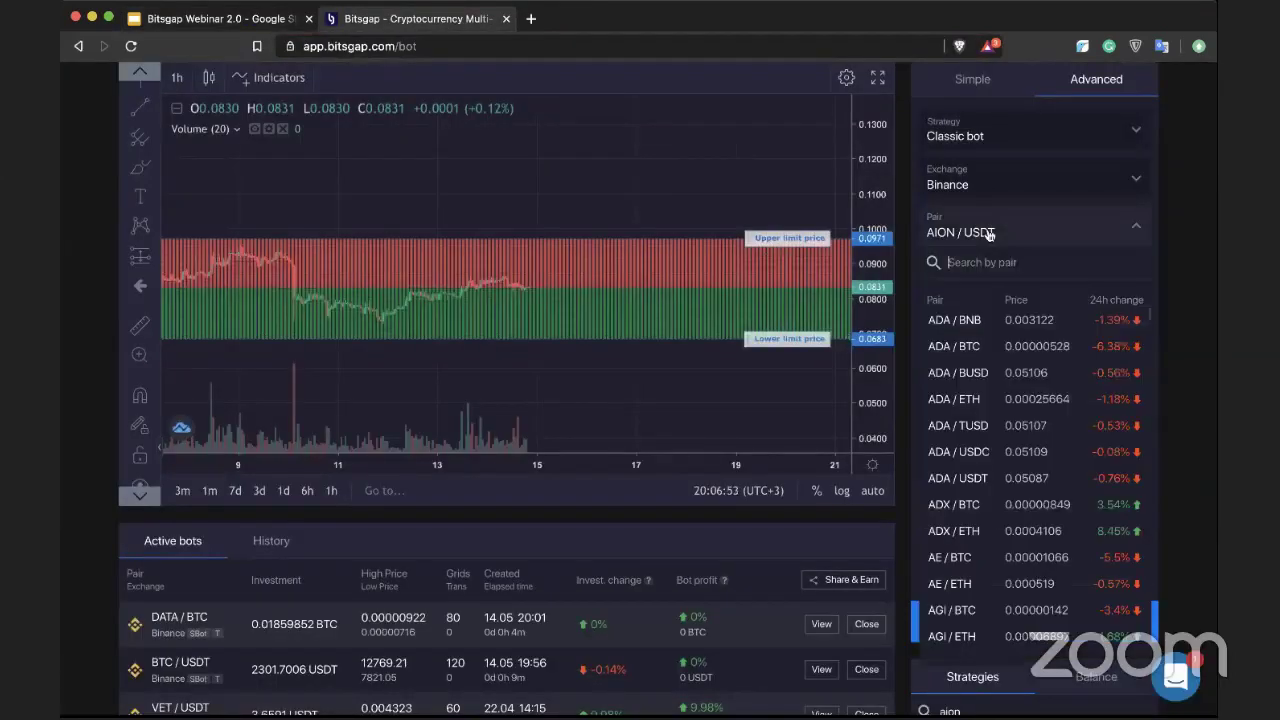
type("bt")
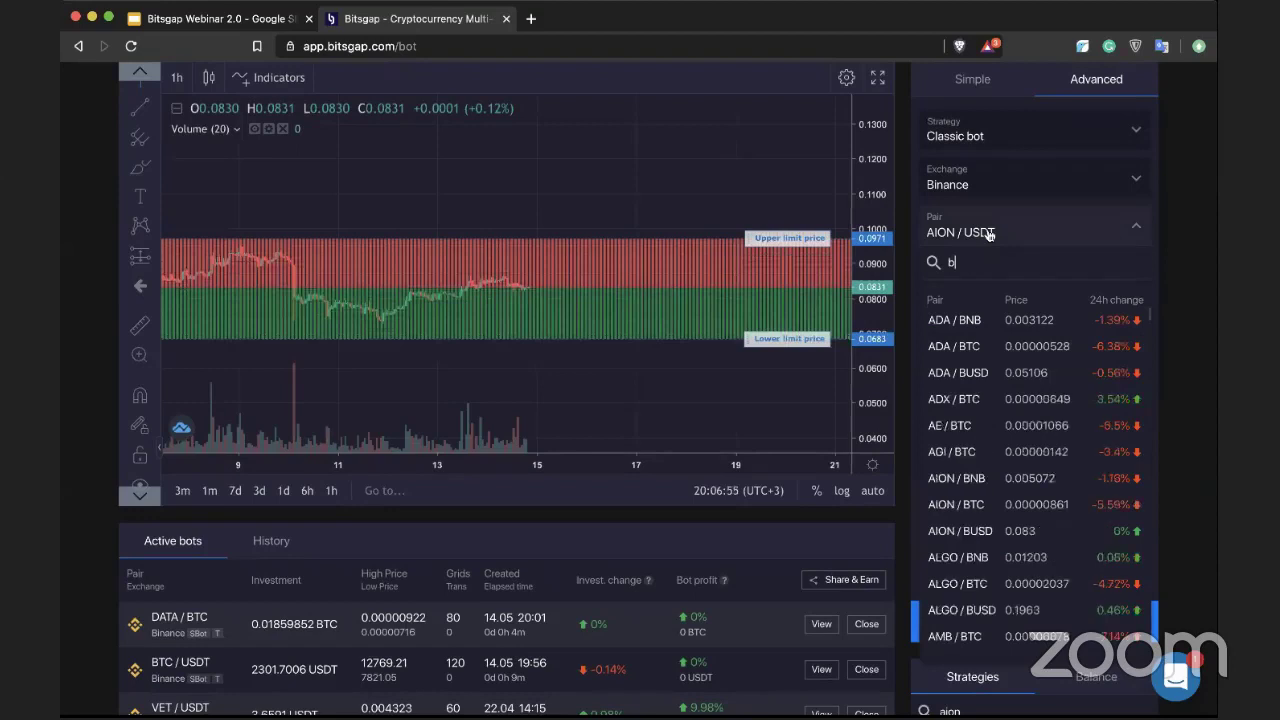
key("BackSpace")
key("BackSpace")
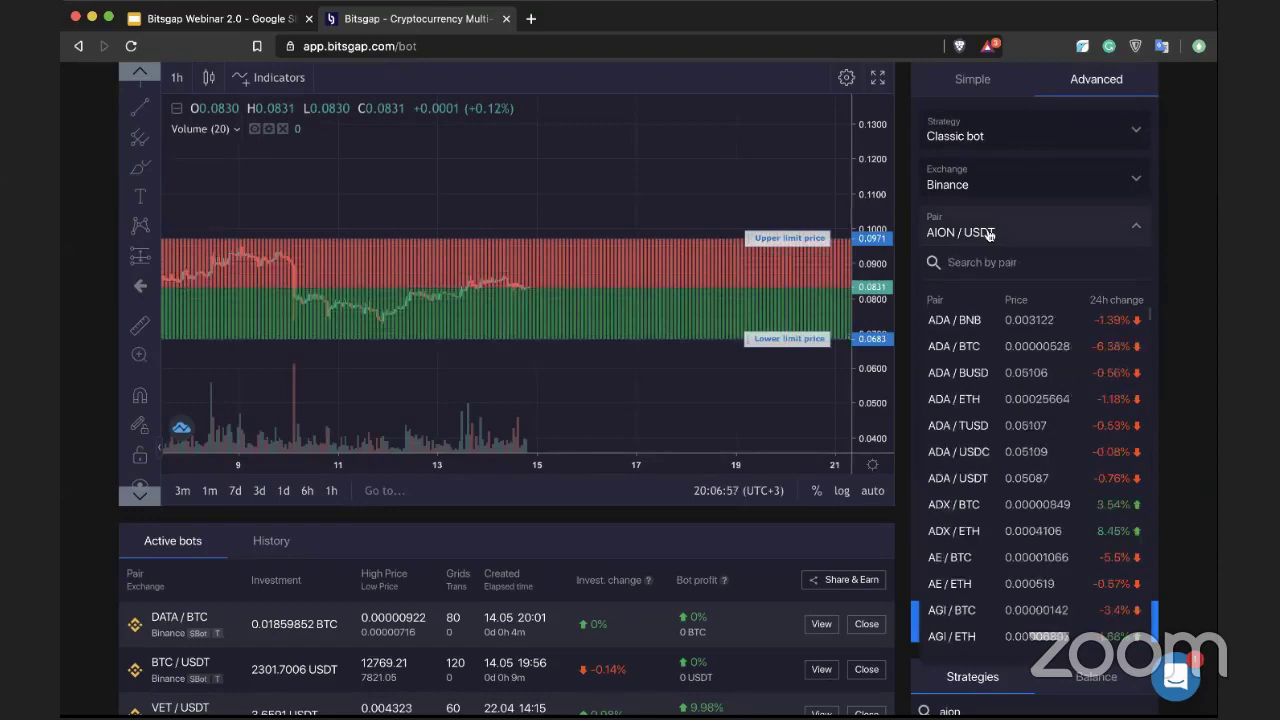
type("T")
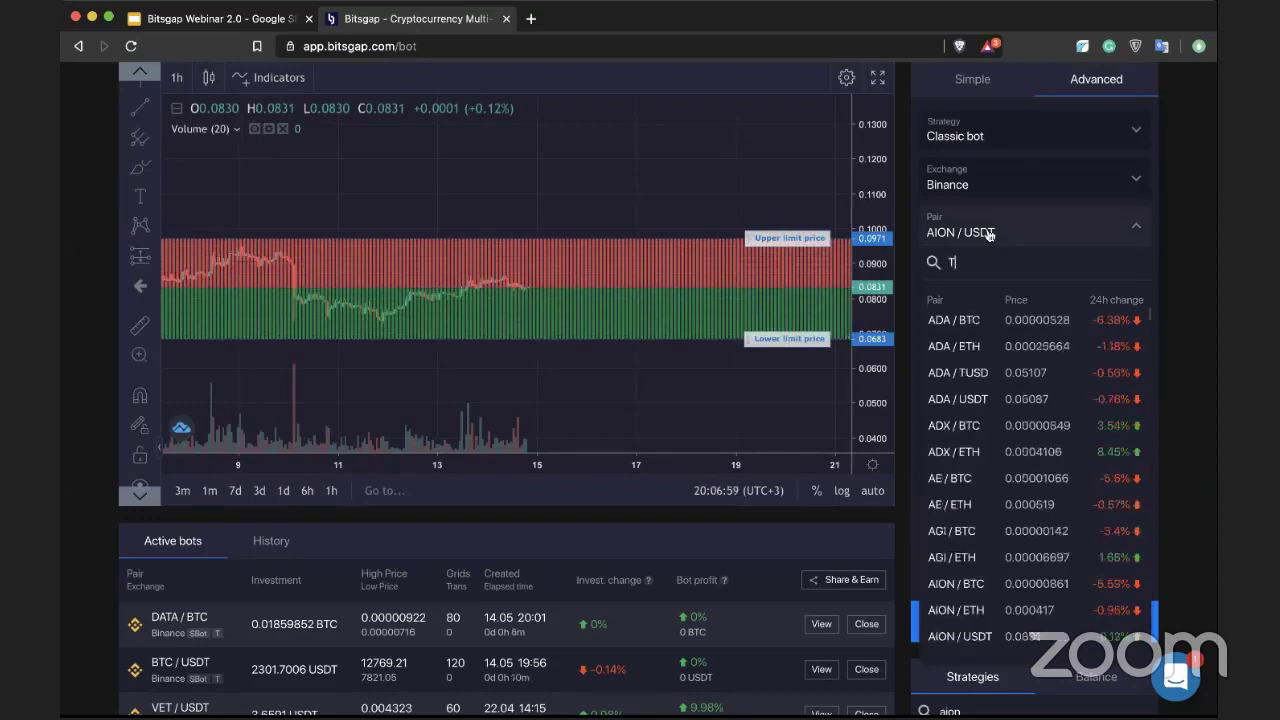
type("USD/U")
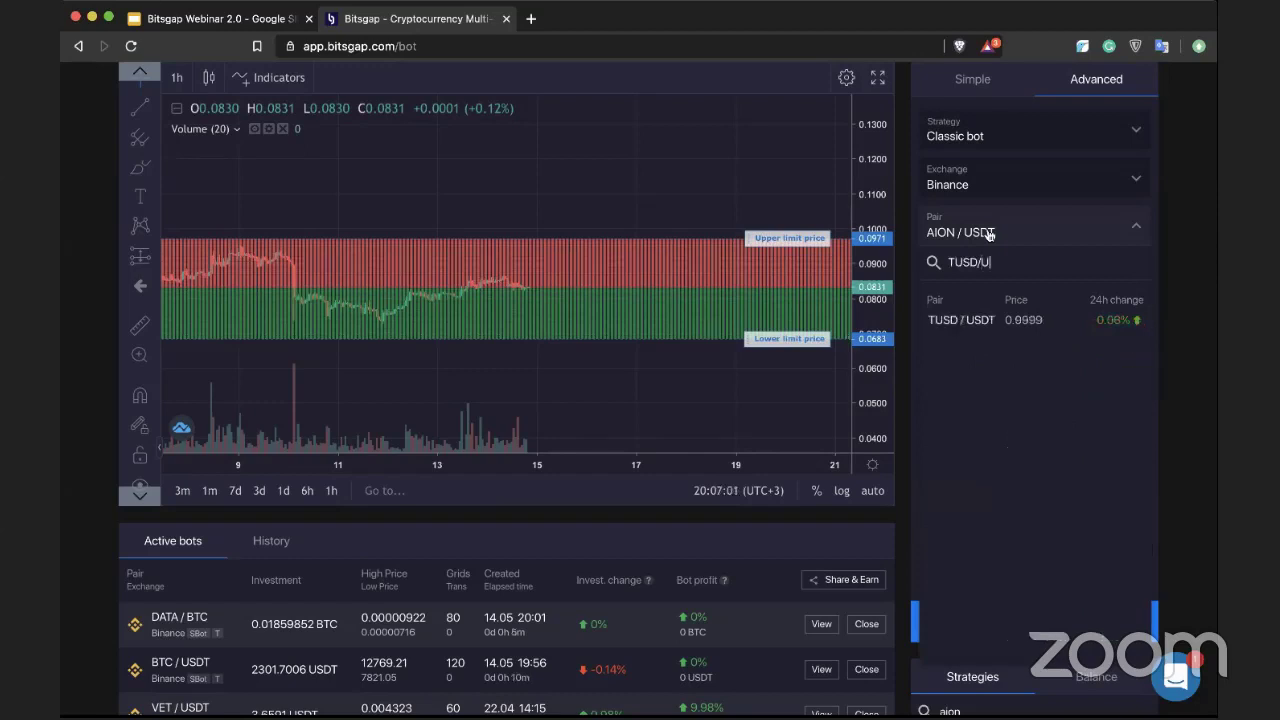
left_click(1000, 324)
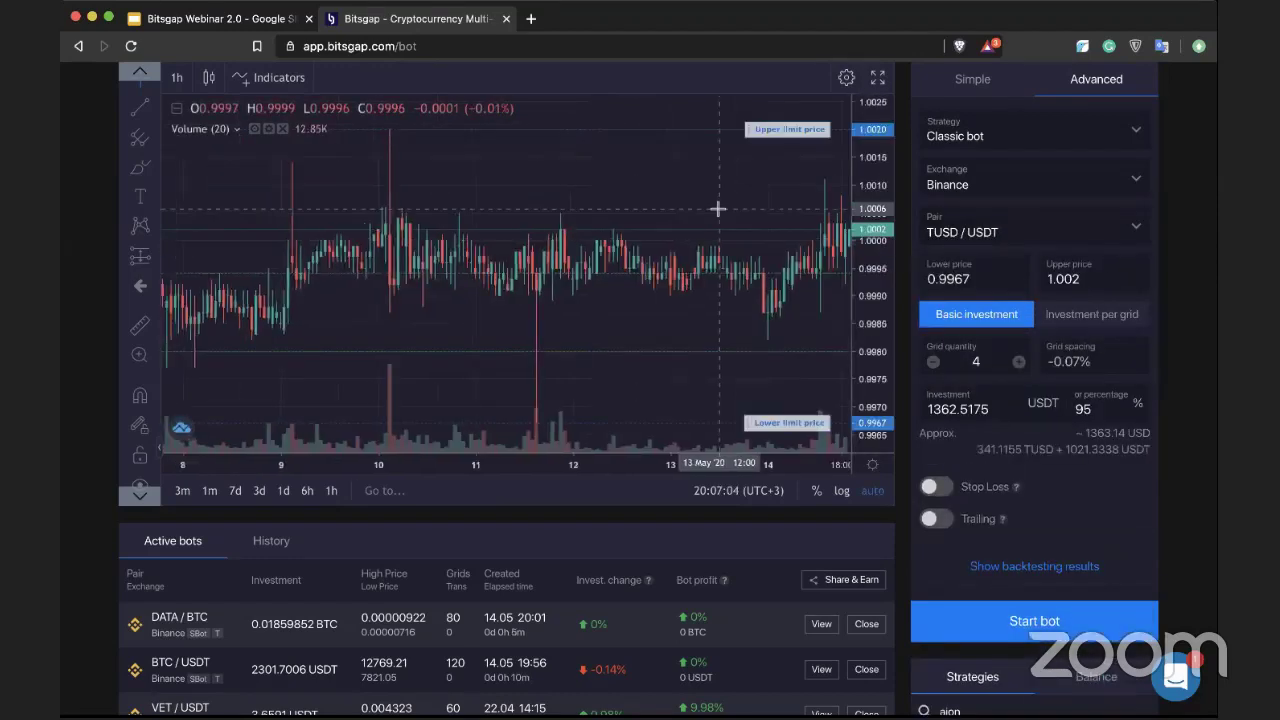
Examine the TUSD/USDT price history from late March to mid-May against the bot's upper and lower limit prices
scroll(718, 209, "down", 3)
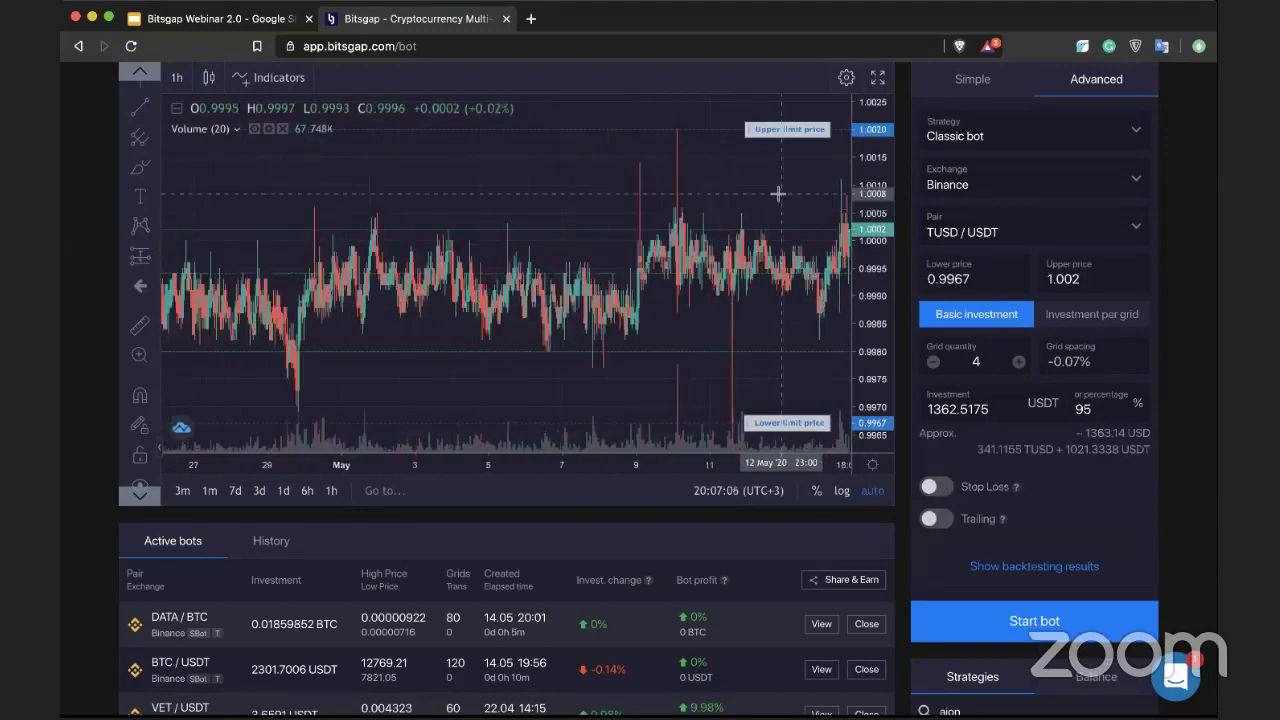
scroll(718, 209, "down", 2)
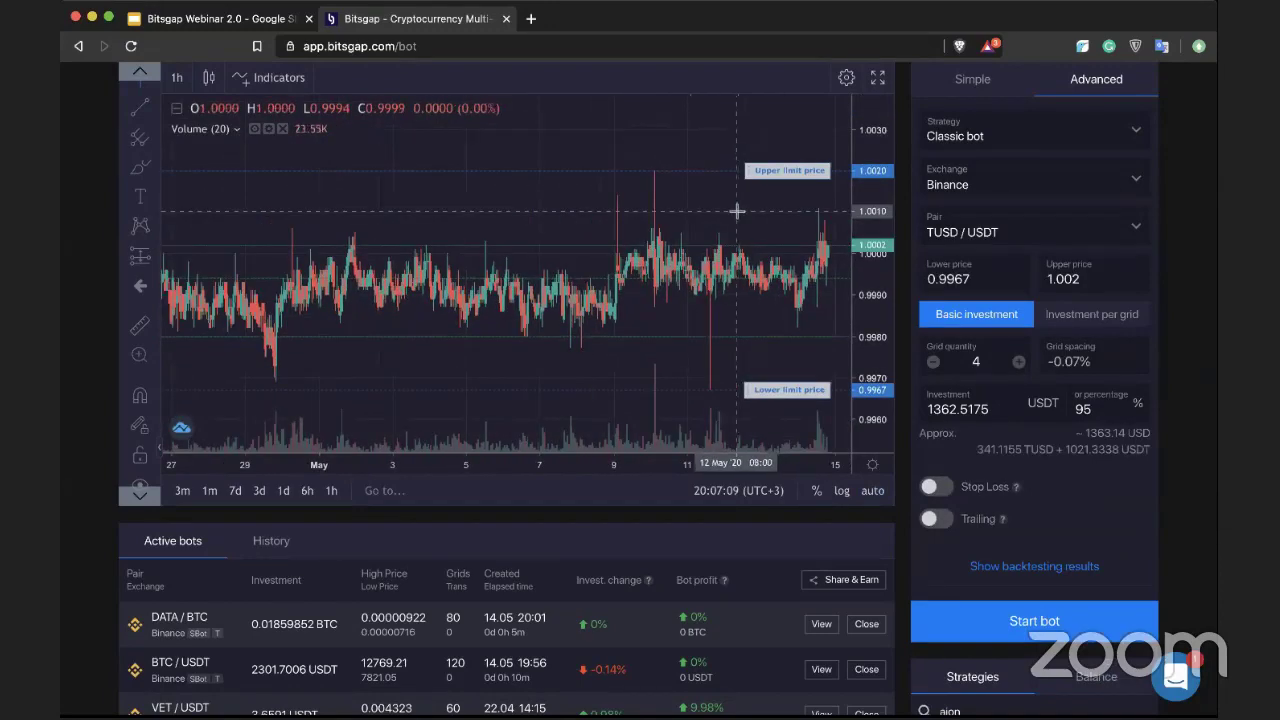
scroll(738, 212, "down", 4)
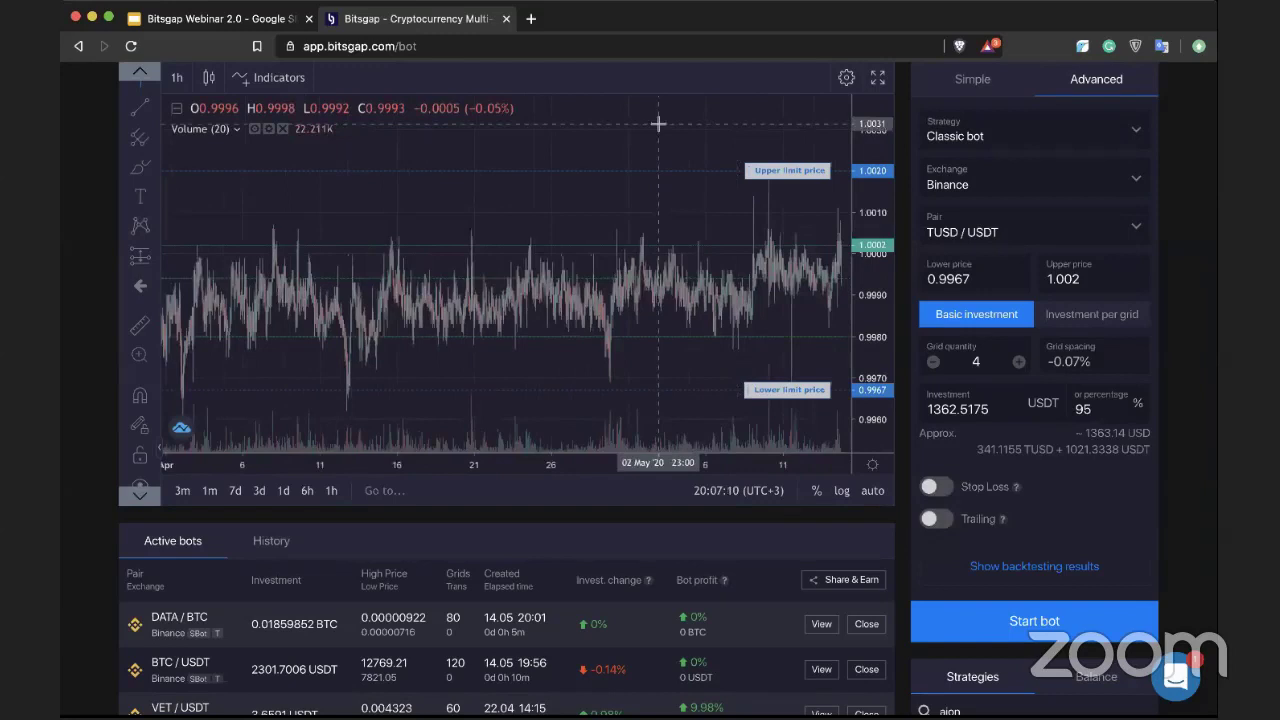
left_click_drag(657, 128, 451, 156)
left_click_drag(863, 138, 863, 202)
left_click_drag(546, 196, 626, 178)
scroll(557, 217, "down", 4)
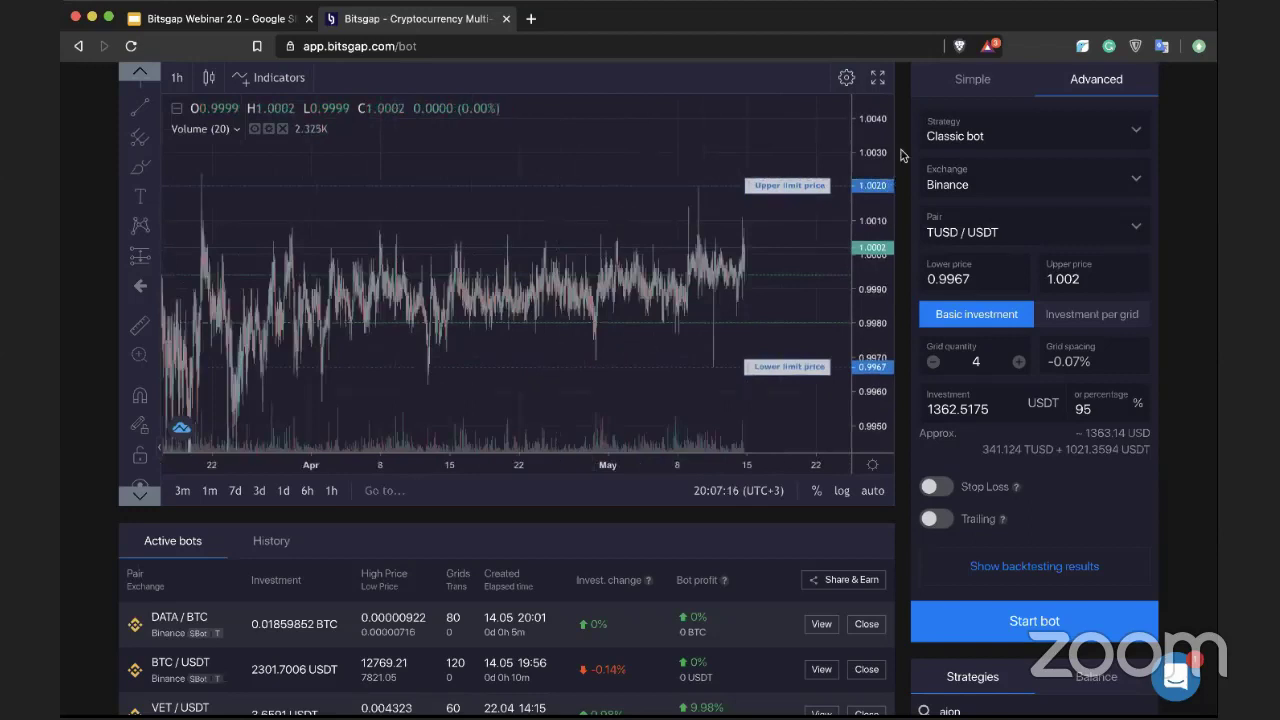
scroll(826, 206, "up", 2)
left_click_drag(567, 162, 646, 160)
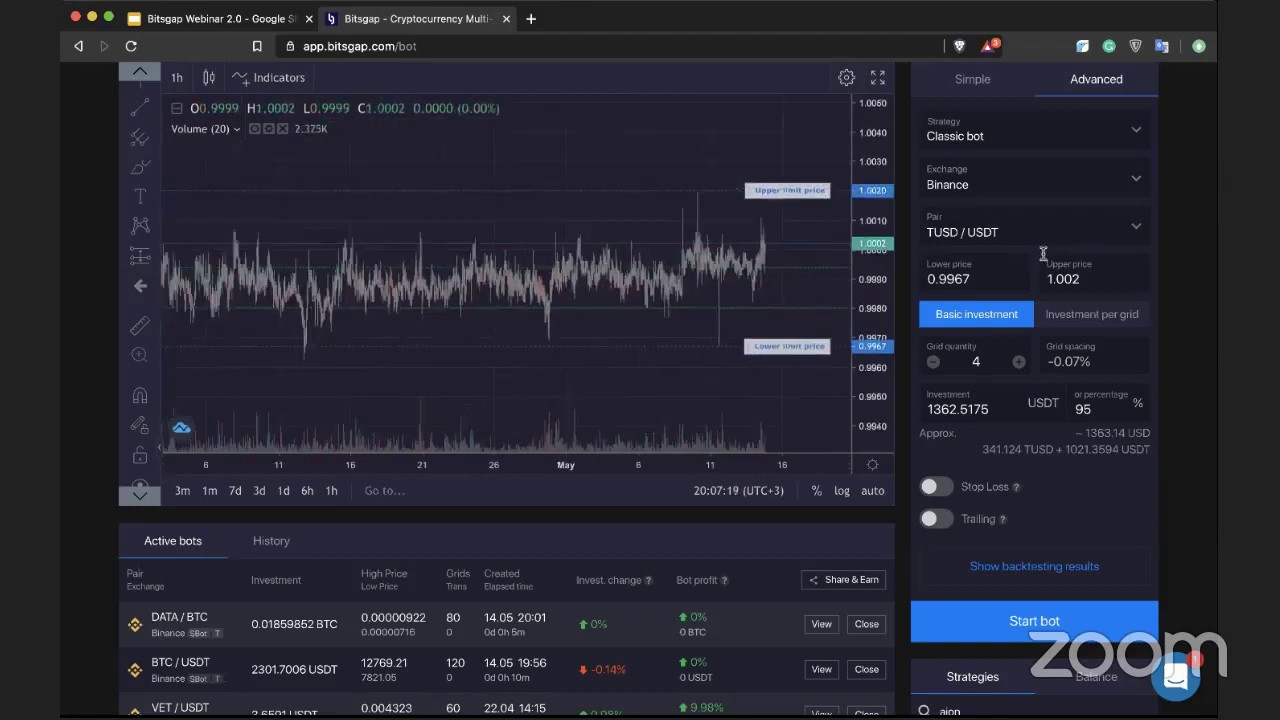
left_click_drag(530, 165, 654, 163)
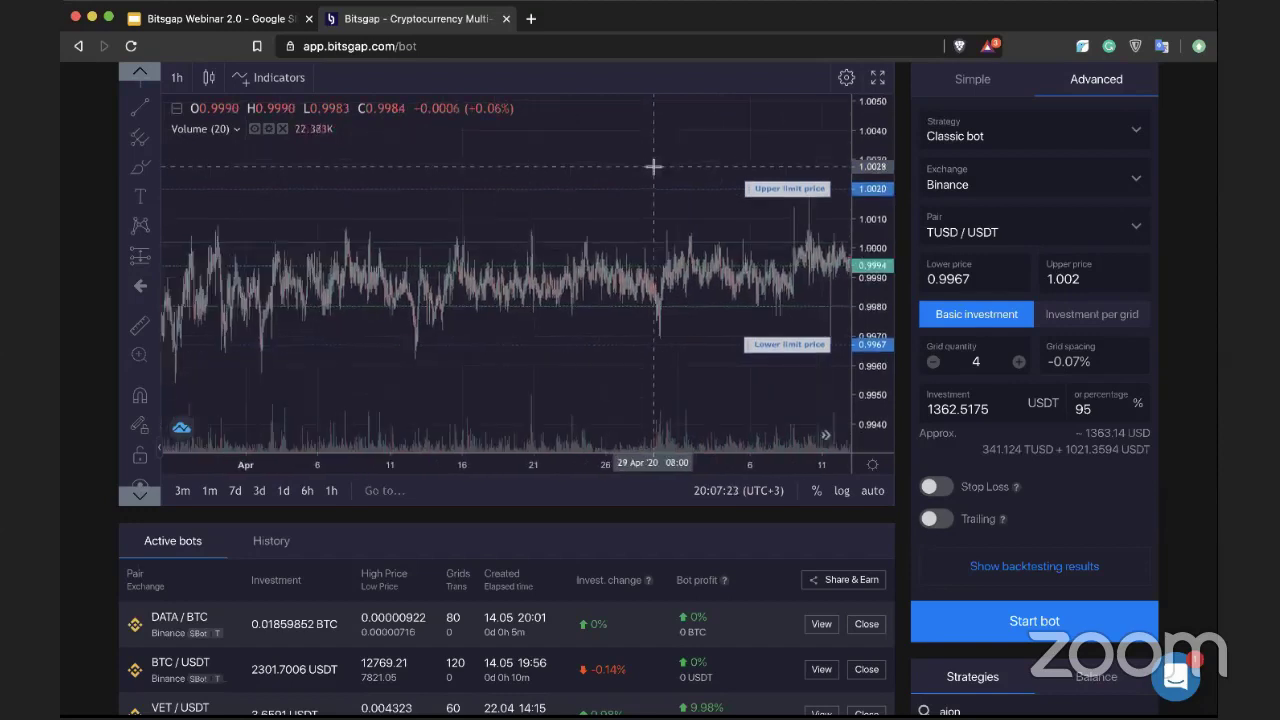
left_click_drag(640, 163, 606, 163)
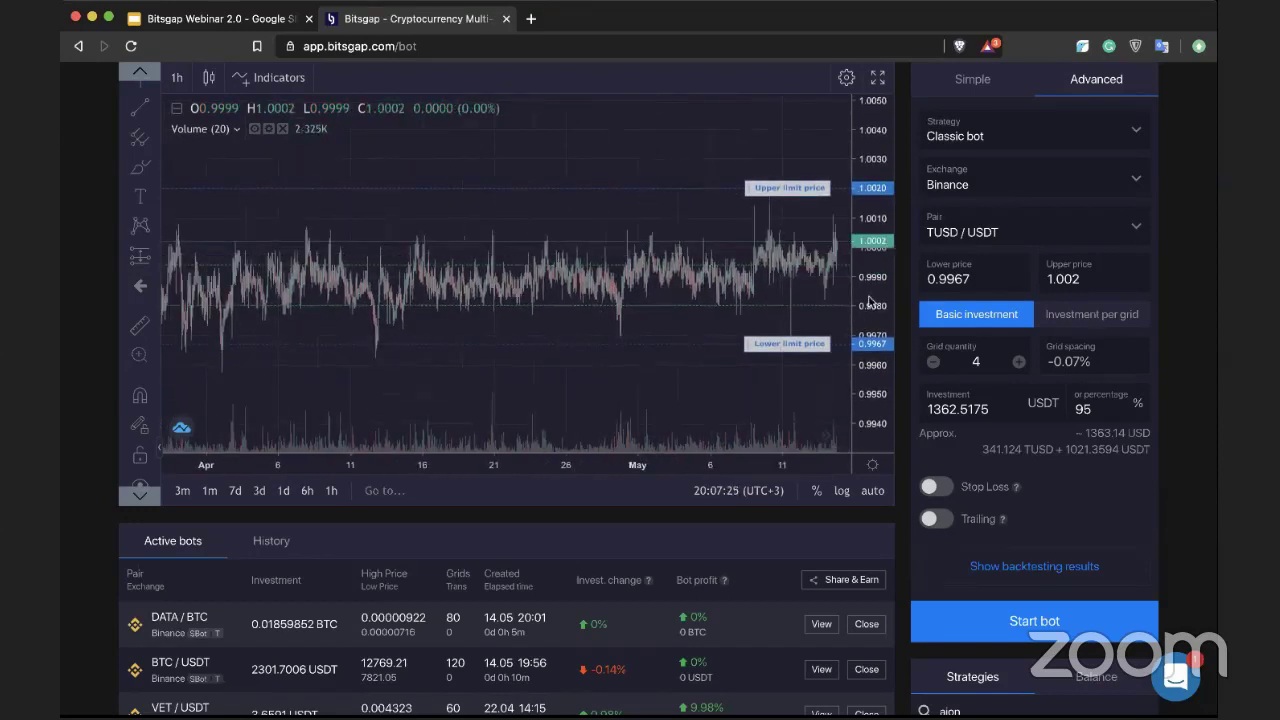
Examine the sharp mid-March TUSD/USDT price spike at its full height against the bot's limit prices
scroll(526, 329, "down", 2)
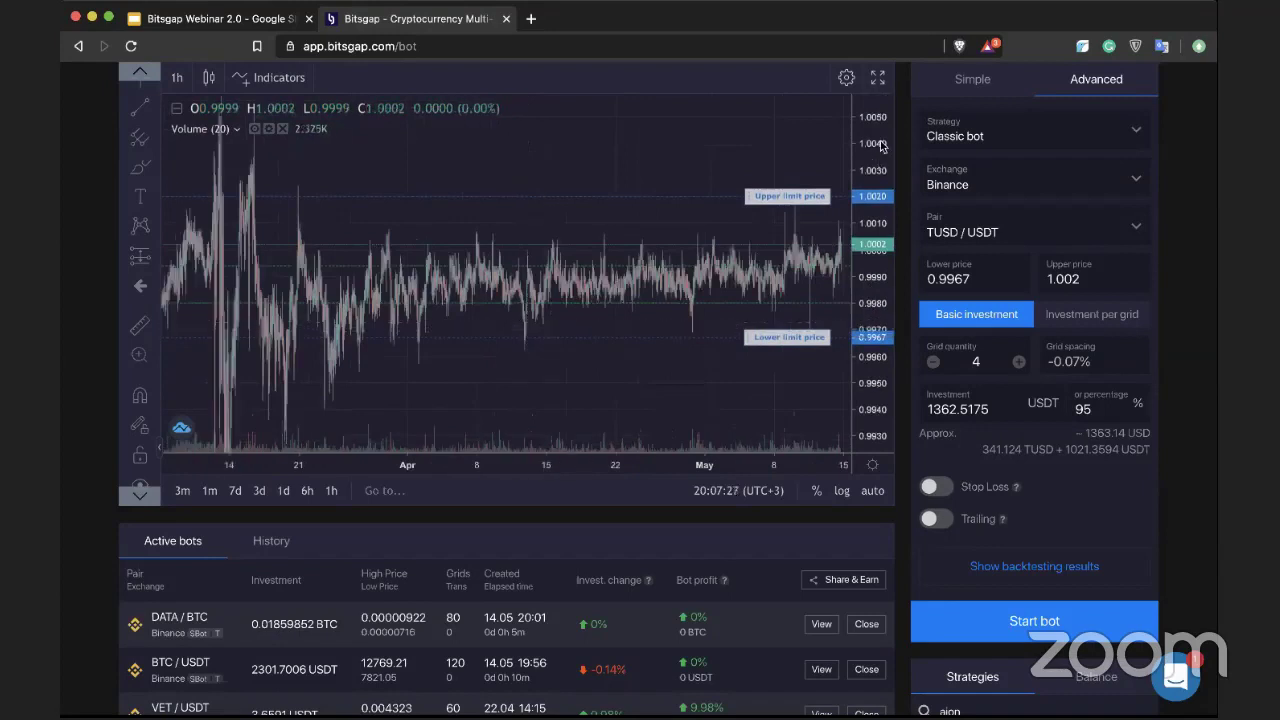
left_click_drag(882, 147, 877, 316)
left_click_drag(482, 200, 748, 240)
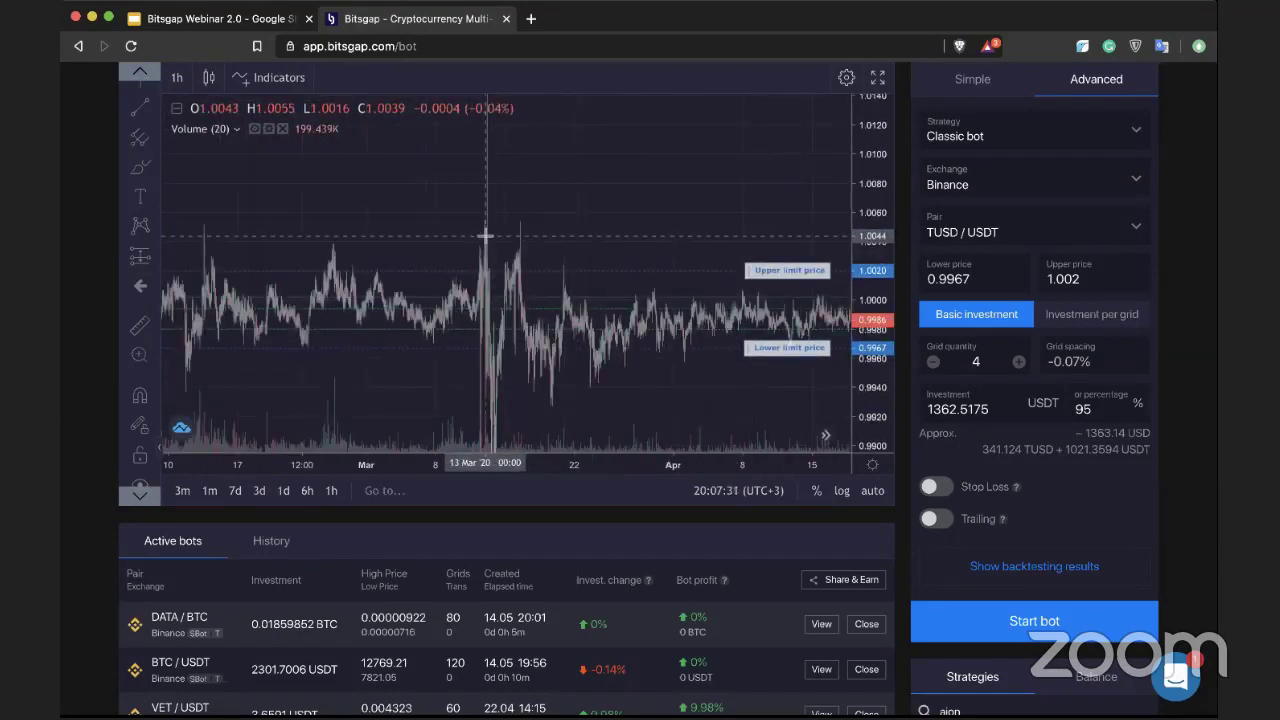
left_click_drag(510, 156, 510, 268)
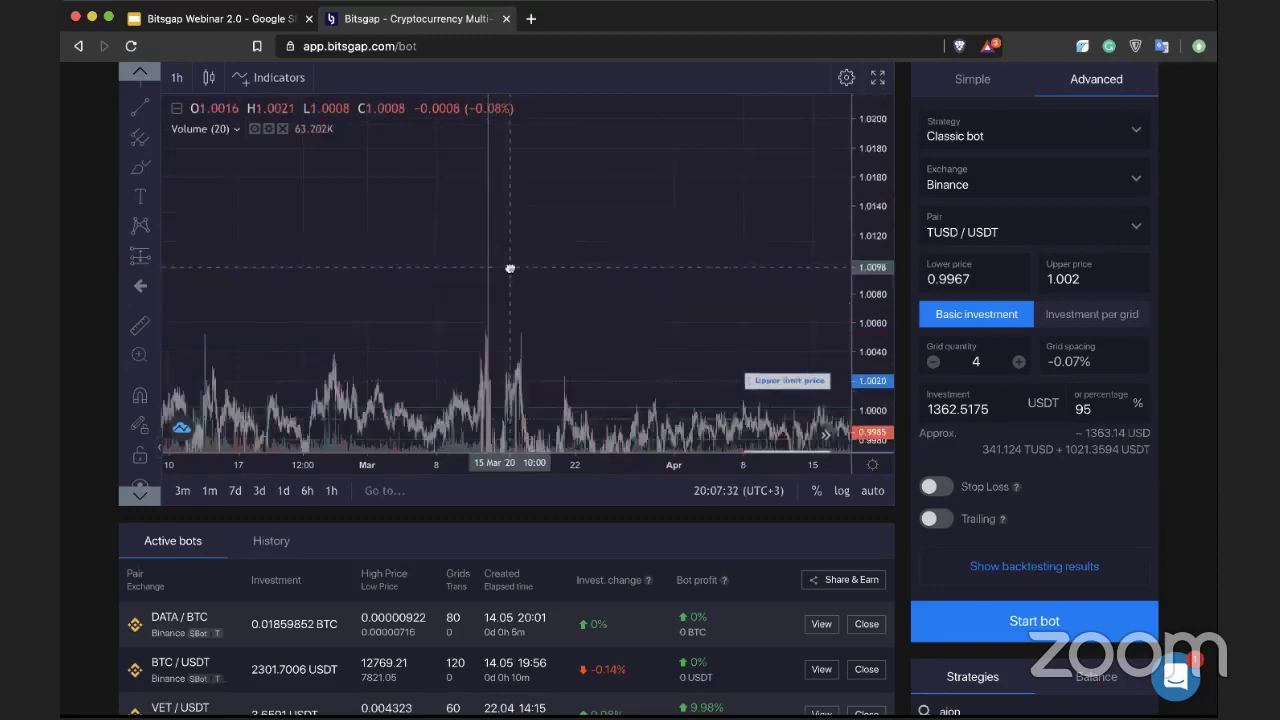
left_click_drag(511, 186, 530, 455)
left_click_drag(868, 185, 870, 425)
left_click_drag(734, 170, 730, 374)
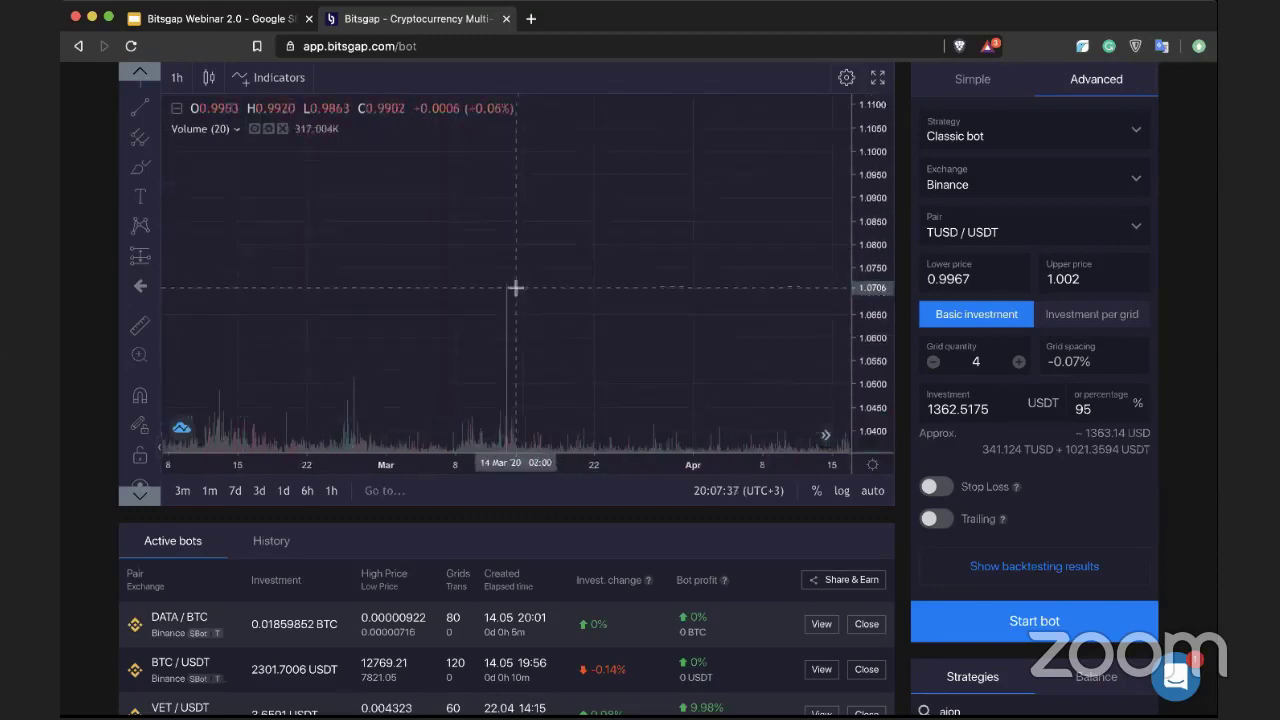
left_click_drag(633, 296, 605, 100)
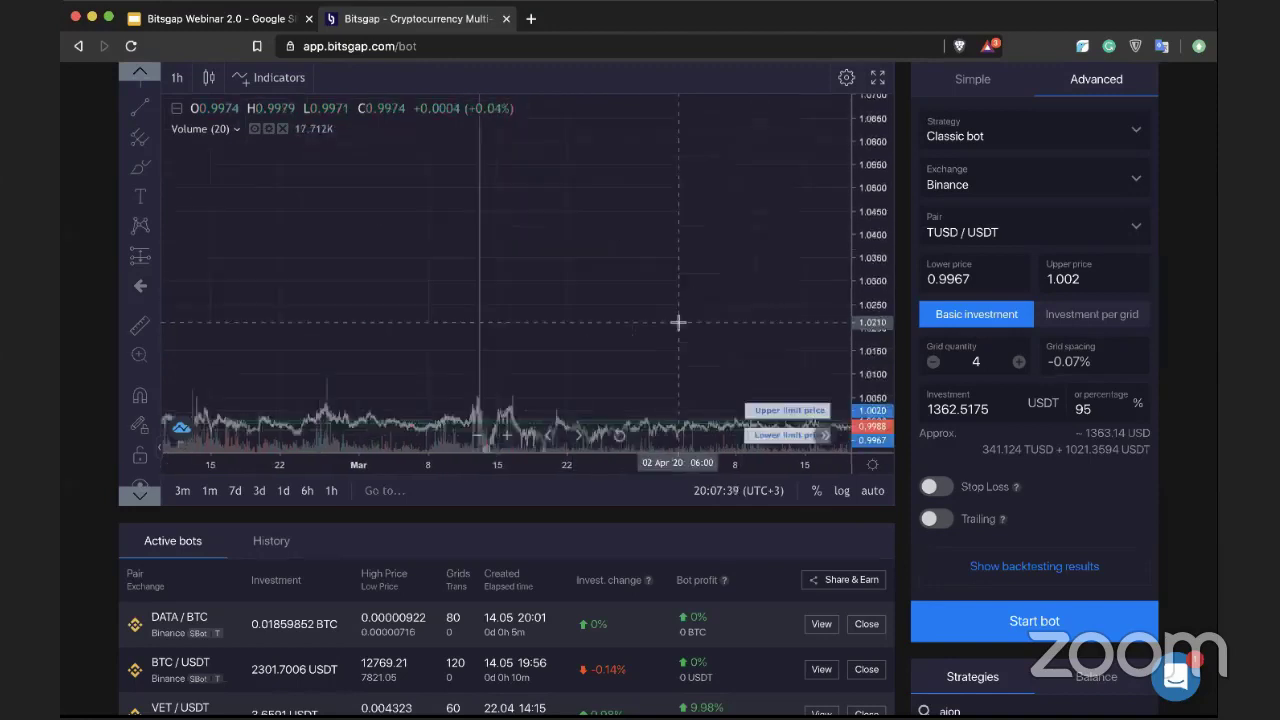
Examine the TUSD/USDT price swings of April to mid-May between the two limit prices on an enlarged price scale
left_click_drag(726, 330, 604, 146)
scroll(604, 150, "up", 4)
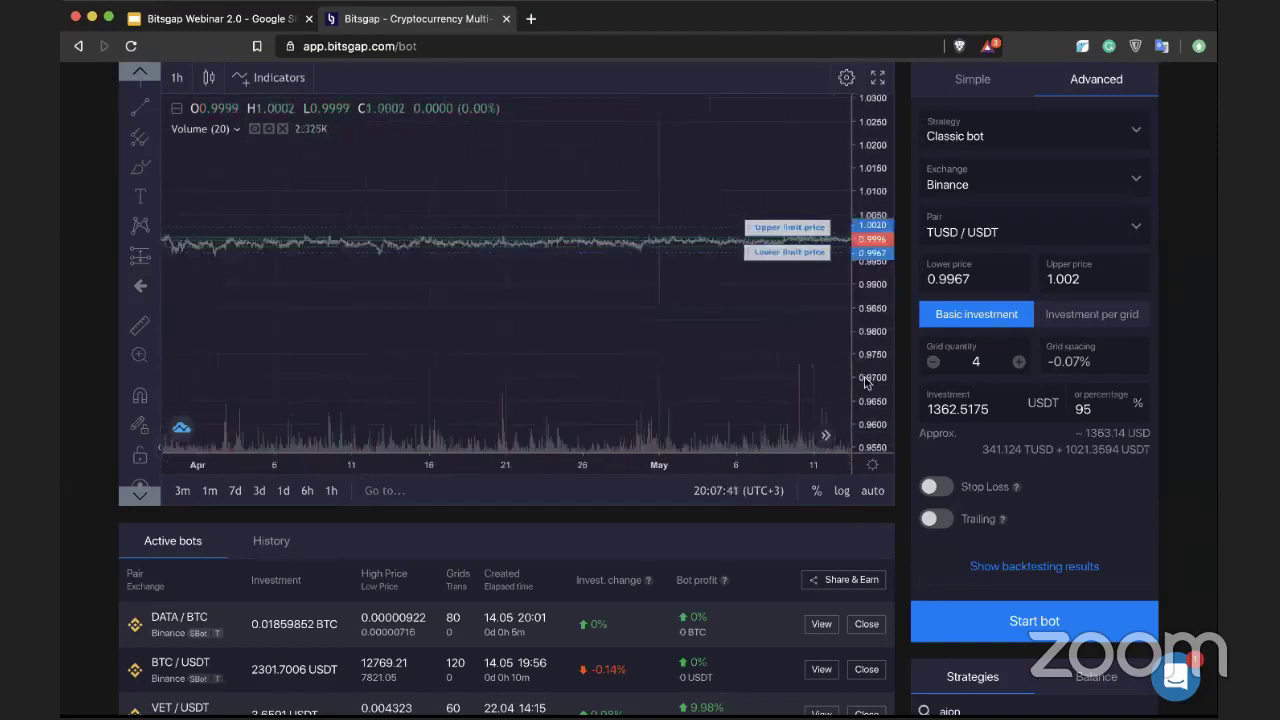
left_click_drag(866, 383, 864, 192)
left_click_drag(634, 240, 664, 300)
left_click_drag(874, 366, 855, 131)
left_click_drag(557, 337, 630, 369)
left_click_drag(882, 367, 864, 275)
left_click_drag(634, 284, 447, 324)
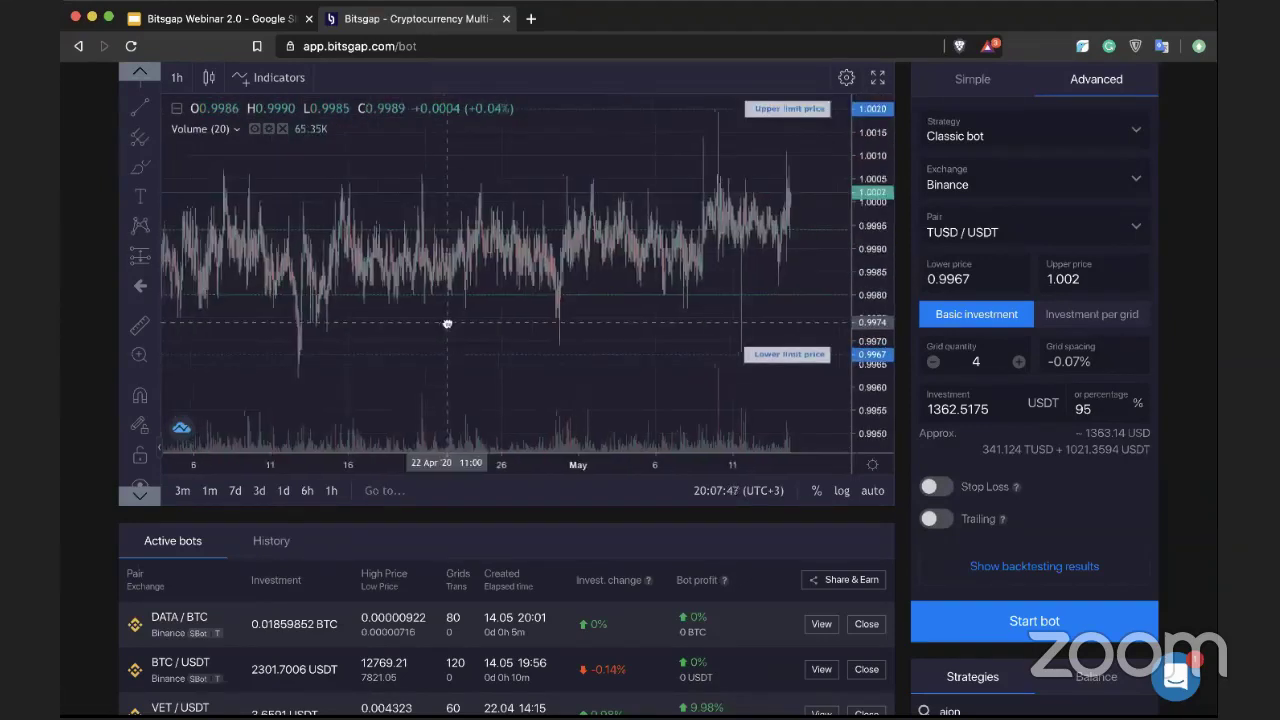
left_click_drag(672, 167, 614, 213)
mouse_move(876, 181)
left_mouse_down()
mouse_move(859, 196)
mouse_move(859, 167)
left_mouse_up()
left_click_drag(613, 291, 609, 267)
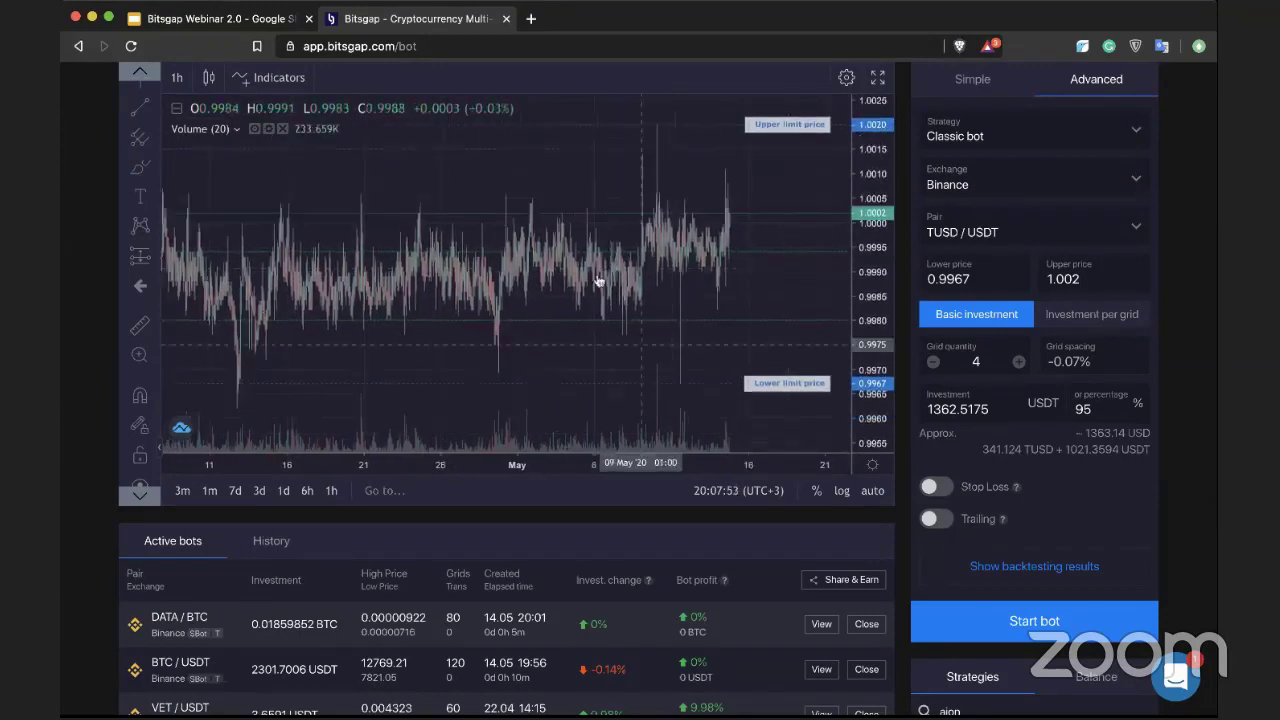
left_click_drag(571, 166, 747, 160)
left_click_drag(615, 154, 606, 188)
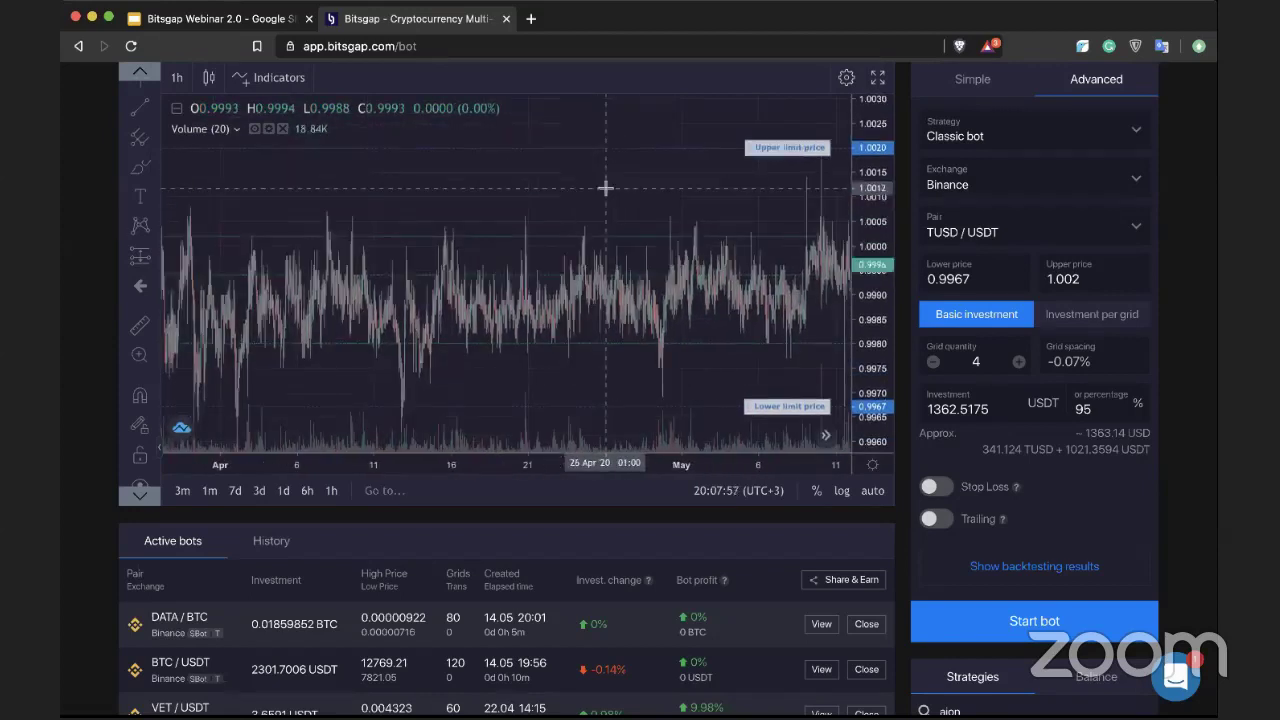
left_click_drag(635, 172, 551, 163)
left_click_drag(857, 182, 859, 210)
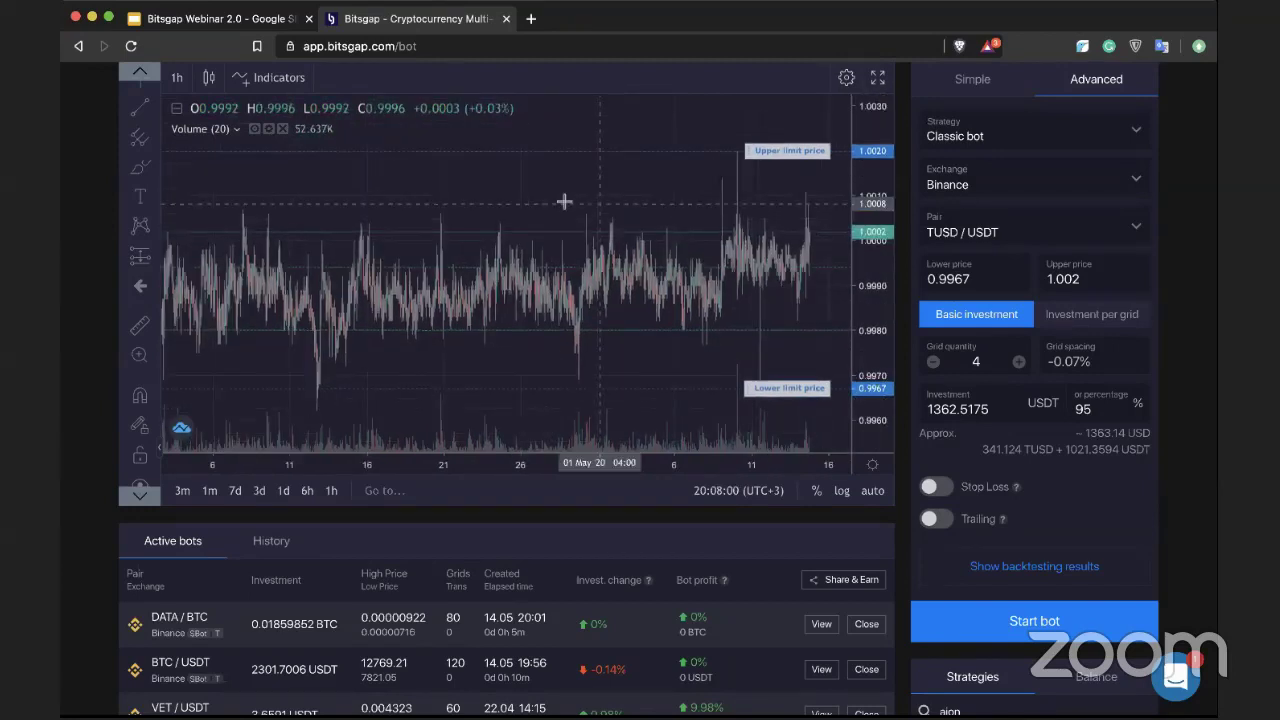
scroll(550, 199, "right", 2)
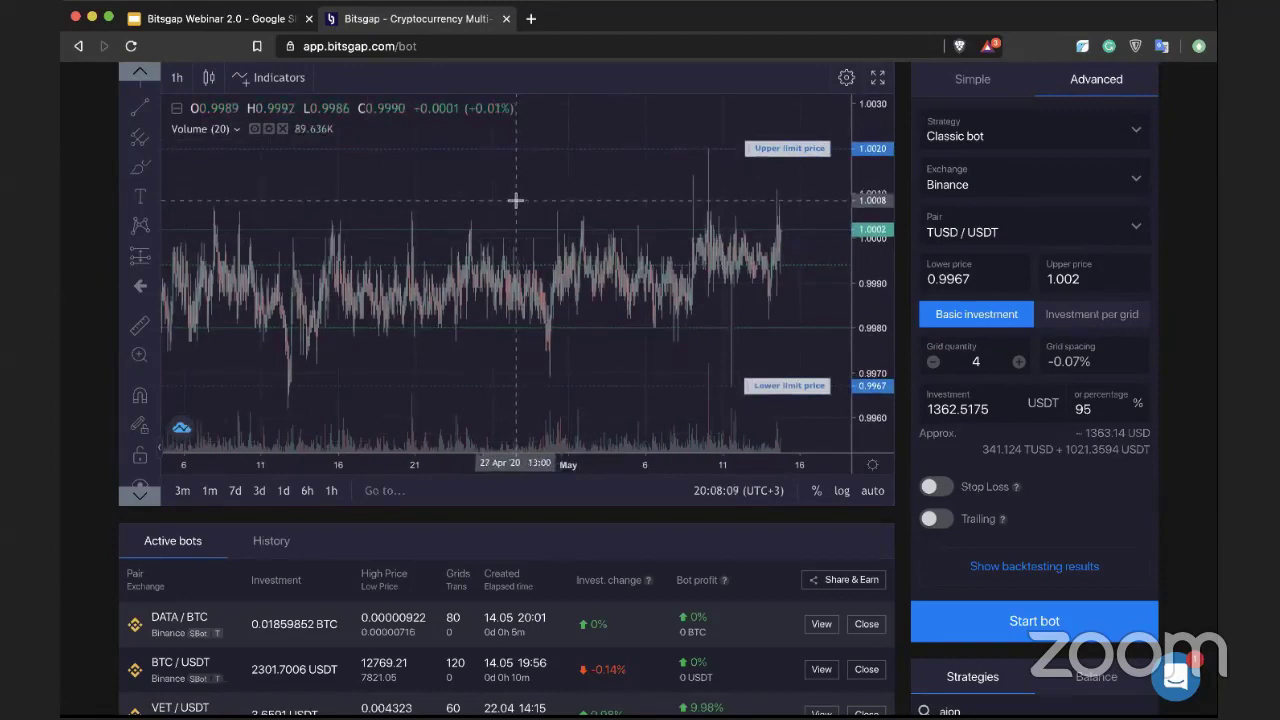
Review the TUSD/USDT bot settings, the active demo bots and the longer price history since mid-March
scroll(518, 528, "down", 1)
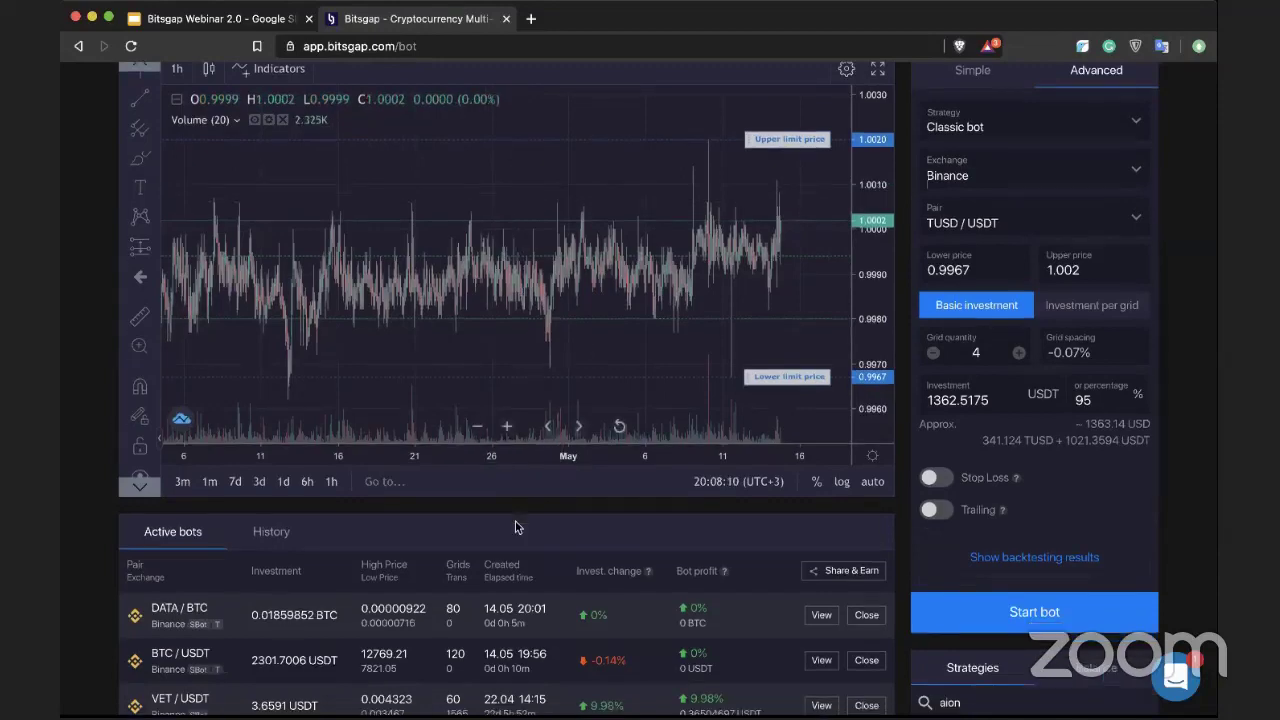
scroll(568, 449, "up", 1)
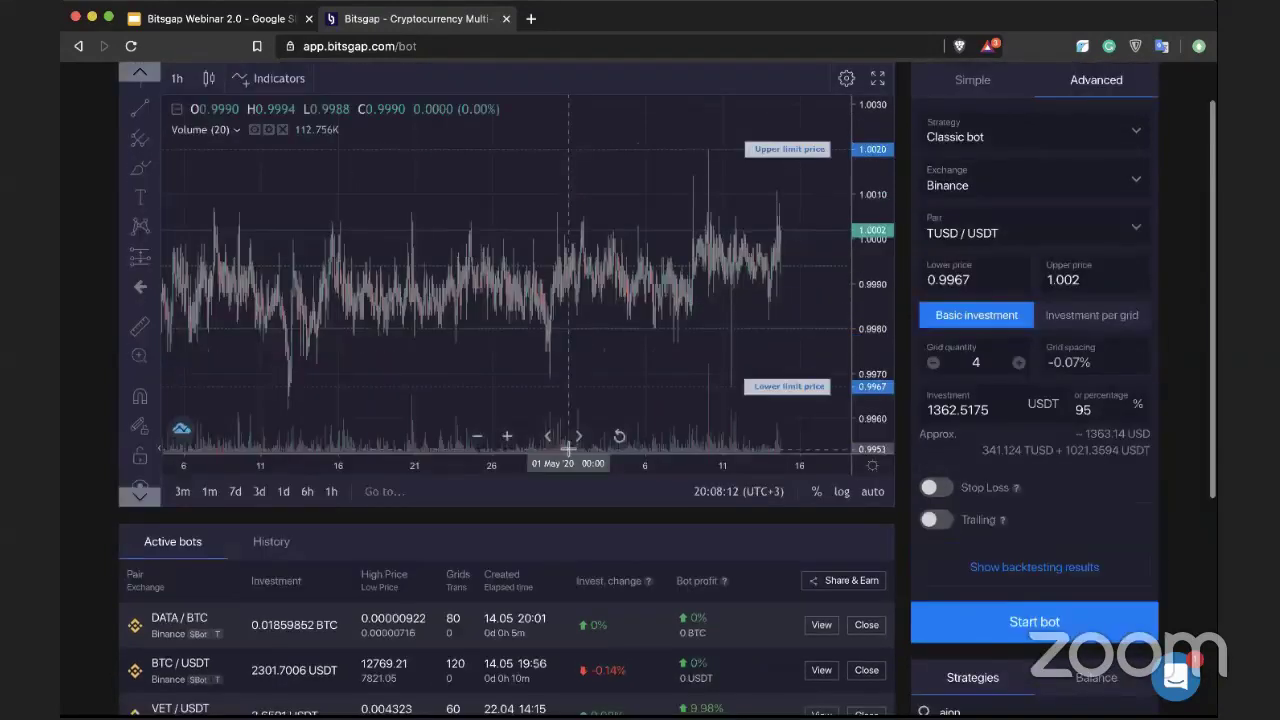
scroll(847, 187, "up", 1)
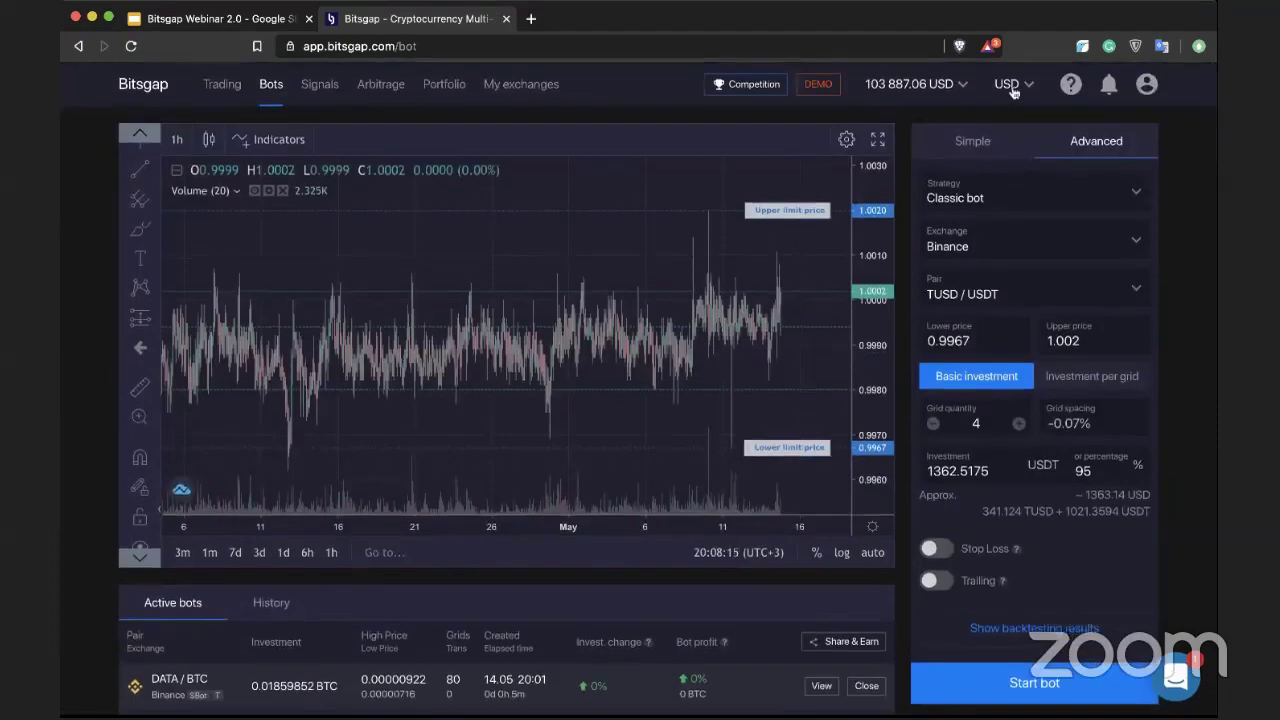
scroll(687, 595, "down", 4)
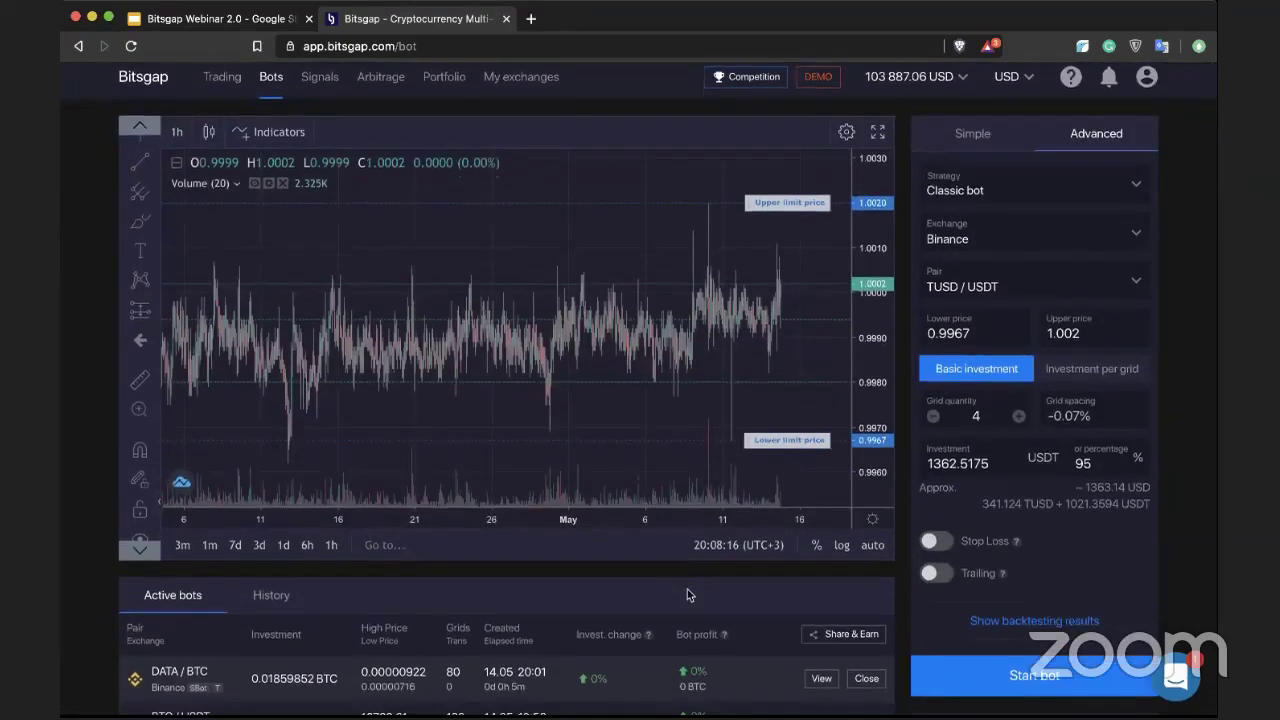
scroll(651, 478, "up", 1)
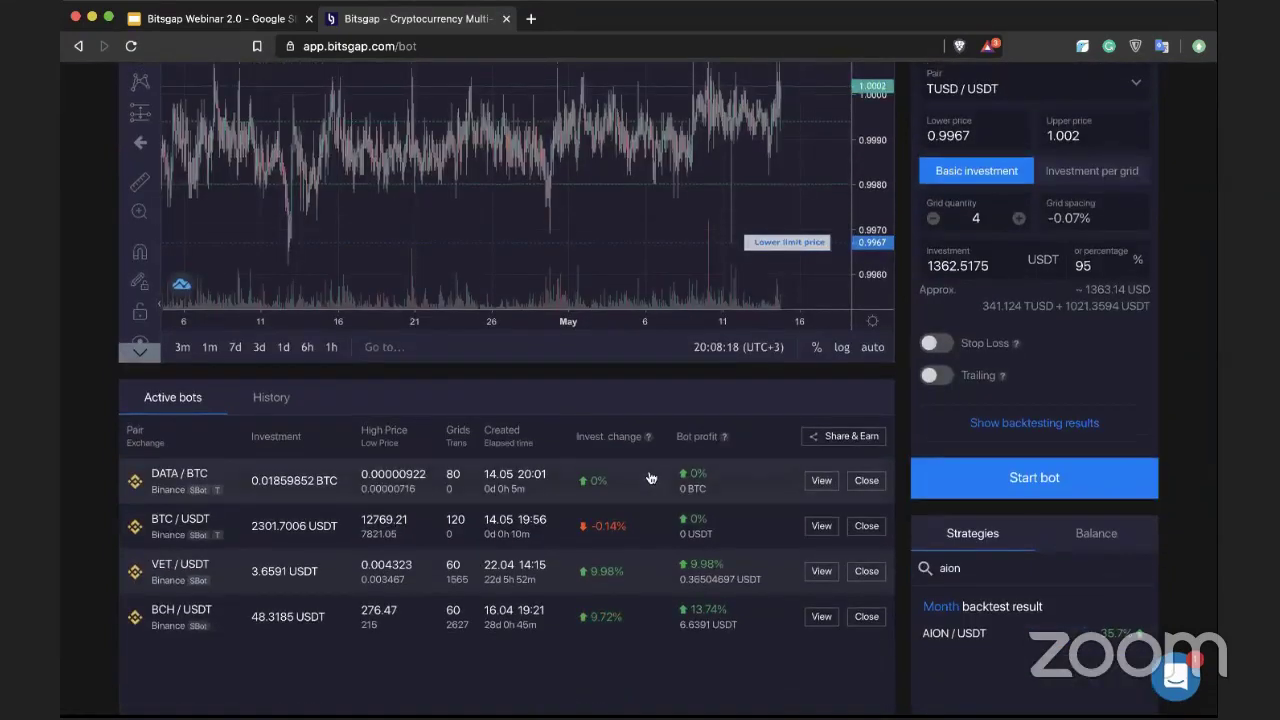
scroll(650, 478, "up", 1)
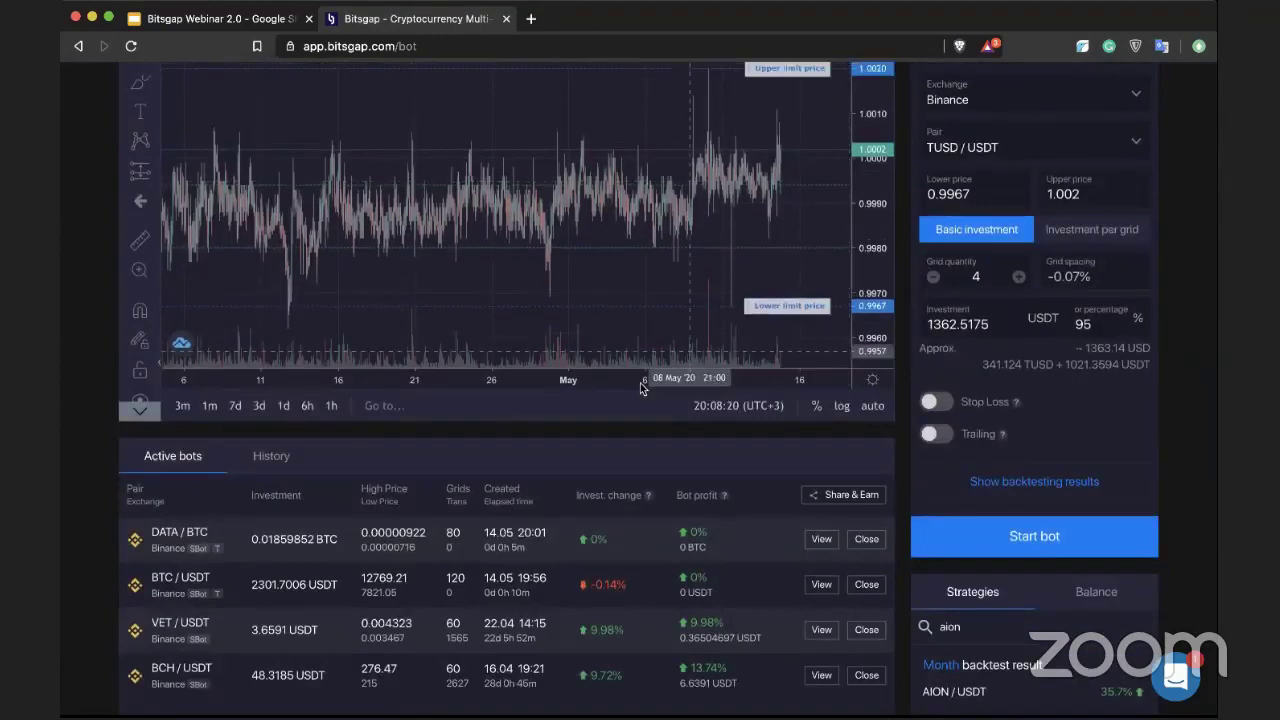
scroll(641, 388, "down", 5)
scroll(643, 346, "up", 7)
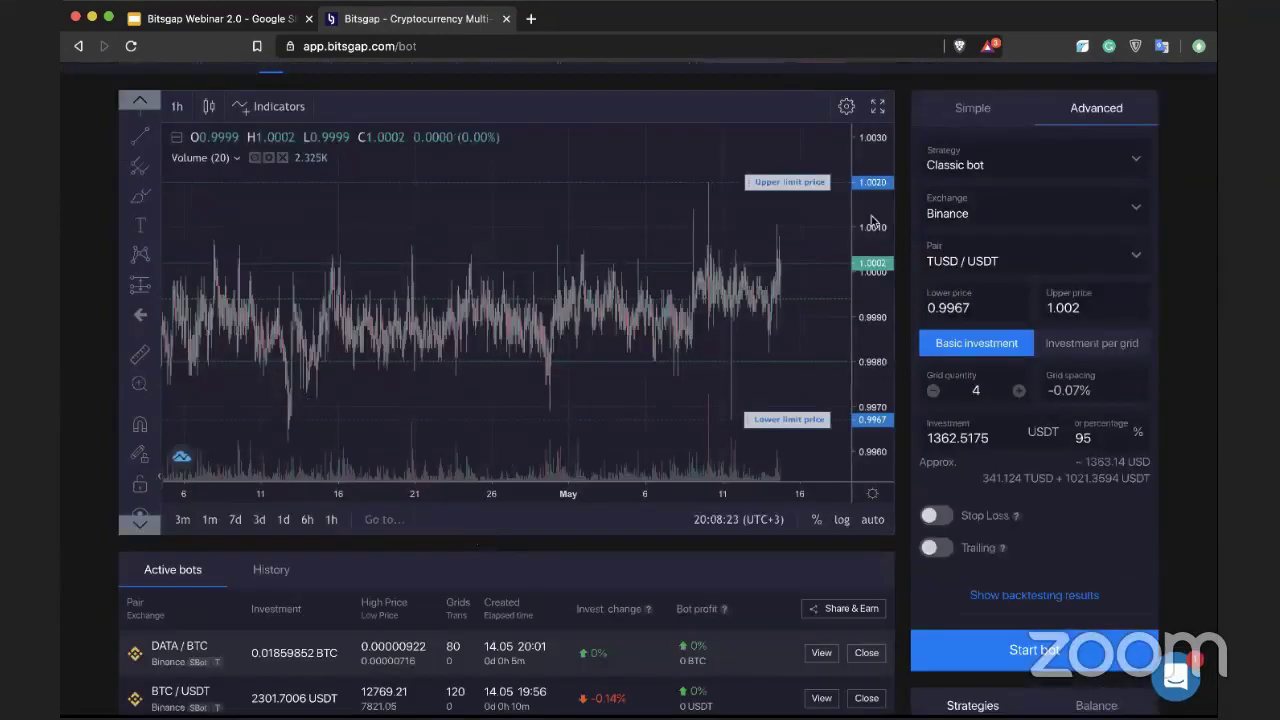
scroll(506, 357, "down", 3)
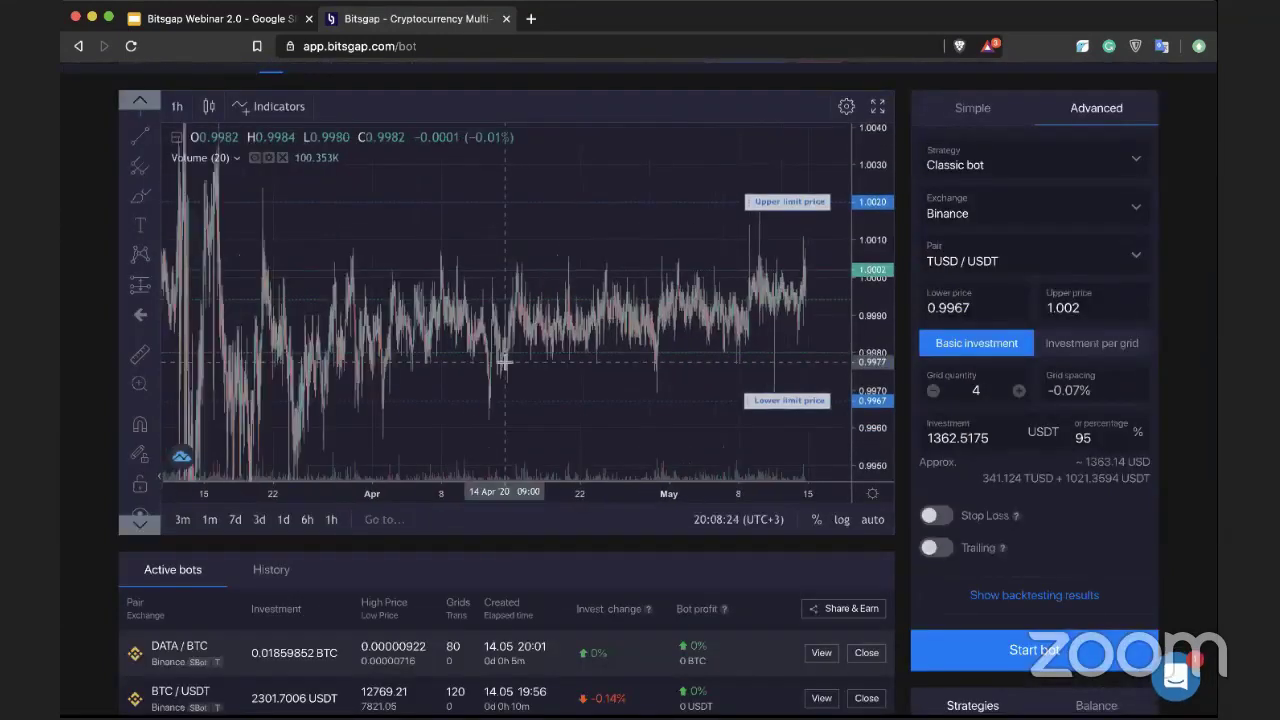
View the DATA/BTC demo bot's details, close them, and open the VET/USDT bot's completed orders
scroll(921, 167, "down", 1)
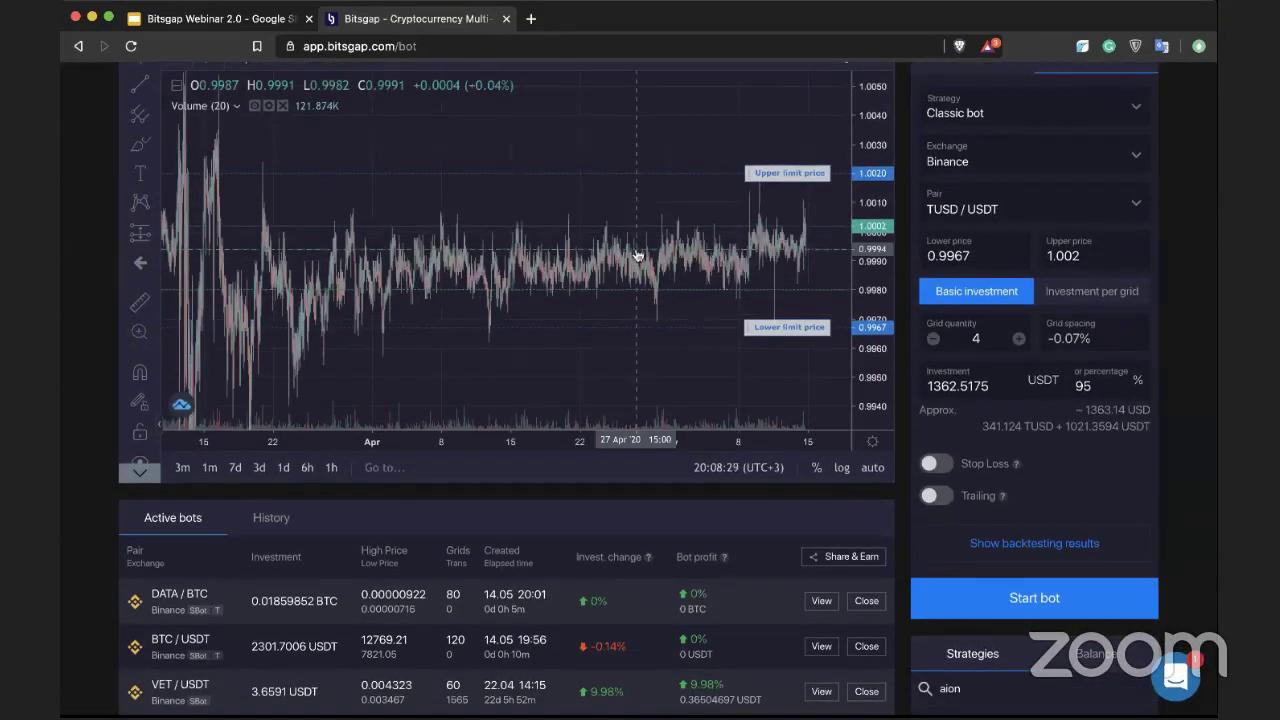
left_click(816, 601)
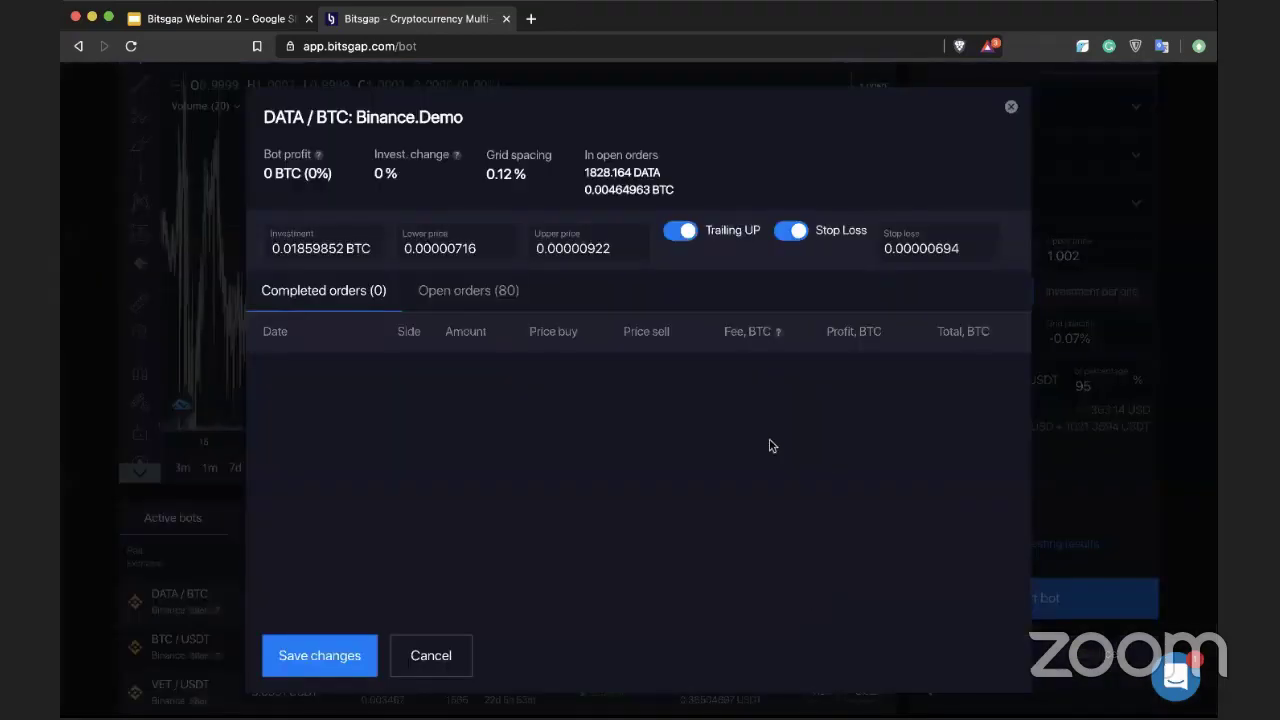
left_click(1010, 107)
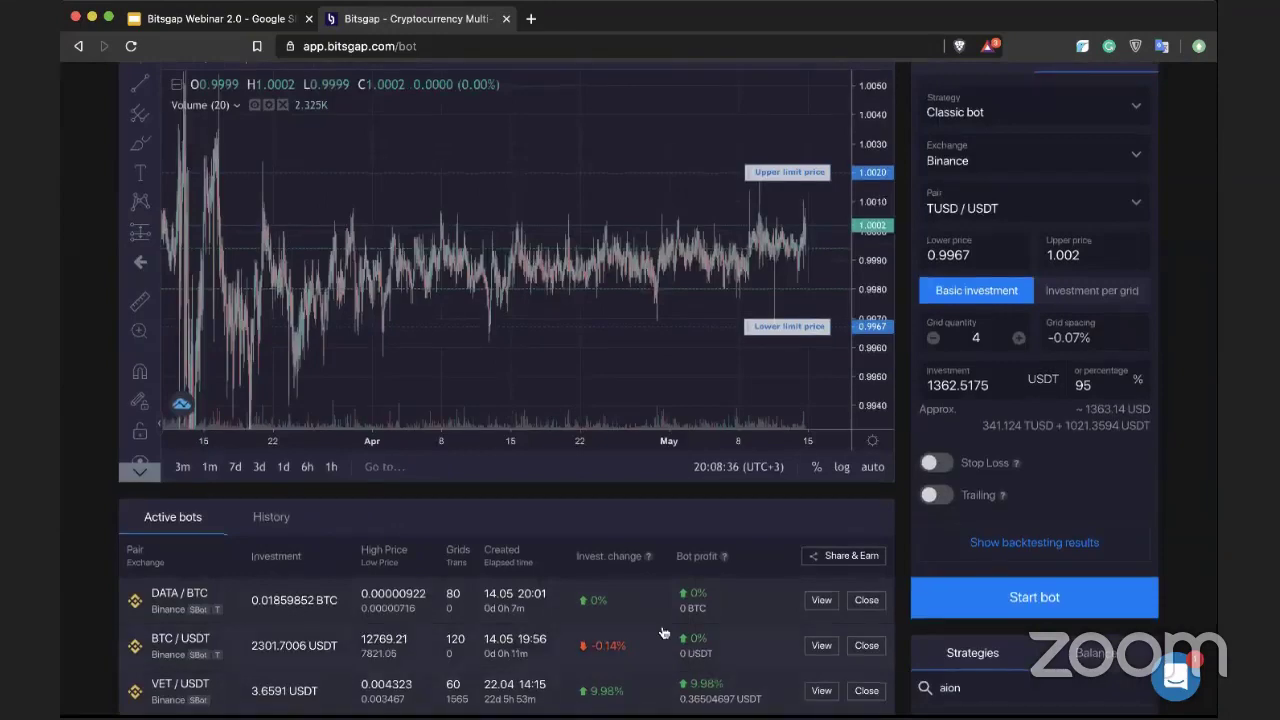
scroll(745, 632, "down", 1)
left_click(821, 625)
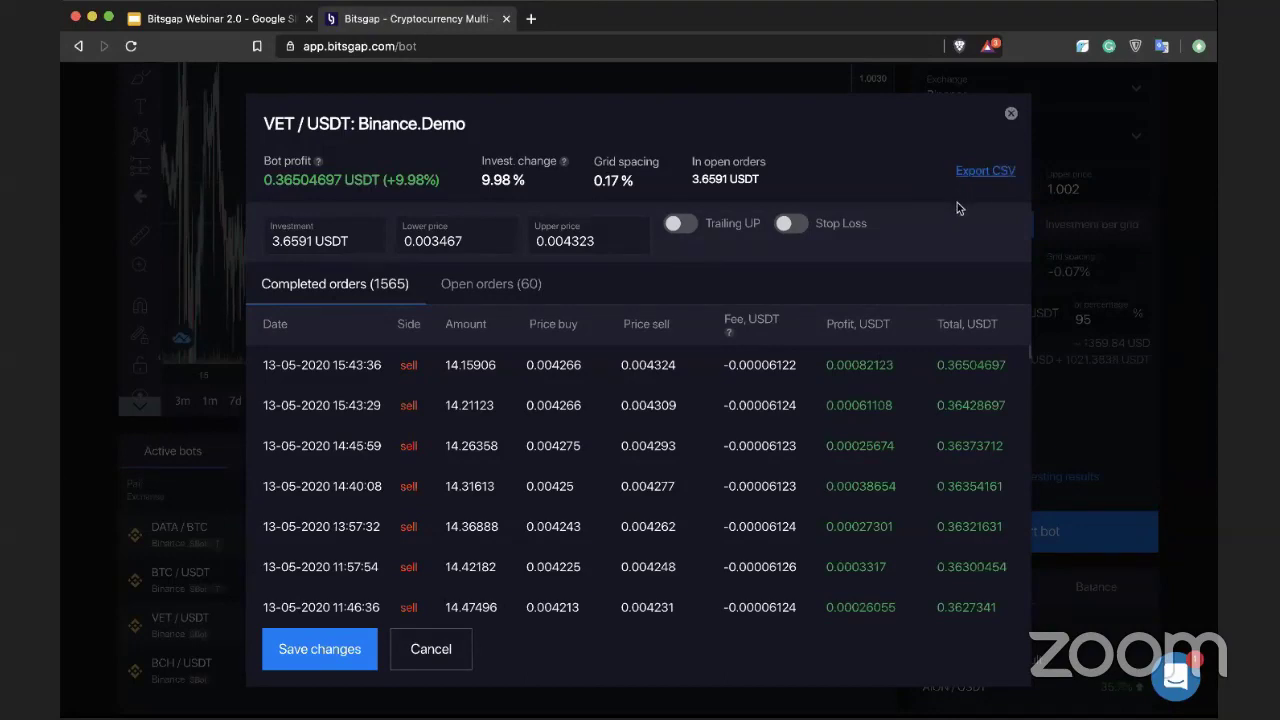
Close the VET/USDT bot's details and look over the active demo bots list
left_click(1009, 118)
scroll(634, 440, "up", 3)
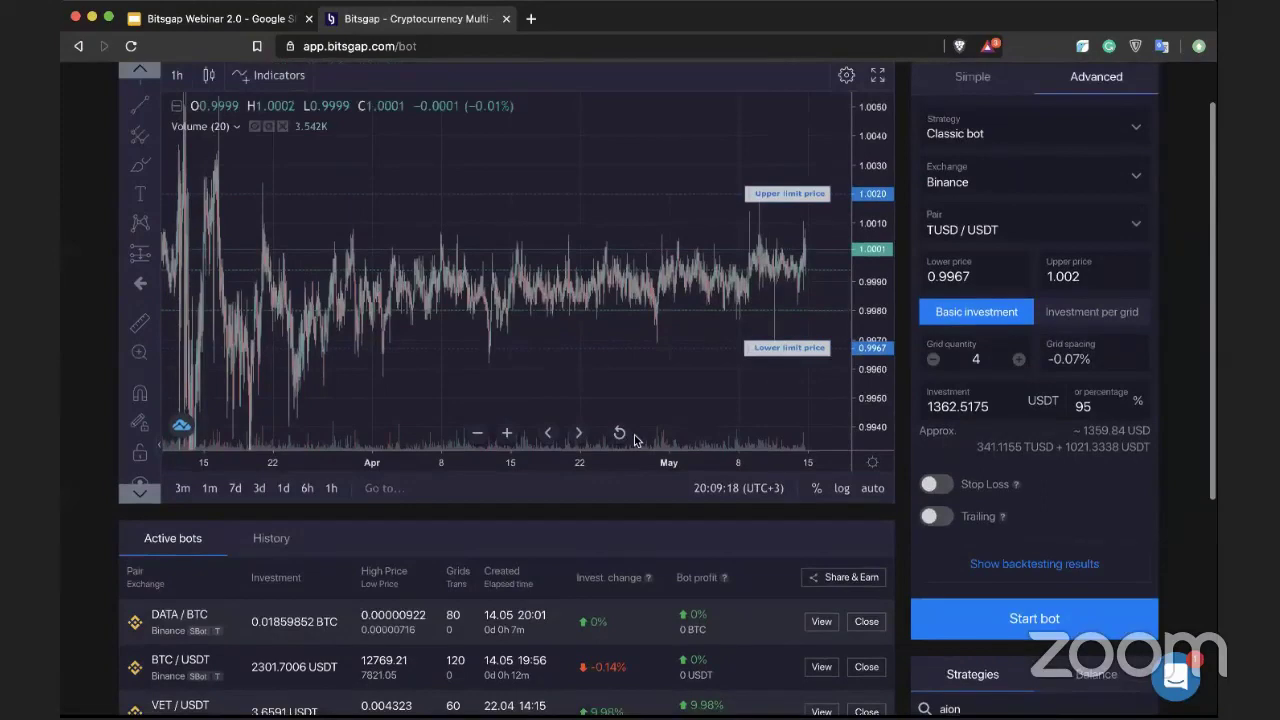
scroll(837, 352, "down", 3)
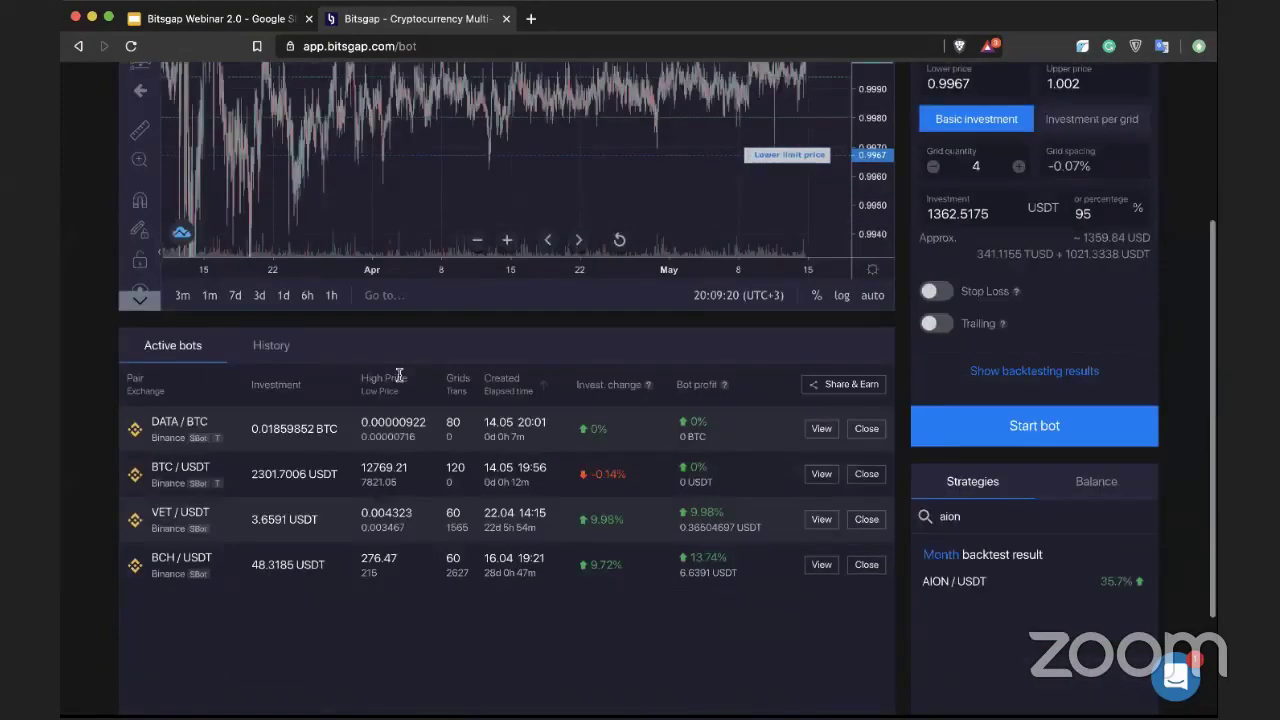
scroll(274, 128, "up", 3)
scroll(519, 546, "up", 2)
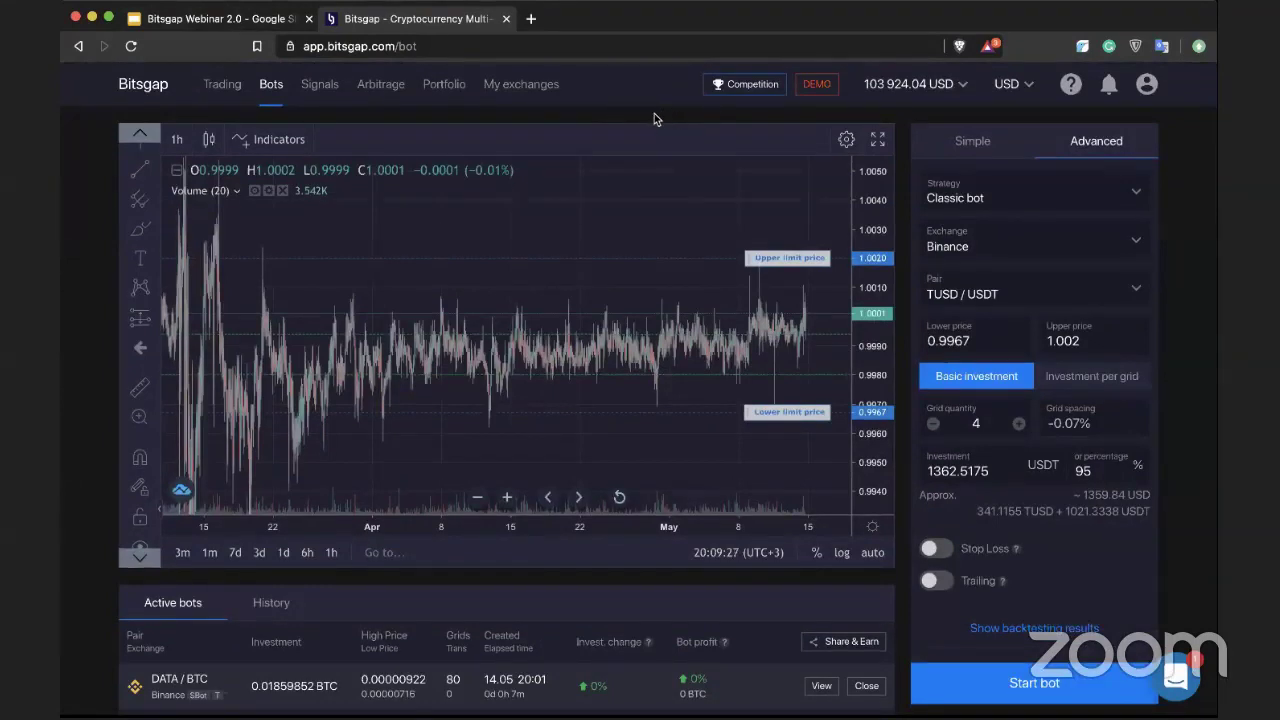
View the competition details, highlighting the OKEX exclusive tournament title and the prizes for each position group, then close them
left_click(714, 86)
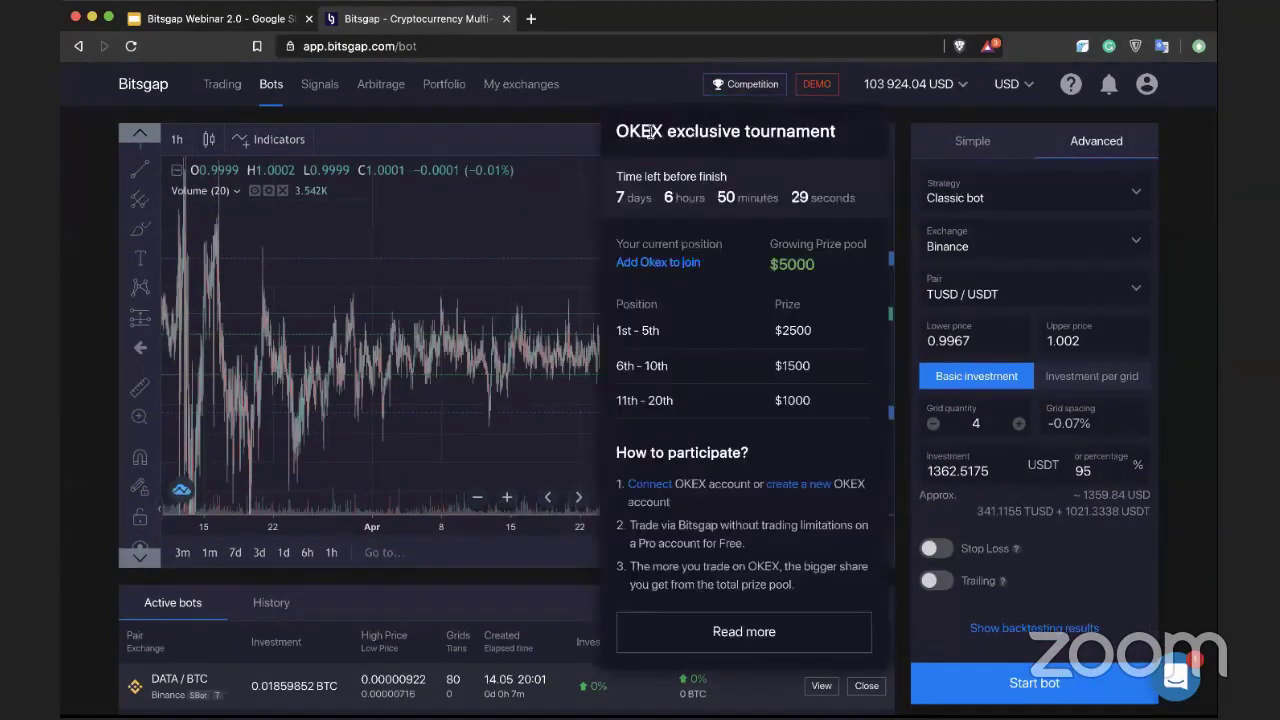
left_click_drag(616, 131, 845, 134)
left_click(775, 210)
left_click_drag(775, 334, 826, 334)
left_click(830, 321)
left_click_drag(811, 403, 851, 301)
left_click(851, 301)
double_click(792, 366)
double_click(792, 401)
double_click(788, 334)
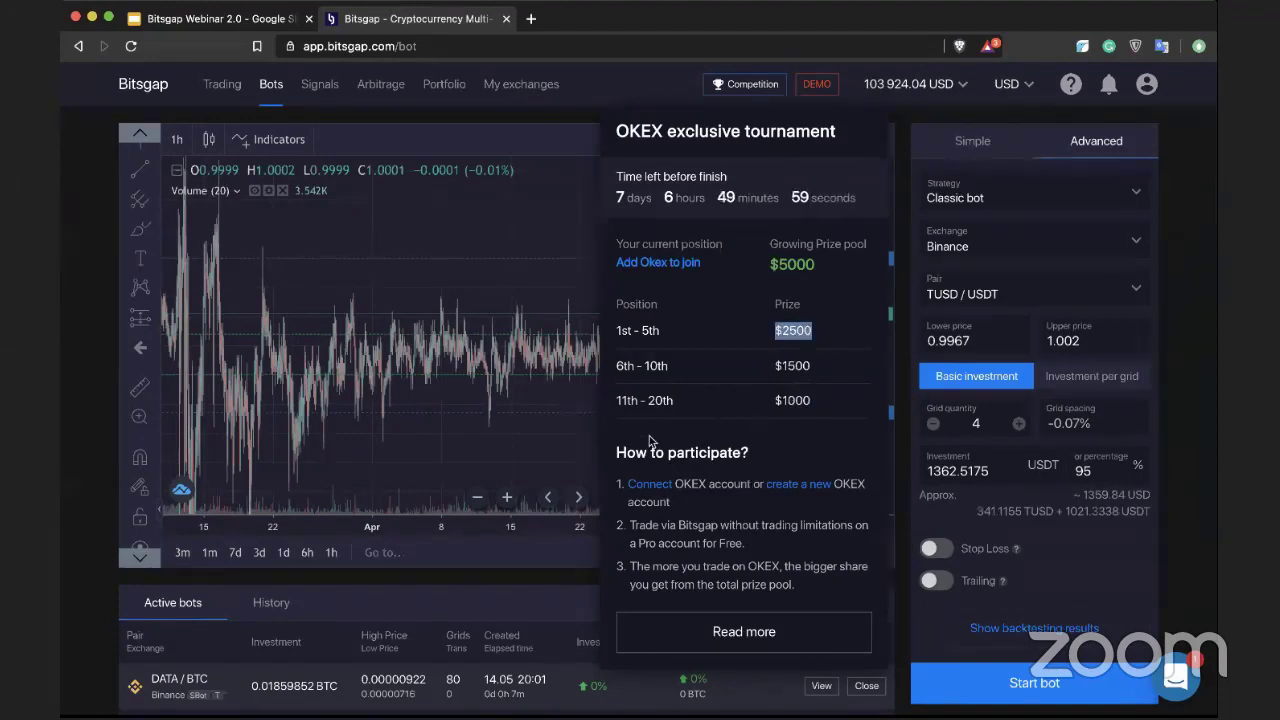
left_click_drag(613, 131, 656, 132)
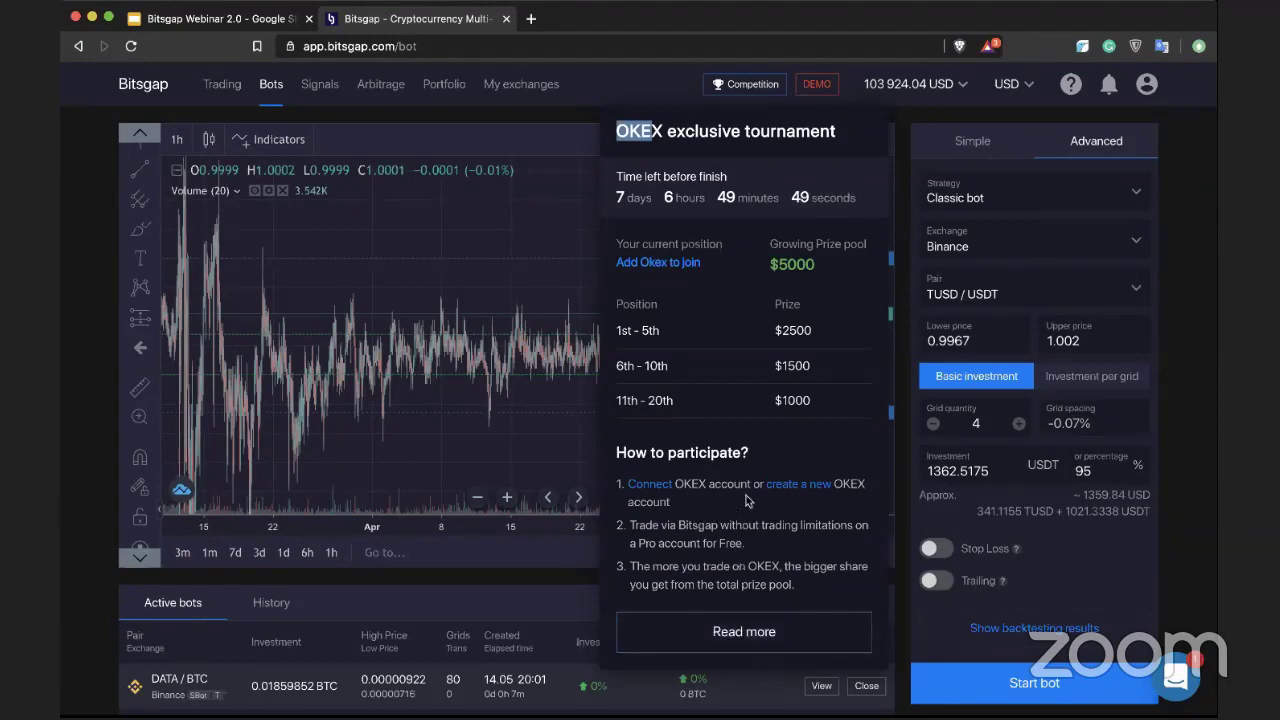
left_click_drag(663, 130, 615, 132)
left_click(545, 237)
Examine the TUSD/USDT price history back to the start of March on a compressed price scale
left_click_drag(873, 191, 872, 238)
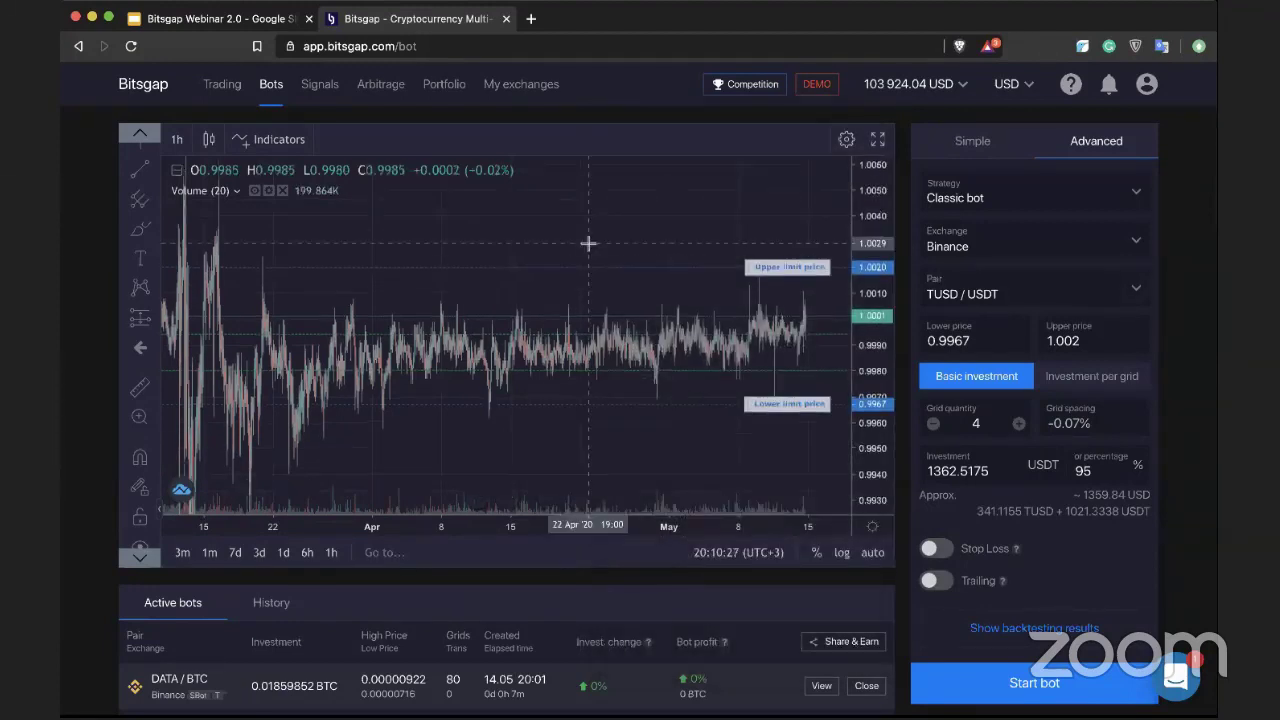
left_click_drag(609, 226, 651, 205)
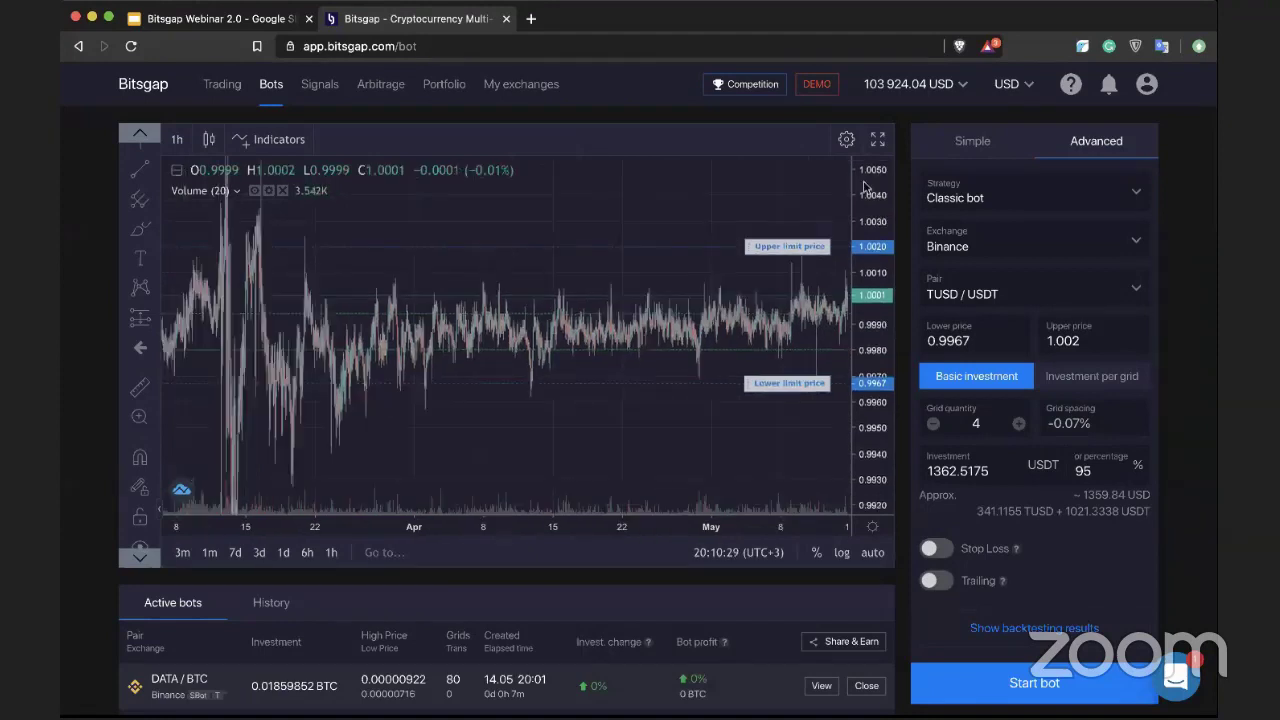
left_click_drag(867, 187, 868, 258)
left_click_drag(614, 226, 707, 236)
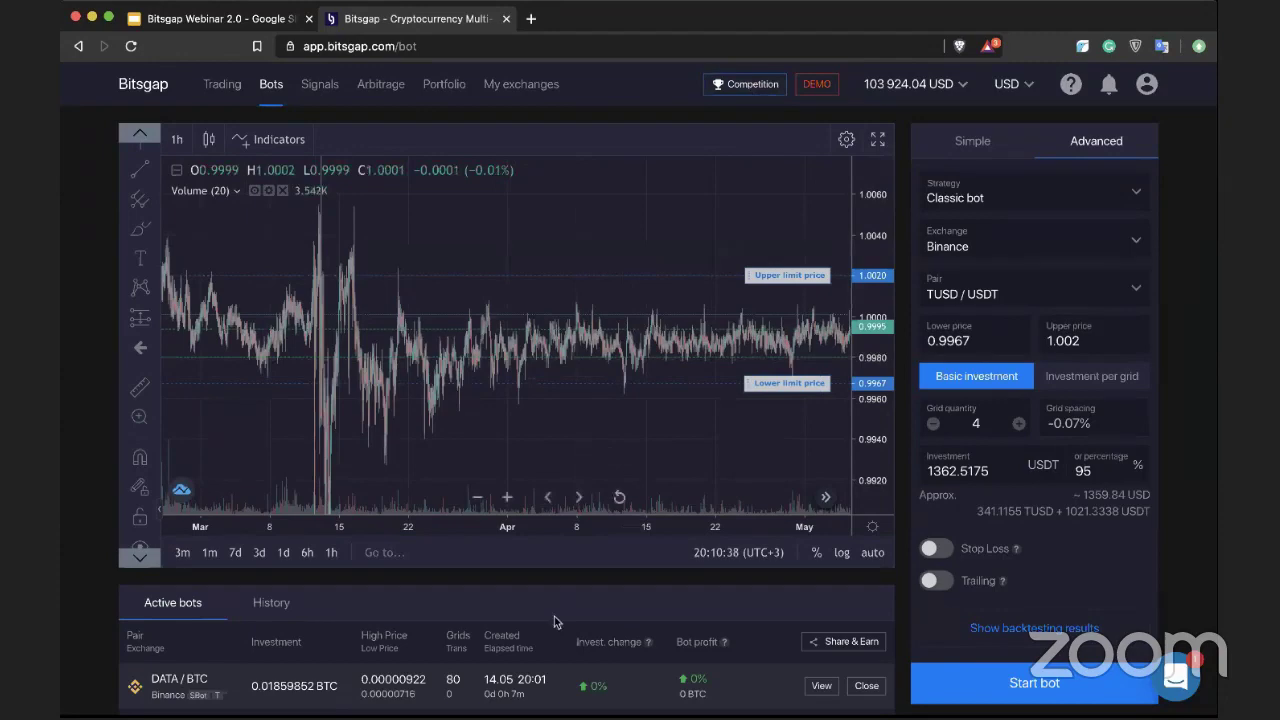
Review the active demo bots and the strategies list below the TUSD/USDT chart
scroll(554, 621, "down", 5)
scroll(586, 443, "up", 5)
scroll(528, 466, "down", 5)
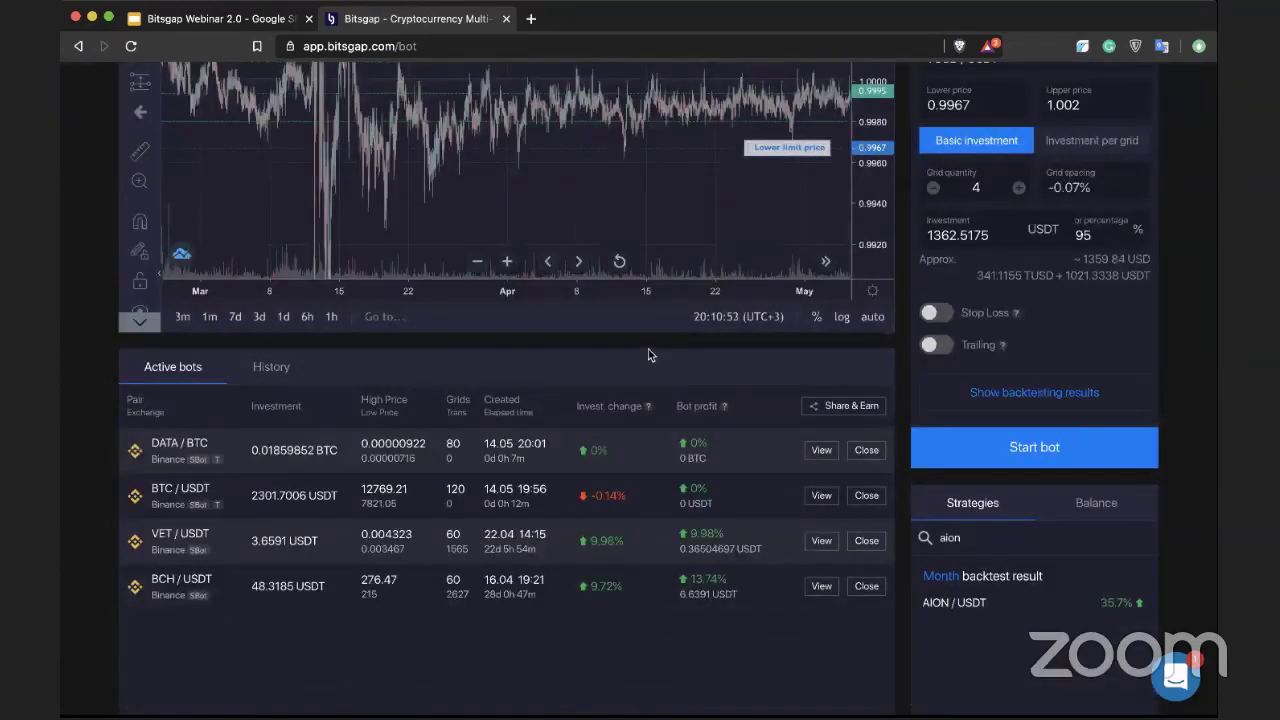
scroll(648, 355, "up", 3)
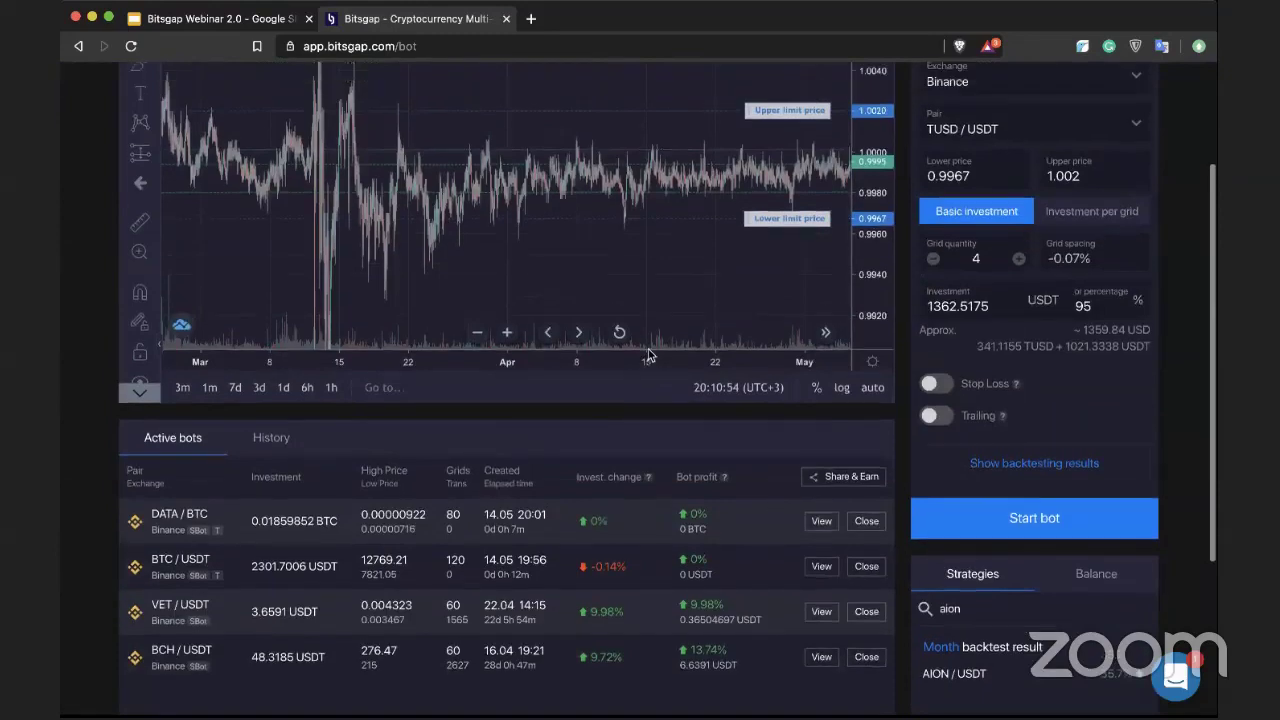
scroll(648, 355, "down", 4)
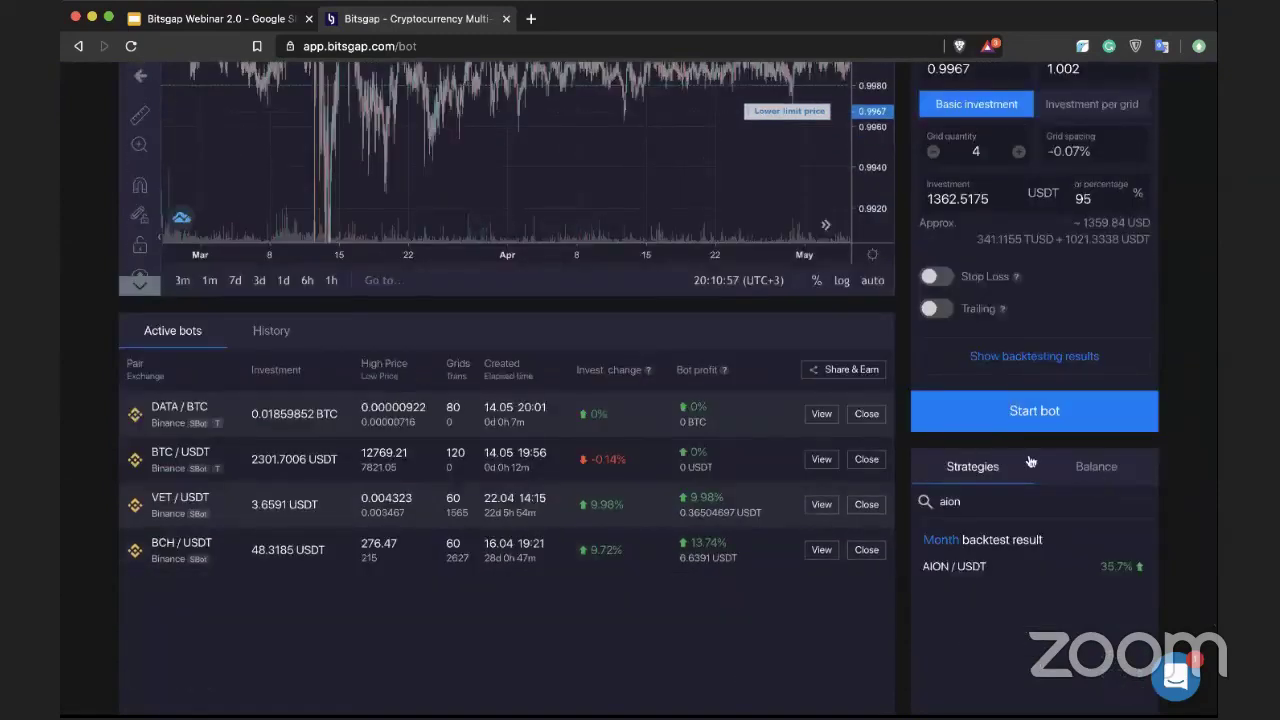
scroll(903, 364, "up", 2)
scroll(900, 364, "up", 5)
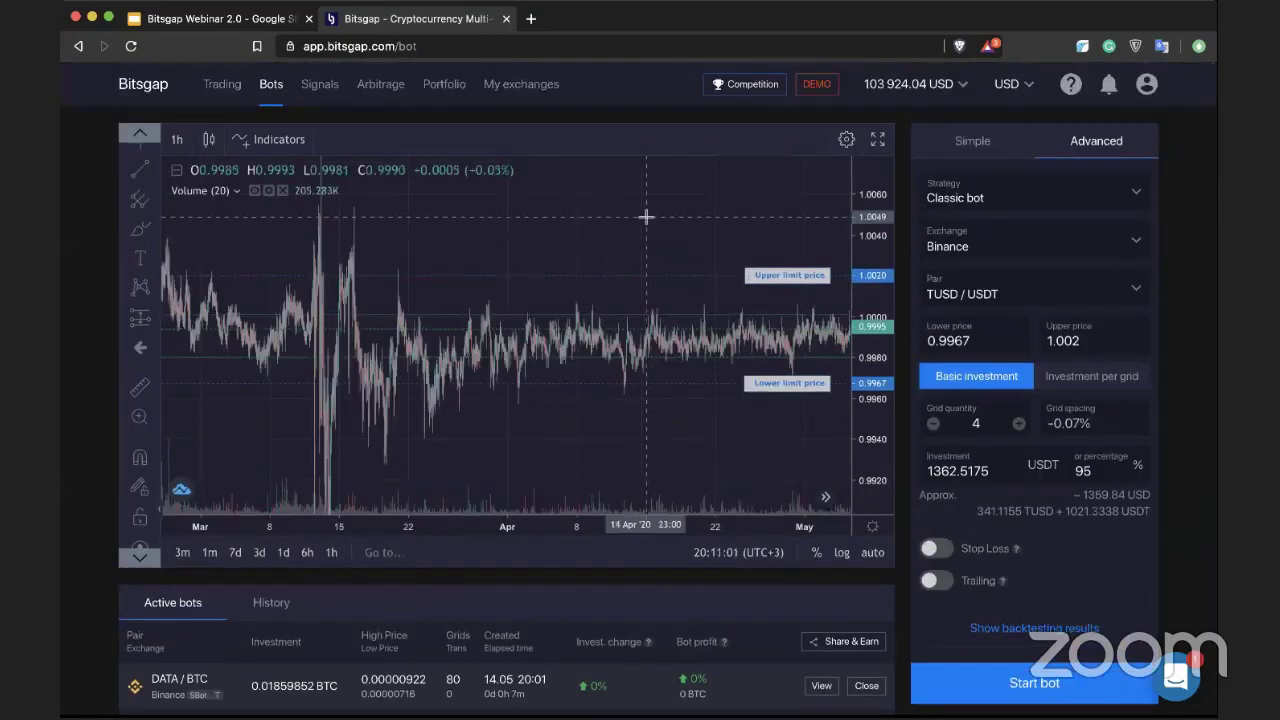
Go to bitsgap.com, open the Bitsgap blog and browse its trading bot posts
left_click(993, 197)
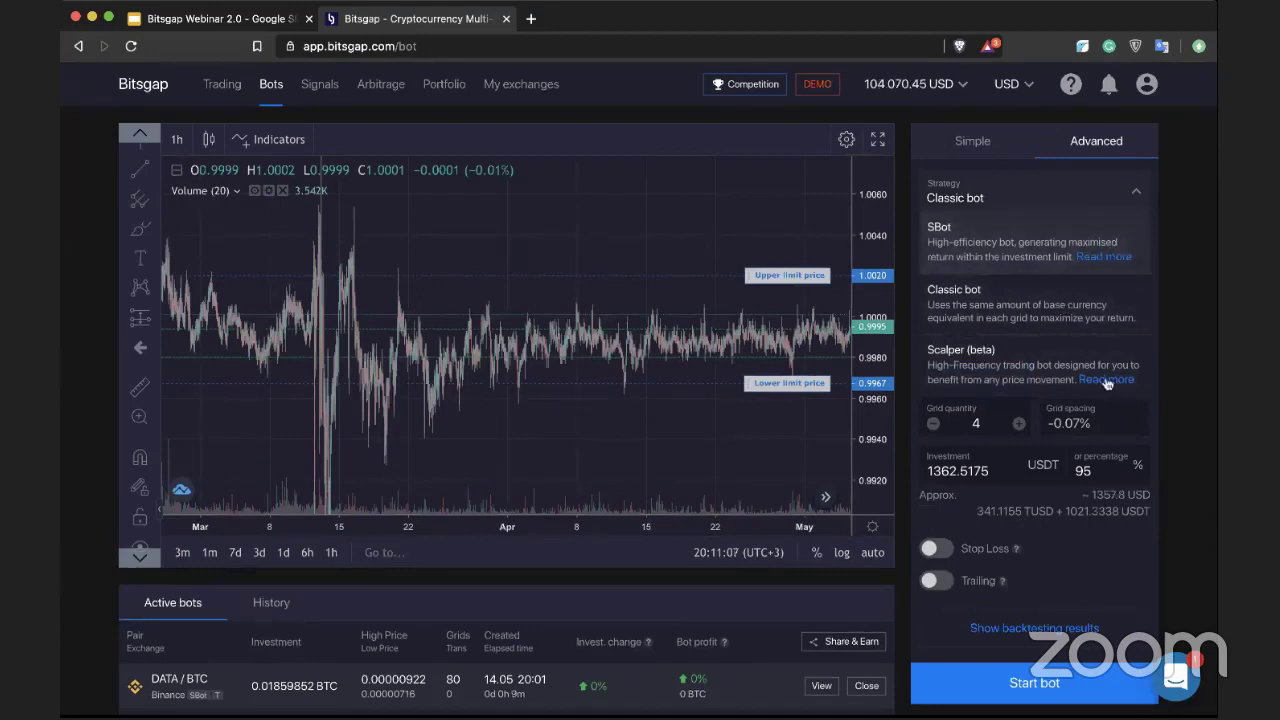
left_click(502, 47)
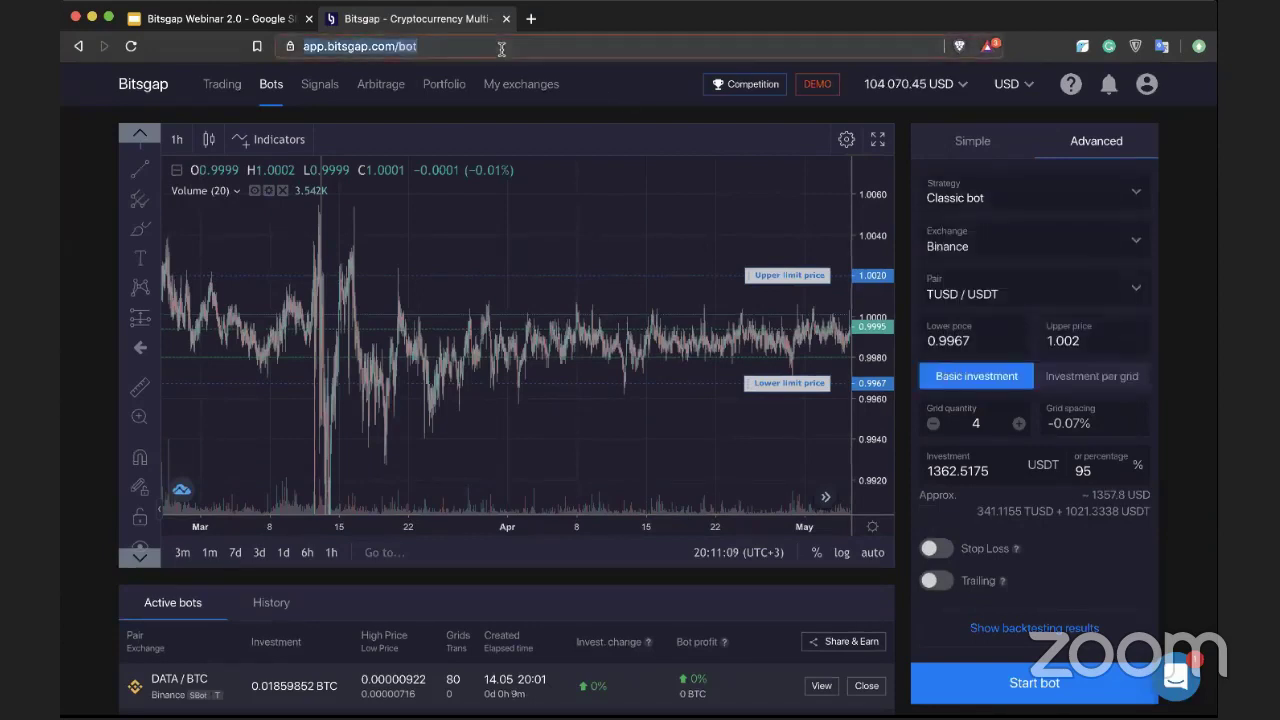
type("bitsgap.com")
key("Return")
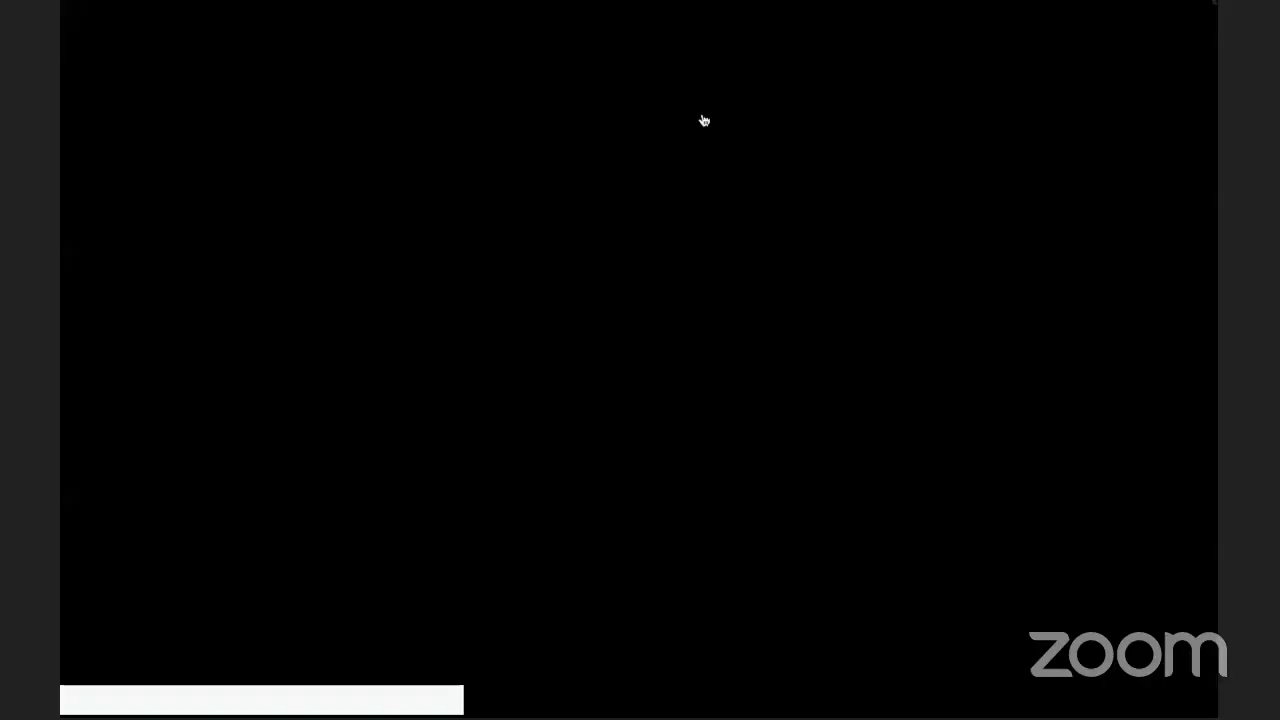
mouse_move(710, 112)
left_click(719, 220)
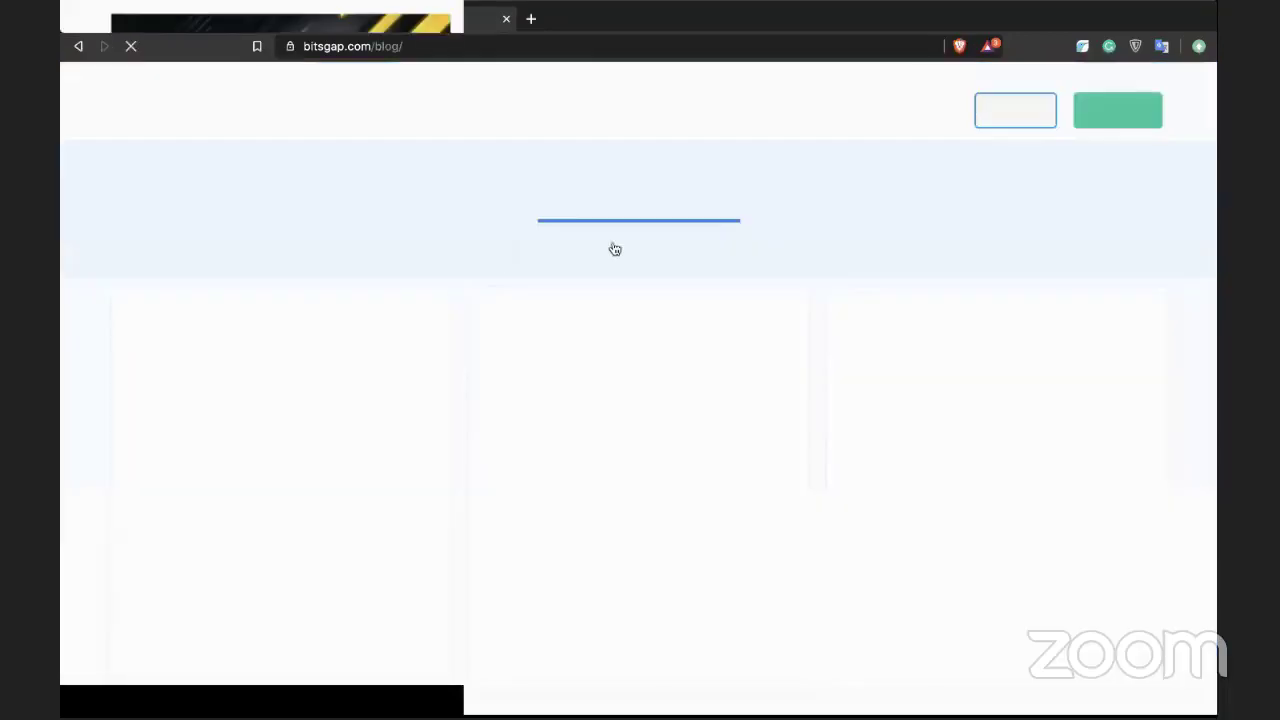
scroll(293, 220, "down", 2)
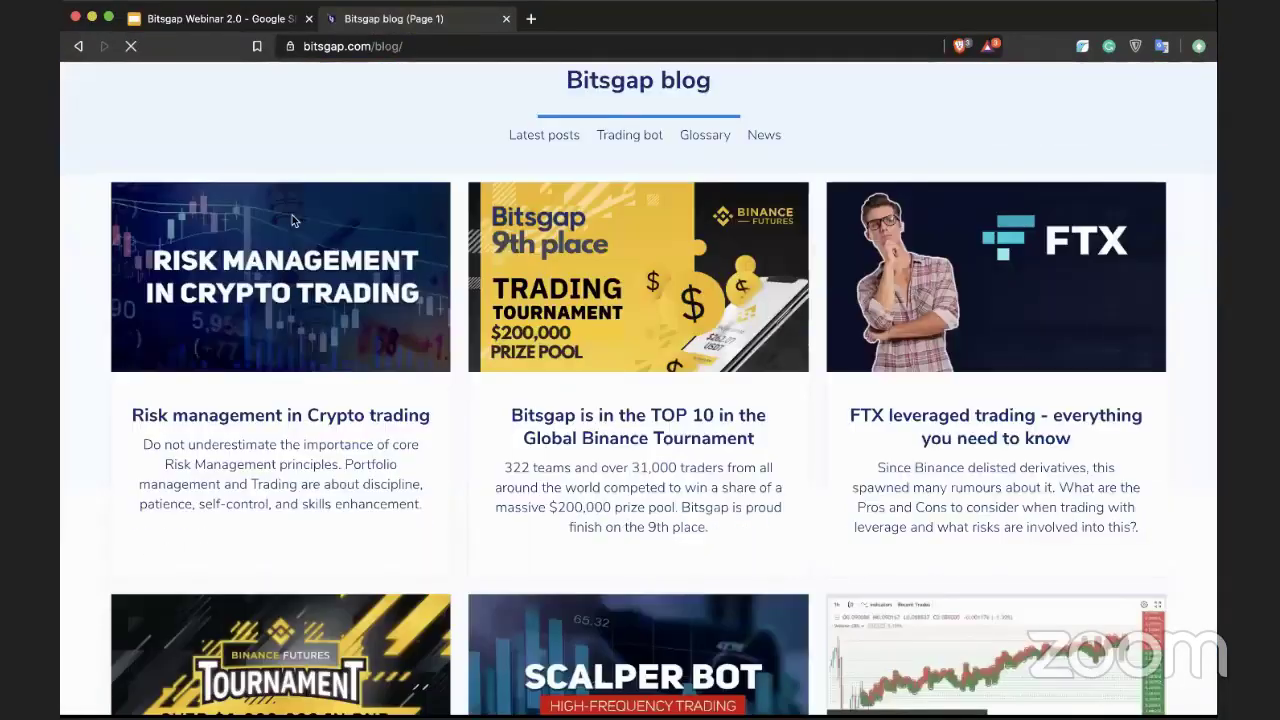
scroll(293, 220, "down", 7)
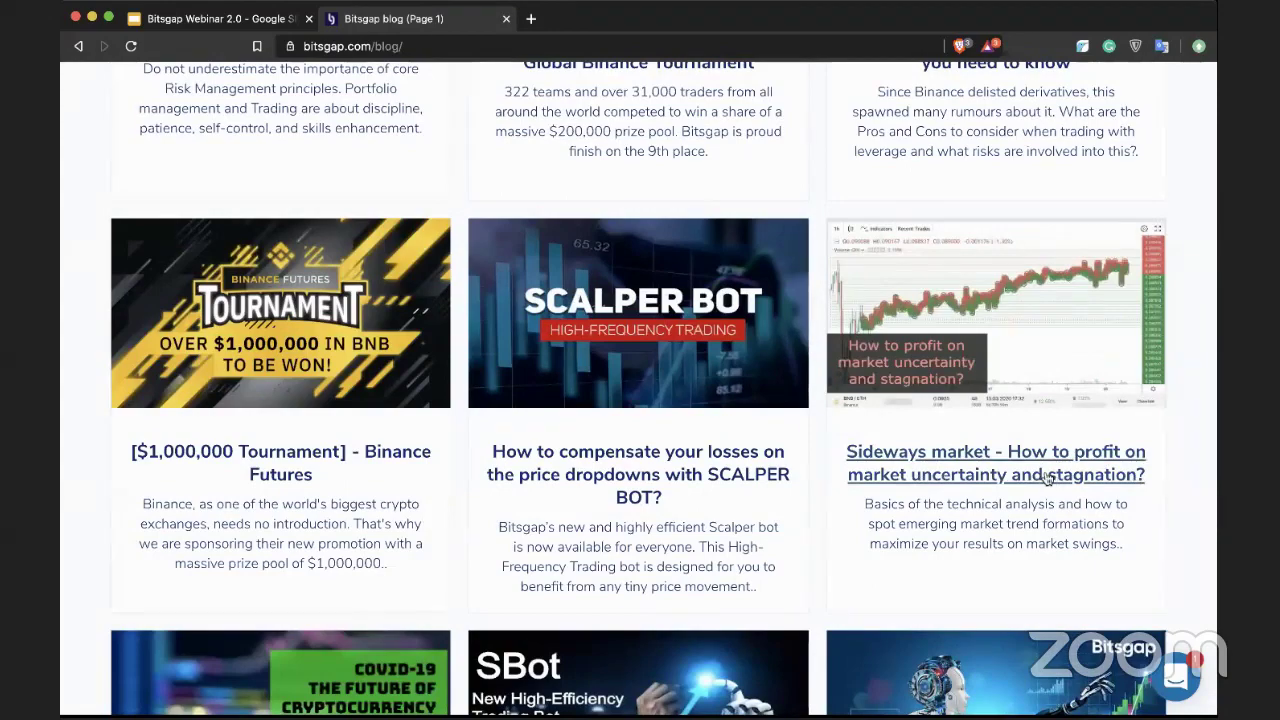
scroll(1047, 478, "down", 7)
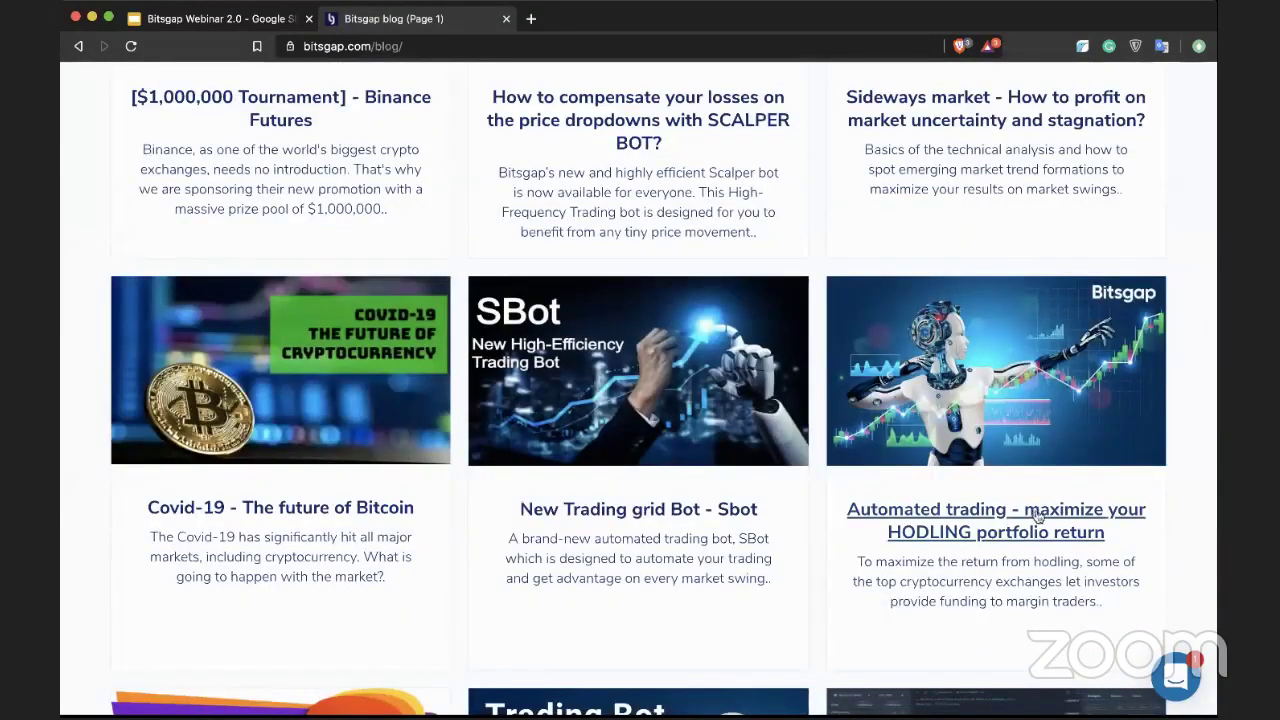
Skim the blog post "Automated trading - maximize your HODLING portfolio return" and return to the blog overview
left_click(945, 532)
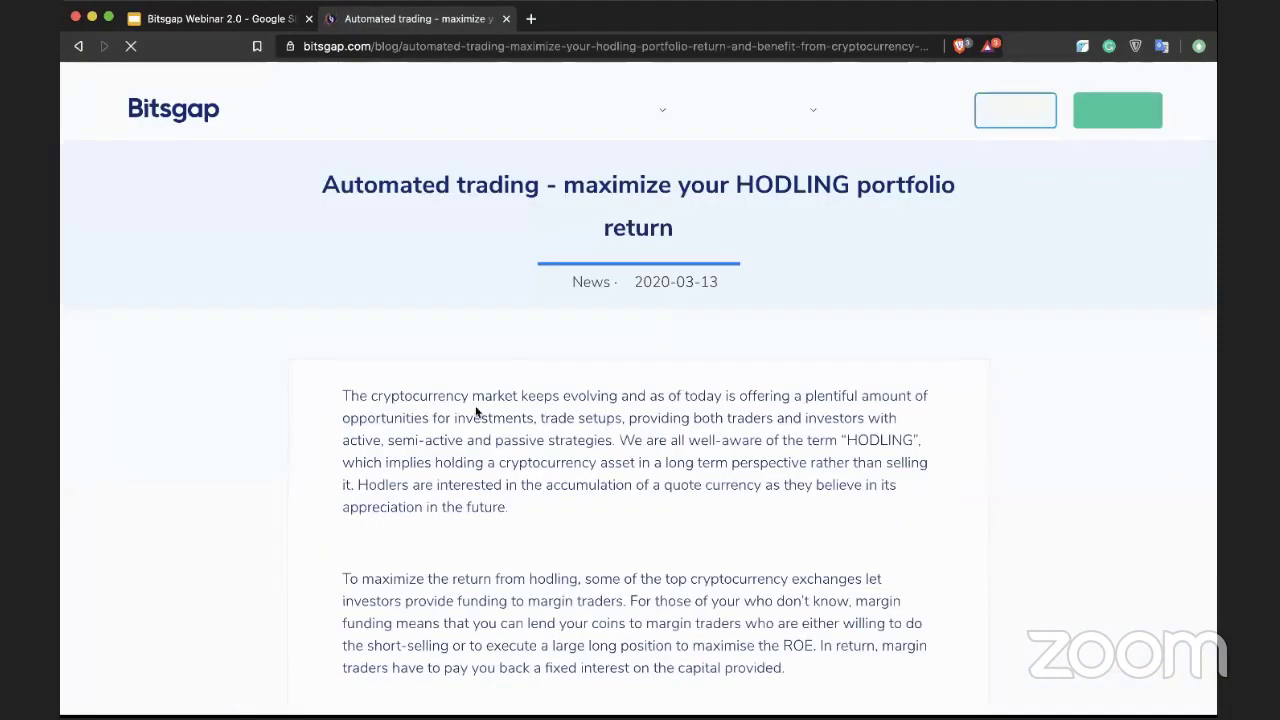
scroll(476, 410, "down", 10)
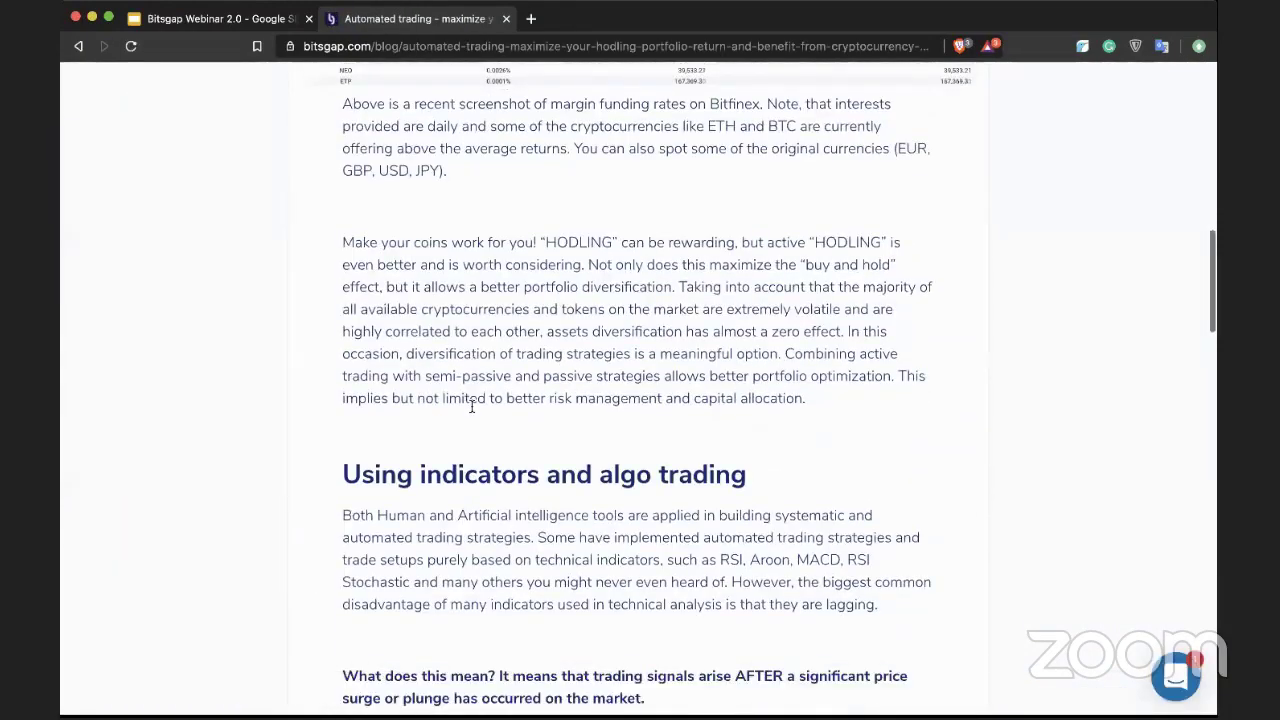
scroll(472, 406, "down", 1)
scroll(540, 383, "down", 15)
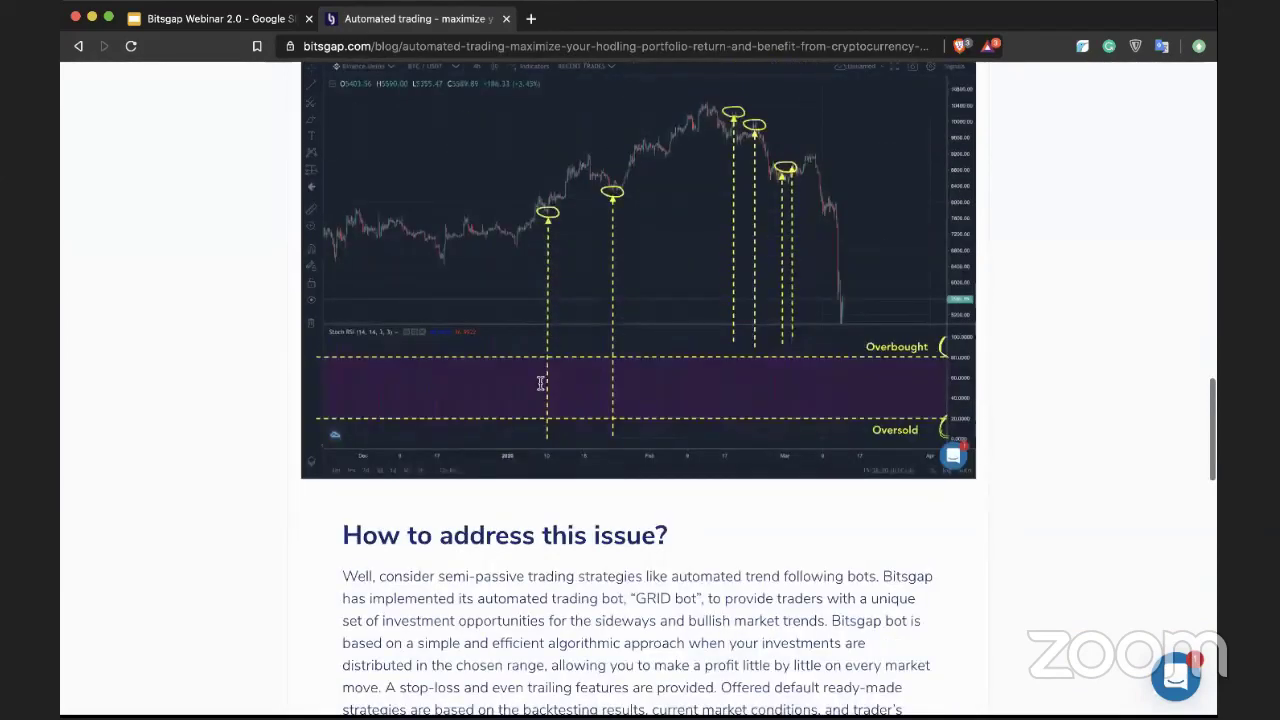
scroll(540, 383, "up", 10)
left_click(78, 46)
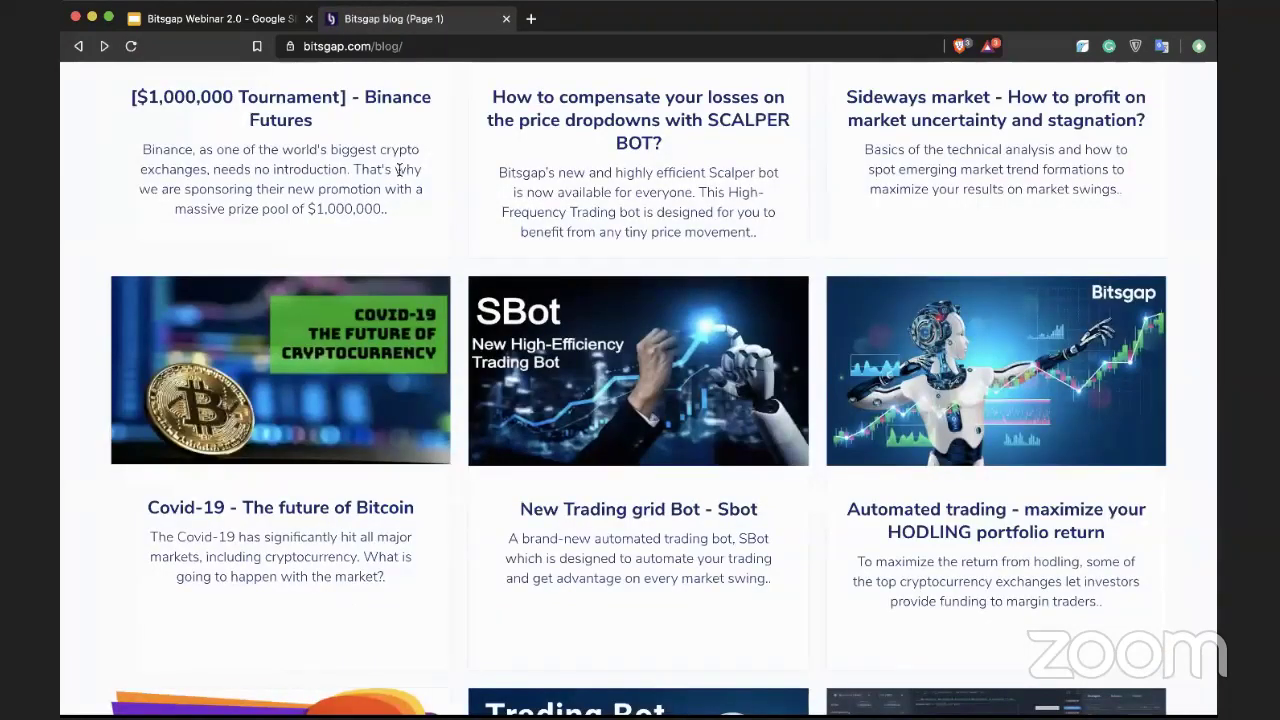
Leave the blog for the Bitsgap login page and log in with the account password
left_click(215, 18)
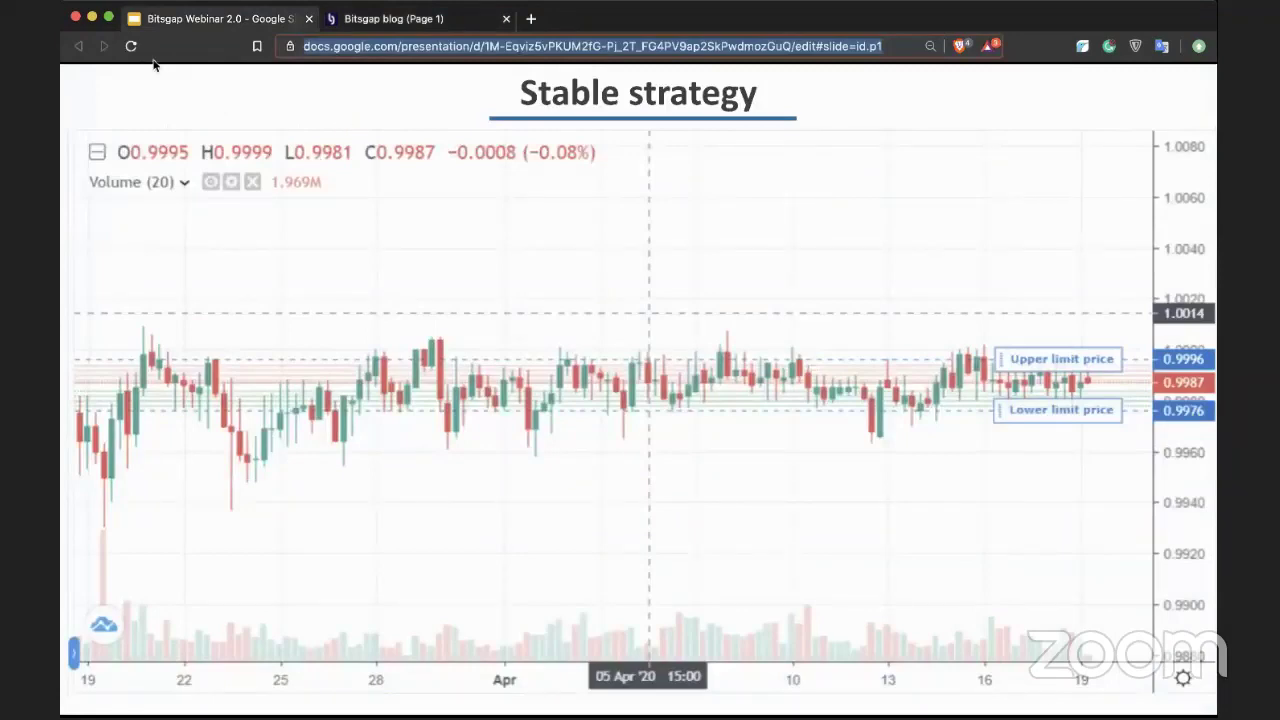
left_click(415, 21)
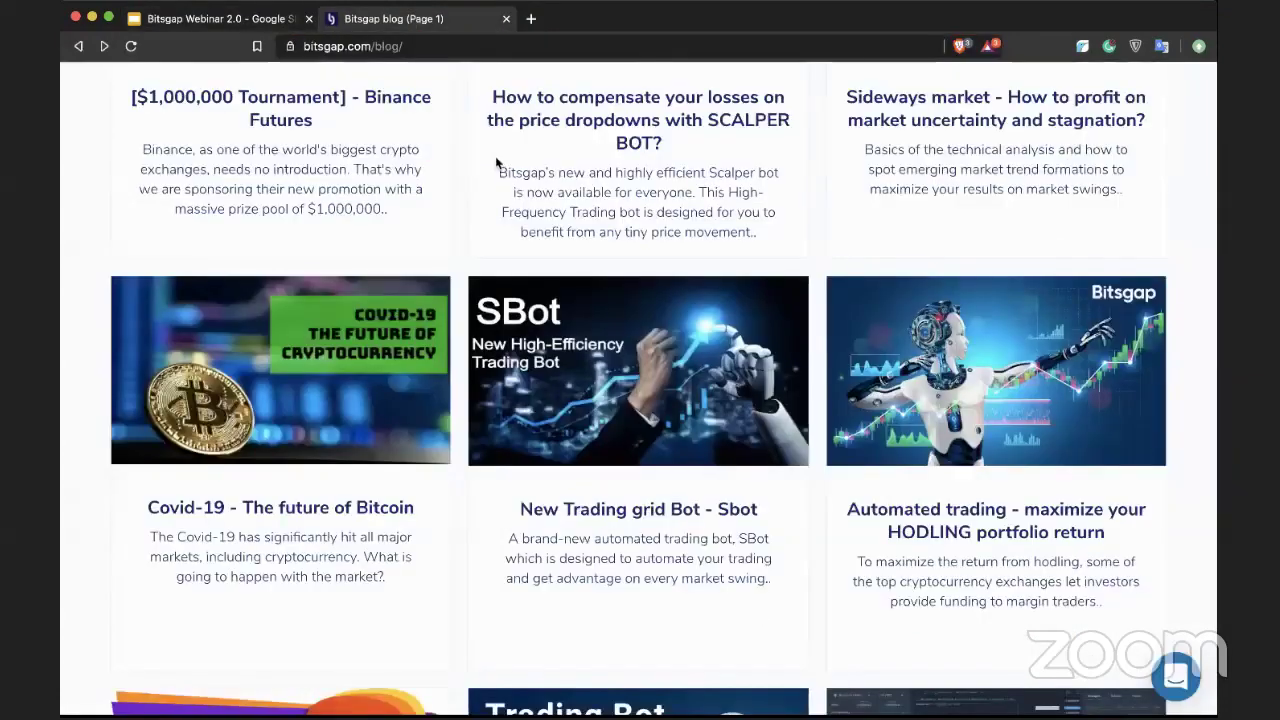
scroll(494, 185, "up", 5)
scroll(600, 200, "up", 3)
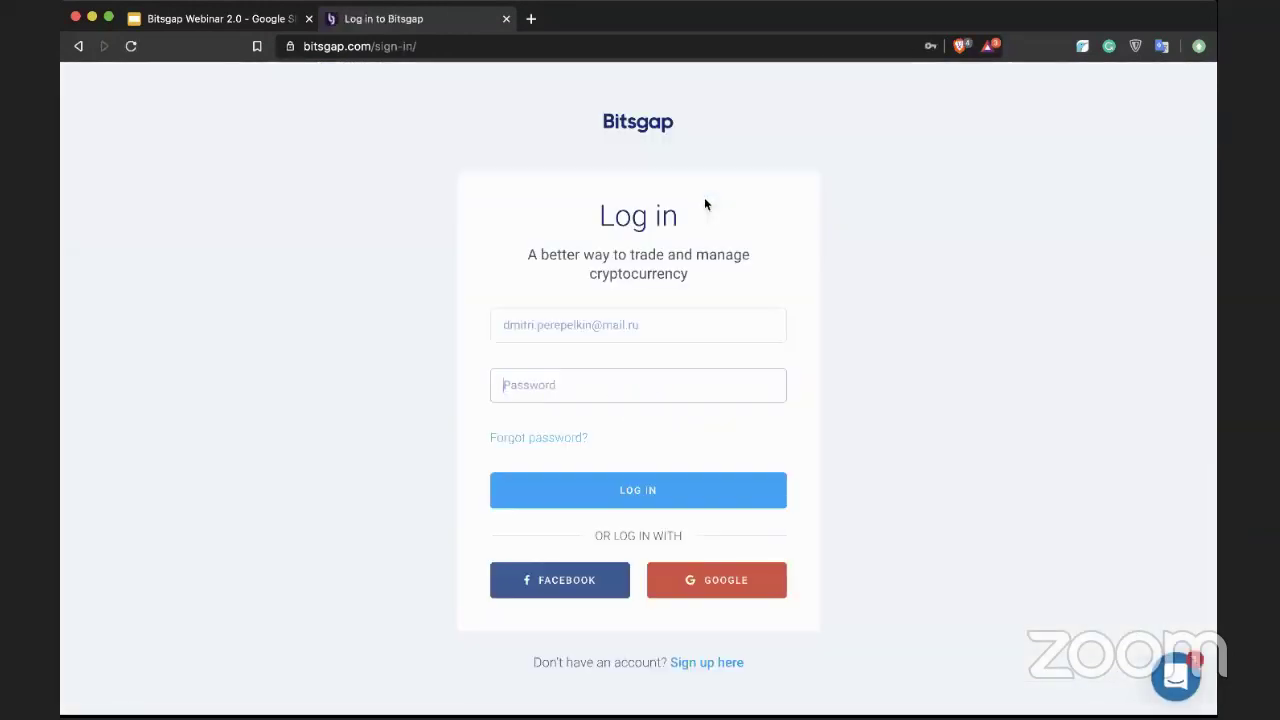
left_click(666, 386)
left_click(640, 428)
left_click(651, 489)
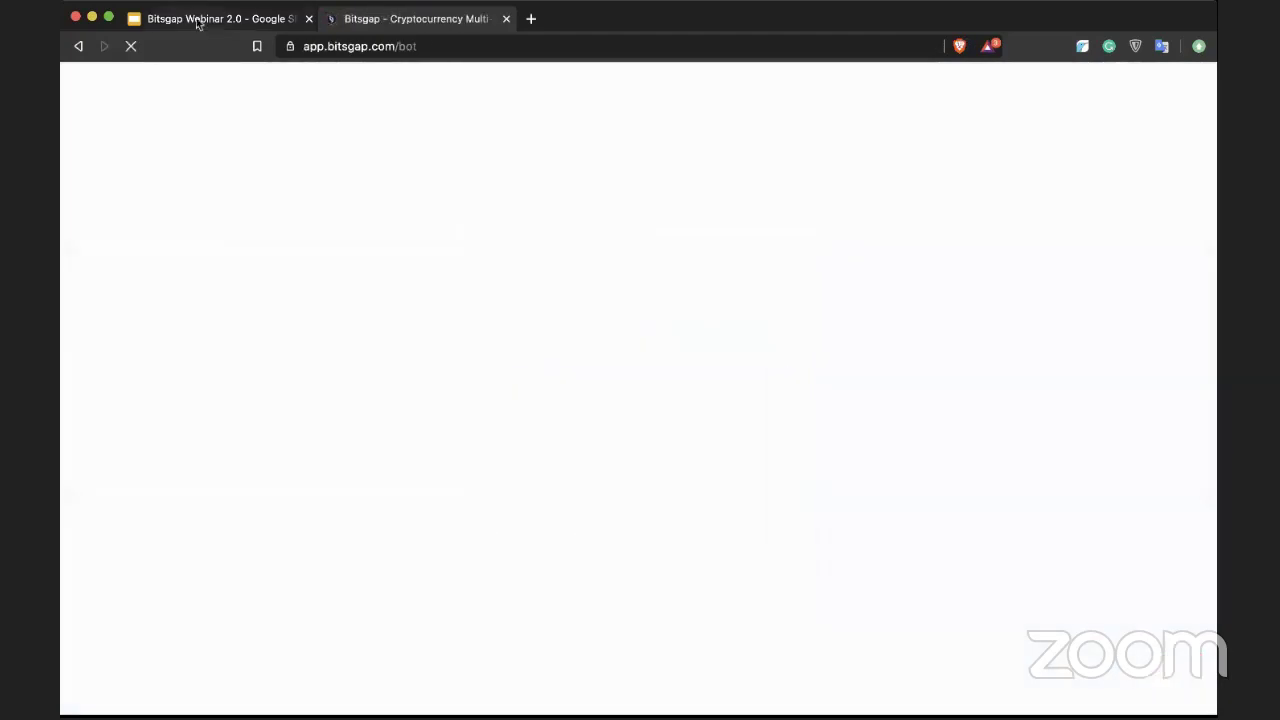
View the "Stable strategy" slide and return to the Bitsgap bots page
left_click(198, 24)
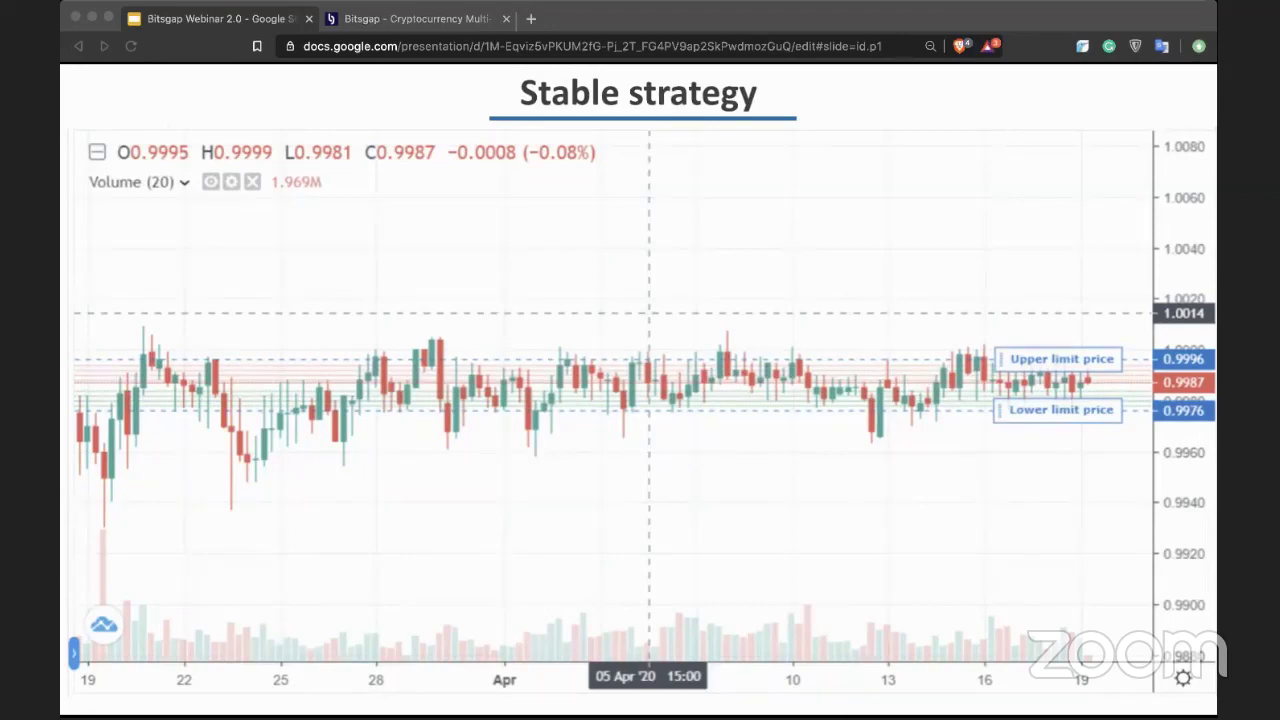
left_click(70, 232)
left_click(418, 18)
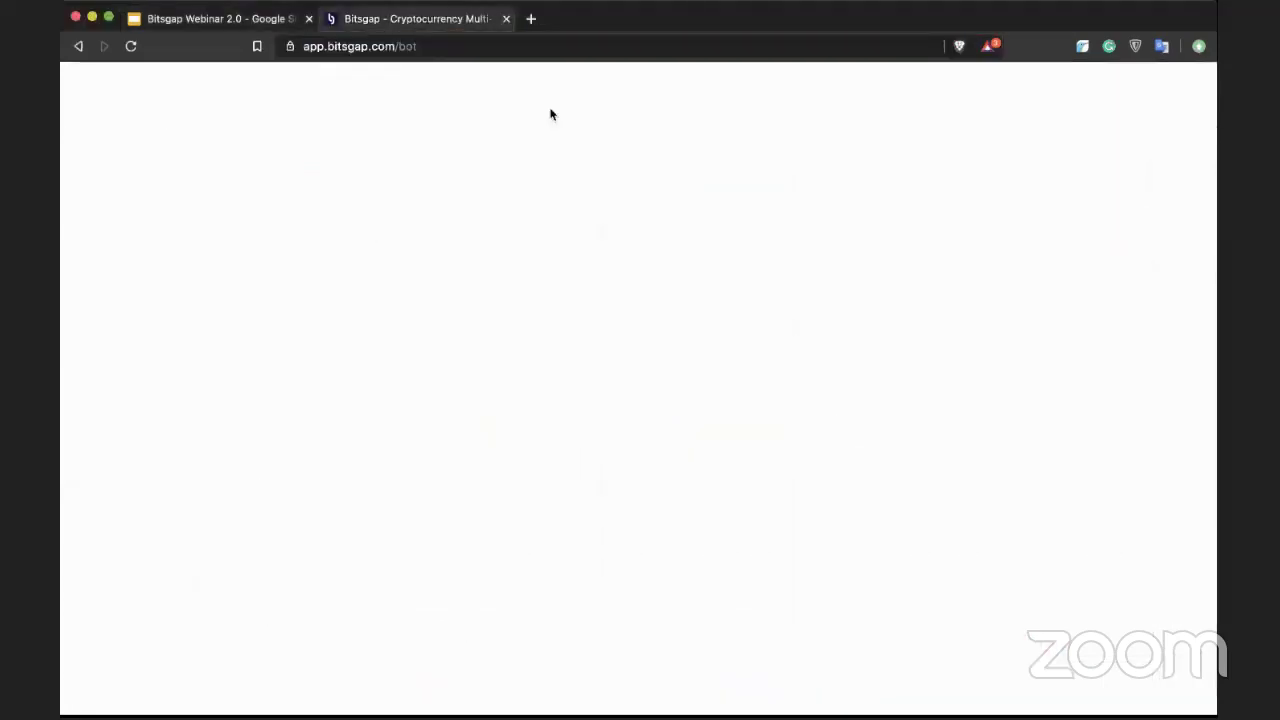
Review the active bots below the DATA/BTC chart and load the recommended ETC/USDT strategy for the SBot
left_click_drag(873, 284, 862, 385)
scroll(657, 466, "down", 5)
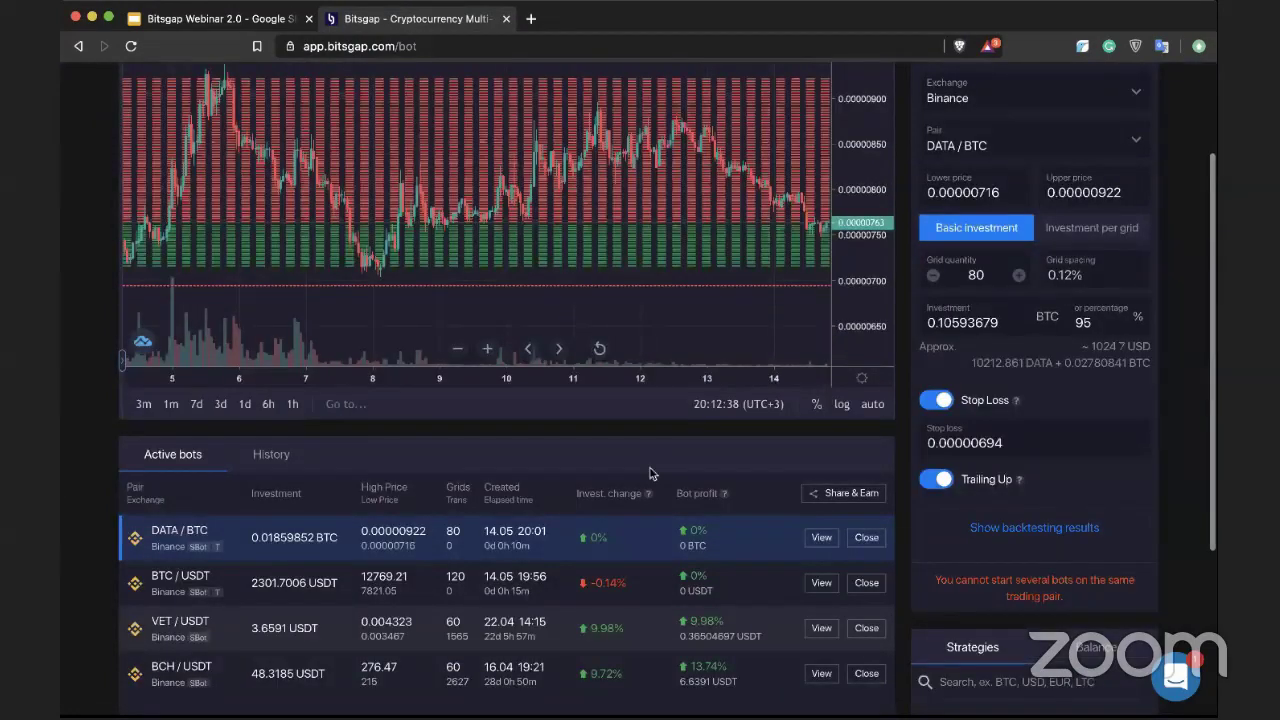
scroll(649, 473, "up", 3)
scroll(972, 566, "down", 8)
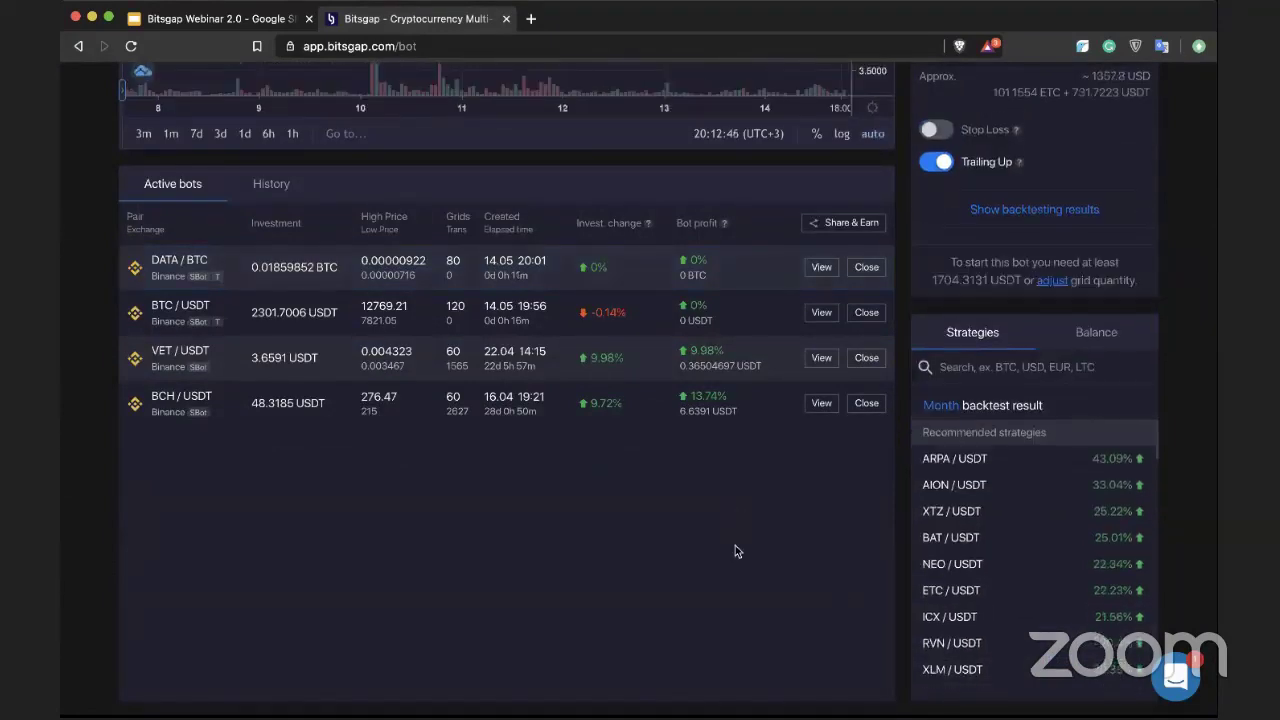
scroll(736, 550, "up", 1)
scroll(735, 551, "up", 5)
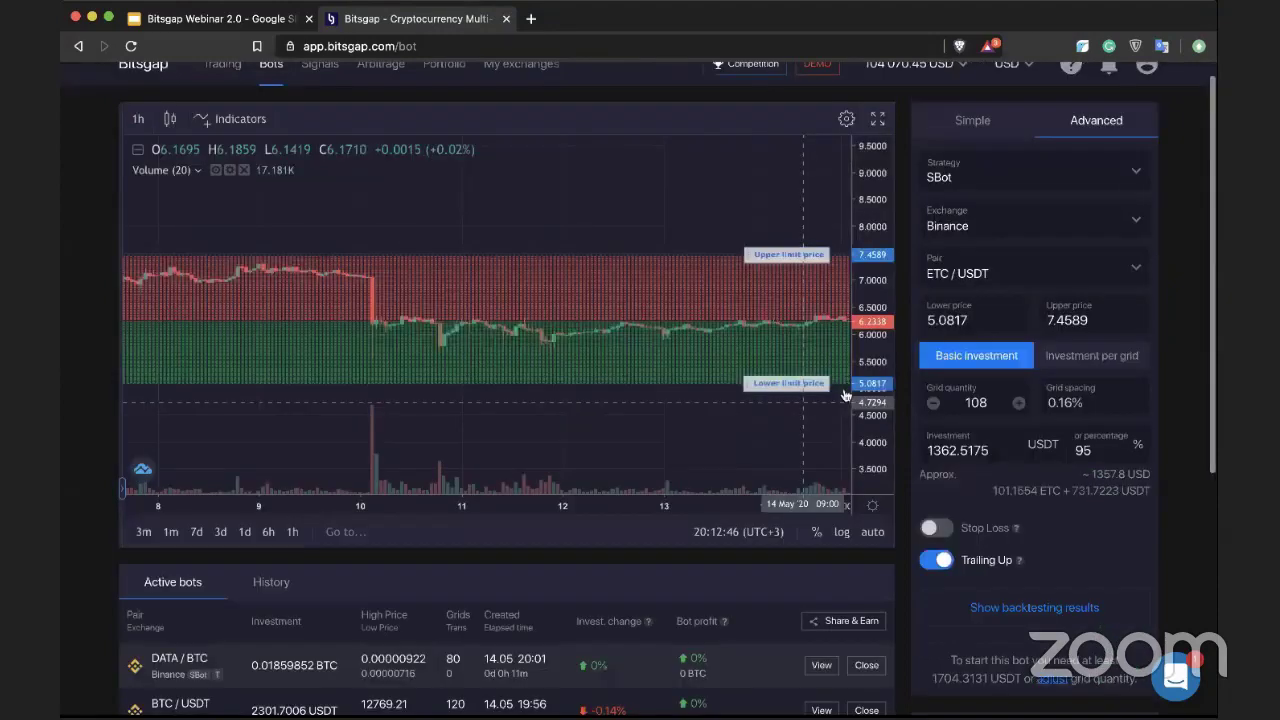
Clear the grid quantity to 0 and expand the ETC/USDT chart to full size with its drawing tools shown
left_click_drag(990, 404, 942, 392)
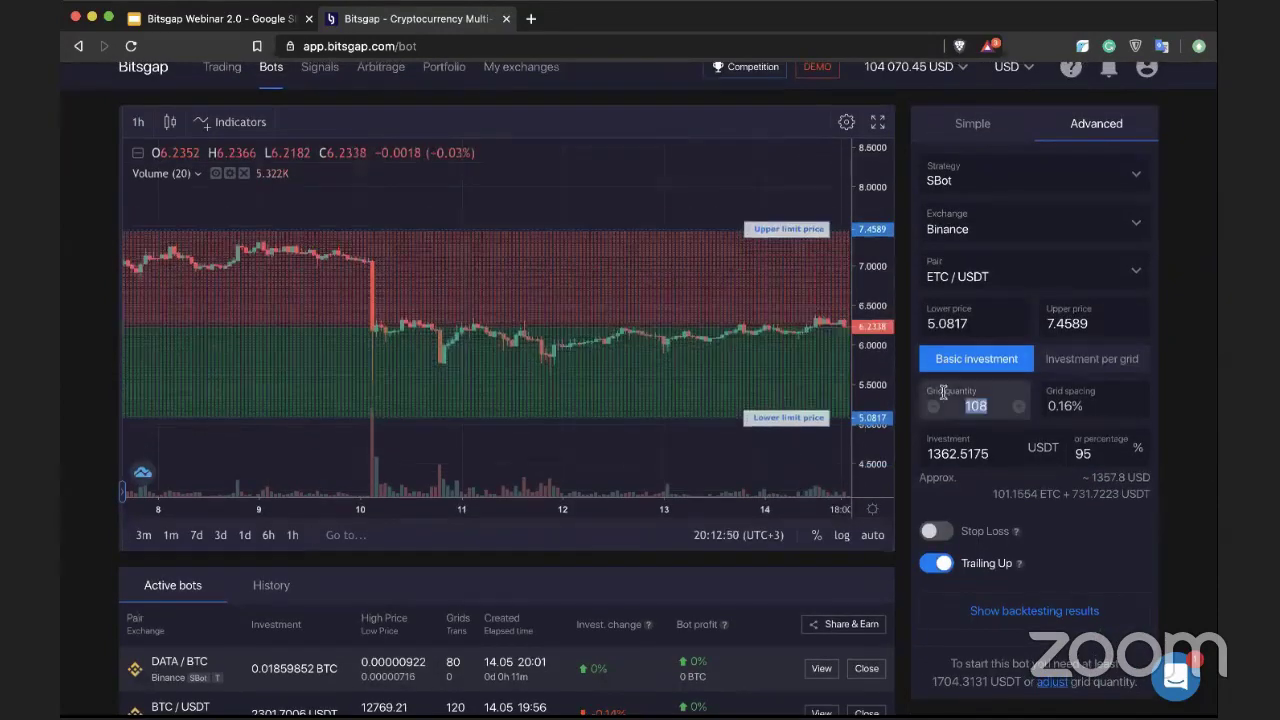
key("BackSpace")
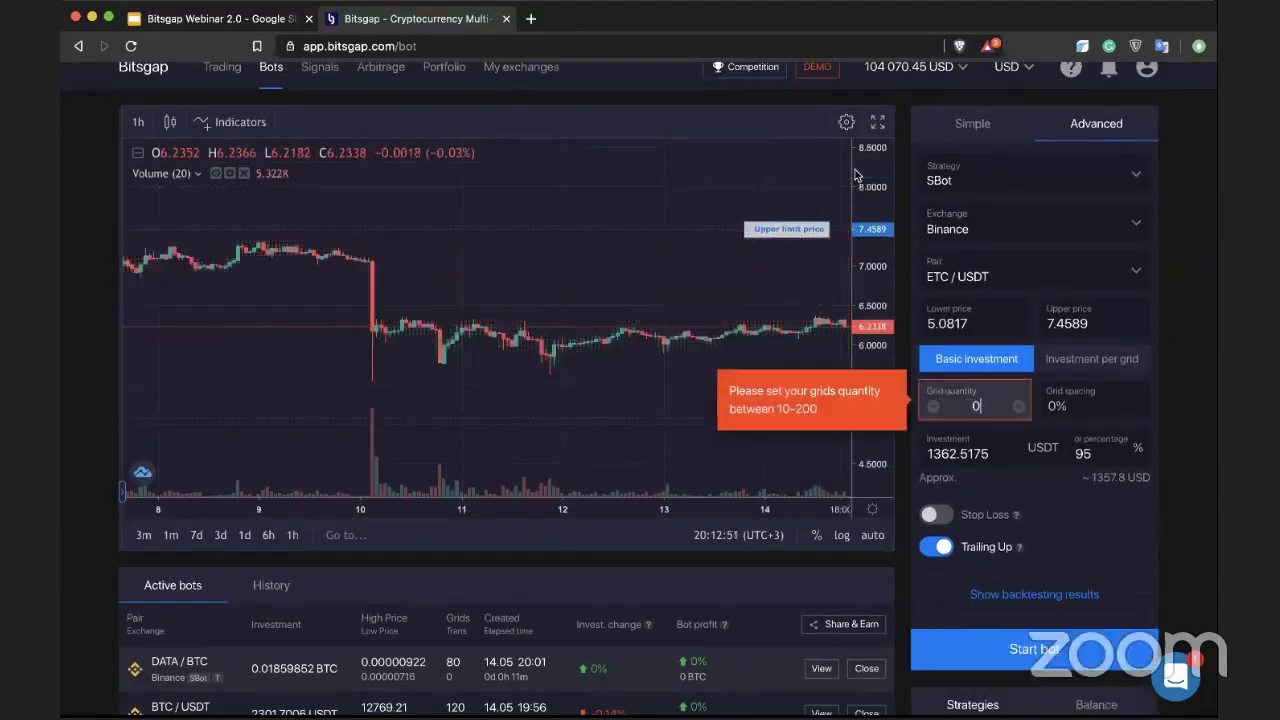
left_click(877, 122)
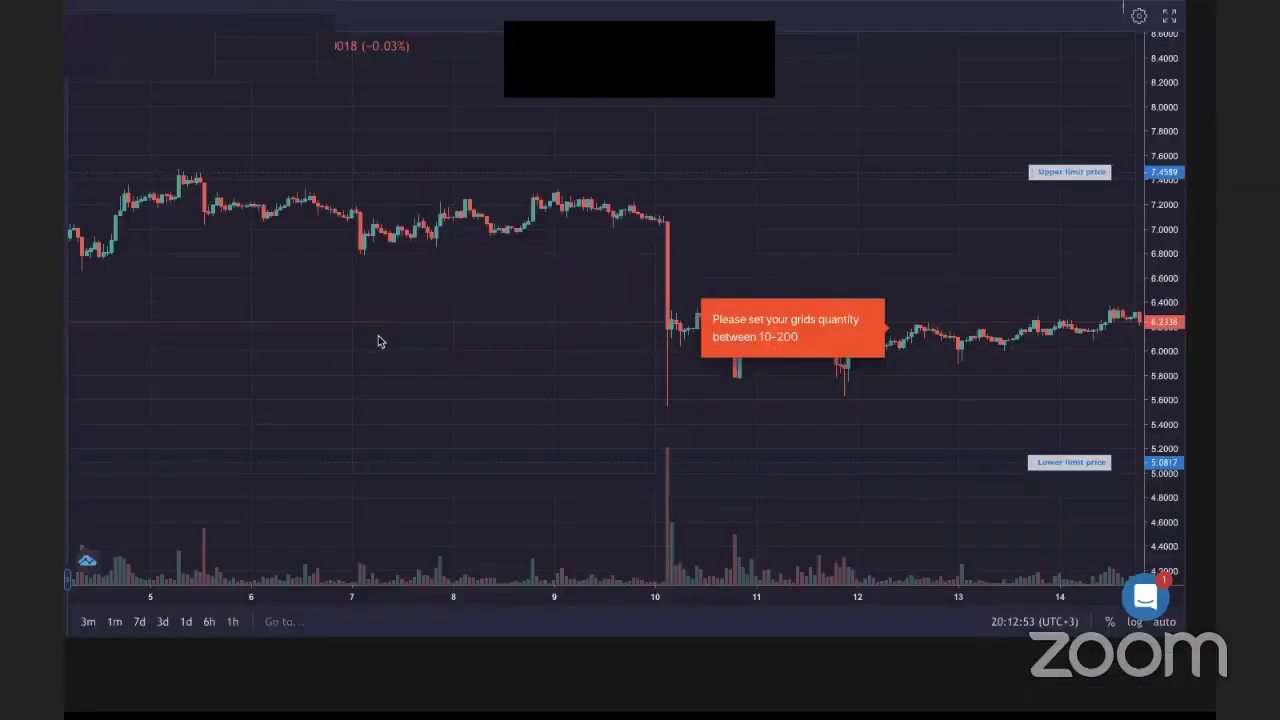
left_click(68, 662)
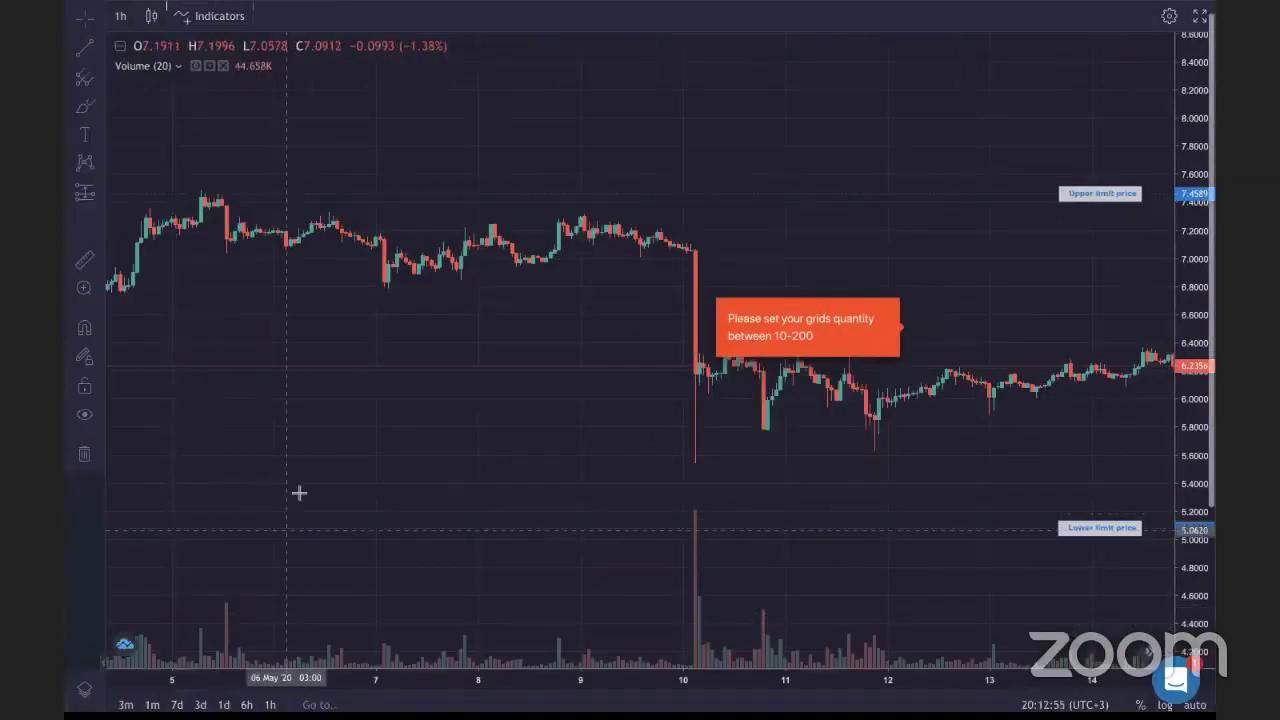
Place two horizontal lines across the chart at about 6.63 and 5.82, above and below the current price
left_click(99, 108)
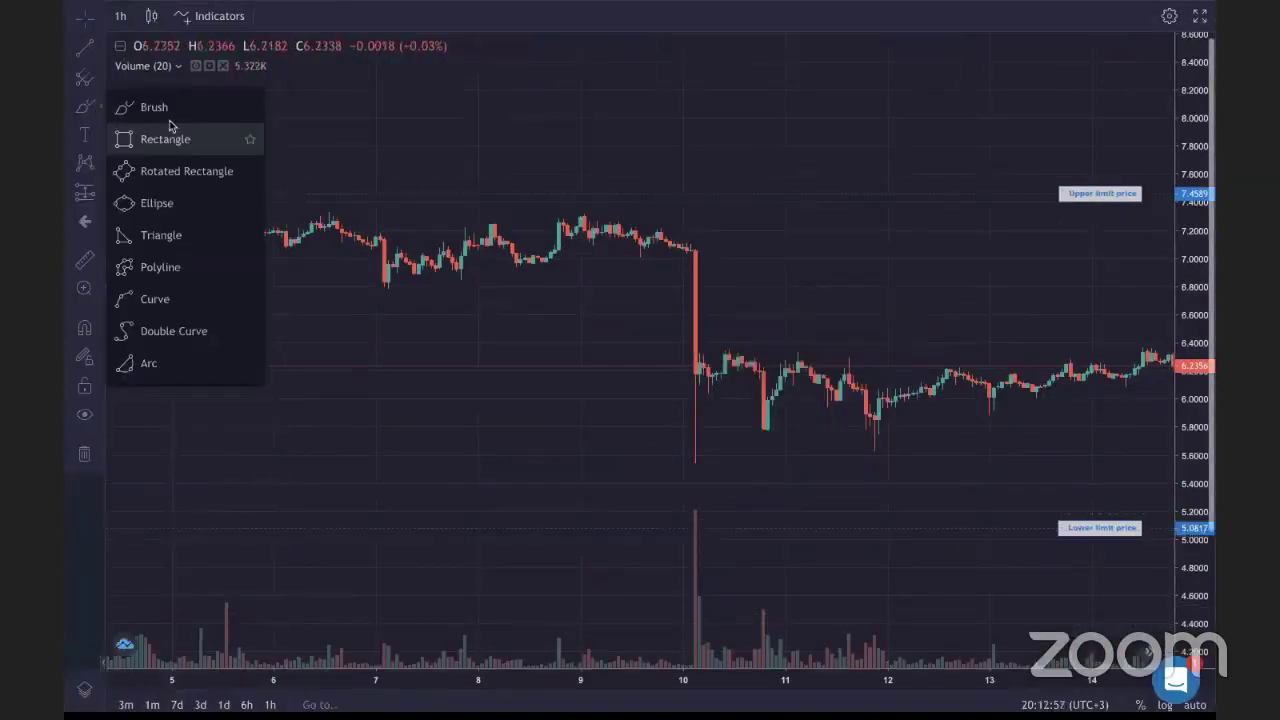
left_click(140, 106)
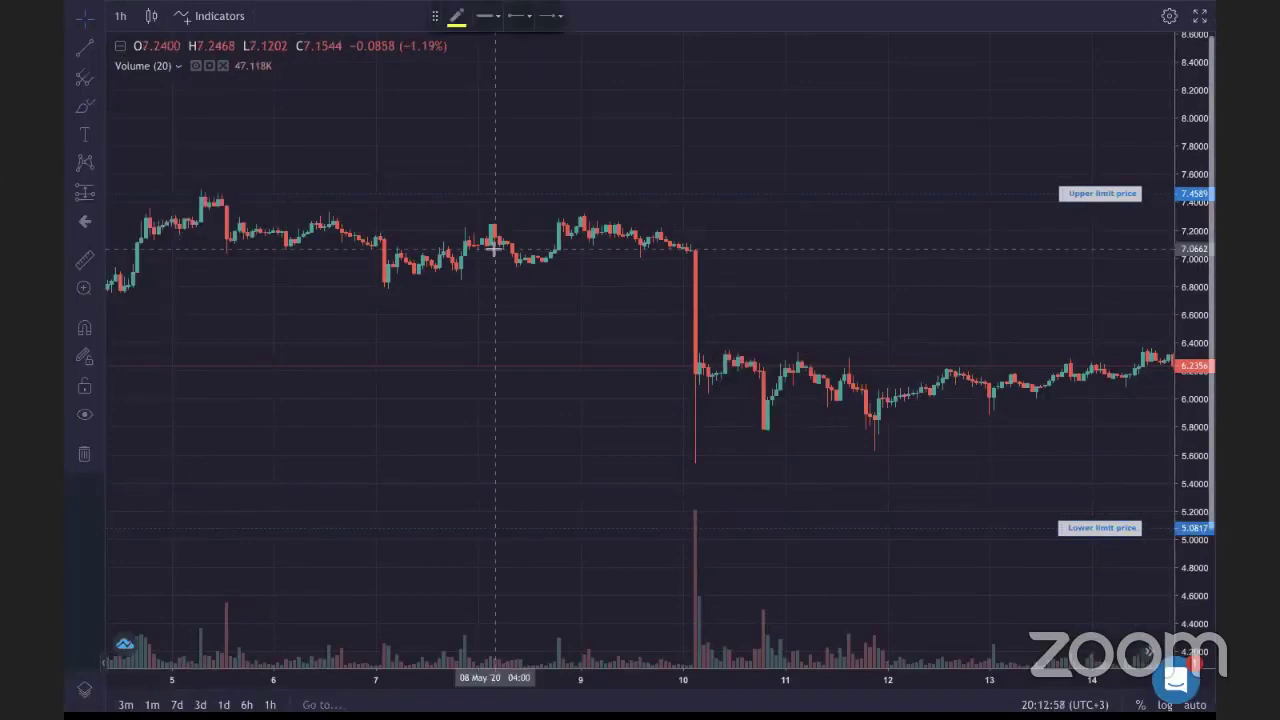
left_click(99, 108)
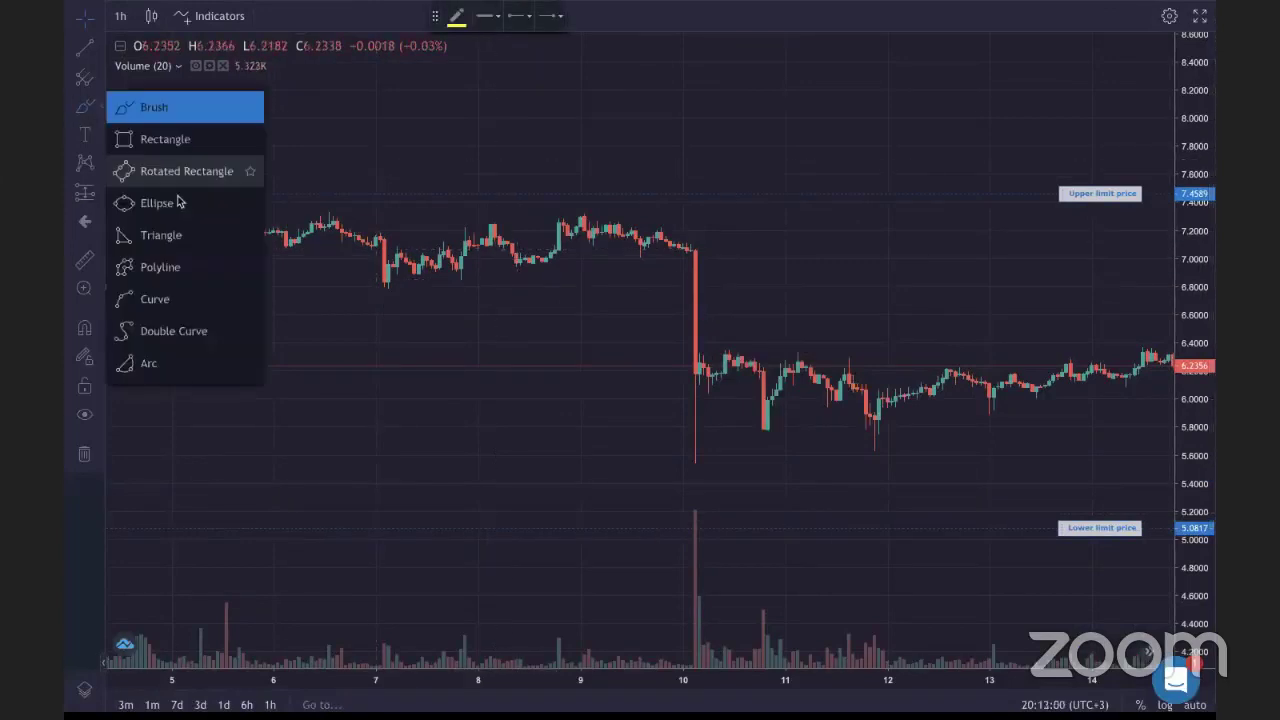
left_click(101, 50)
left_click(171, 143)
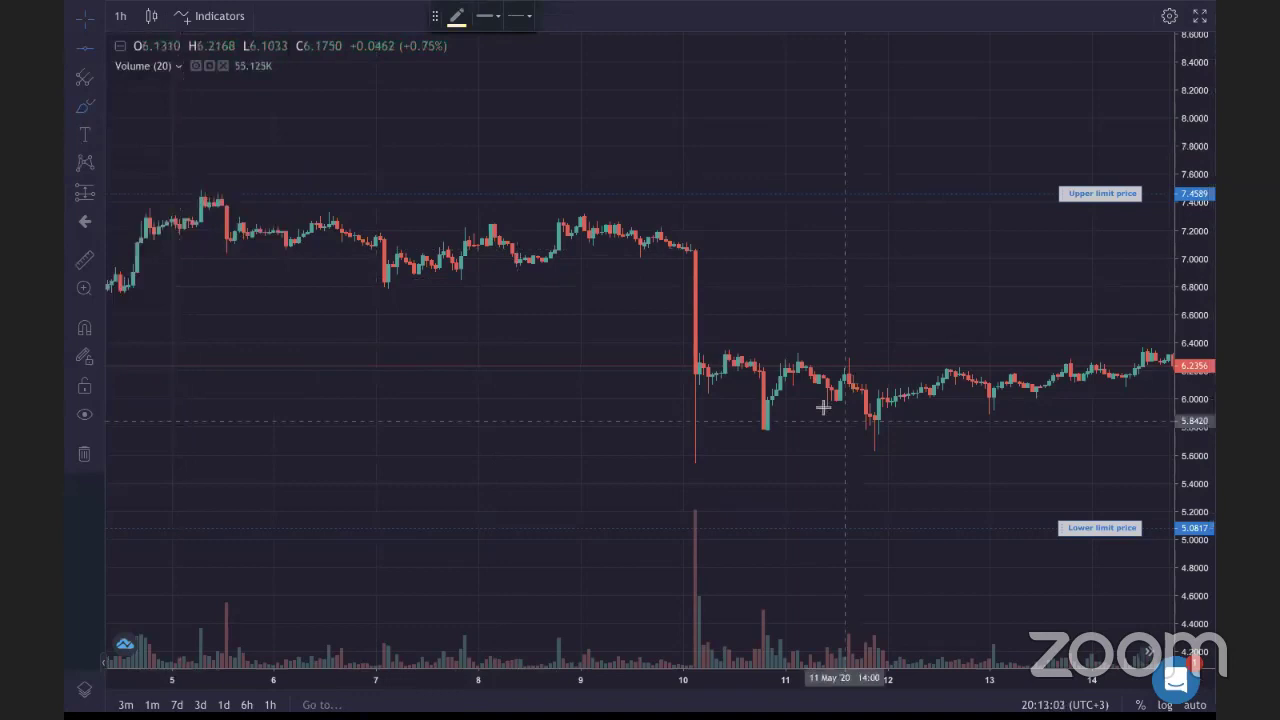
left_click(640, 310)
left_click(92, 58)
left_click(622, 424)
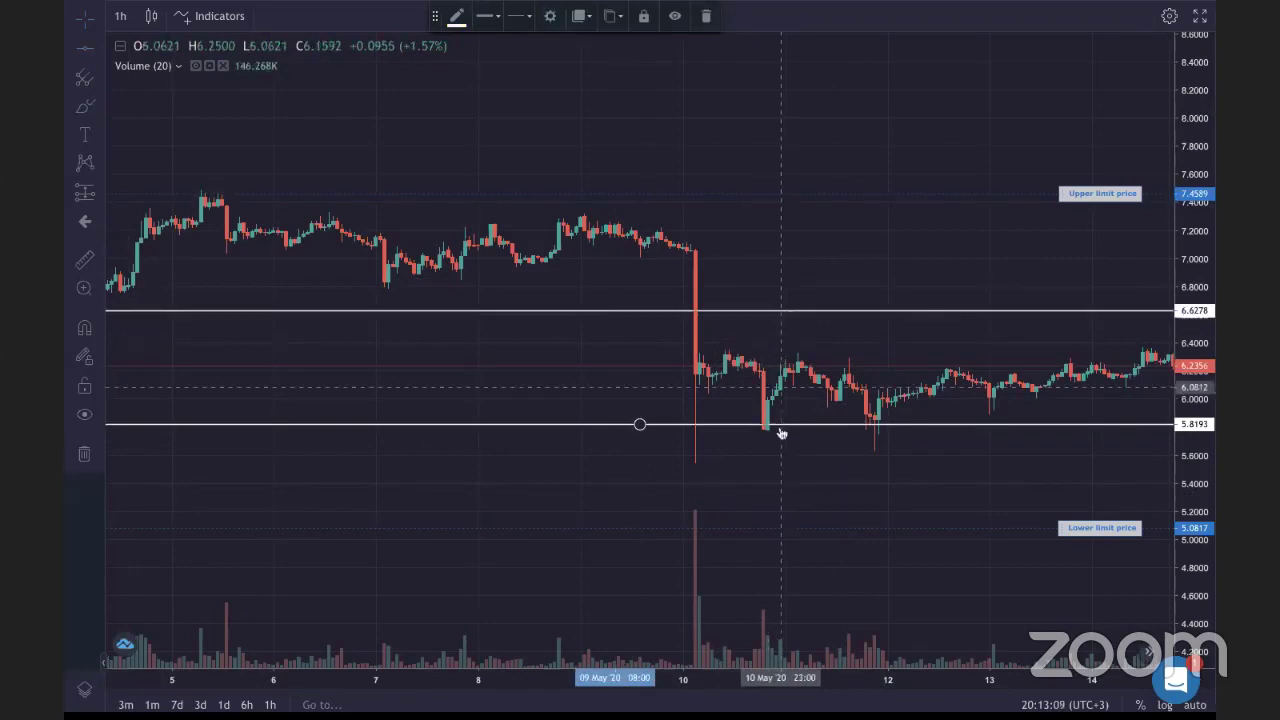
Brush a rising price path from the last candle through the 6.63 line up to about 7.03
left_click_drag(789, 467, 399, 485)
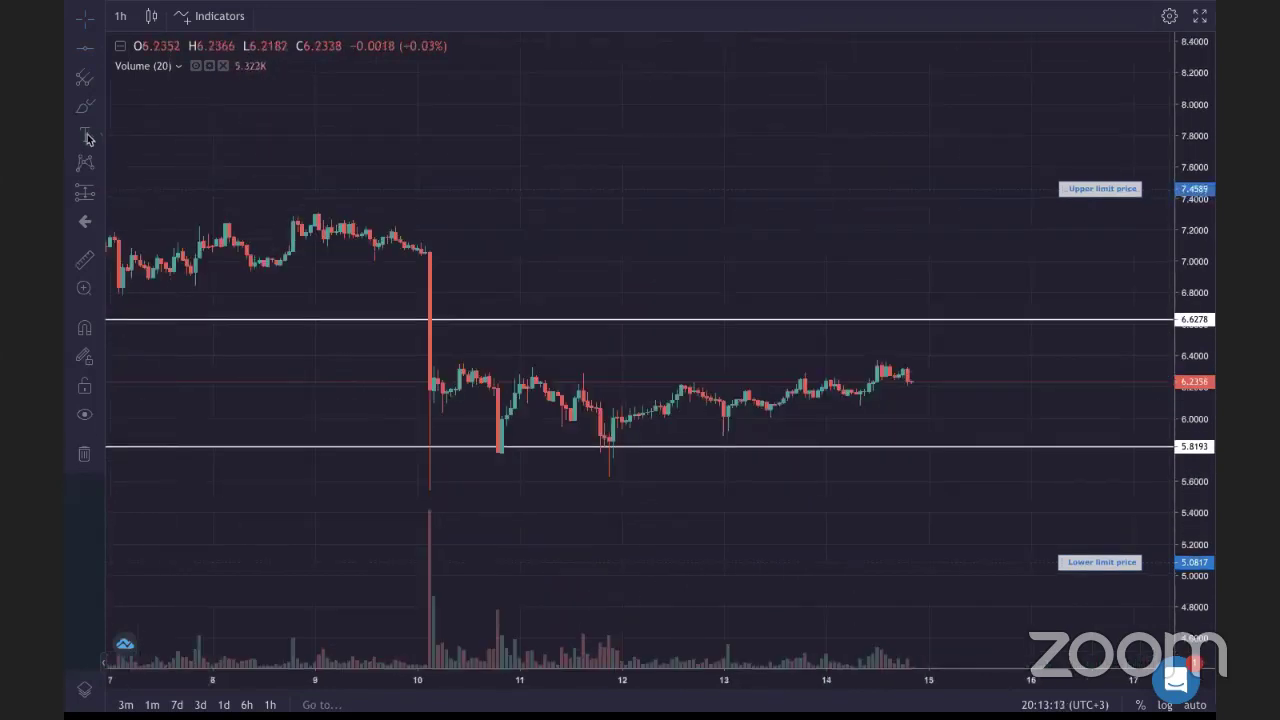
left_click(83, 108)
mouse_move(910, 378)
left_mouse_down()
mouse_move(988, 352)
mouse_move(1020, 320)
left_mouse_up()
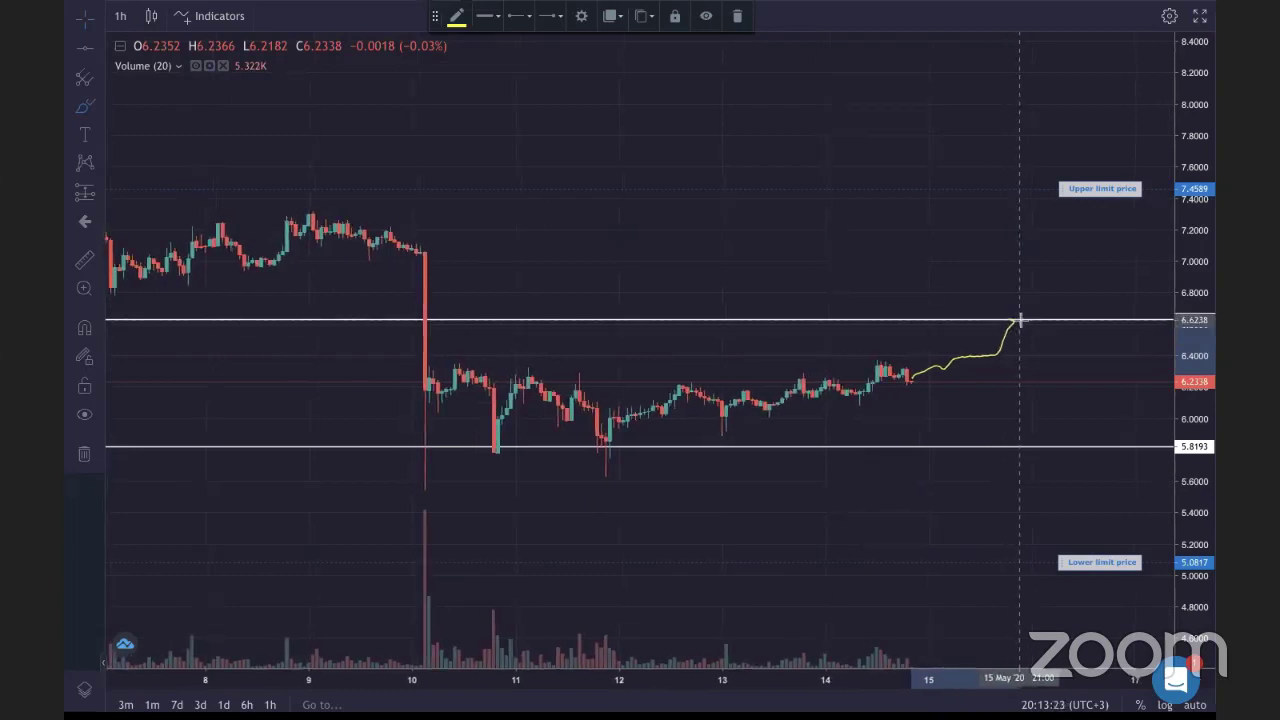
left_click_drag(1020, 316, 1066, 258)
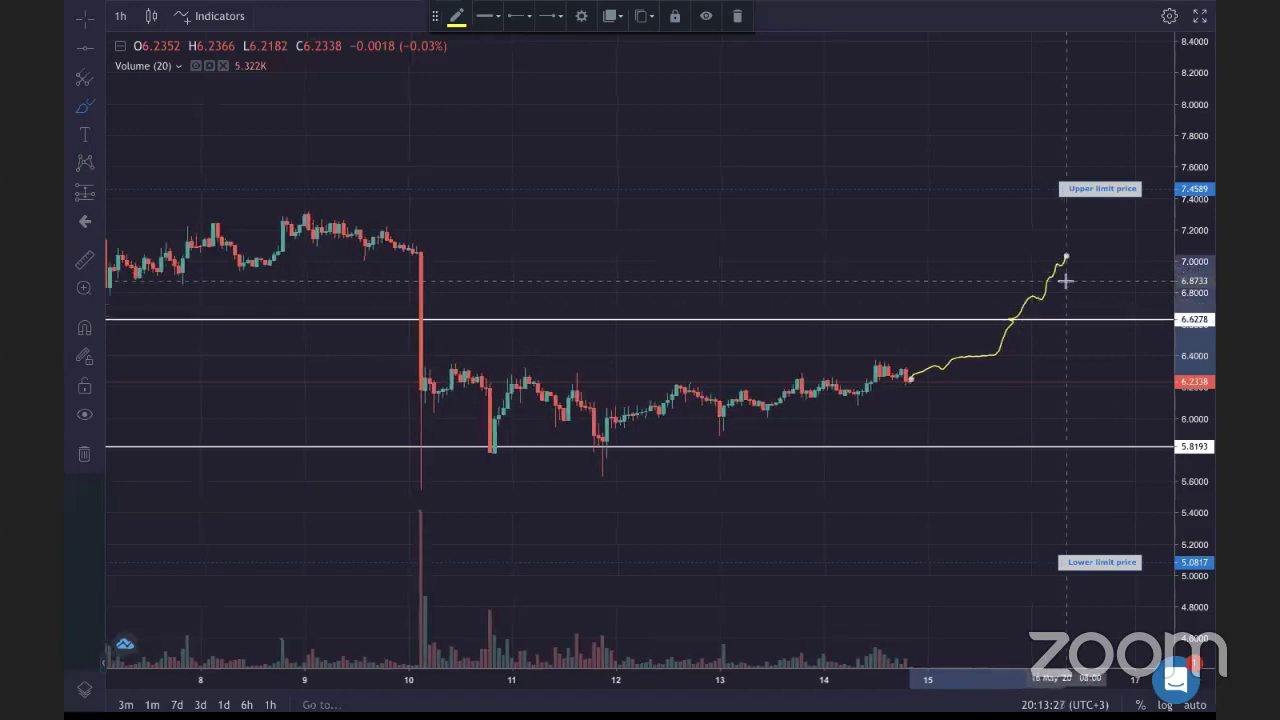
Move the upper horizontal line to about 7.04 and the lower one to about 6.23 to follow the rising path
left_click(87, 24)
left_click_drag(936, 254, 861, 254)
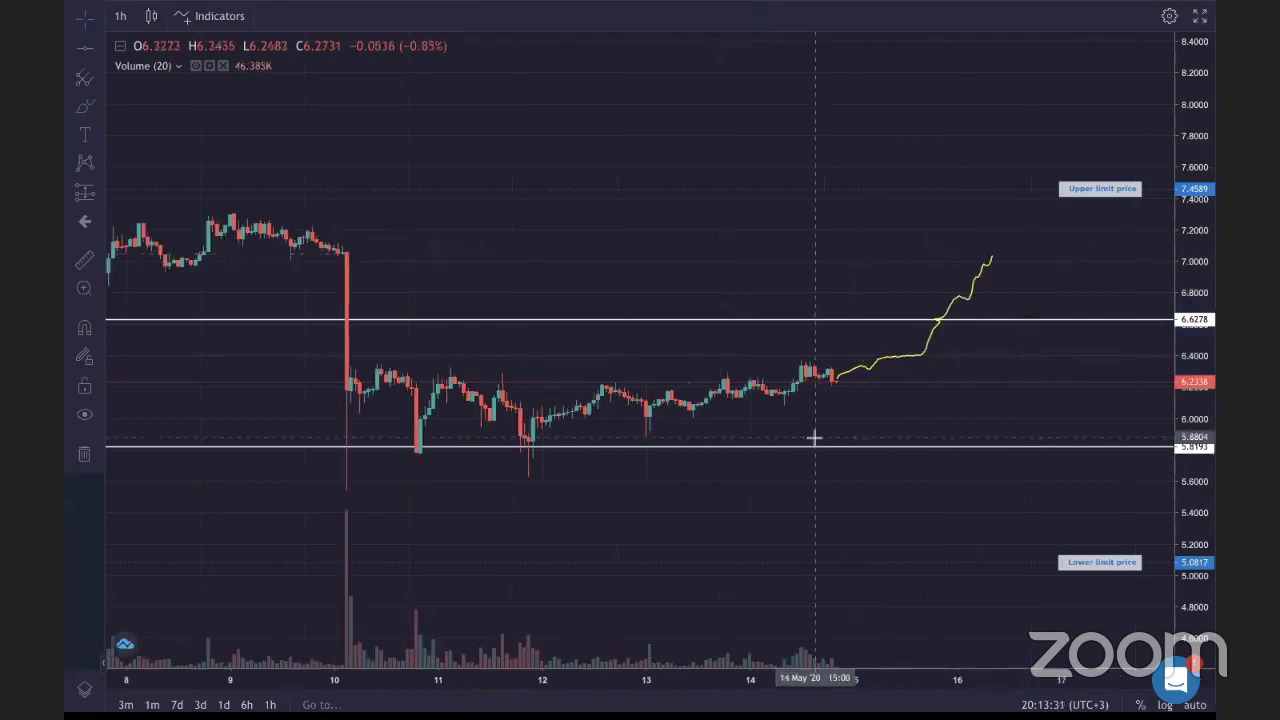
scroll(890, 323, "down", 1)
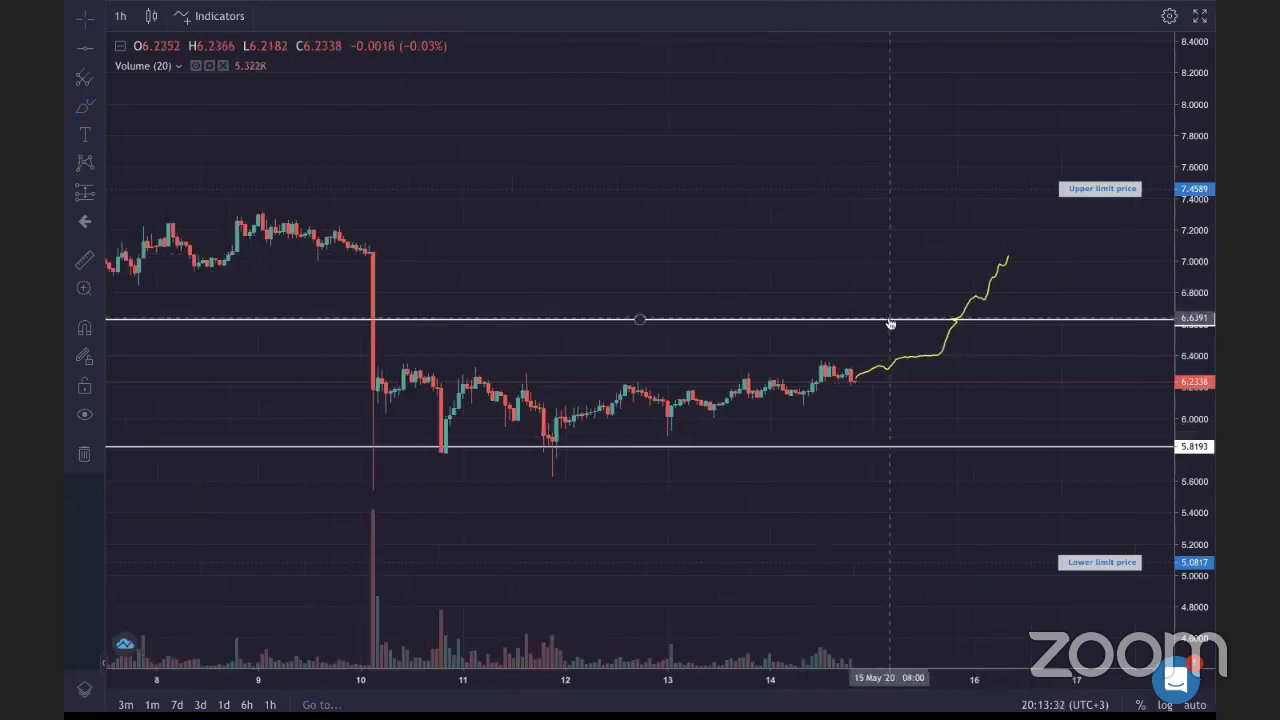
left_click_drag(878, 246, 826, 243)
left_click_drag(852, 325, 853, 255)
left_click(842, 414)
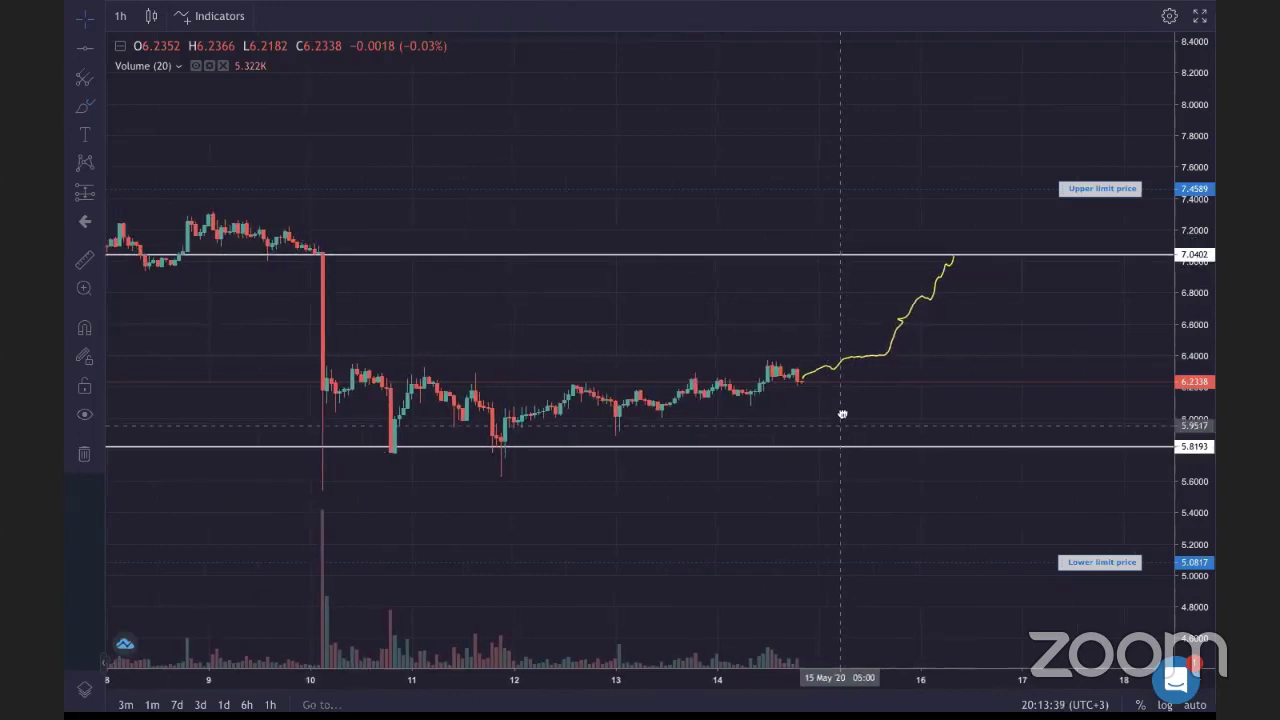
left_click_drag(843, 418, 839, 364)
left_click_drag(696, 398, 664, 417)
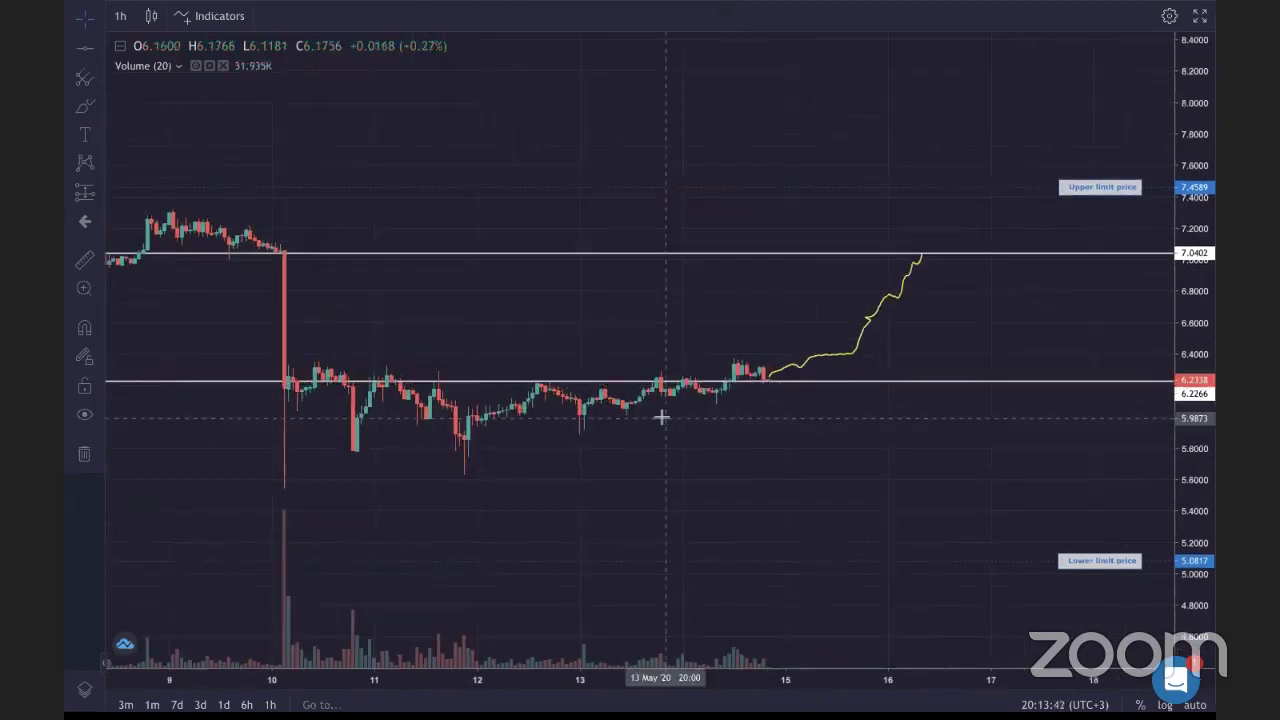
Brush the price path onward, falling from 7.04 to about 5.25 and climbing back through 6.23 to about 7.8
left_click(85, 106)
mouse_move(923, 254)
left_mouse_down()
mouse_move(1004, 415)
mouse_move(983, 430)
mouse_move(1080, 504)
mouse_move(1040, 531)
left_mouse_up()
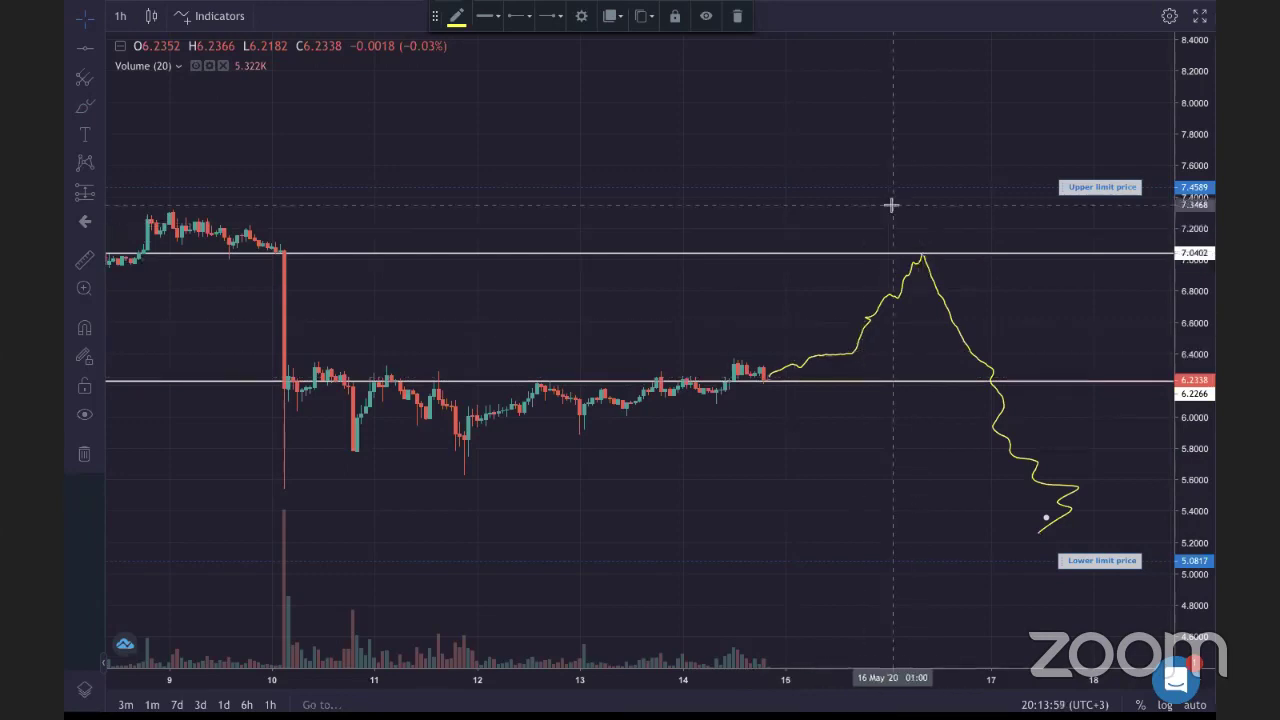
left_click_drag(775, 147, 563, 152)
mouse_move(850, 533)
left_mouse_down()
mouse_move(857, 509)
mouse_move(891, 497)
mouse_move(953, 385)
mouse_move(985, 383)
left_mouse_up()
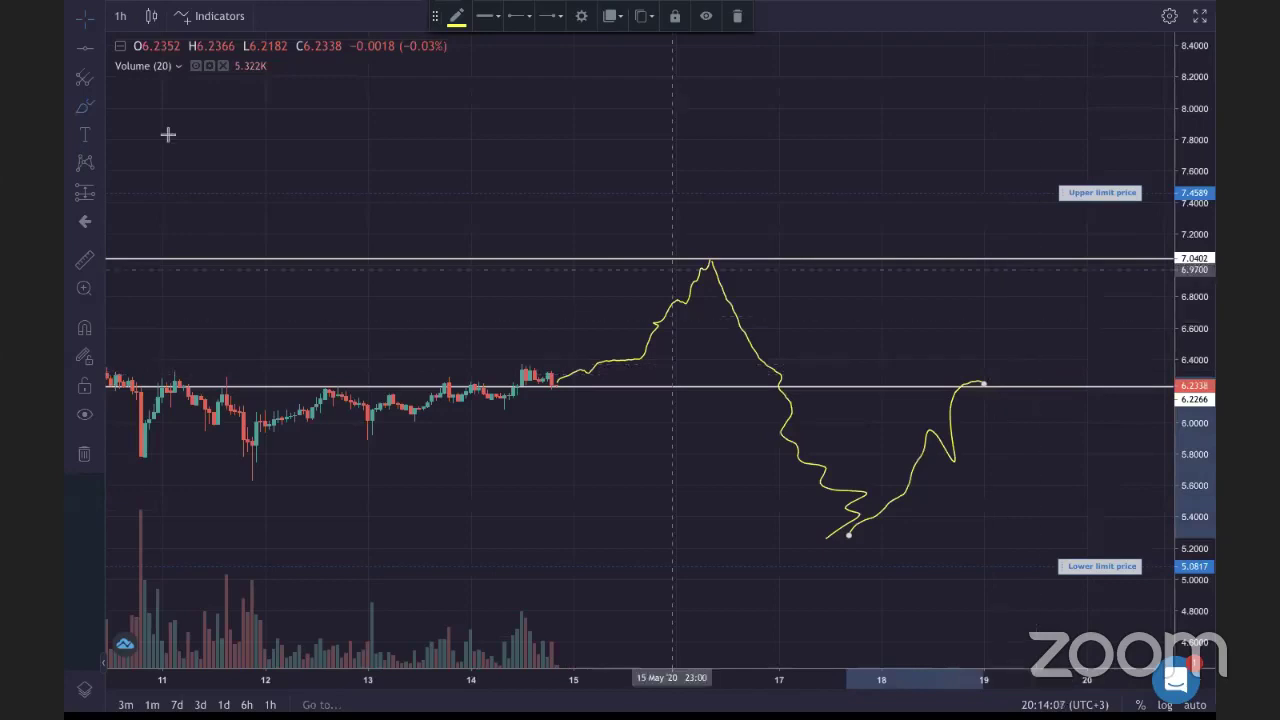
mouse_move(993, 381)
left_mouse_down()
mouse_move(1117, 246)
mouse_move(1152, 140)
left_mouse_up()
left_click_drag(747, 149, 489, 157)
key("Delete")
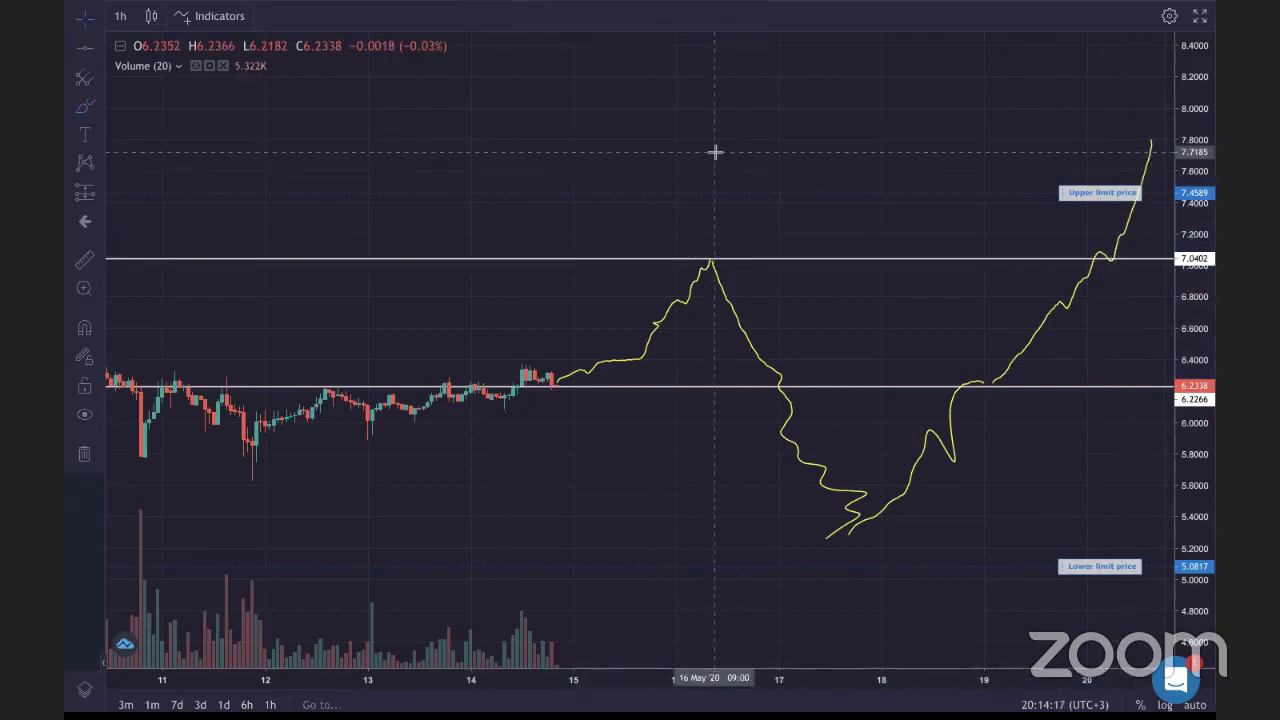
Move the two horizontal lines up to about 7.80 and 7.03 to match the new peak of the path
left_click_drag(715, 152, 497, 178)
left_click_drag(680, 294, 684, 168)
left_click_drag(628, 419, 608, 289)
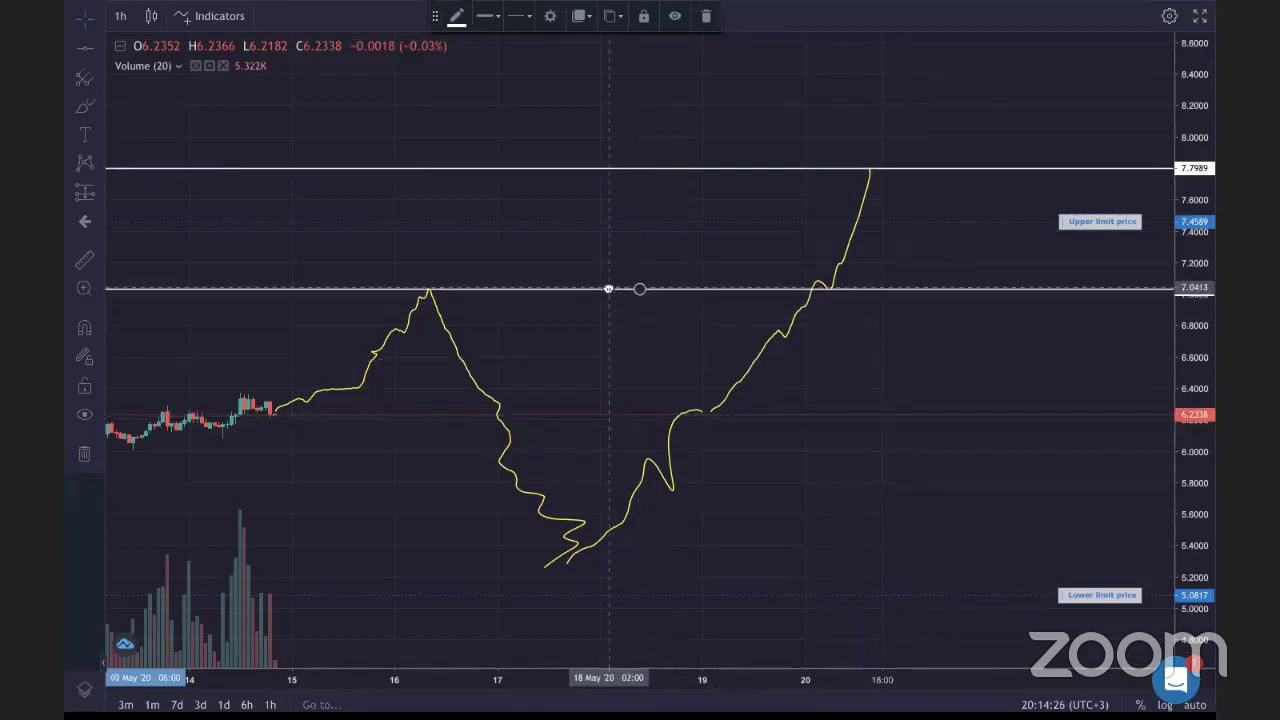
left_click(862, 389)
left_click_drag(862, 390, 865, 393)
Brush a sideways zigzag path just below the 7.80 line and continue it upward to about 8.5
scroll(865, 393, "down", 3)
scroll(937, 390, "down", 3)
mouse_move(1005, 382)
left_mouse_down()
mouse_move(686, 374)
mouse_move(720, 382)
left_mouse_up()
left_click(88, 108)
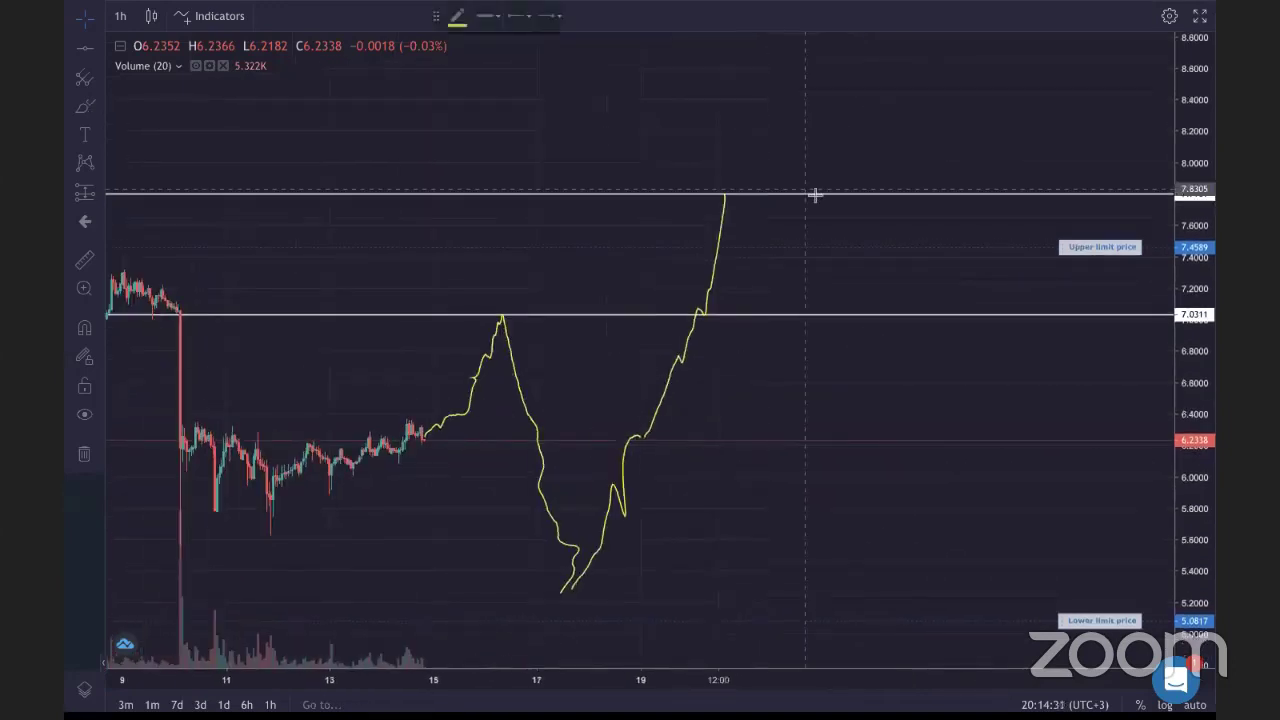
mouse_move(737, 201)
left_mouse_down()
mouse_move(781, 254)
mouse_move(840, 217)
mouse_move(849, 280)
mouse_move(877, 241)
mouse_move(904, 278)
mouse_move(910, 262)
mouse_move(968, 243)
mouse_move(969, 269)
mouse_move(1057, 163)
mouse_move(1075, 113)
mouse_move(1130, 85)
left_mouse_up()
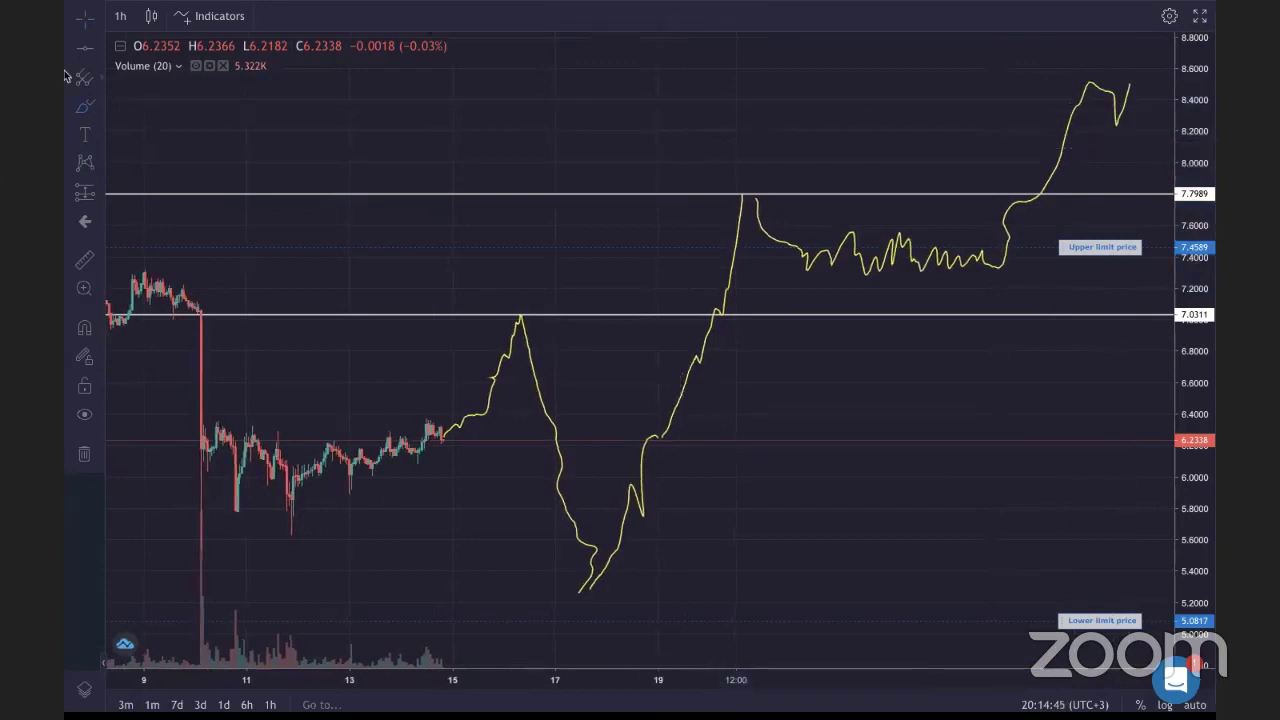
Move the horizontal lines up to about 8.49 and 7.77 to follow the newest peak
left_click_drag(880, 196, 882, 86)
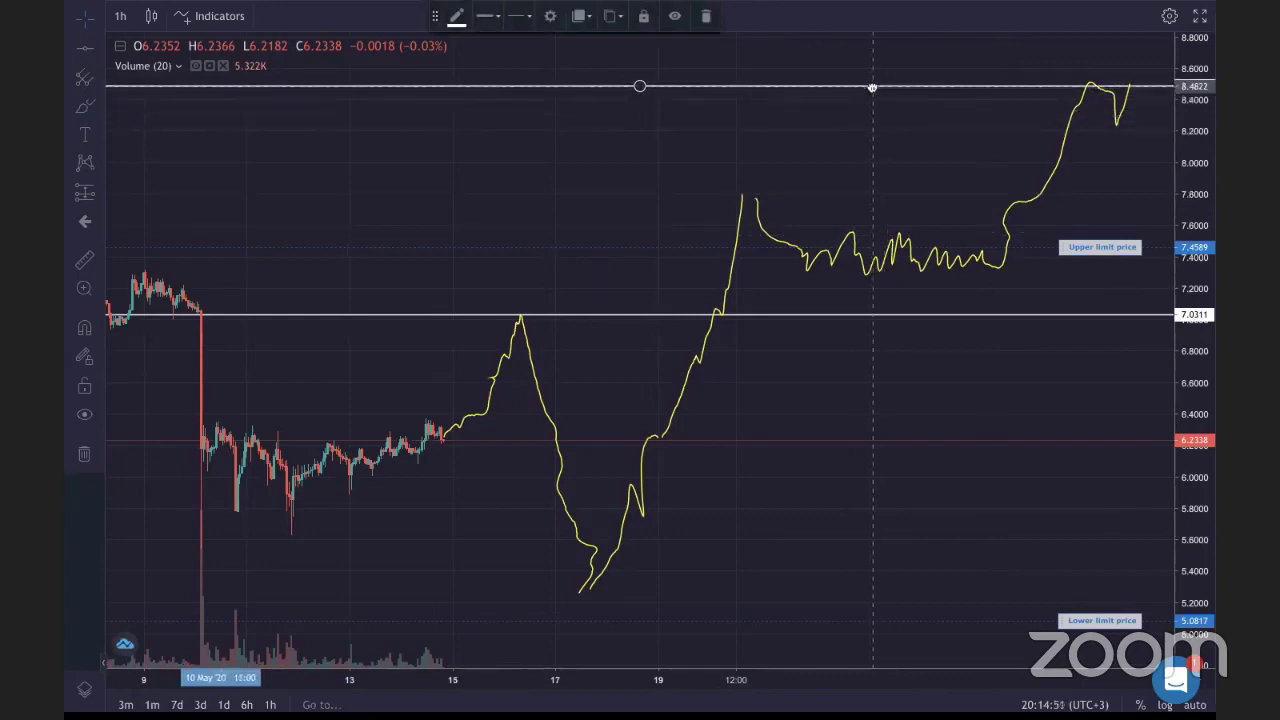
left_click_drag(876, 315, 875, 197)
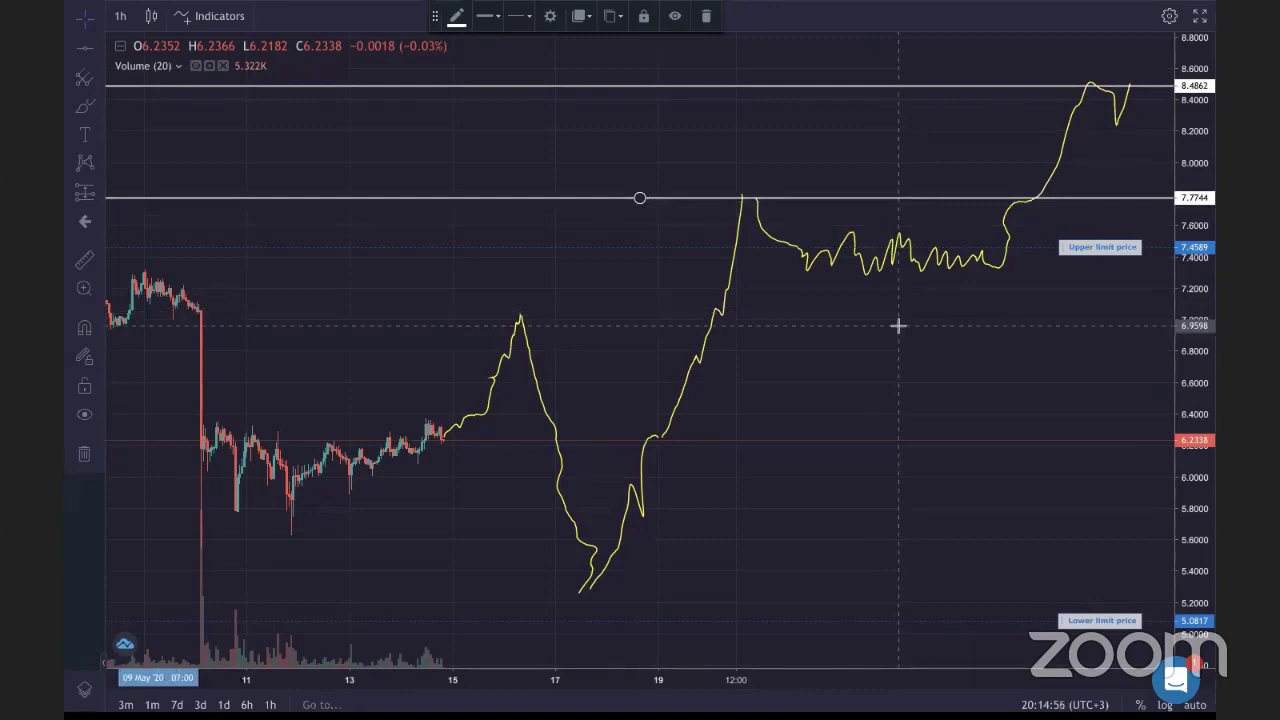
left_click(899, 324)
Brush a falling path from the 8.49 peak down to about 7.25 and delete it again
left_click_drag(960, 324, 697, 355)
left_click(802, 179)
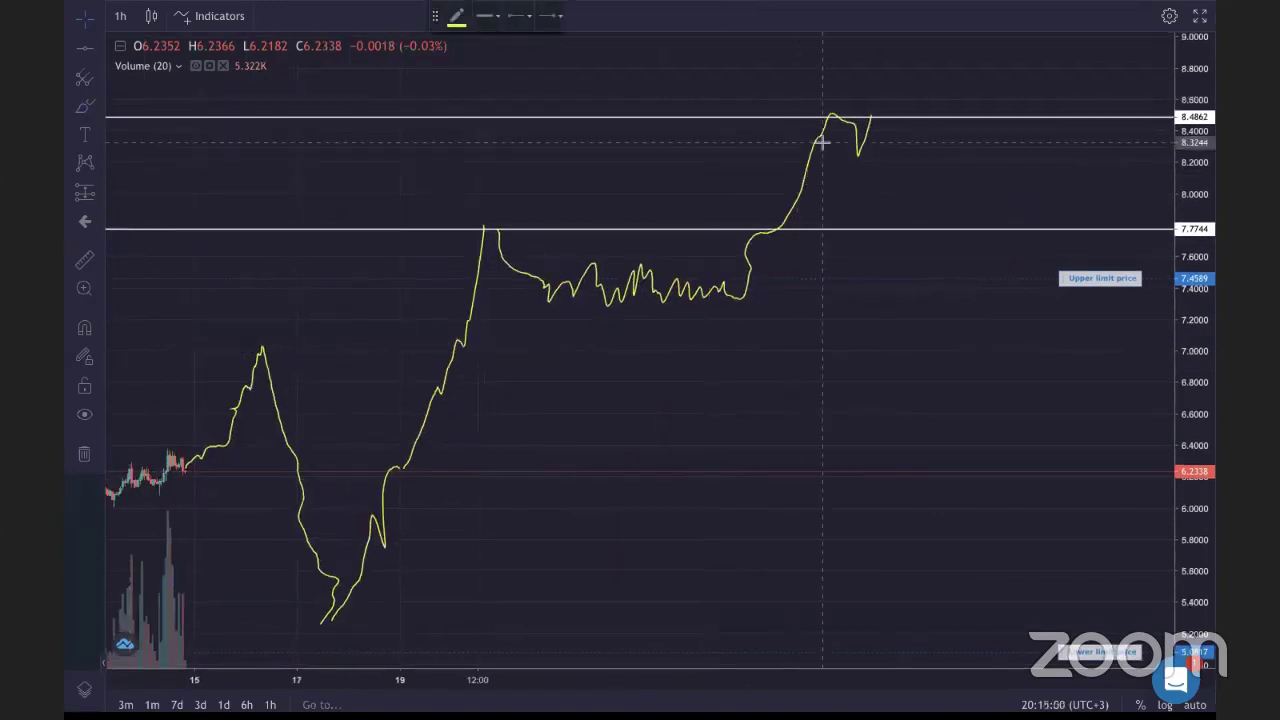
left_click_drag(882, 126, 950, 312)
left_click(938, 310)
left_click(957, 292)
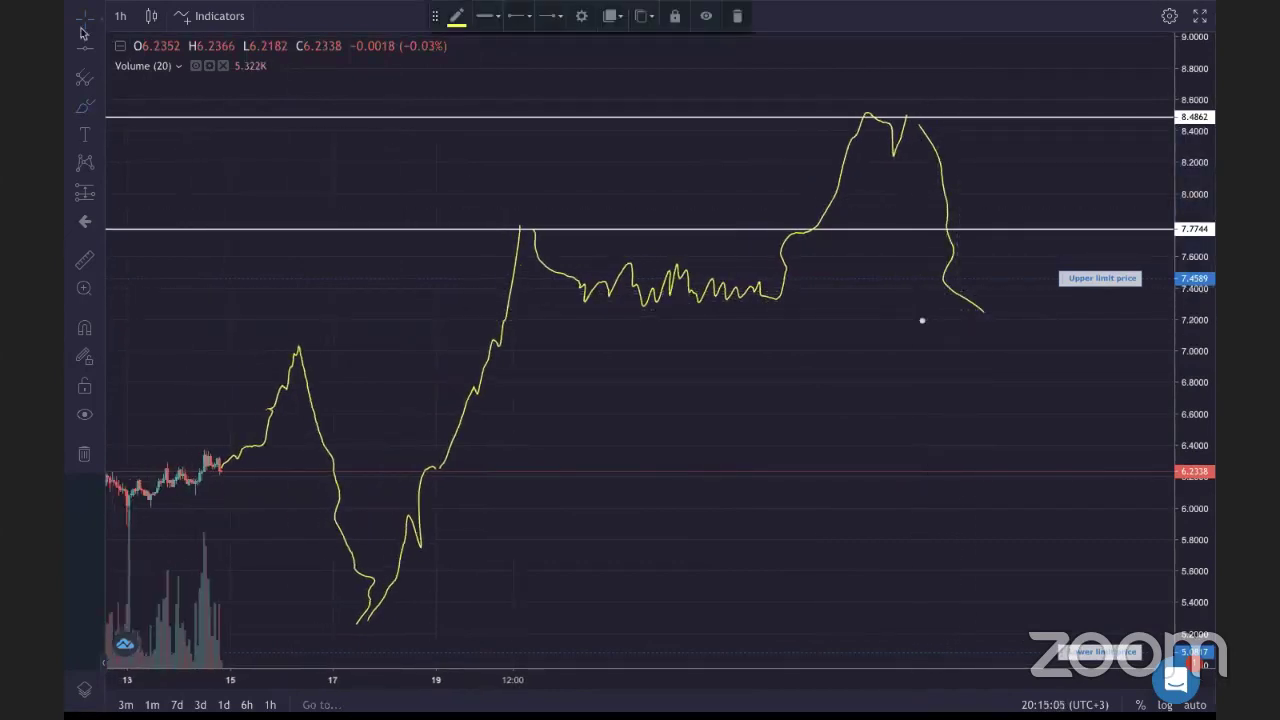
left_click(973, 308)
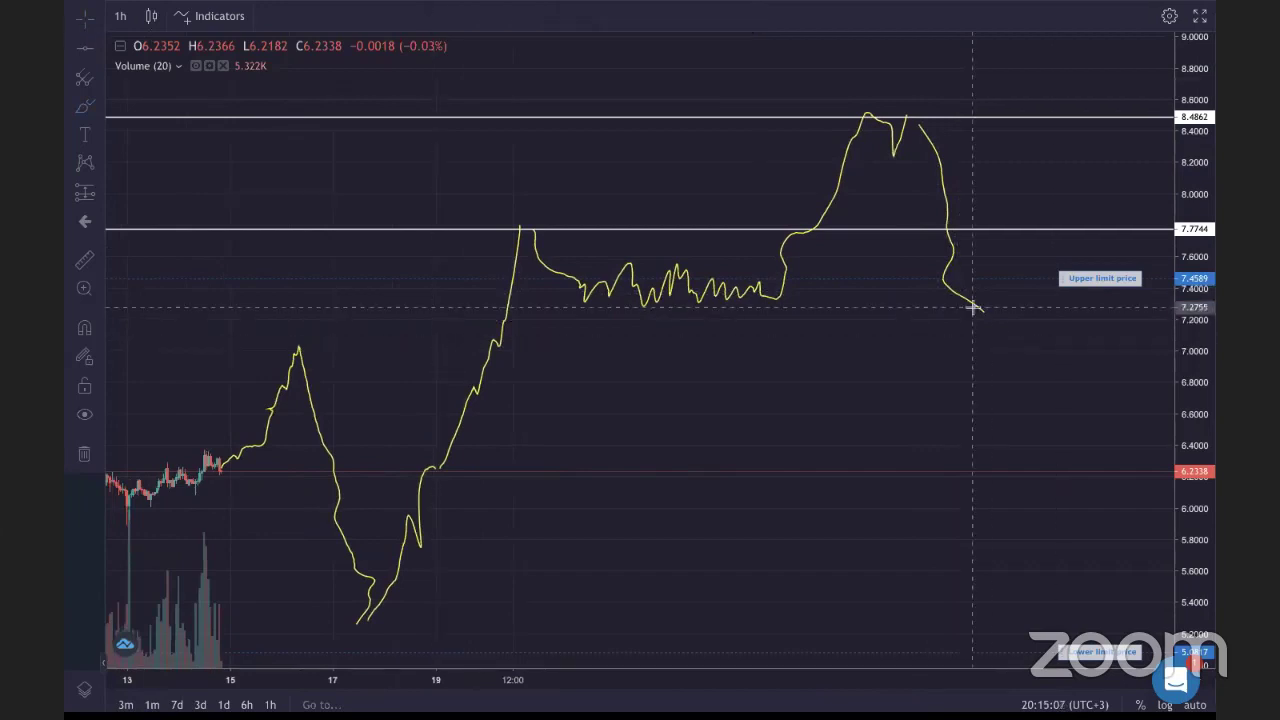
left_click(974, 306)
key("Delete")
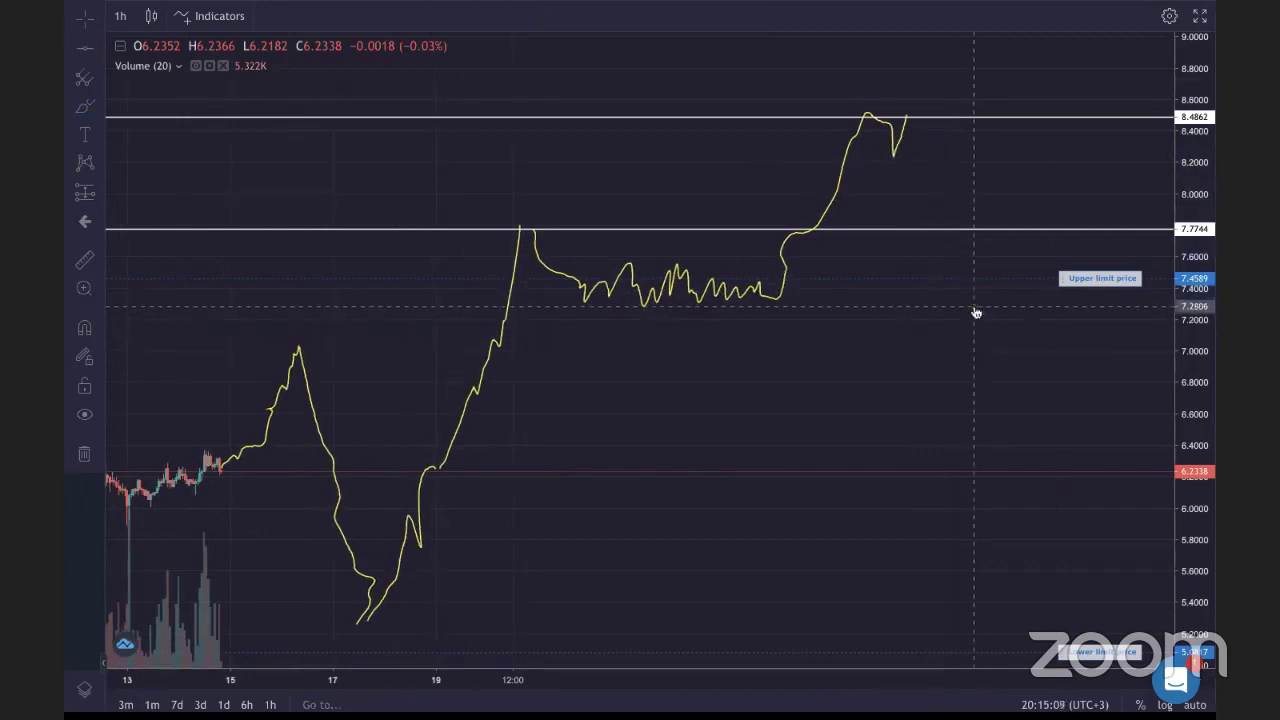
Add a horizontal line at about 5.97 along the April high in the earlier price history
left_click_drag(859, 320, 1188, 278)
left_click_drag(700, 348, 1082, 281)
scroll(597, 271, "down", 8)
scroll(469, 284, "down", 1)
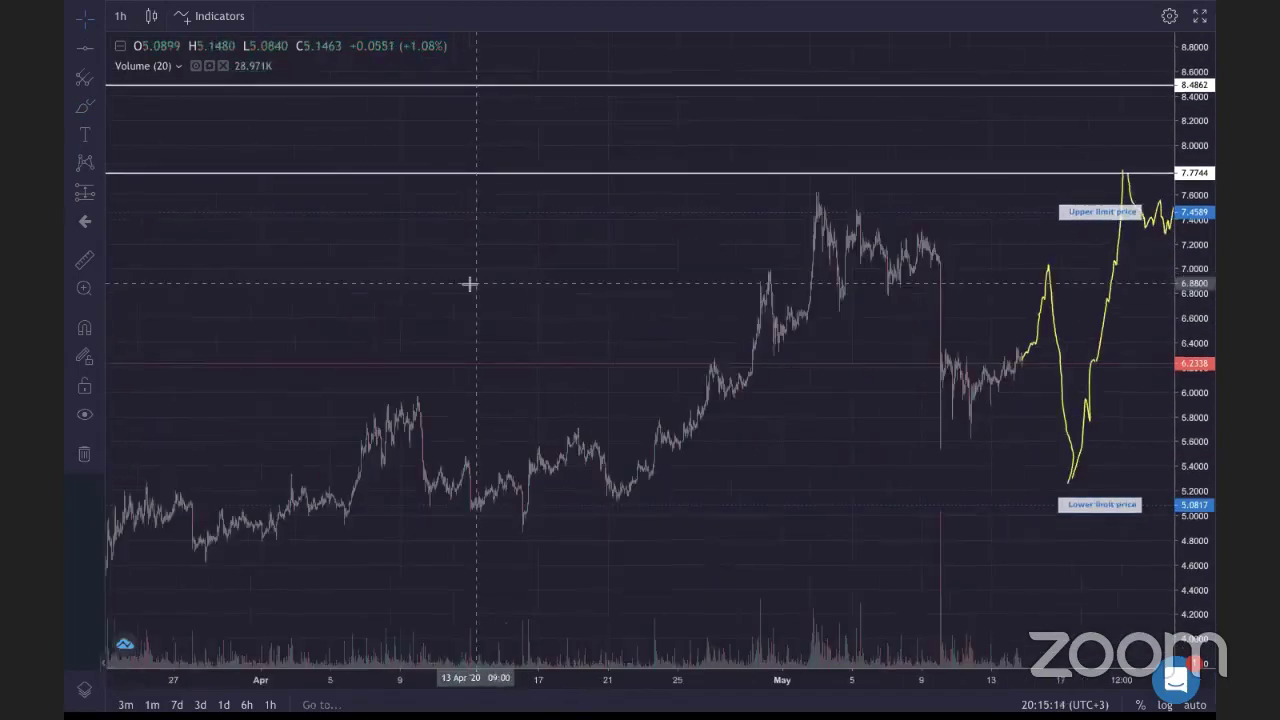
scroll(469, 284, "up", 3)
left_click_drag(478, 284, 366, 297)
left_click_drag(361, 251, 584, 217)
left_click(85, 49)
key("alt+h")
Draw a rising trend line under the April and May lows, from about 4.56 on 17 April to 7.26 on 9 May
left_click(100, 49)
left_click(153, 50)
left_click(414, 510)
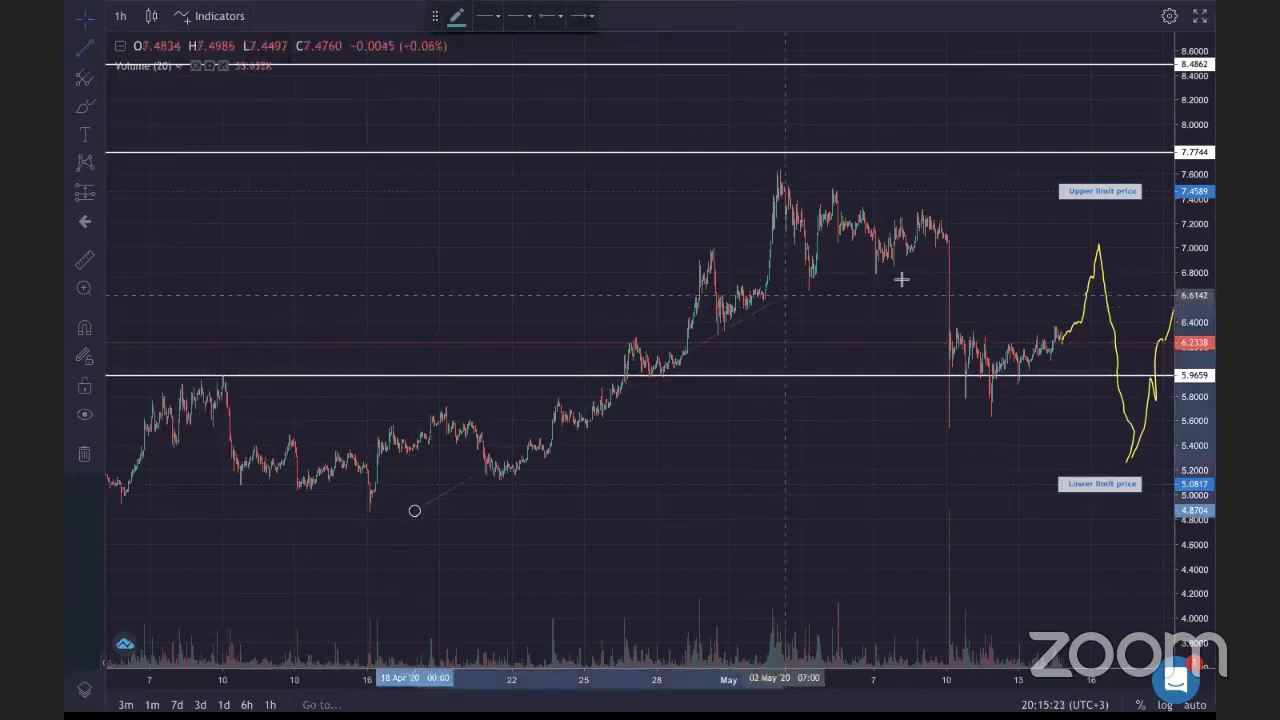
left_click(961, 221)
left_click_drag(411, 523, 395, 546)
left_click_drag(968, 223, 933, 215)
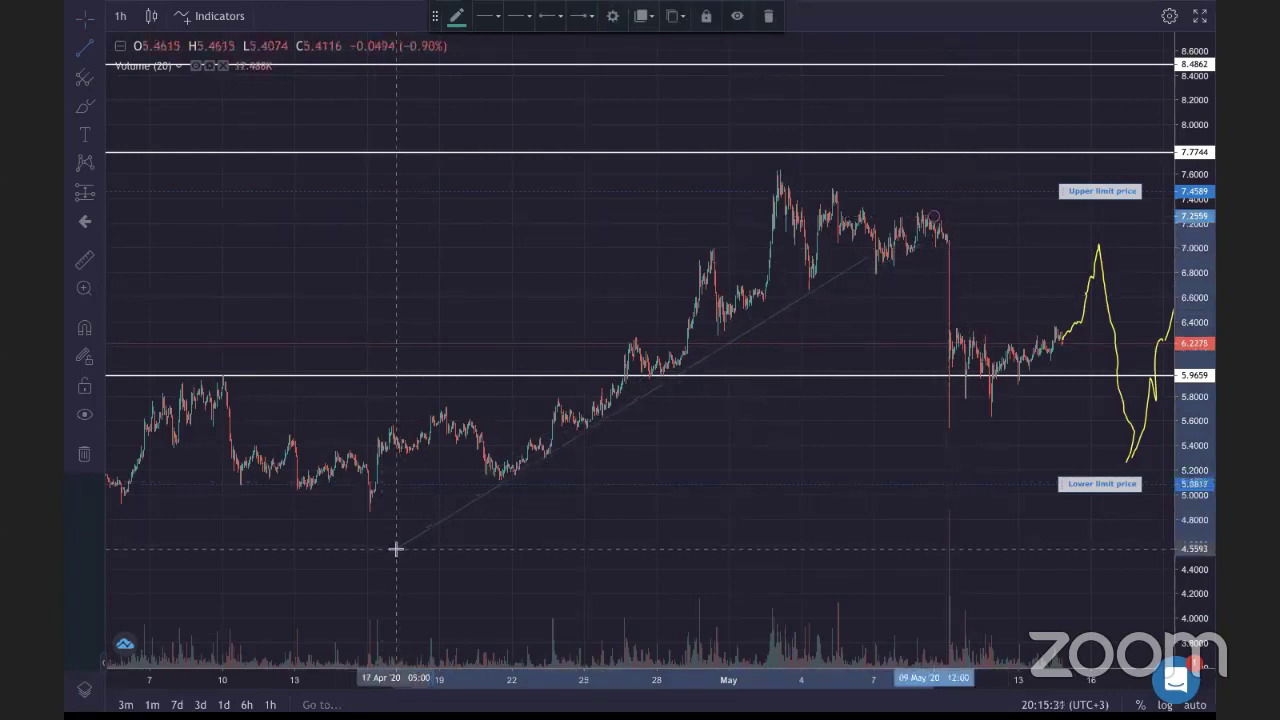
left_click(632, 503)
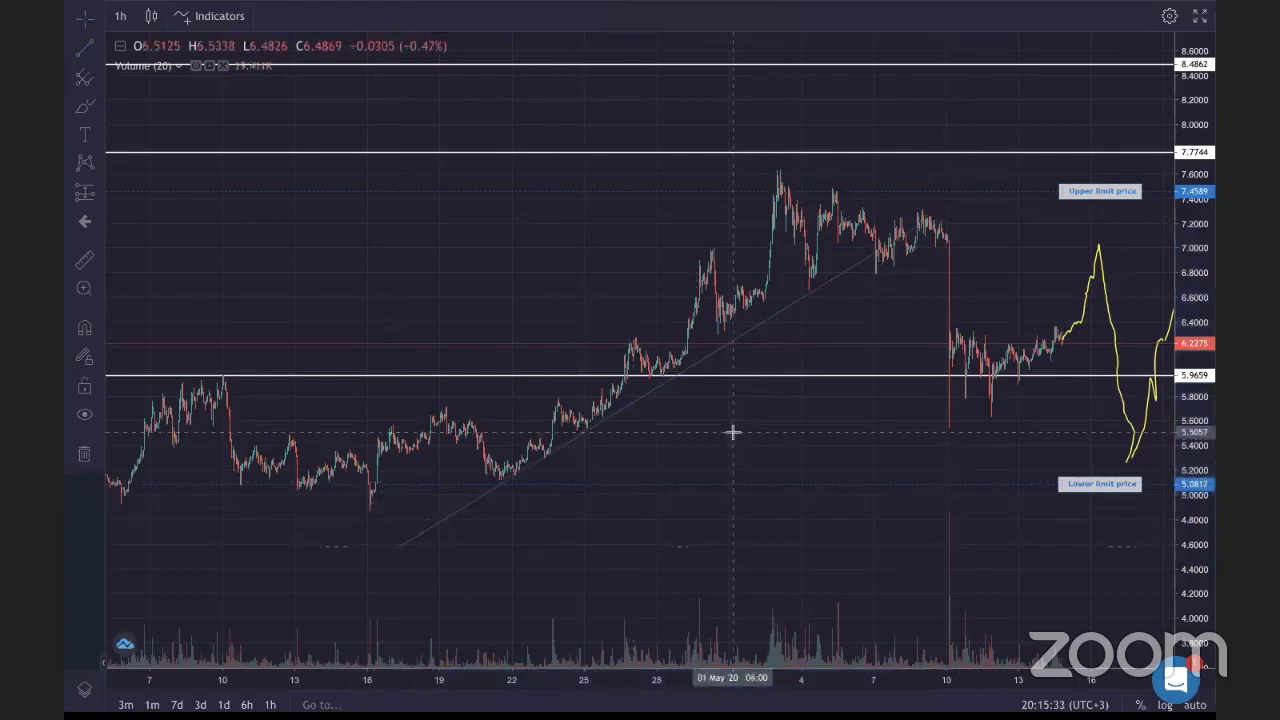
scroll(722, 438, "down", 1)
scroll(722, 438, "down", 3)
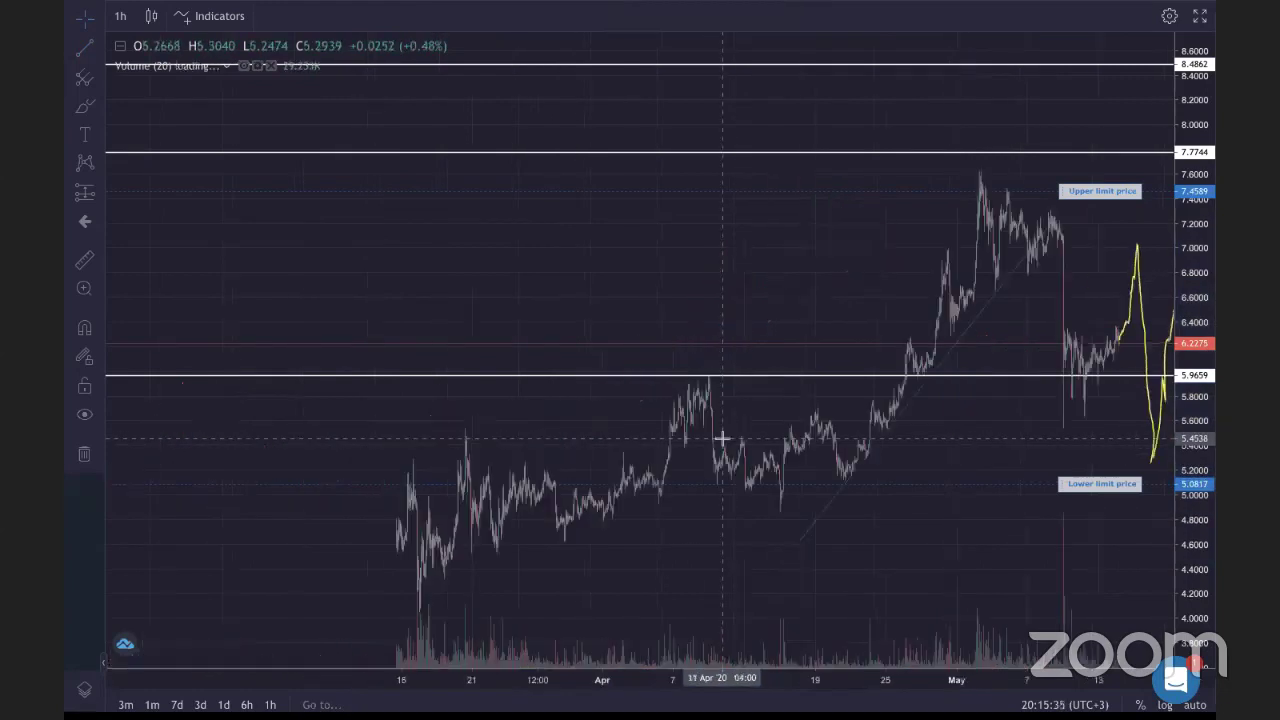
scroll(782, 300, "down", 1)
left_click_drag(793, 245, 795, 188)
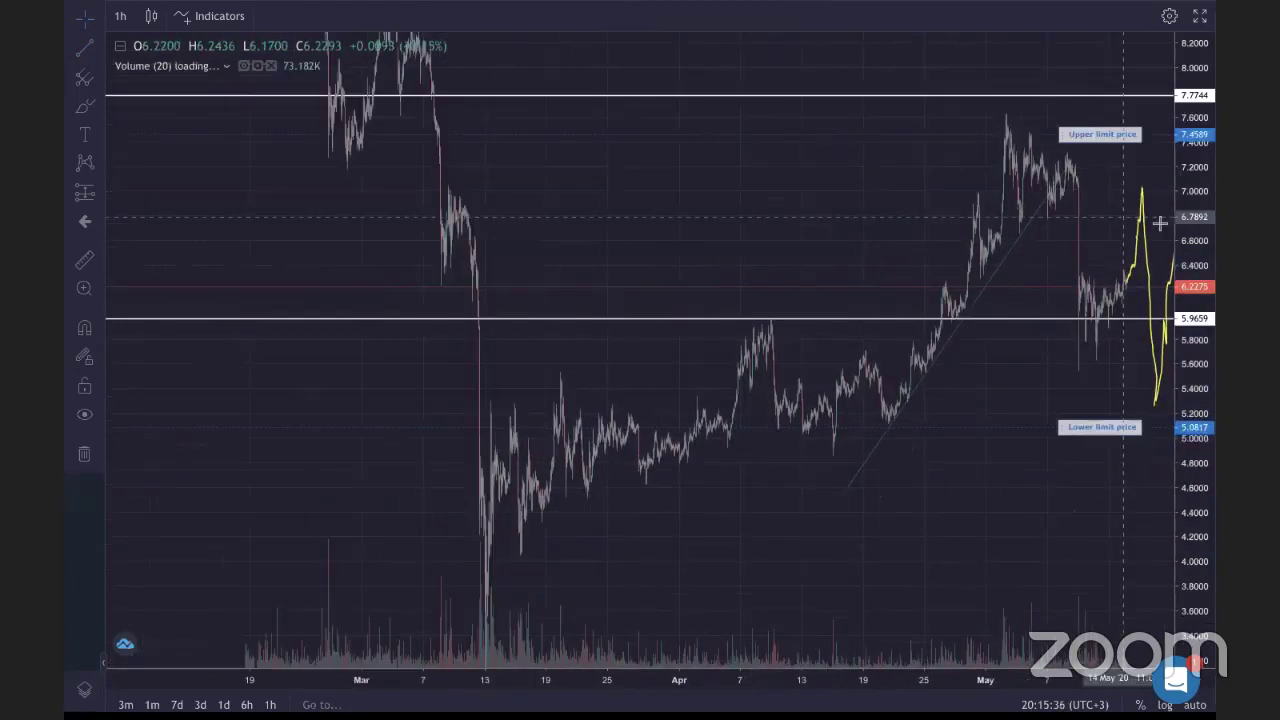
left_click_drag(1194, 228, 1194, 346)
left_click_drag(1086, 364, 1006, 360)
left_click(80, 50)
left_click(425, 518)
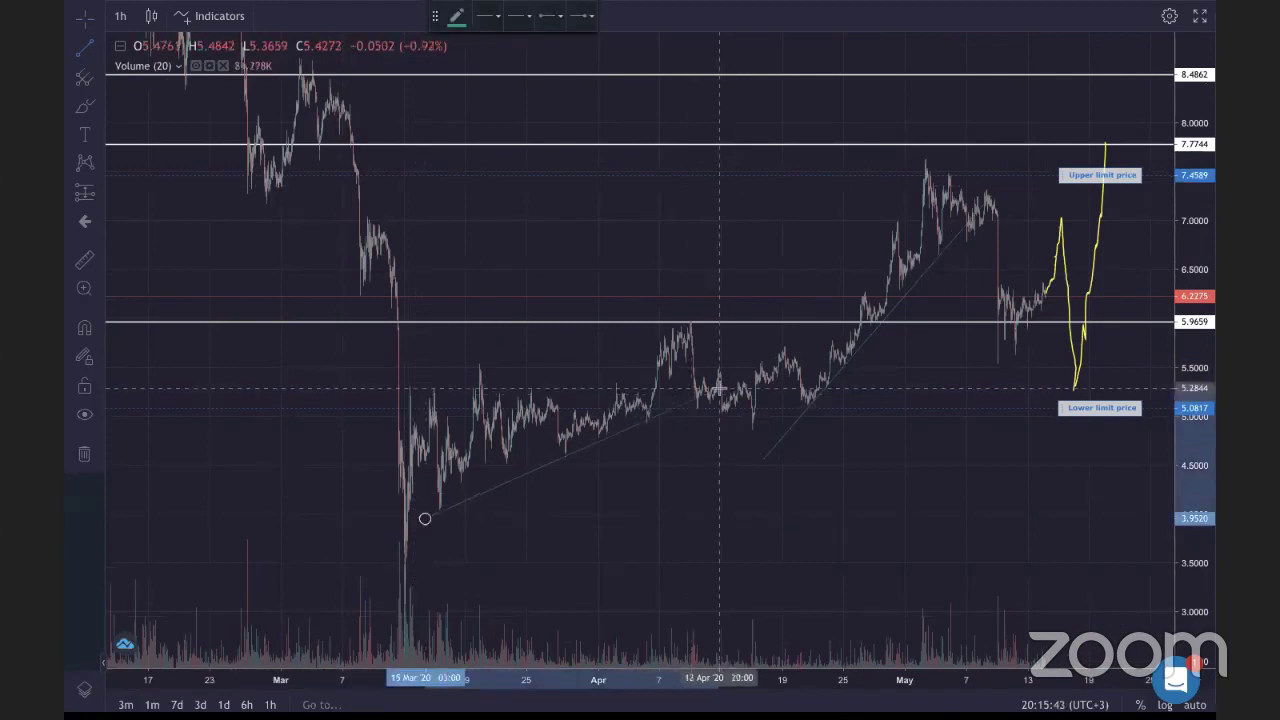
key("Escape")
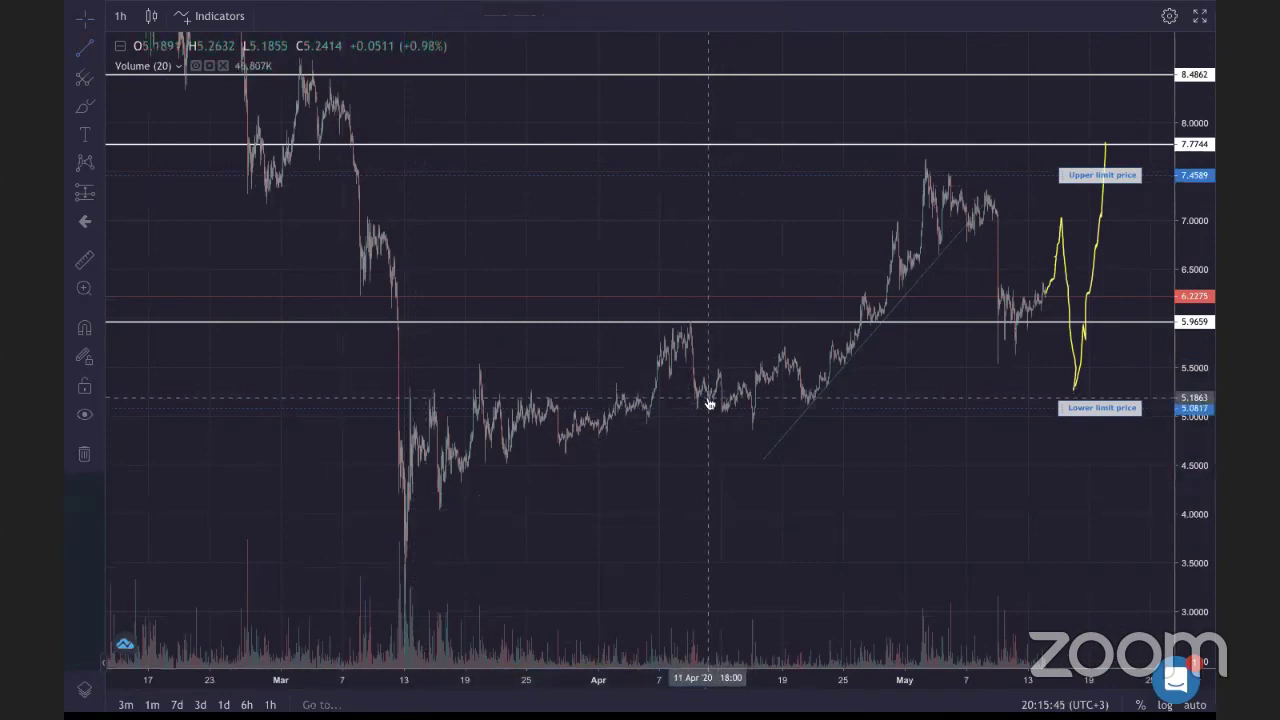
Move the uppermost horizontal line down to about 8.42, across the early March 2020 highs
left_click_drag(623, 187, 473, 241)
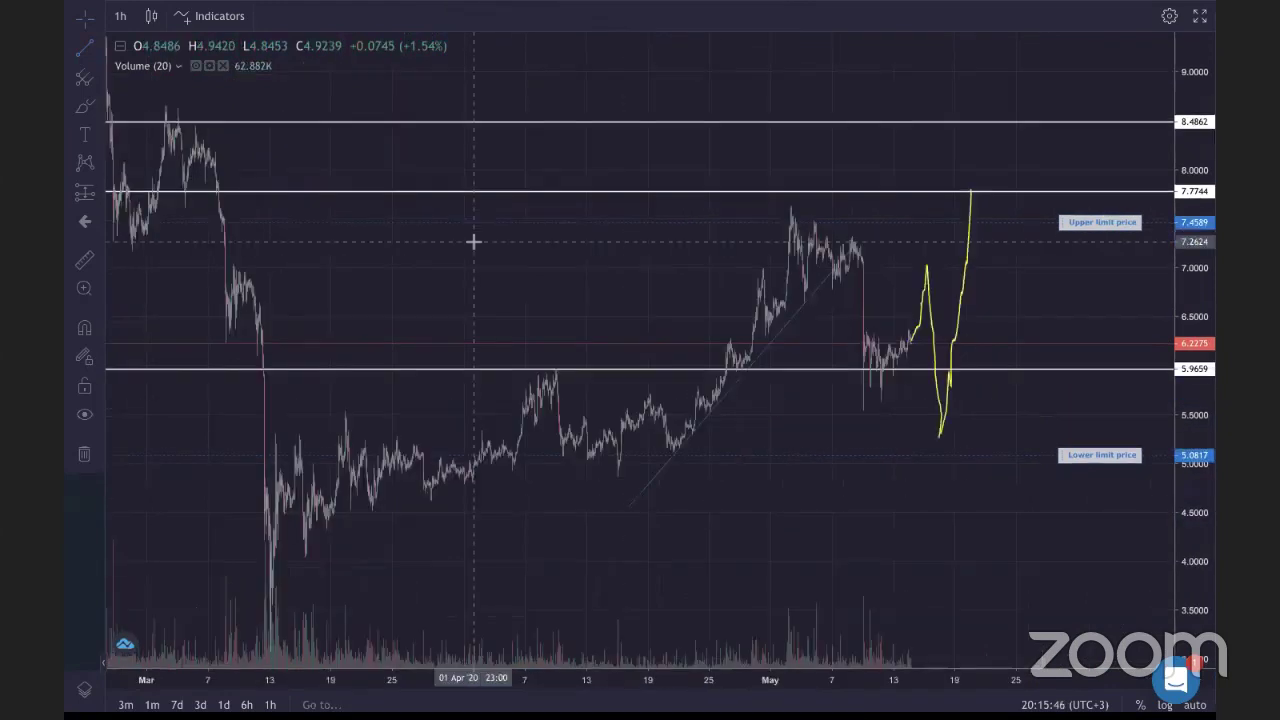
scroll(474, 242, "up", 2)
left_click_drag(470, 287, 837, 297)
scroll(873, 354, "down", 2)
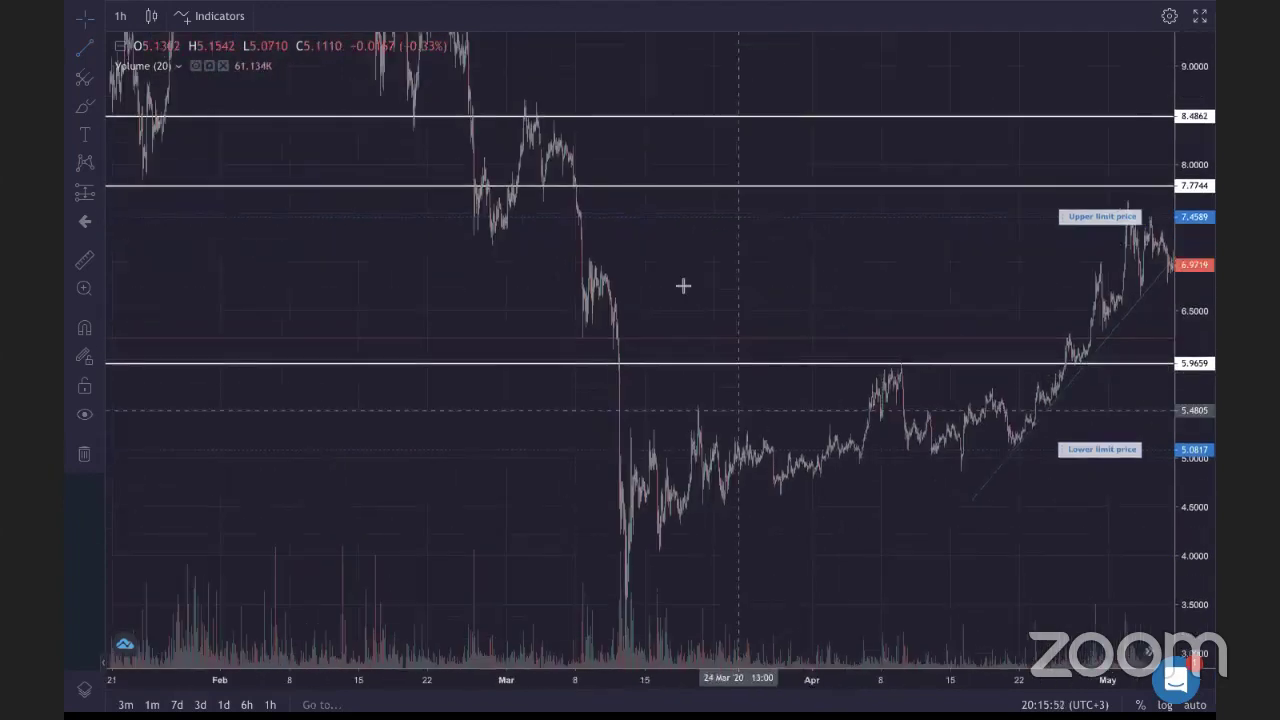
left_click_drag(745, 245, 803, 371)
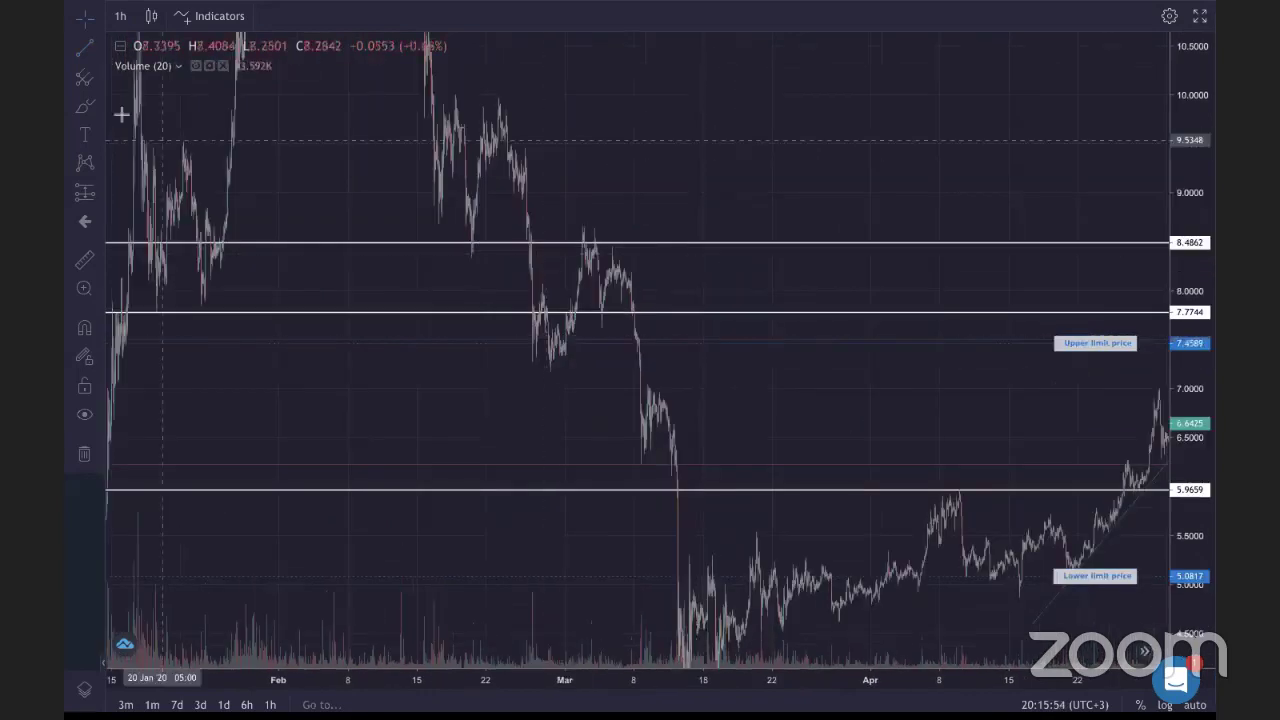
left_click(83, 50)
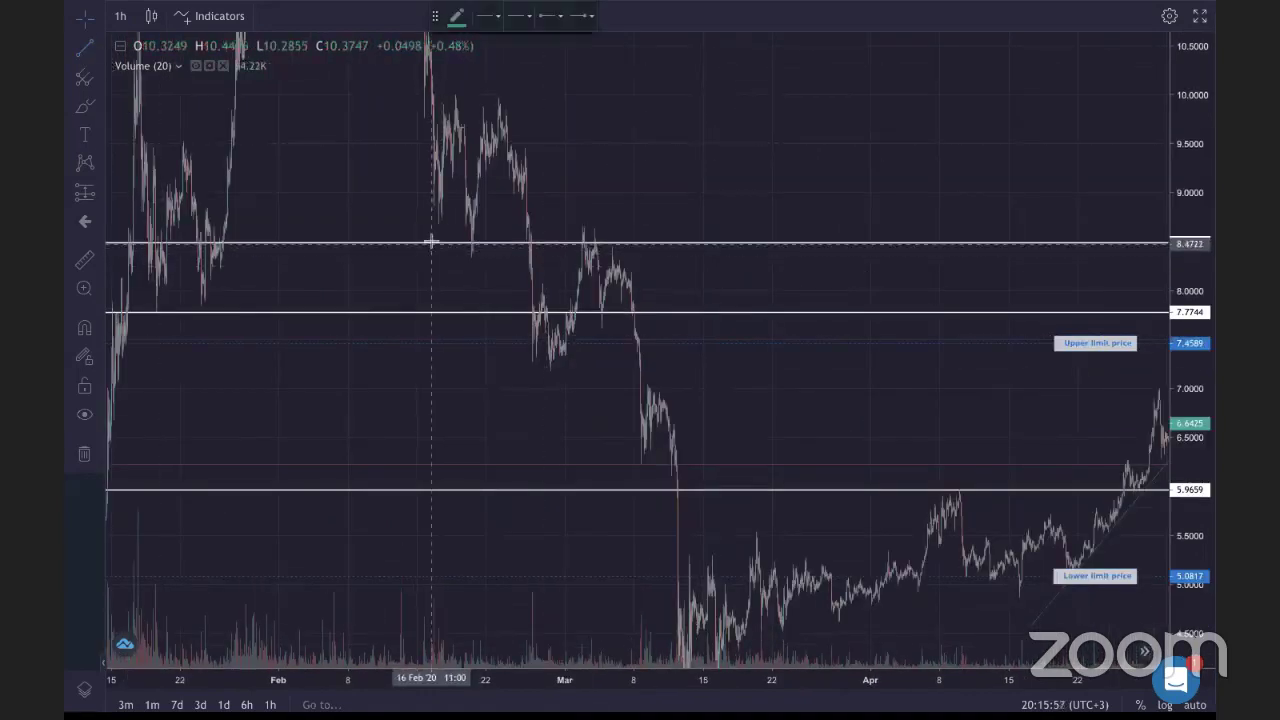
left_click(100, 24)
left_click(82, 22)
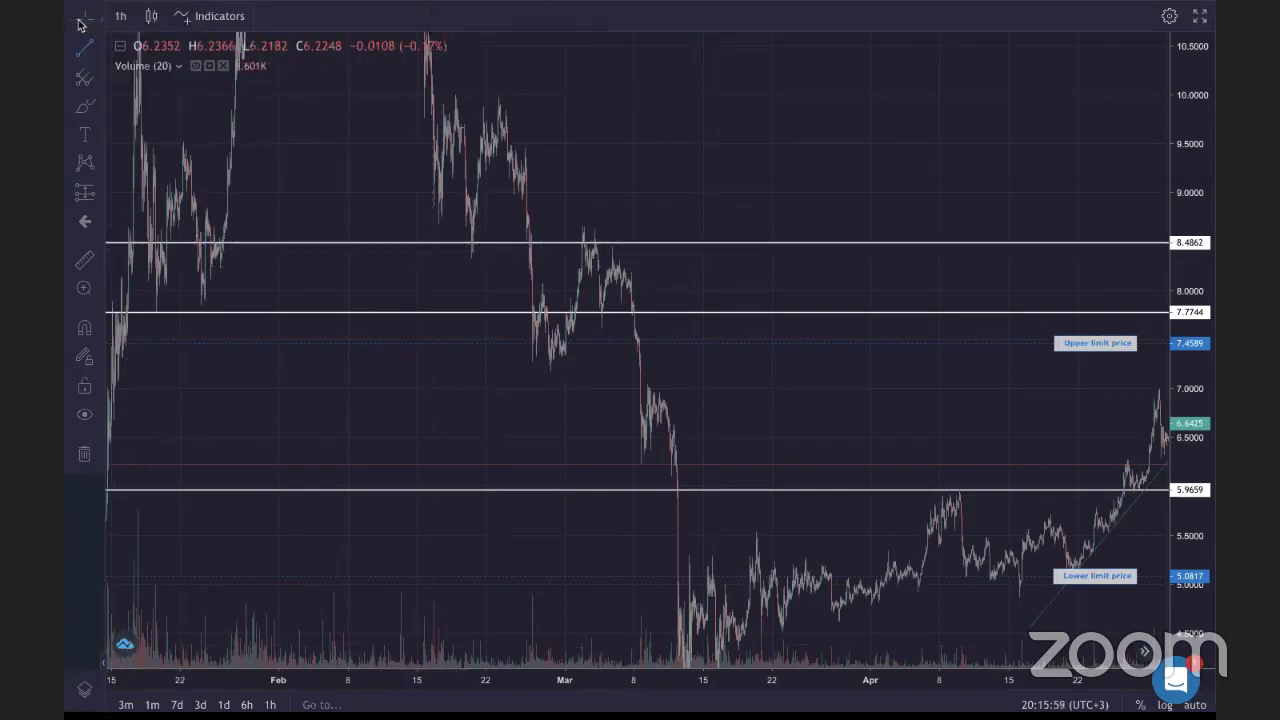
left_click_drag(391, 243, 397, 250)
Examine the late February and early March 2020 price action around the 8.42 and 7.77 horizontal lines
scroll(393, 250, "down", 1)
scroll(455, 158, "up", 5)
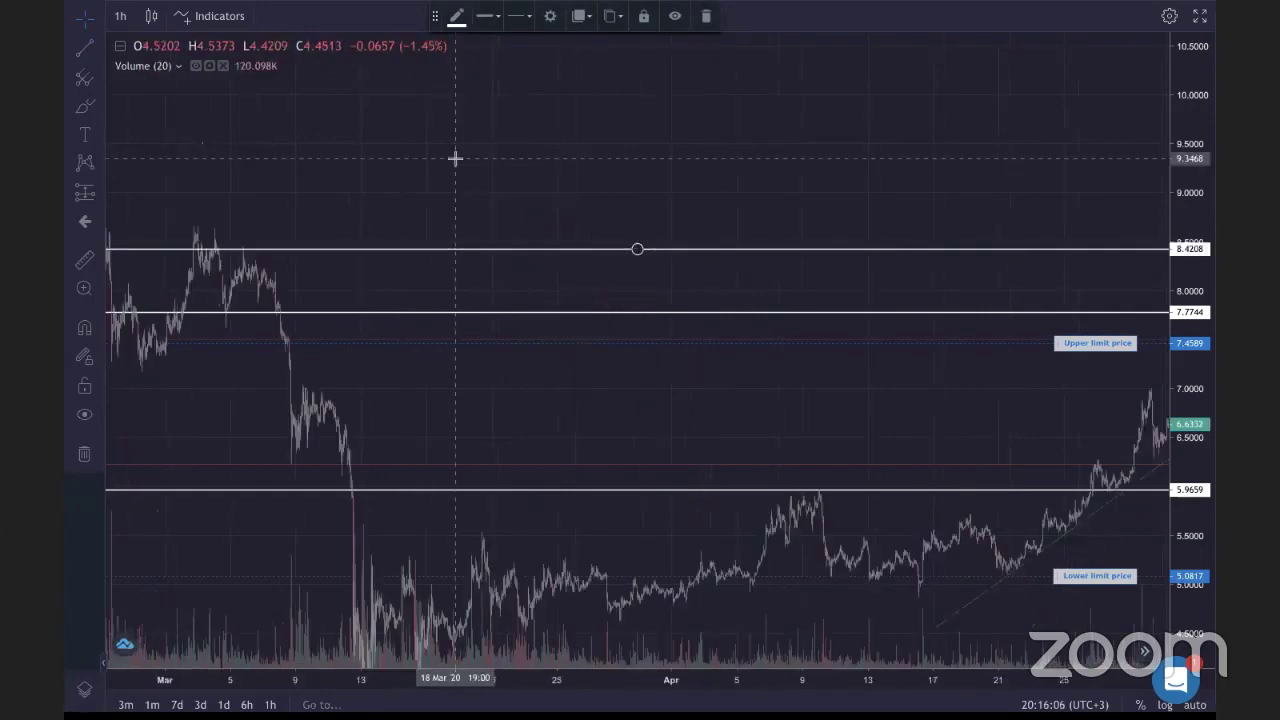
left_click_drag(455, 158, 928, 243)
scroll(760, 219, "up", 3)
left_click_drag(573, 192, 680, 335)
scroll(680, 335, "up", 3)
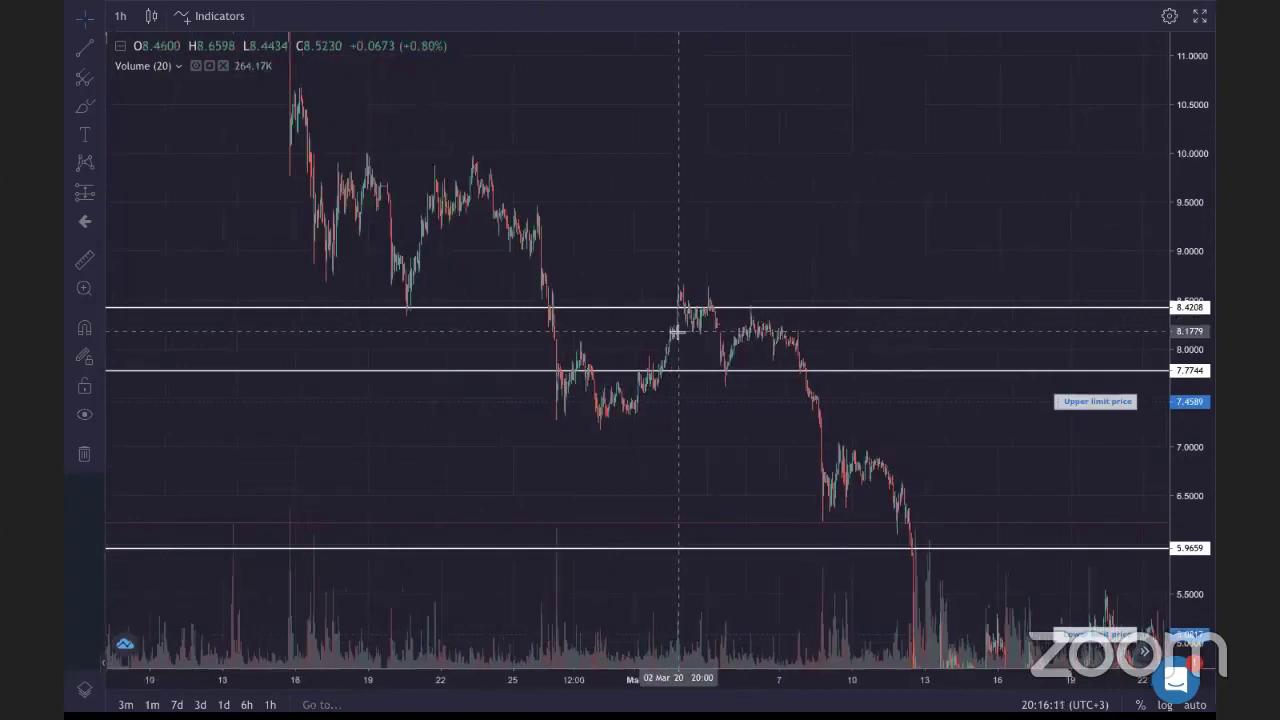
left_click(693, 315)
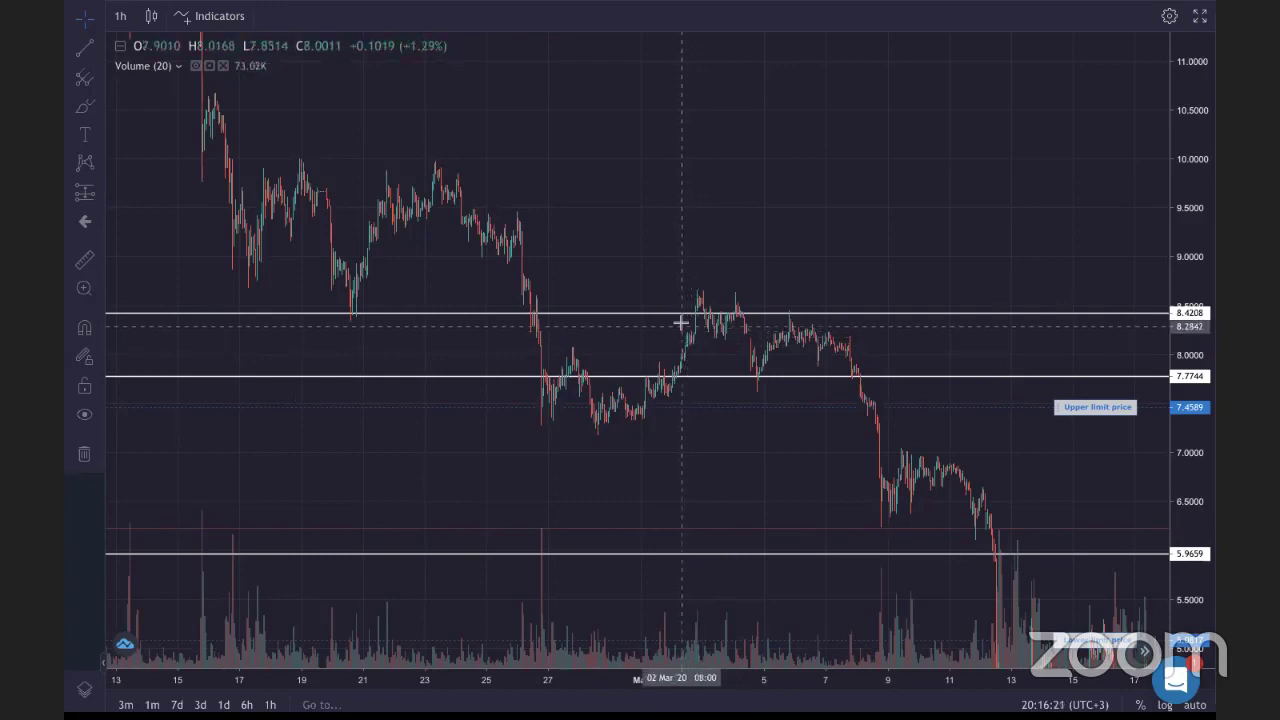
left_click_drag(692, 319, 696, 319)
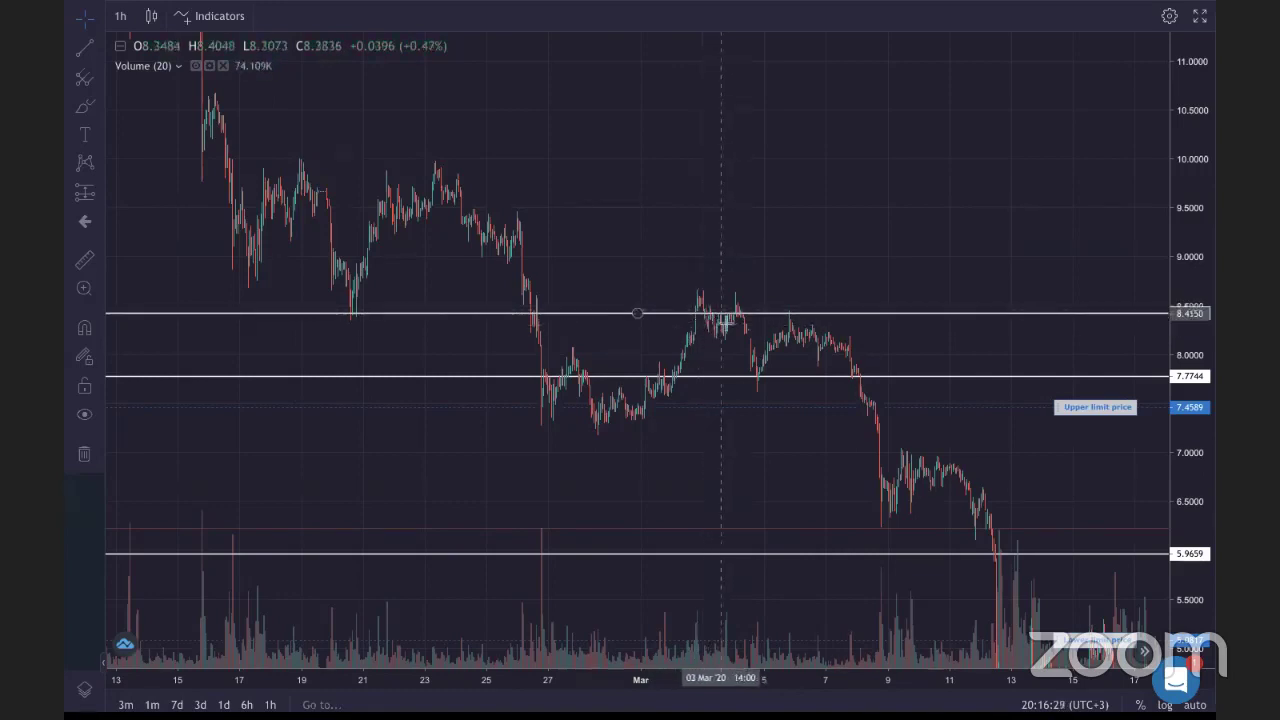
left_click_drag(748, 338, 750, 341)
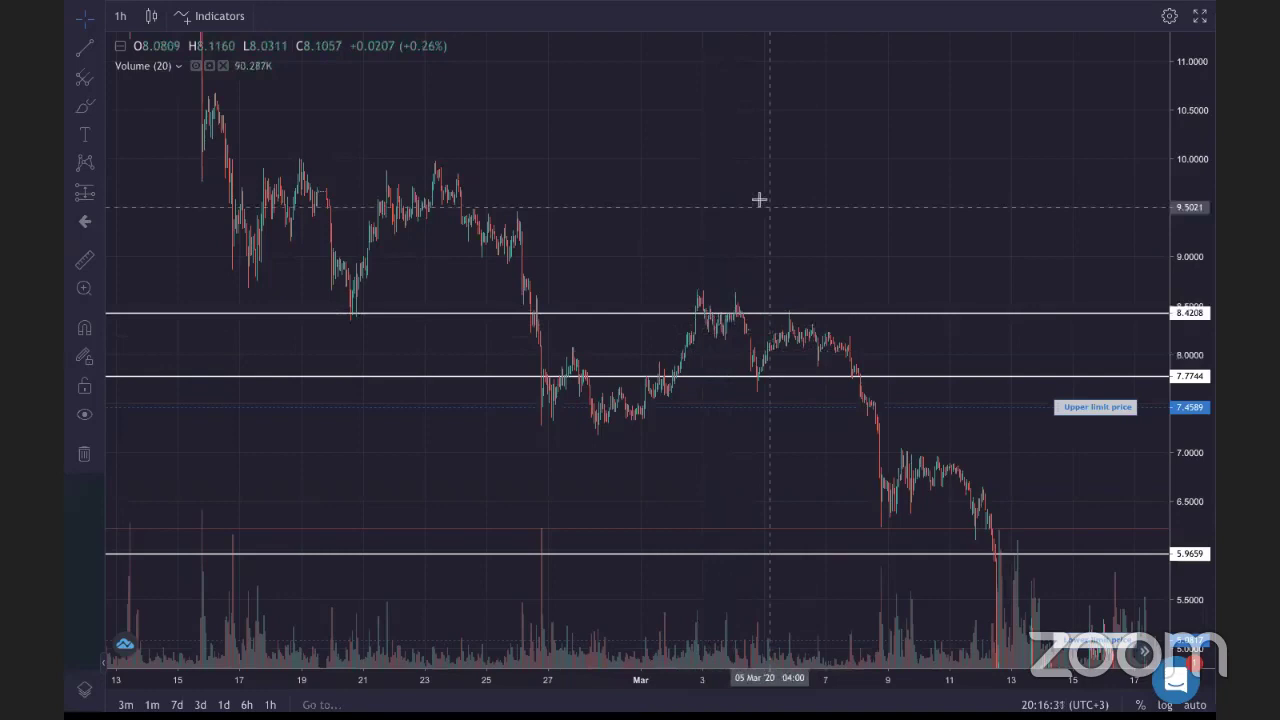
left_click_drag(755, 196, 751, 191)
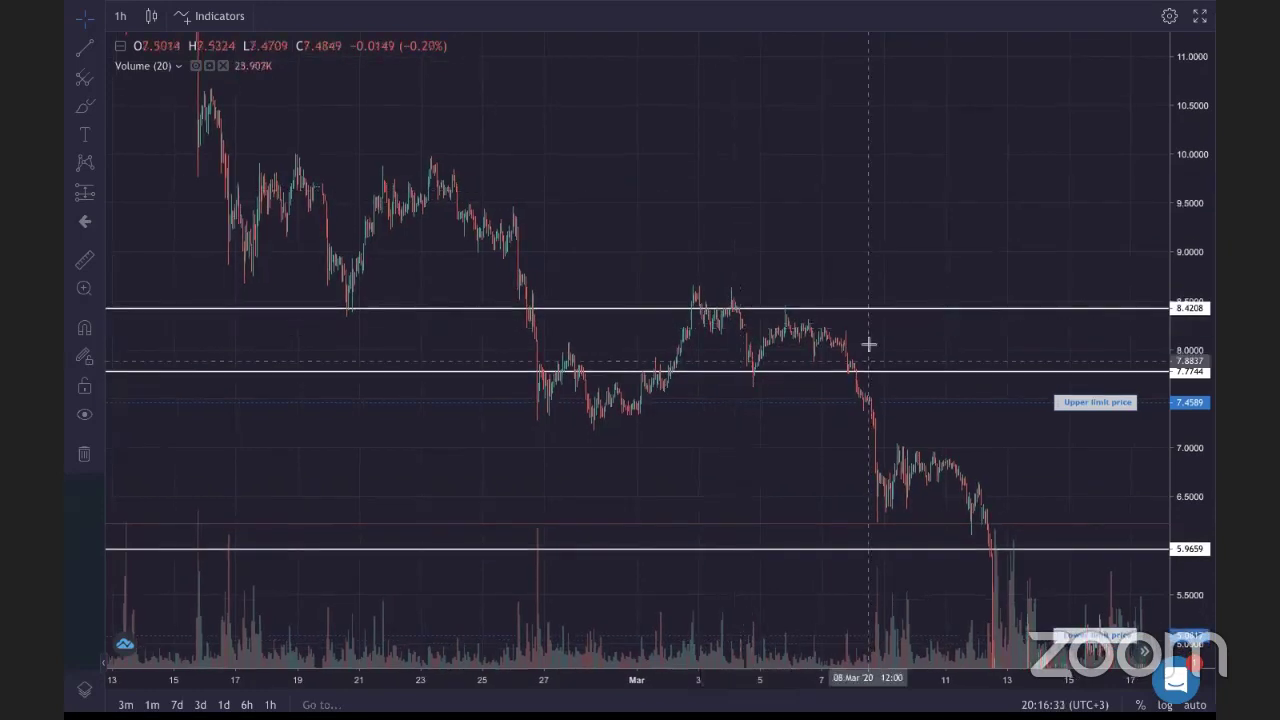
left_click_drag(779, 226, 735, 210)
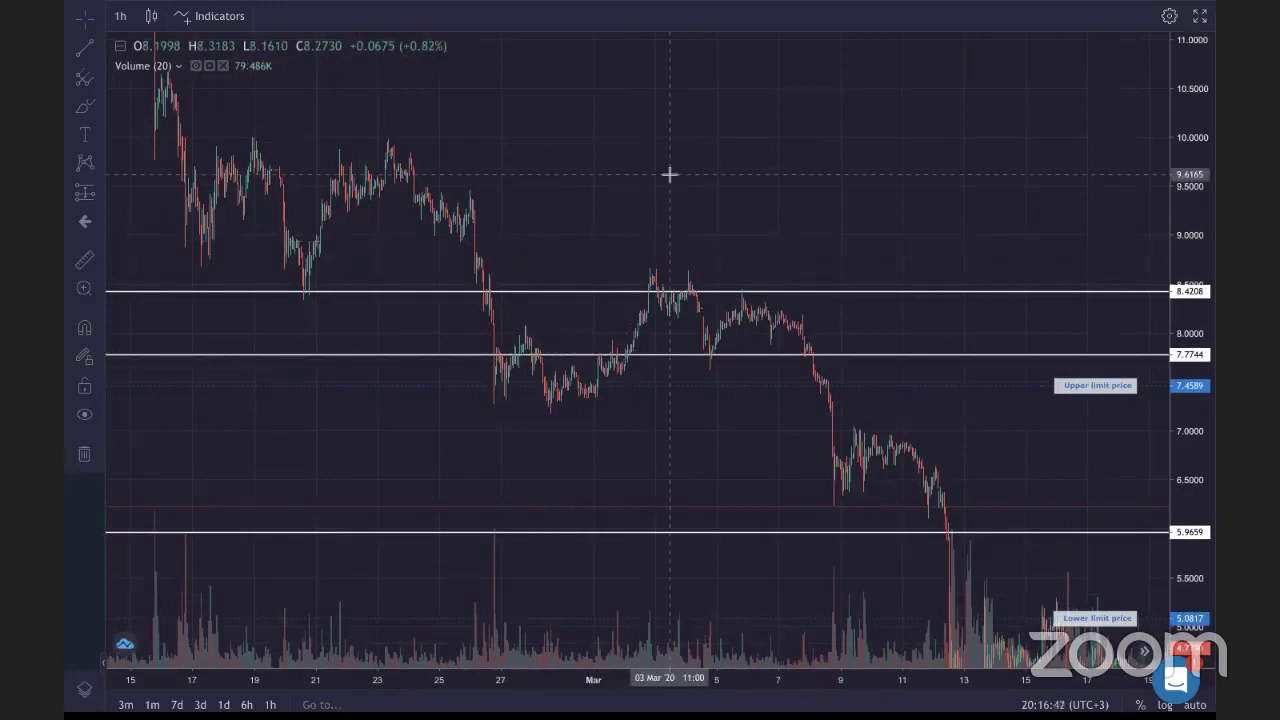
left_click_drag(663, 177, 629, 170)
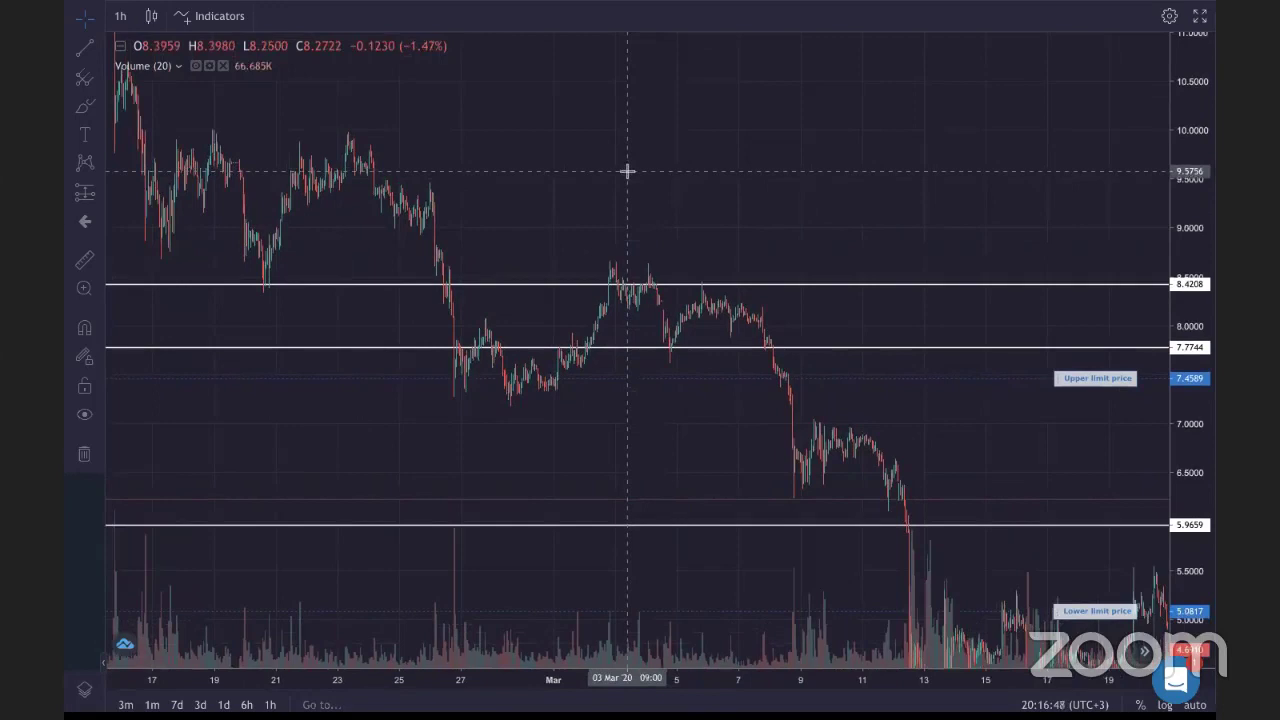
left_click_drag(631, 181, 591, 185)
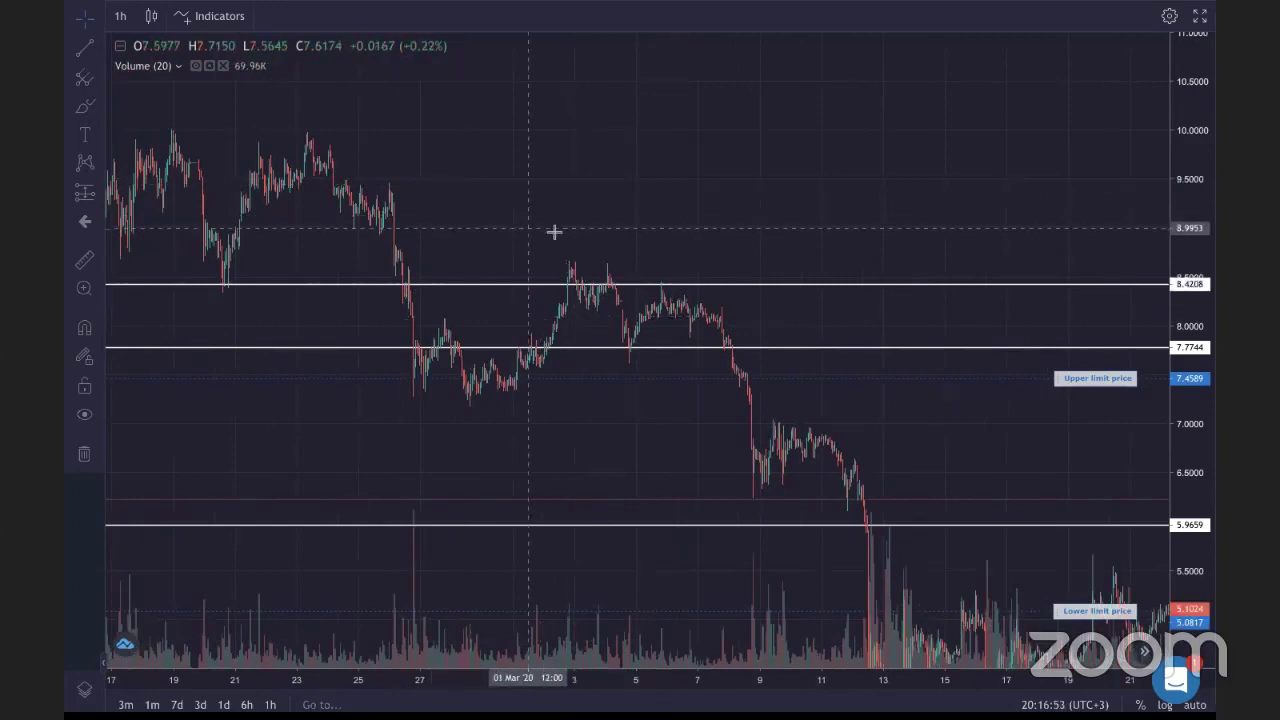
Inspect the enlarged early March candles between the two upper horizontal lines and the decline that follows them
left_click_drag(529, 228, 637, 214)
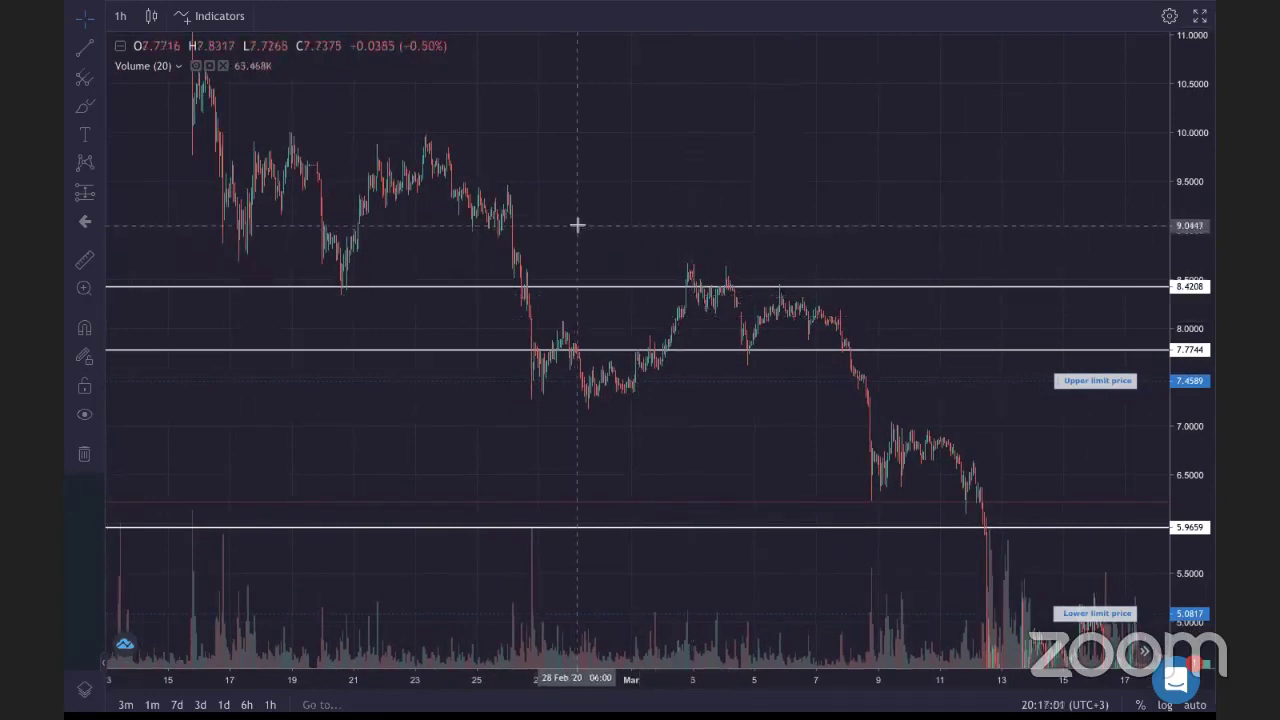
scroll(579, 224, "up", 1)
scroll(581, 224, "up", 1)
left_click_drag(581, 224, 786, 233)
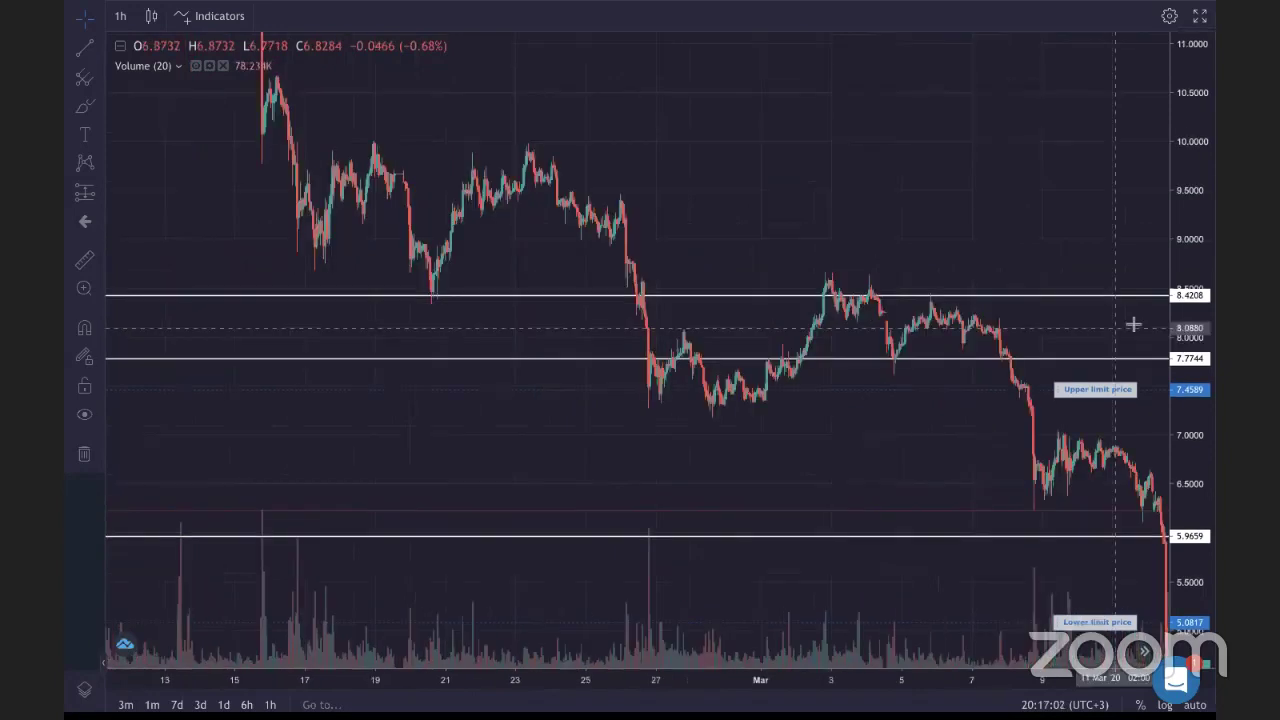
left_click_drag(1190, 300, 1190, 268)
left_click_drag(977, 202, 686, 309)
left_click_drag(717, 219, 720, 233)
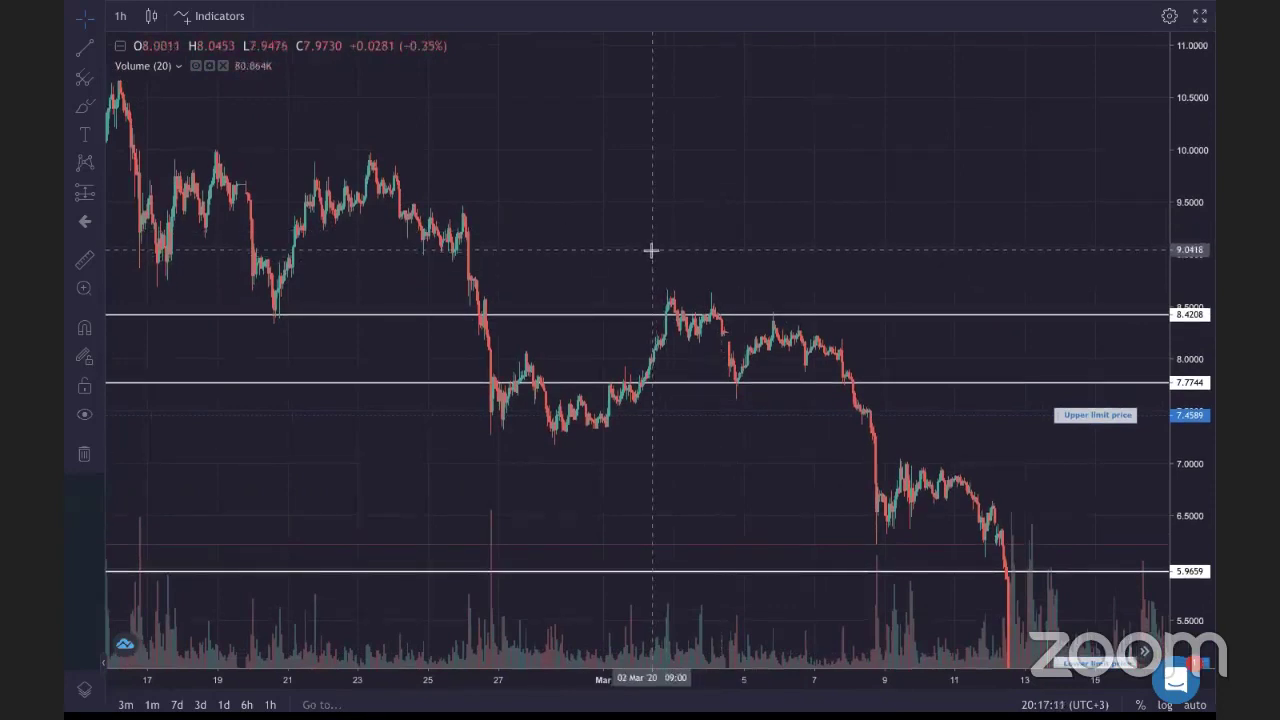
left_click_drag(616, 231, 600, 222)
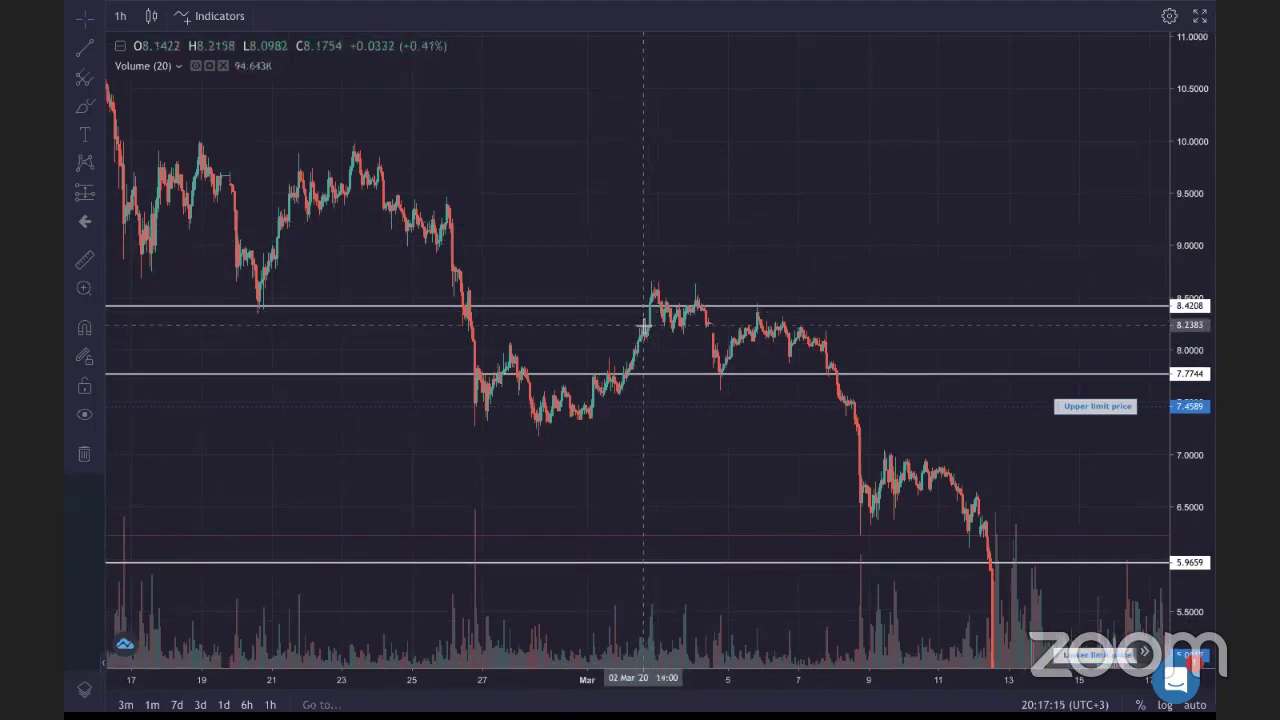
left_click(730, 373)
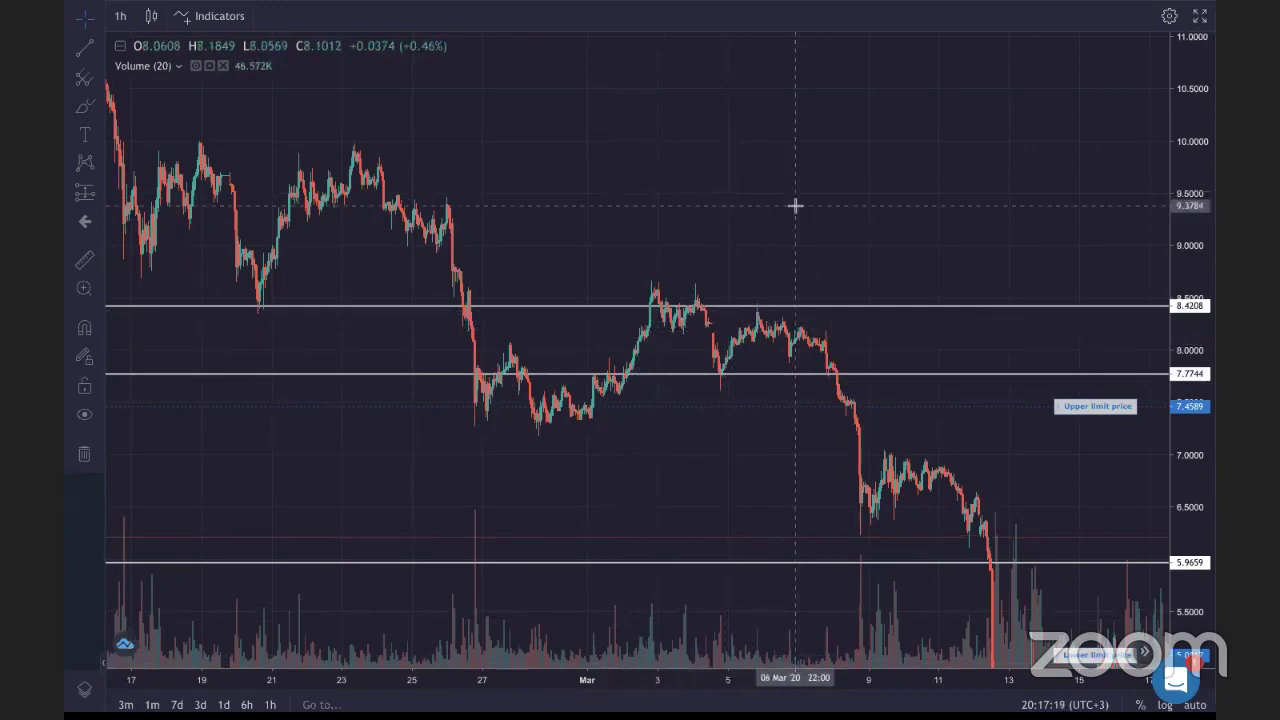
left_click_drag(794, 206, 755, 189)
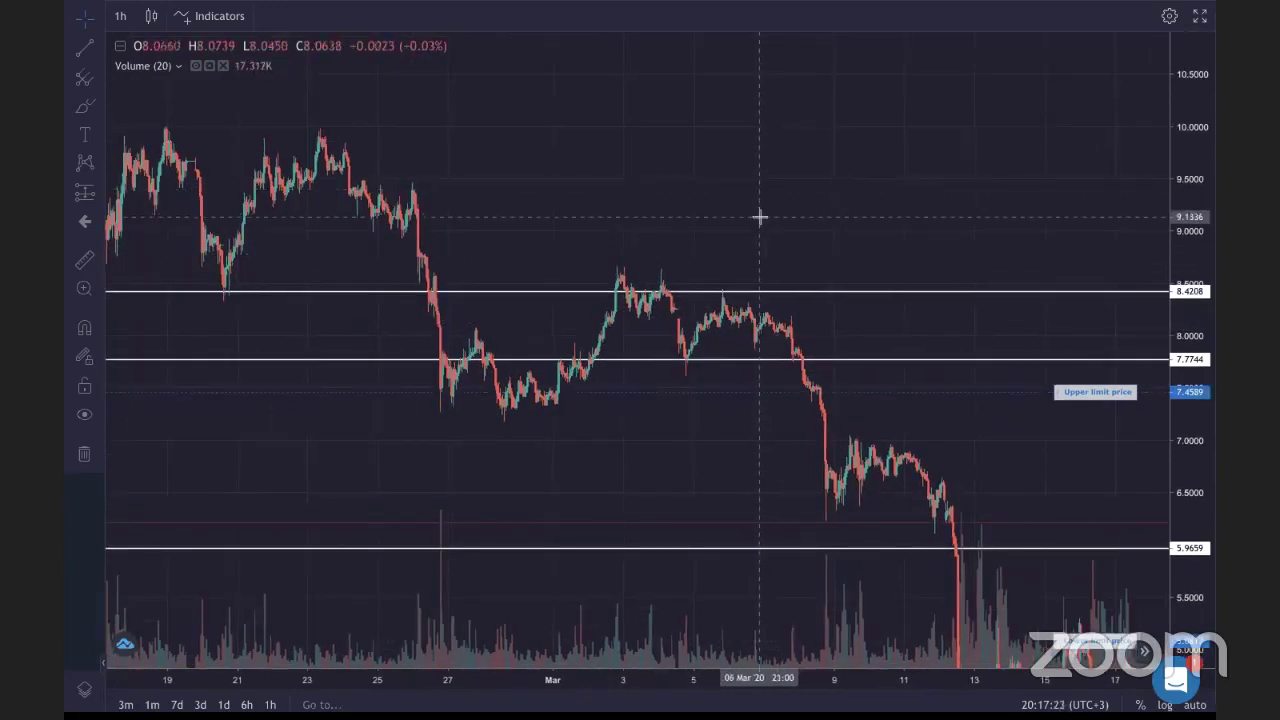
Brush a rising, a flat and a falling example line above the prices, plus a zigzag down the falling one to about 6.5
scroll(760, 217, "down", 3)
left_click_drag(688, 179, 269, 120)
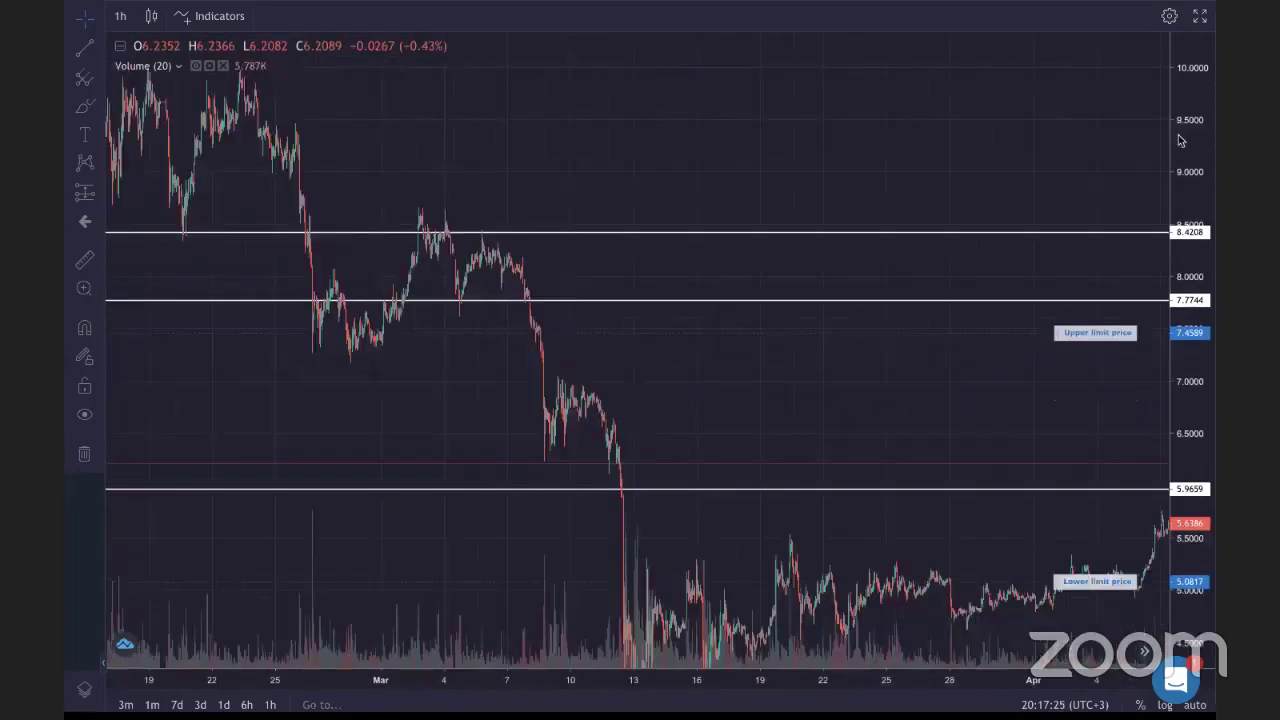
left_click_drag(1180, 140, 1180, 185)
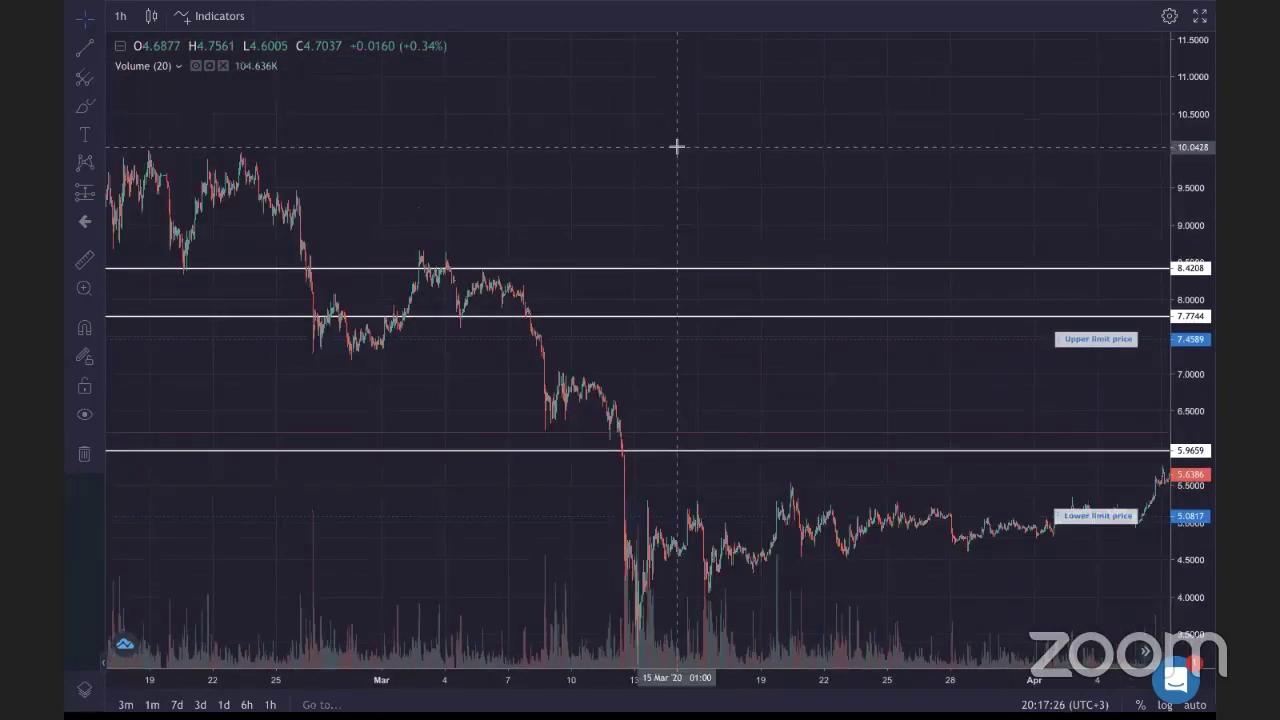
left_click_drag(334, 172, 490, 205)
left_click(85, 108)
left_click_drag(487, 241, 820, 70)
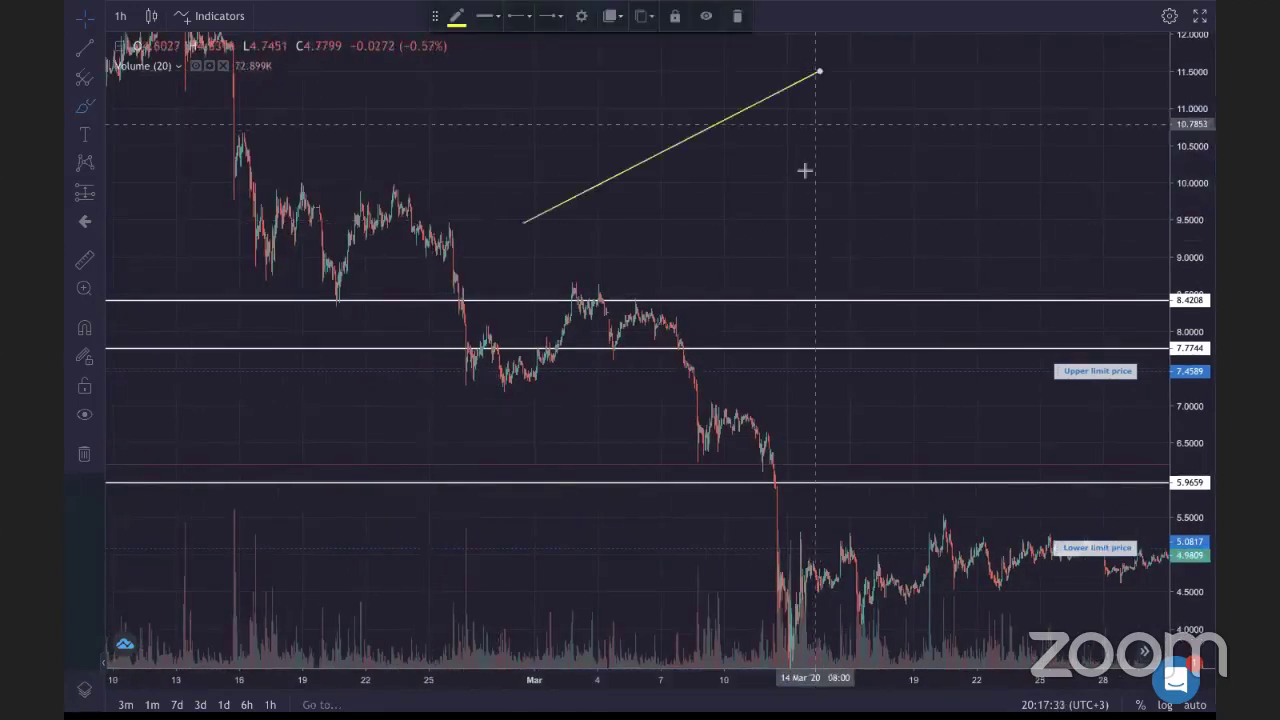
left_click_drag(751, 180, 966, 186)
left_click_drag(790, 228, 975, 341)
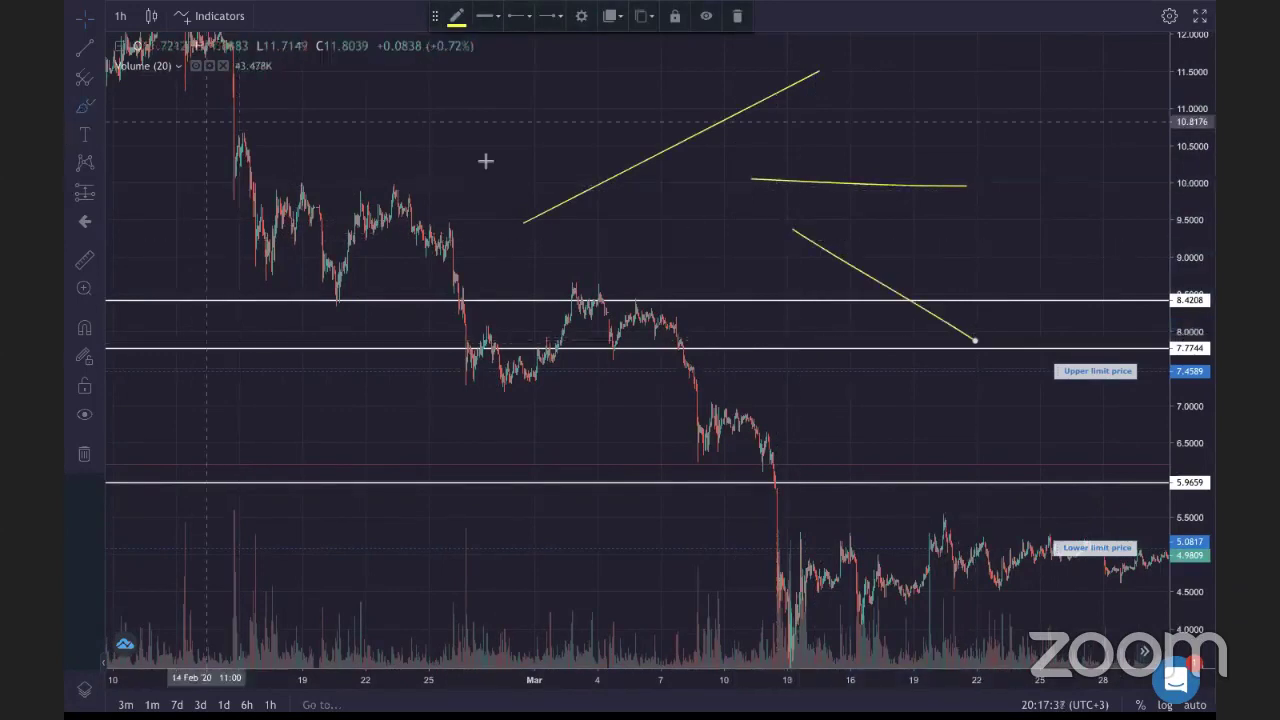
left_click(83, 108)
mouse_move(818, 248)
left_mouse_down()
mouse_move(840, 242)
mouse_move(928, 277)
mouse_move(980, 344)
mouse_move(963, 362)
mouse_move(1037, 374)
mouse_move(1073, 405)
mouse_move(1118, 395)
mouse_move(1097, 443)
left_mouse_up()
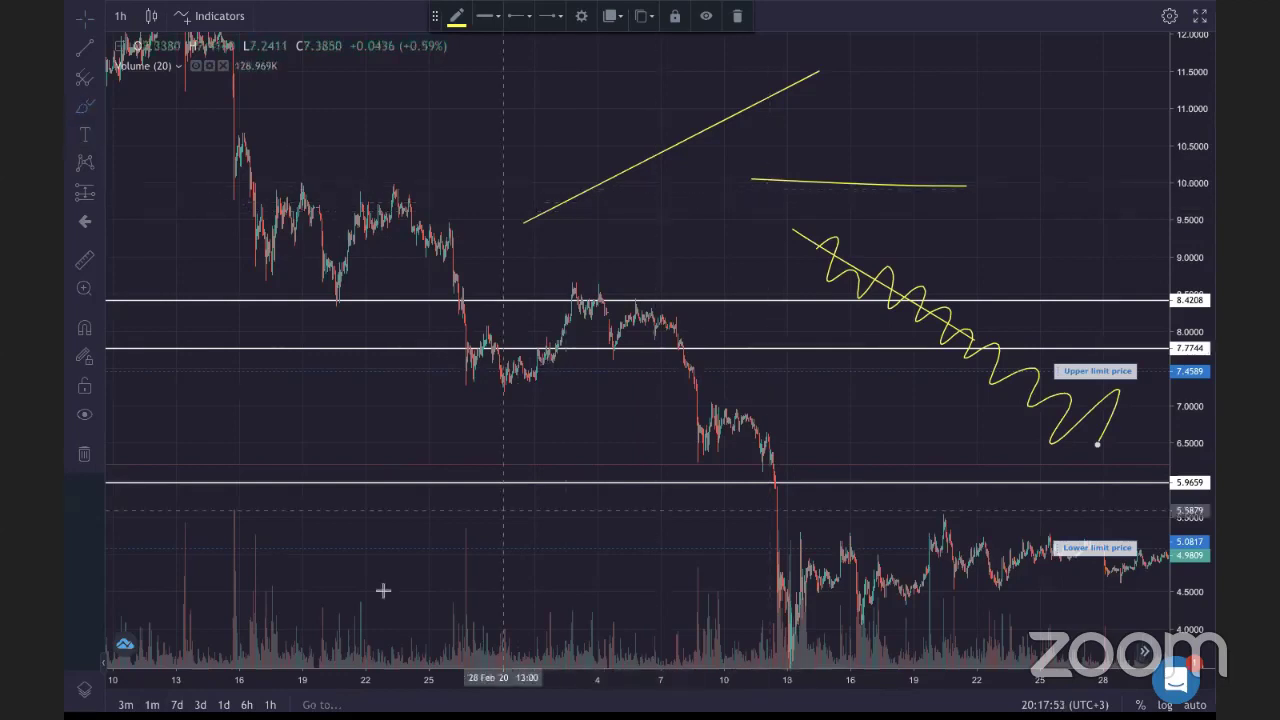
Brush a staircase uptrend: flat near 6.6, rising to about 8.6, flat again, and rising to about 11.1
left_click_drag(148, 432, 359, 435)
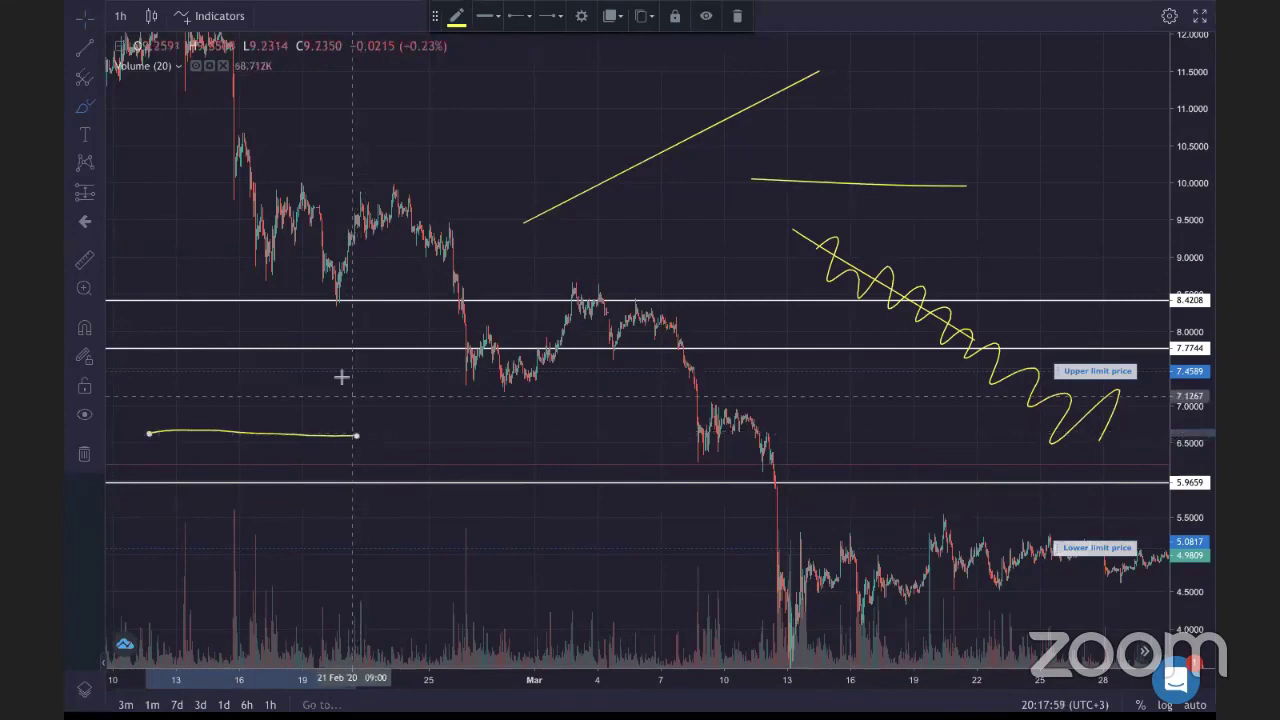
left_click_drag(363, 429, 522, 286)
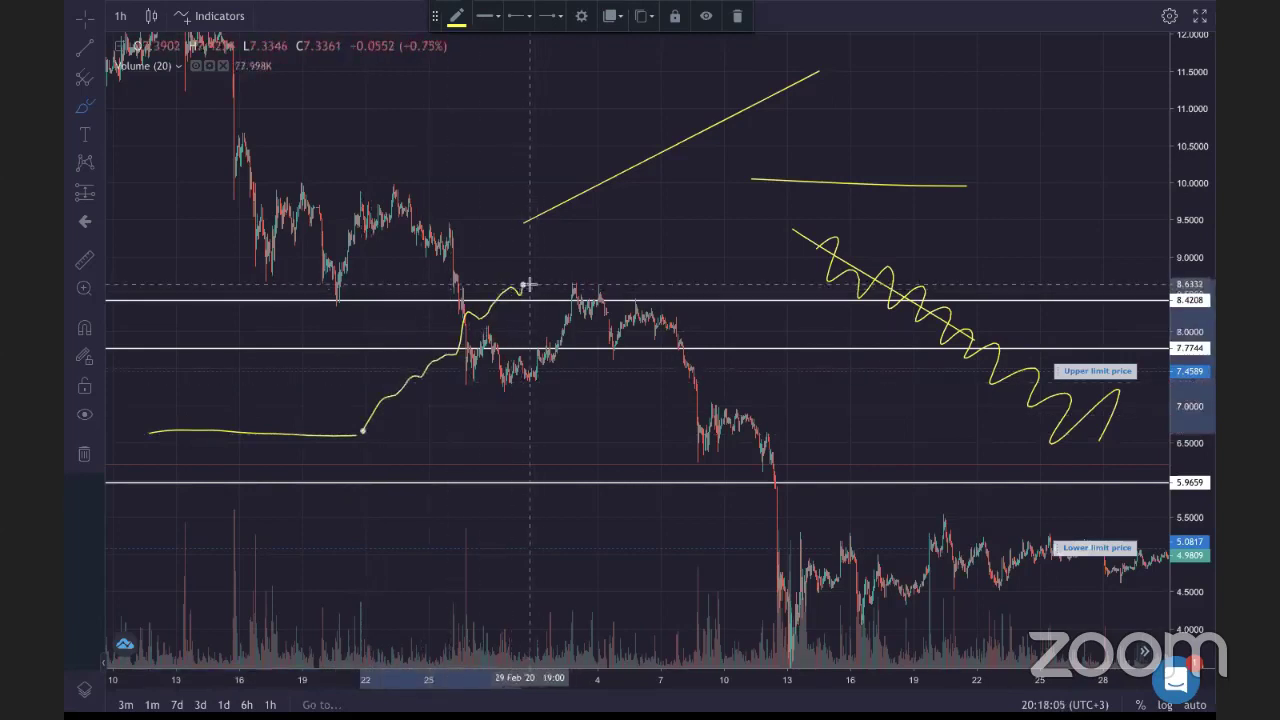
left_click_drag(533, 285, 673, 284)
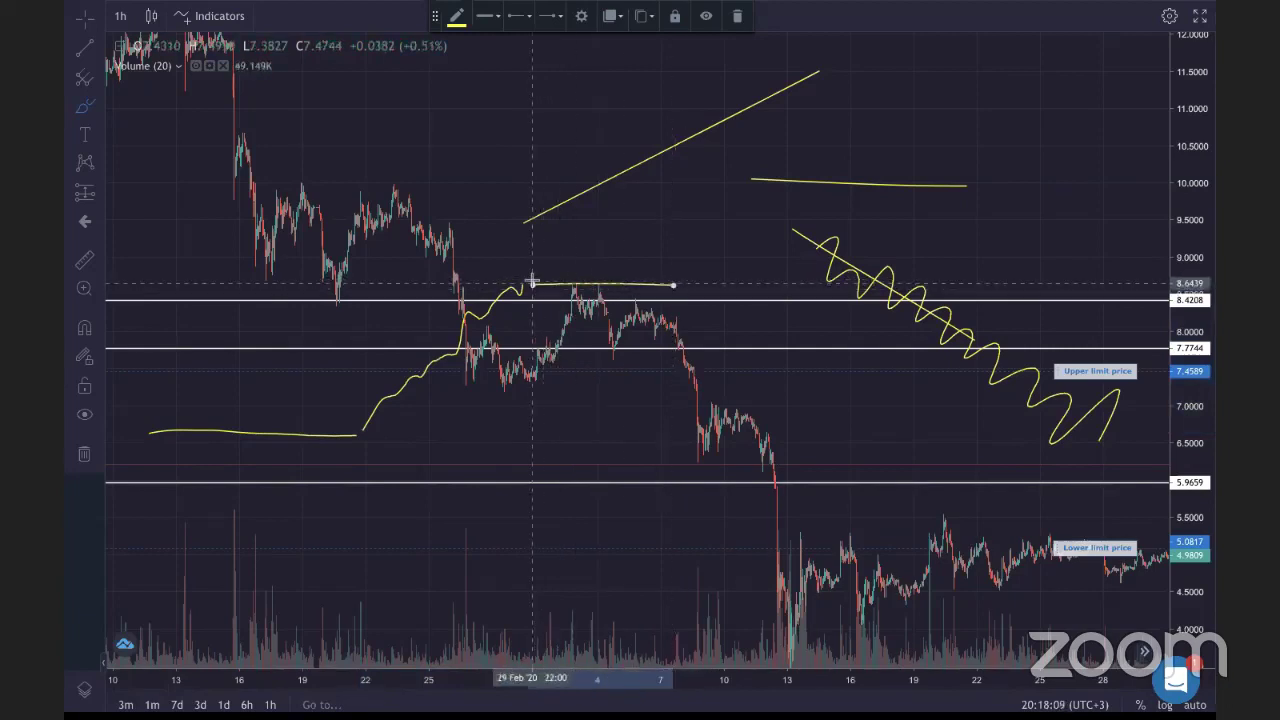
left_click_drag(679, 278, 831, 98)
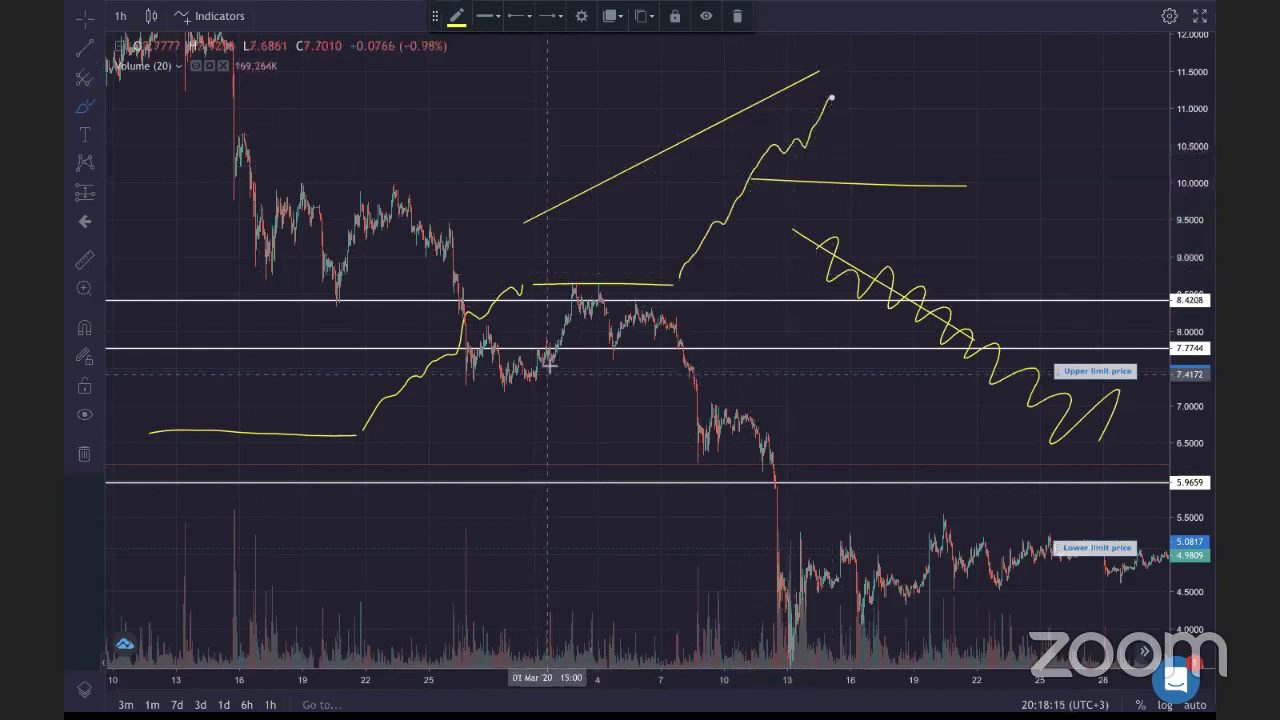
Brush a second path from a base near 4.9 up to a plateau near 7.2 and back down, and scribble a band near 6.7
mouse_move(357, 564)
left_mouse_down()
mouse_move(528, 563)
mouse_move(566, 457)
mouse_move(617, 401)
mouse_move(662, 389)
mouse_move(806, 395)
mouse_move(835, 486)
mouse_move(866, 527)
mouse_move(871, 570)
left_mouse_up()
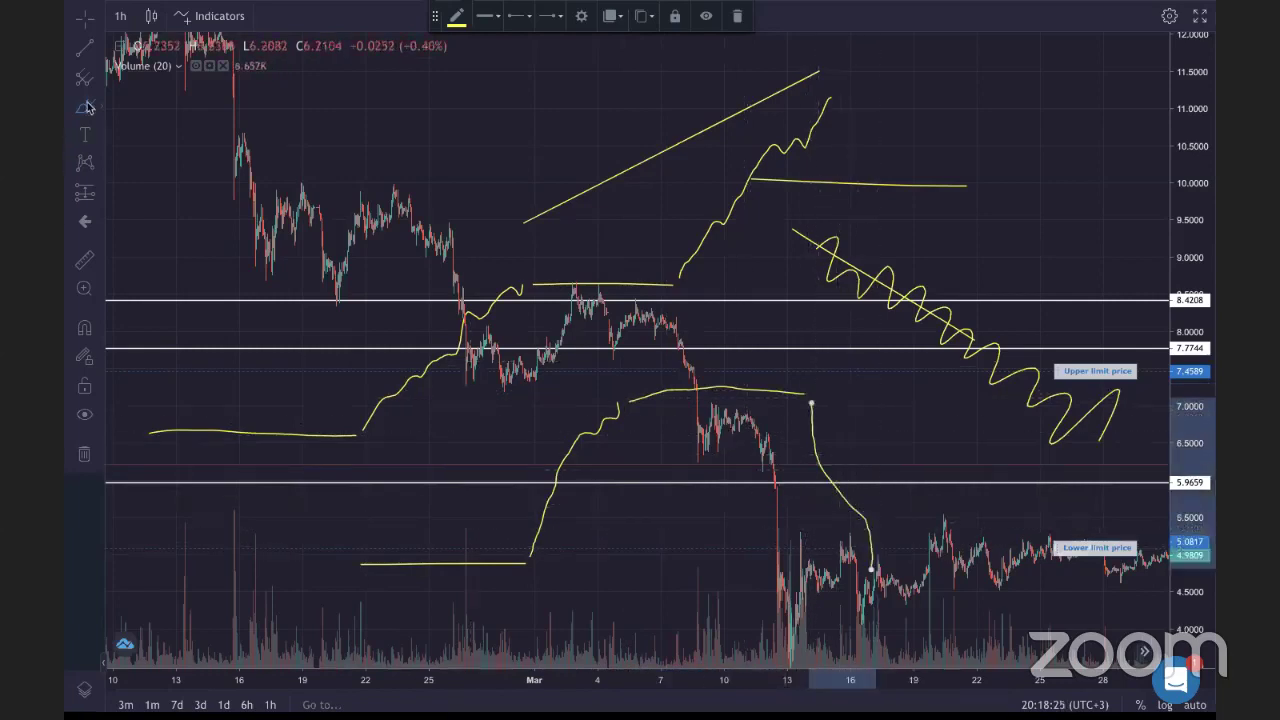
mouse_move(736, 429)
left_mouse_down()
mouse_move(883, 431)
mouse_move(803, 432)
mouse_move(872, 433)
mouse_move(773, 434)
mouse_move(894, 420)
mouse_move(721, 430)
mouse_move(858, 430)
left_mouse_up()
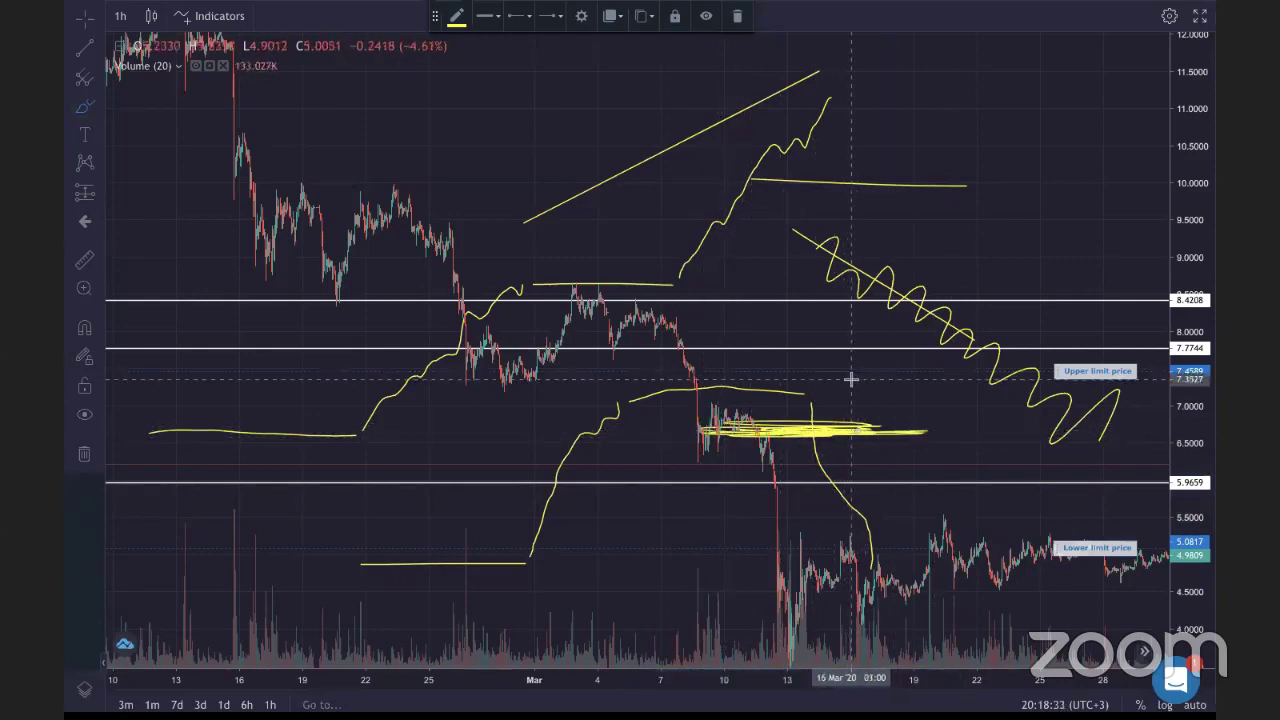
Leave the chart's full-screen view and look through the list of active bots
left_click_drag(932, 386, 831, 385)
key("Delete")
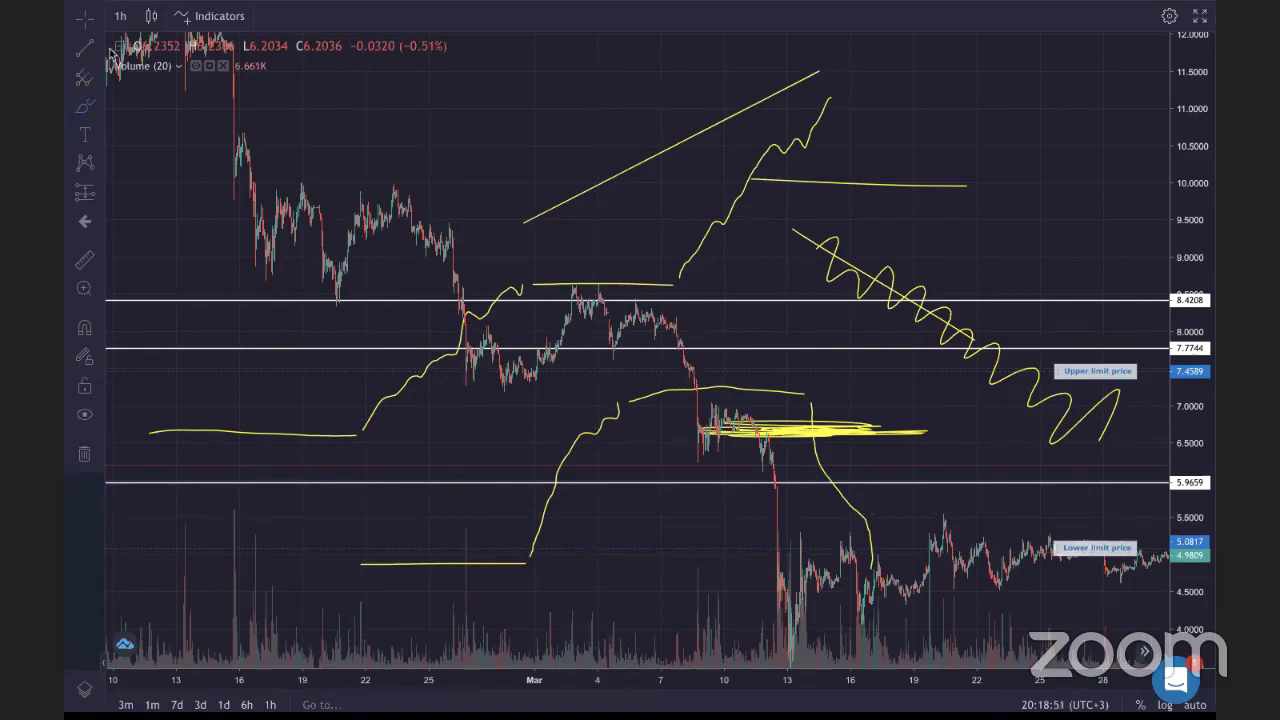
left_click(1196, 17)
scroll(357, 374, "down", 3)
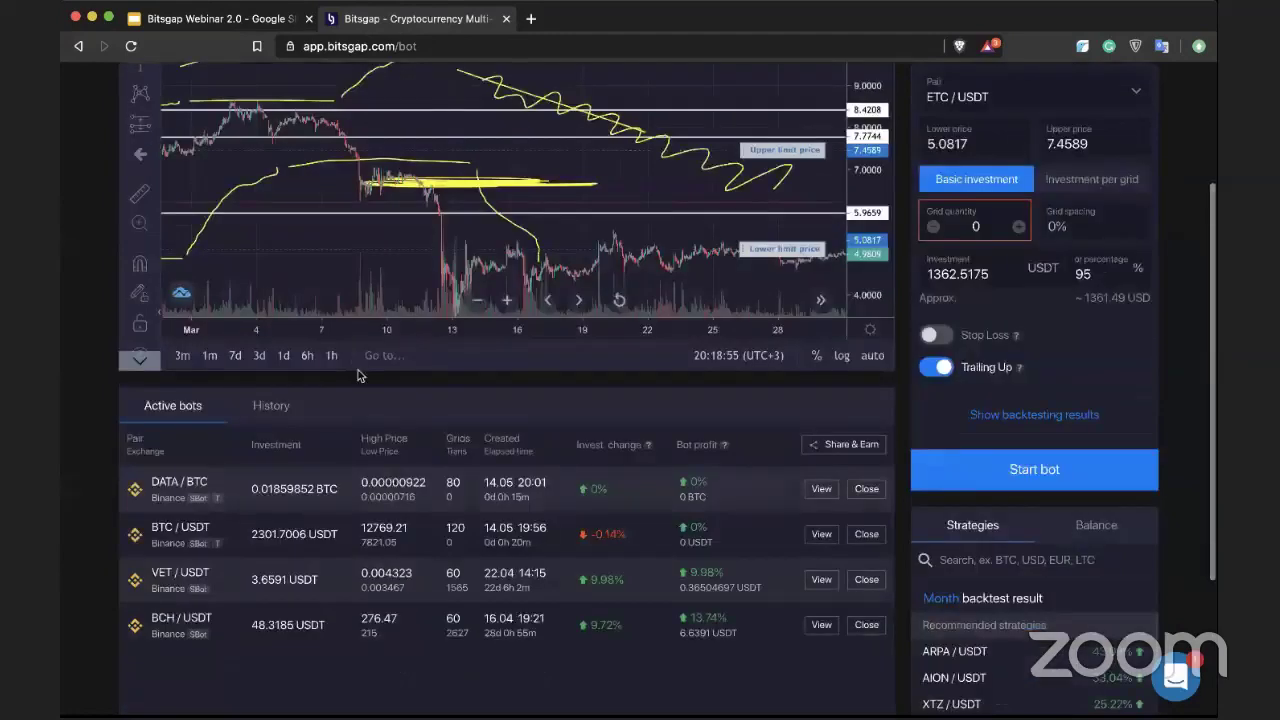
scroll(343, 438, "down", 2)
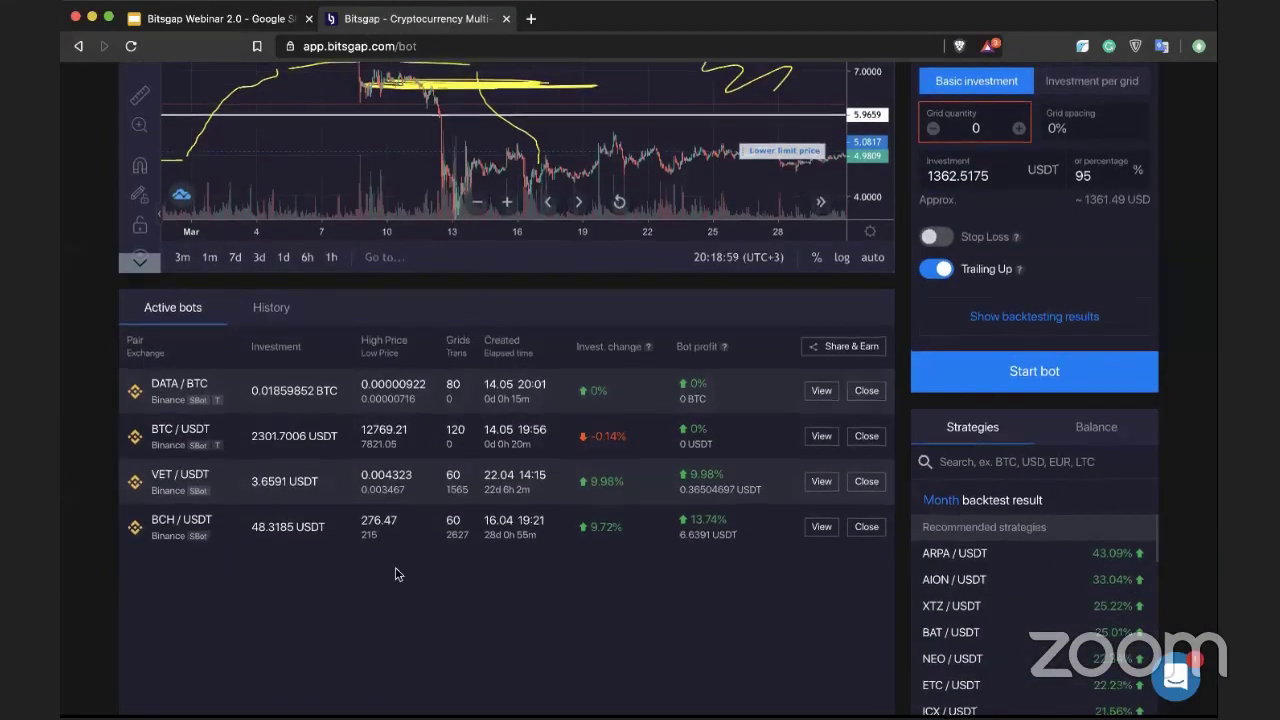
scroll(396, 573, "up", 1)
scroll(396, 573, "up", 1)
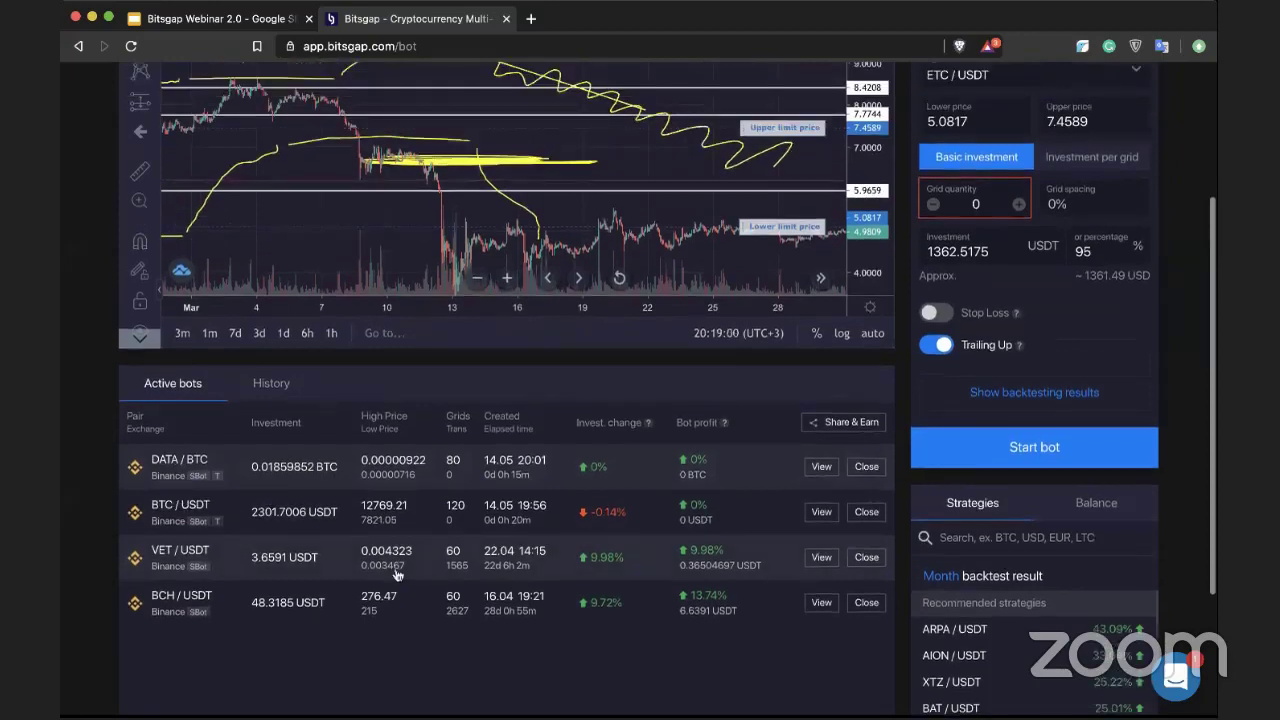
scroll(396, 573, "up", 5)
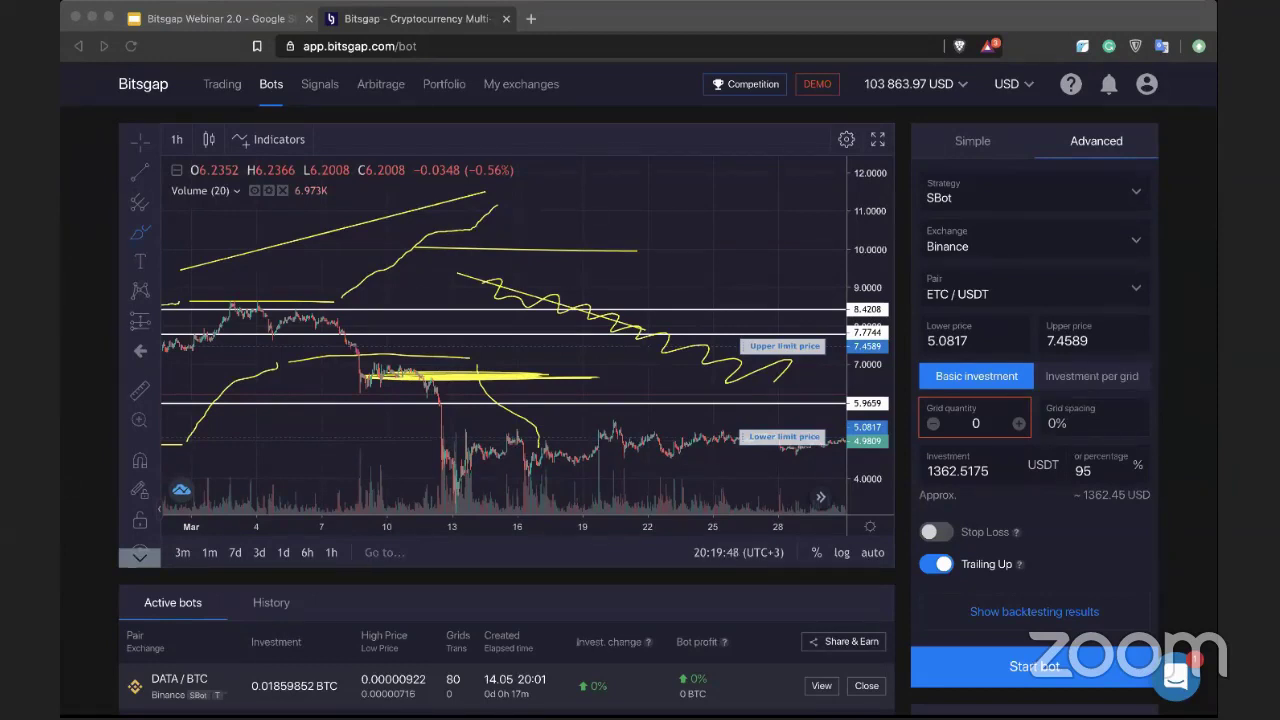
Remove all drawings from the ETC/USDT chart
left_click(82, 171)
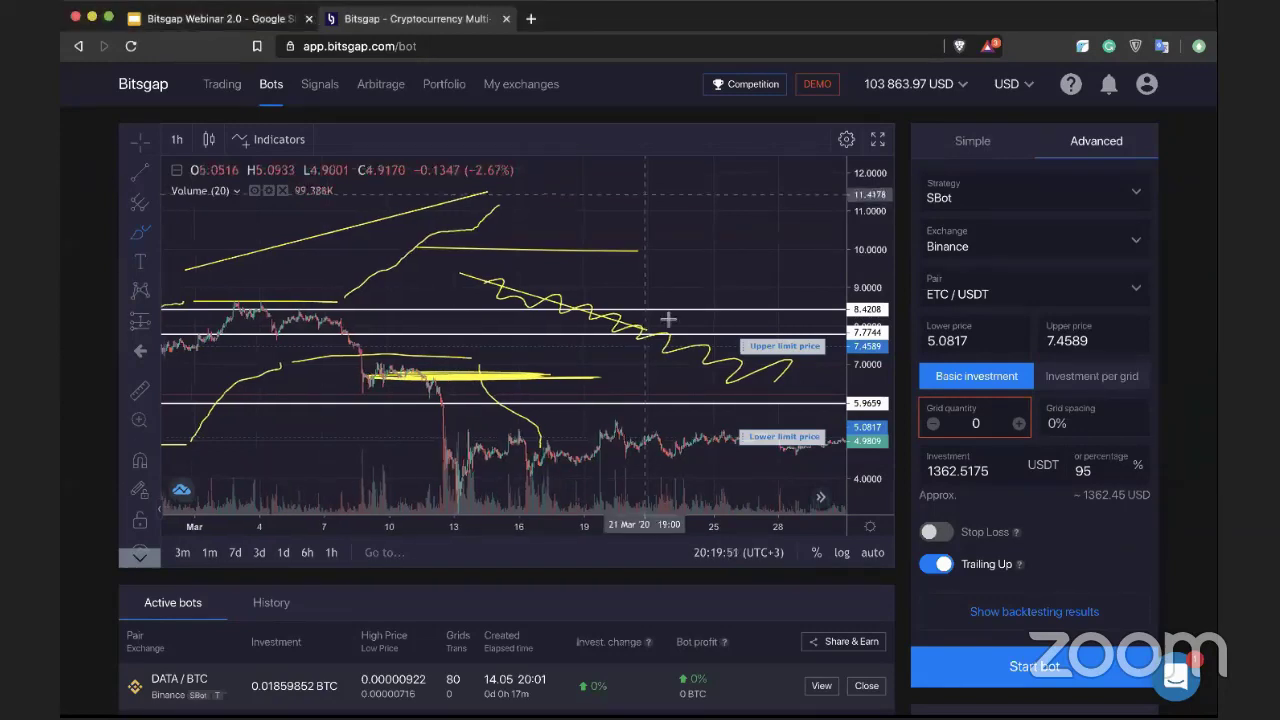
right_click(721, 421)
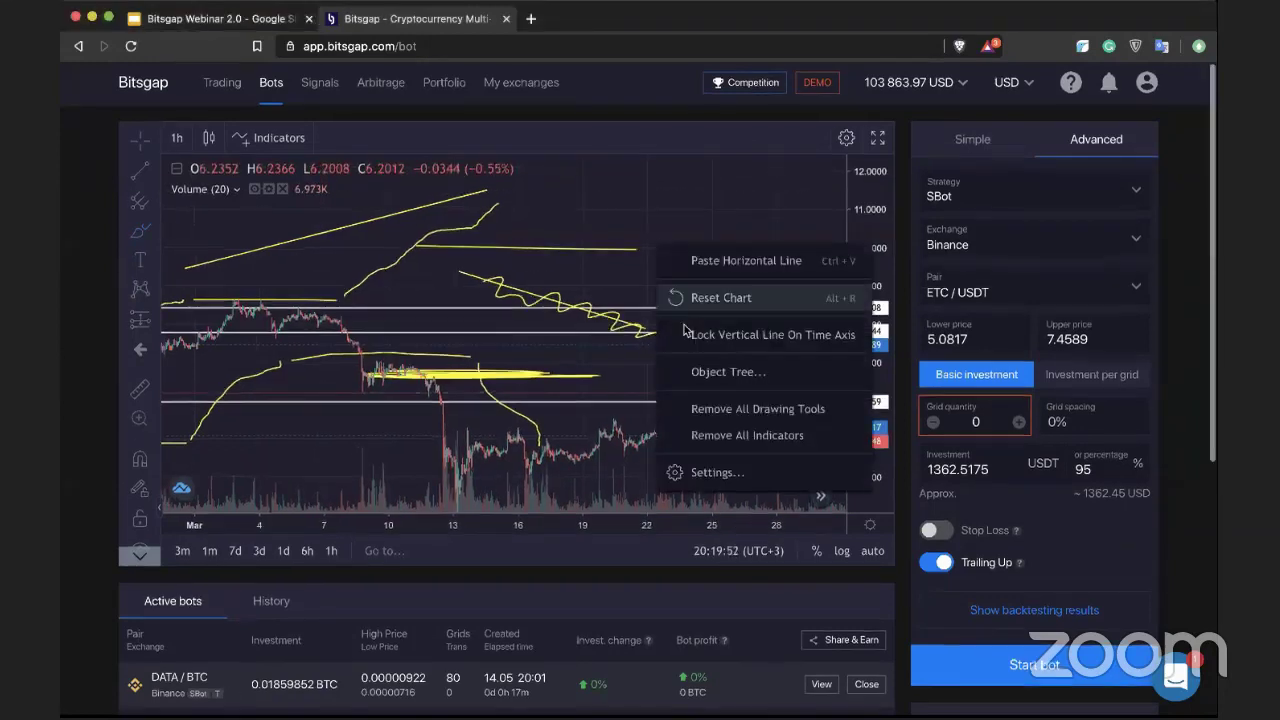
left_click(705, 412)
Examine the ETC/USDT price action from the March crash through the sideways phase into early April
left_click_drag(885, 230, 874, 202)
left_click_drag(664, 256, 648, 195)
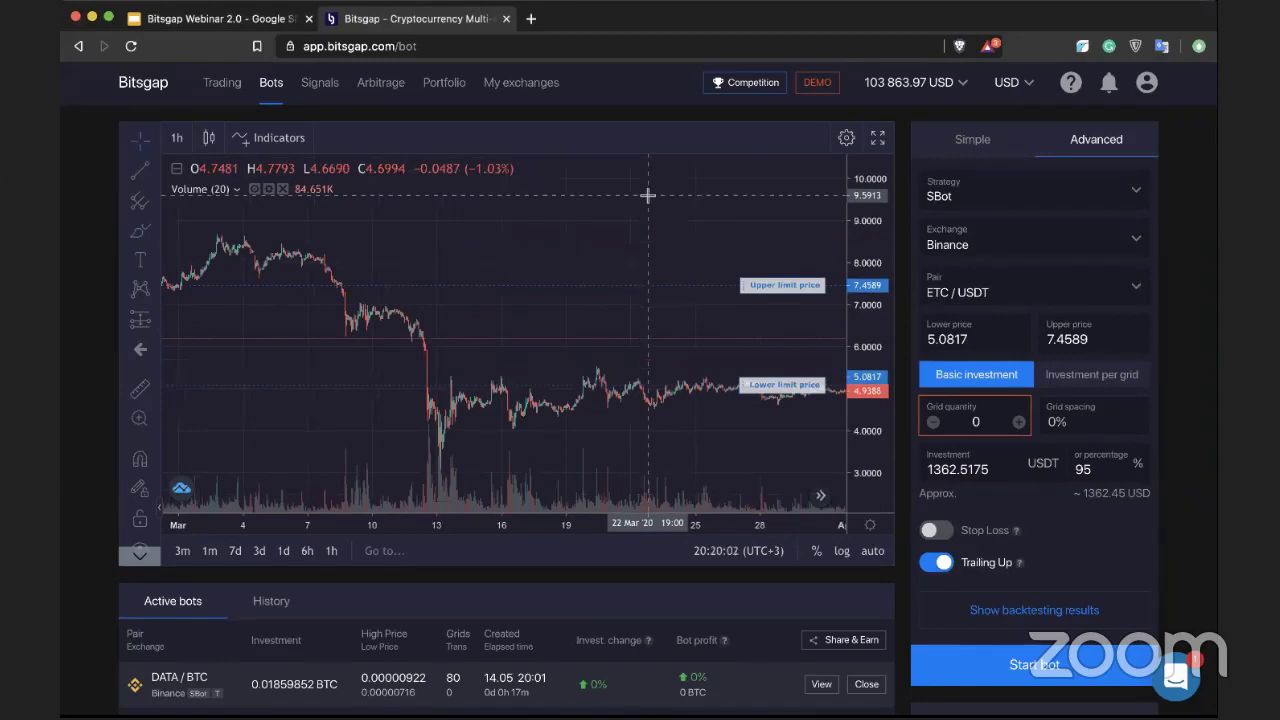
left_click_drag(860, 263, 852, 226)
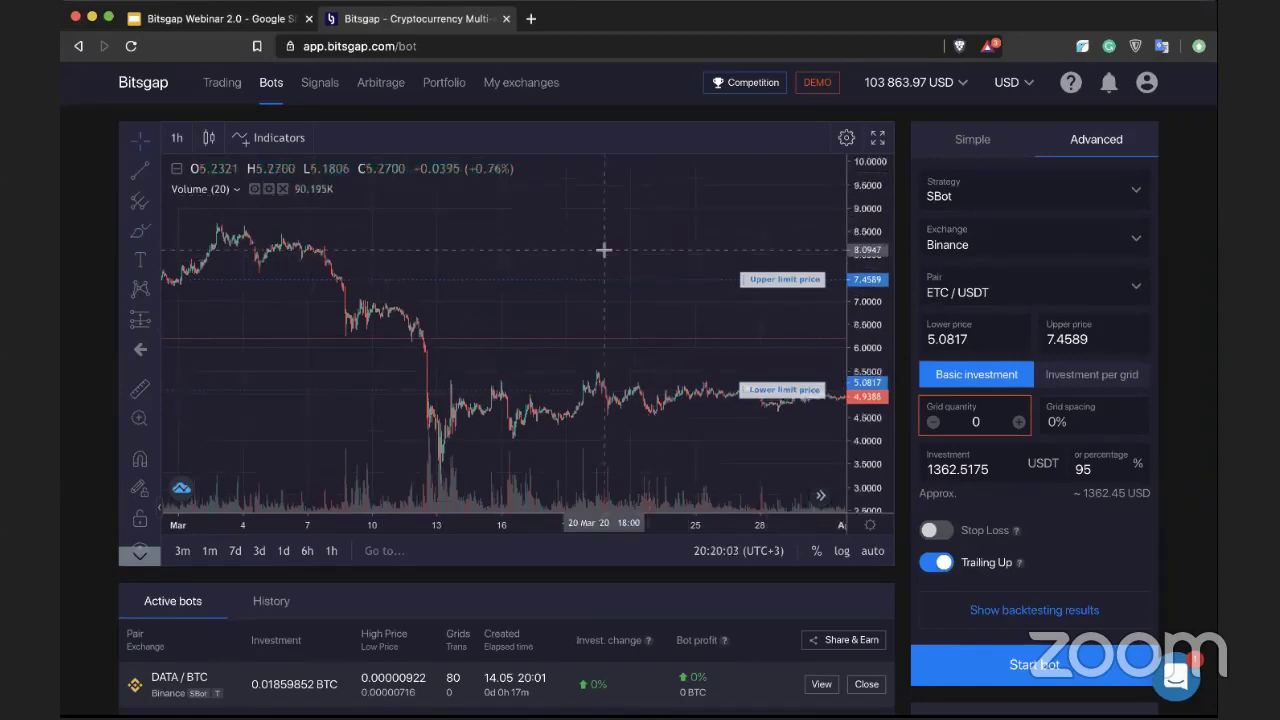
left_click_drag(603, 249, 593, 231)
scroll(731, 277, "up", 2)
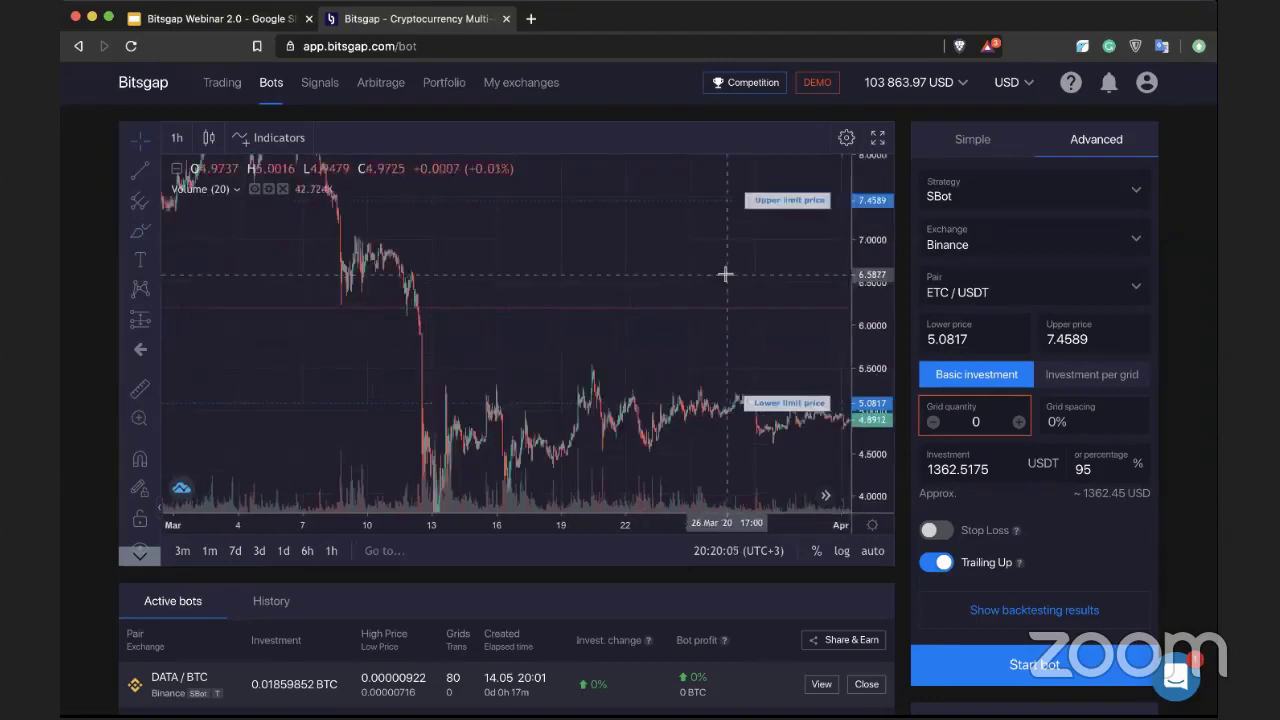
scroll(700, 260, "up", 2)
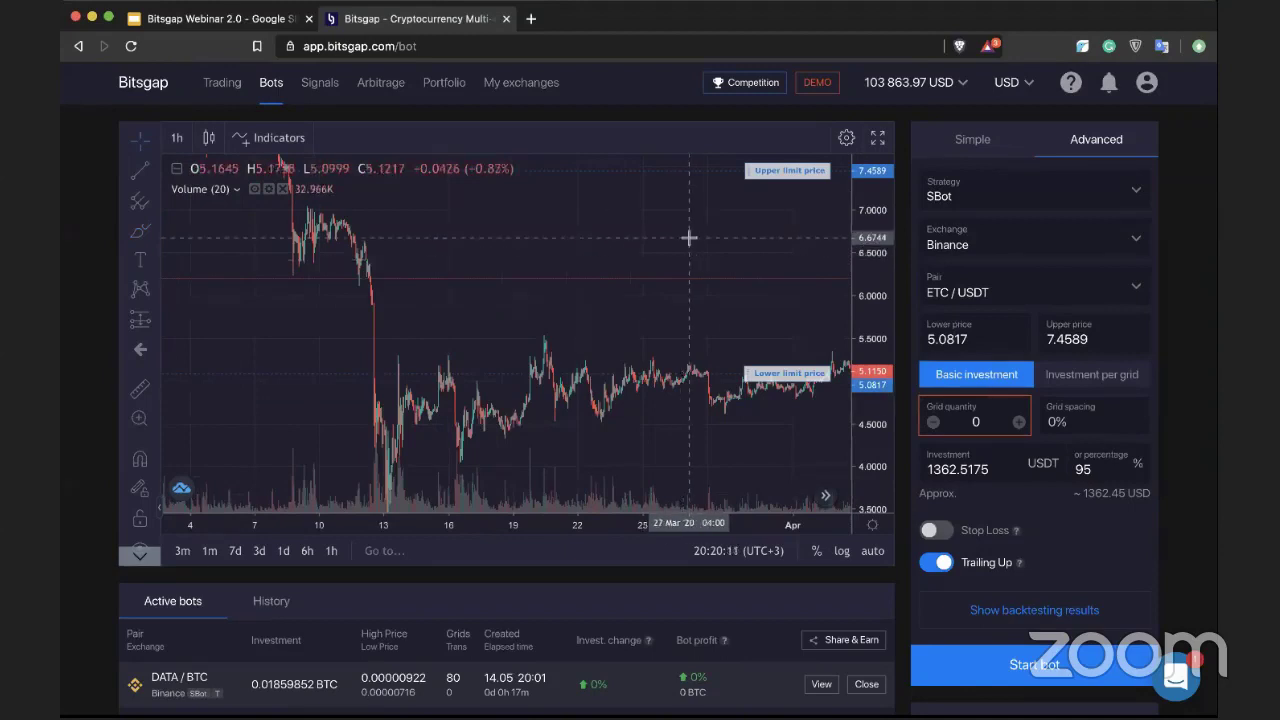
left_click_drag(689, 237, 649, 194)
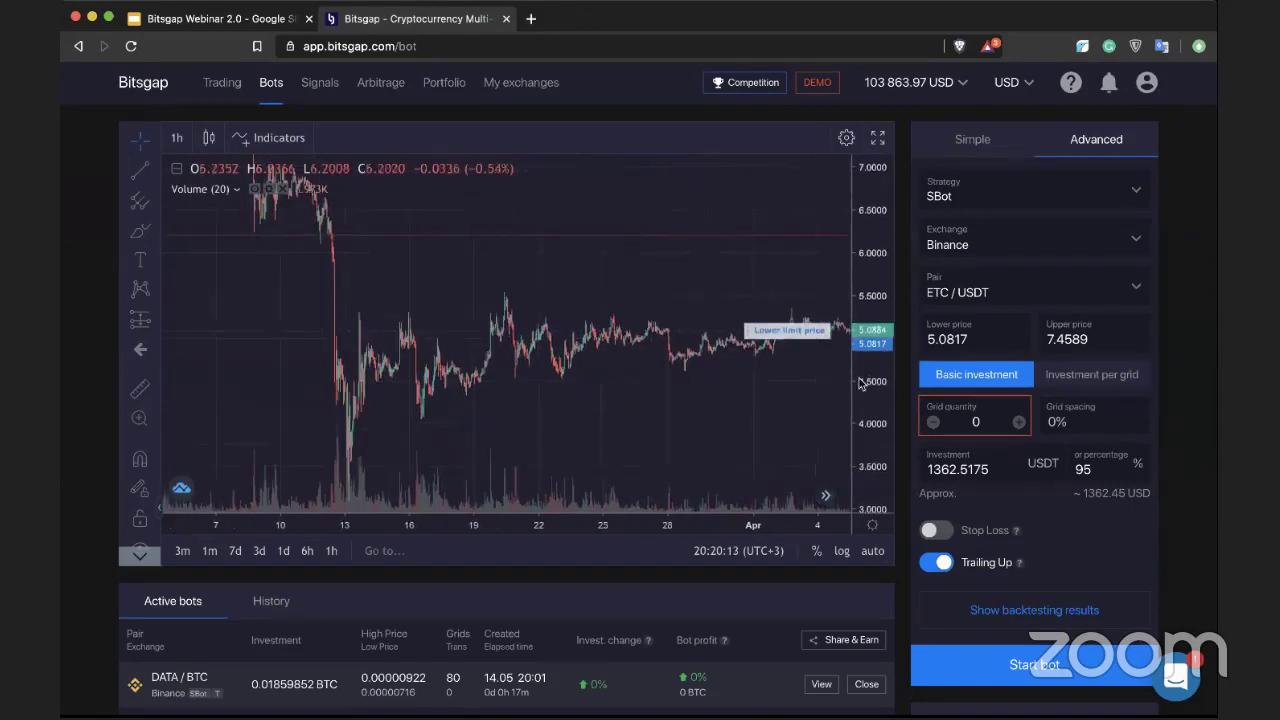
left_click_drag(871, 400, 868, 306)
mouse_move(686, 263)
left_mouse_down()
mouse_move(653, 230)
mouse_move(509, 220)
left_mouse_up()
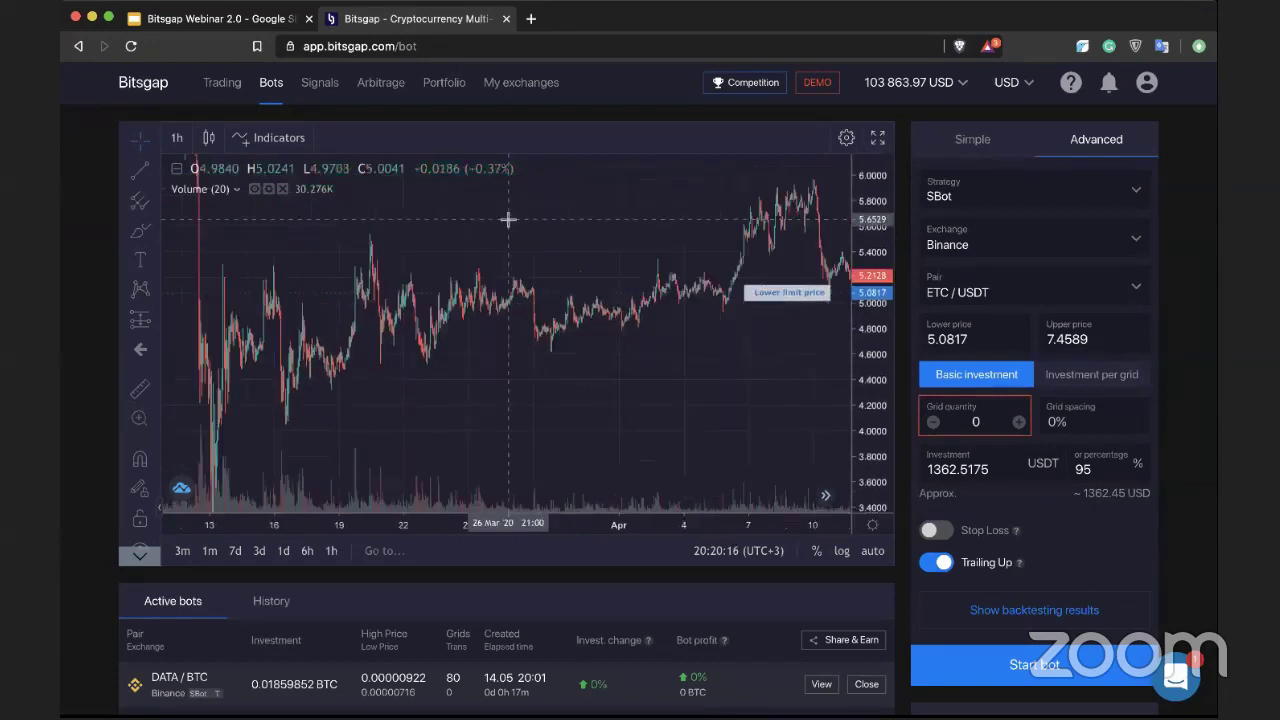
Draw a rising trend line below the prices from about 4.0 in mid-March to about 4.9 on 7 April, and delete it
left_click(252, 432)
left_click(752, 316)
key("Delete")
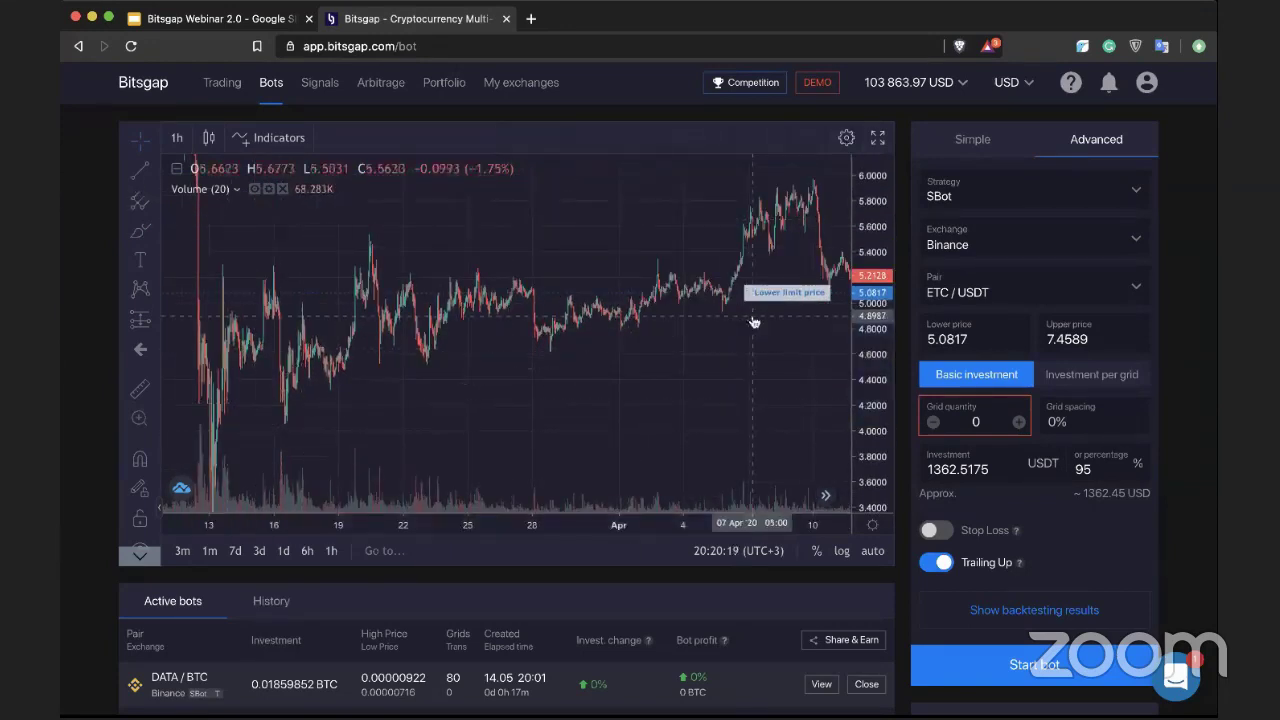
Examine the prices from mid-March to mid-April around the lower limit price and review the active bots
left_click_drag(660, 242, 611, 297)
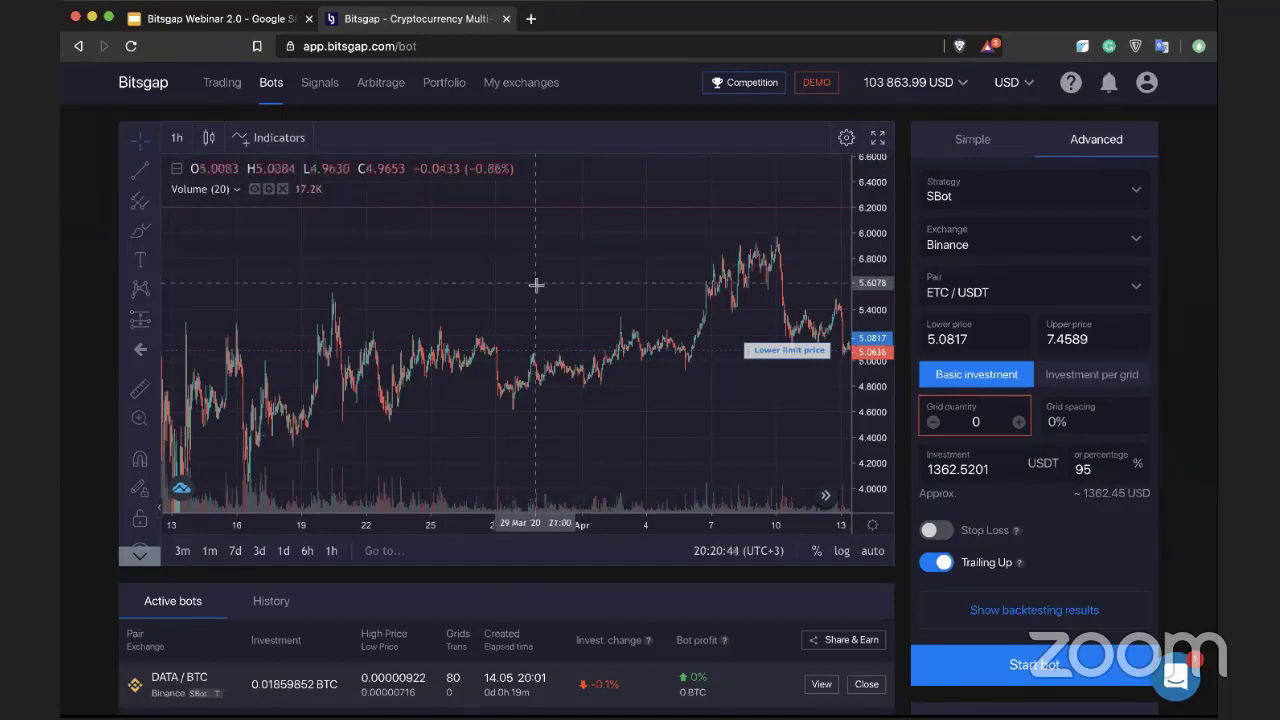
left_click_drag(882, 226, 878, 229)
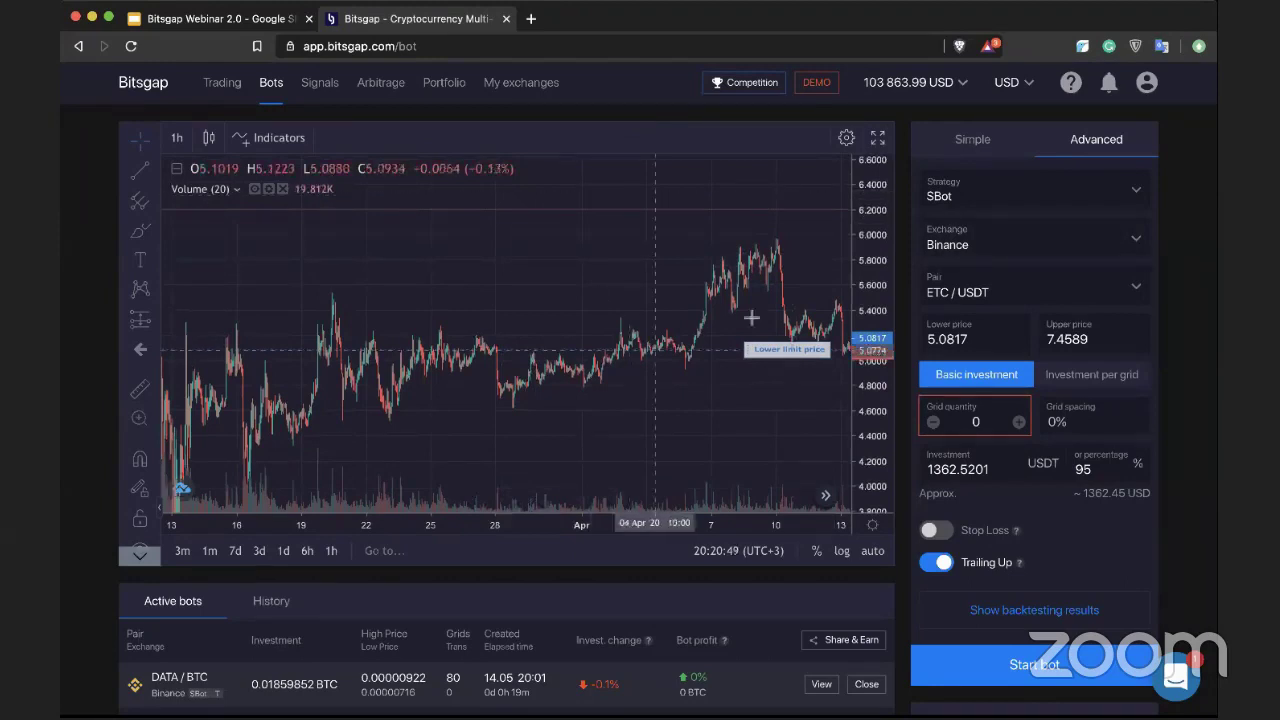
scroll(563, 126, "down", 1)
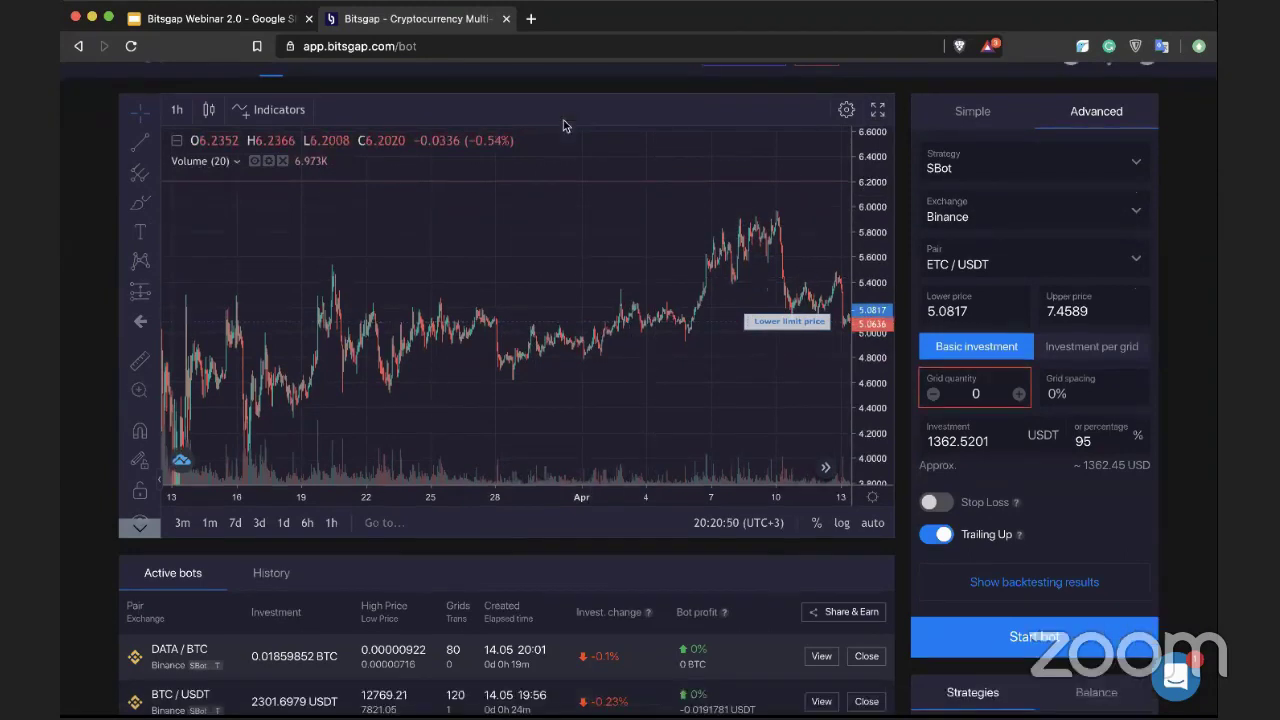
scroll(480, 388, "down", 4)
scroll(479, 390, "up", 3)
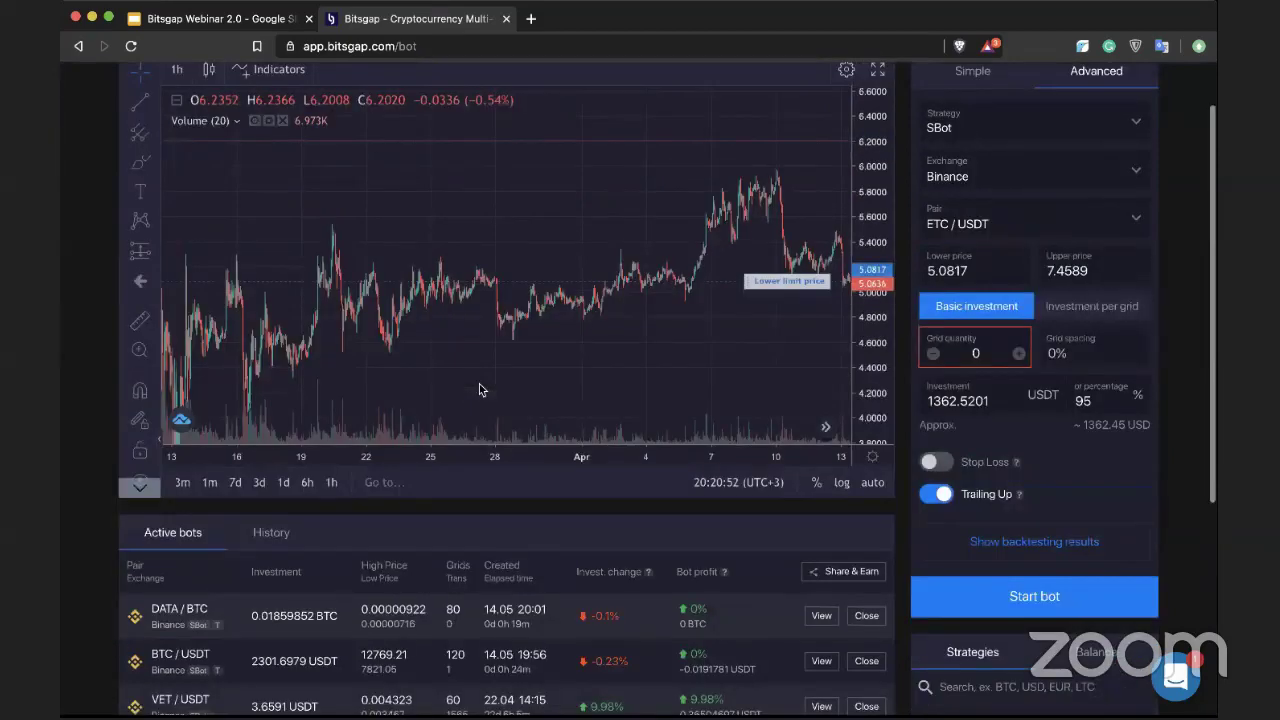
scroll(479, 390, "up", 1)
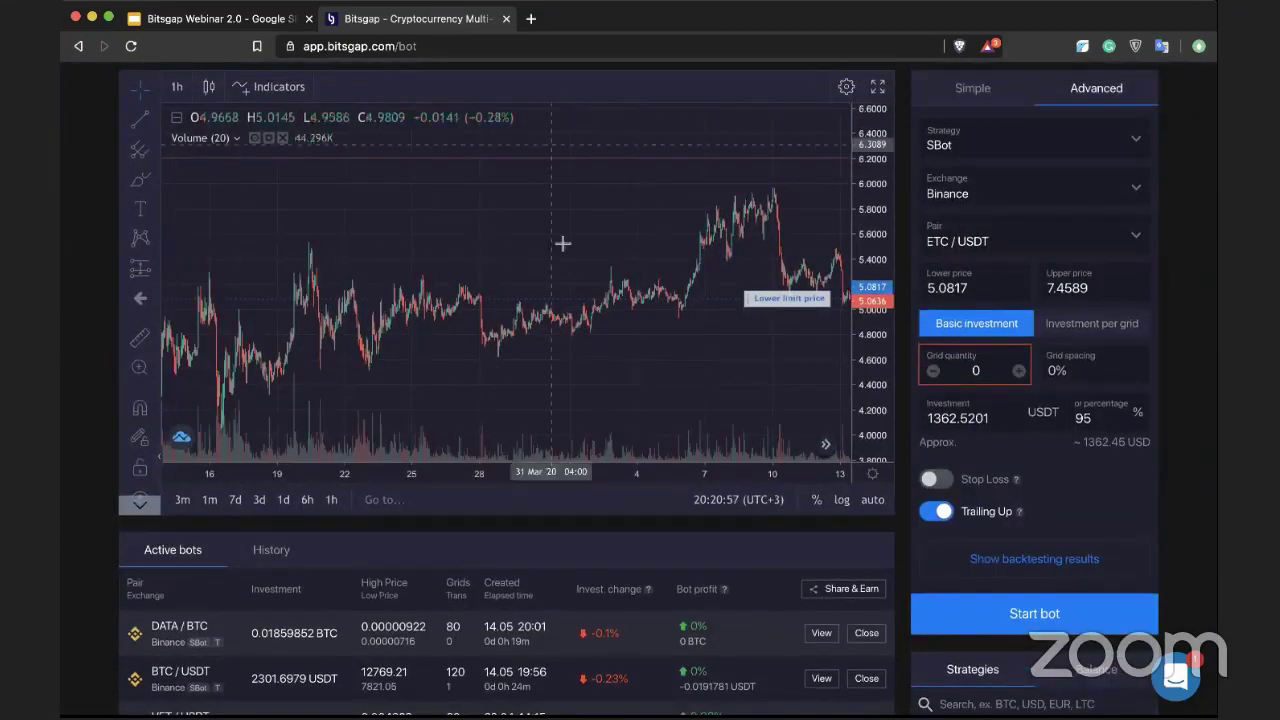
scroll(525, 490, "down", 3)
scroll(543, 430, "up", 1)
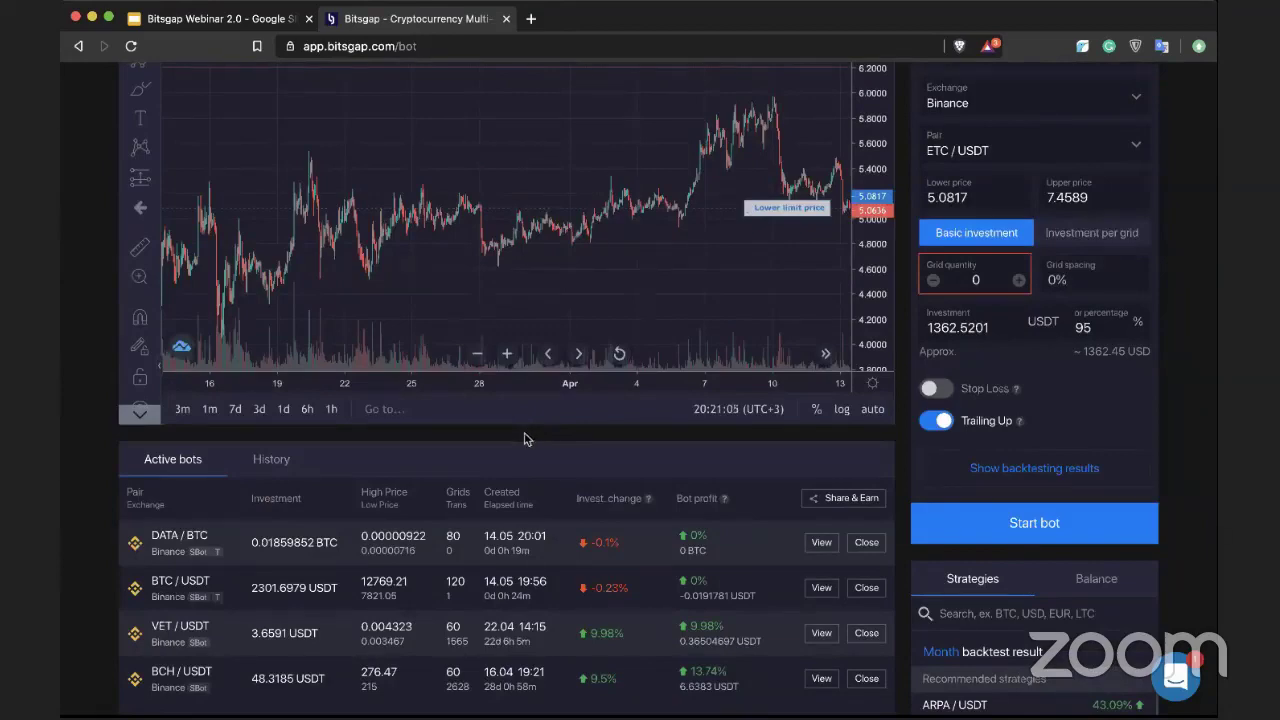
scroll(525, 437, "up", 1)
scroll(525, 440, "up", 3)
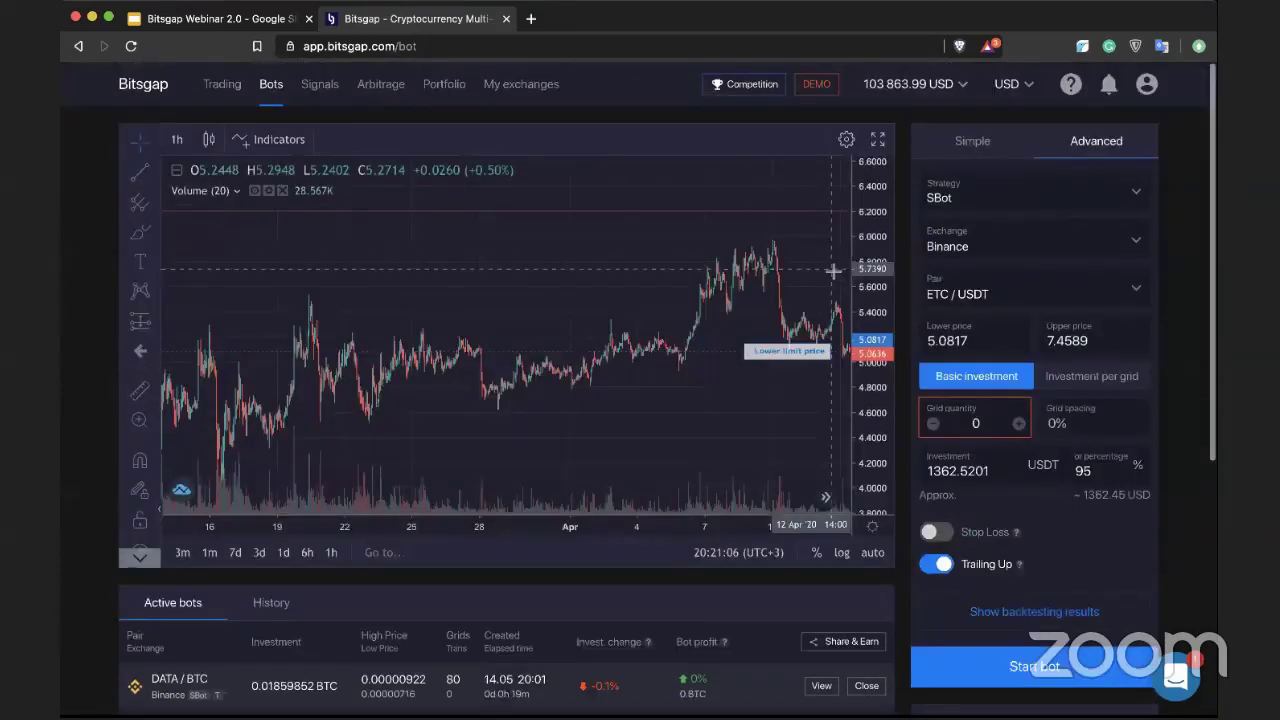
Examine the ETC/USDT rise from April into mid-May between the lower and upper limit prices
scroll(580, 262, "down", 5)
left_click_drag(556, 246, 460, 203)
left_click_drag(763, 213, 437, 273)
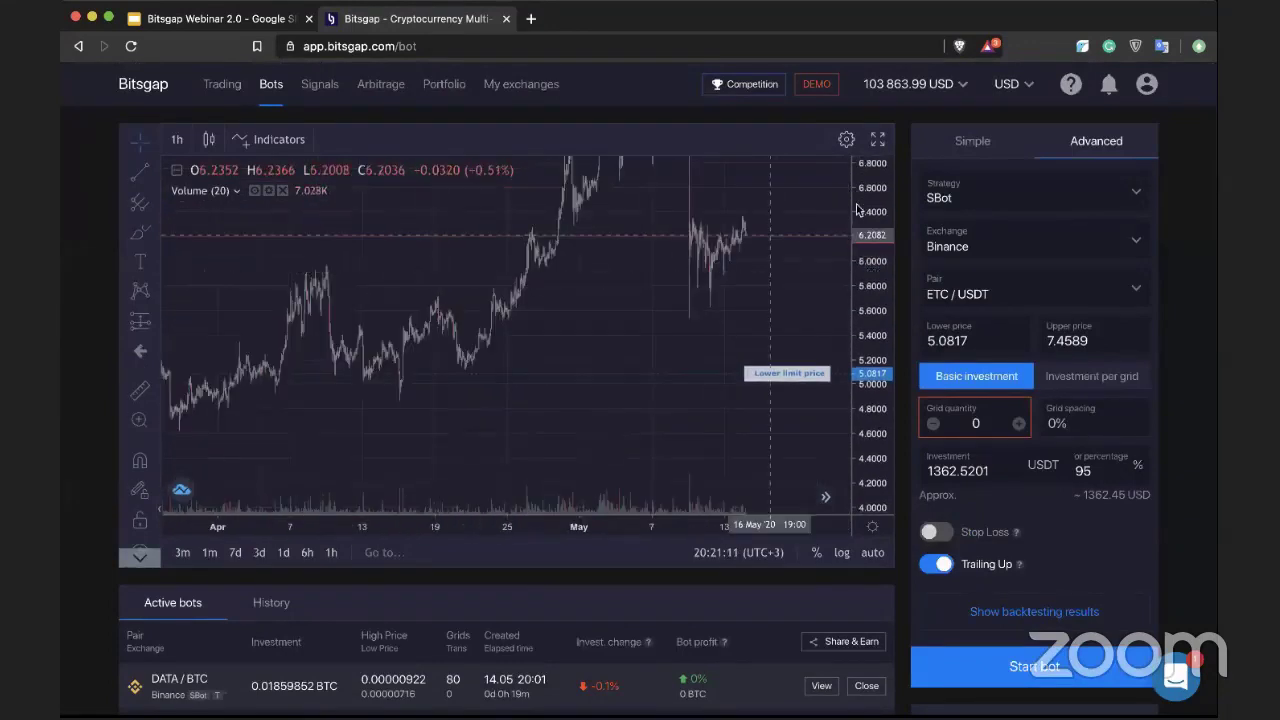
left_click_drag(614, 320, 644, 299)
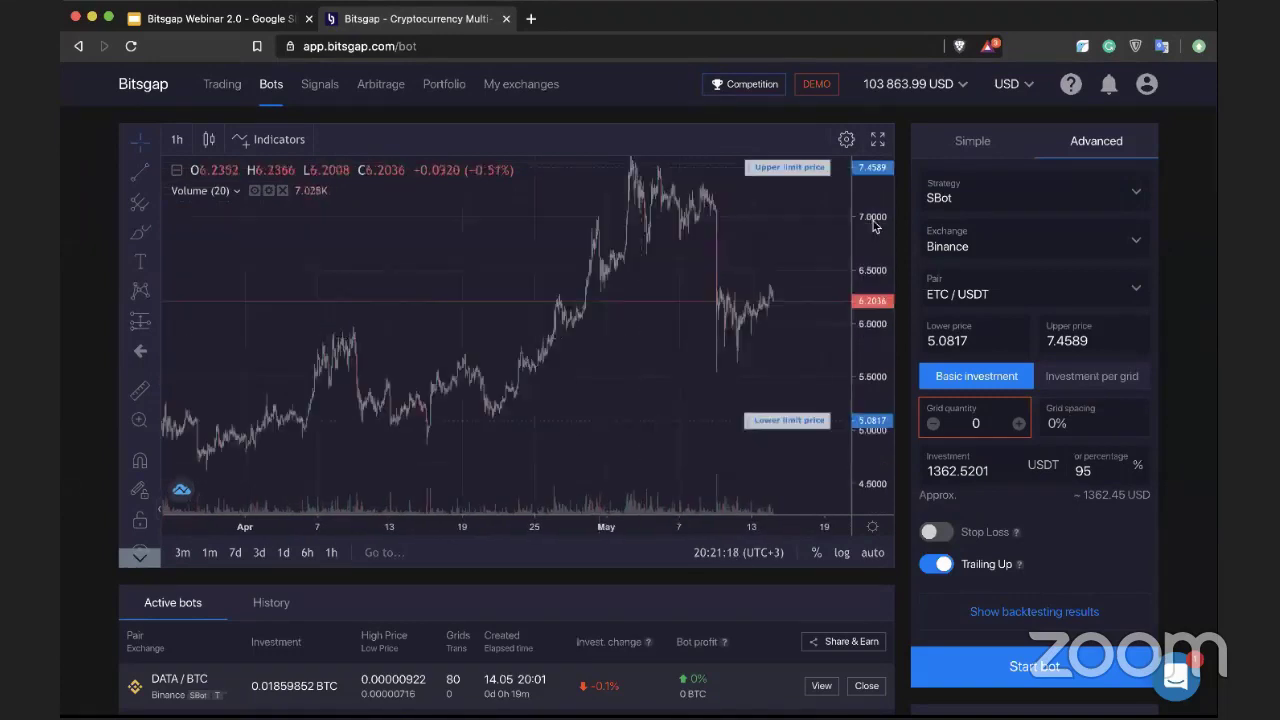
left_click_drag(512, 251, 581, 241)
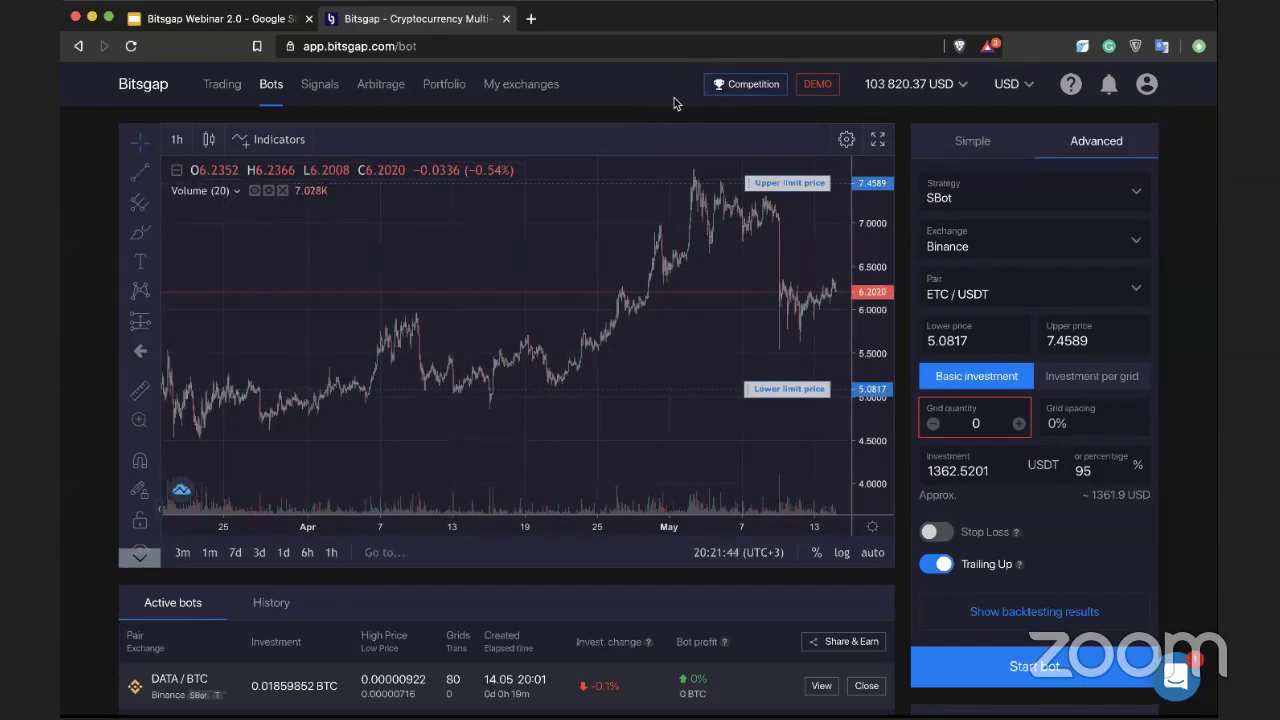
Show the OKEX exclusive tournament details twice, highlighting the exchange name in the title, and close them
left_click(745, 86)
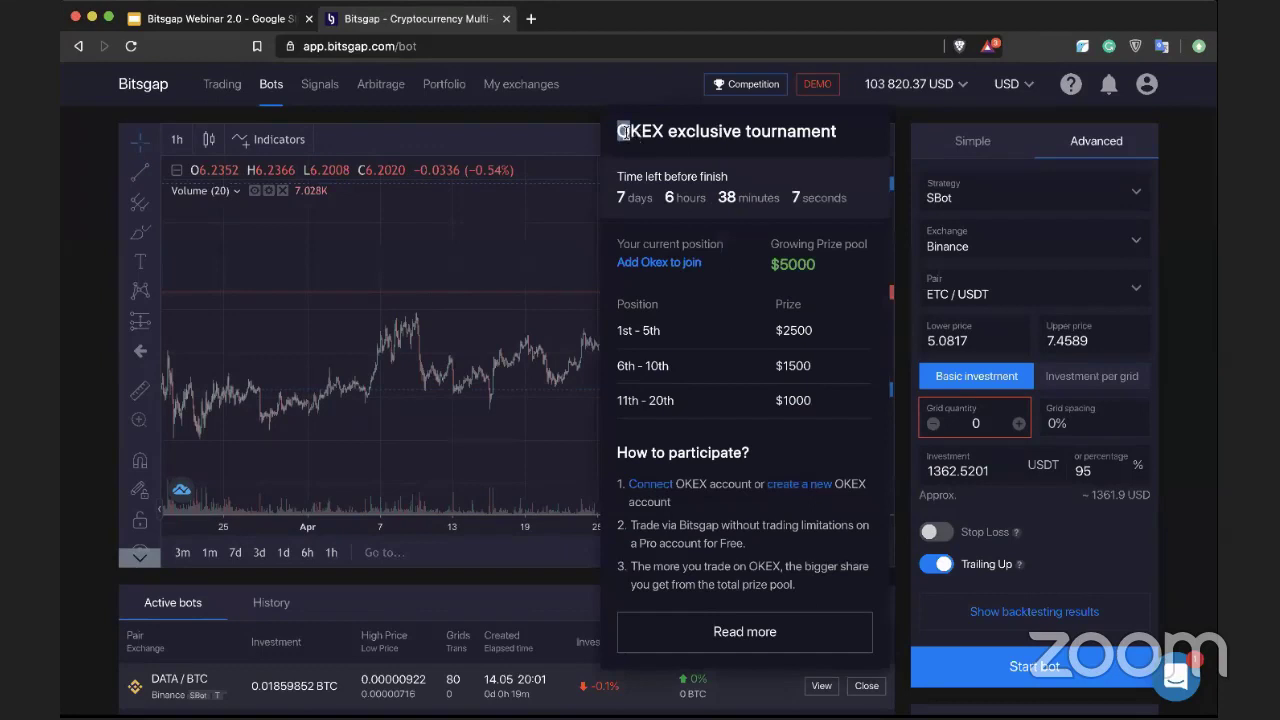
left_click(726, 94)
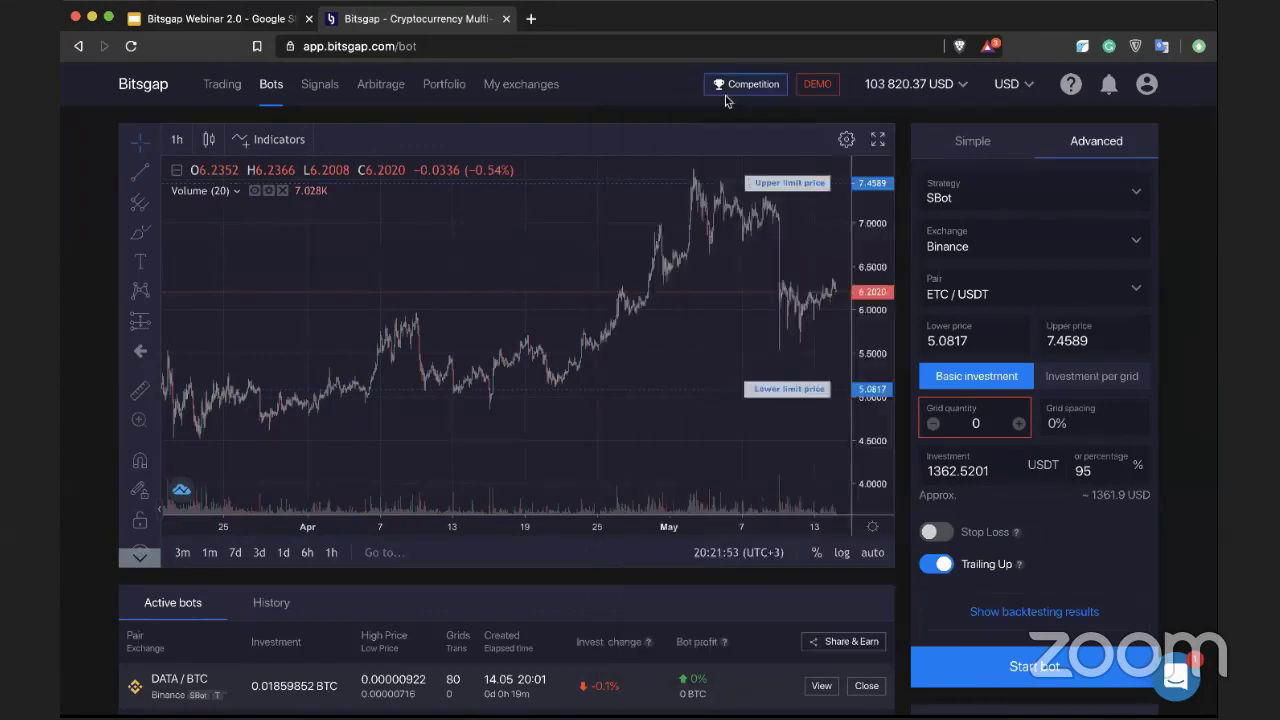
left_click(722, 86)
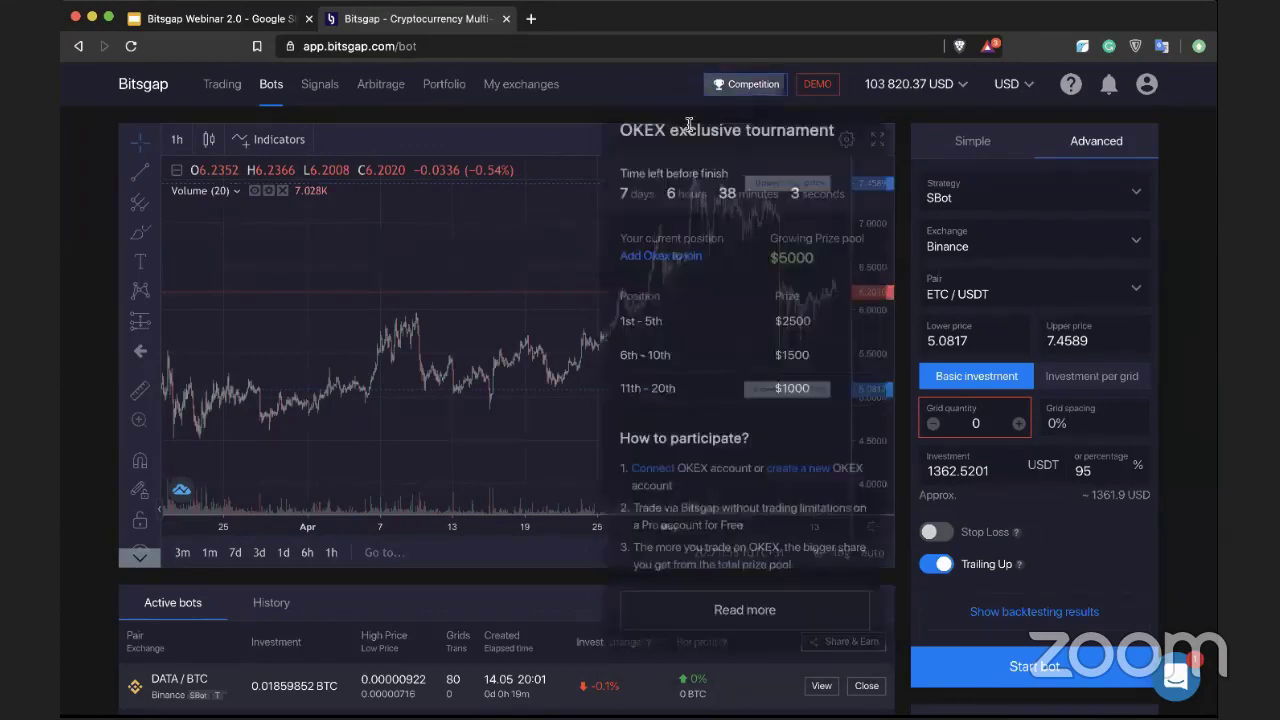
left_click_drag(668, 131, 615, 131)
left_click(641, 87)
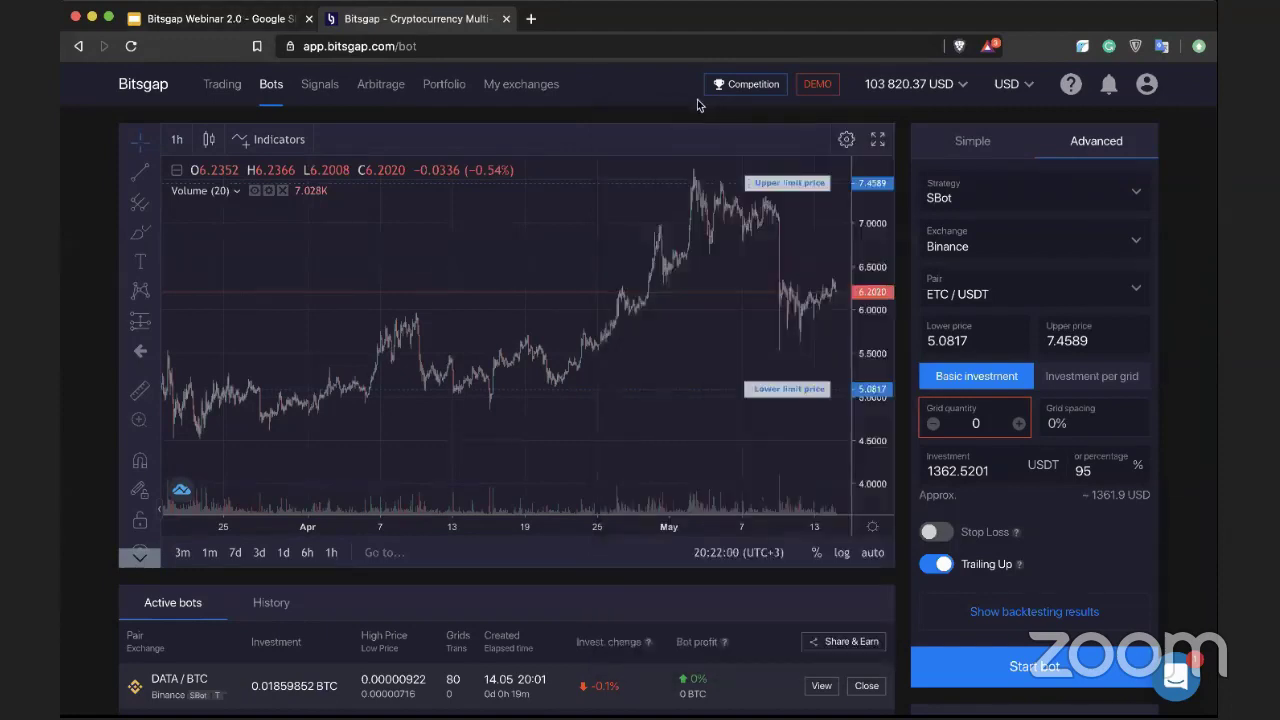